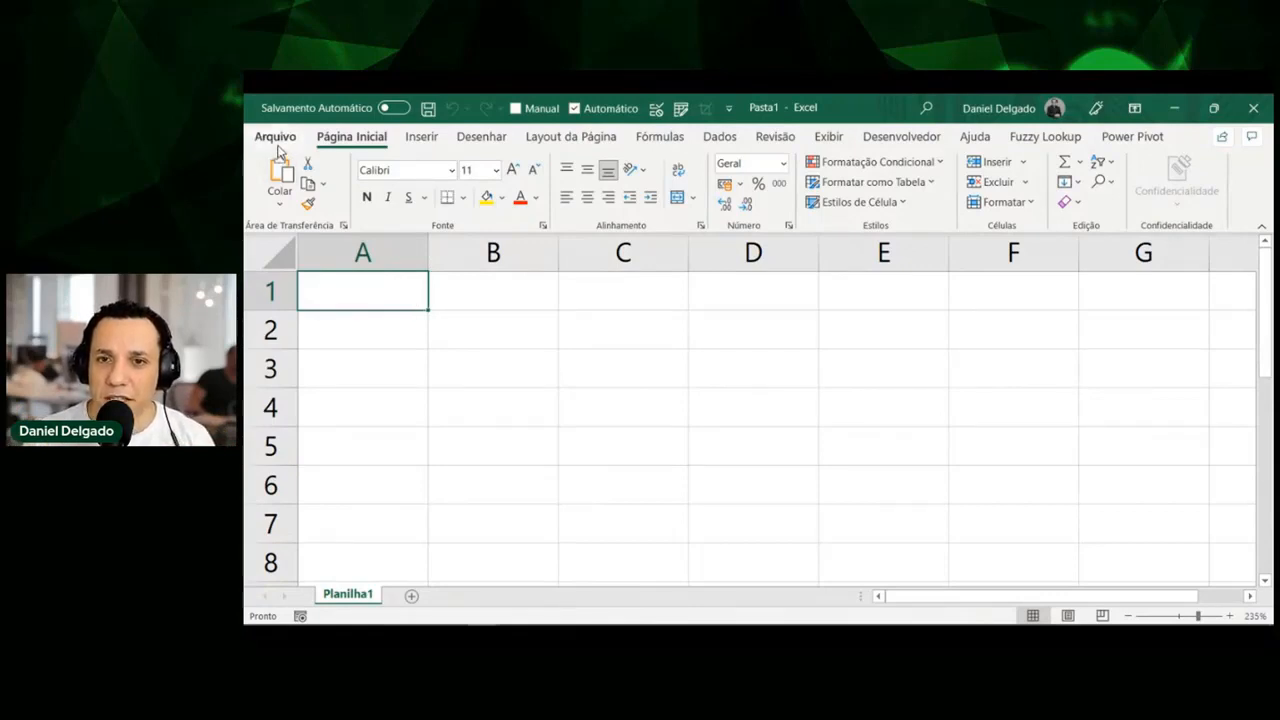
click(274, 137)
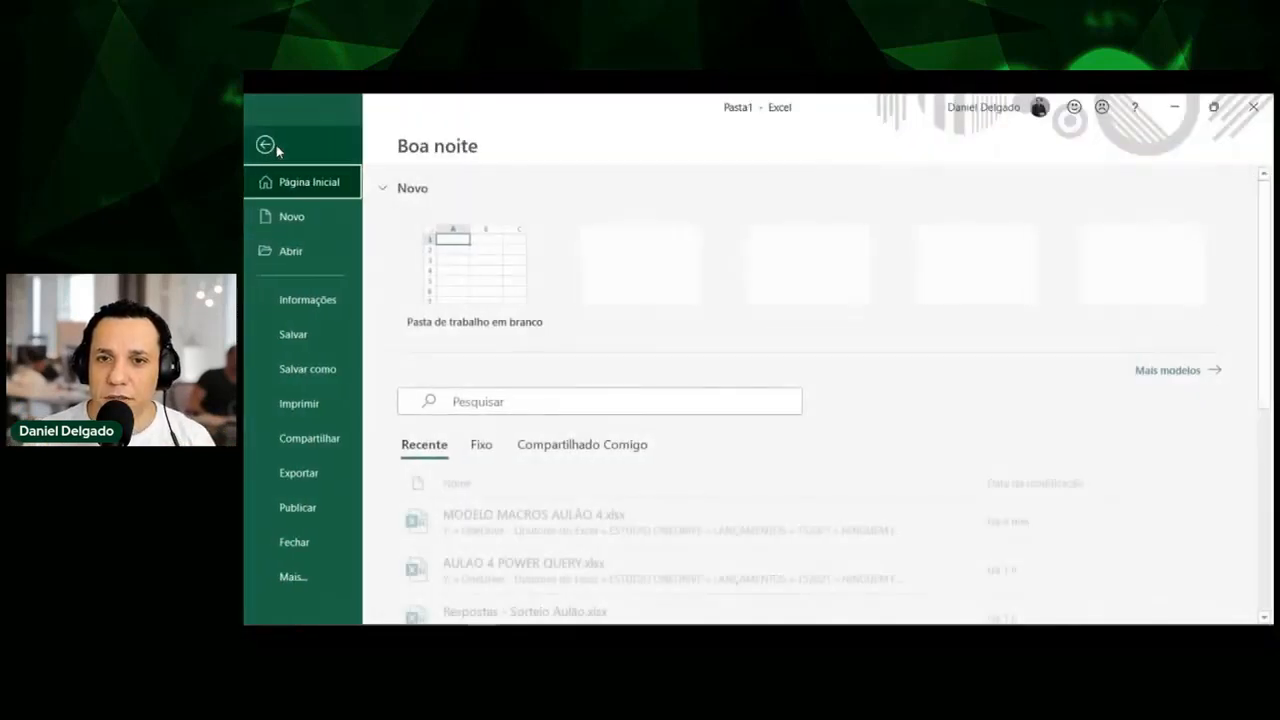
click(305, 404)
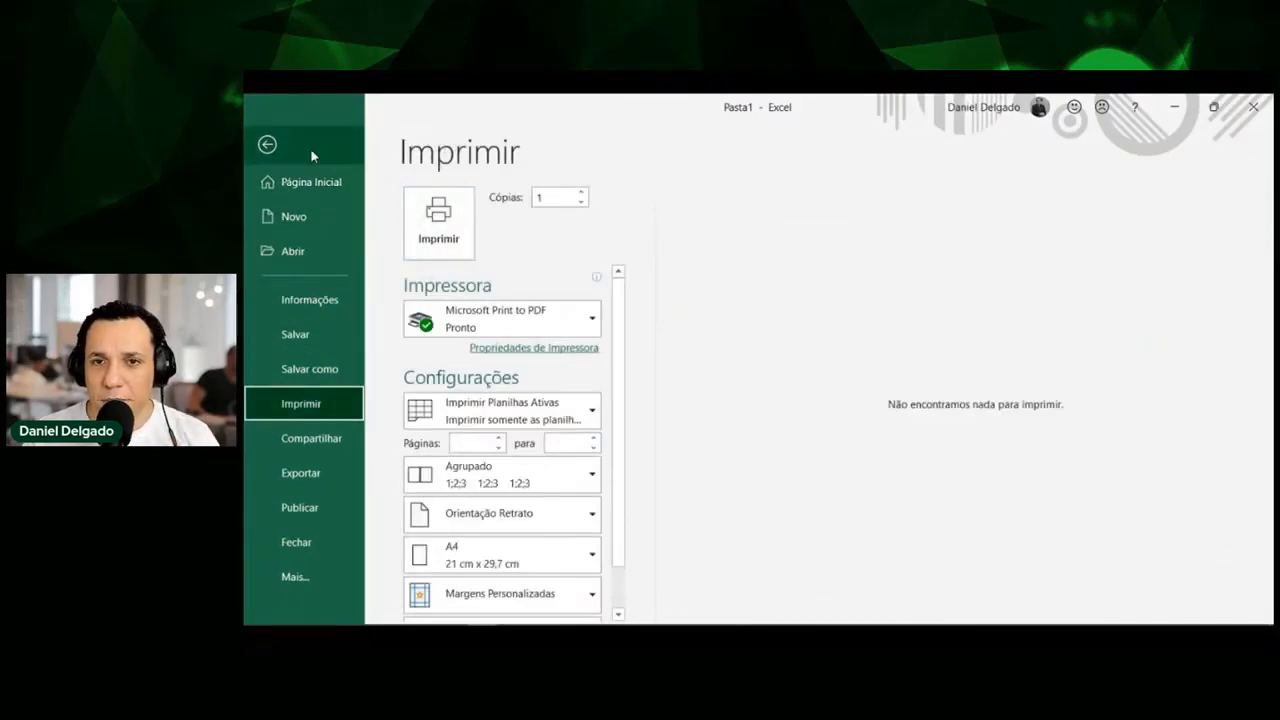
click(268, 145)
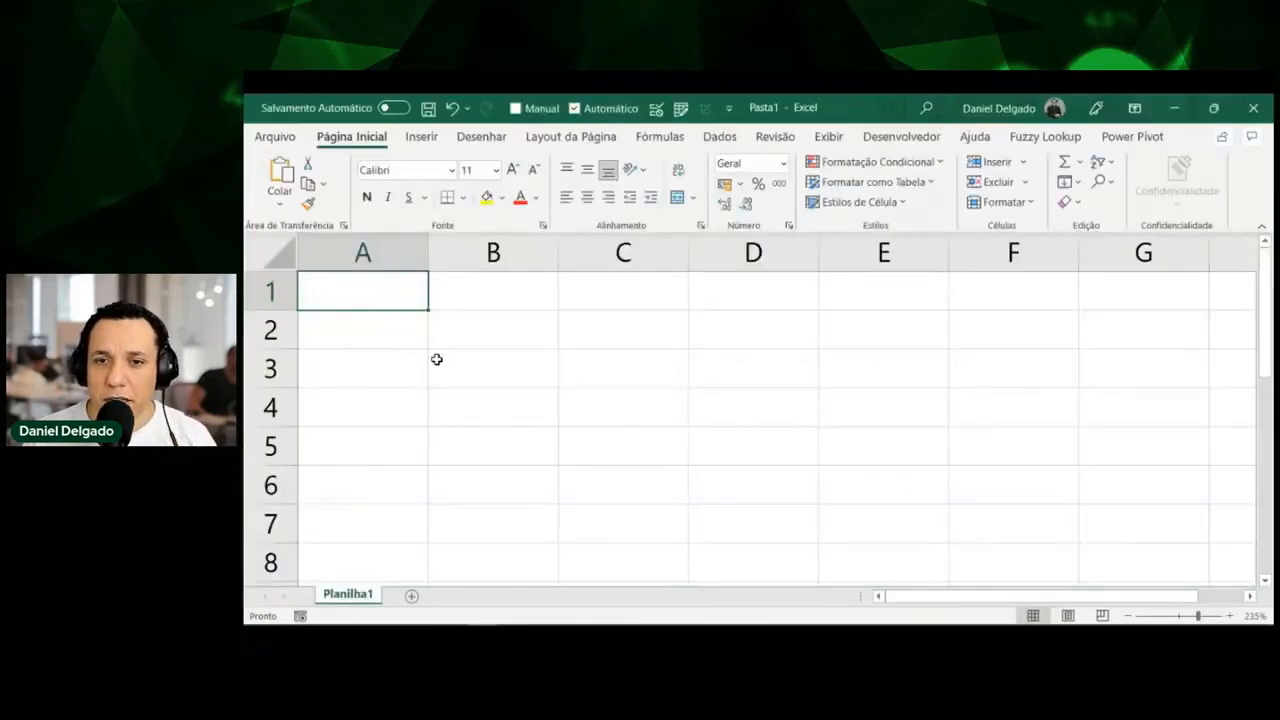
click(485, 384)
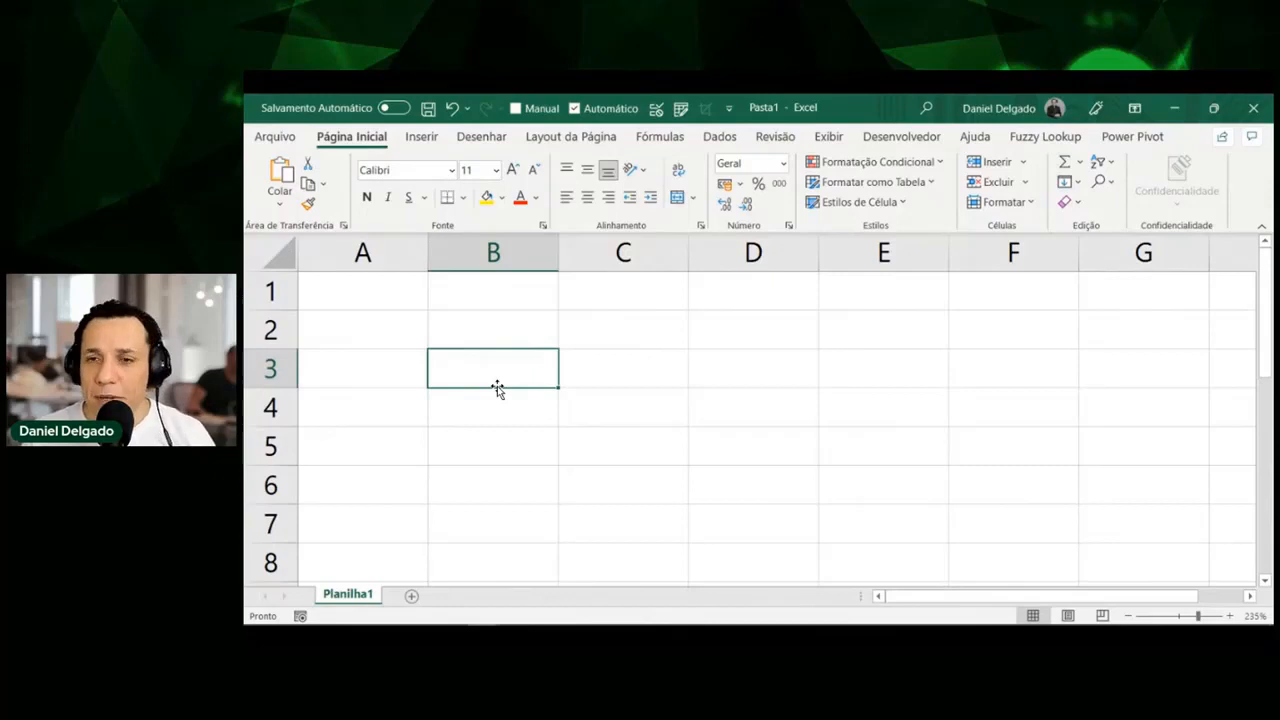
click(717, 138)
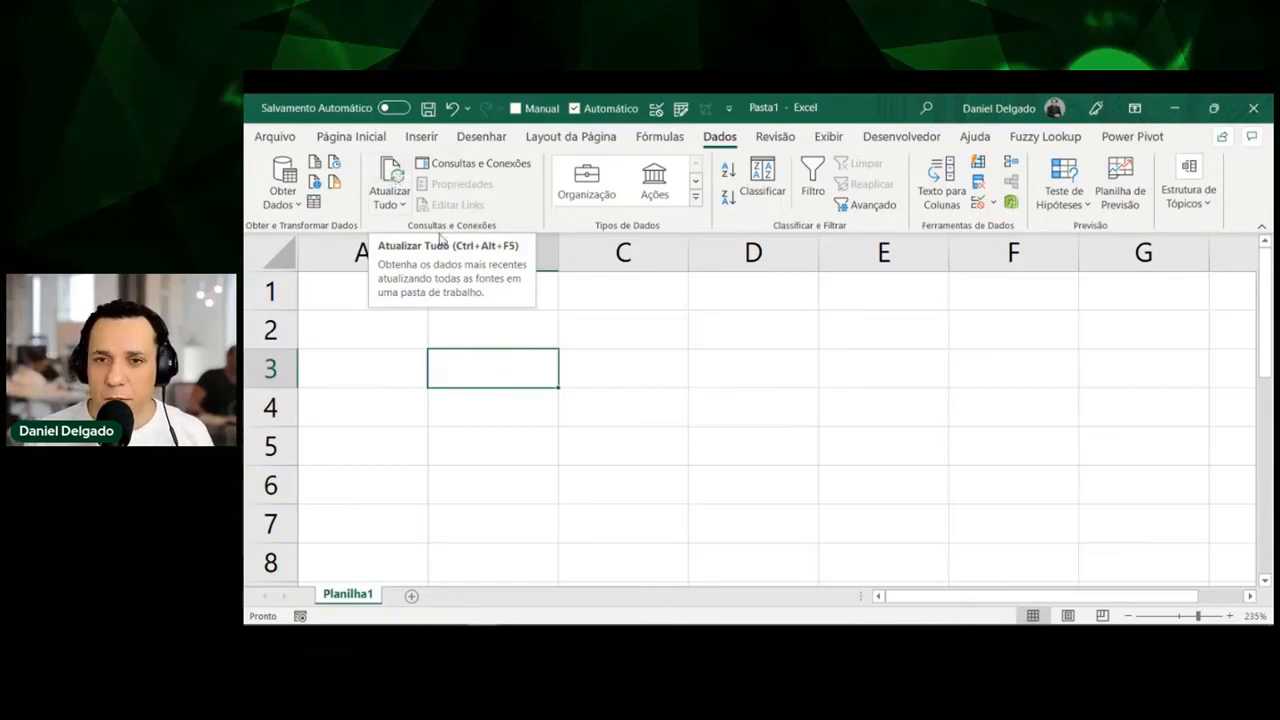
click(491, 333)
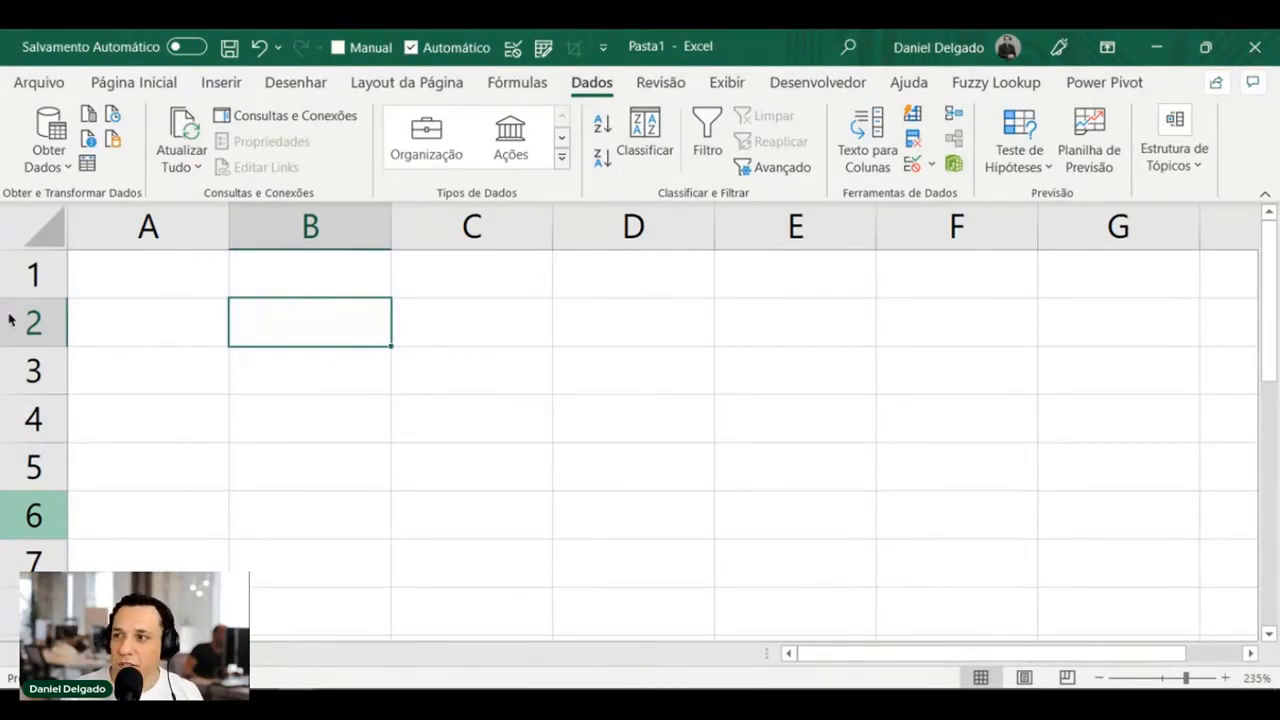
click(404, 329)
click(335, 330)
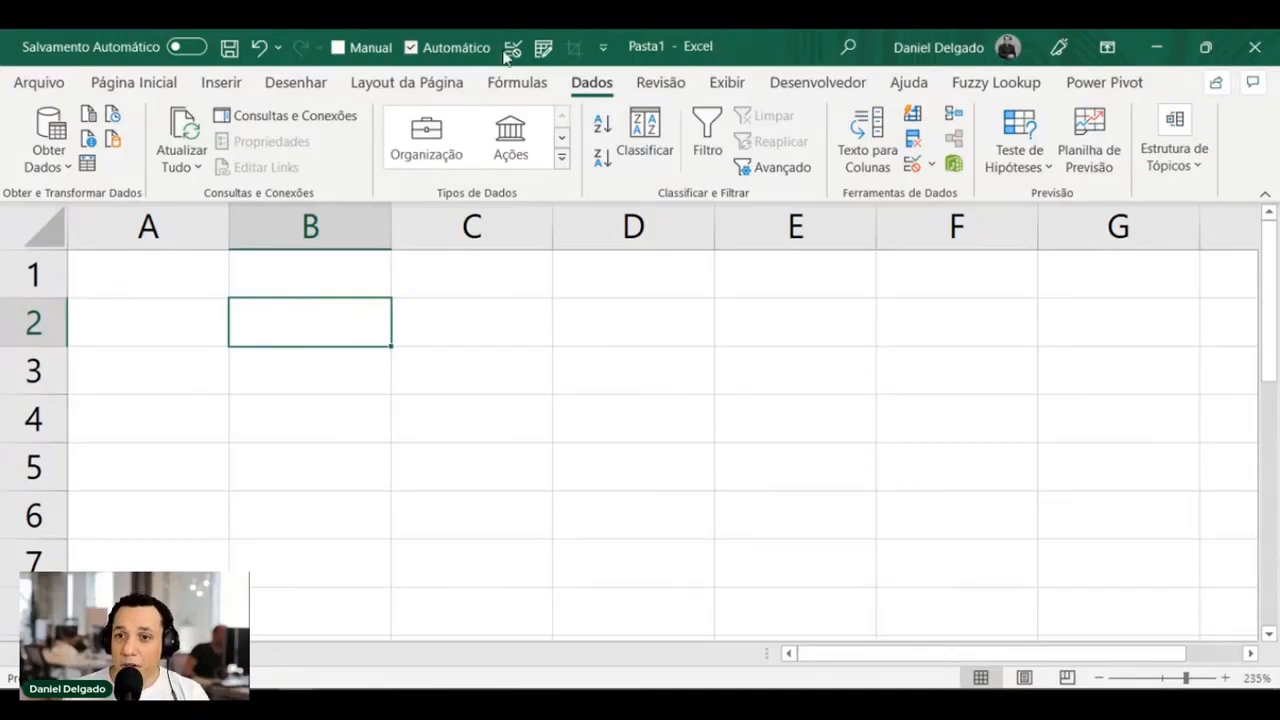
click(660, 80)
click(749, 86)
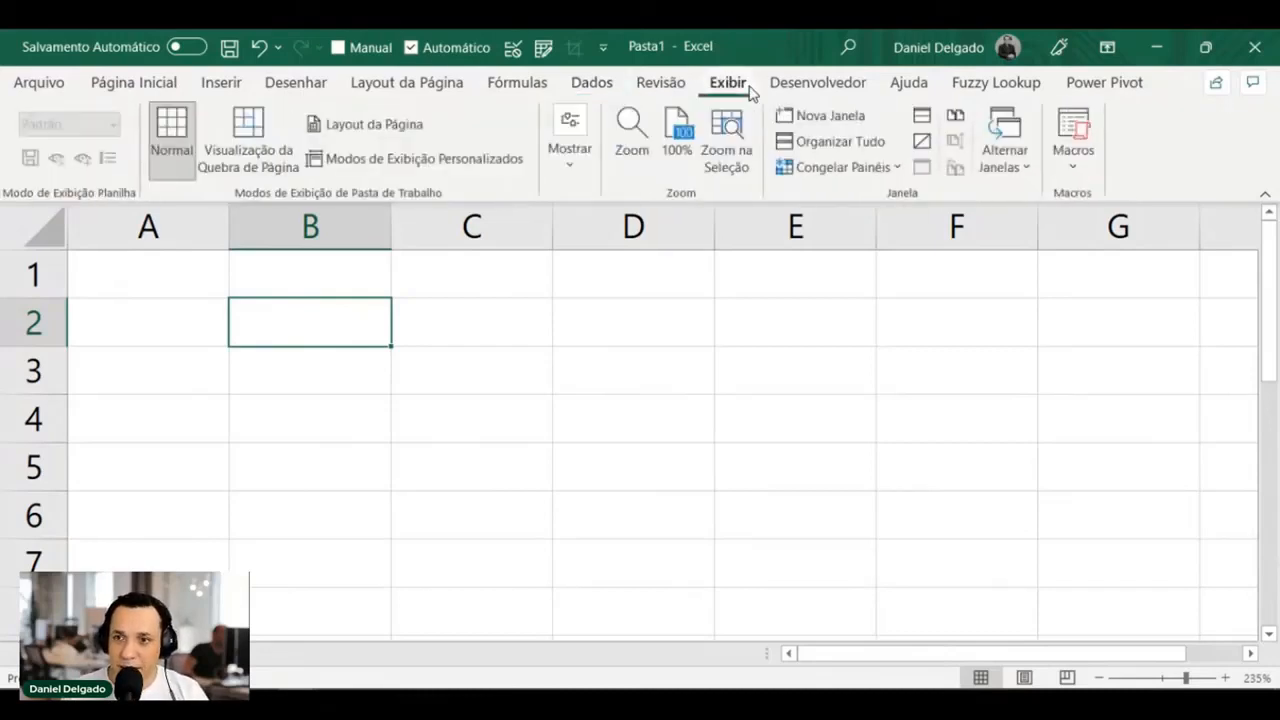
click(1070, 168)
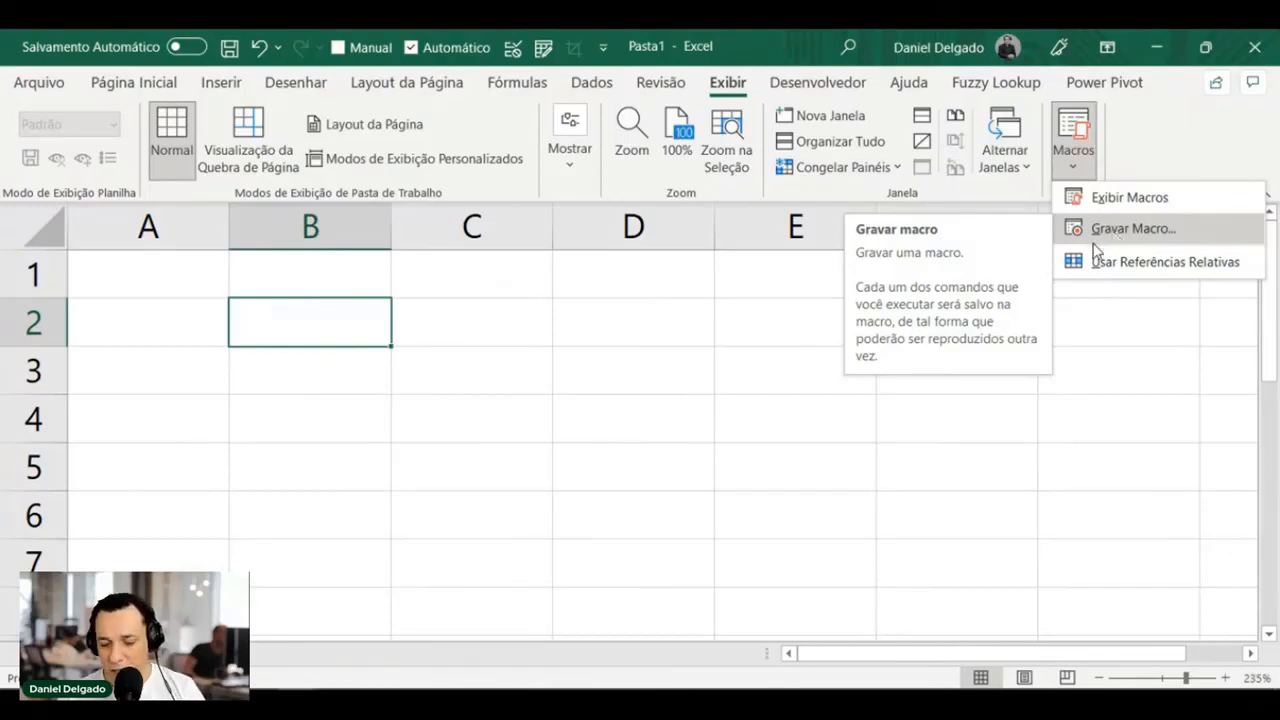
click(641, 452)
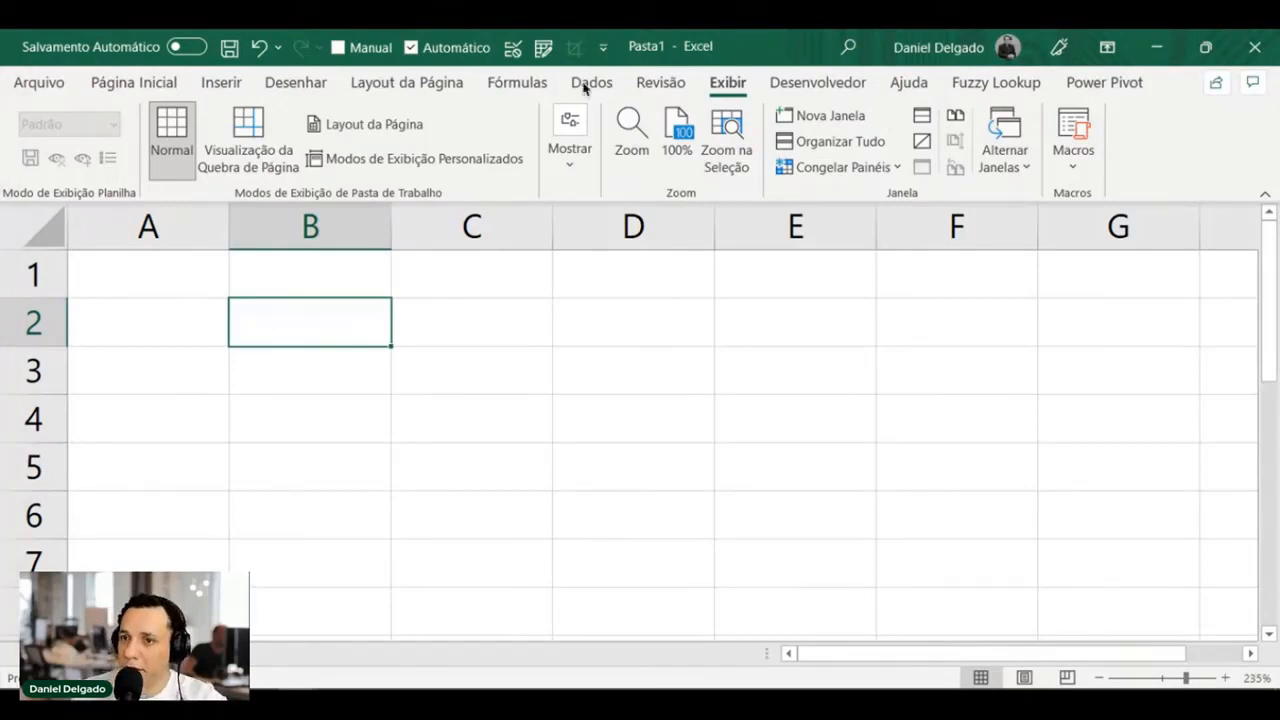
Select cell B2 and begin setting up a new macro recording.
click(1004, 198)
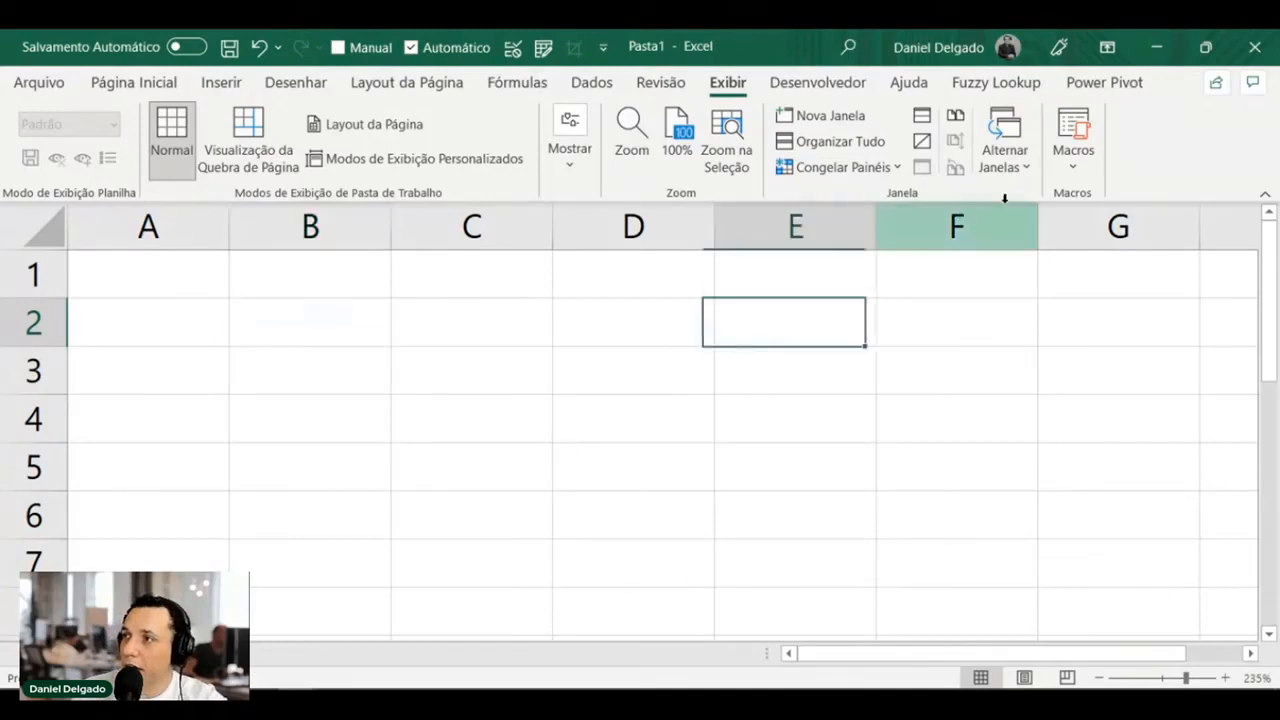
click(307, 310)
click(1070, 168)
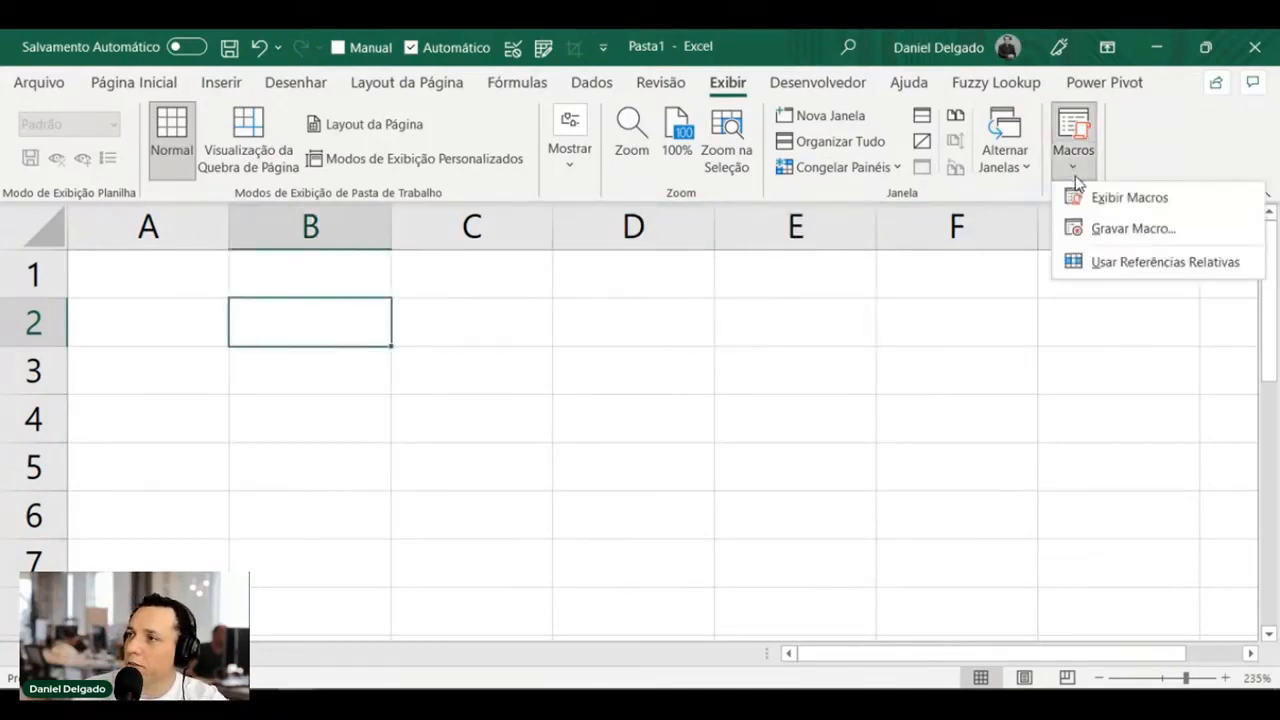
click(1098, 227)
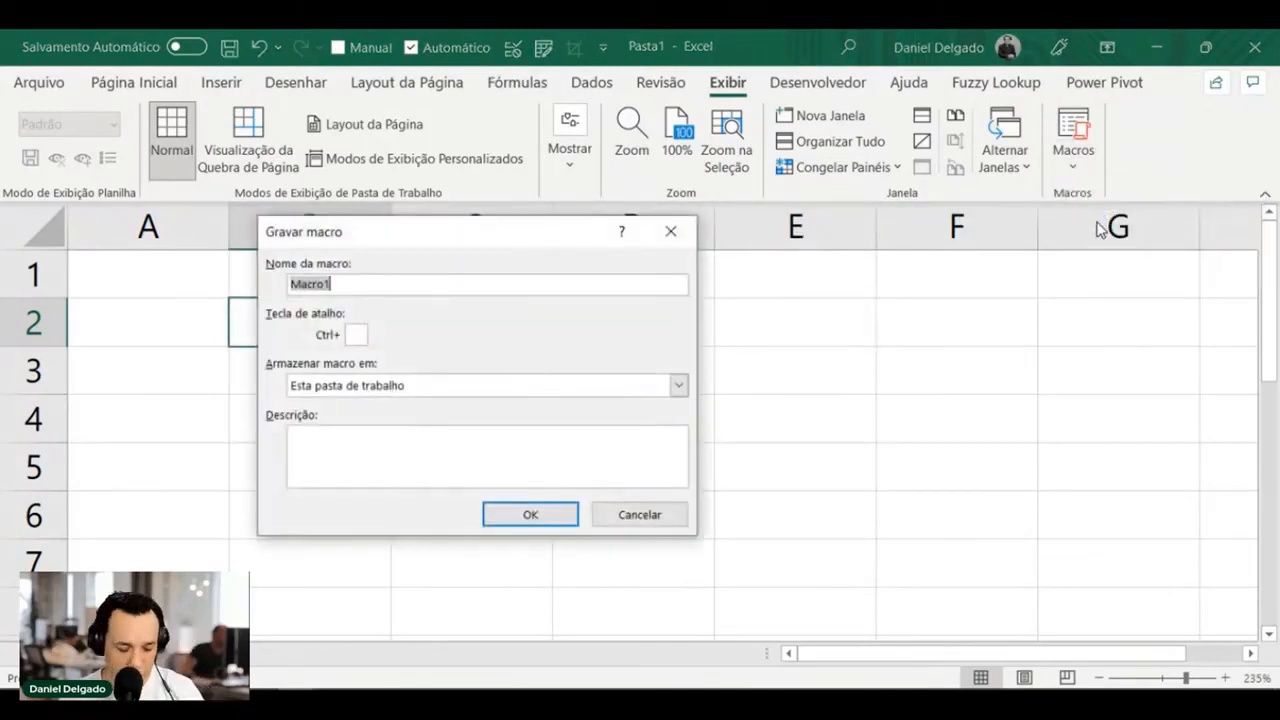
key(super)
text(zoo)
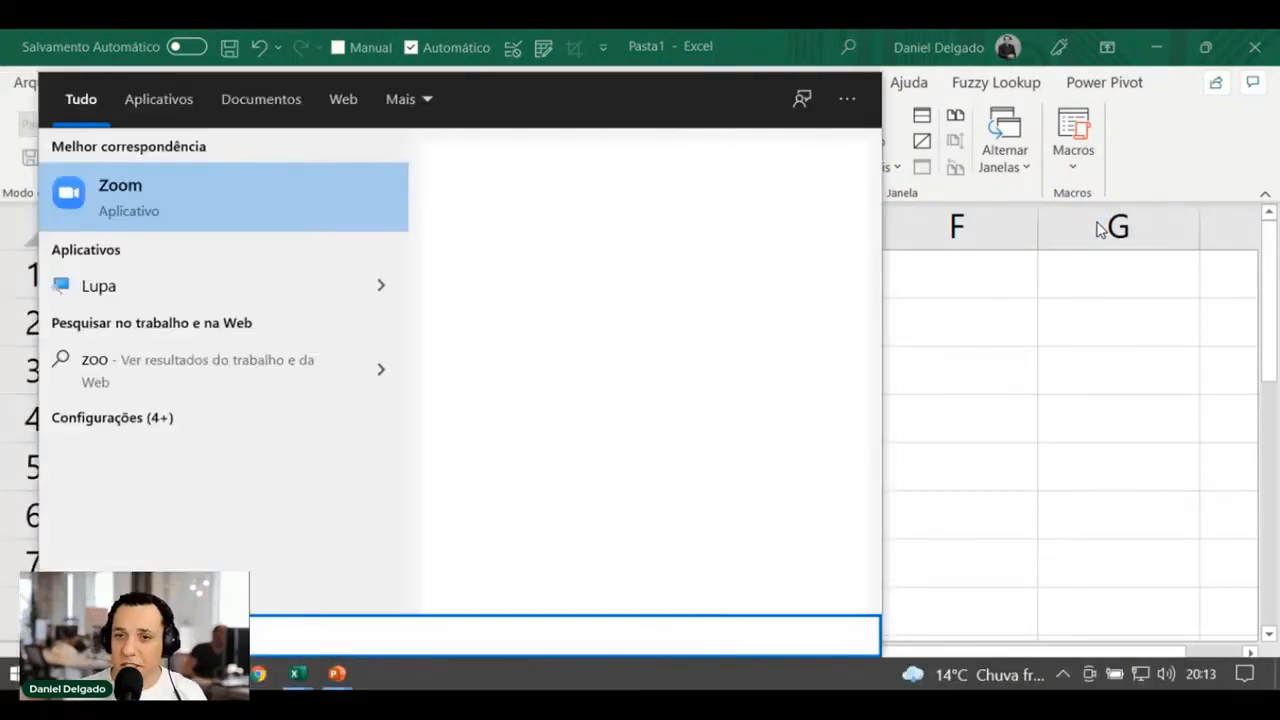
text(m)
key(Down)
key(Escape)
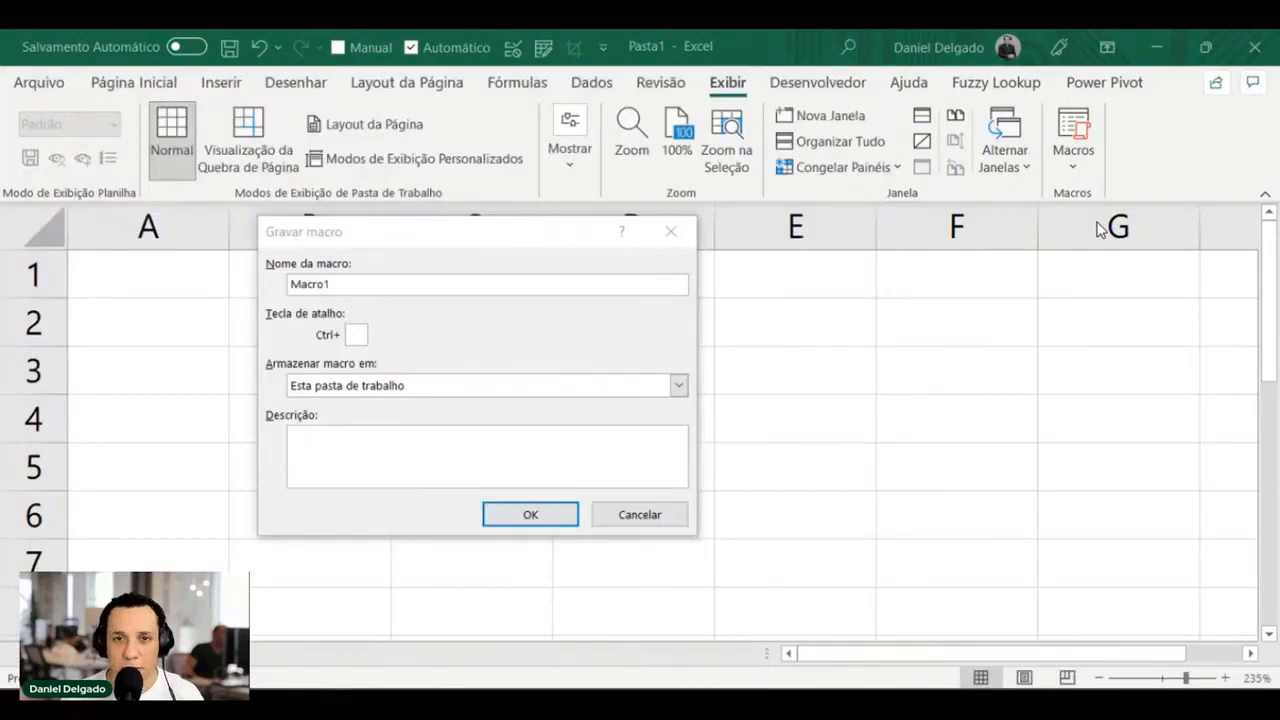
Name the new macro pintar.
click(532, 286)
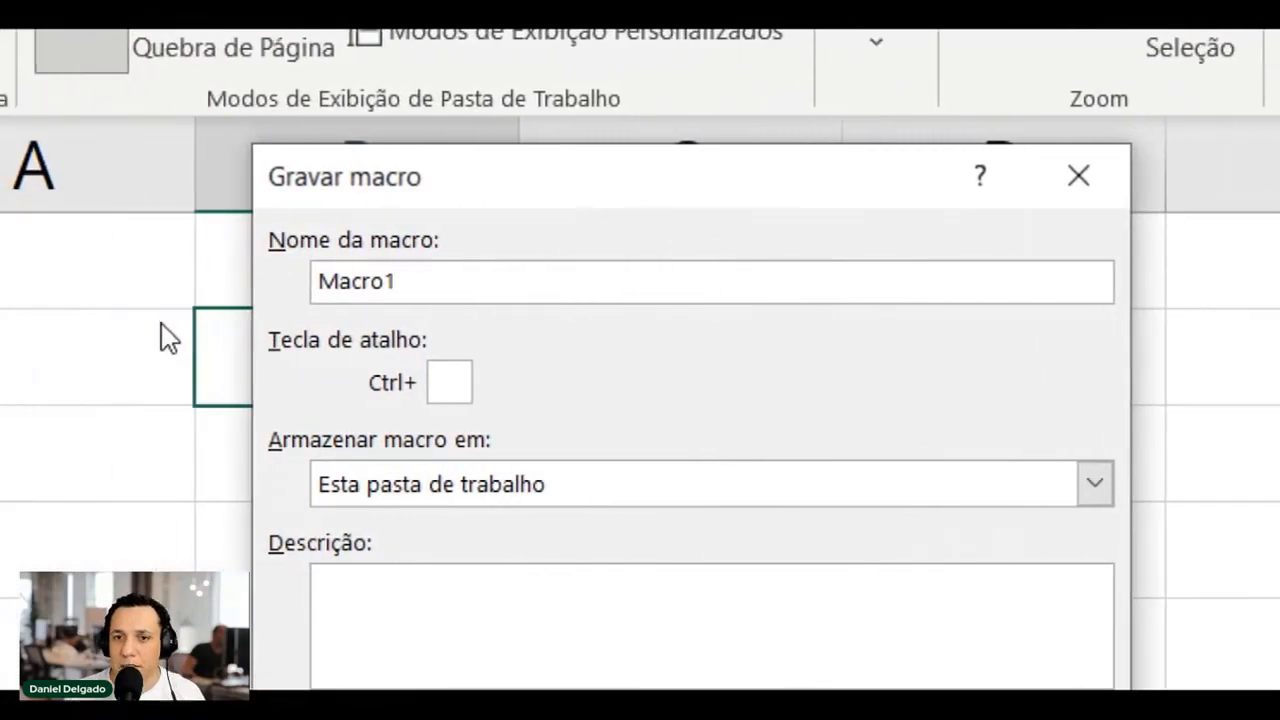
key(BackSpace)
key(BackSpace)
key(BackSpace)
key(BackSpace)
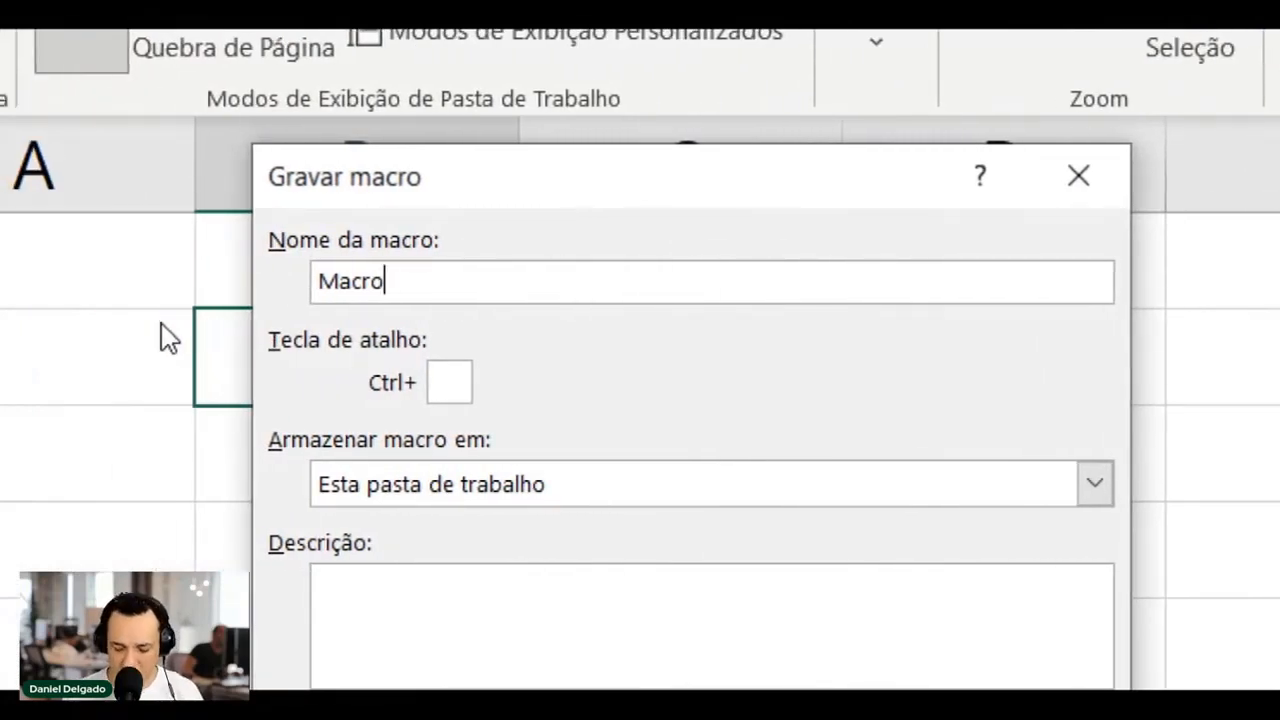
key(BackSpace)
key(BackSpace)
text(pintar)
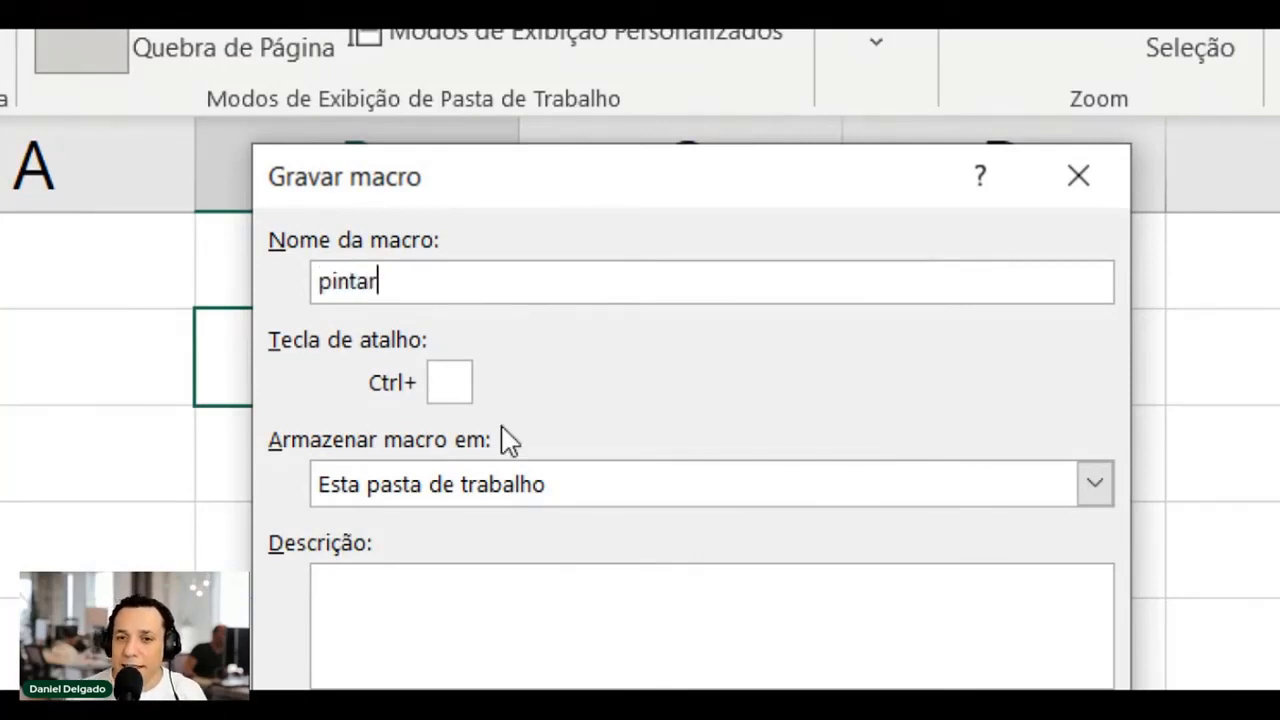
Assign the shortcut Ctrl+Shift+A to the macro and start recording it.
click(443, 382)
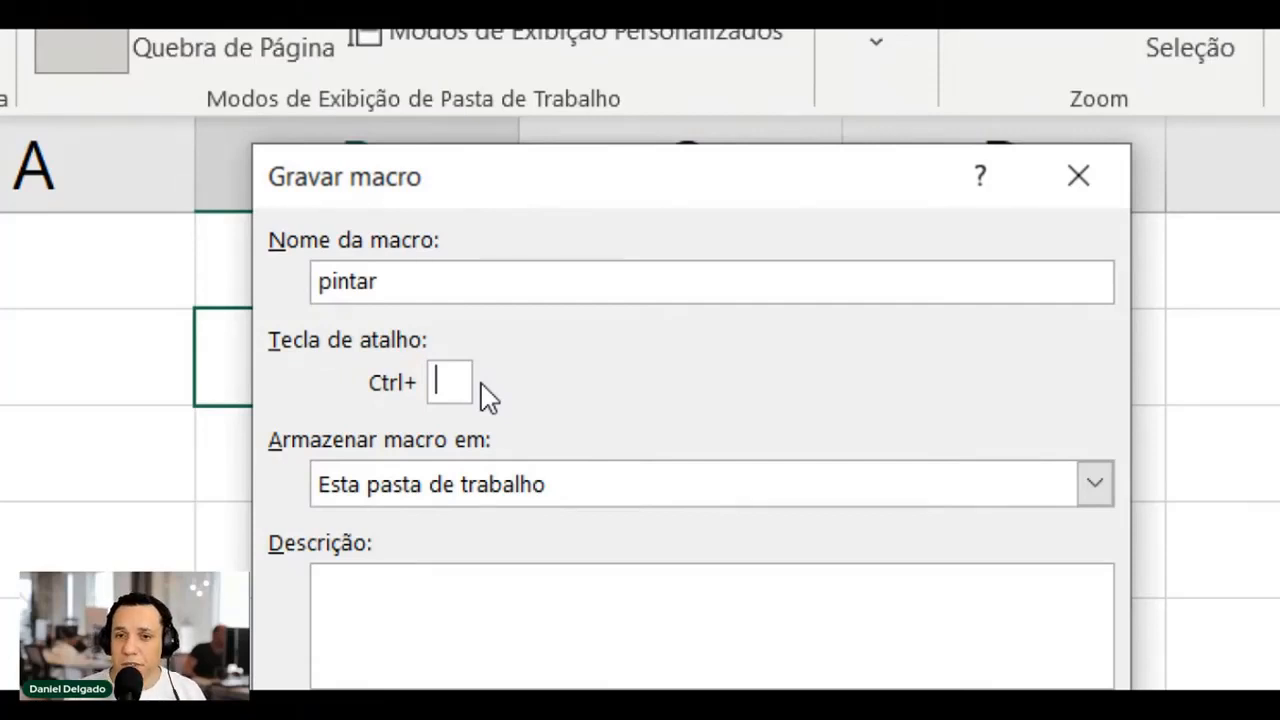
text(A)
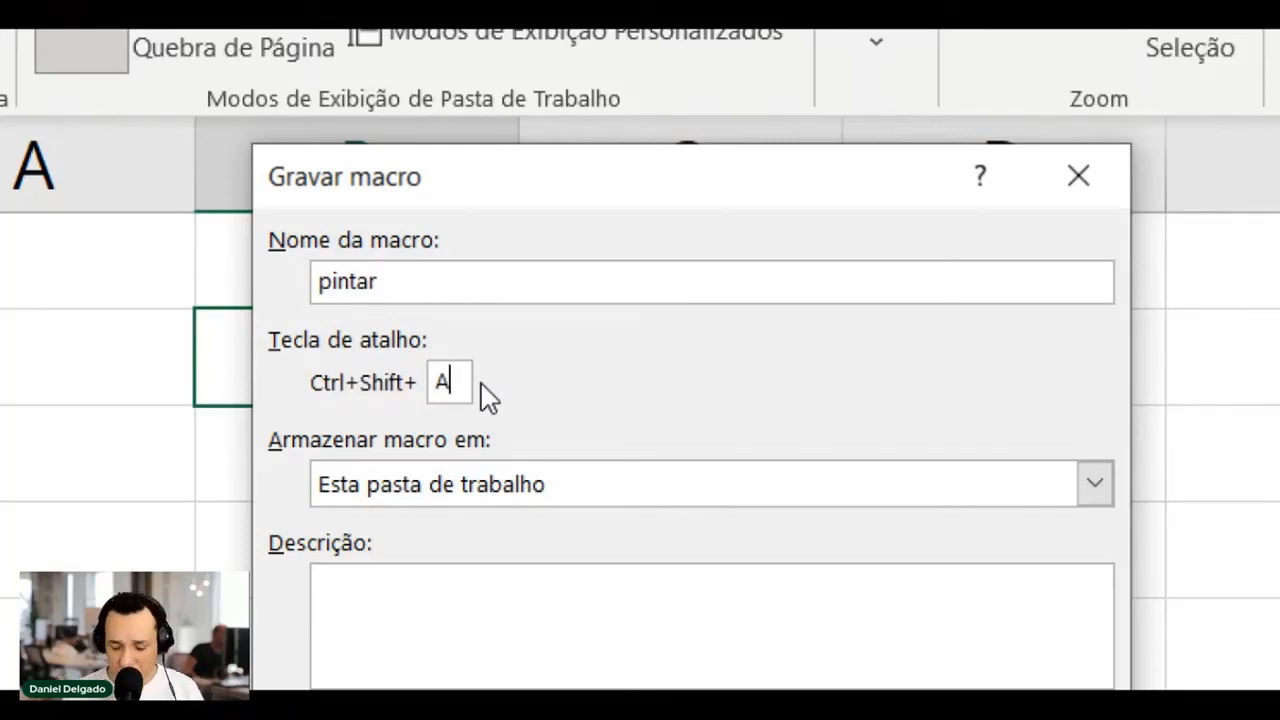
key(BackSpace)
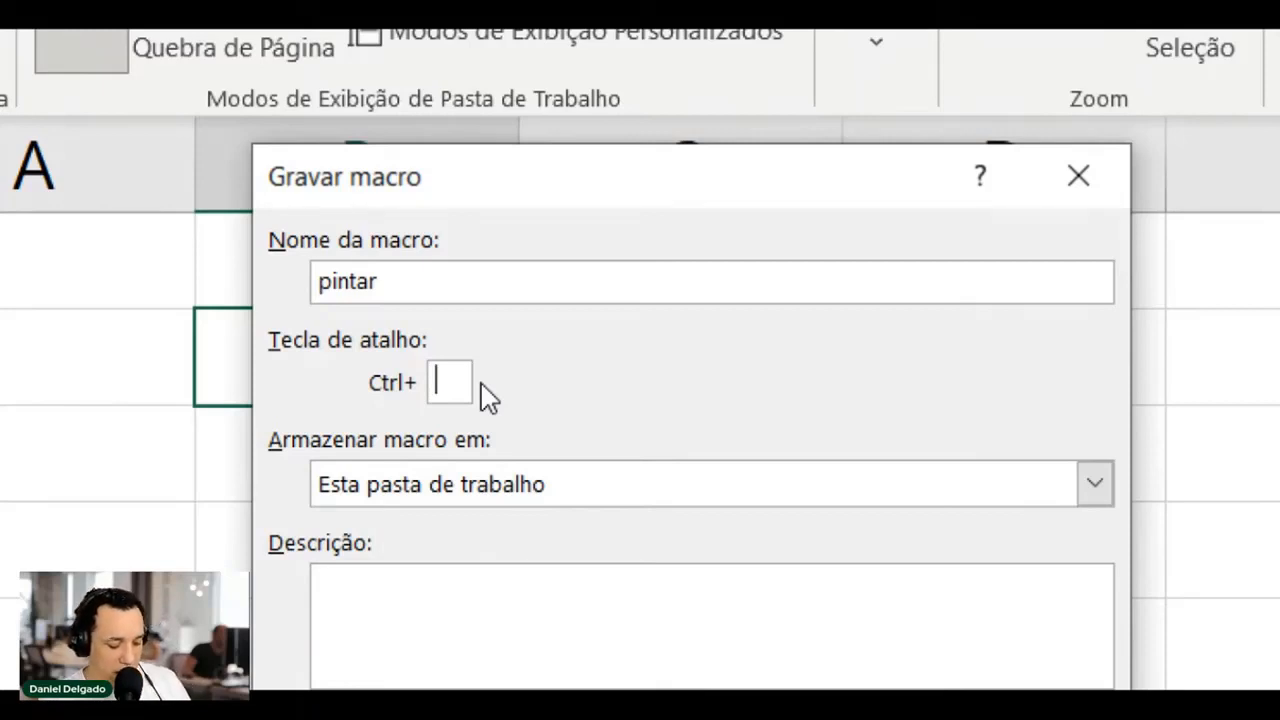
text(a)
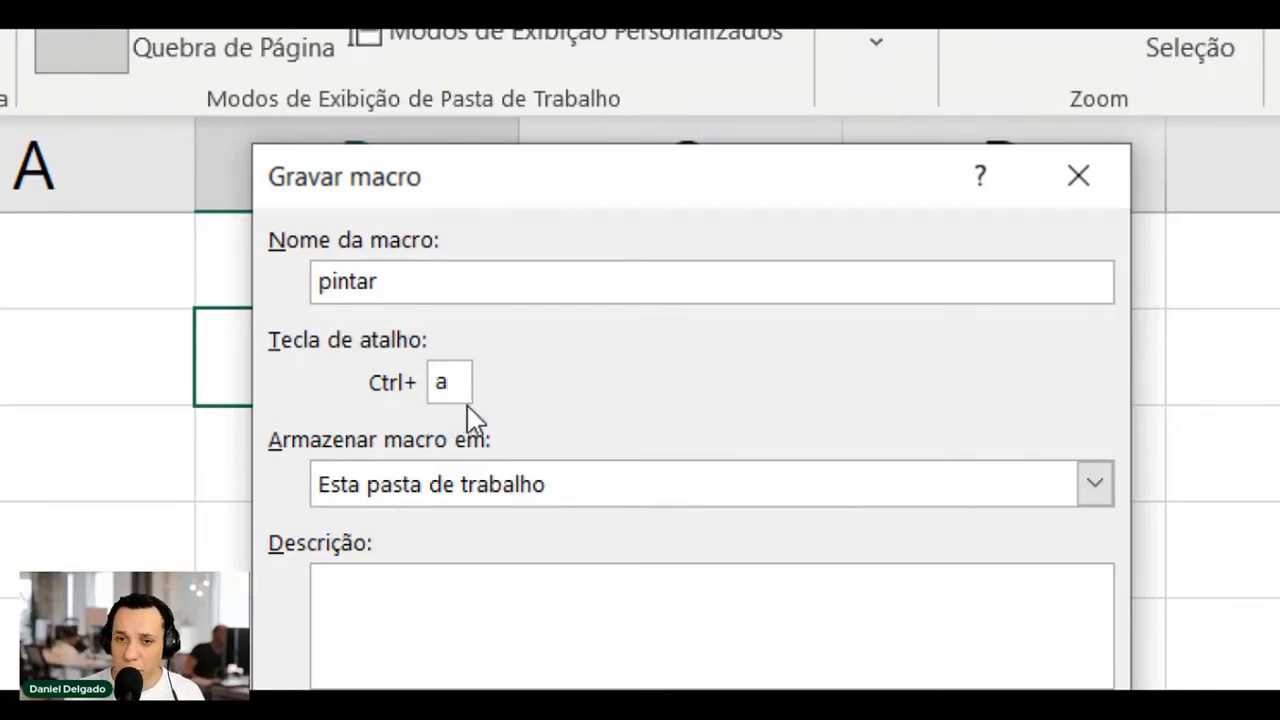
key(BackSpace)
text(A)
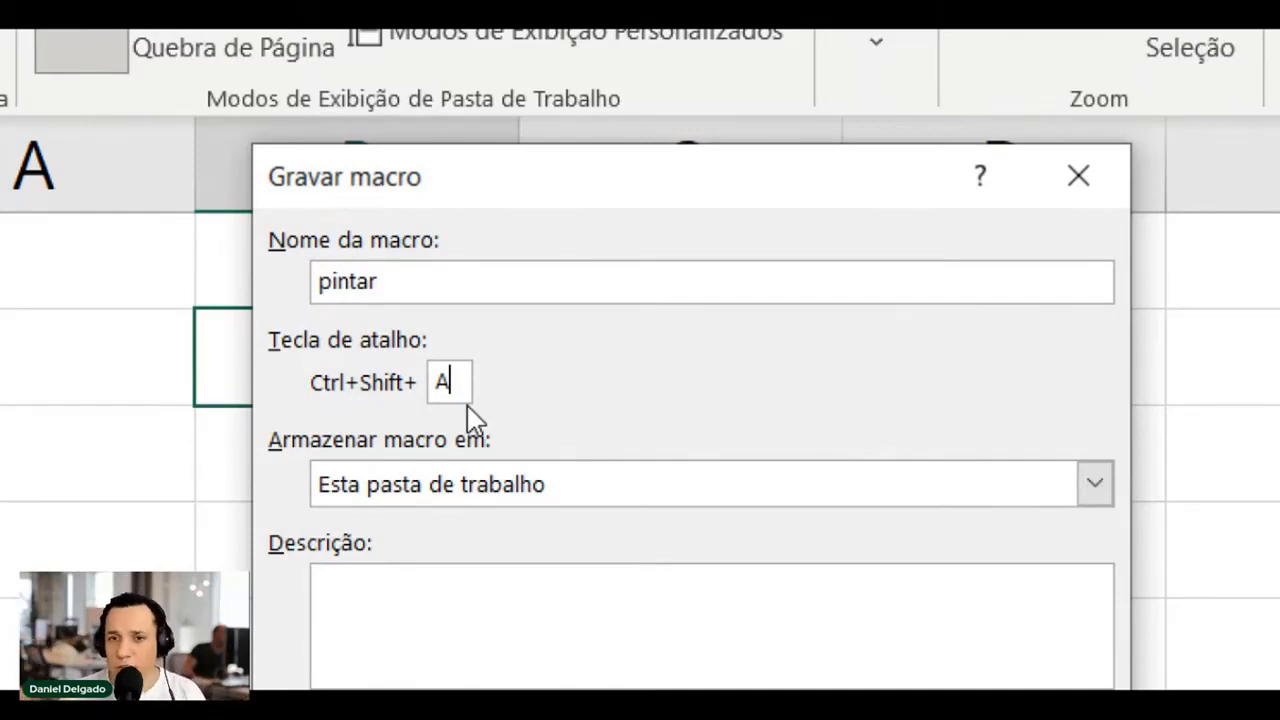
drag(451, 177, 492, 52)
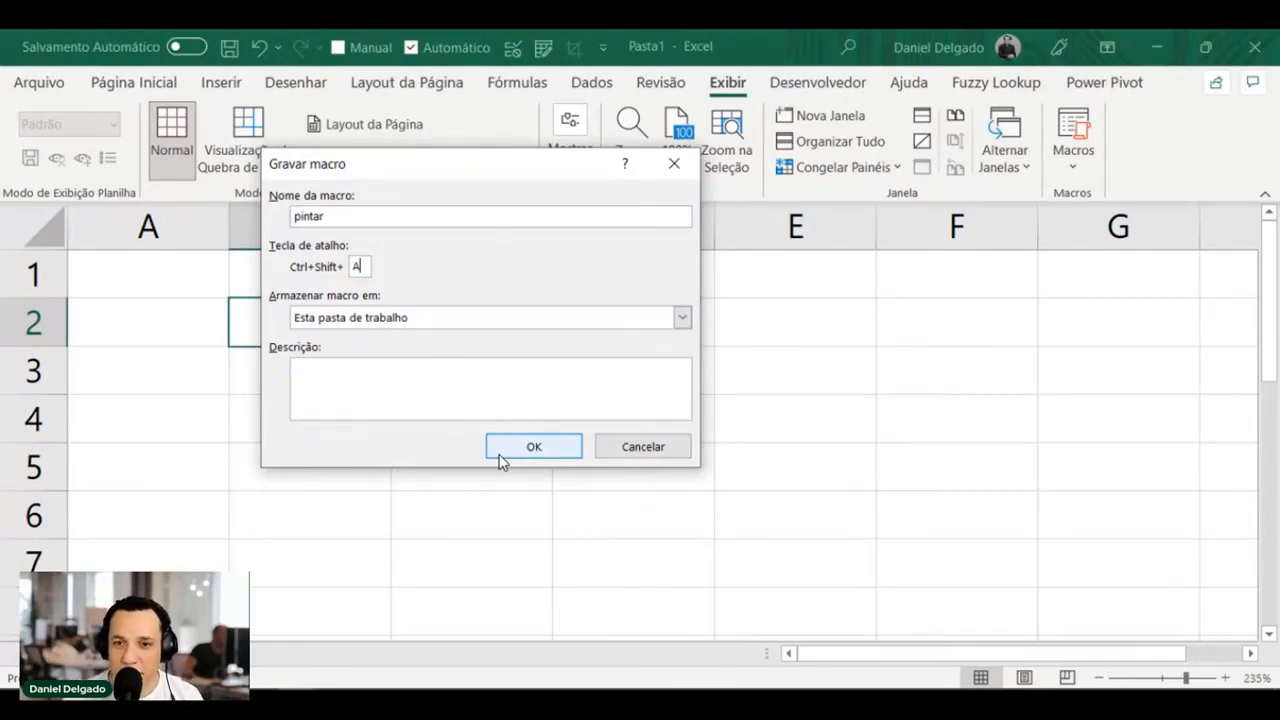
click(558, 445)
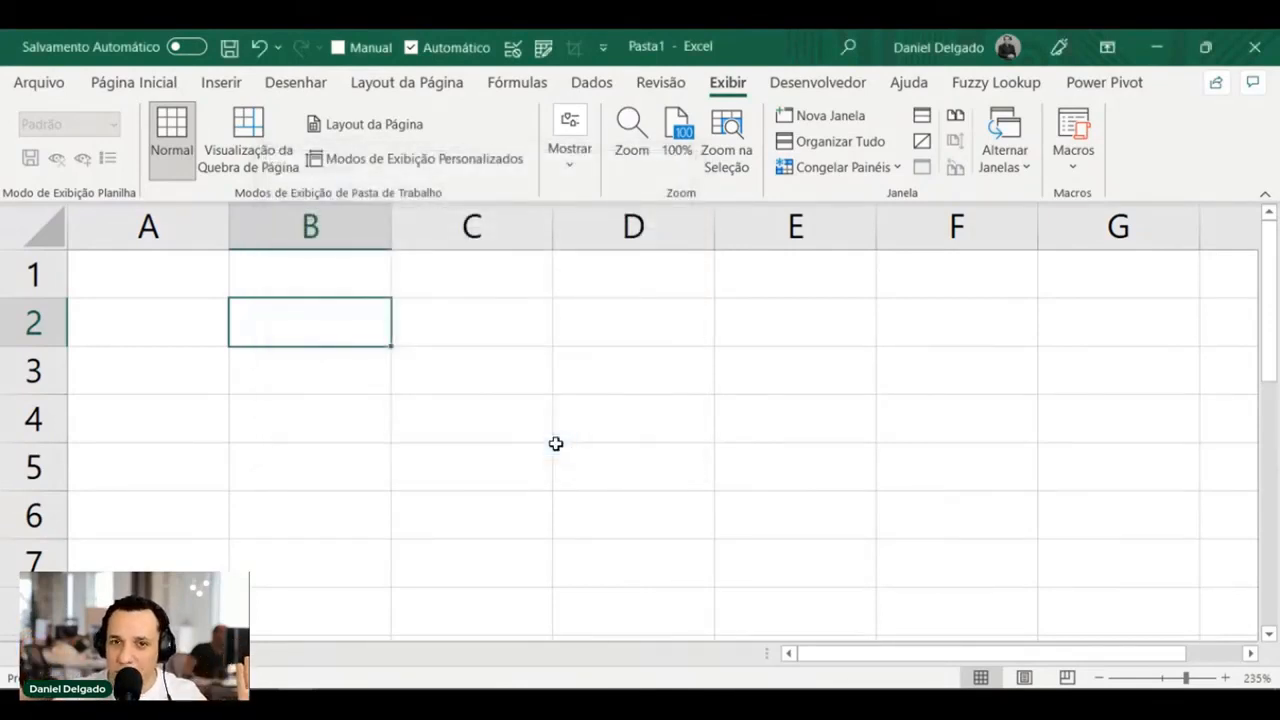
Fill cell B2 with the standard yellow colour.
click(119, 90)
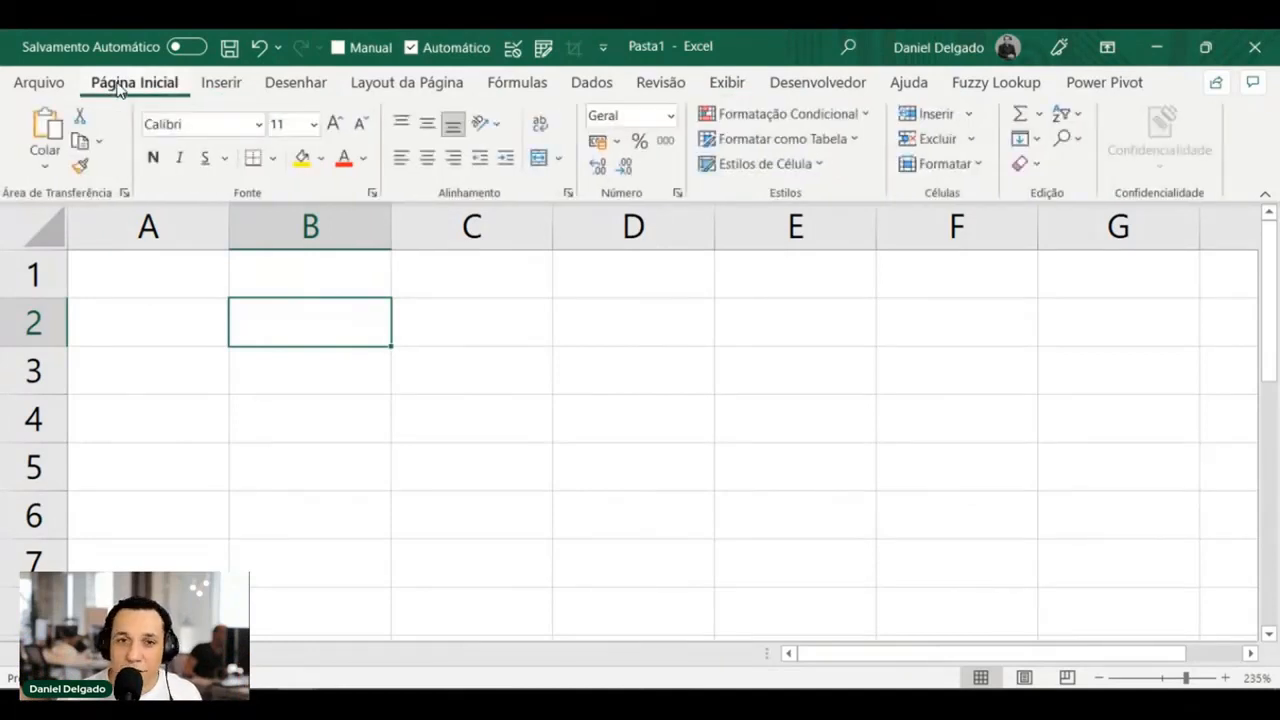
click(321, 160)
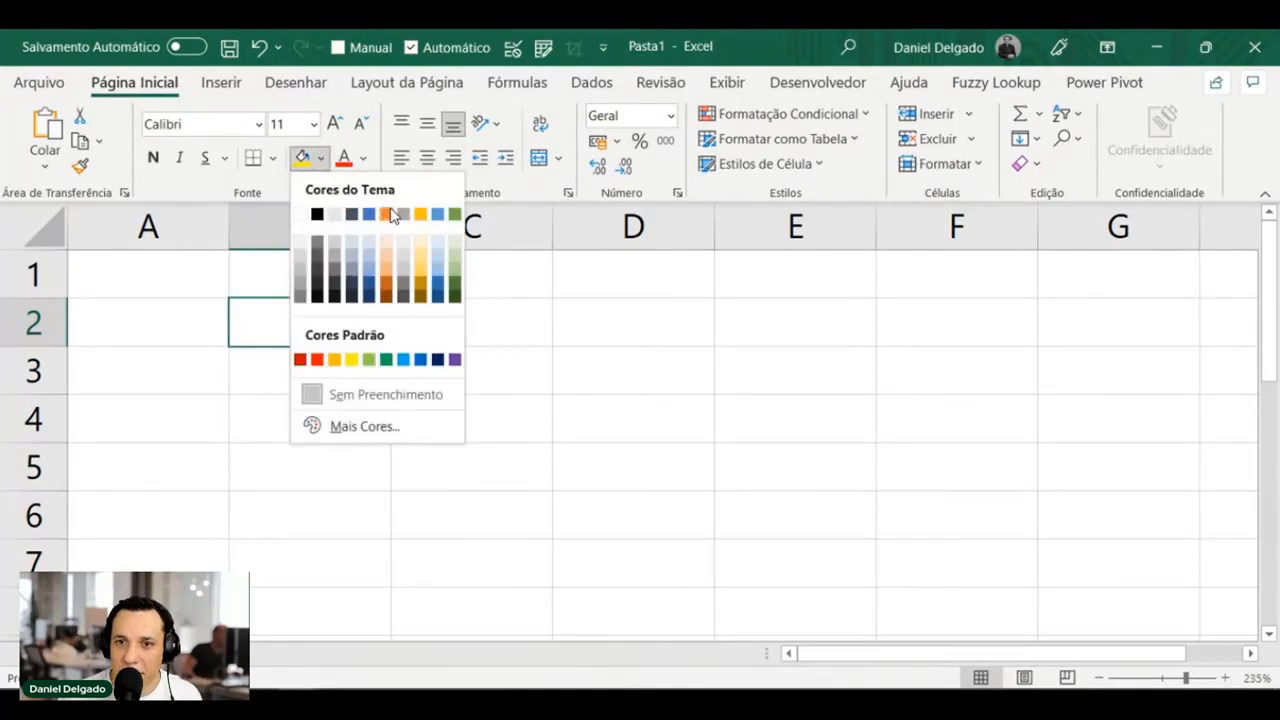
click(353, 362)
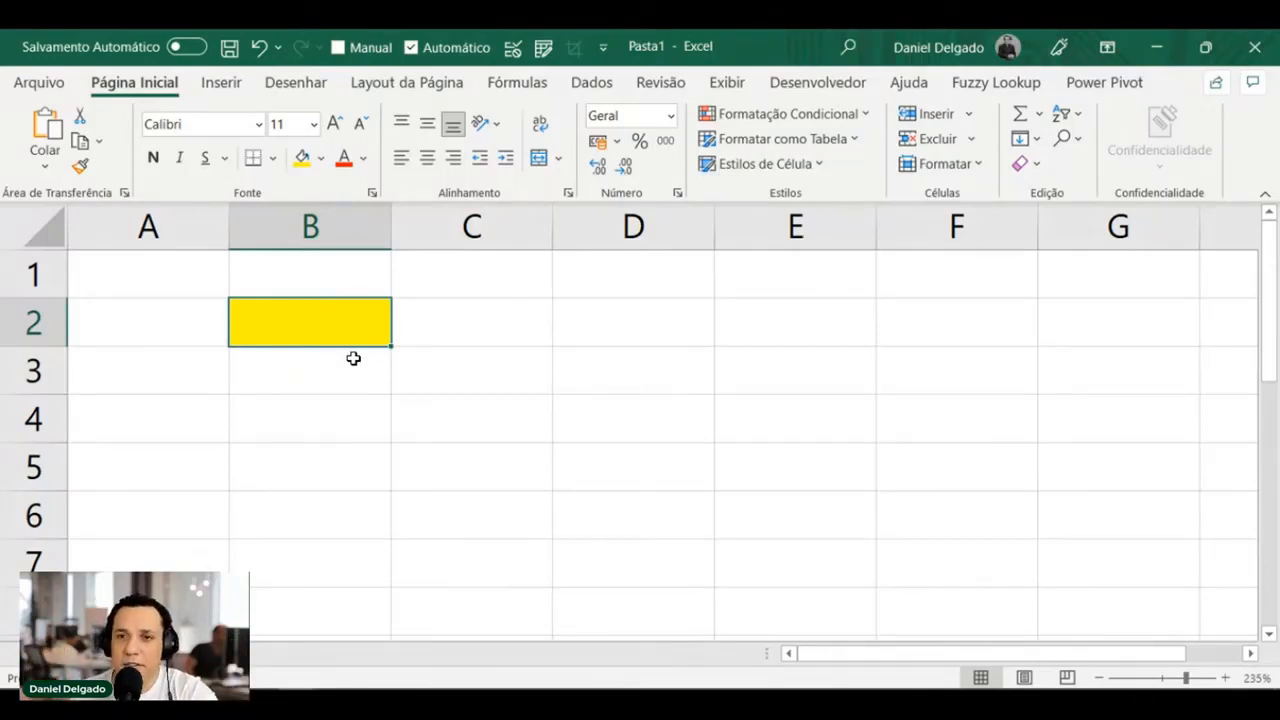
Stop recording the pintar macro.
click(729, 88)
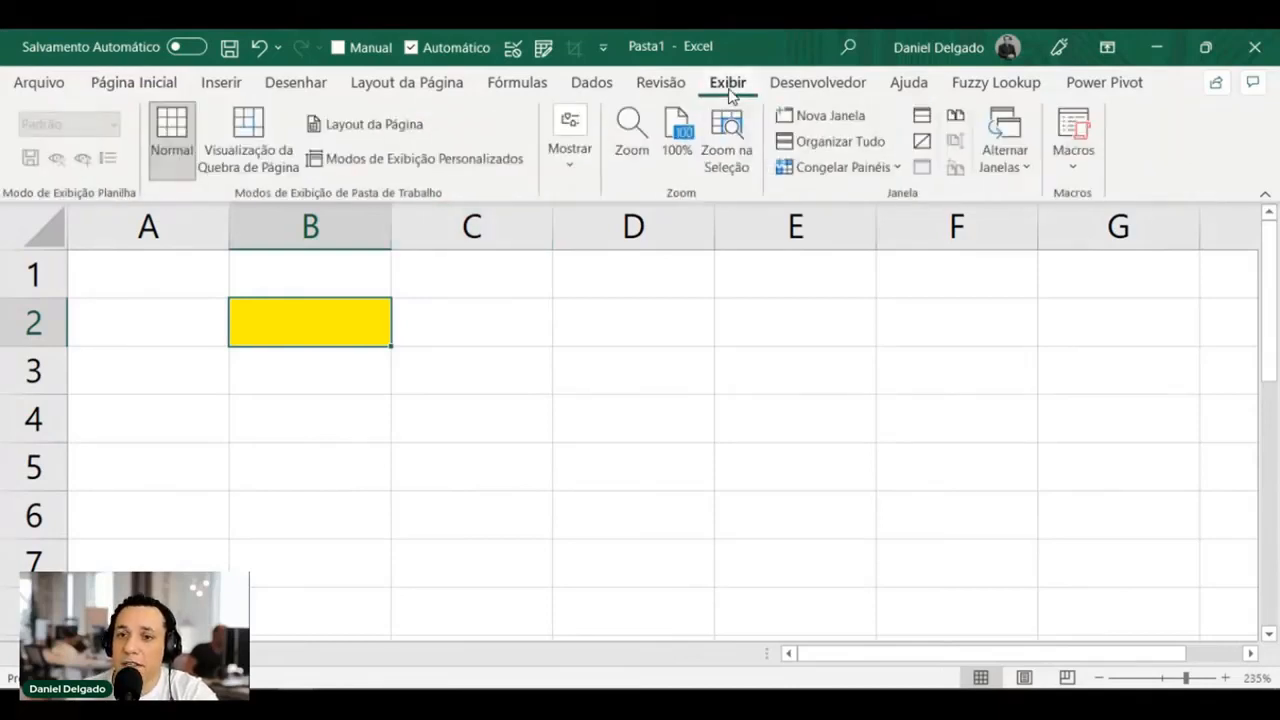
click(1067, 167)
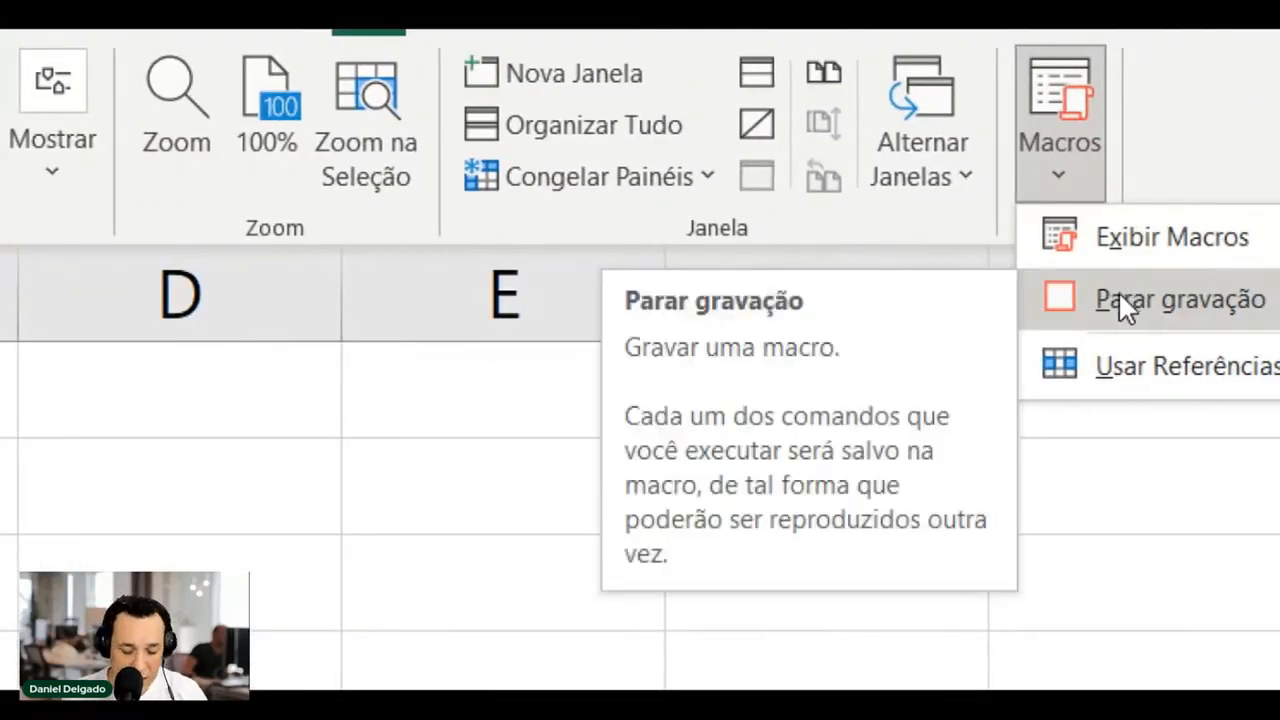
click(1118, 297)
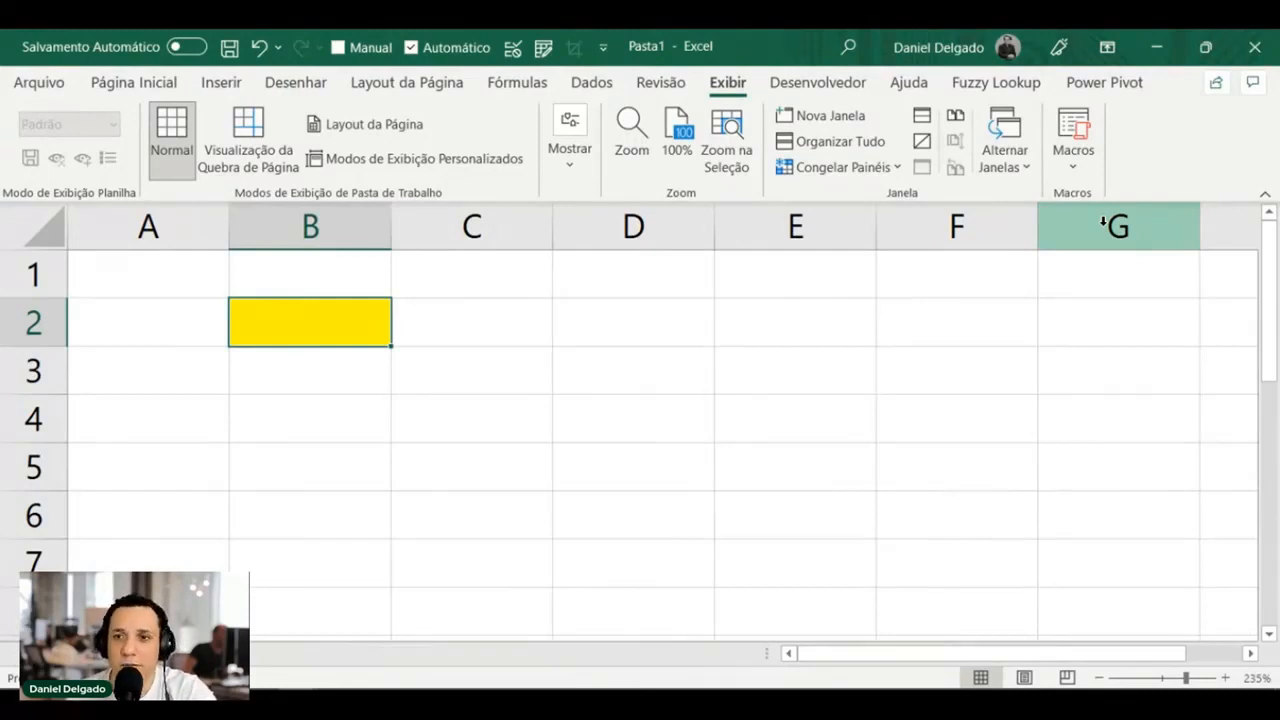
Run the pintar macro with its shortcut on cells D3, C3, C5 and E5.
click(582, 381)
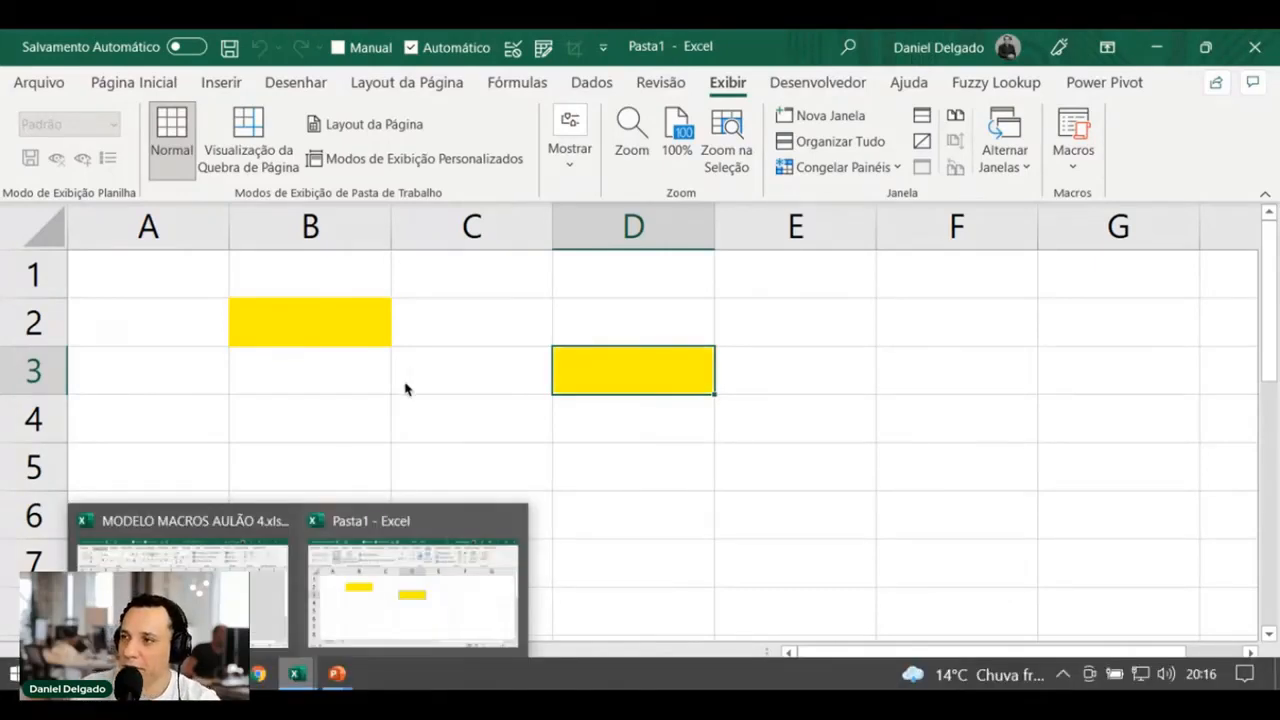
click(543, 390)
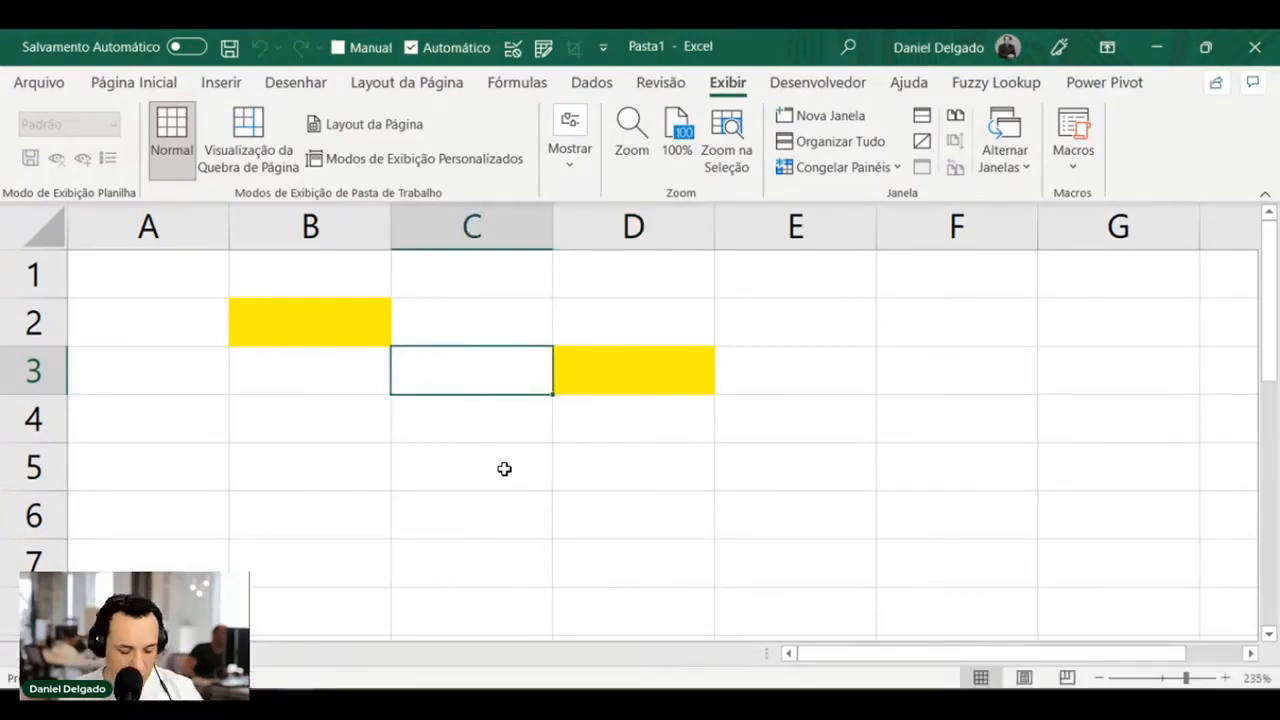
key(F4)
click(470, 473)
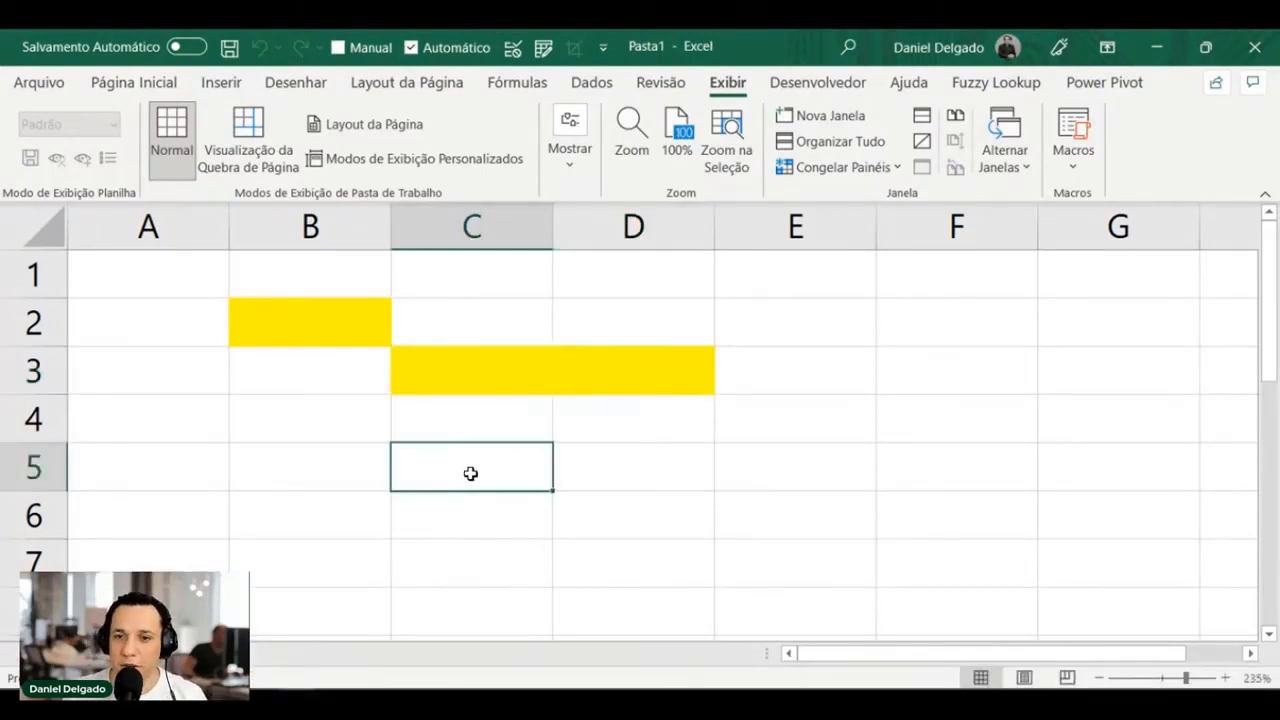
key(F4)
click(800, 457)
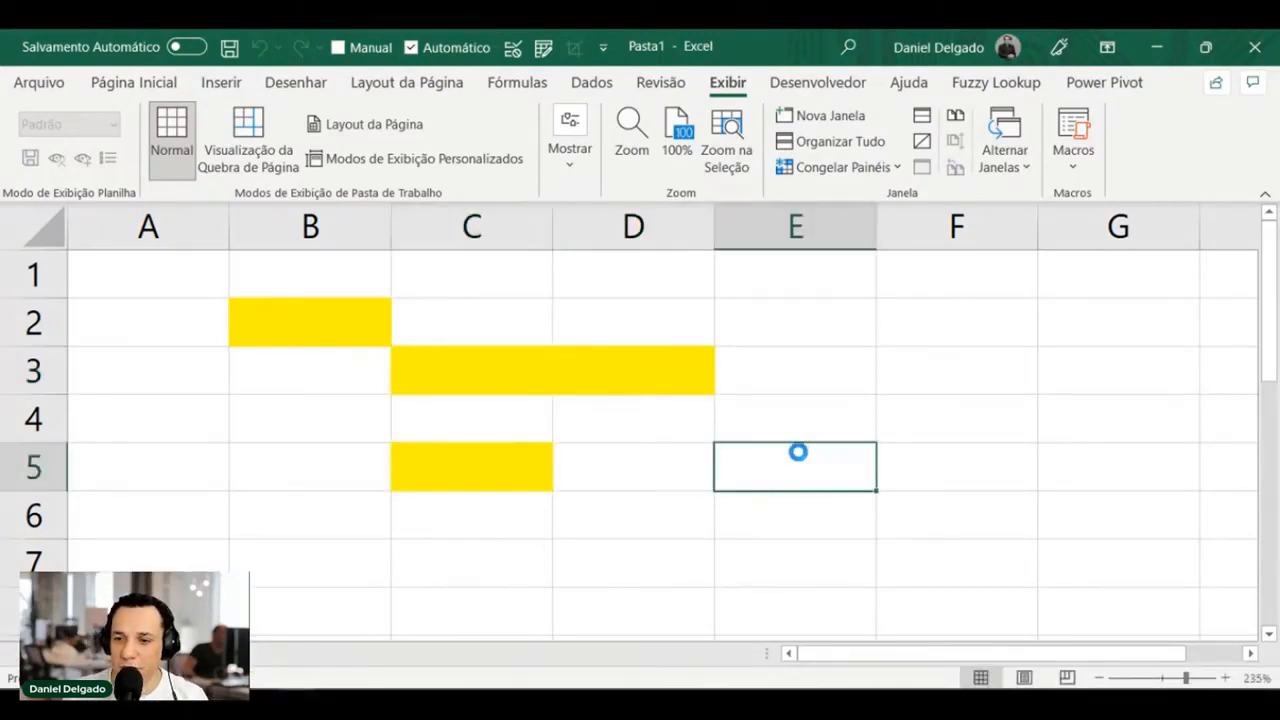
key(ctrl+a)
key(Escape)
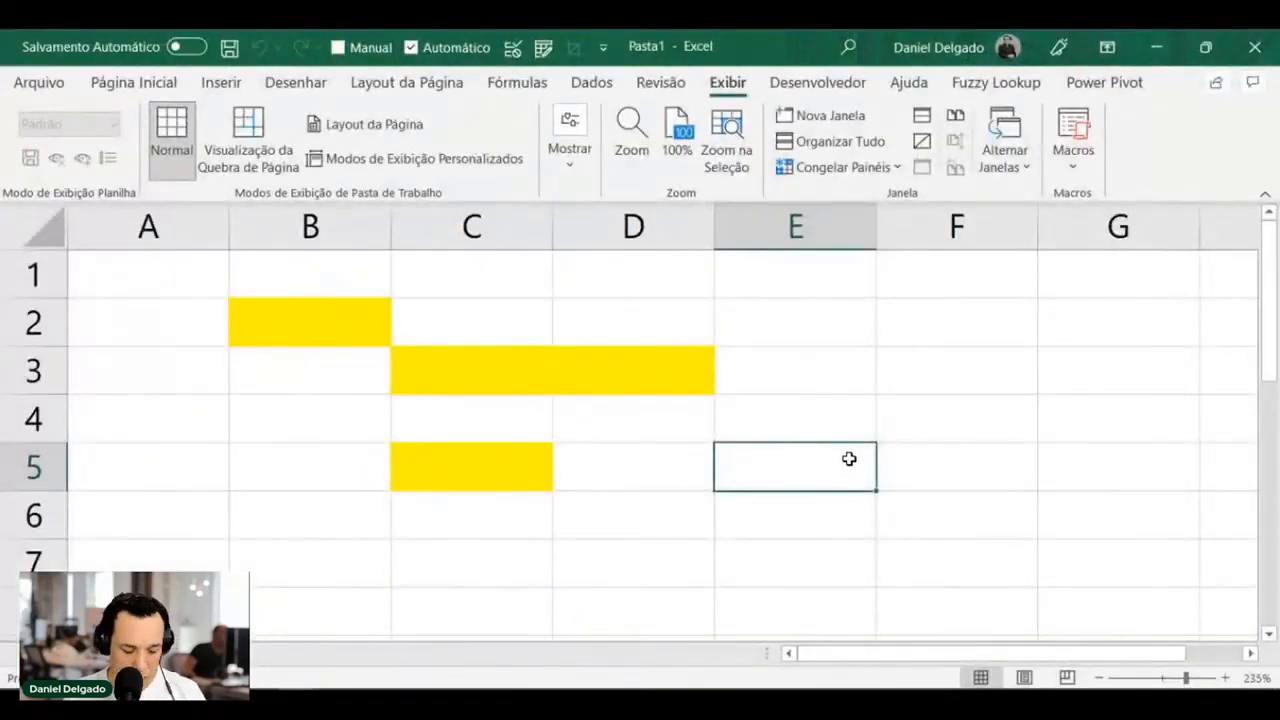
key(F4)
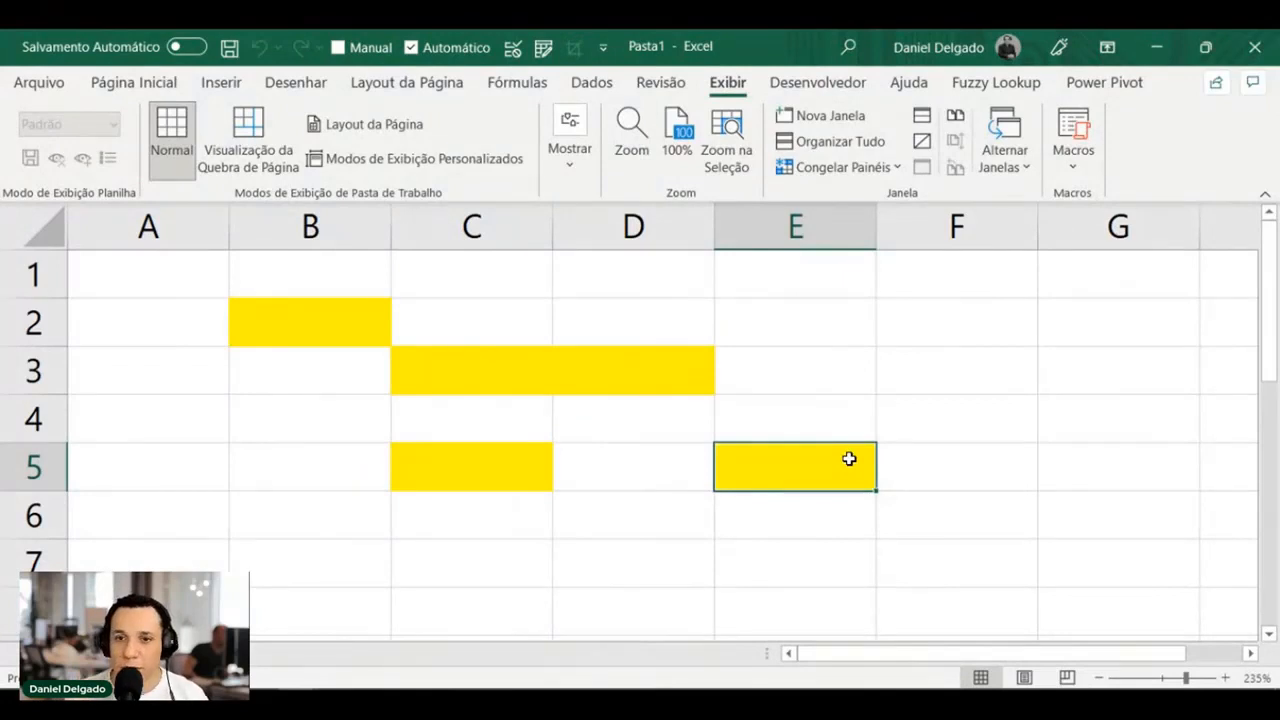
Draw a rounded rectangle about 1.79 cm wide and 0.66 cm high over columns E and F in rows 1 and 2.
click(837, 331)
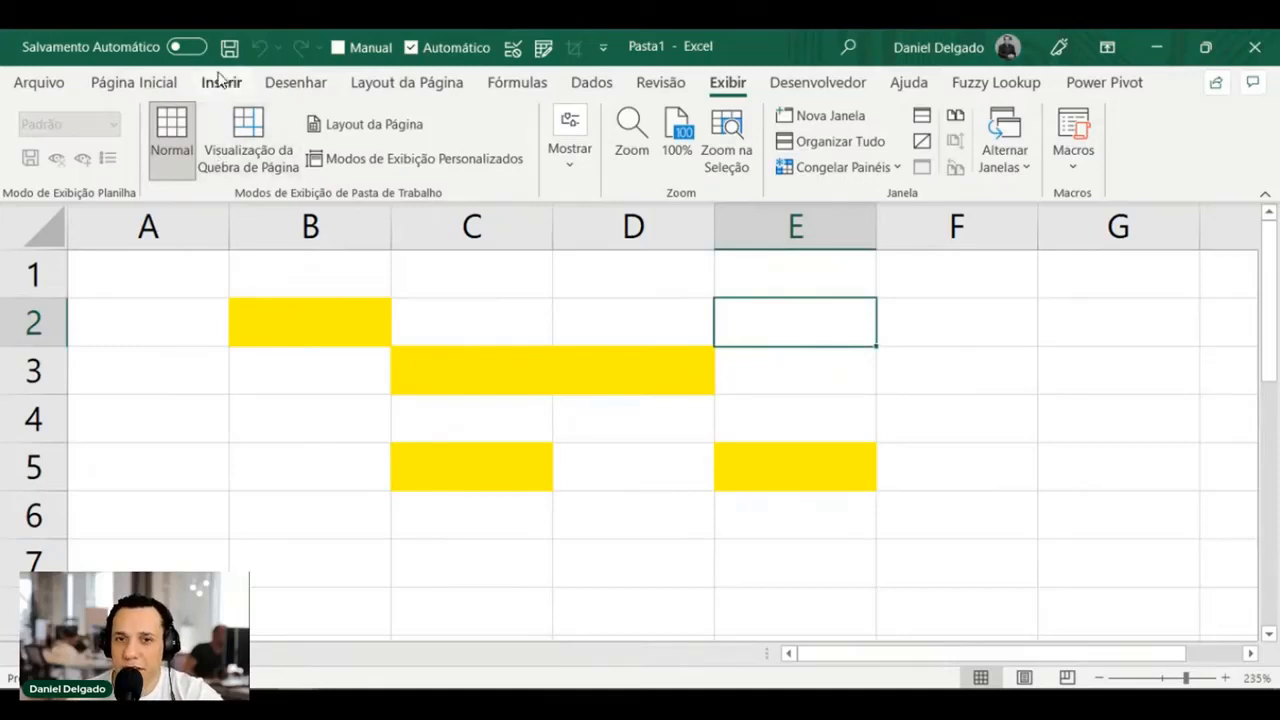
click(221, 82)
click(268, 150)
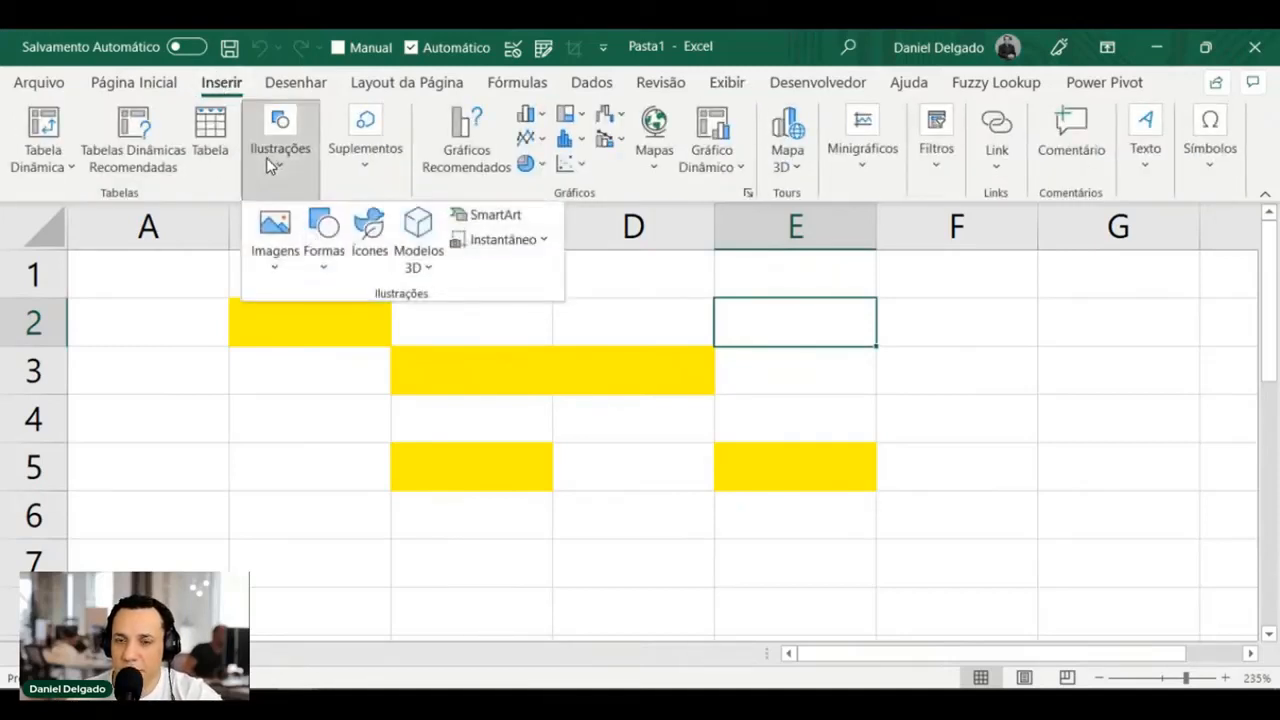
click(316, 250)
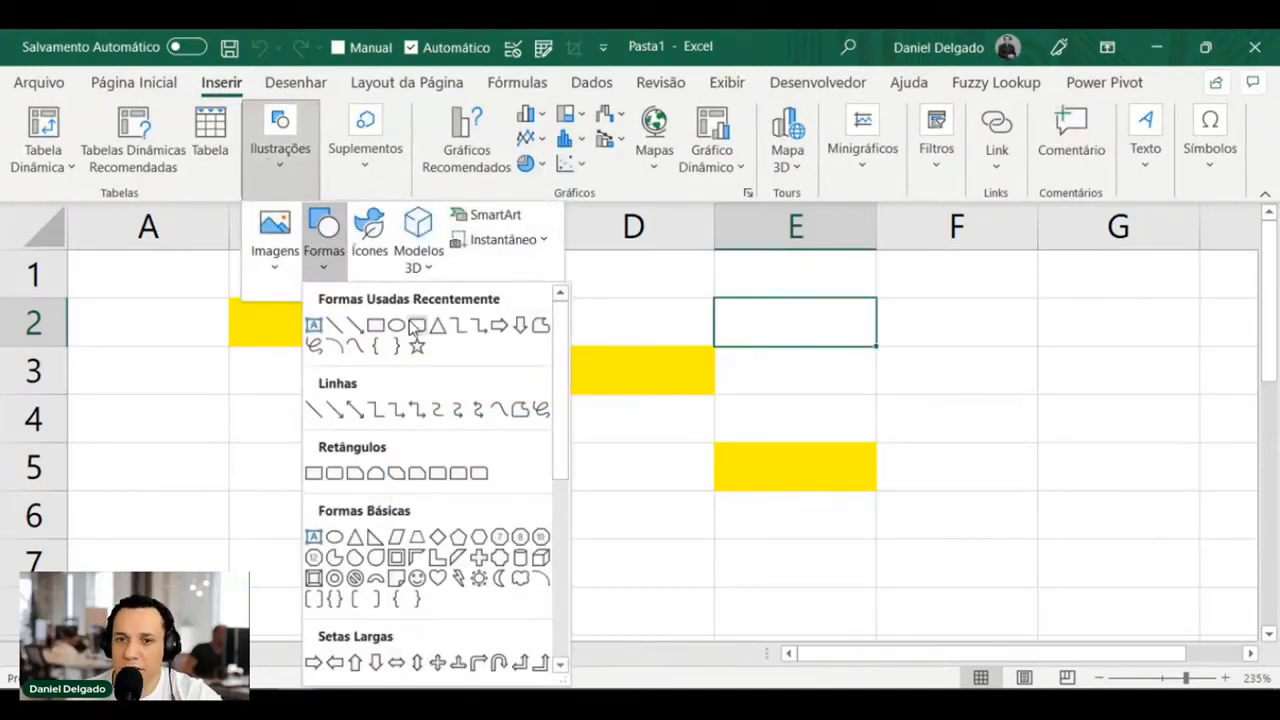
click(414, 325)
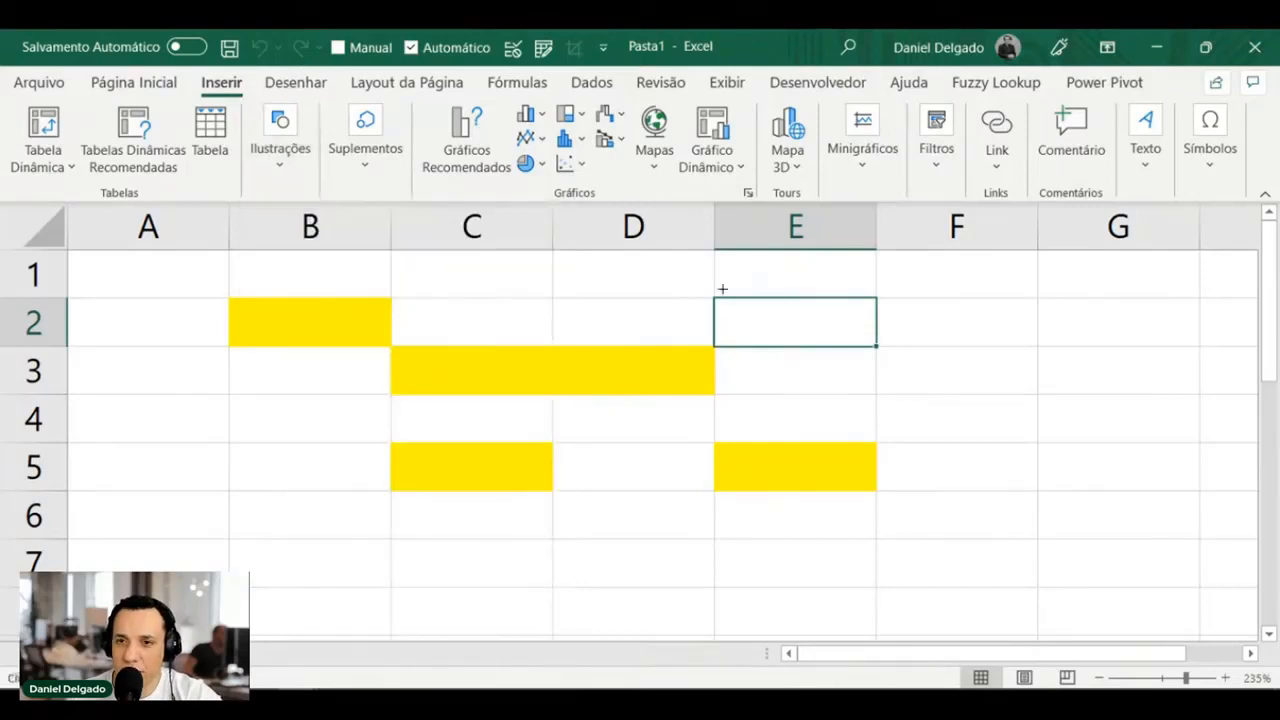
drag(767, 258, 941, 321)
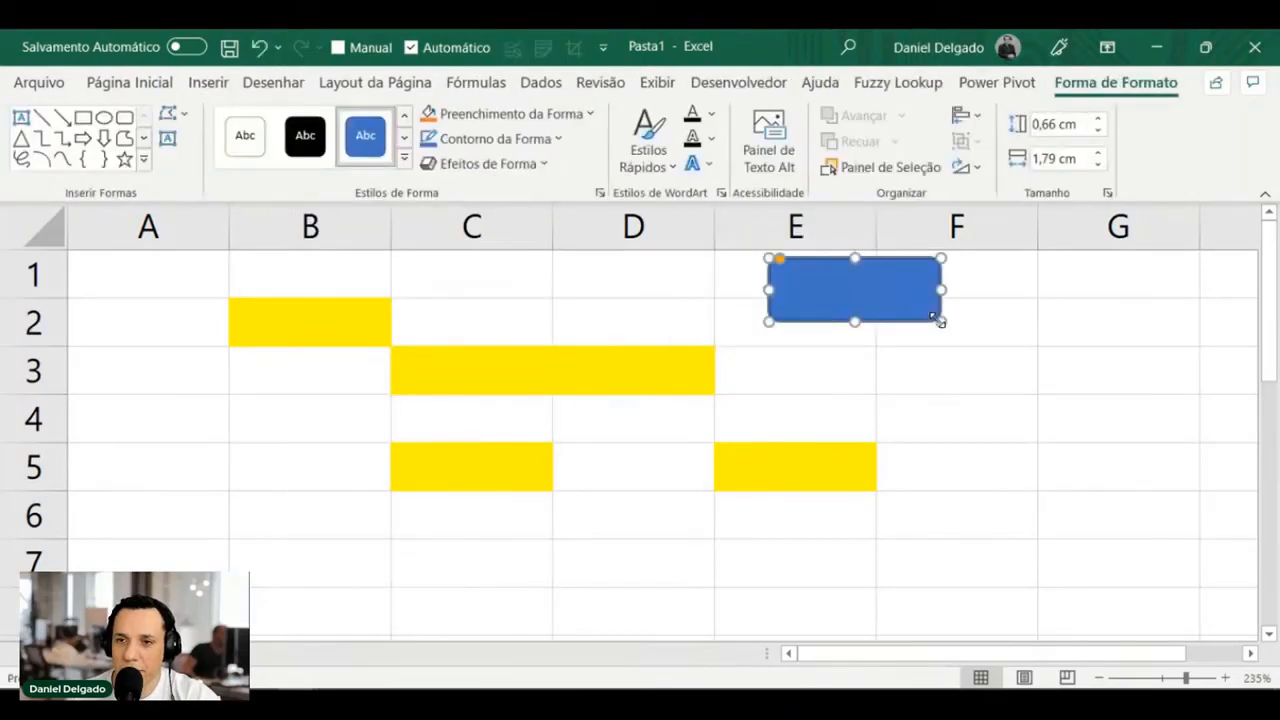
Label the rounded rectangle "pintar" and centre its text horizontally.
click(855, 298)
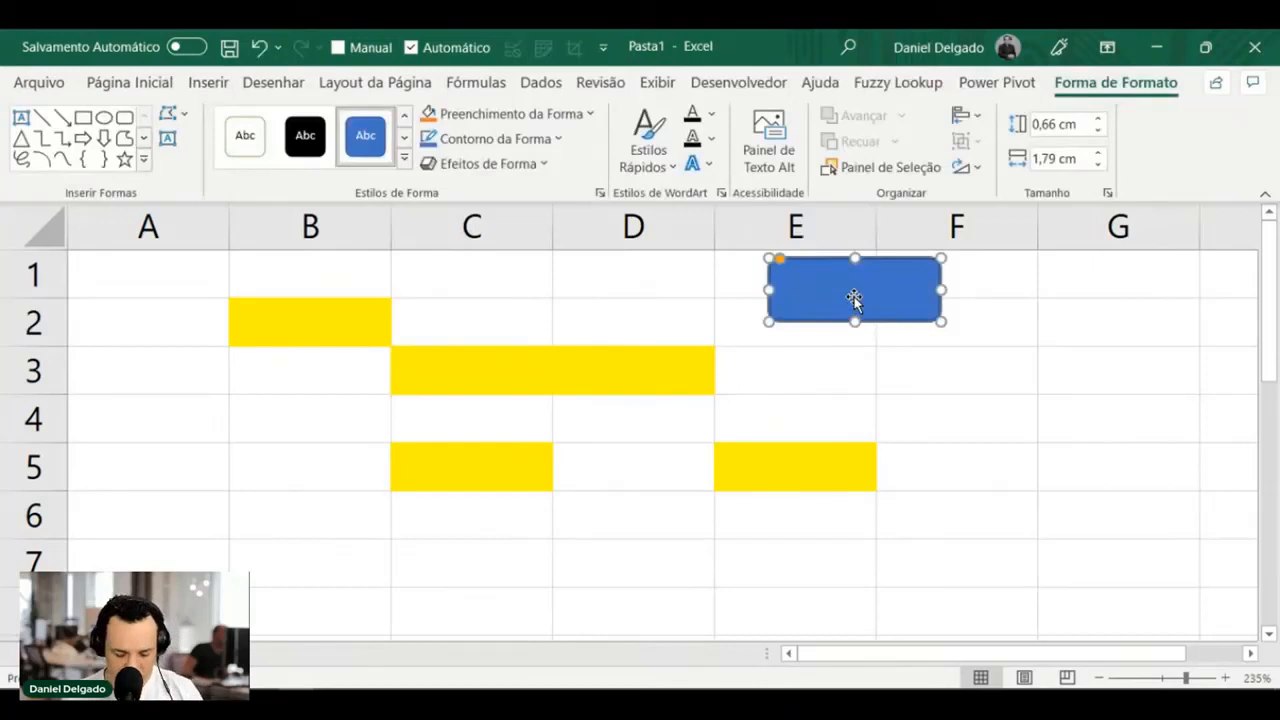
text(pintar)
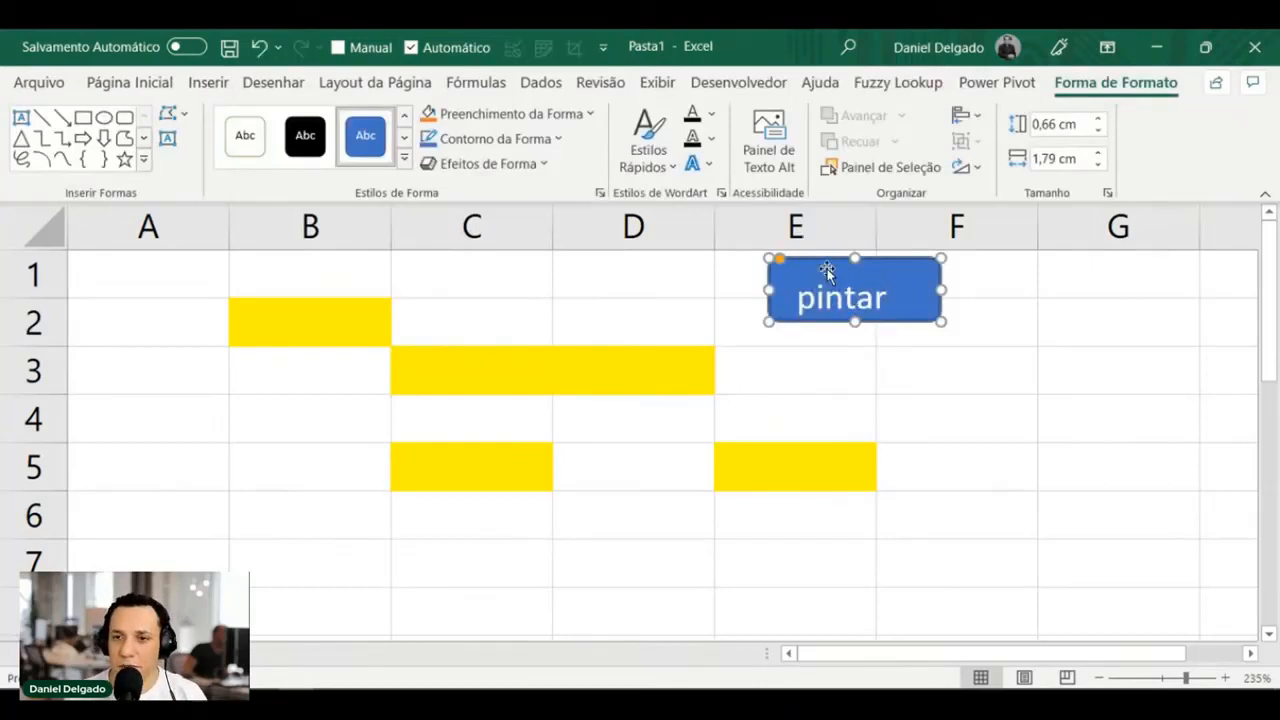
click(827, 259)
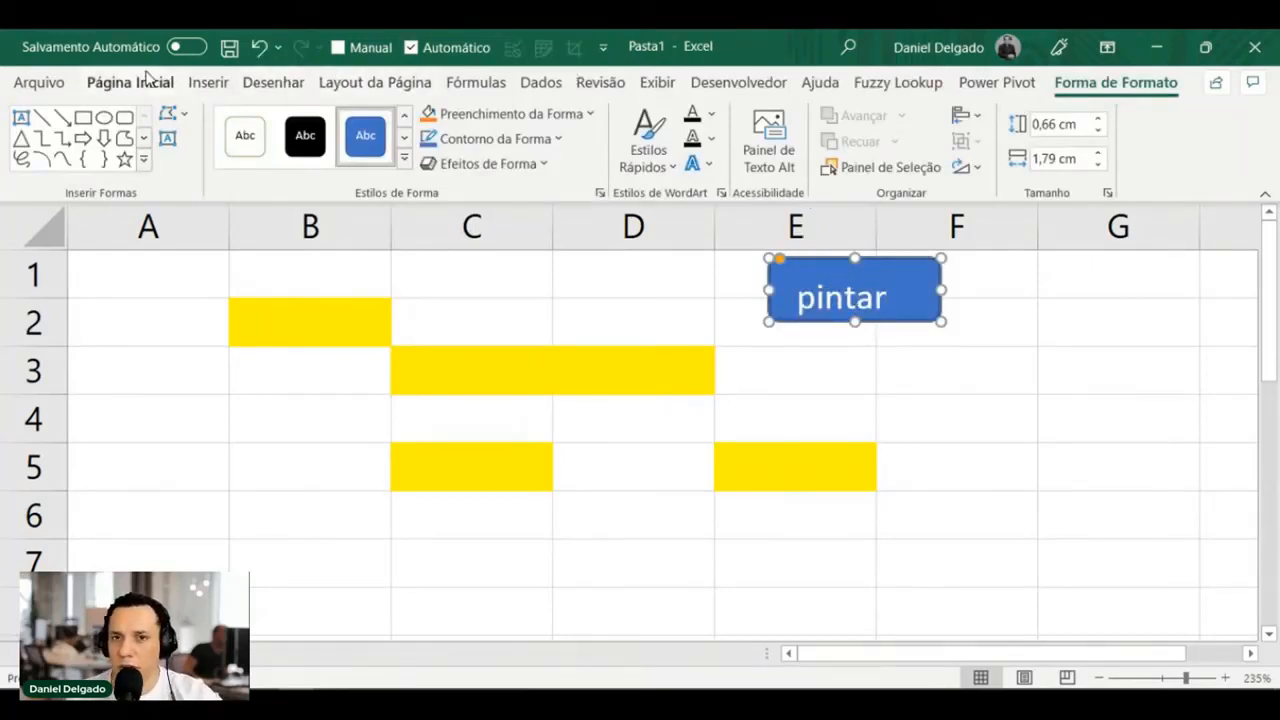
click(145, 84)
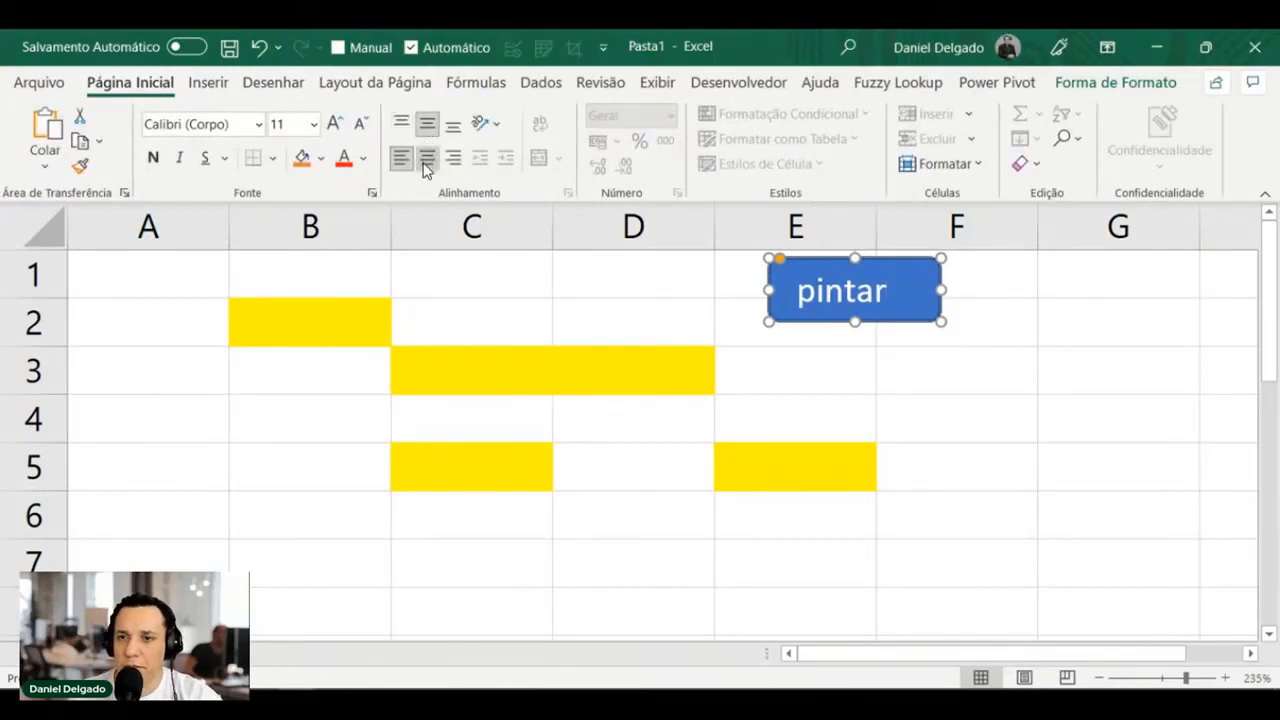
click(427, 157)
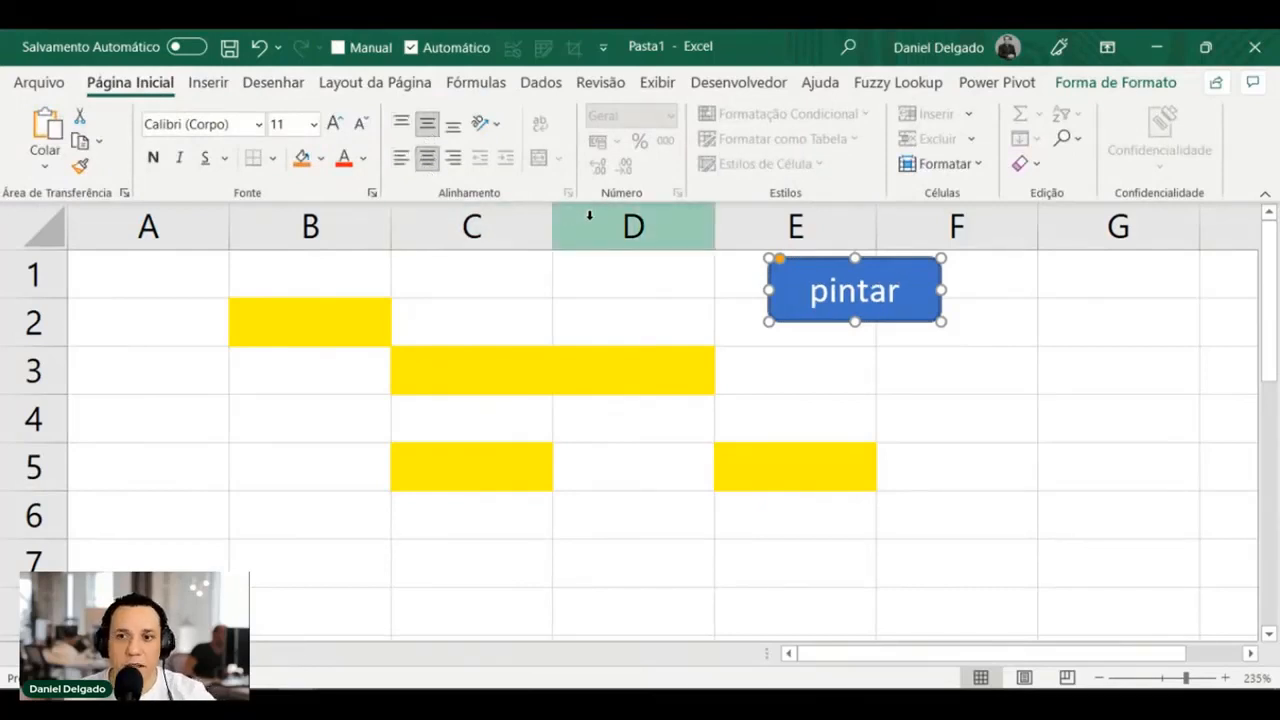
Assign the pintar macro to the rounded rectangle.
right_click(787, 323)
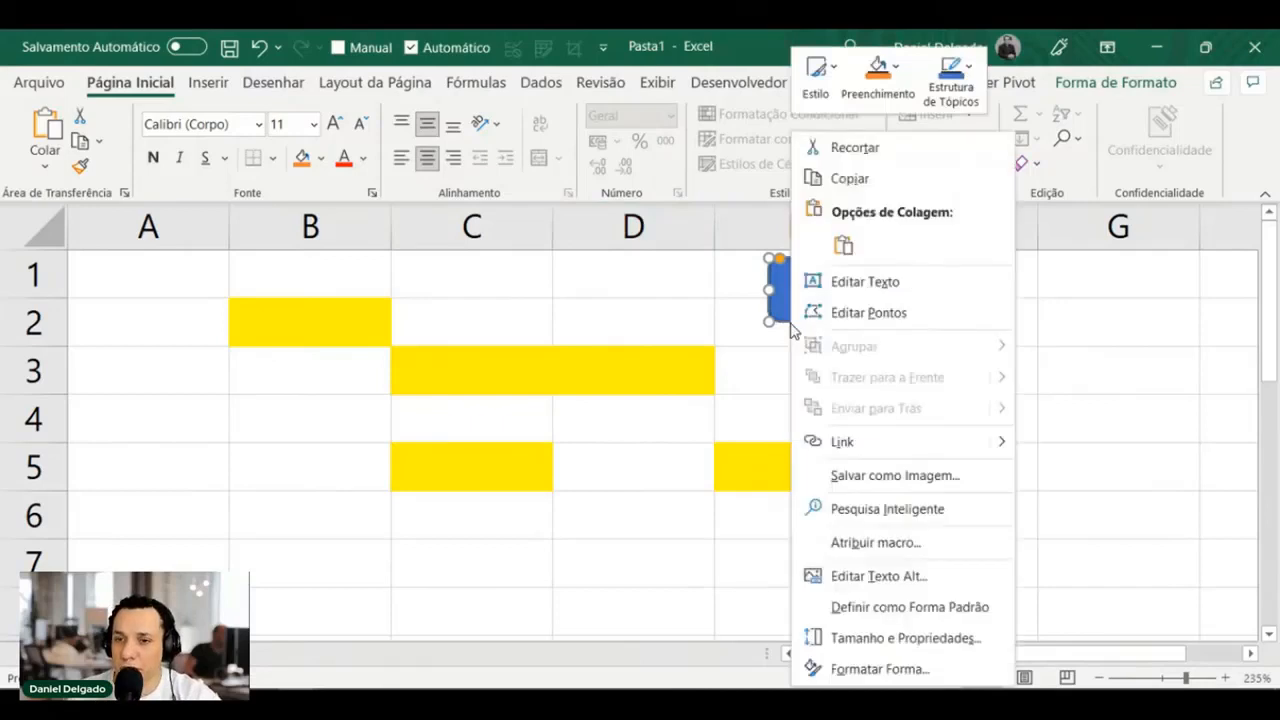
click(859, 544)
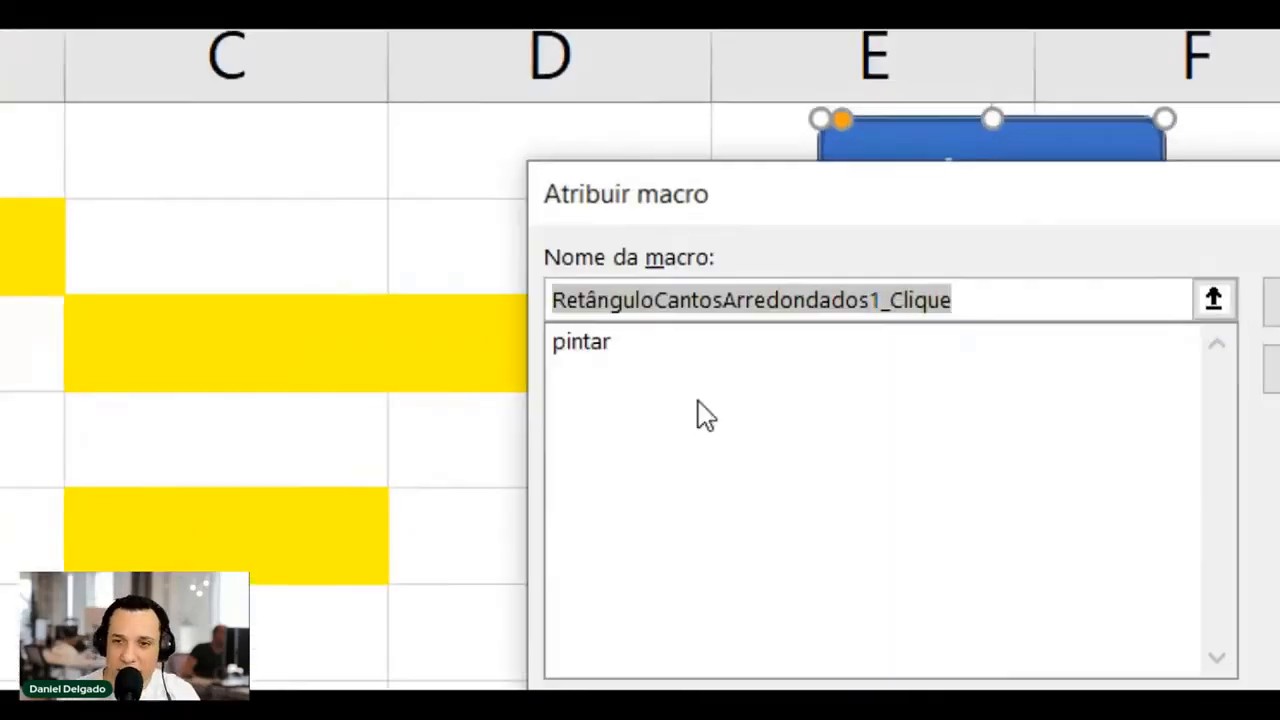
click(663, 369)
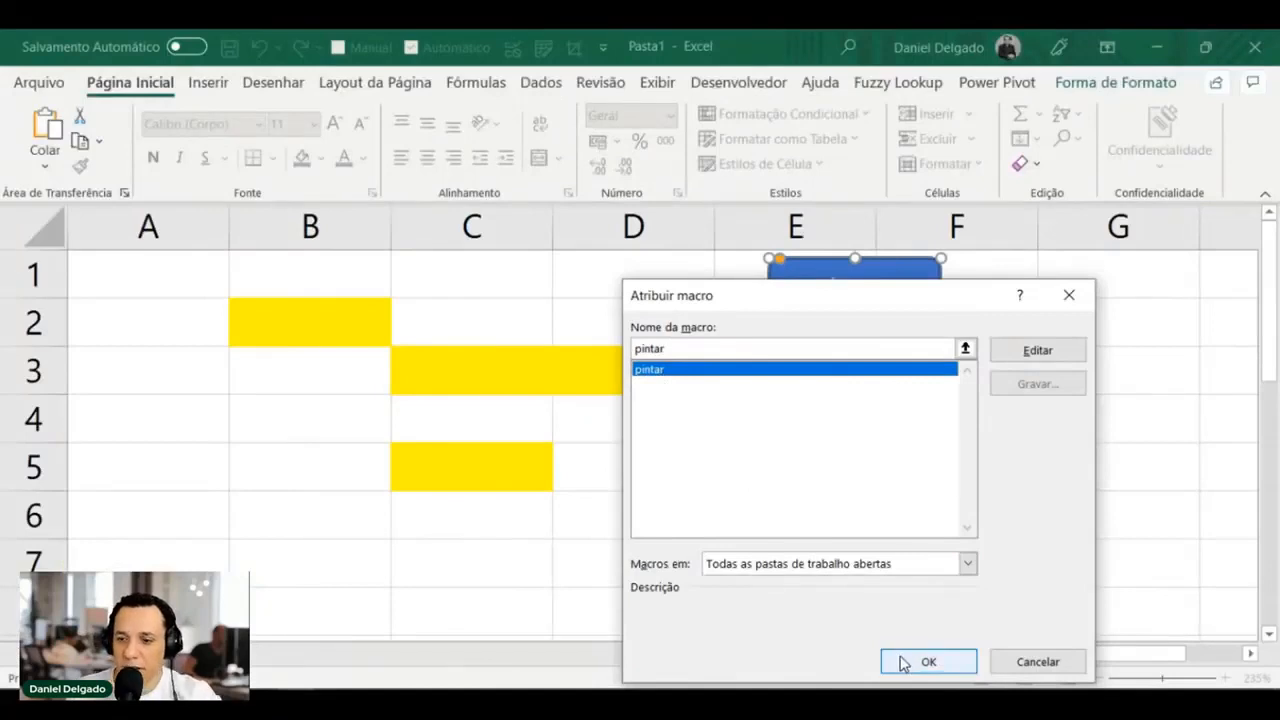
click(903, 663)
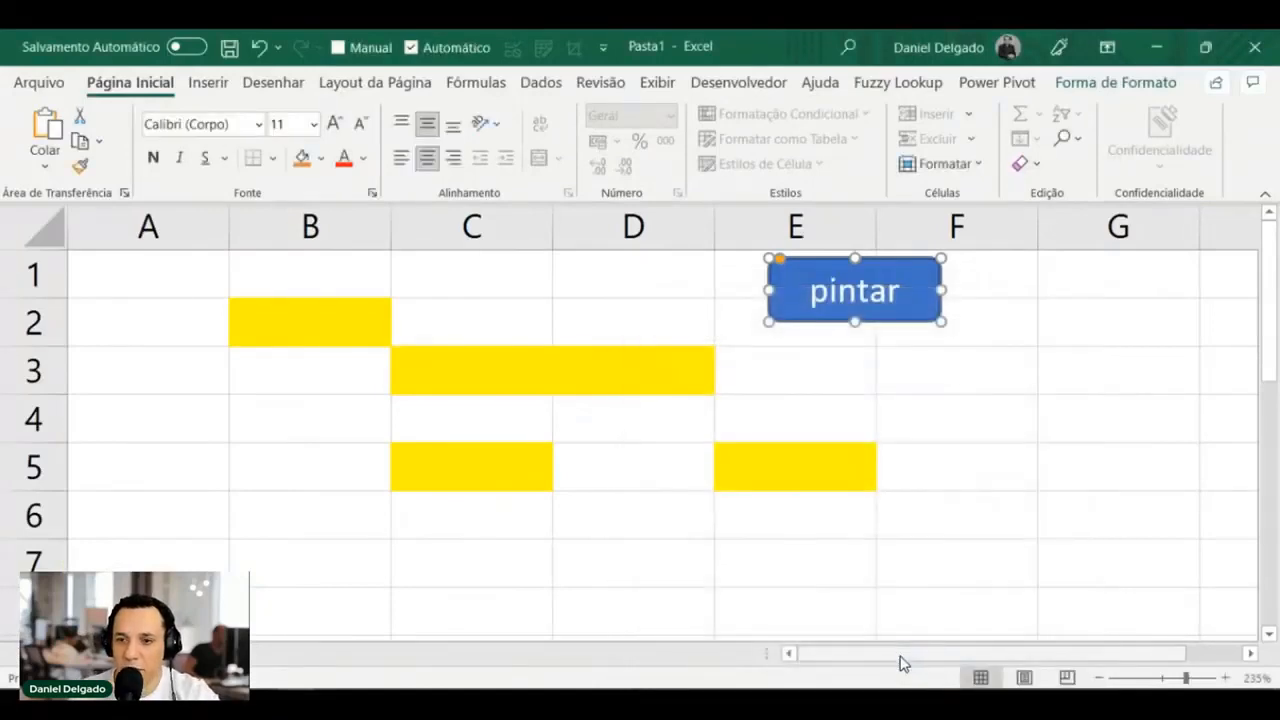
Run the macro from the pintar shape on cell B4, cell E4 and the range B6:E6.
click(317, 403)
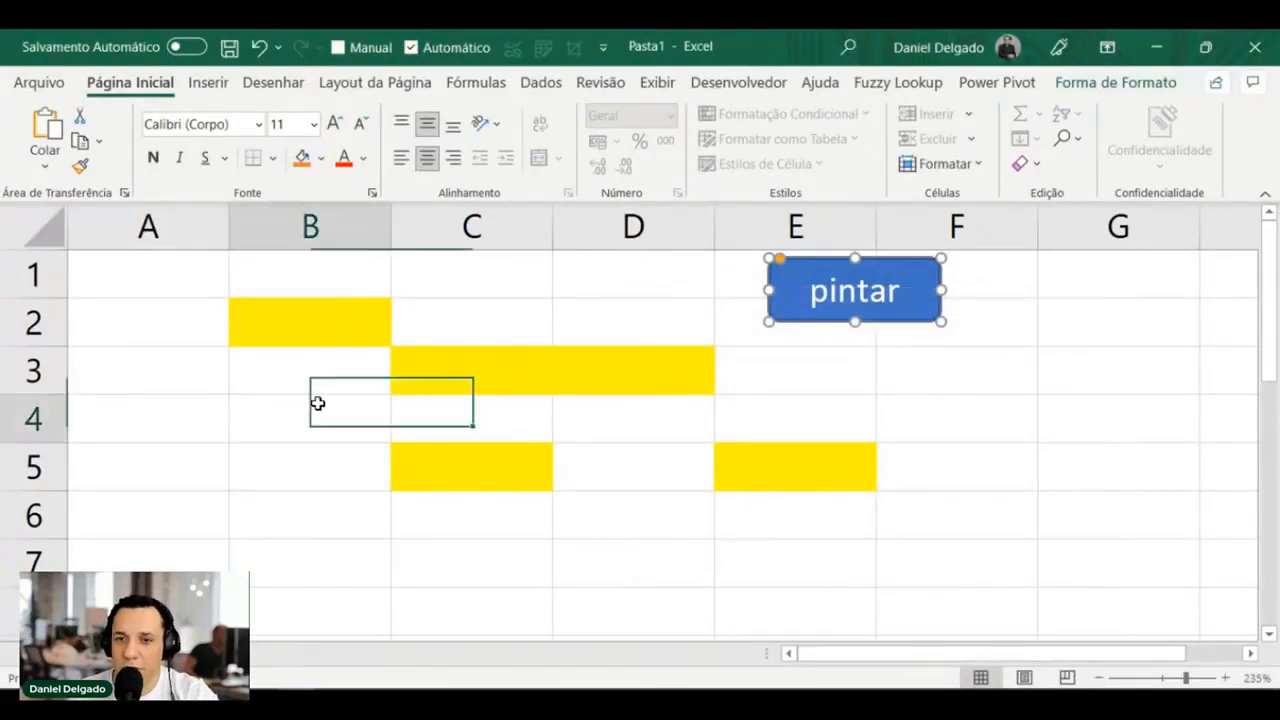
click(825, 313)
click(803, 420)
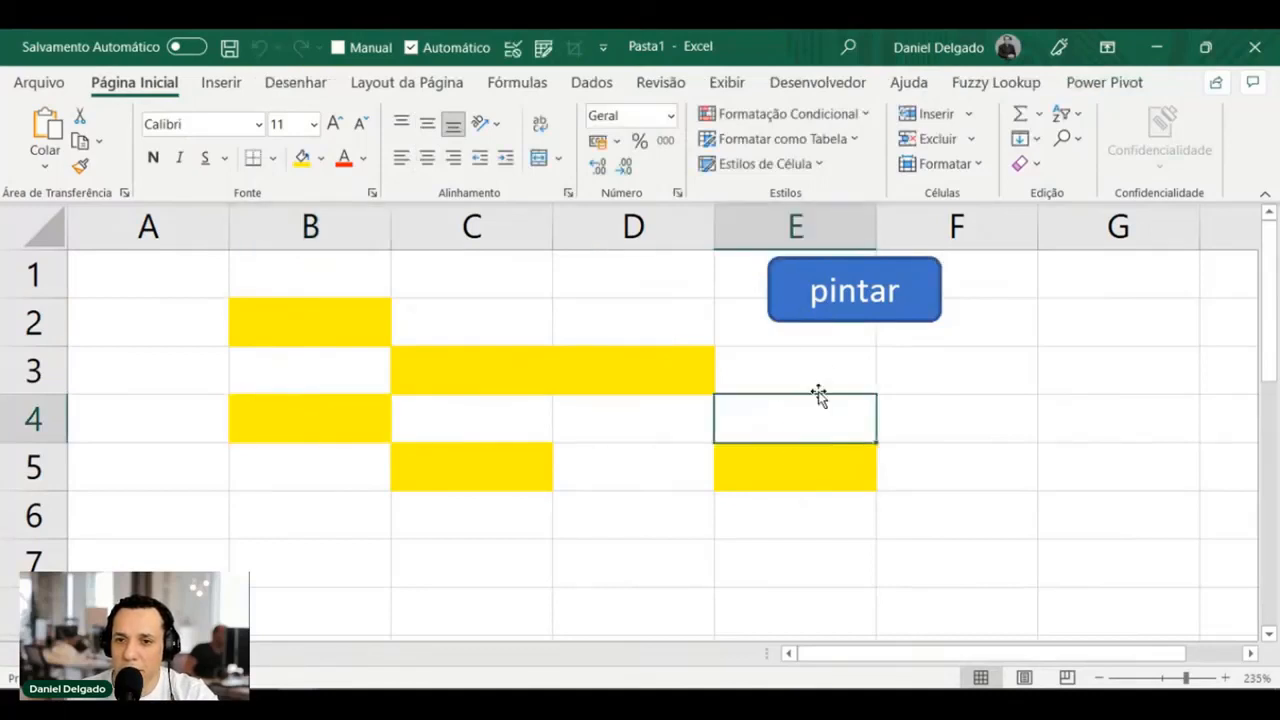
click(840, 311)
drag(326, 523, 740, 531)
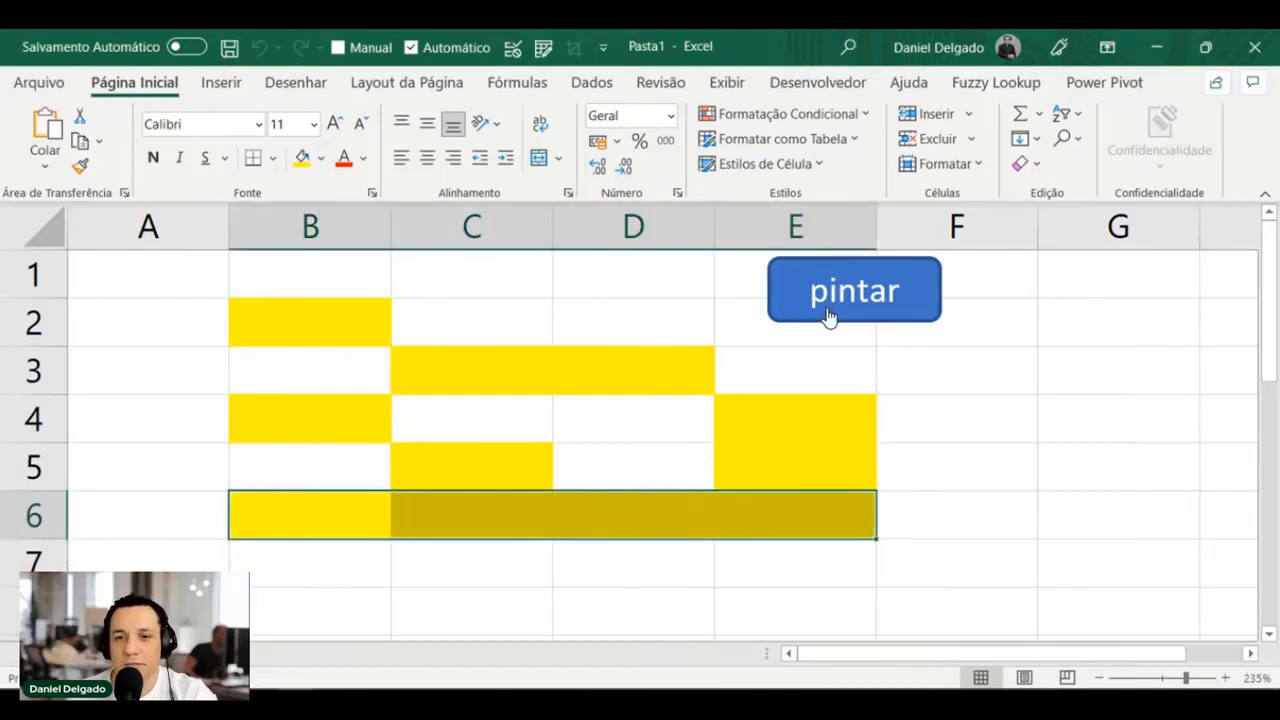
click(706, 412)
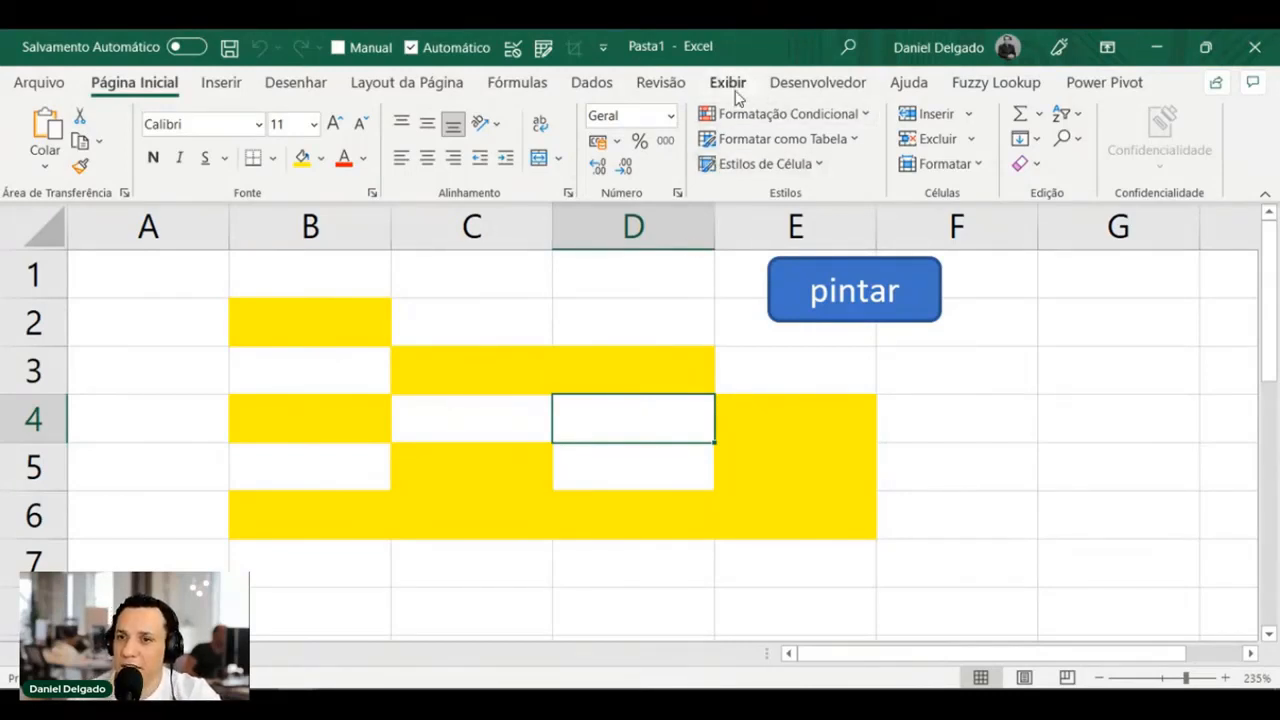
Open the ribbon customization page of the Excel options and select the Desenvolvedor entry among the main tabs.
click(791, 88)
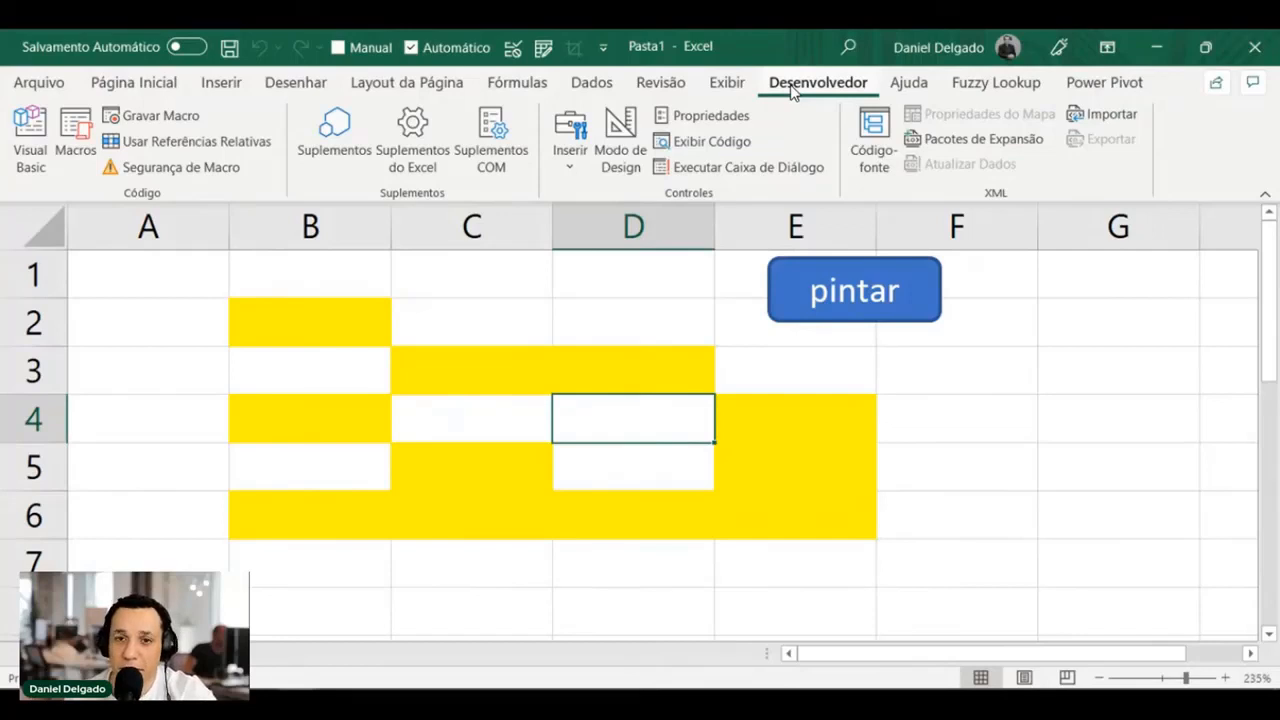
click(22, 90)
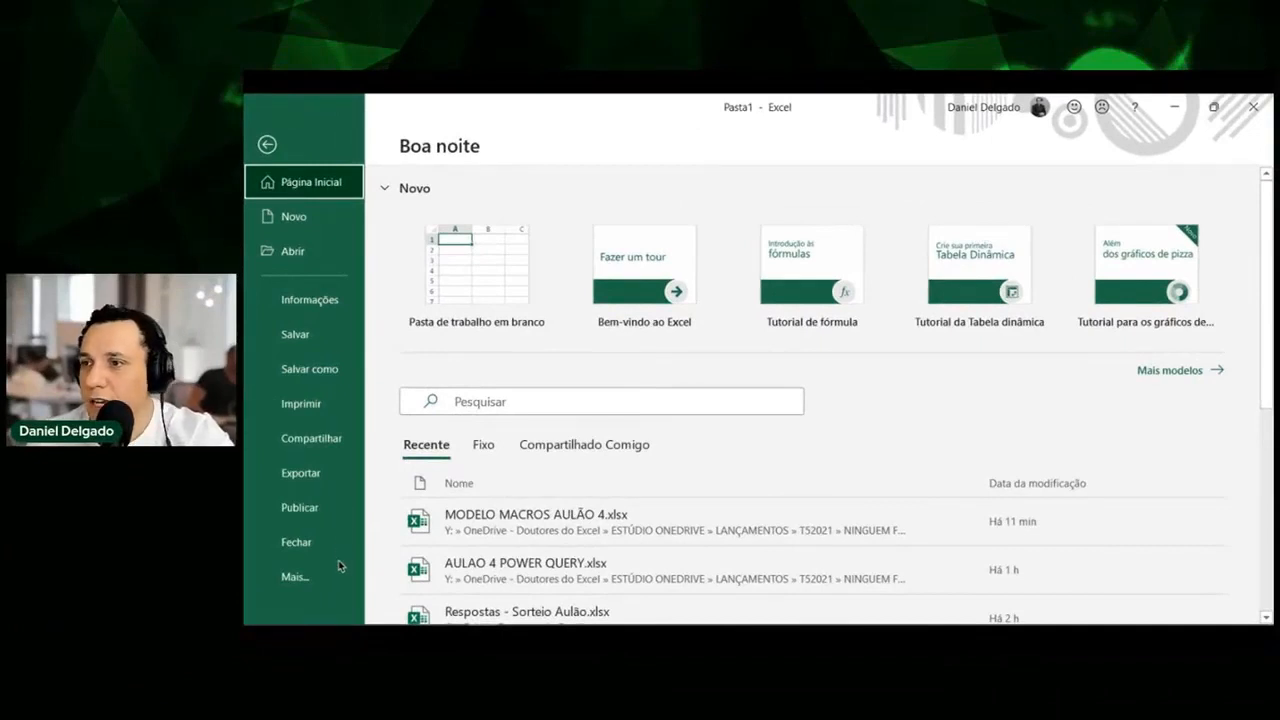
click(325, 580)
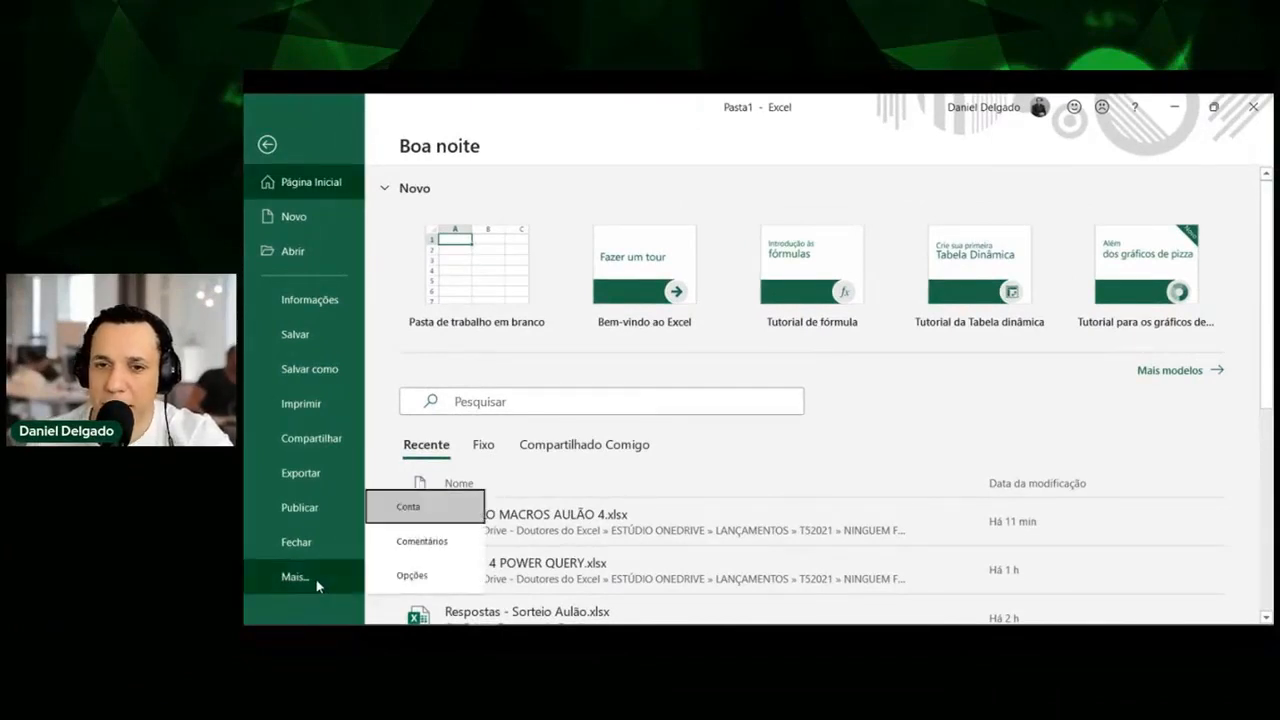
click(410, 578)
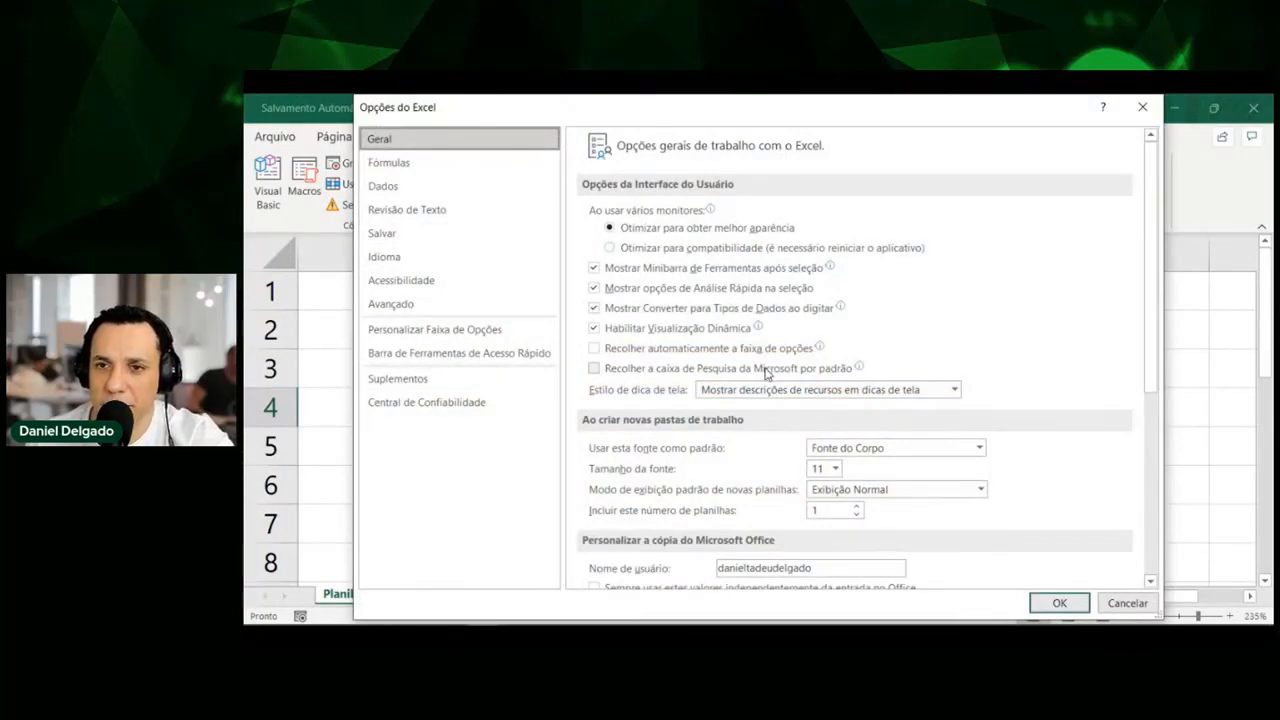
mouse_move(767, 373)
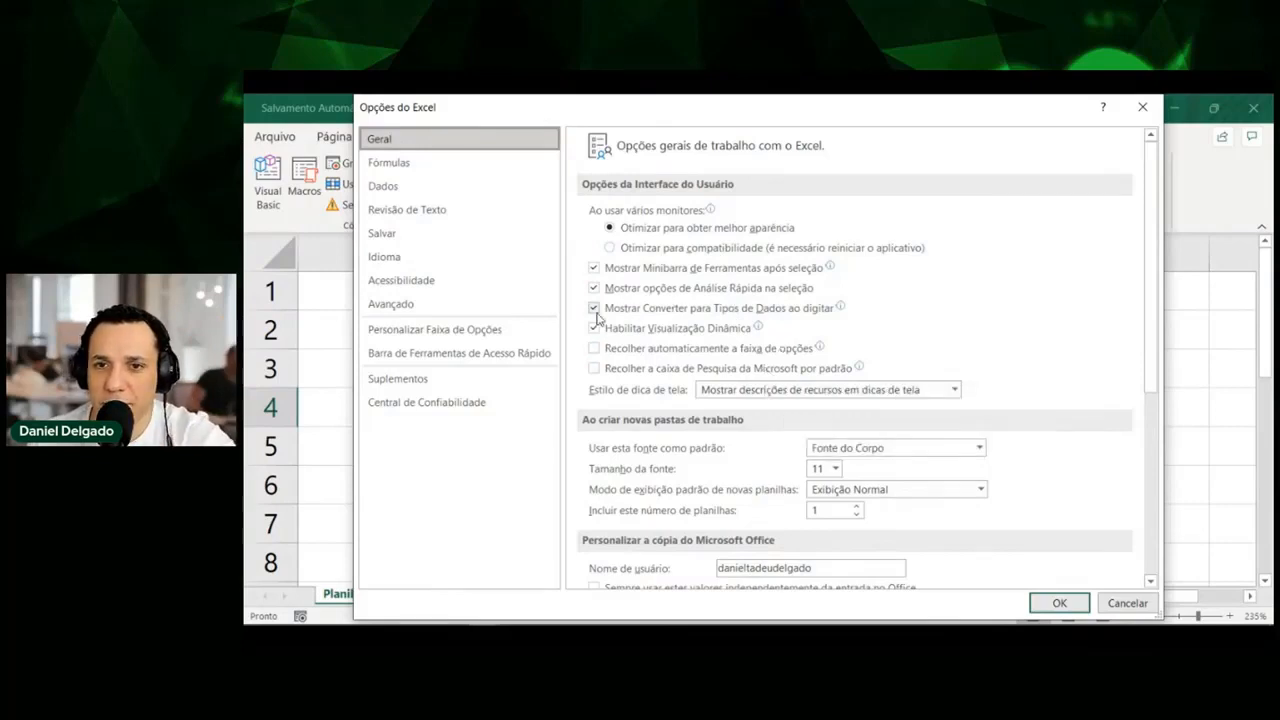
click(518, 334)
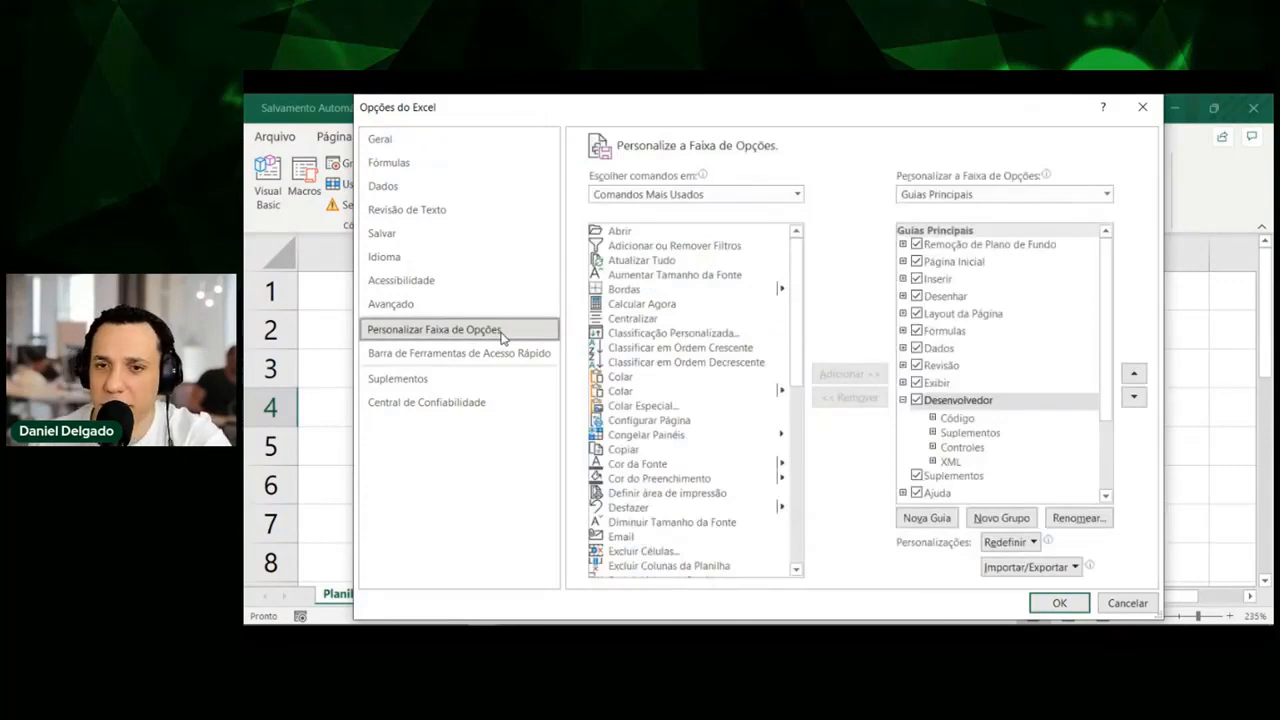
click(918, 401)
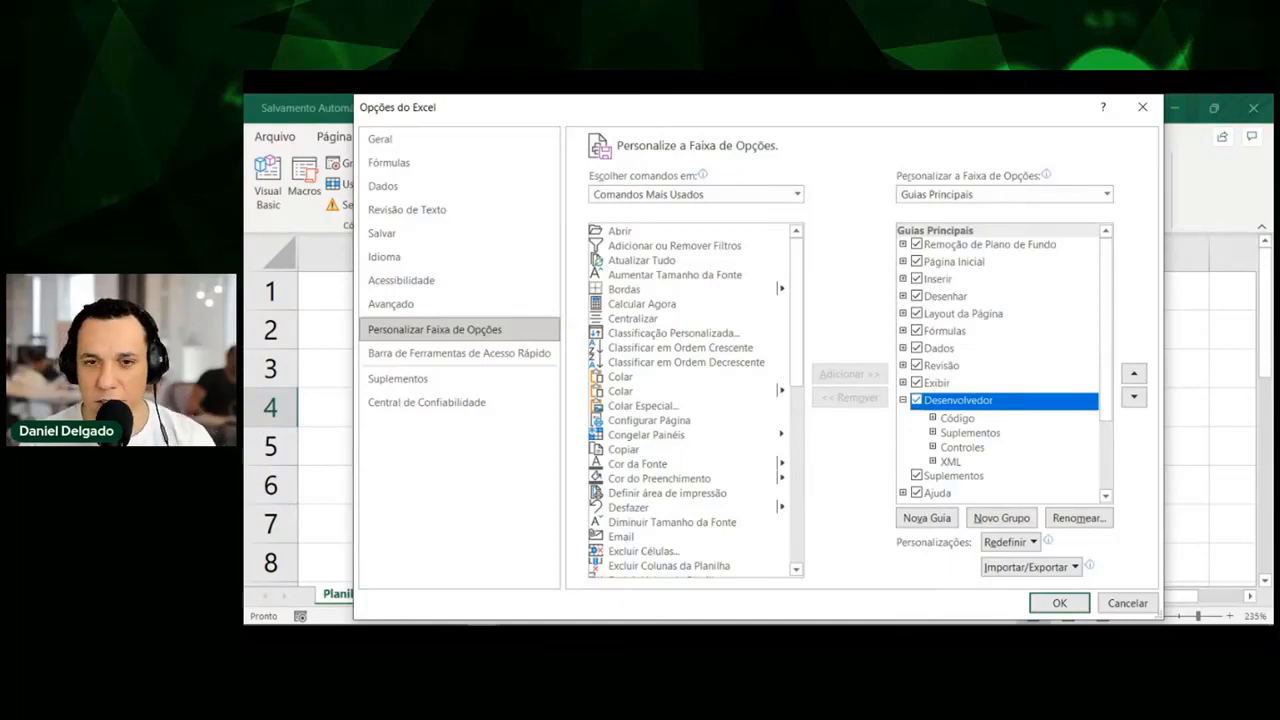
key(ctrl+2)
drag(760, 266, 777, 292)
key(Escape)
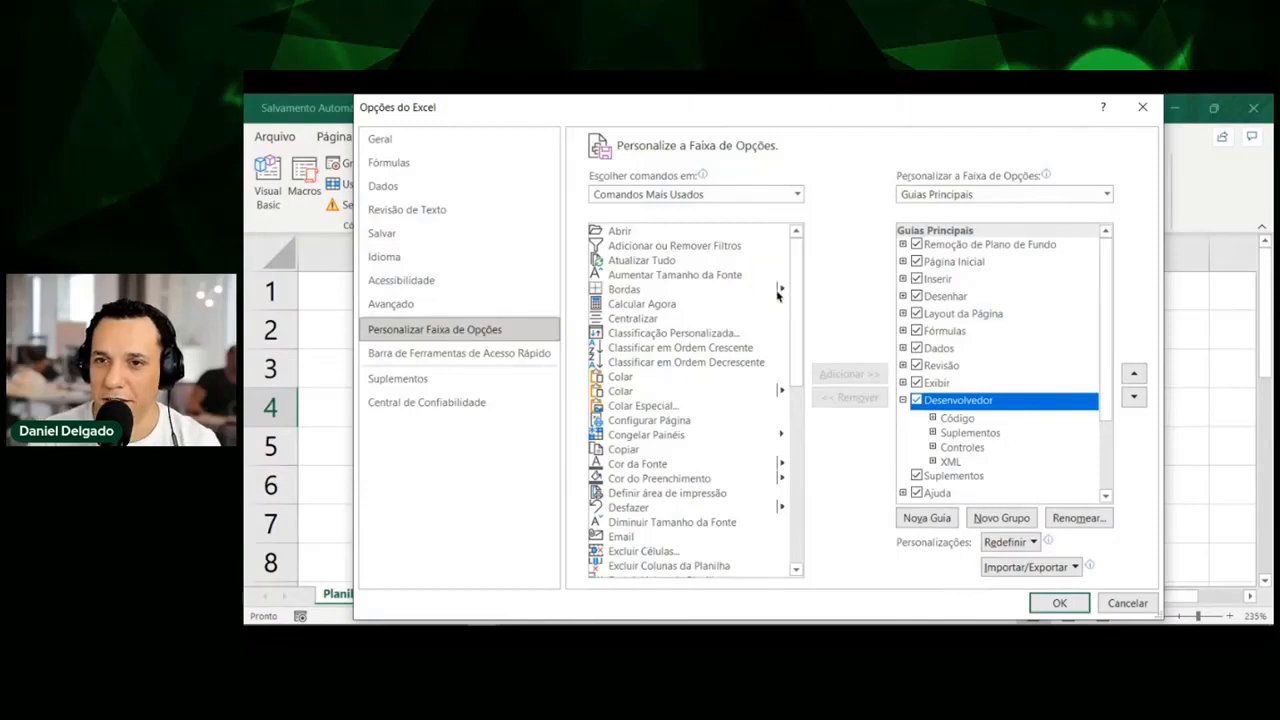
key(ctrl+2)
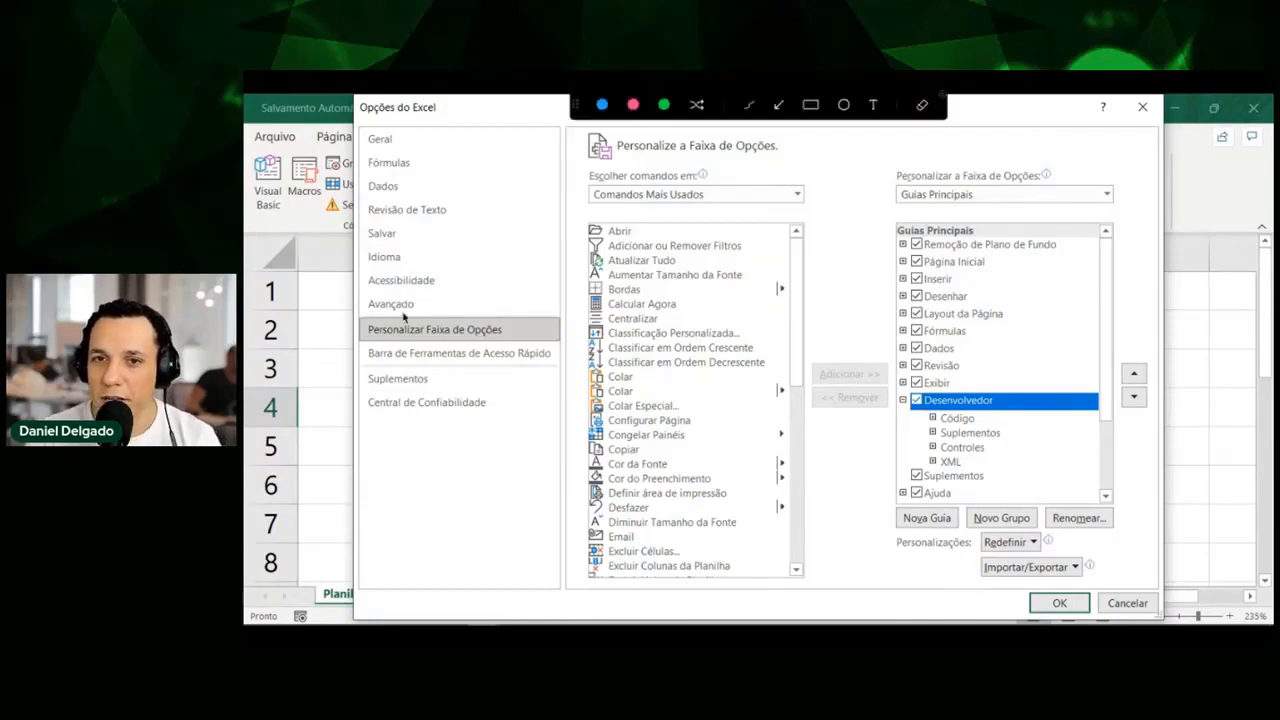
mouse_move(346, 320)
mouse_down()
mouse_move(450, 307)
mouse_move(517, 357)
mouse_move(370, 356)
mouse_move(338, 316)
mouse_move(414, 318)
mouse_up()
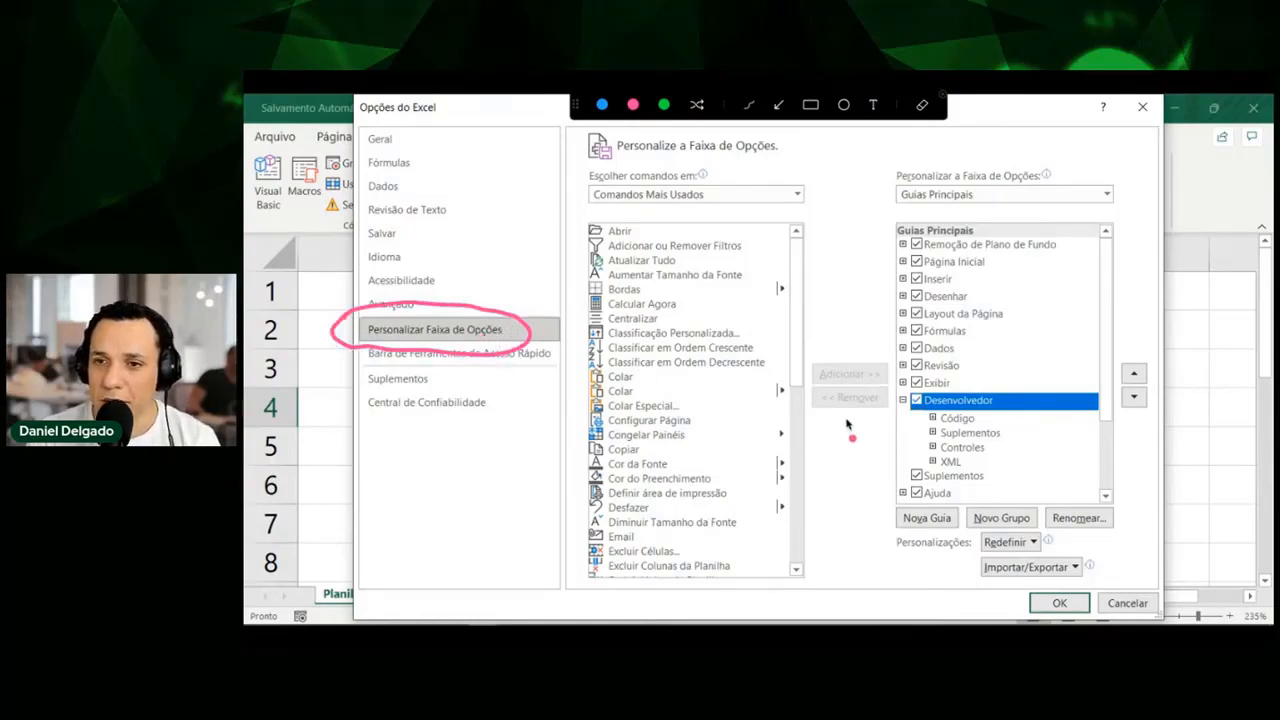
mouse_move(845, 415)
mouse_down()
mouse_move(972, 385)
mouse_move(958, 426)
mouse_move(900, 396)
mouse_move(927, 400)
mouse_up()
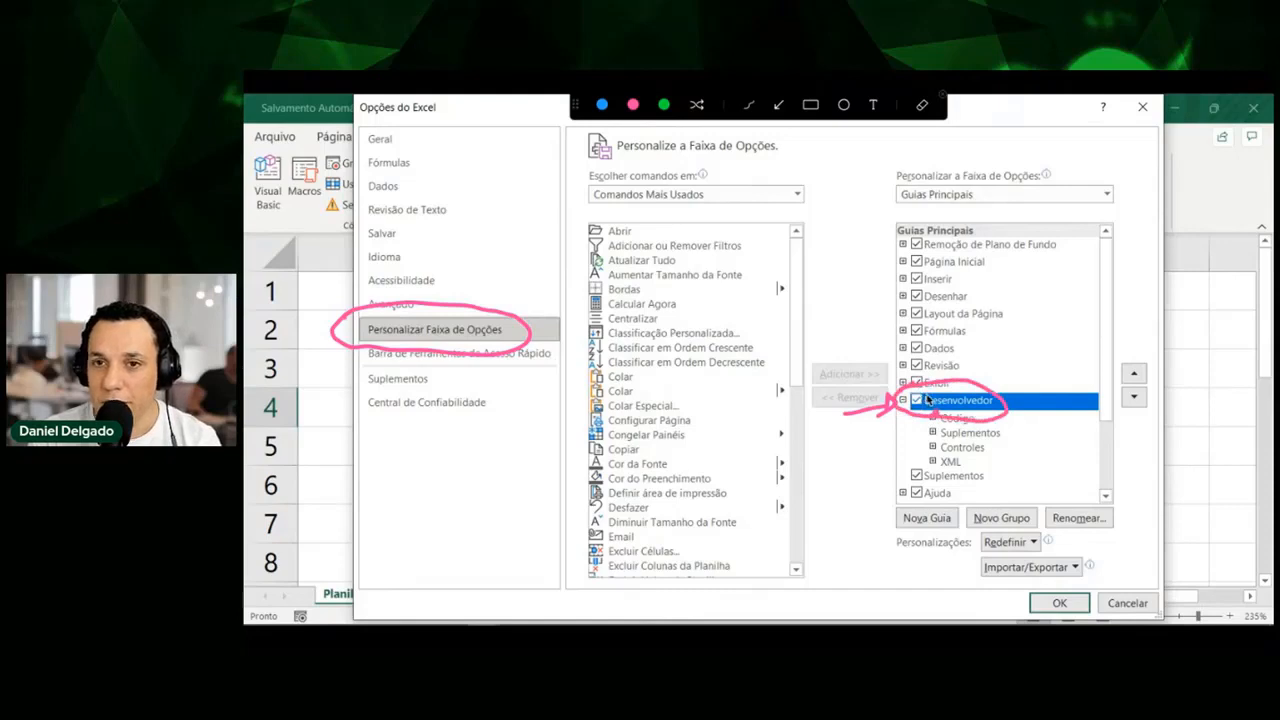
Review the user interface options on the Geral page, including Habilitar Visualização Dinâmica, and close the Excel options without applying changes.
key(Escape)
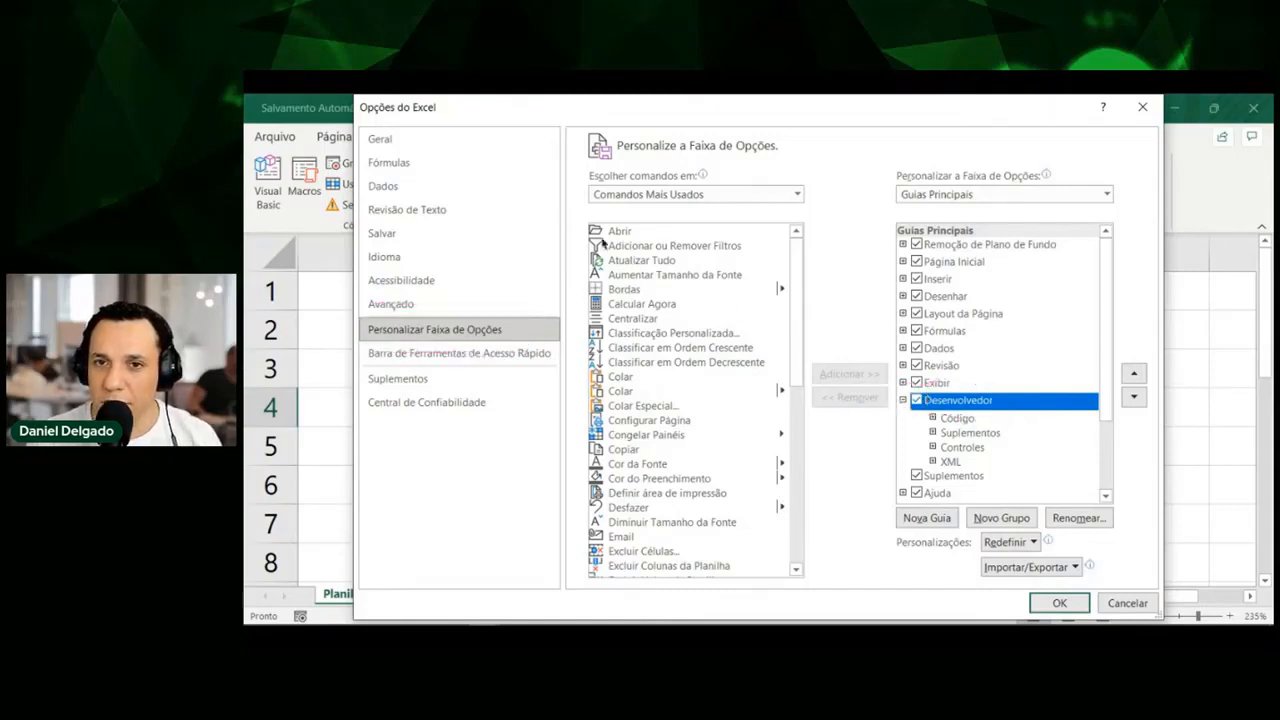
click(477, 141)
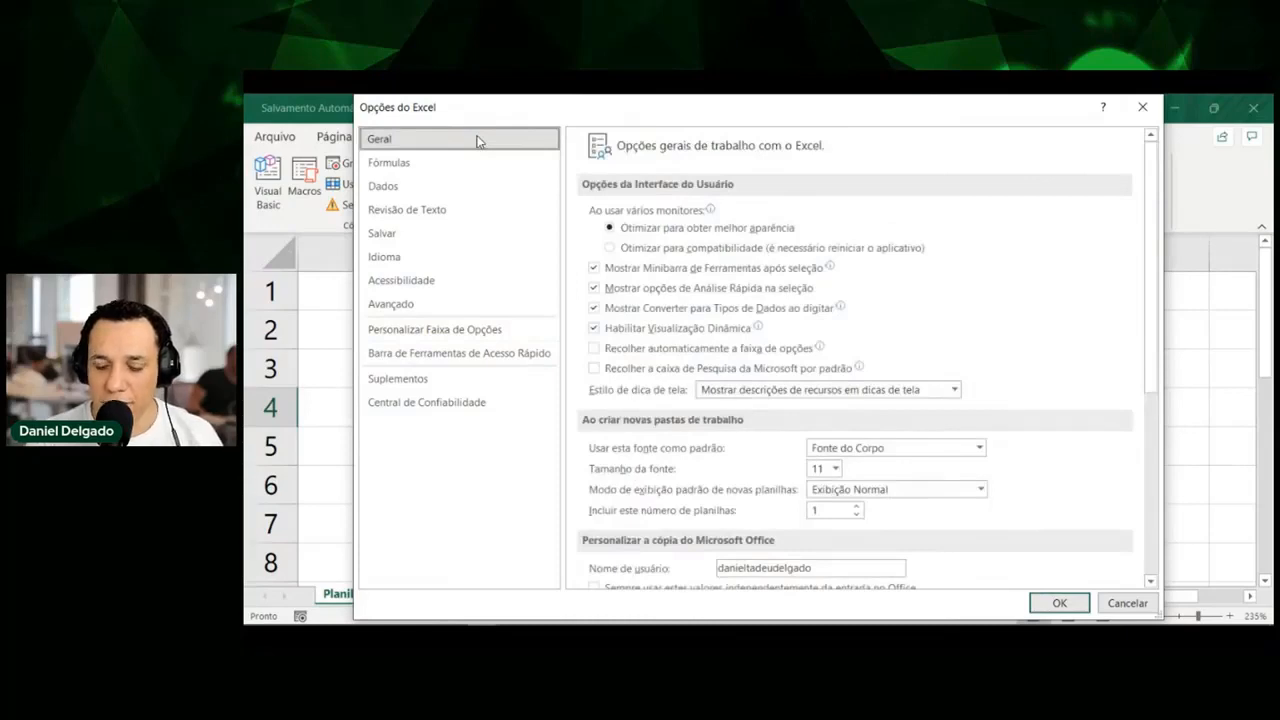
key(ctrl+a)
mouse_move(592, 242)
mouse_down()
mouse_move(562, 396)
mouse_move(616, 411)
mouse_up()
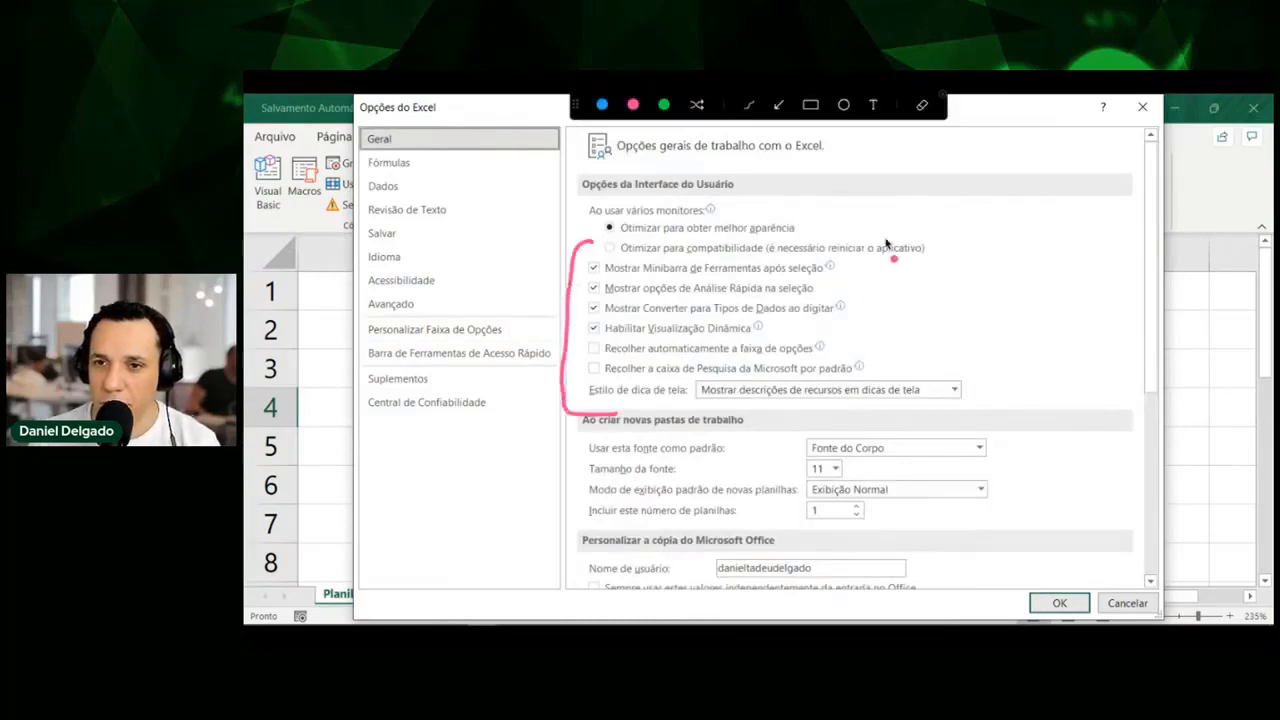
mouse_move(885, 230)
mouse_down()
mouse_move(978, 340)
mouse_move(948, 415)
mouse_up()
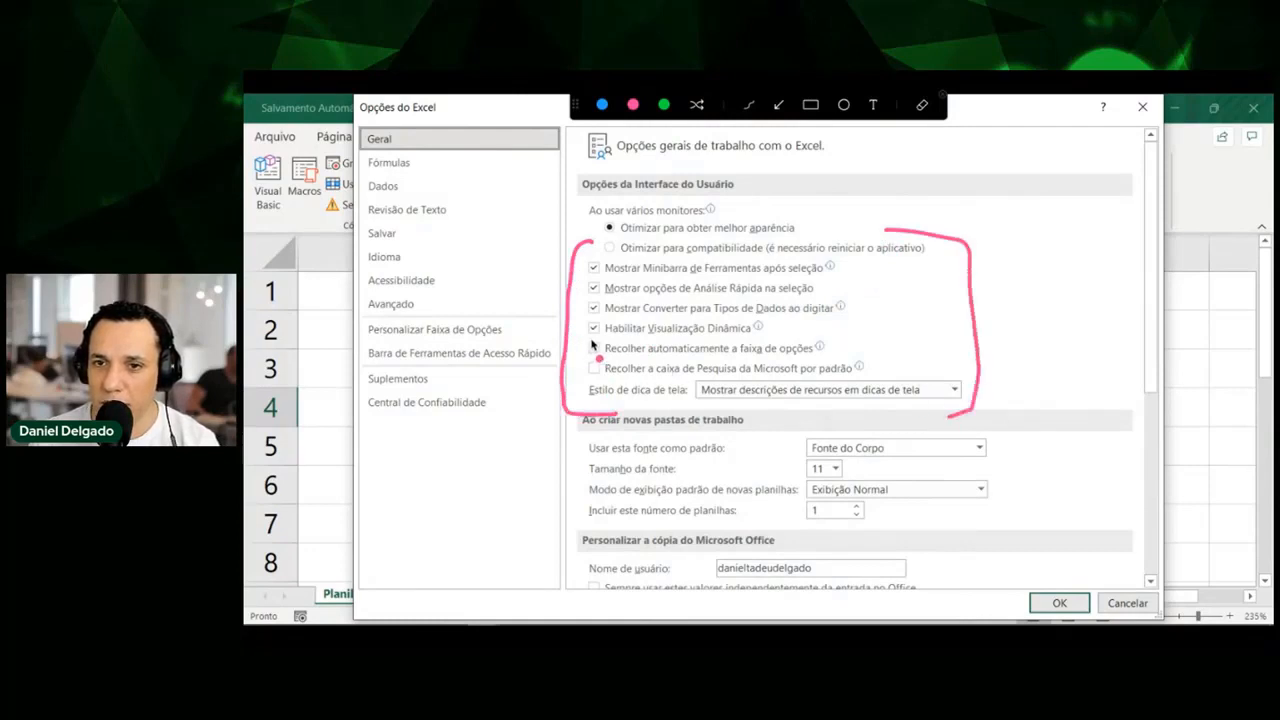
drag(598, 344, 712, 342)
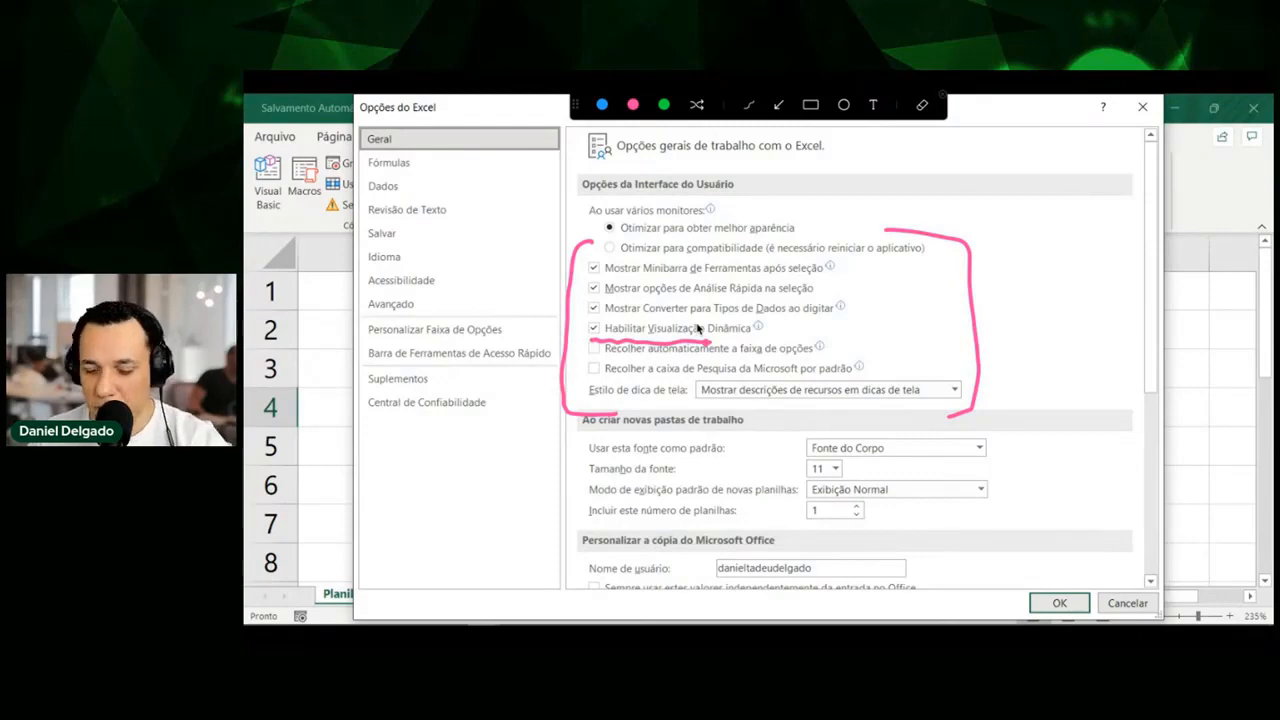
key(Escape)
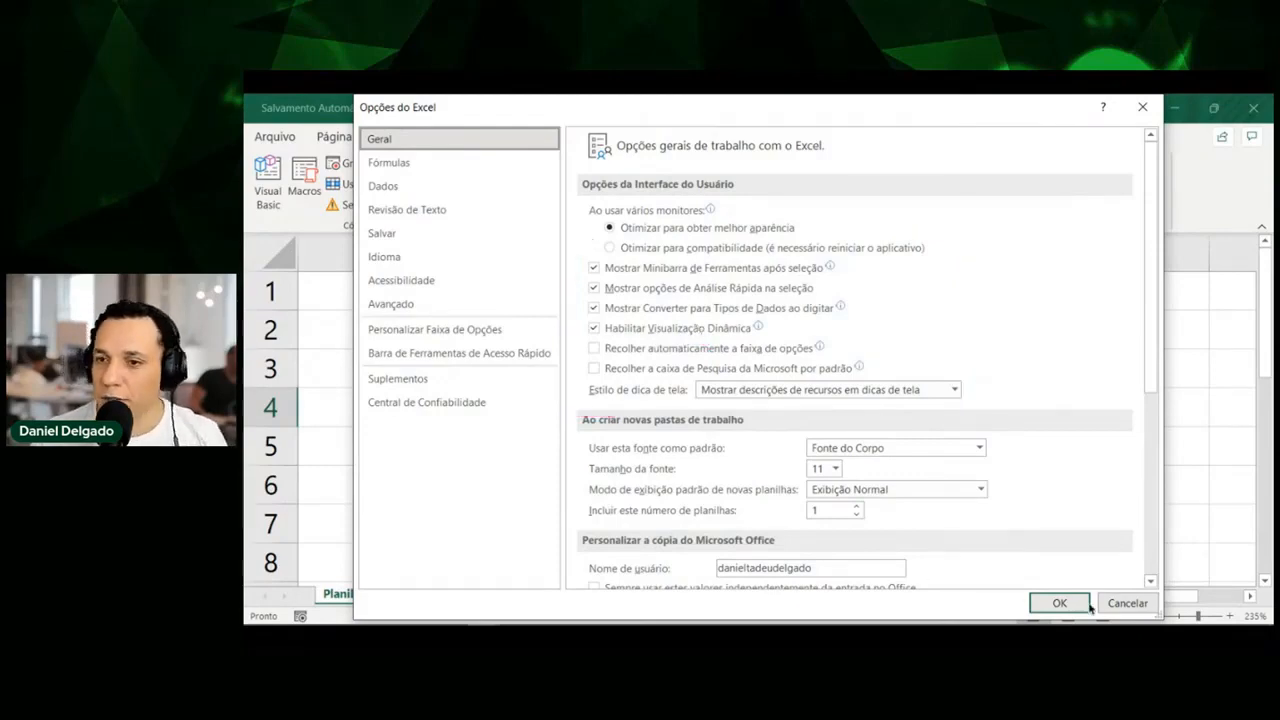
click(1130, 608)
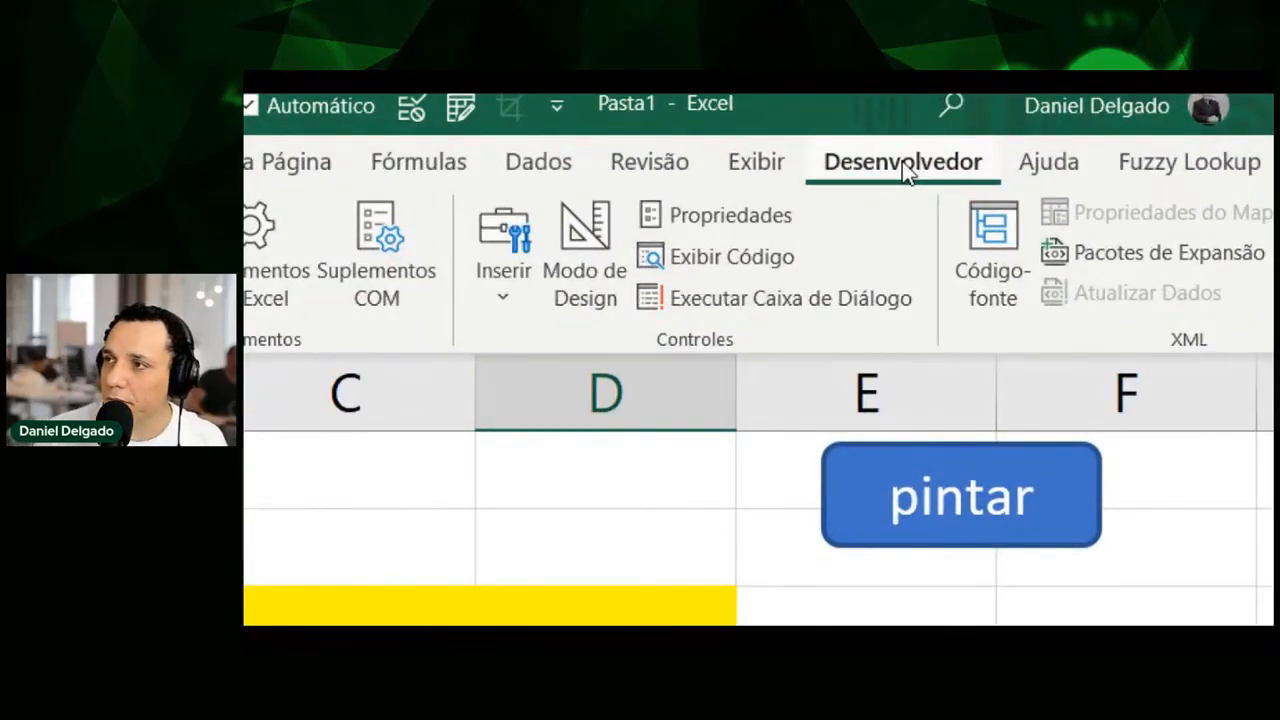
Select cell B2, open the Visual Basic editor from Excel, and close and redisplay the Project Explorer.
click(372, 555)
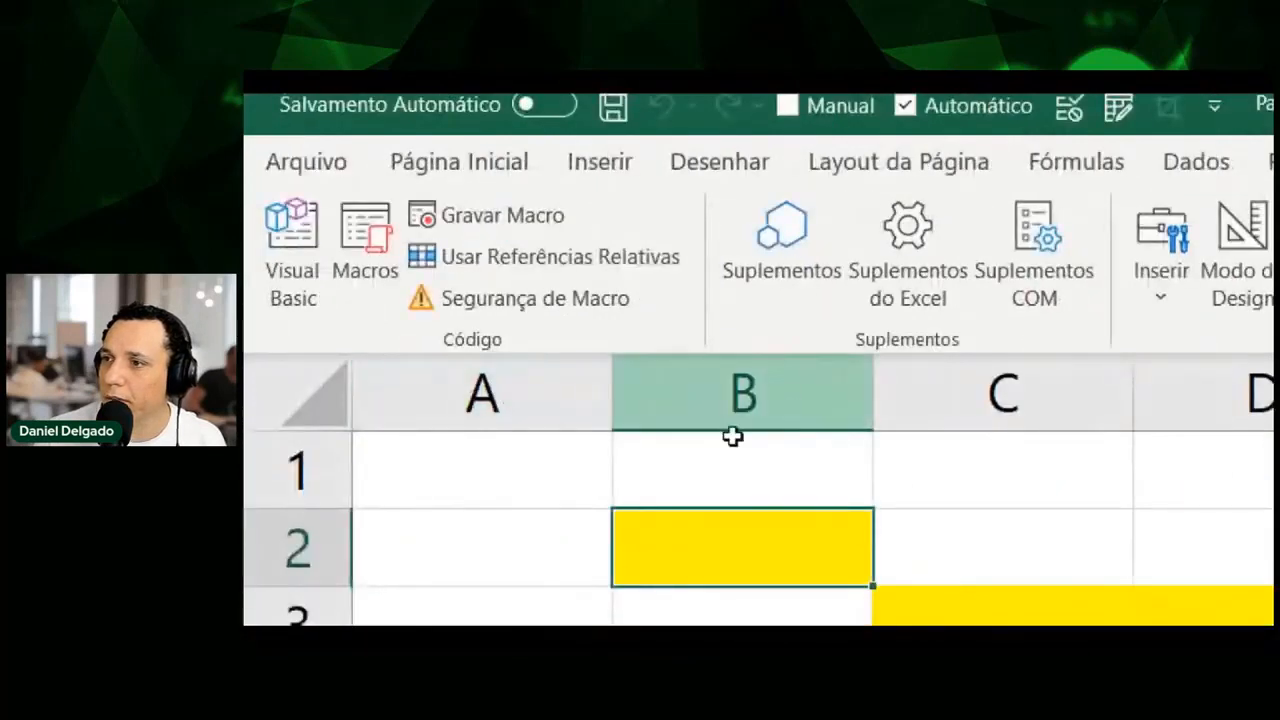
click(298, 279)
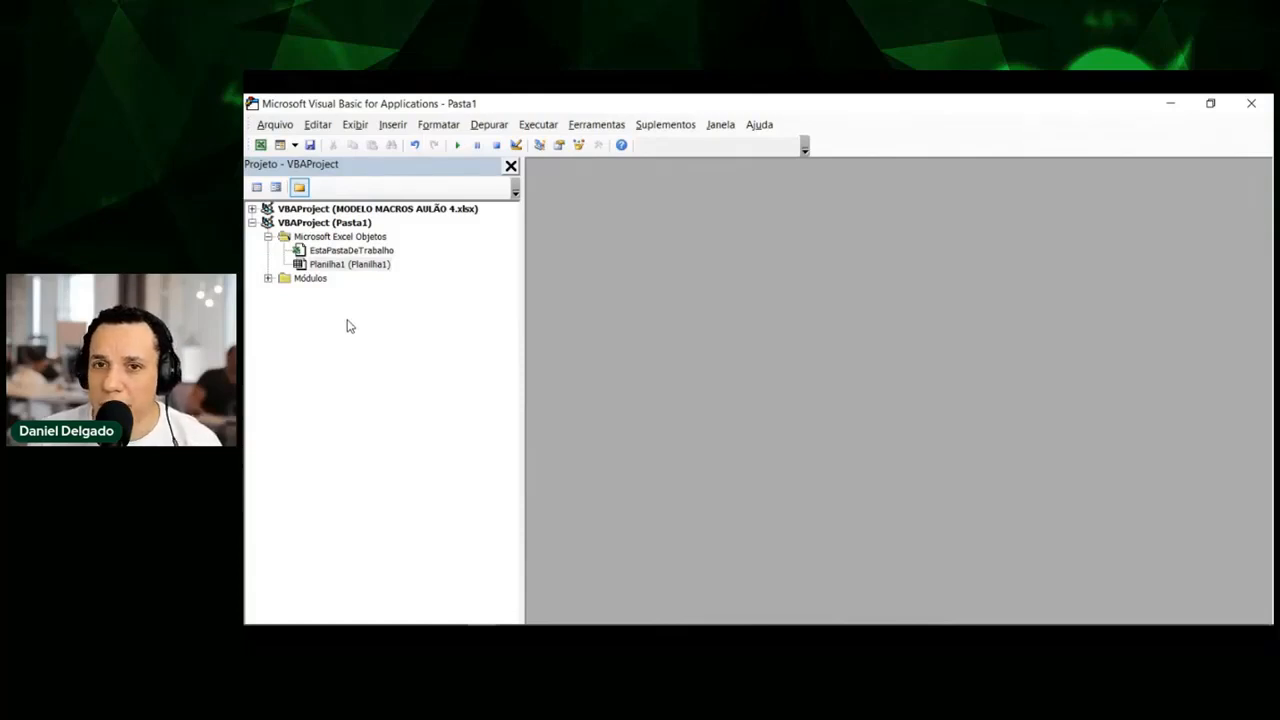
click(511, 166)
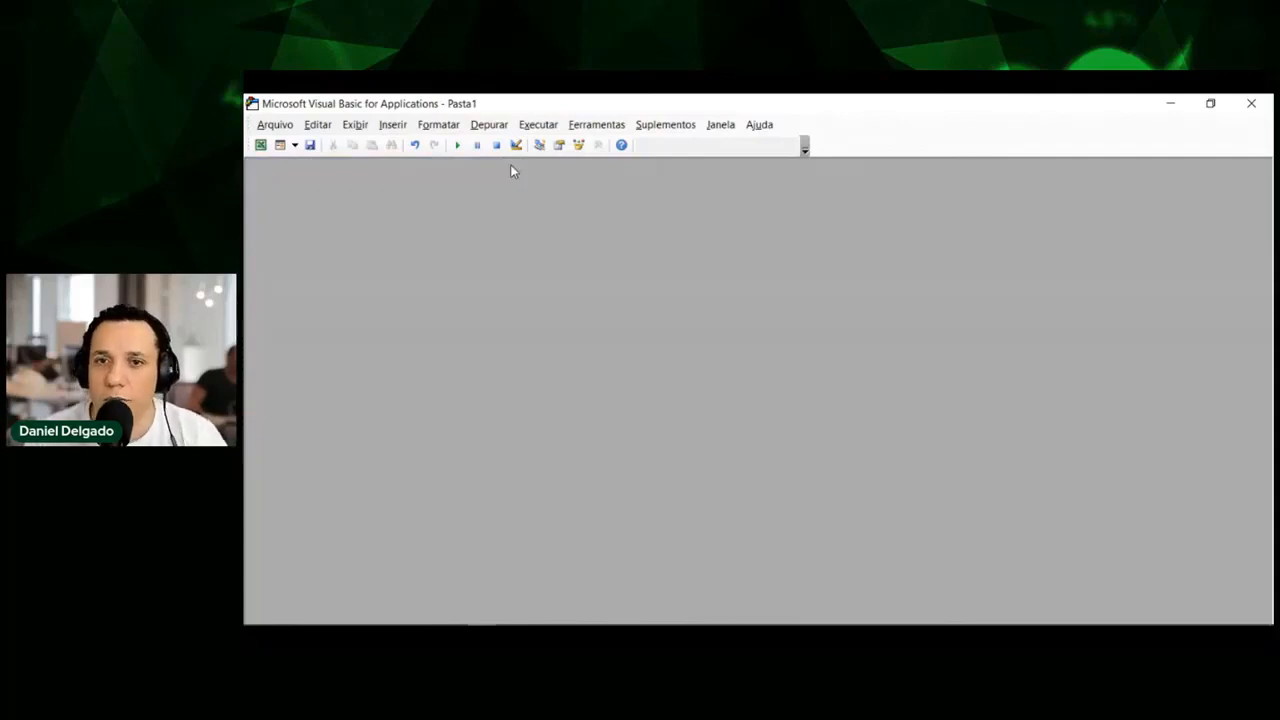
click(358, 125)
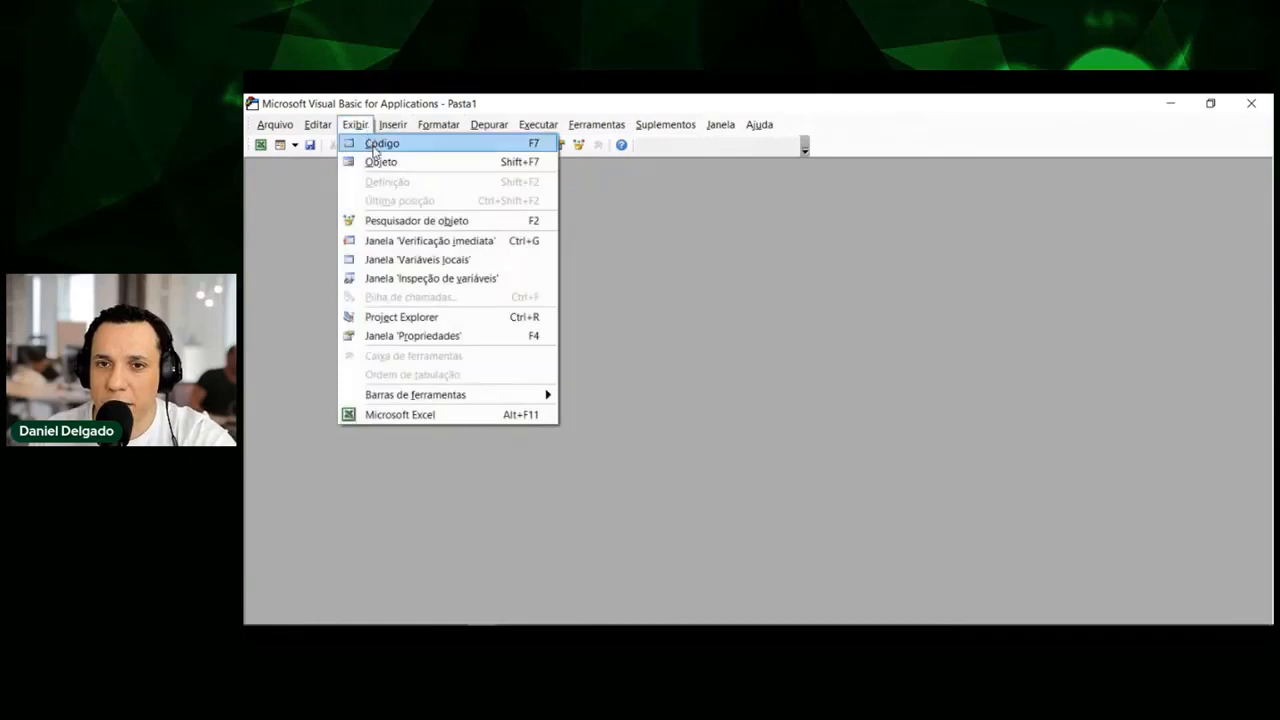
click(433, 318)
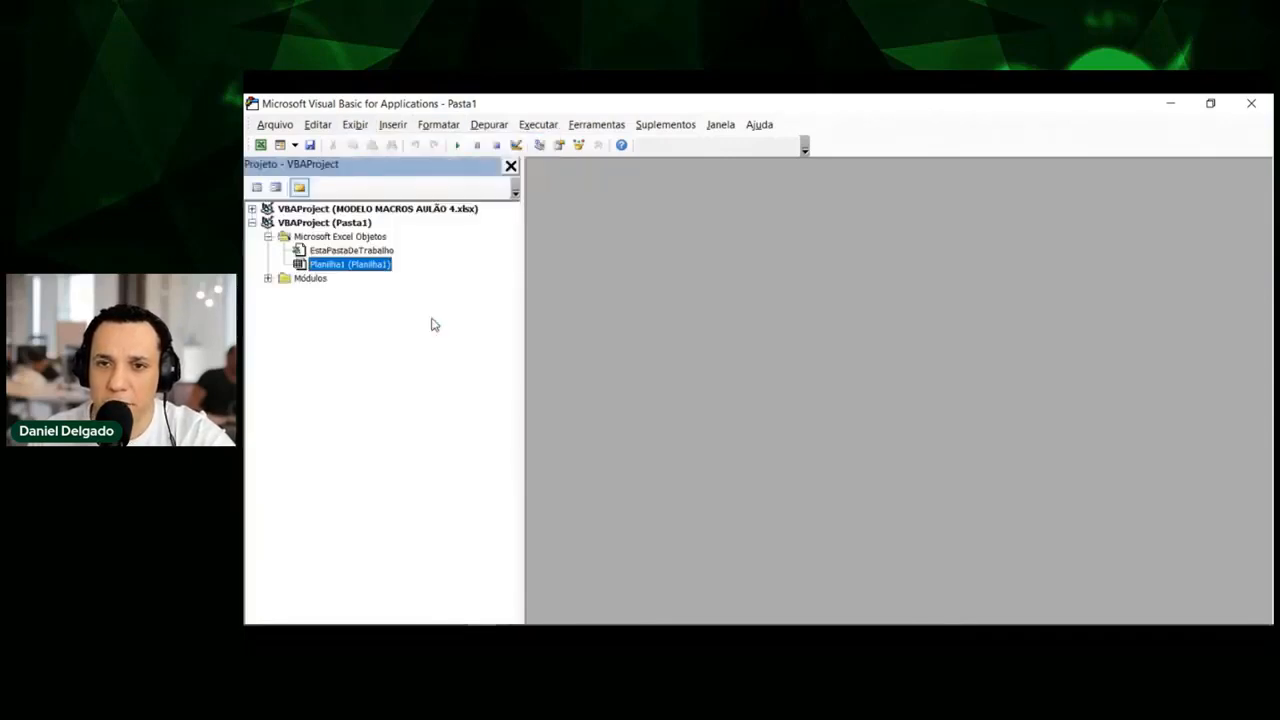
click(352, 125)
click(606, 285)
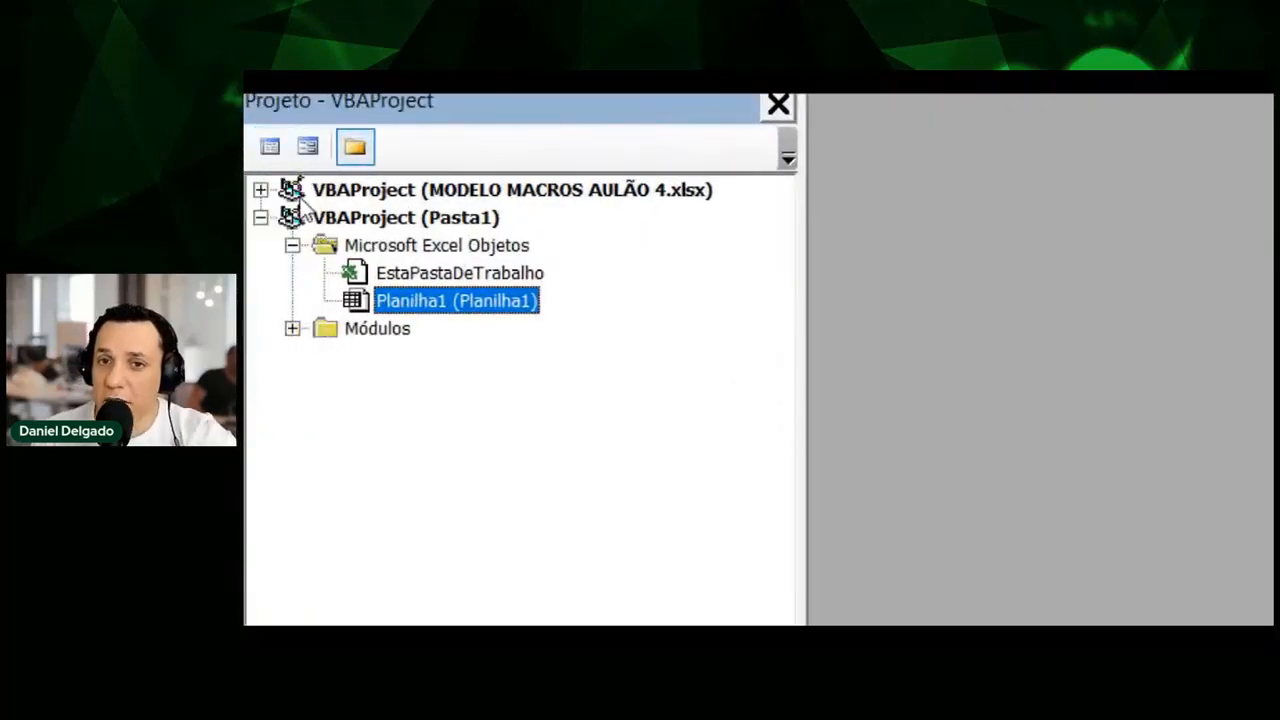
Look through the open VBA projects and the Pasta1 workbook objects, and open the code of Módulo1.
click(460, 222)
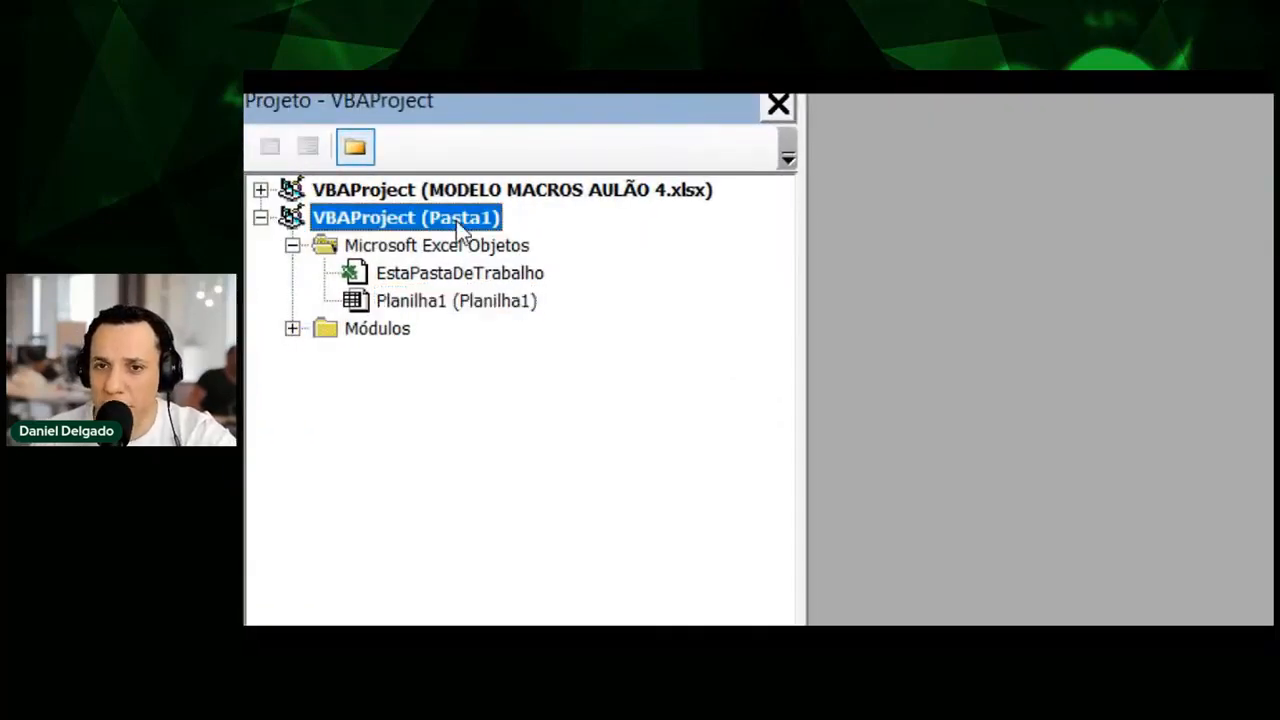
click(488, 190)
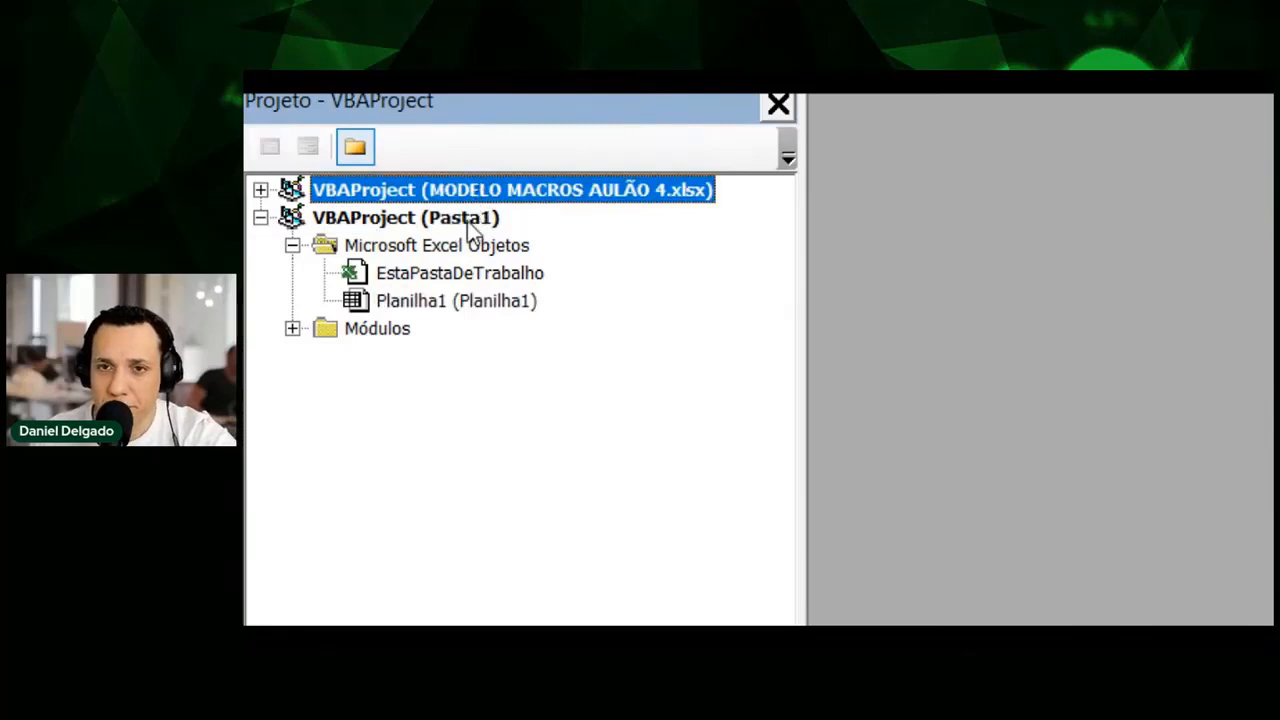
click(472, 222)
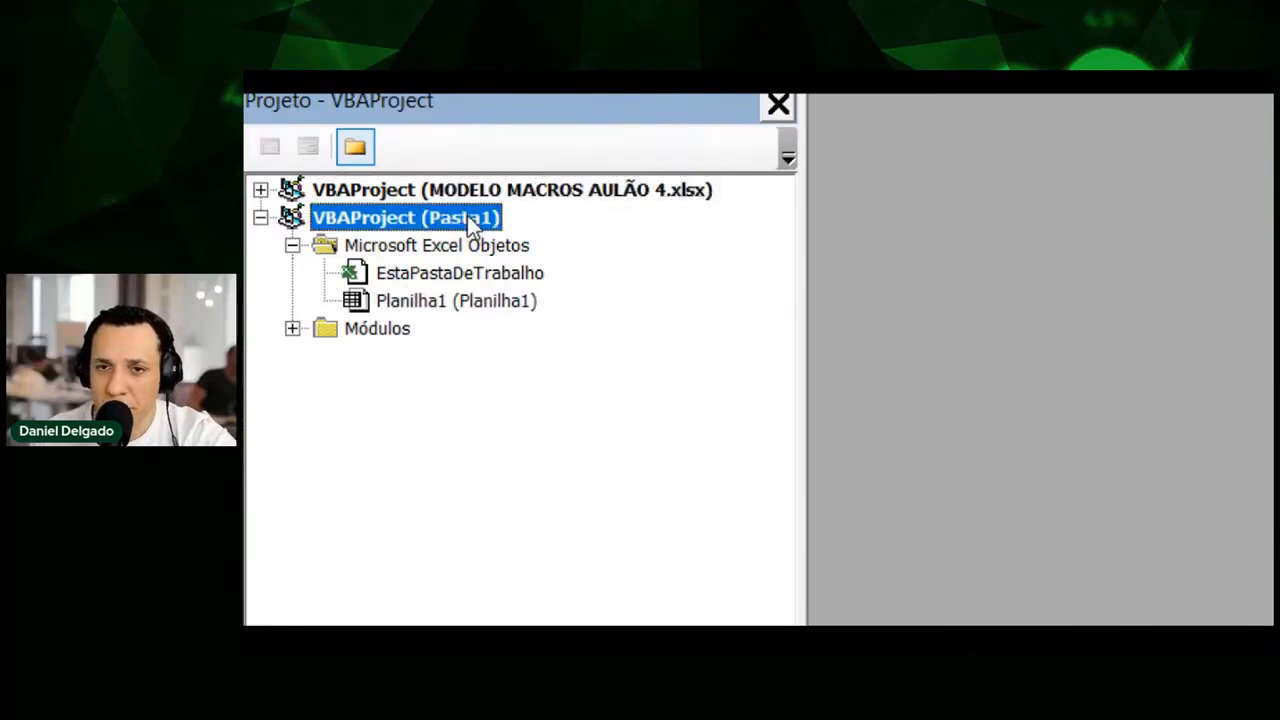
click(429, 272)
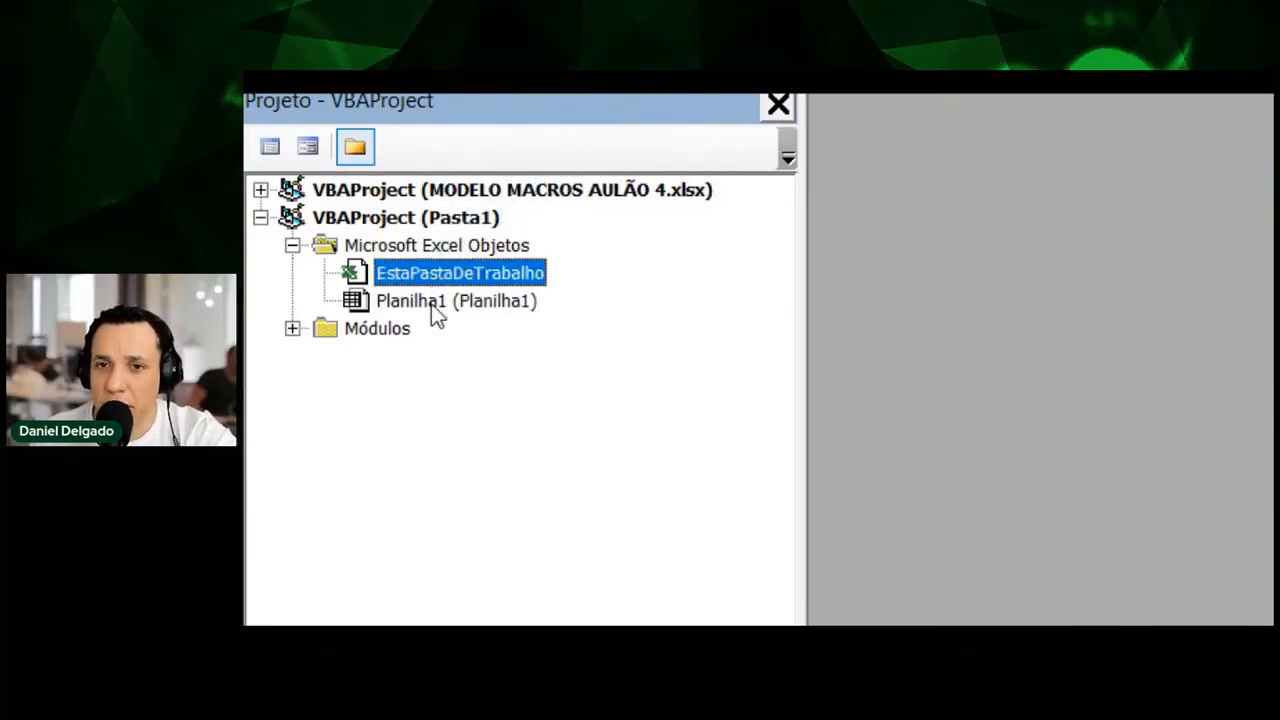
click(470, 302)
click(427, 276)
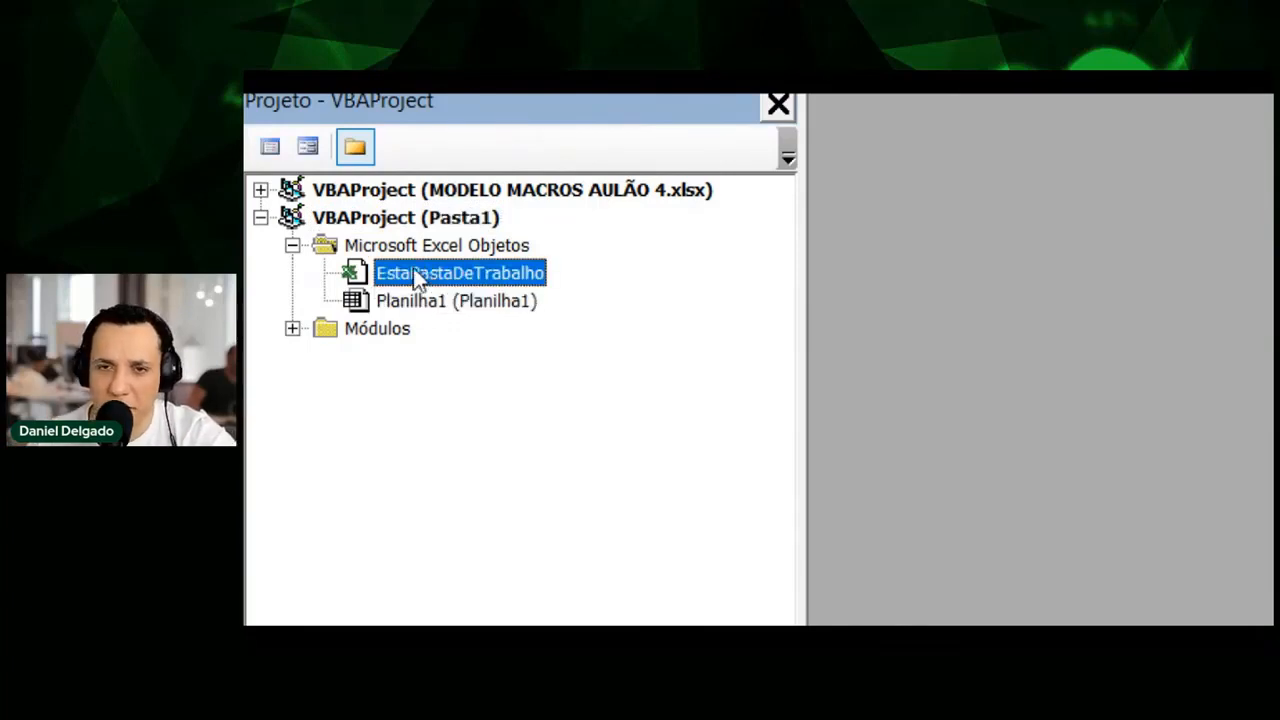
click(292, 329)
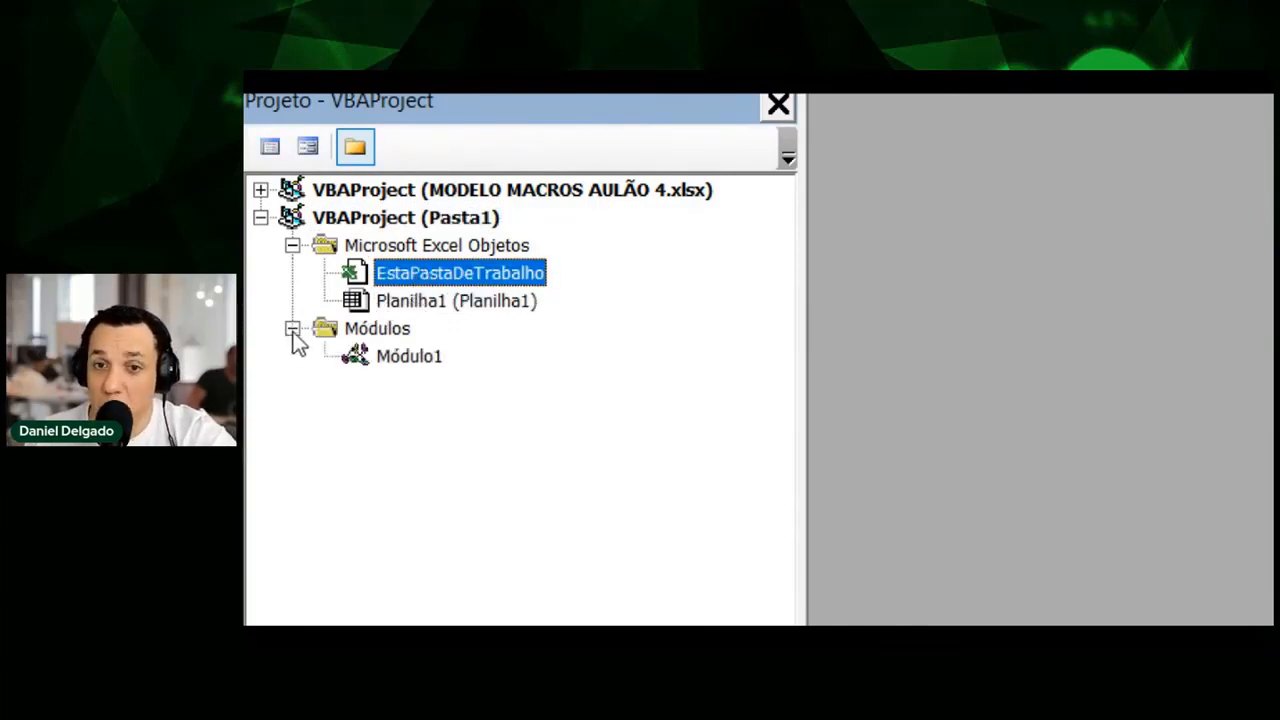
double_click(420, 360)
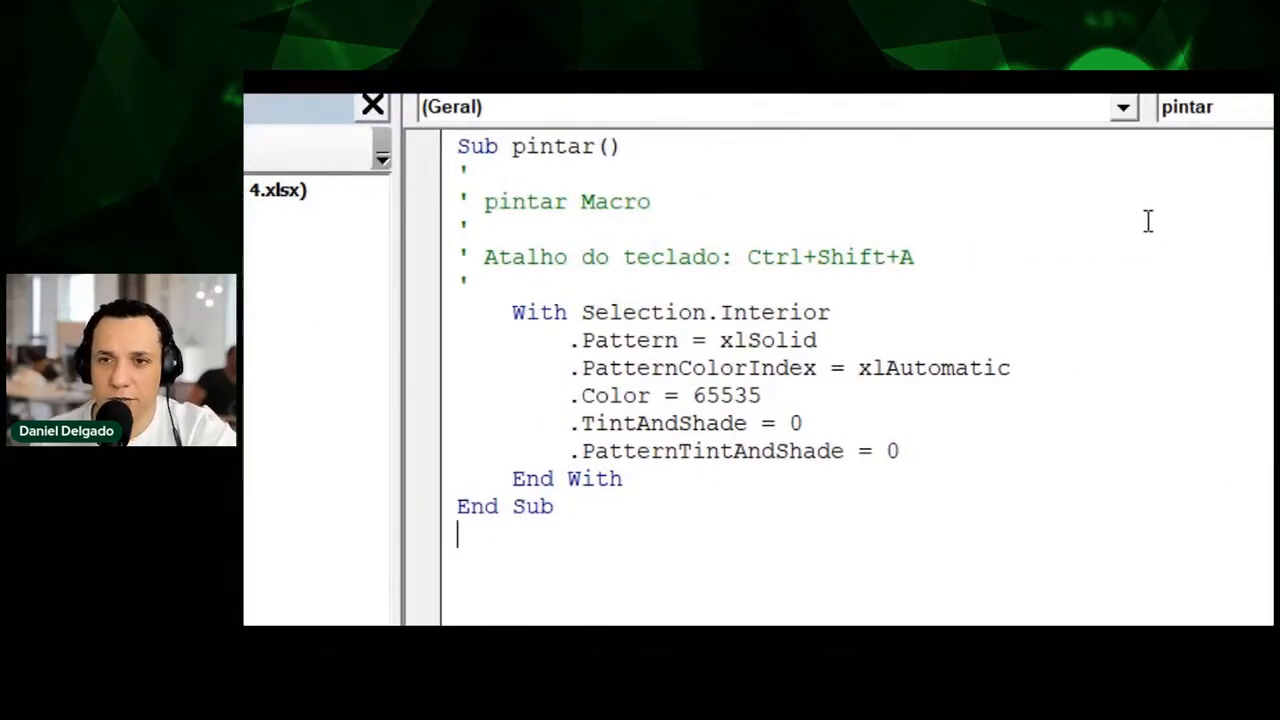
Examine the Sub and End Sub lines and the green comment lines of the pintar macro code.
key(ctrl+2)
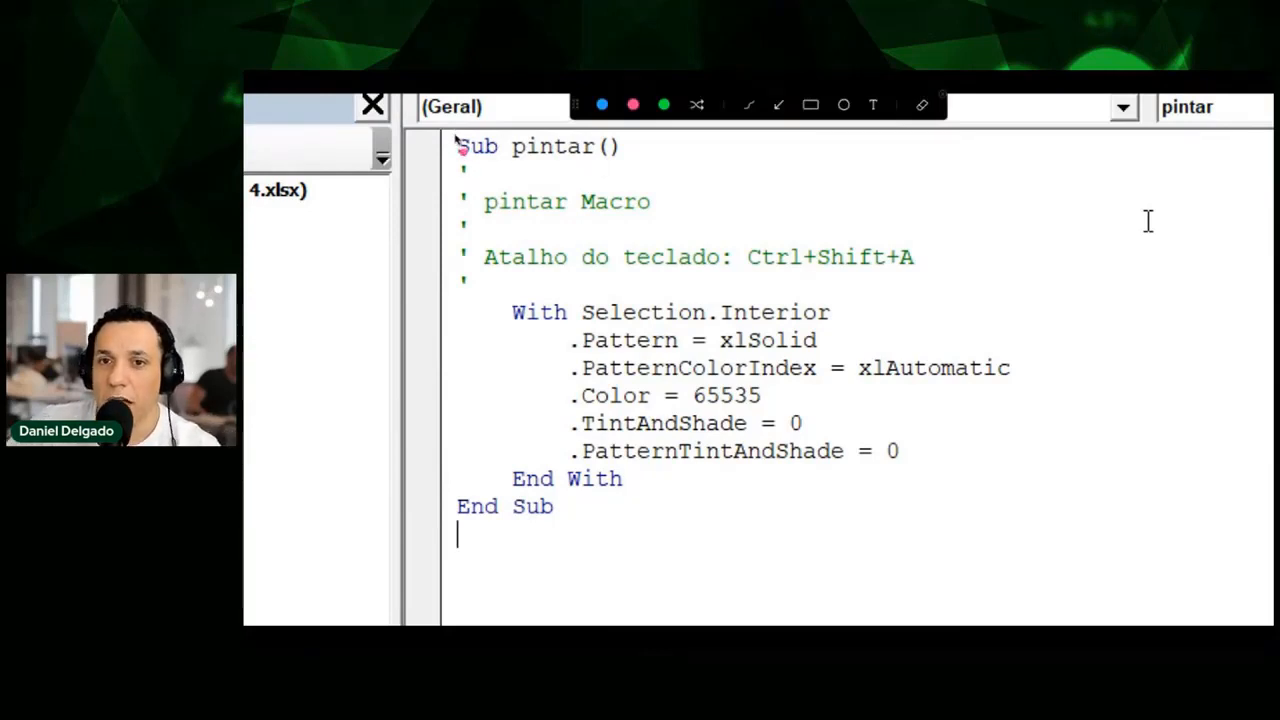
mouse_move(455, 139)
mouse_down()
mouse_move(453, 157)
mouse_move(490, 166)
mouse_move(491, 131)
mouse_up()
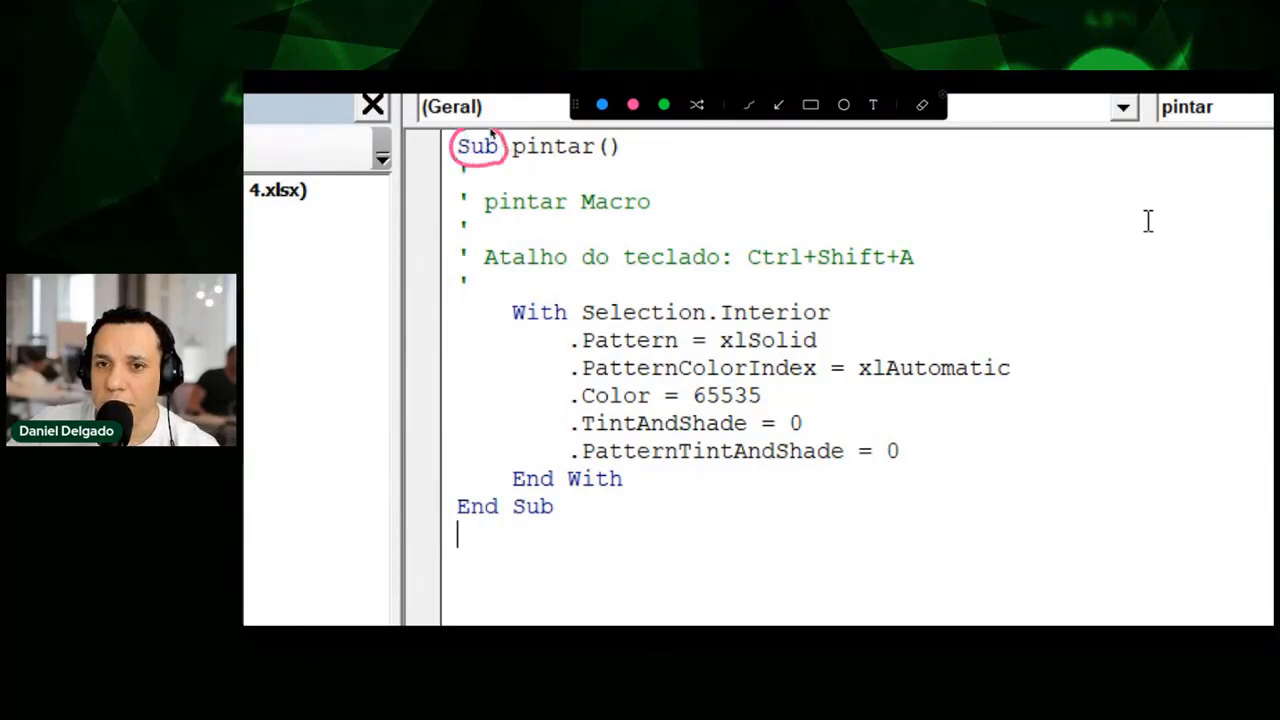
mouse_move(447, 486)
mouse_down()
mouse_move(562, 510)
mouse_move(470, 536)
mouse_move(440, 484)
mouse_move(463, 474)
mouse_up()
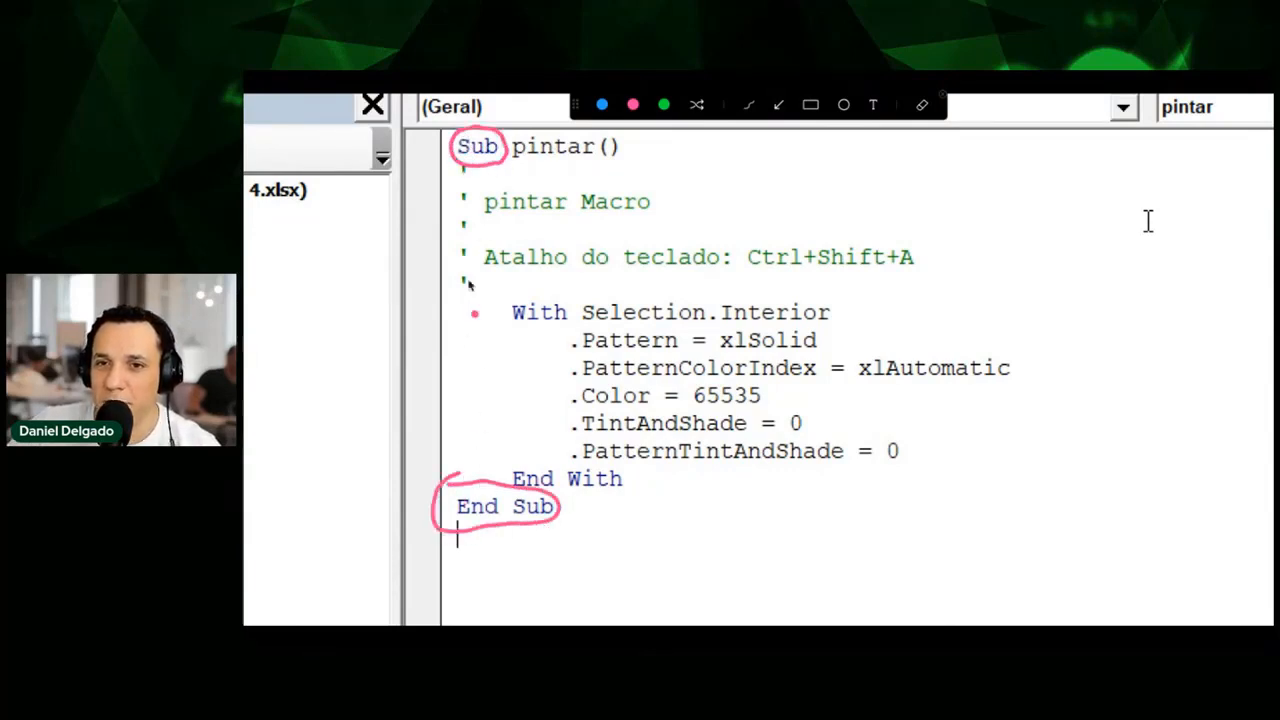
drag(413, 170, 436, 159)
drag(419, 447, 429, 462)
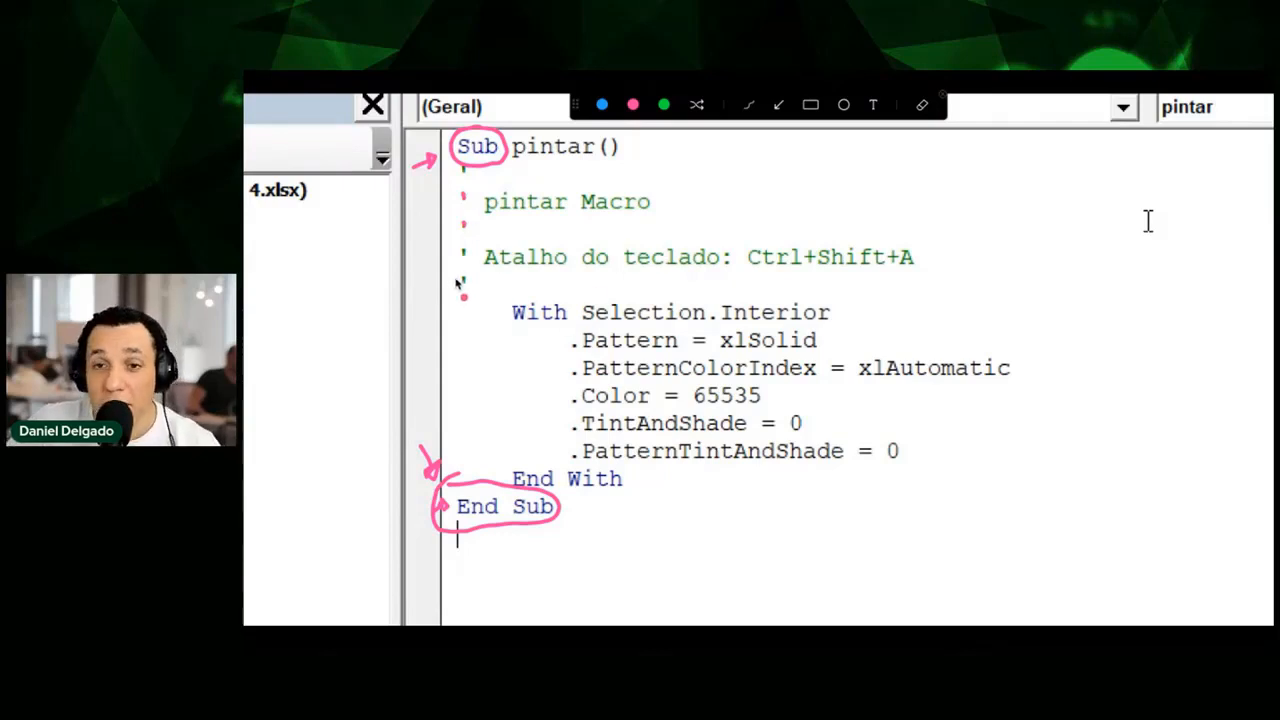
drag(462, 271, 722, 268)
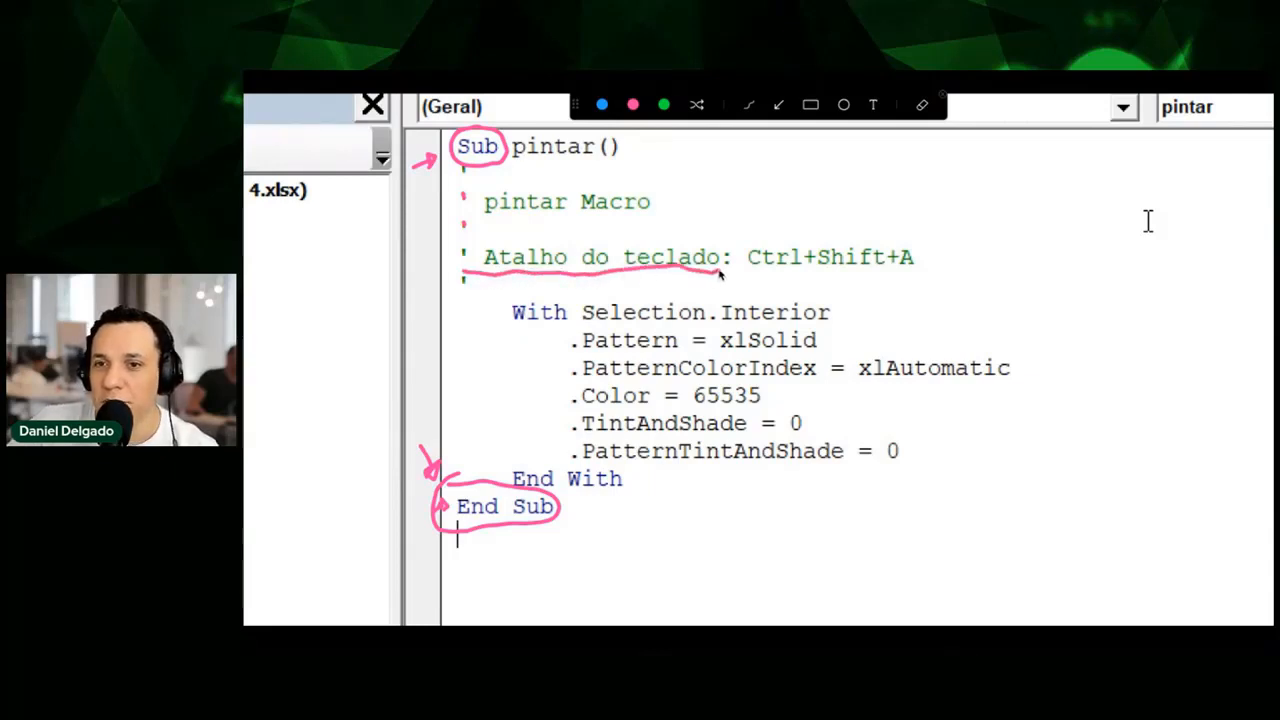
drag(471, 237, 727, 231)
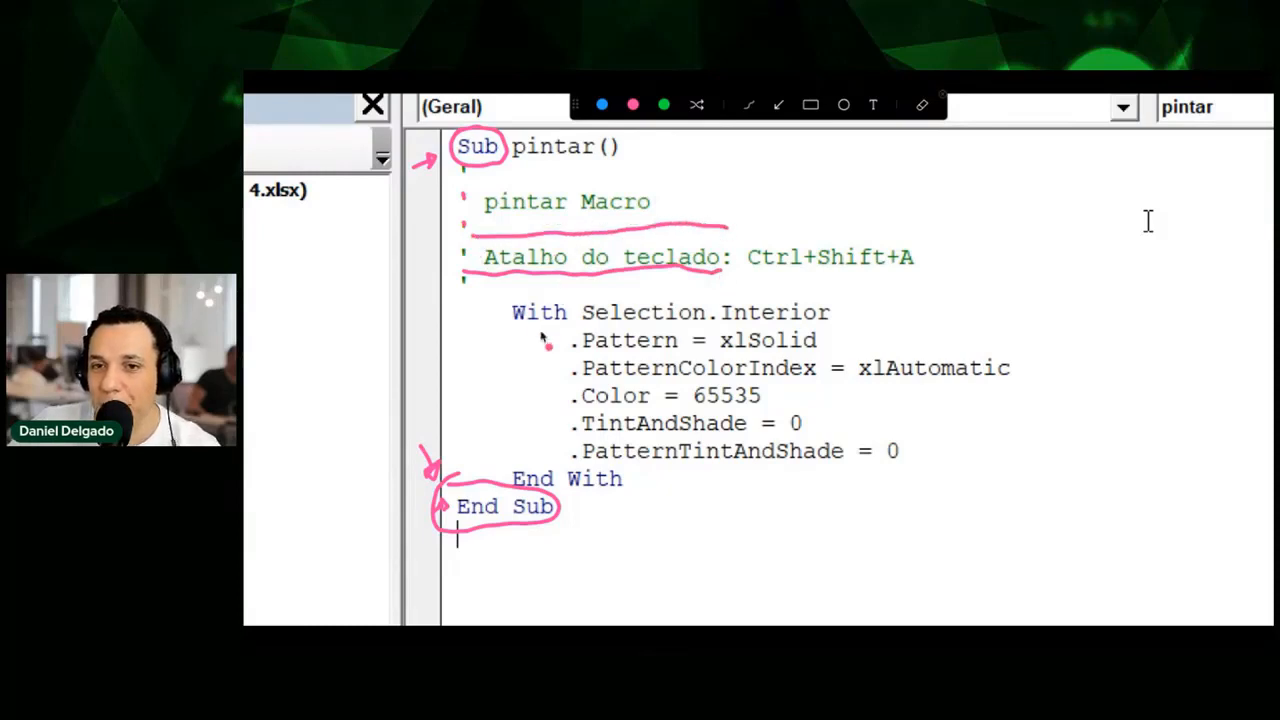
key(Escape)
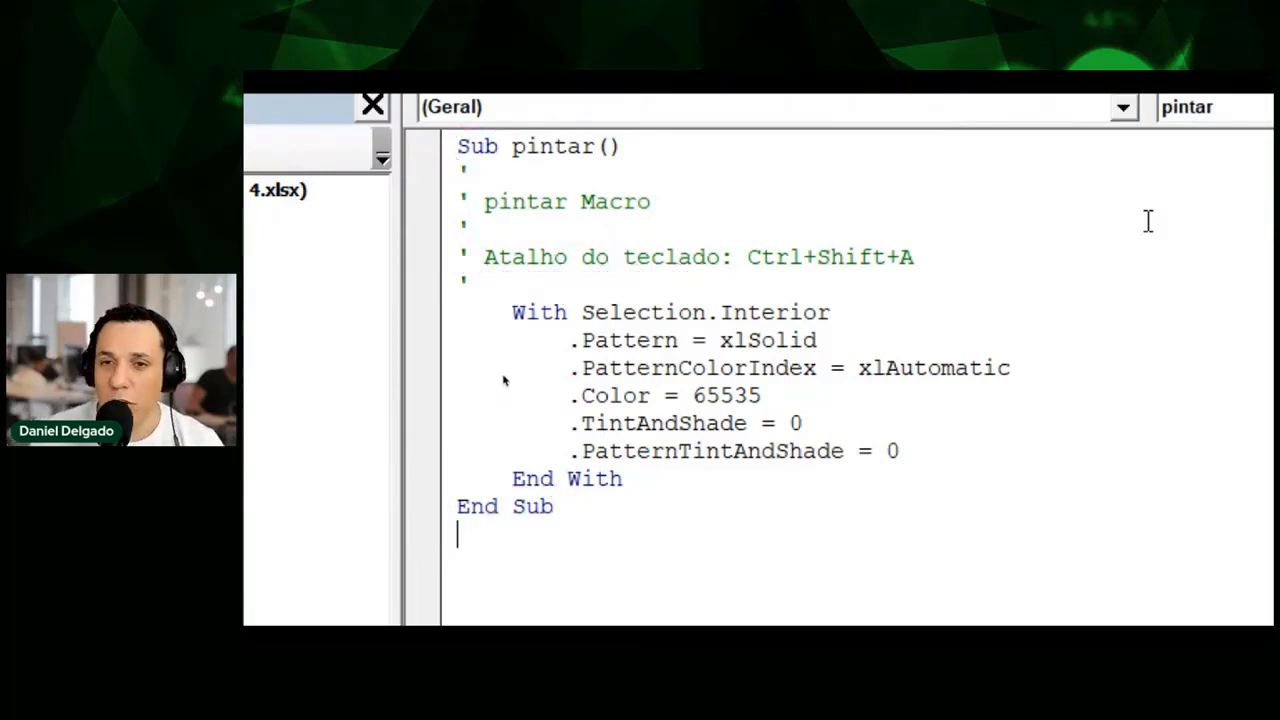
Examine the With Selection.Interior block of the pintar macro and its indented property lines down to End With.
key(ctrl+alt+a)
mouse_move(507, 313)
mouse_down()
mouse_move(531, 291)
mouse_move(567, 312)
mouse_move(507, 333)
mouse_up()
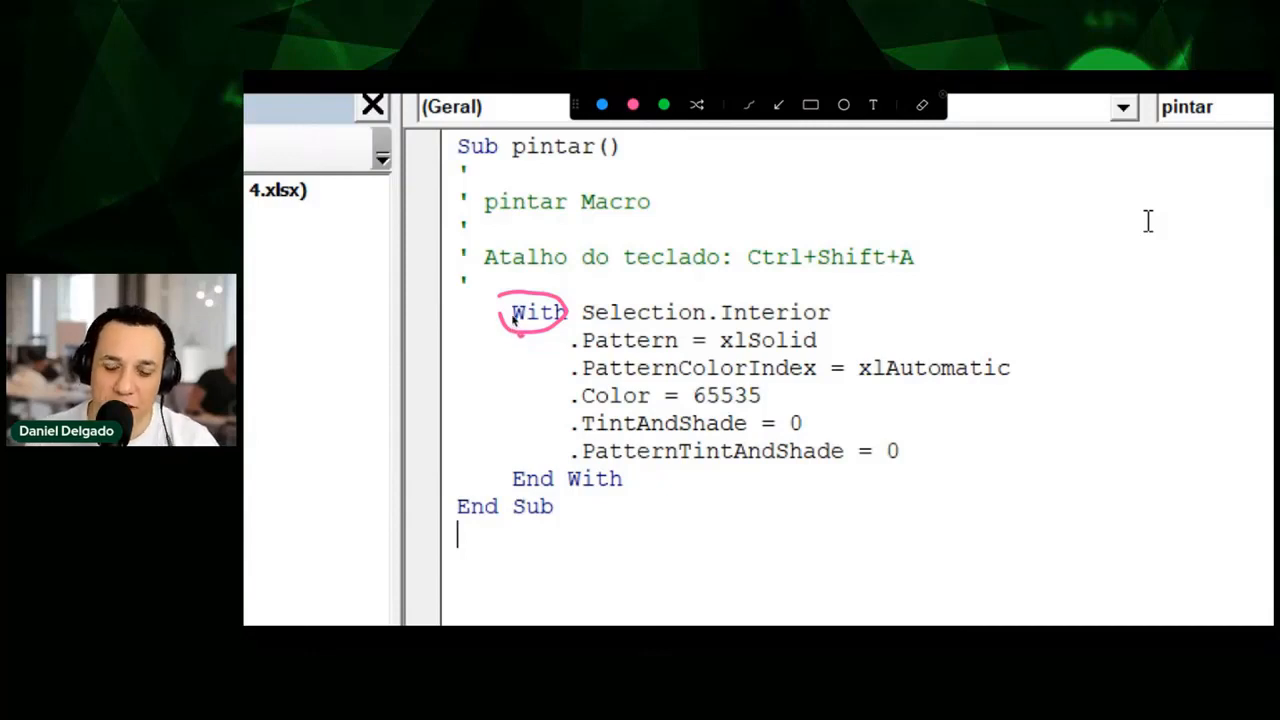
key(Escape)
key(ctrl+shift+a)
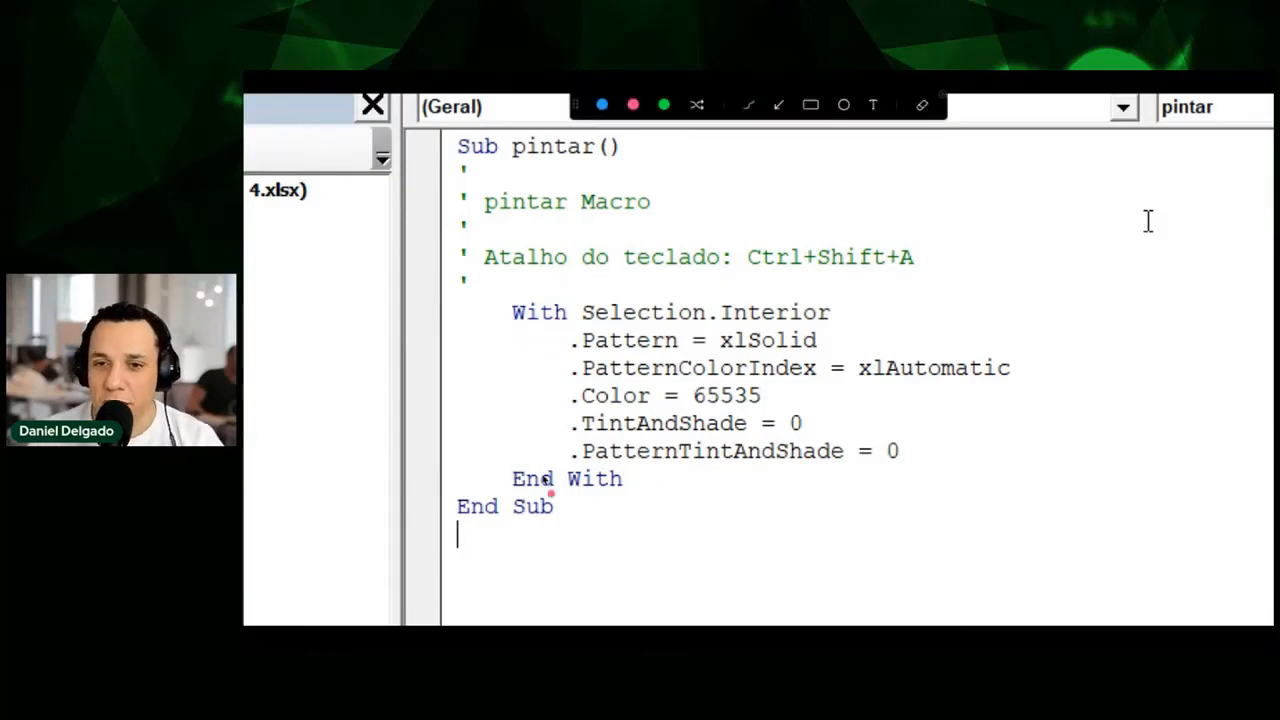
drag(514, 462, 530, 487)
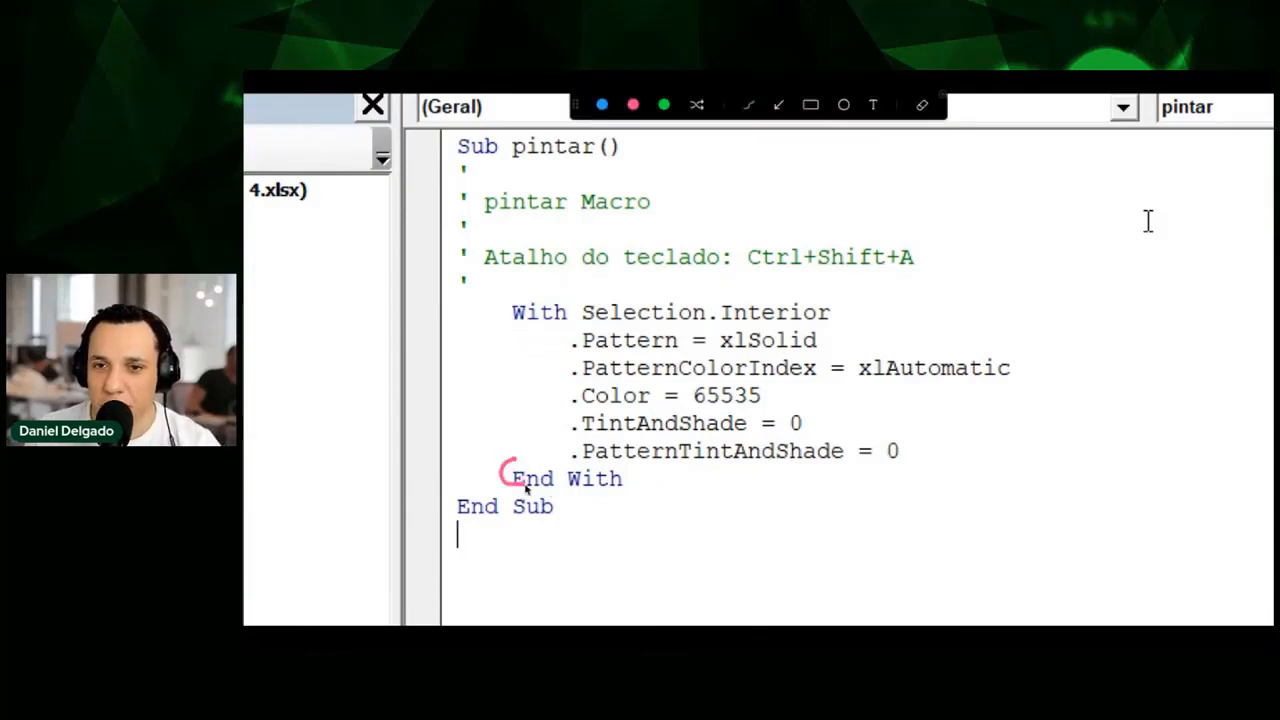
mouse_move(500, 316)
mouse_down()
mouse_move(533, 303)
mouse_move(728, 322)
mouse_up()
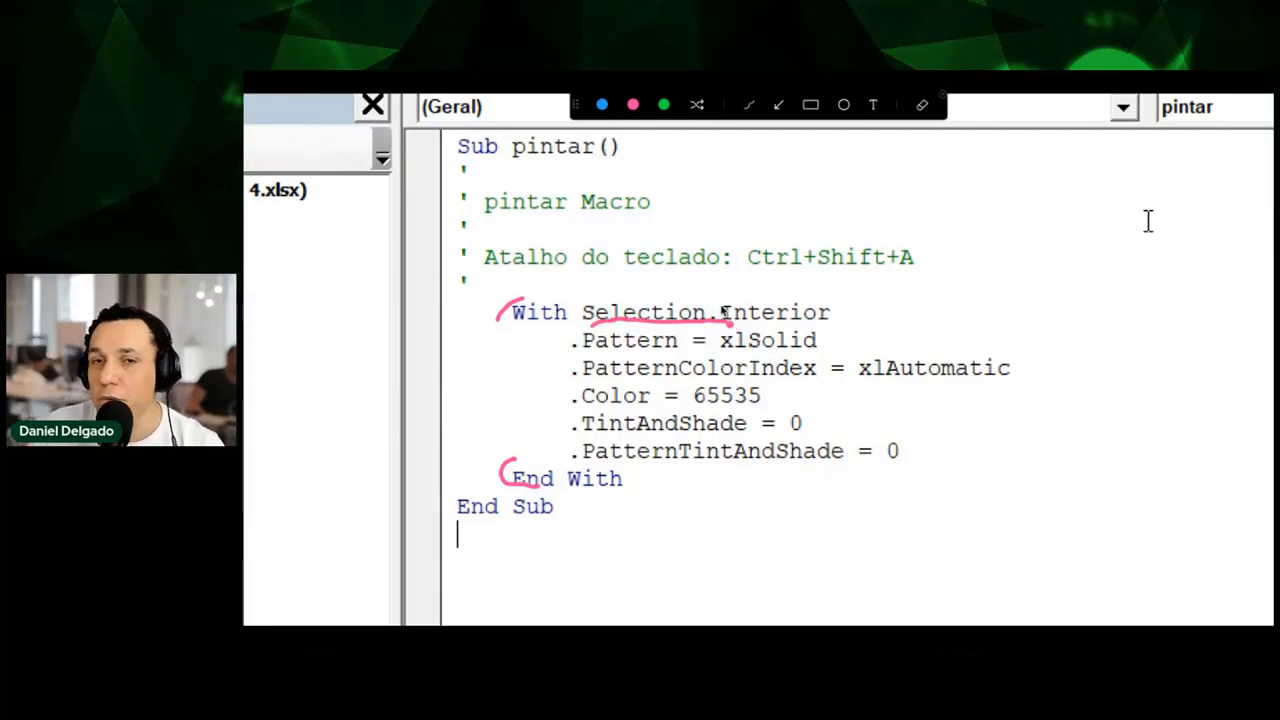
mouse_move(722, 312)
mouse_down()
mouse_move(720, 300)
mouse_move(790, 290)
mouse_move(812, 322)
mouse_up()
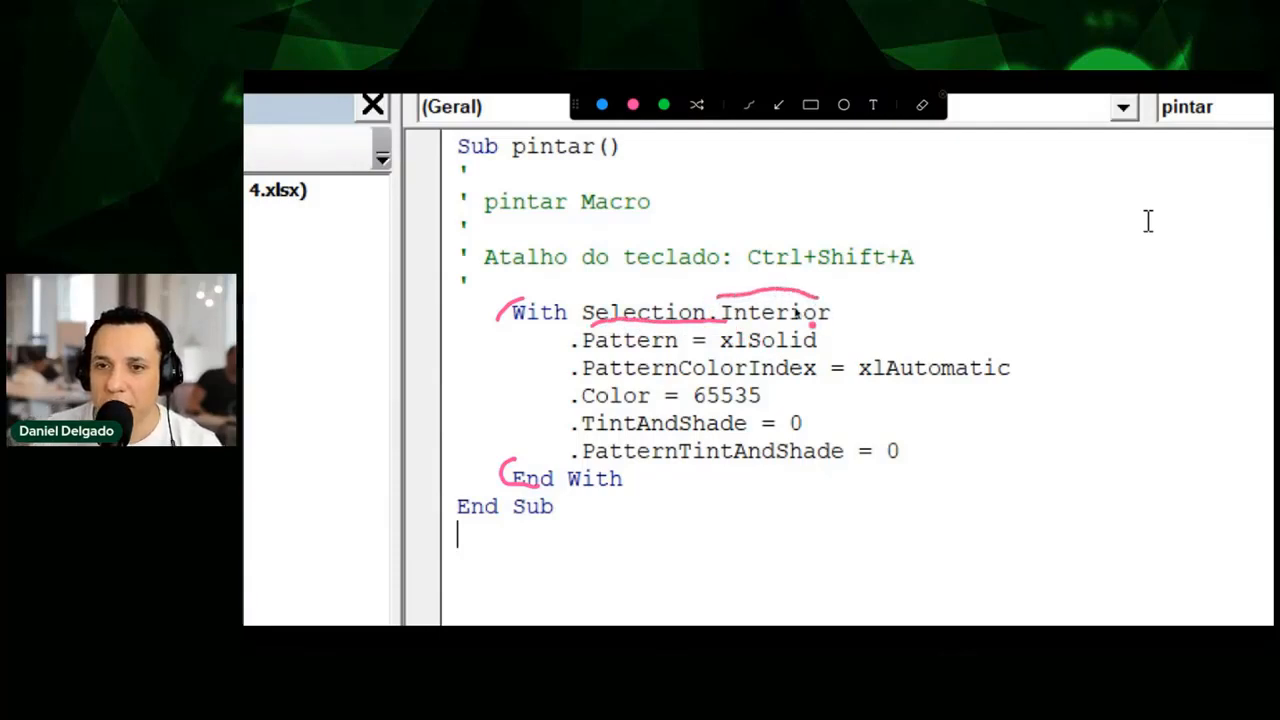
mouse_move(555, 348)
mouse_down()
mouse_move(568, 346)
mouse_move(562, 451)
mouse_up()
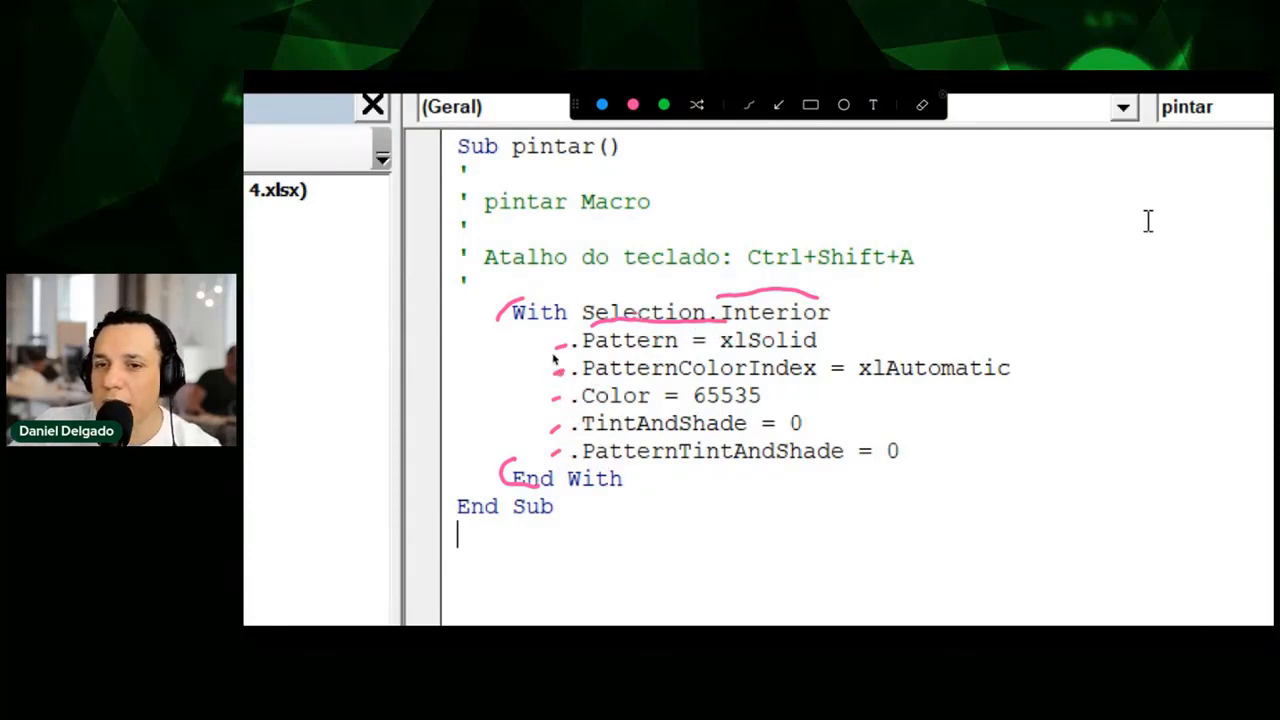
mouse_move(563, 343)
mouse_down()
mouse_move(500, 346)
mouse_move(520, 450)
mouse_move(510, 446)
mouse_up()
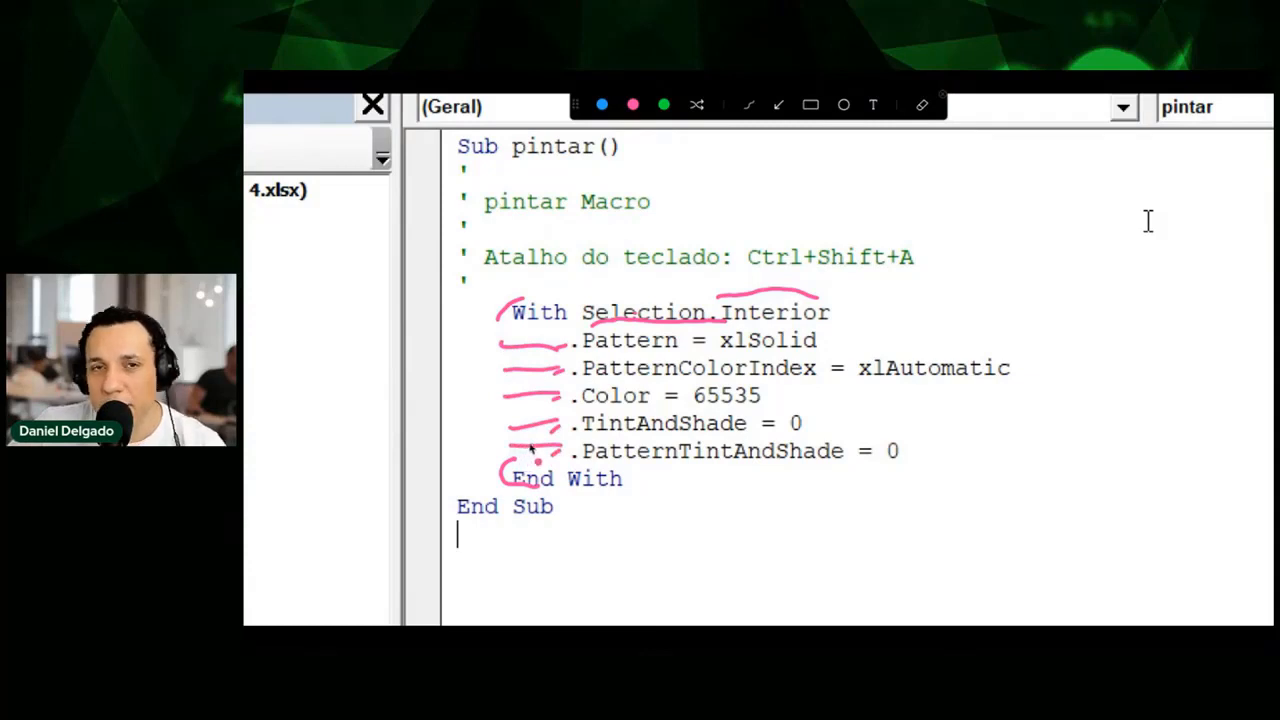
key(Escape)
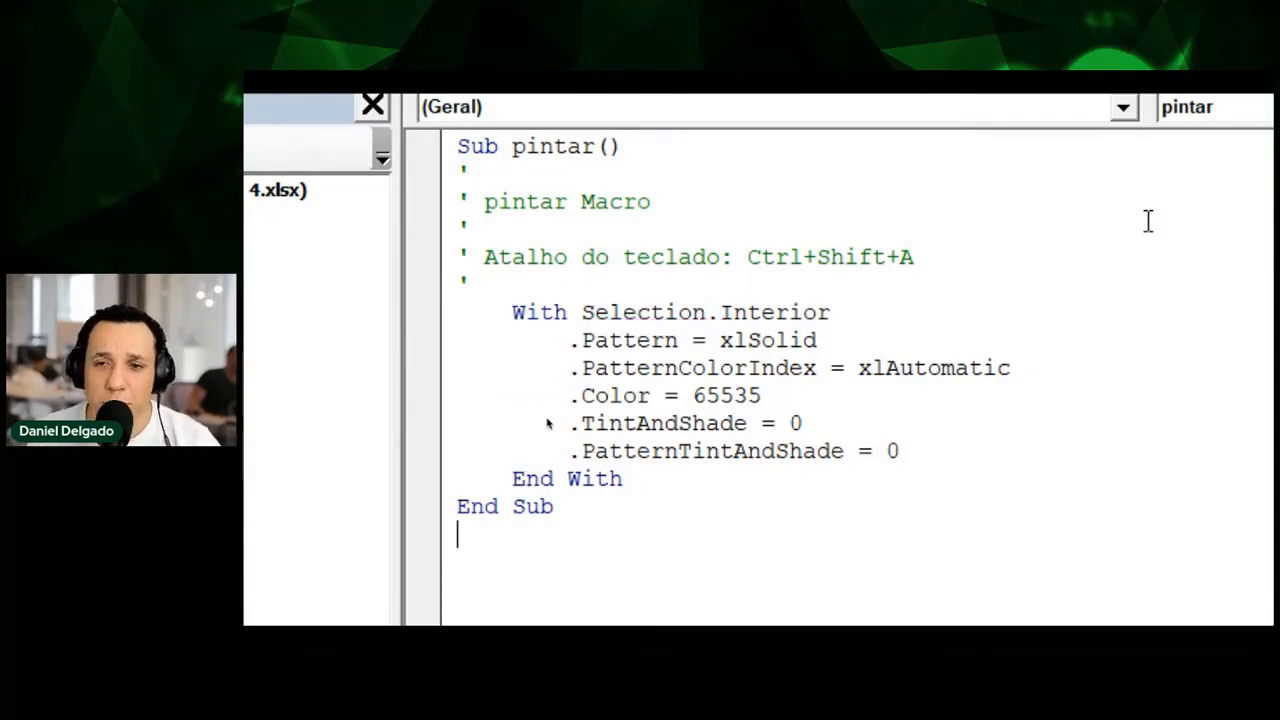
Examine the Selection.Interior properties in the pintar macro, particularly the .Color number and the two shade values.
key(ctrl+a)
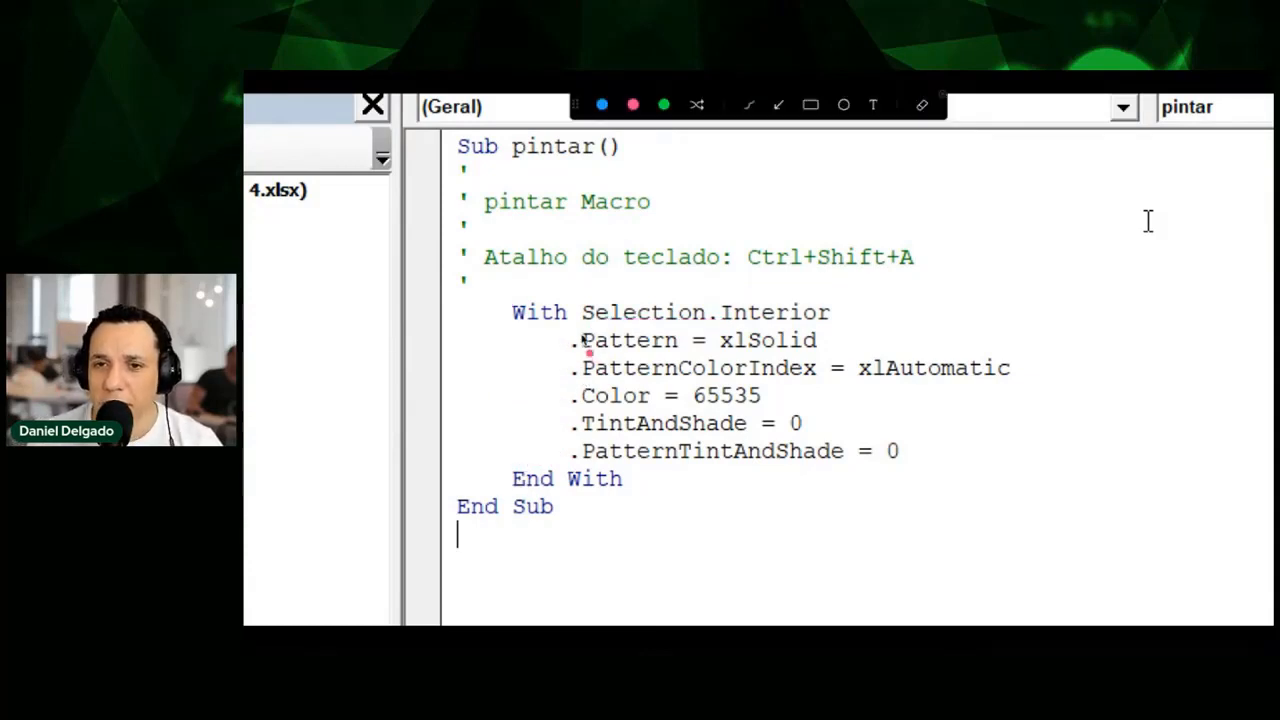
drag(584, 293, 588, 311)
drag(830, 299, 831, 327)
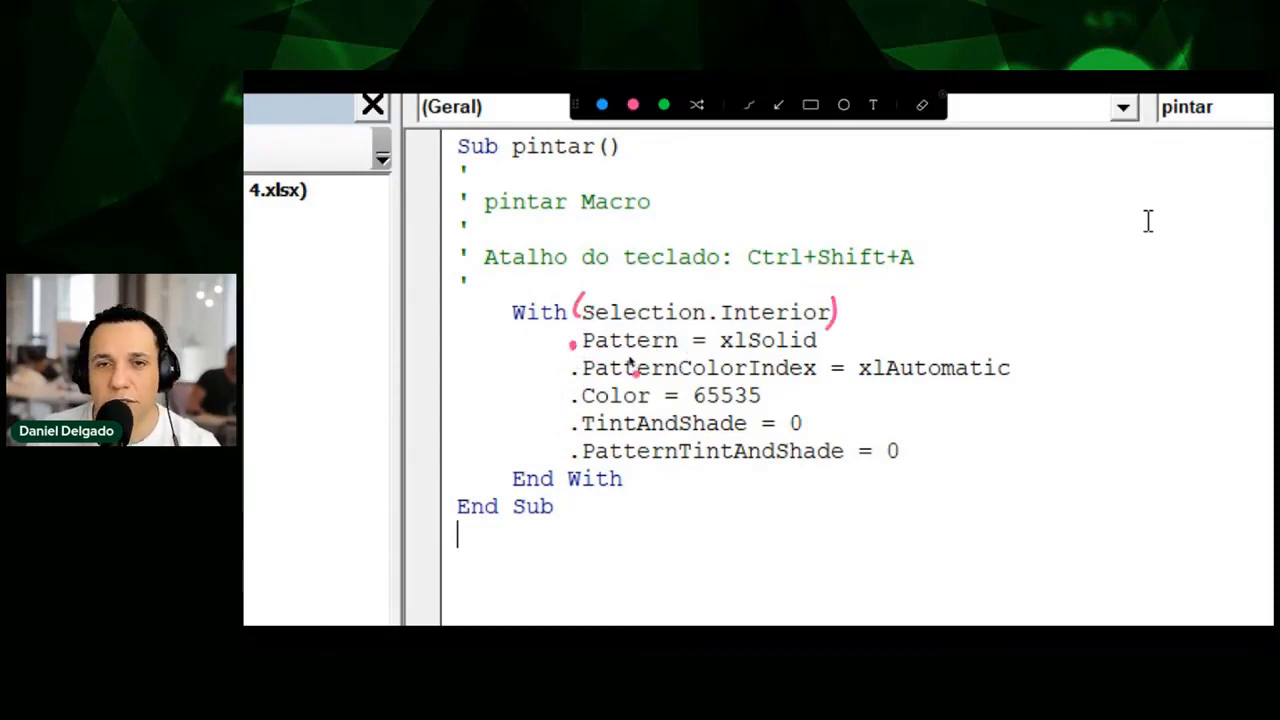
drag(577, 371, 573, 375)
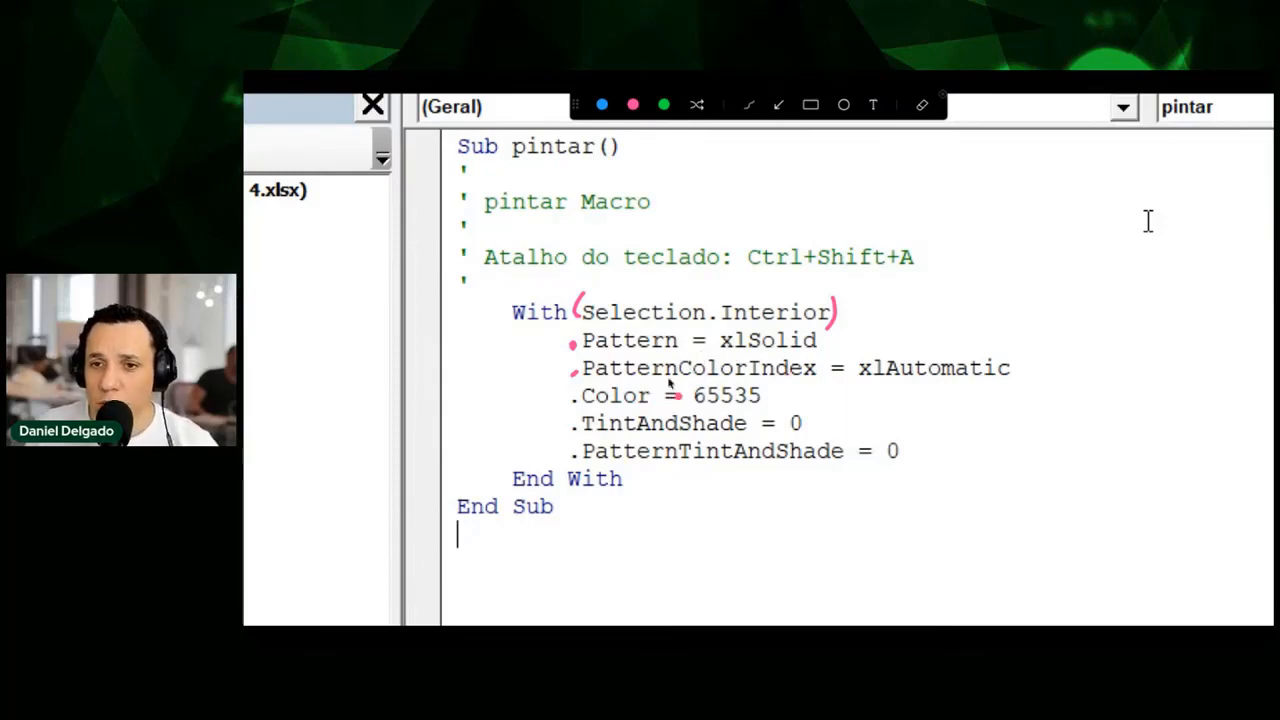
mouse_move(688, 407)
mouse_down()
mouse_move(727, 407)
mouse_move(686, 395)
mouse_move(690, 380)
mouse_move(771, 378)
mouse_move(766, 406)
mouse_move(808, 432)
mouse_up()
drag(897, 467, 904, 465)
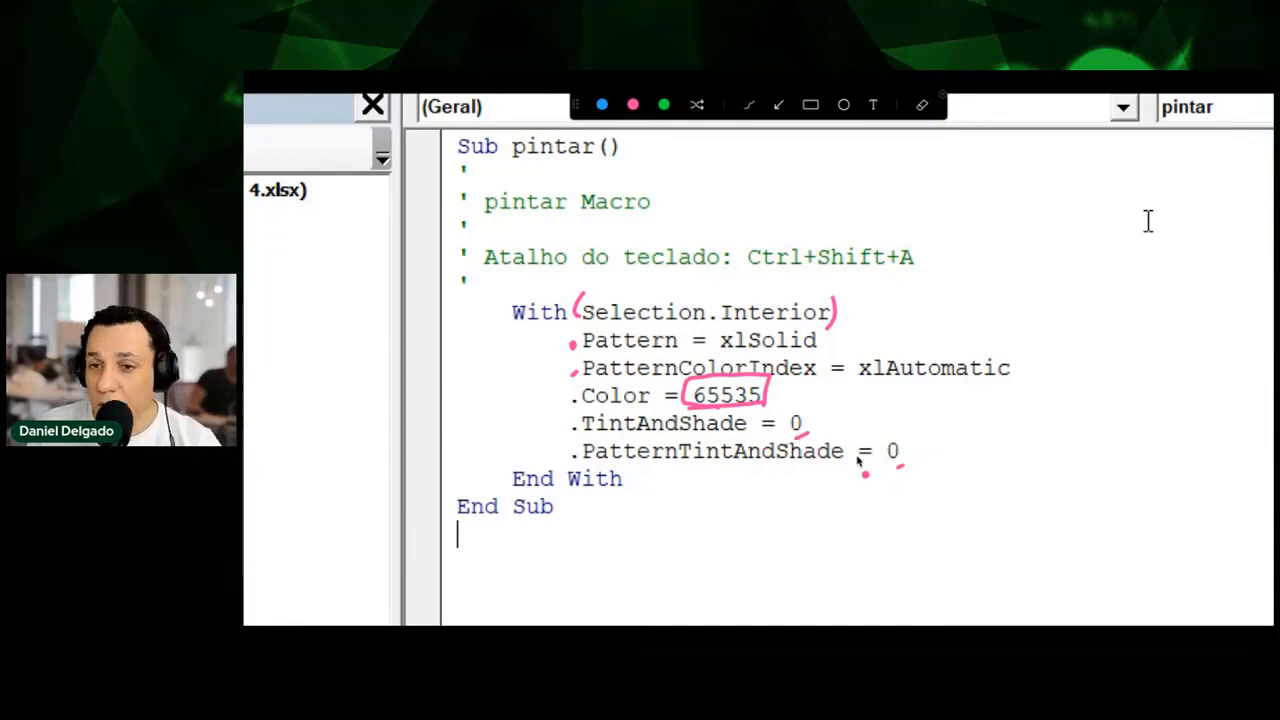
drag(766, 396, 846, 406)
drag(856, 392, 892, 400)
click(876, 428)
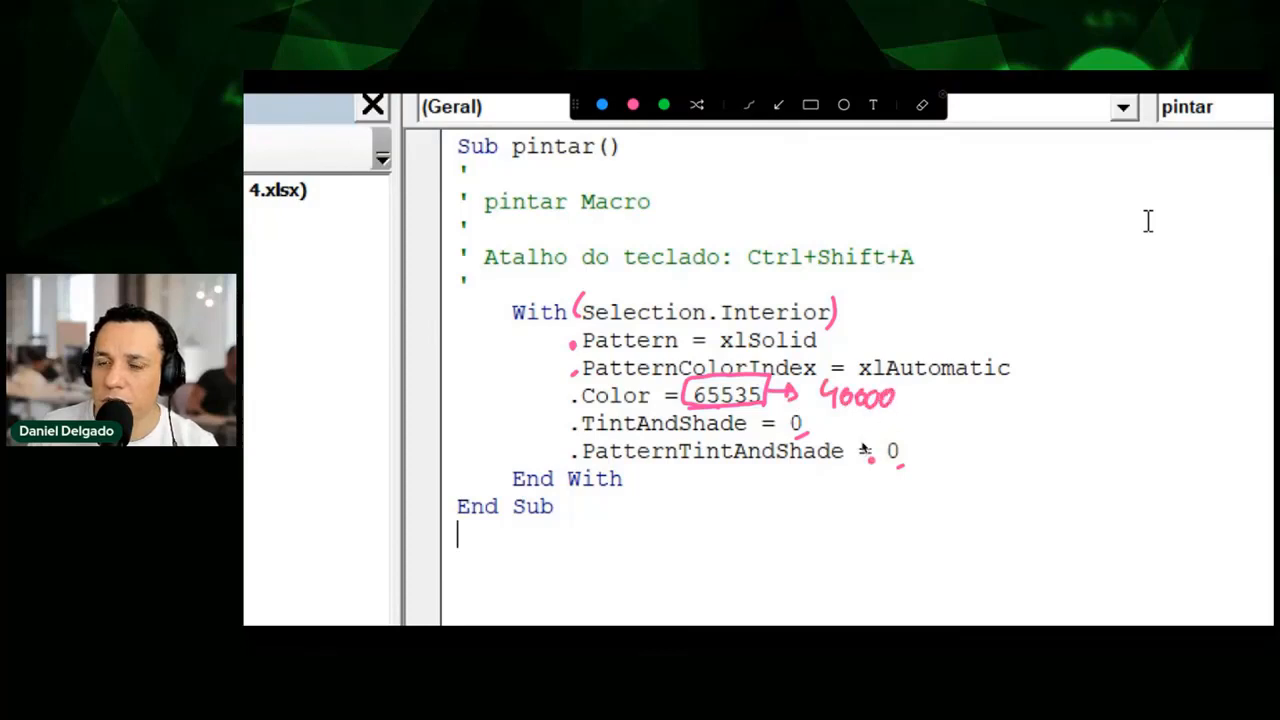
key(Escape)
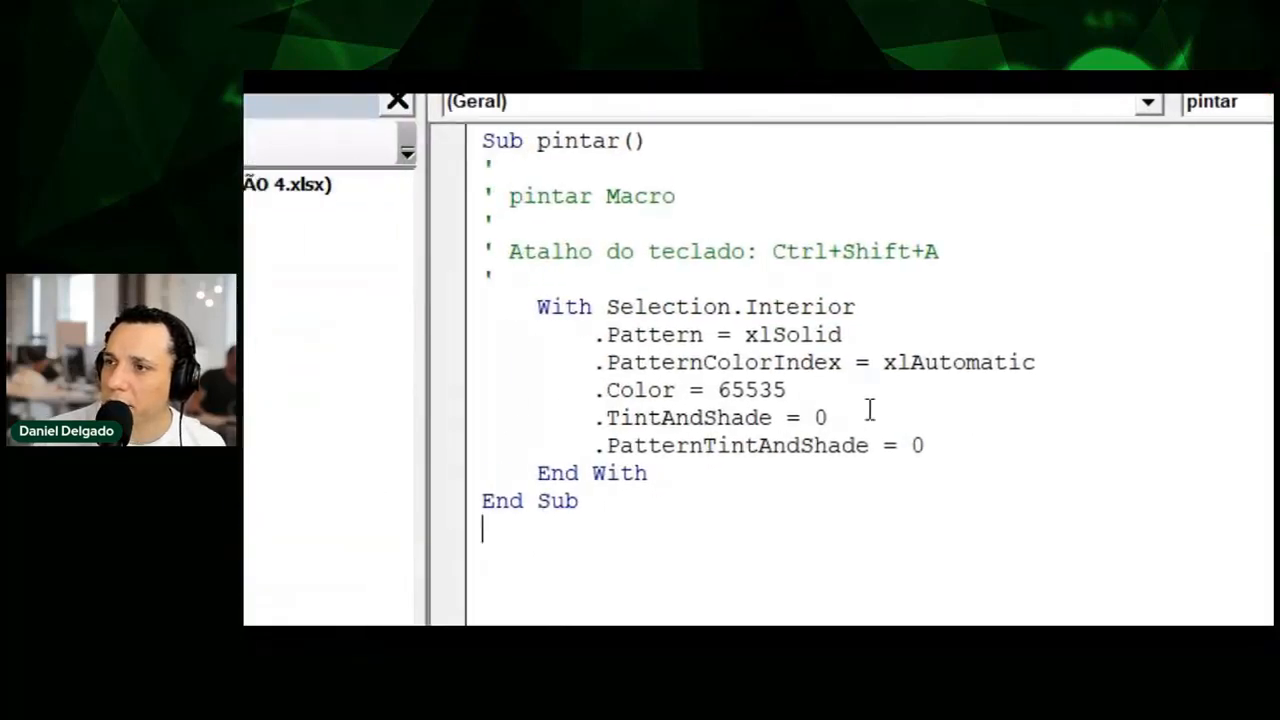
Set the .Color value in the pintar macro code to 40000 and close the Visual Basic editor.
double_click(745, 390)
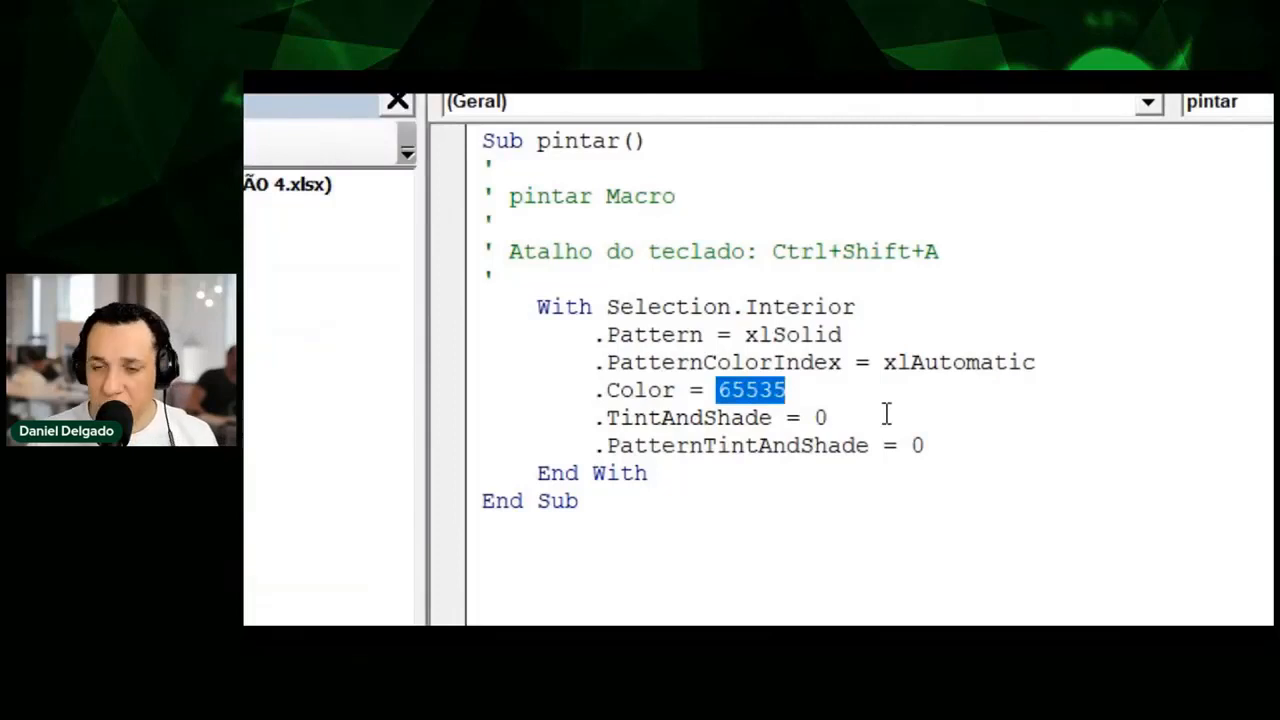
text(40000)
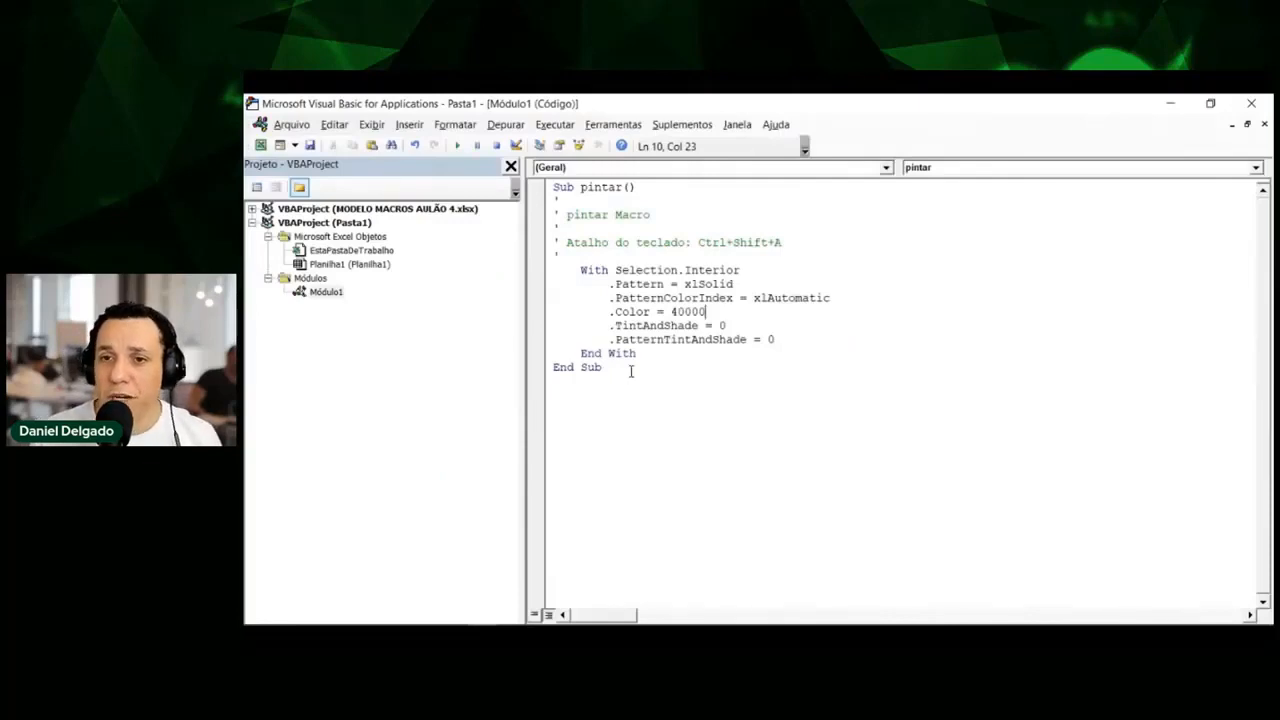
click(631, 371)
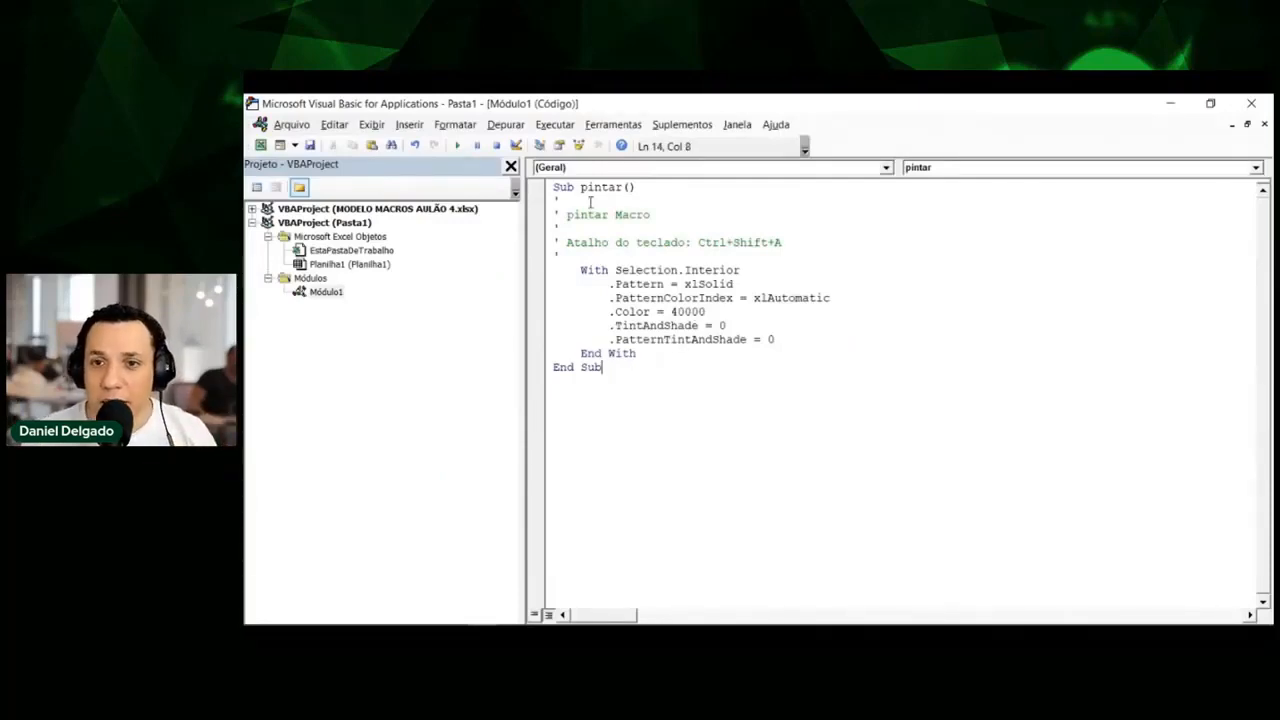
drag(555, 187, 608, 379)
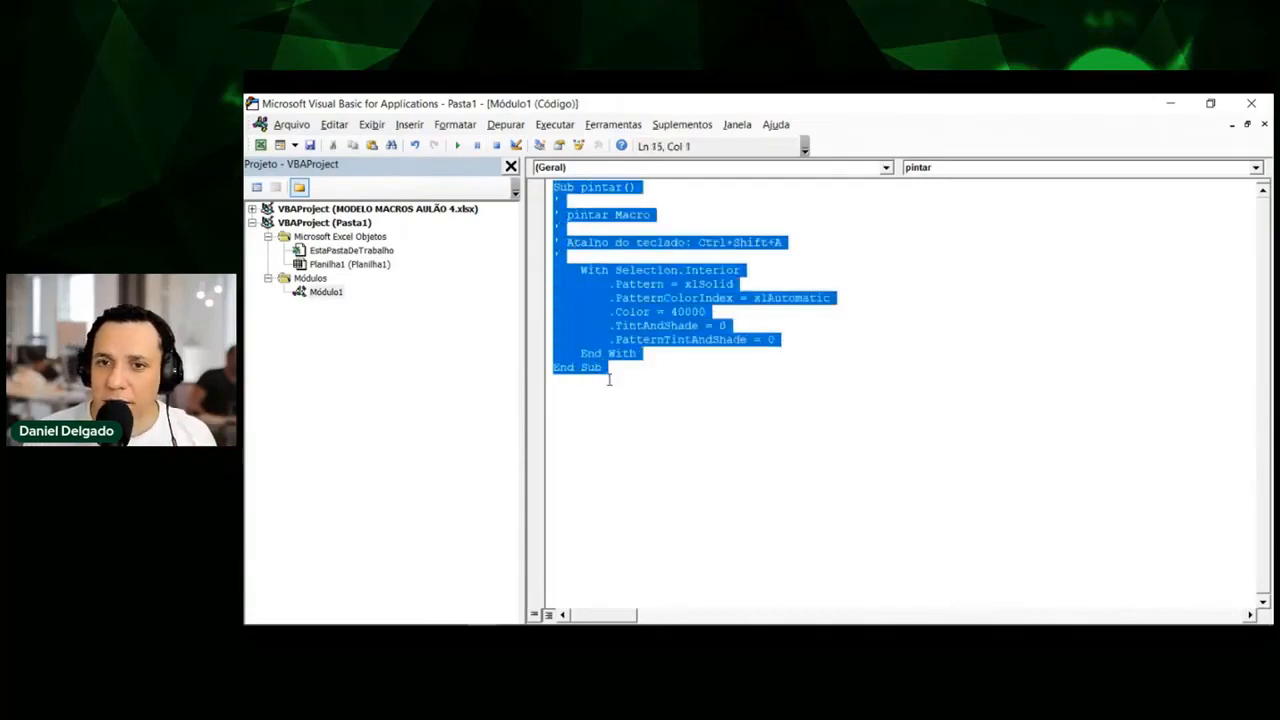
click(684, 361)
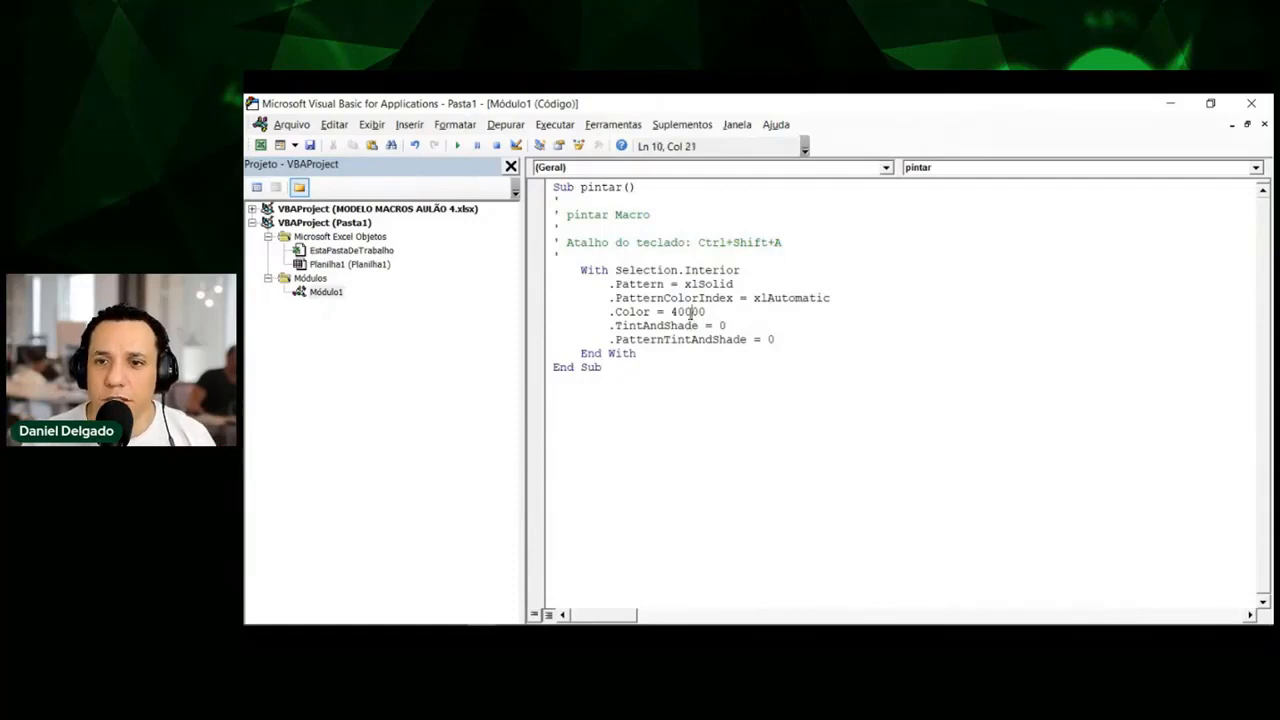
double_click(692, 313)
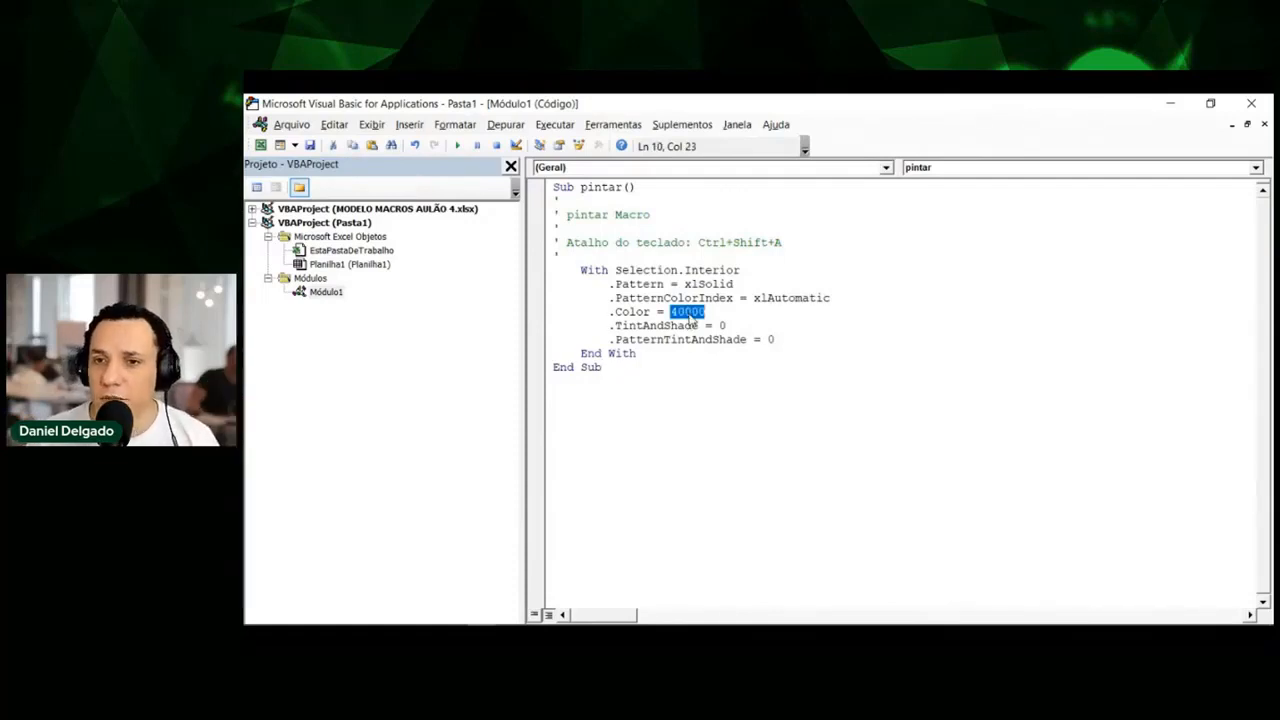
click(691, 316)
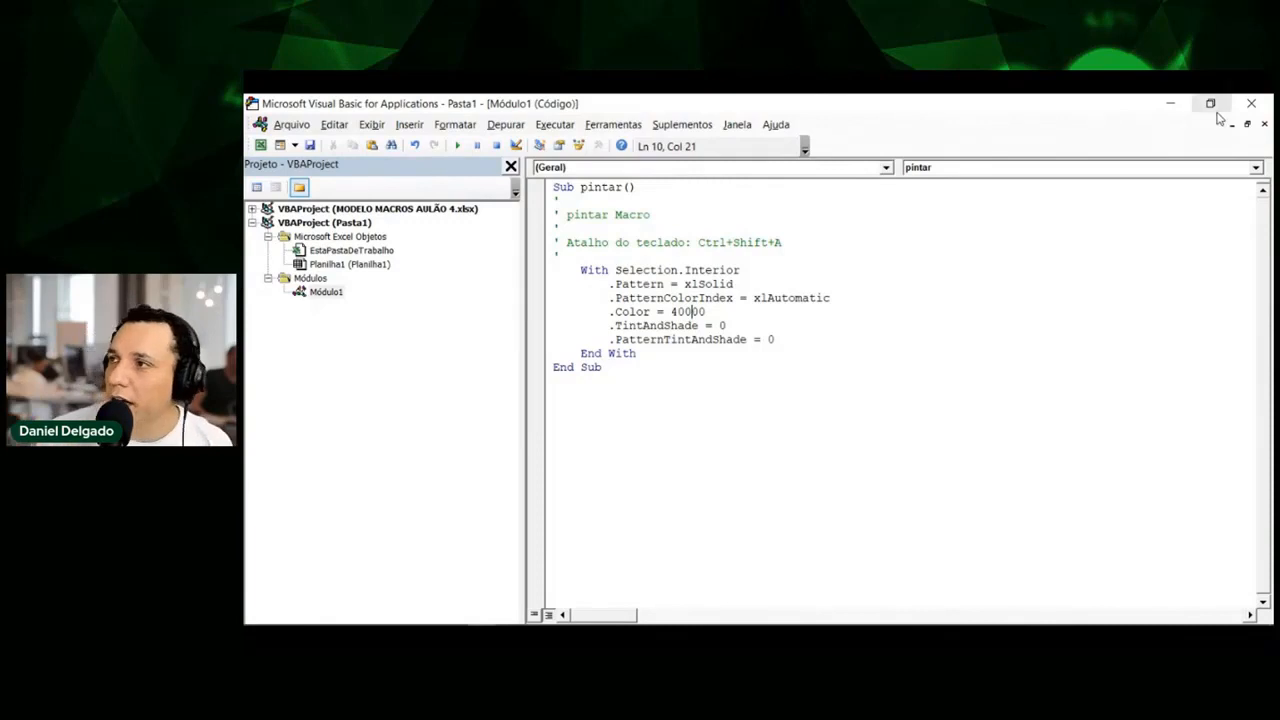
click(1252, 104)
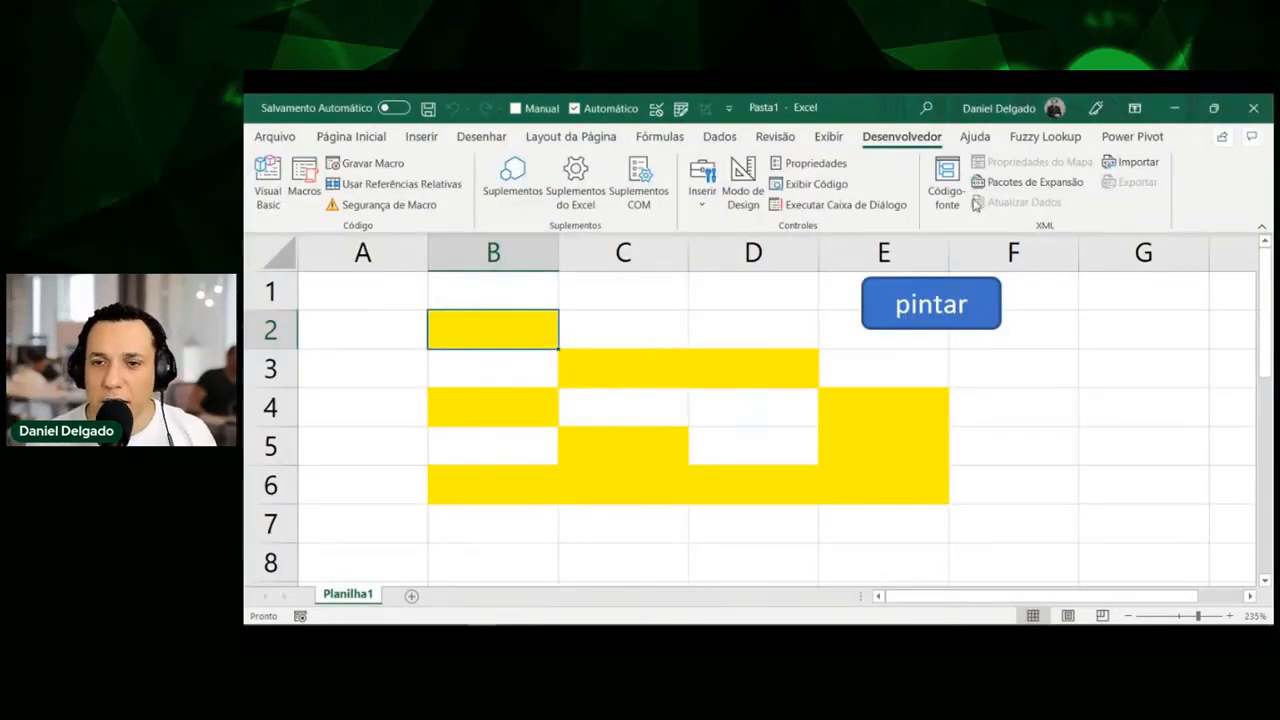
Fill cells C2, D2, D4 and C4 one at a time by running the macro from the pintar shape.
click(645, 321)
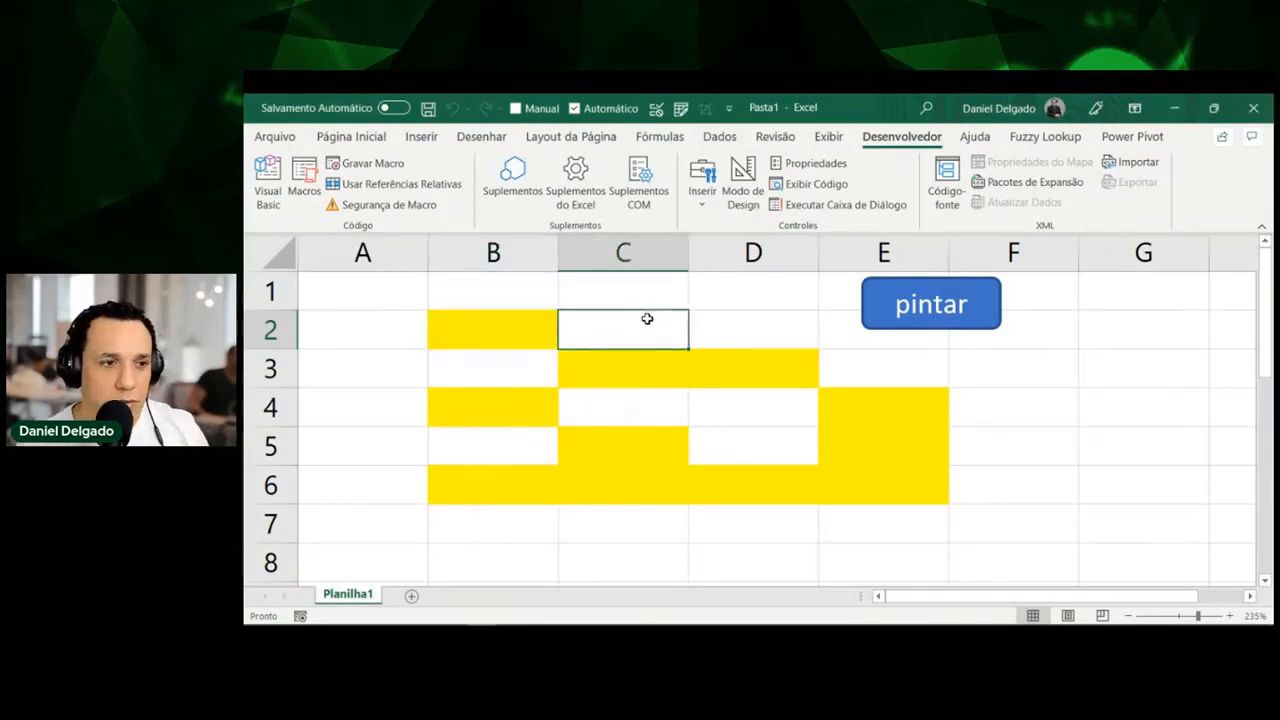
click(897, 304)
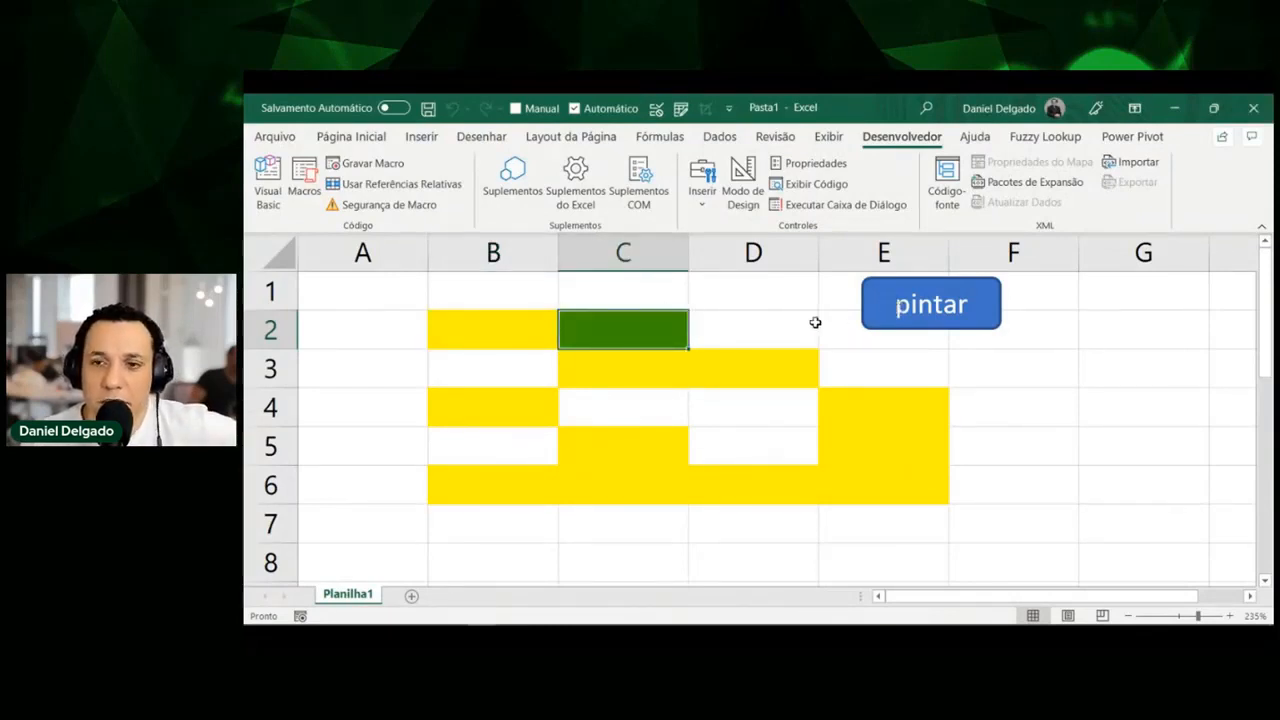
click(765, 326)
click(905, 316)
click(766, 400)
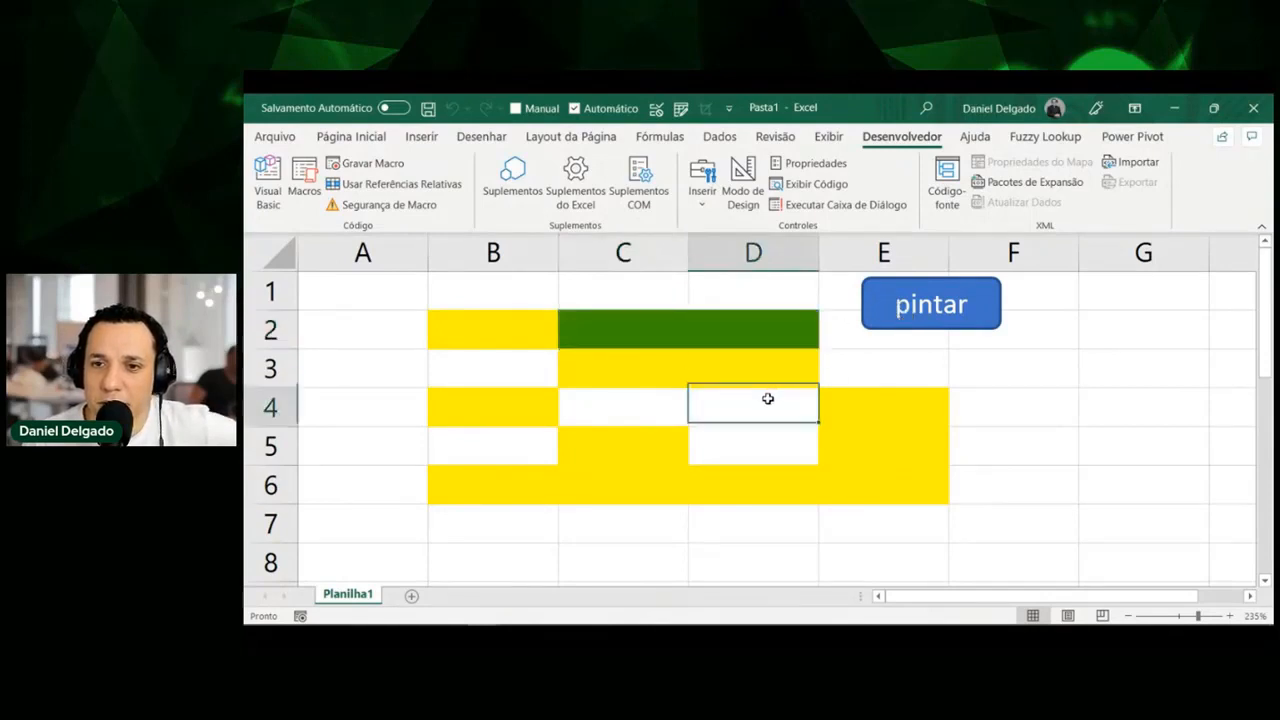
click(907, 336)
click(674, 401)
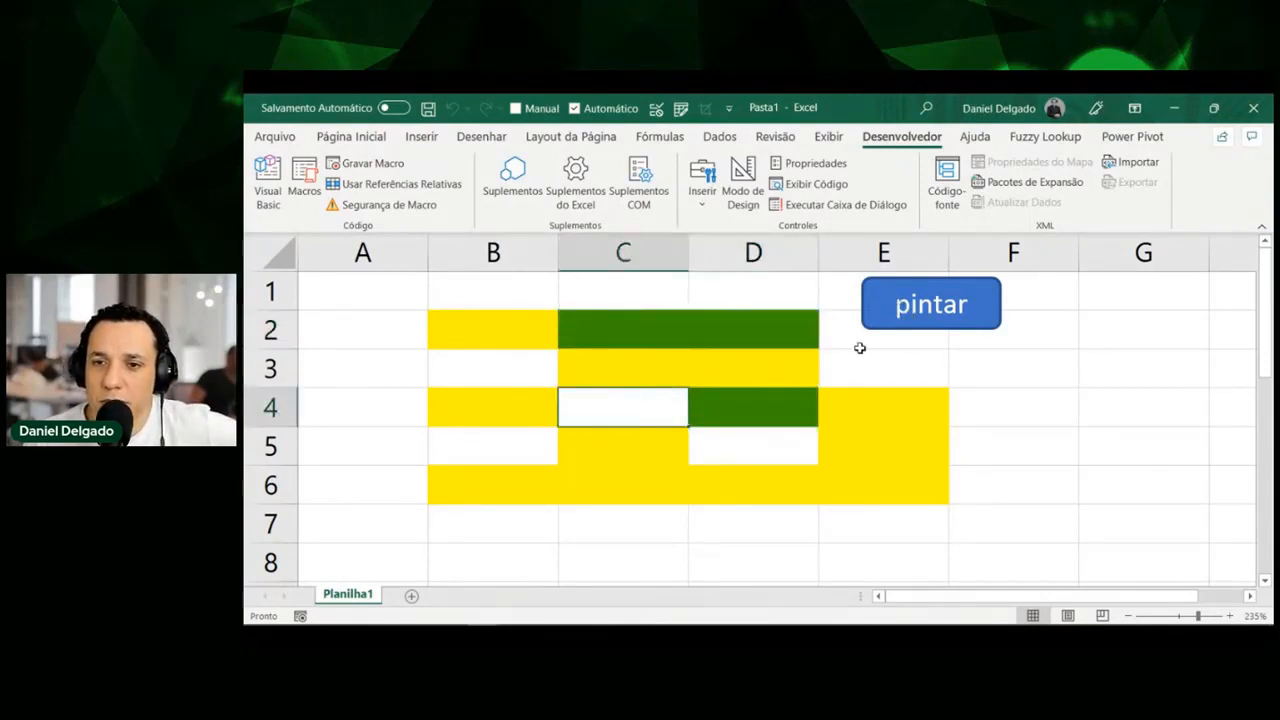
click(891, 310)
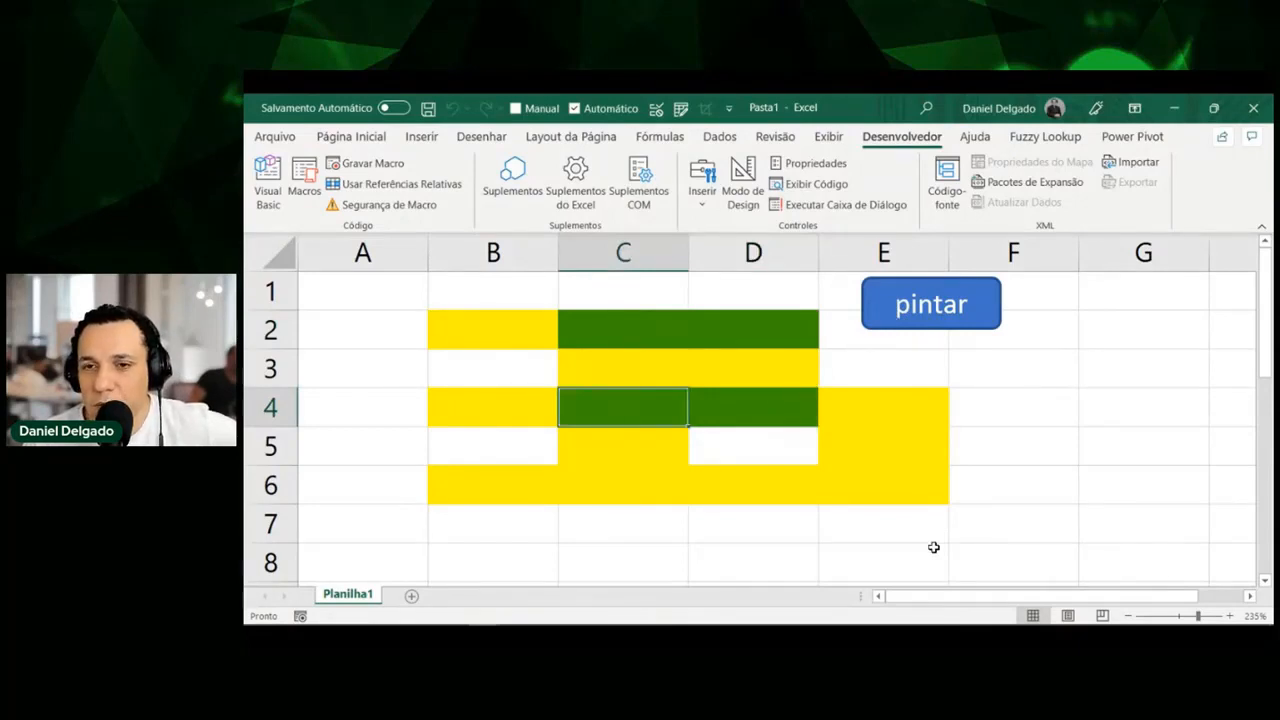
click(894, 483)
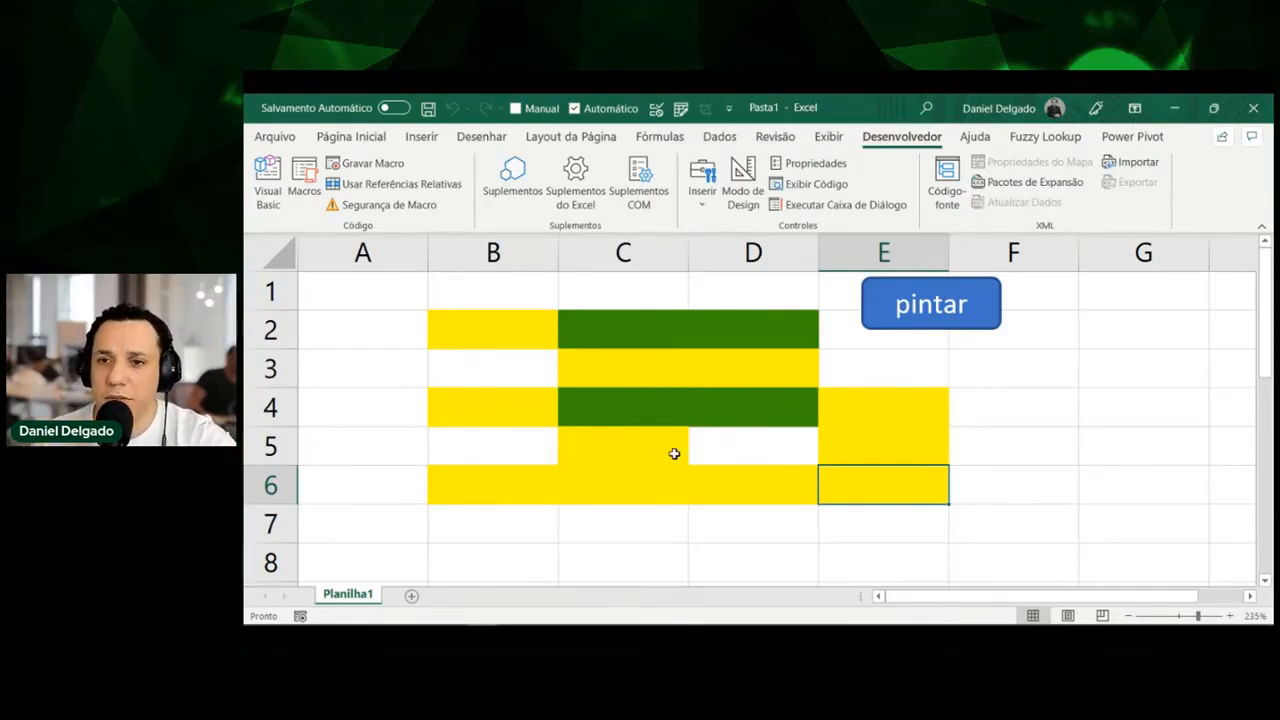
click(549, 489)
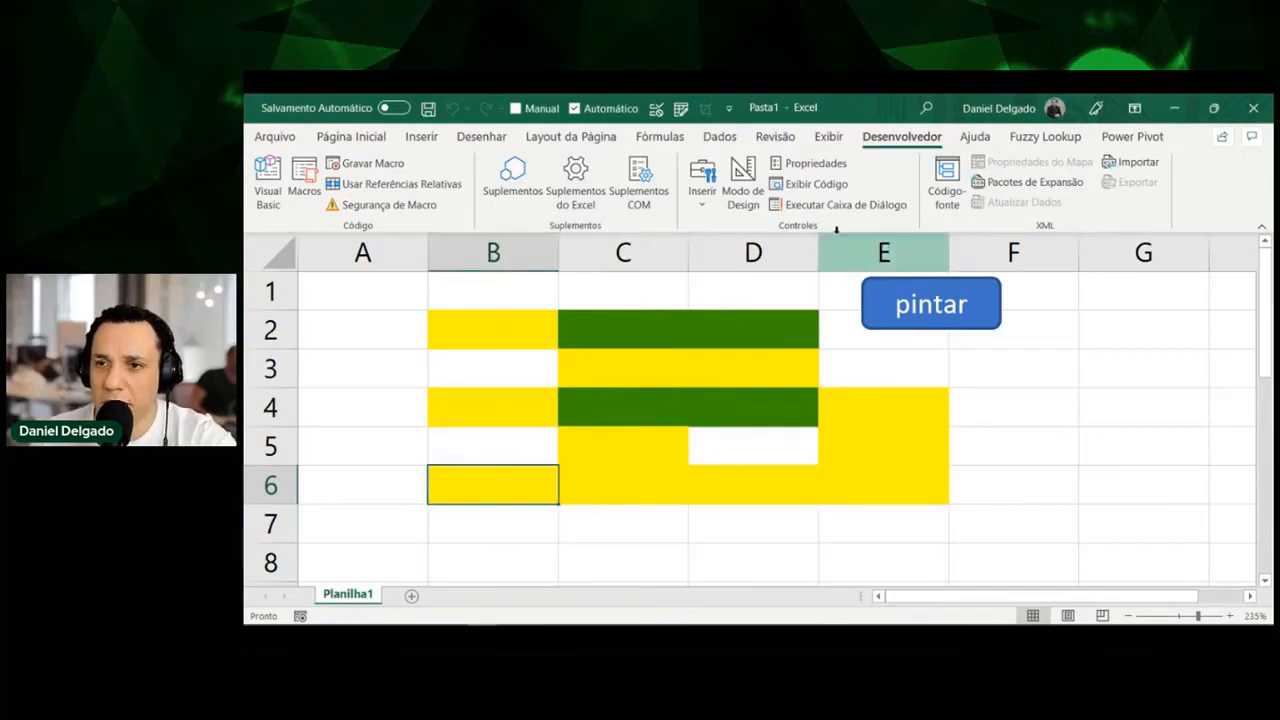
click(828, 140)
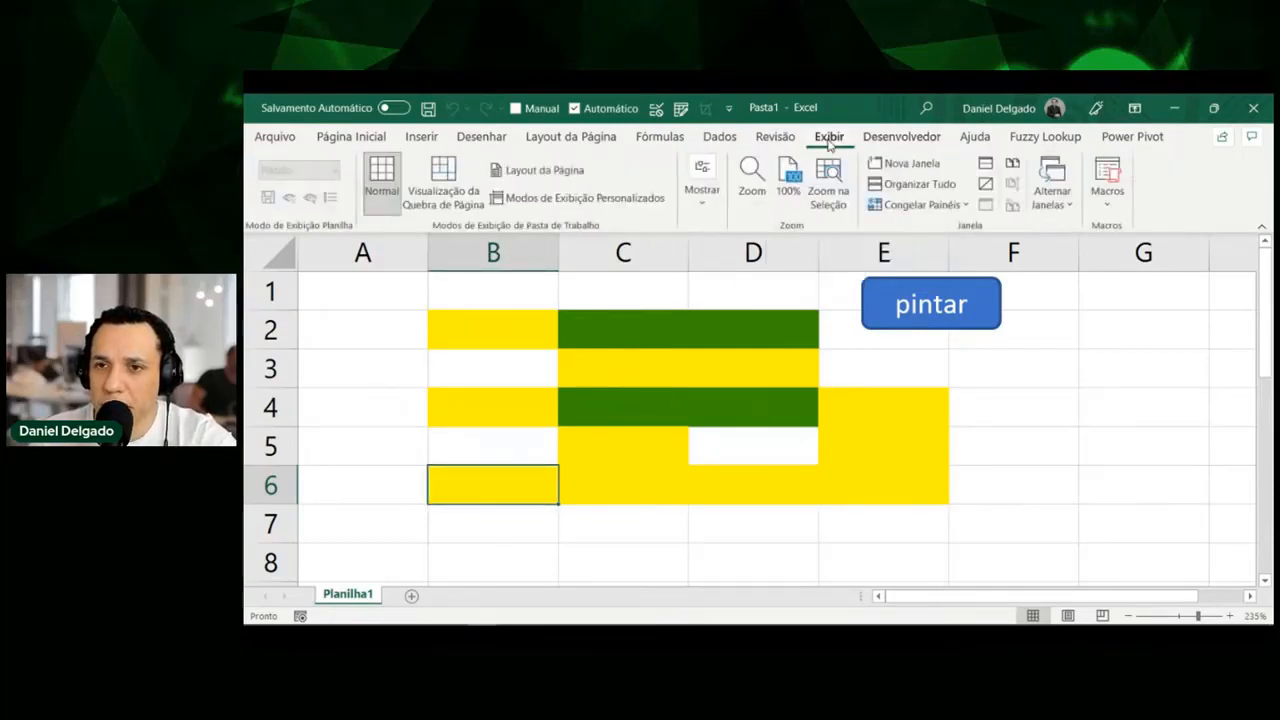
click(1107, 196)
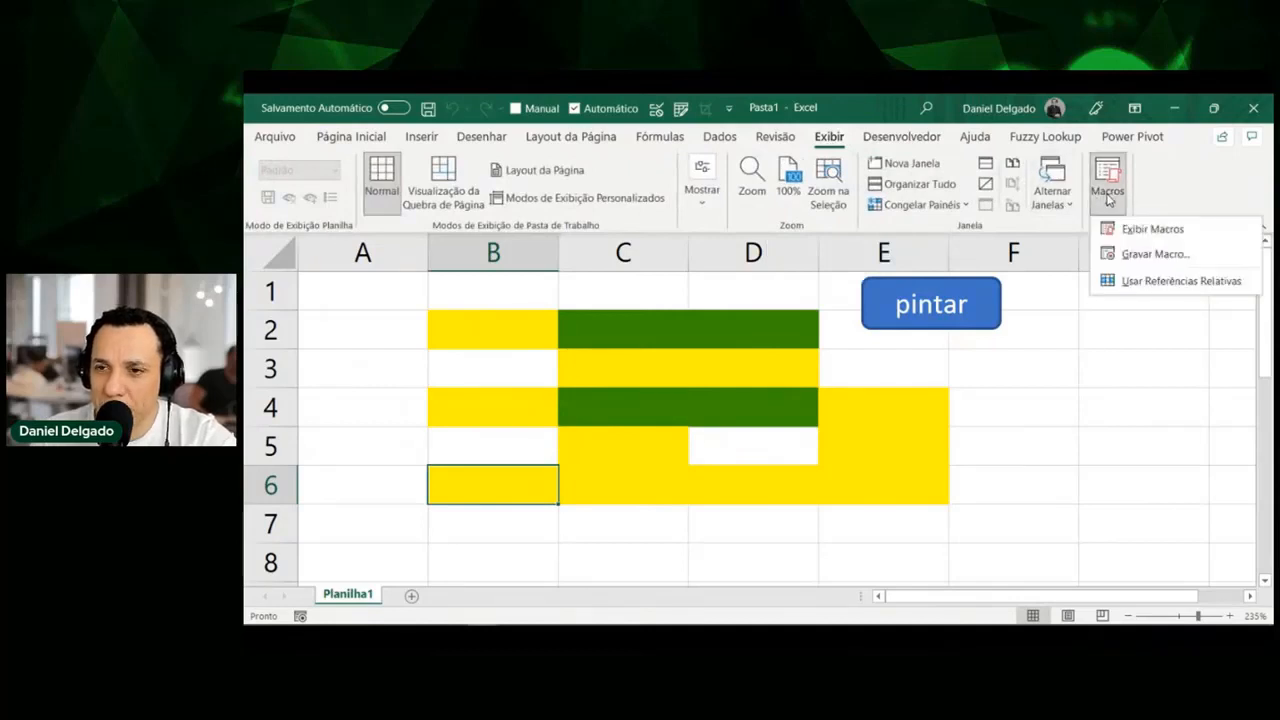
click(1152, 255)
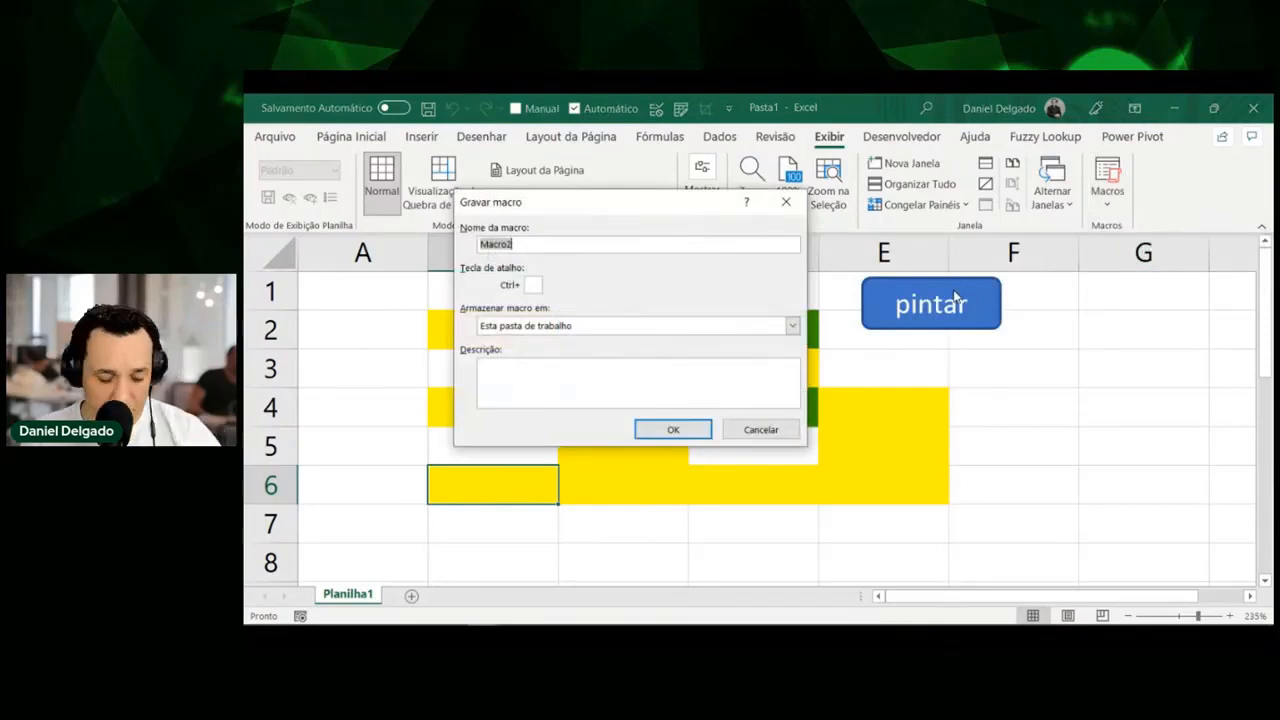
key(Escape)
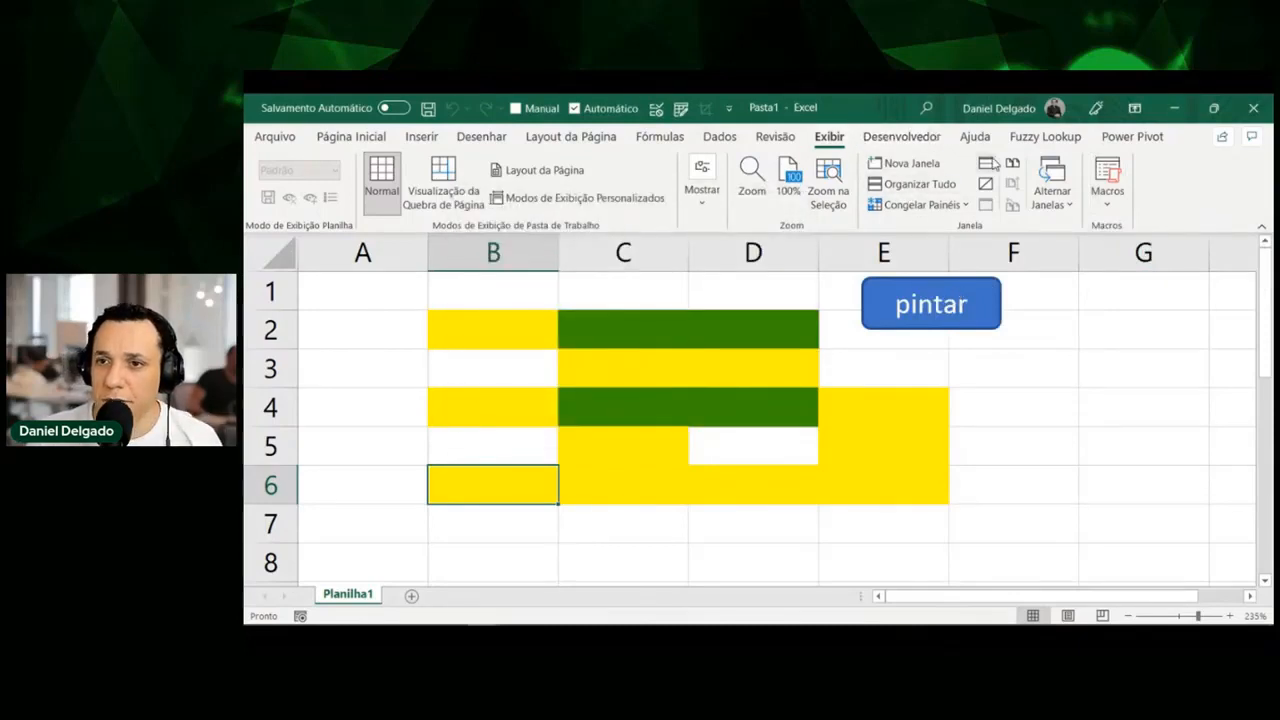
Open the settings for recording a new macro.
click(1107, 195)
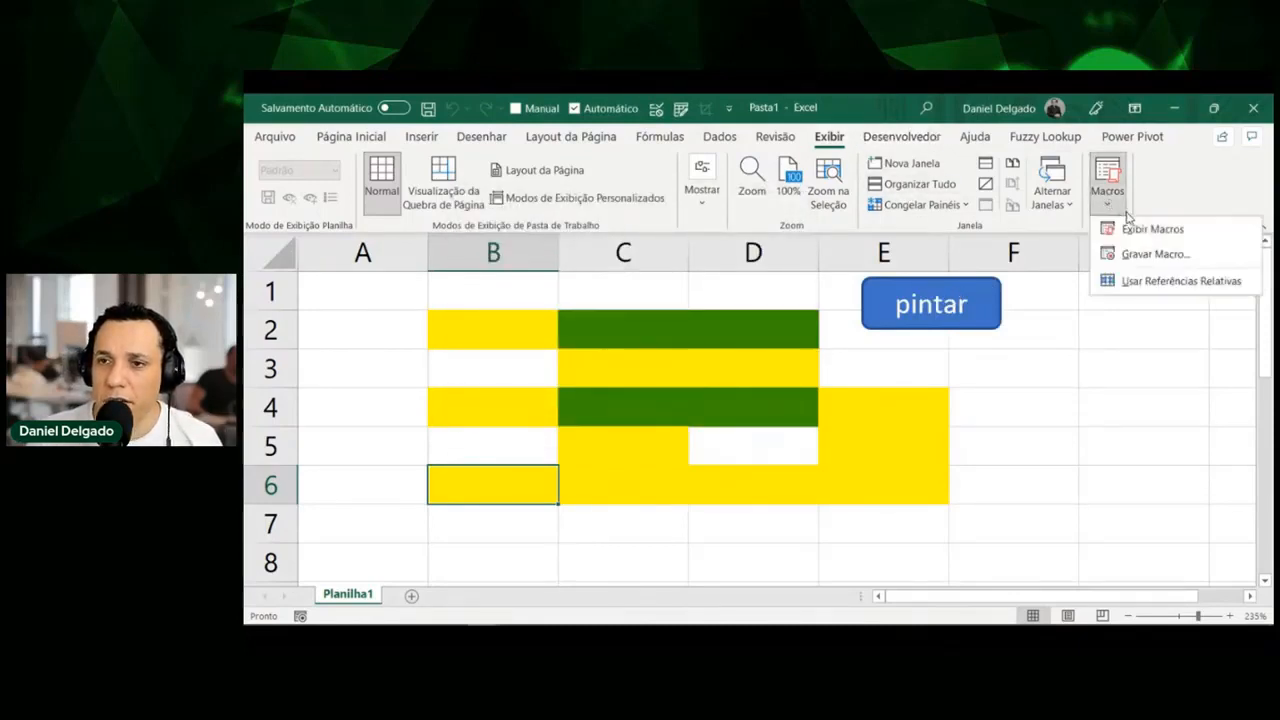
click(1152, 255)
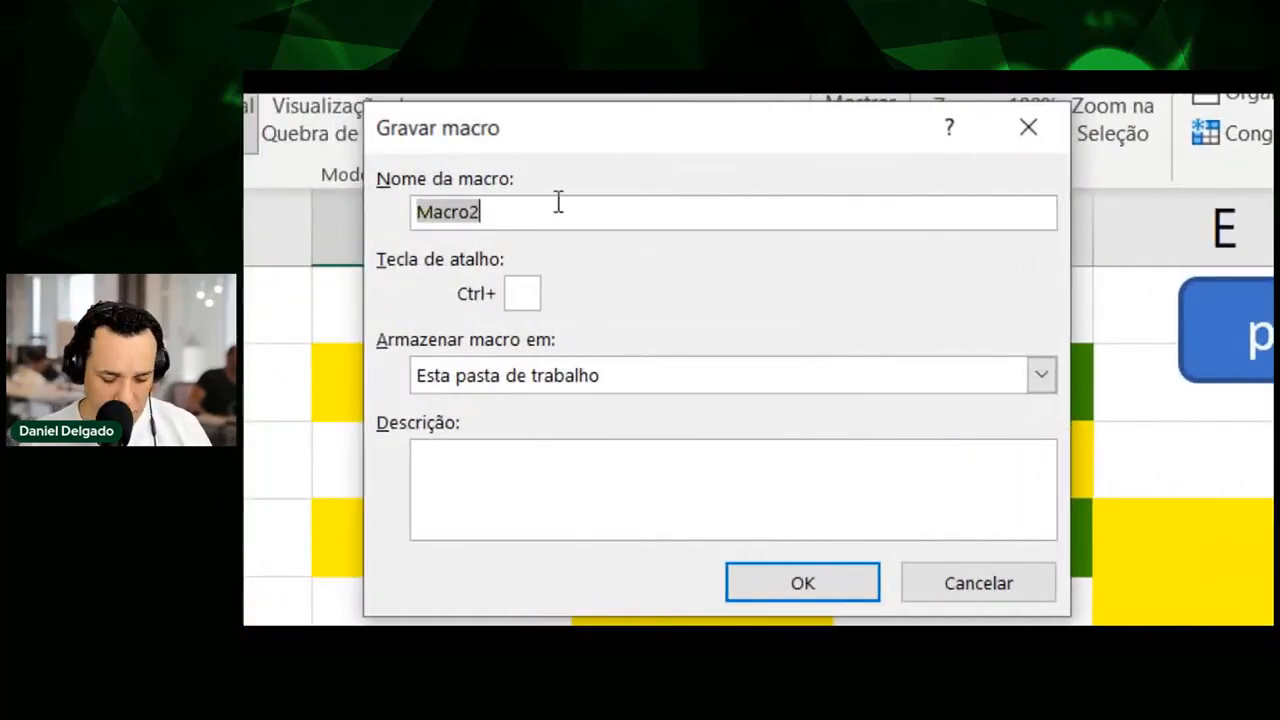
text(atualizartudo)
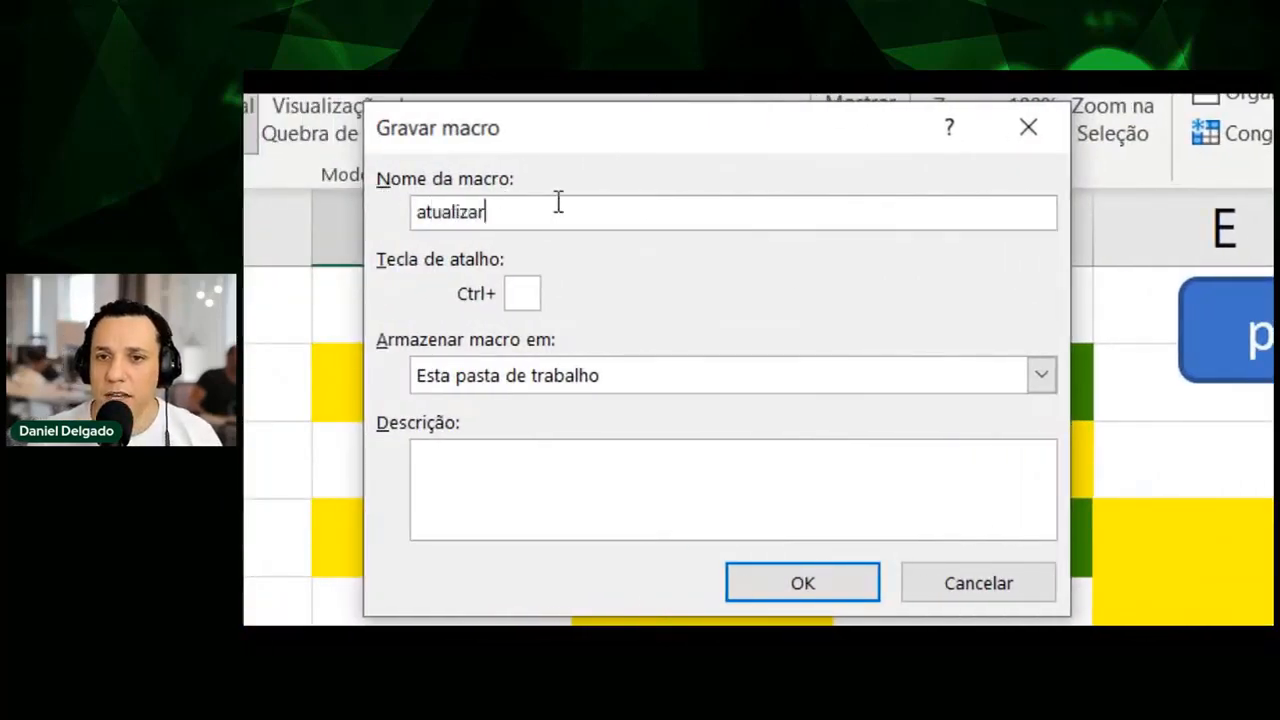
key(BackSpace)
key(BackSpace)
key(BackSpace)
key(BackSpace)
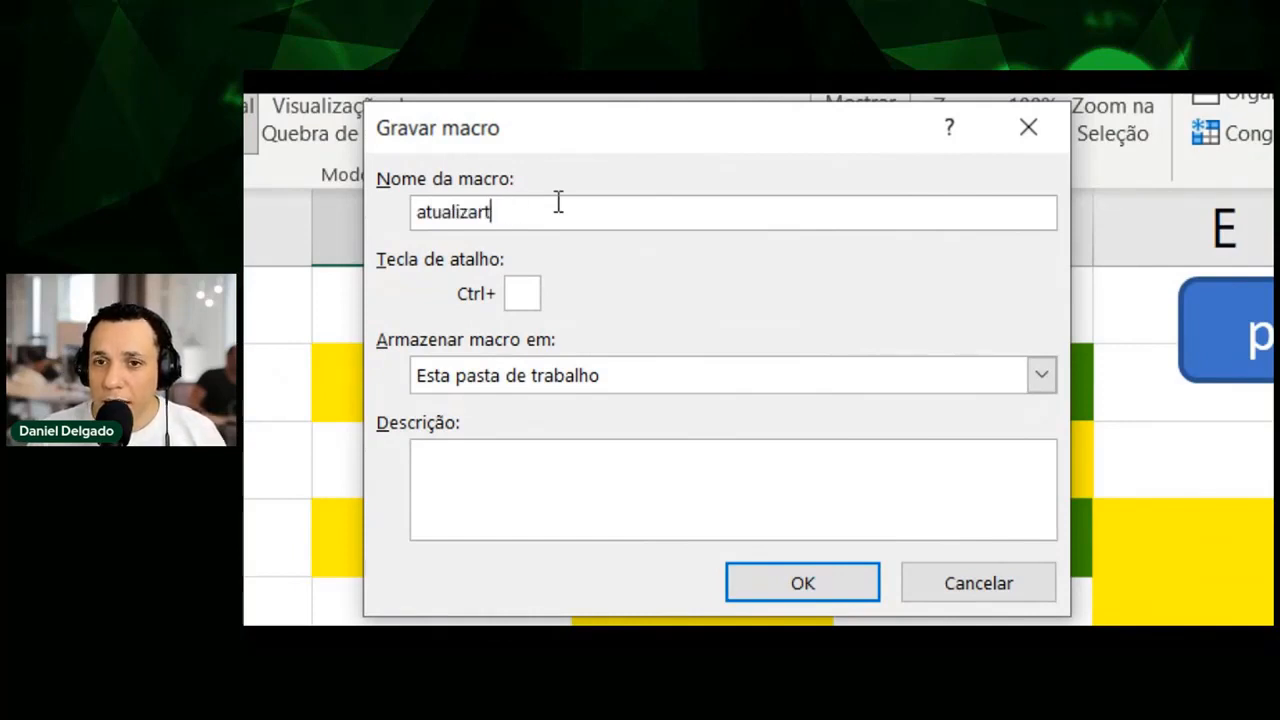
text(tu)
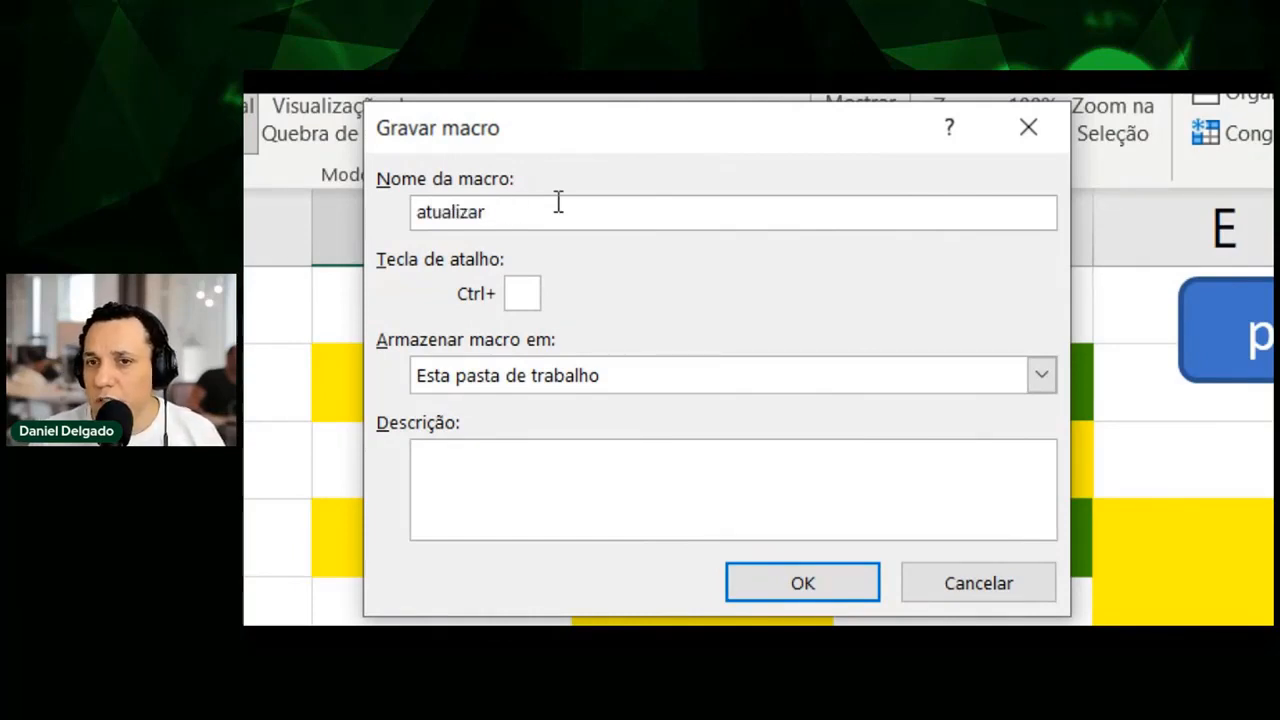
key(BackSpace)
key(BackSpace)
key(BackSpace)
key(BackSpace)
key(BackSpace)
key(BackSpace)
key(BackSpace)
key(BackSpace)
key(BackSpace)
key(BackSpace)
key(BackSpace)
key(BackSpace)
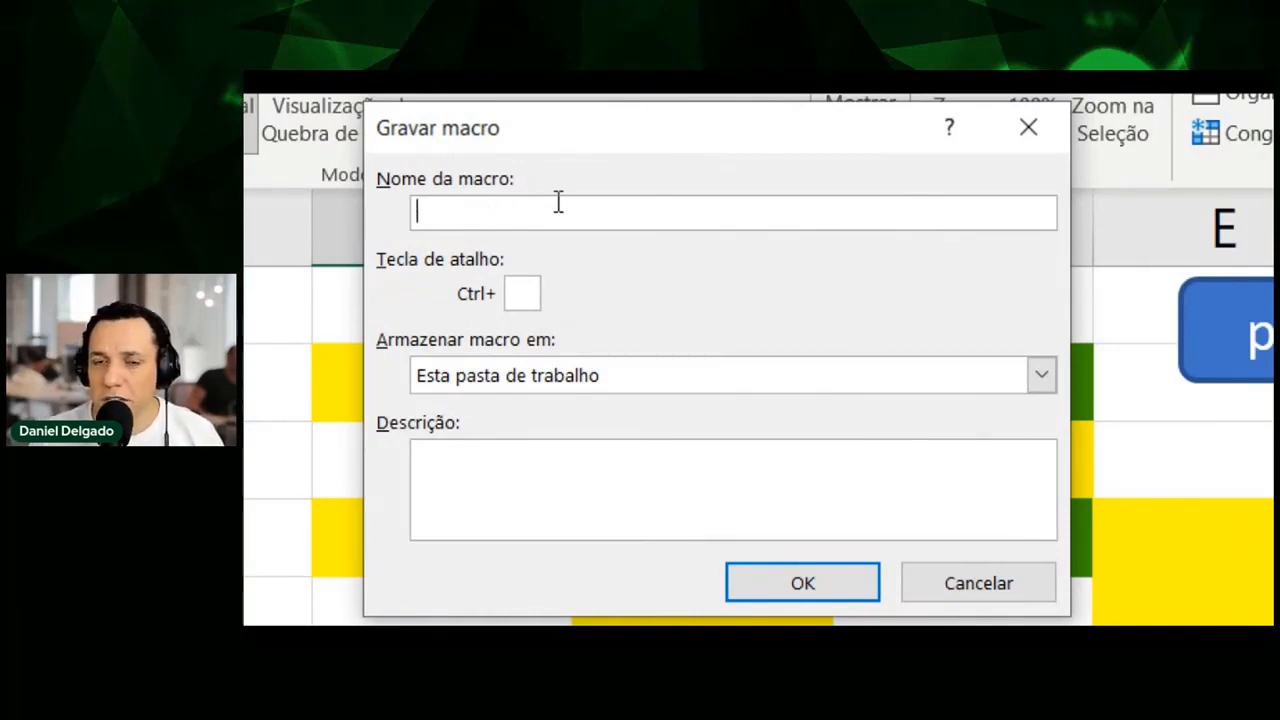
Name the new macro AtualizarTudo, assign it the shortcut Ctrl+Shift+S and start recording.
text(Atualizar)
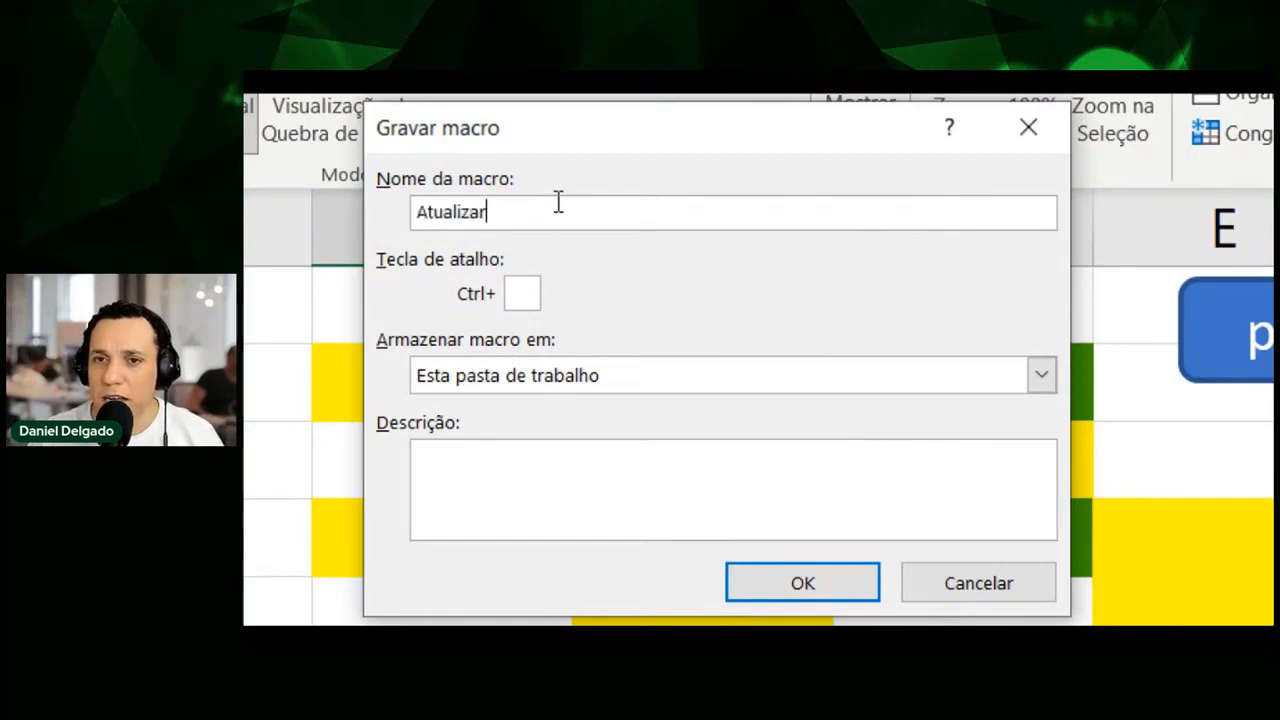
text(Tudo)
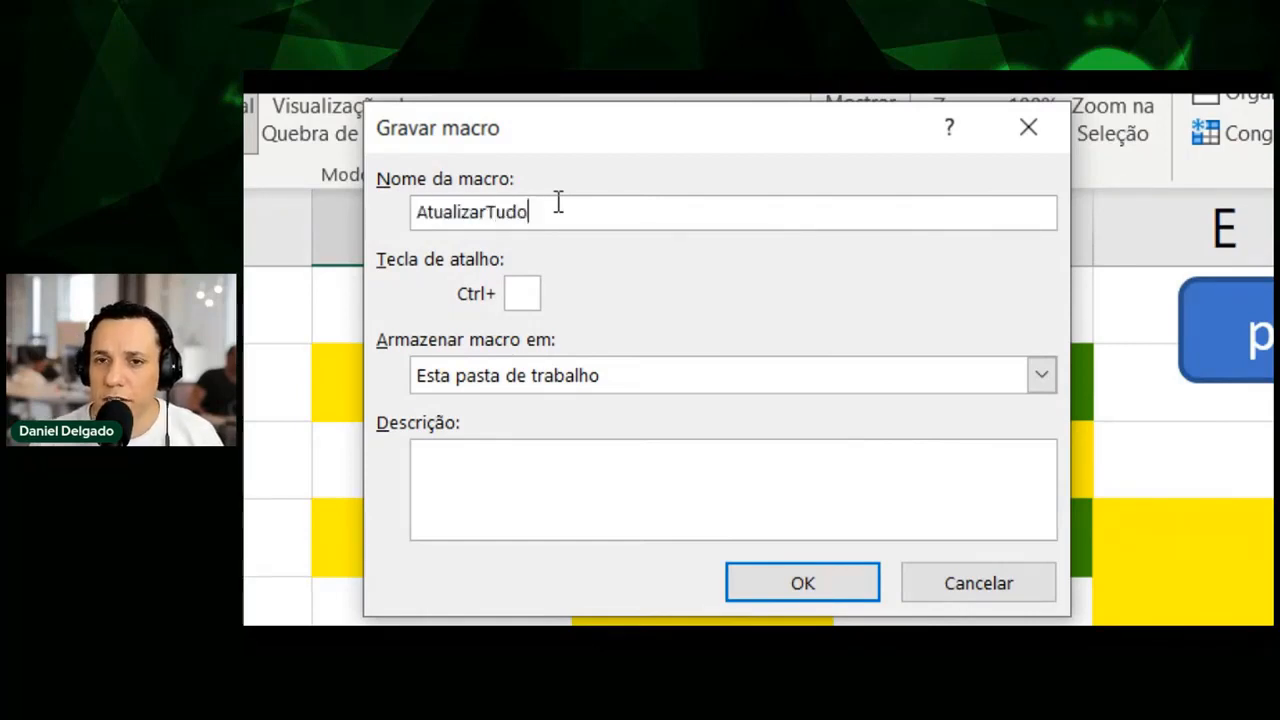
click(520, 292)
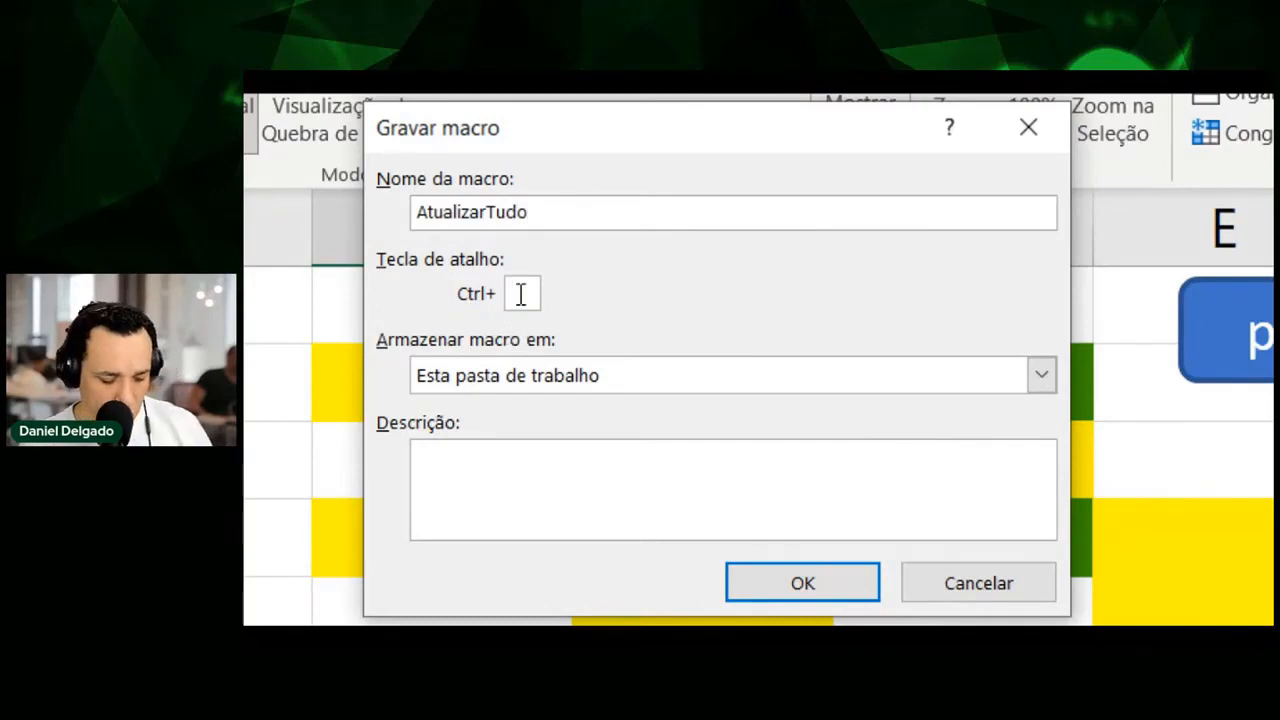
text(S)
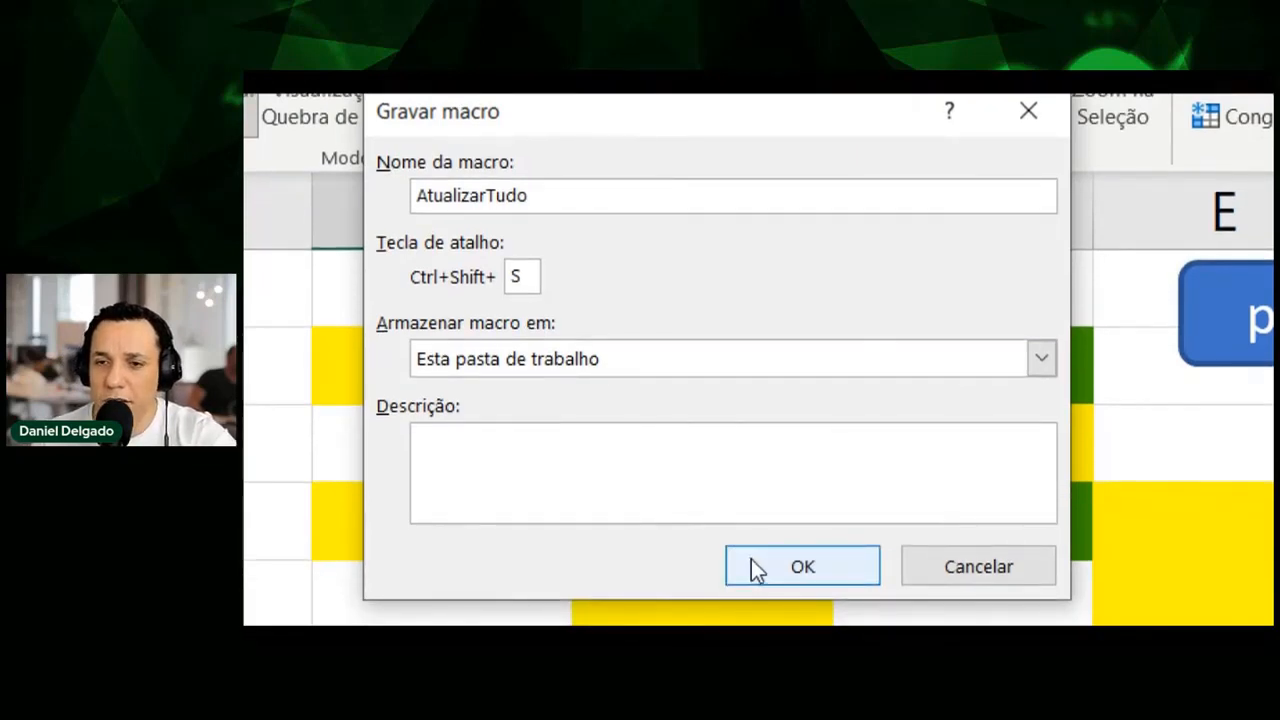
click(753, 562)
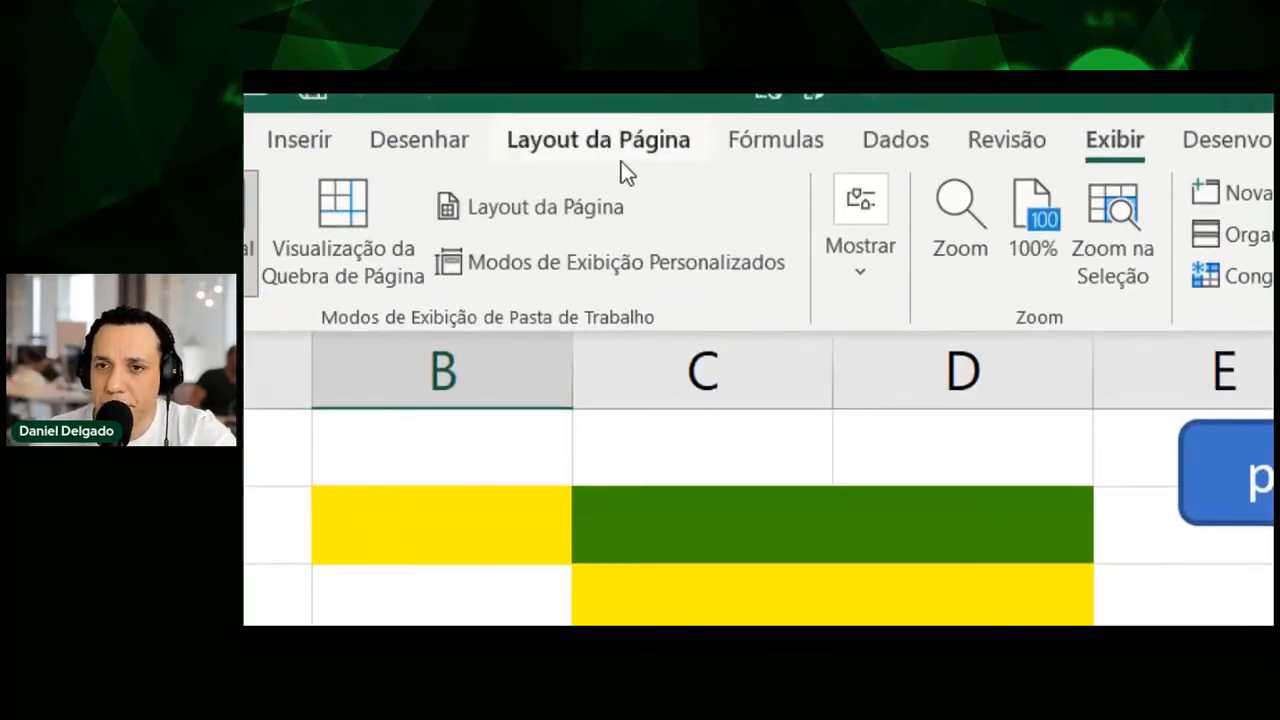
Record a Refresh All of the workbook's data in the AtualizarTudo macro and stop the recording.
click(920, 142)
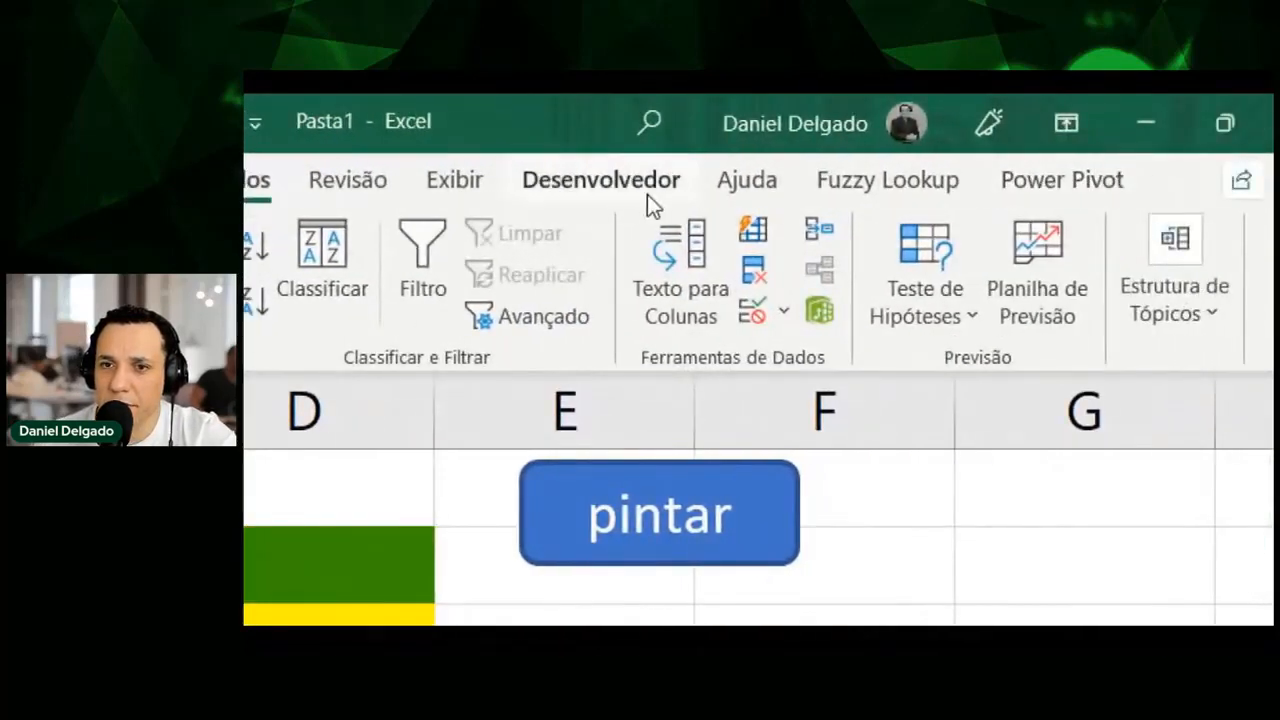
click(609, 190)
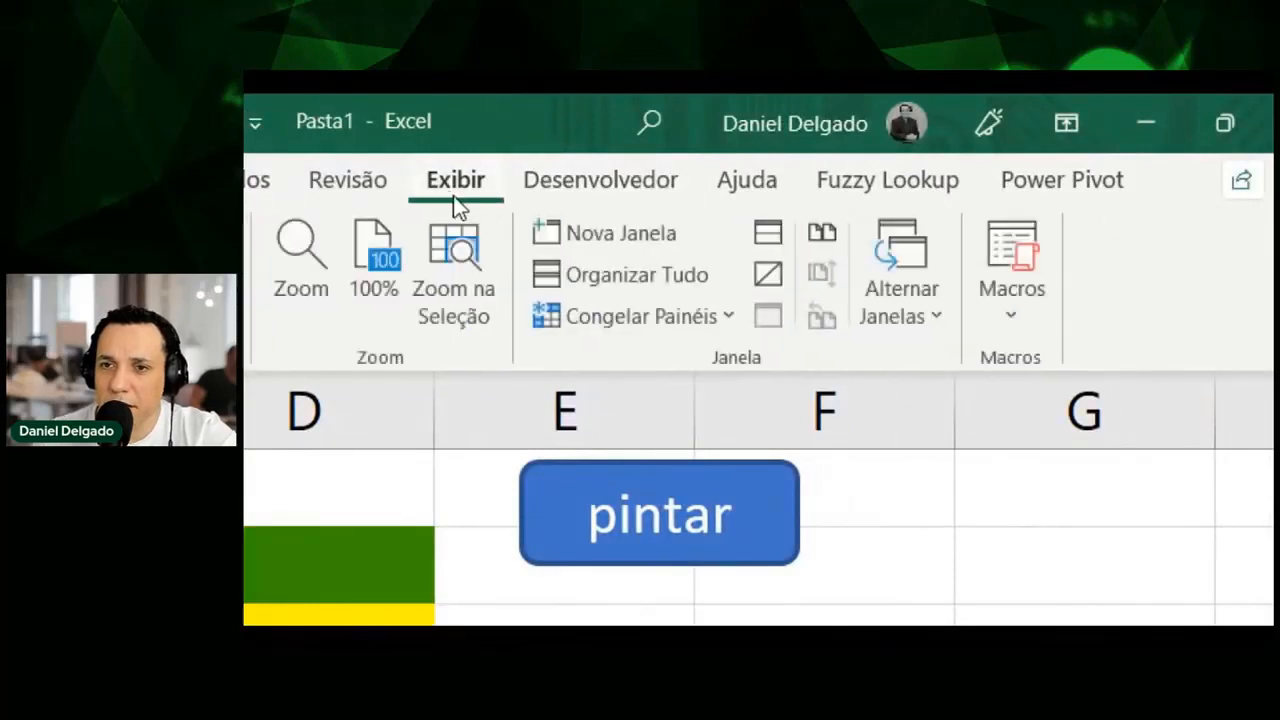
click(985, 304)
click(1046, 410)
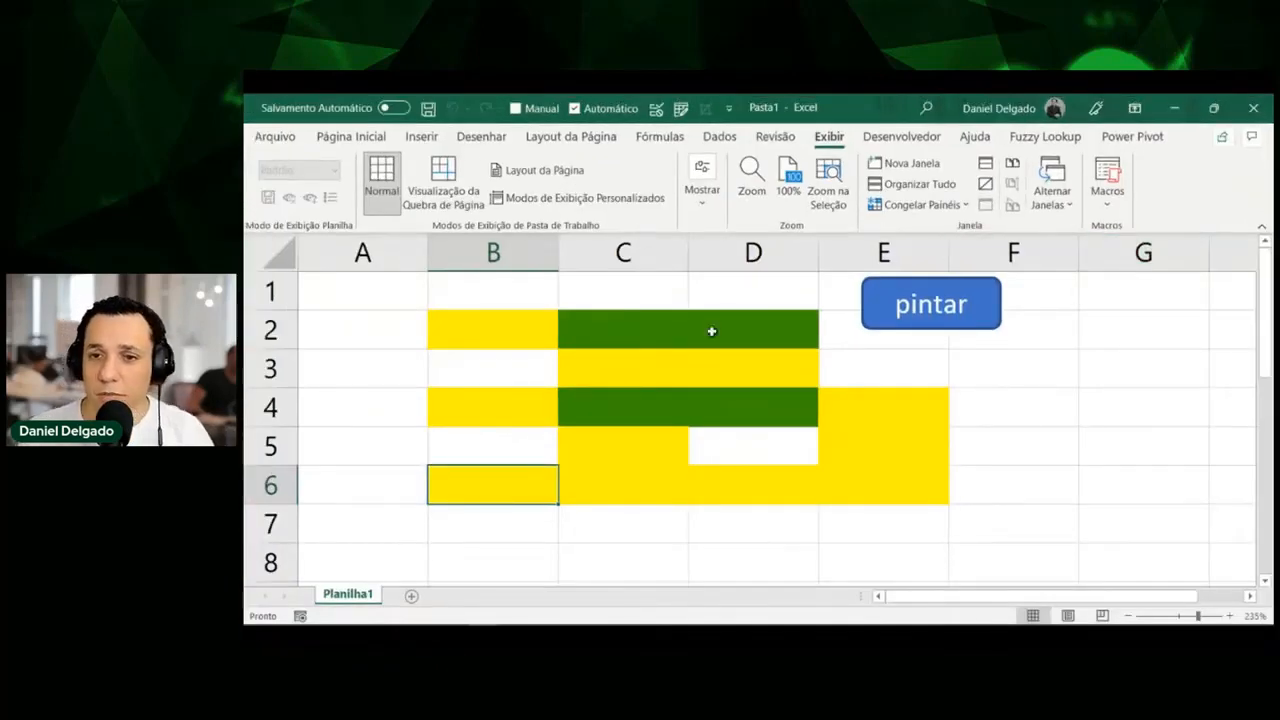
Select cell D3 and switch between the worksheet and the Visual Basic editor twice, returning to the worksheet.
click(696, 357)
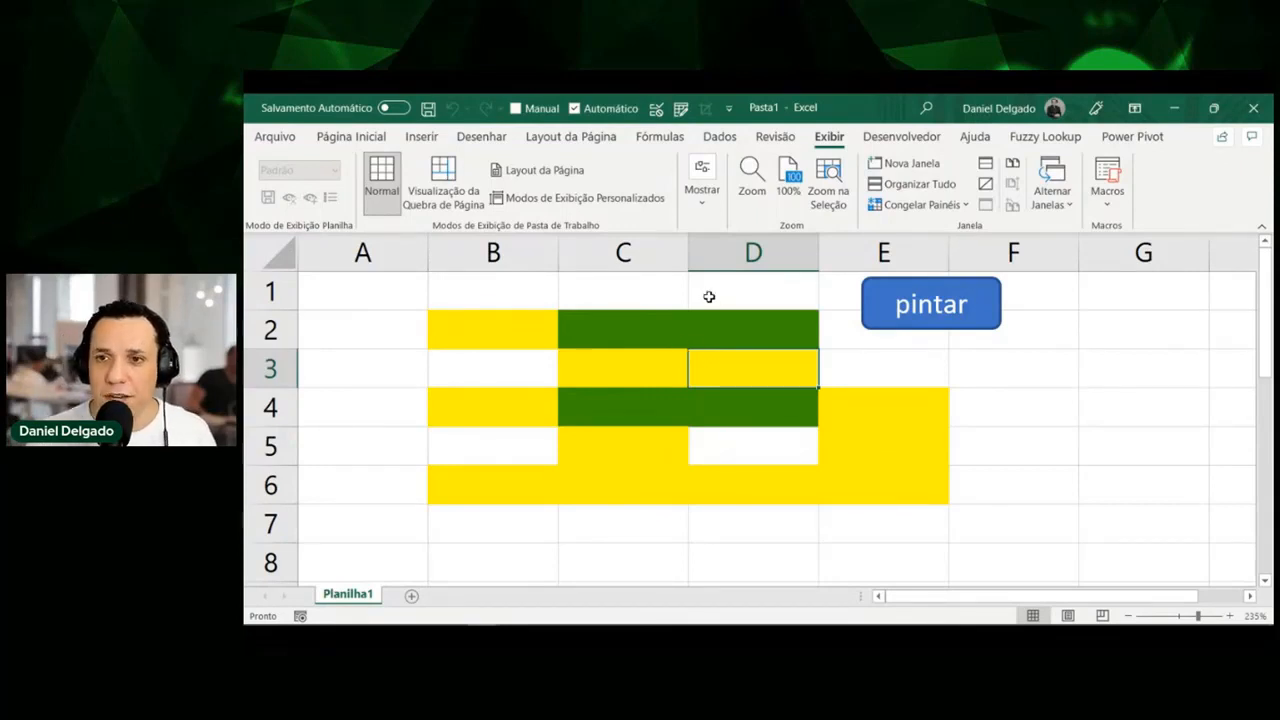
key(ctrl+shift+a)
key(alt+F11)
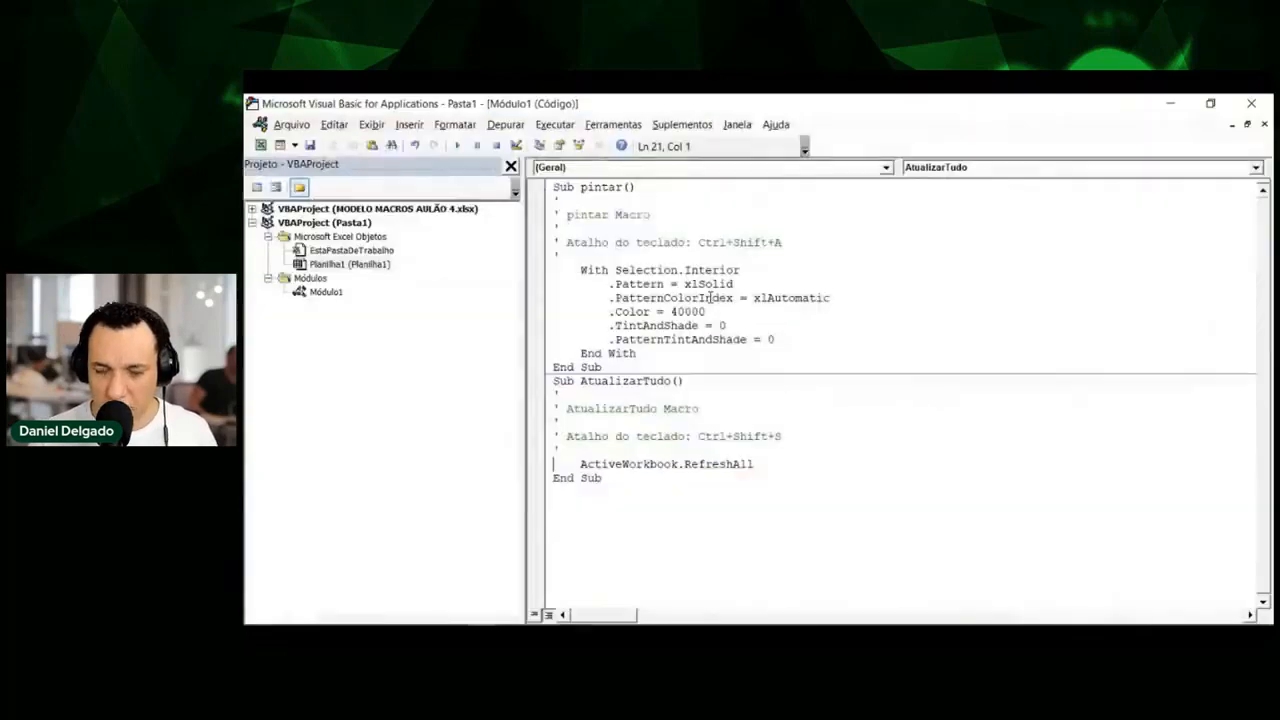
key(alt+F11)
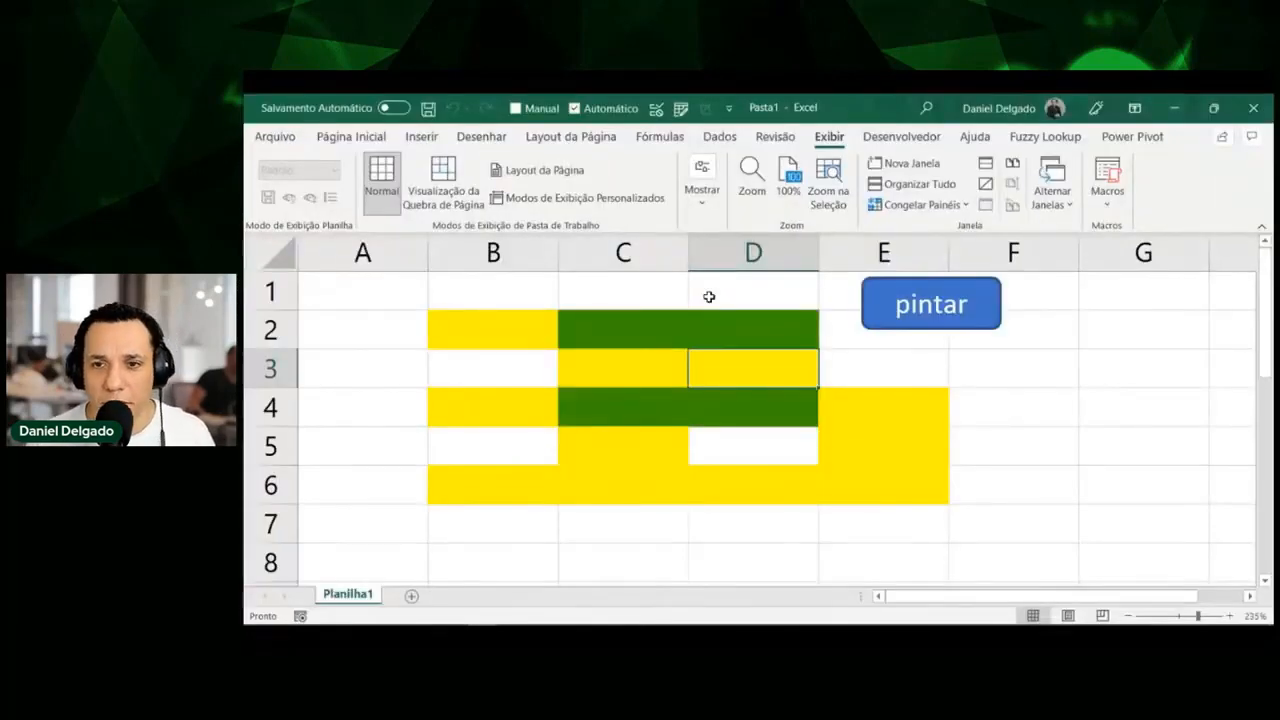
key(alt+F11)
key(alt+F11)
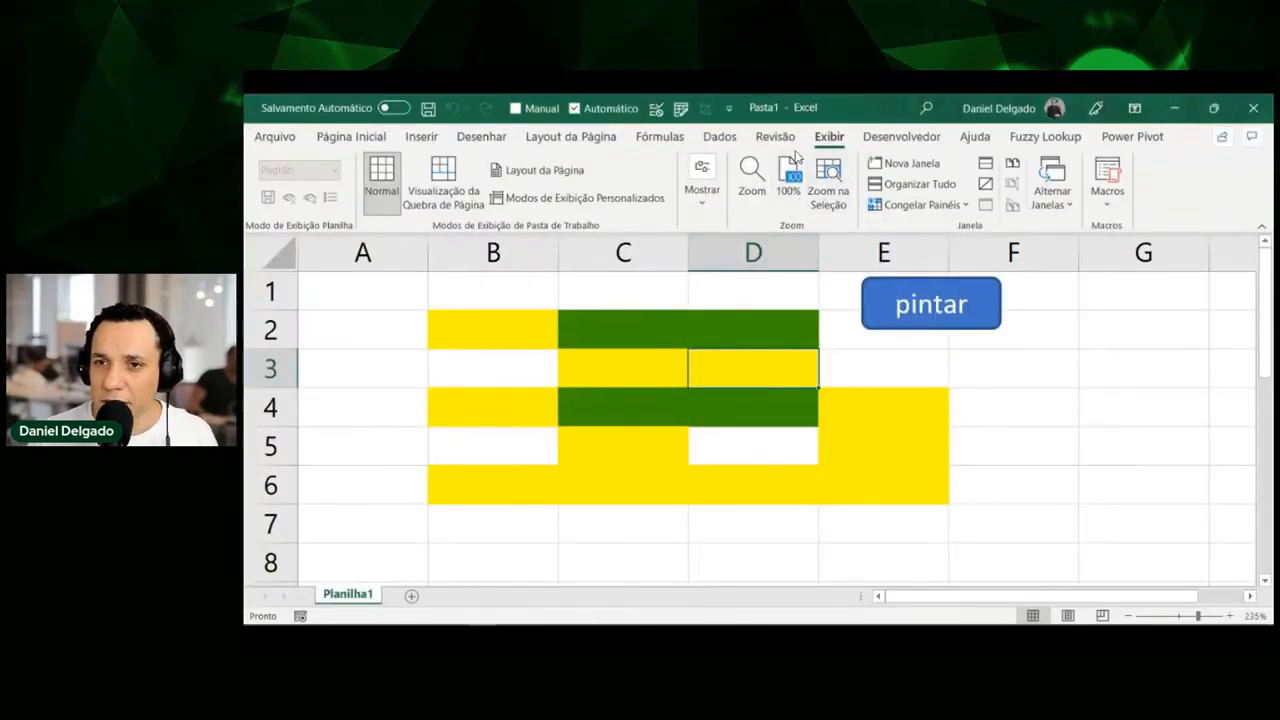
Open the Visual Basic editor and show the code of Módulo1 in the Pasta1 project.
click(874, 137)
click(268, 180)
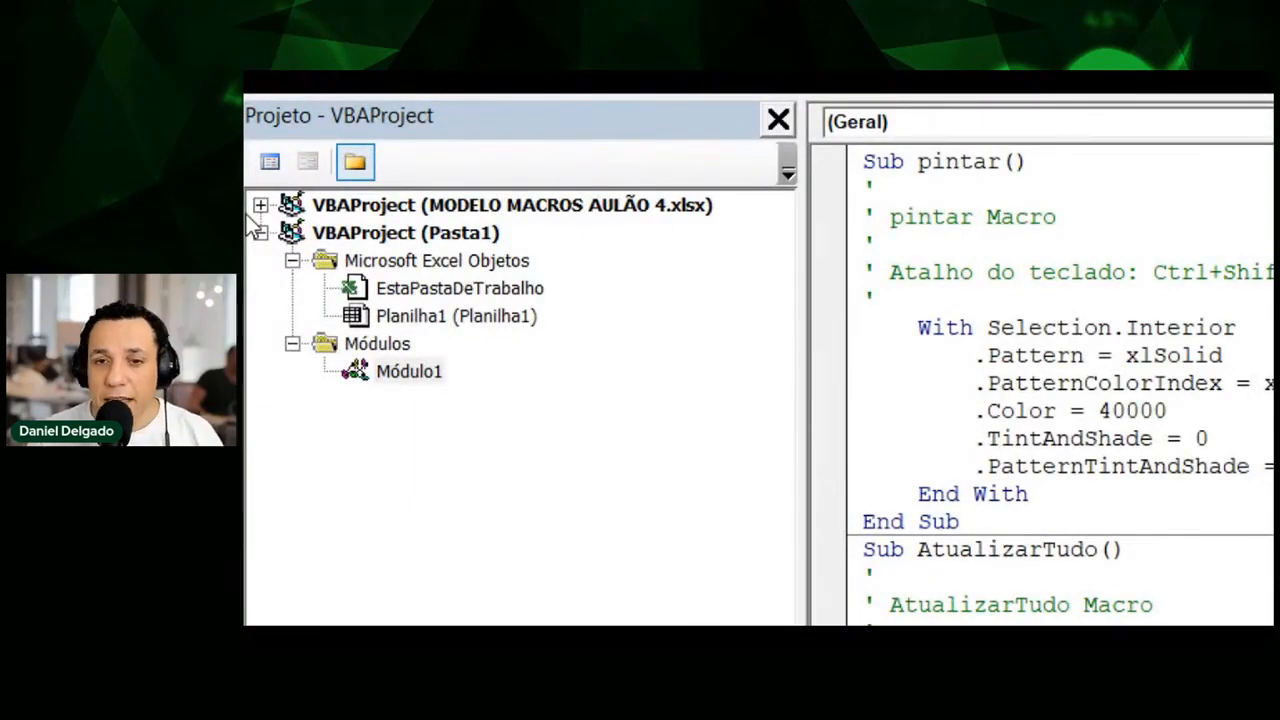
click(411, 378)
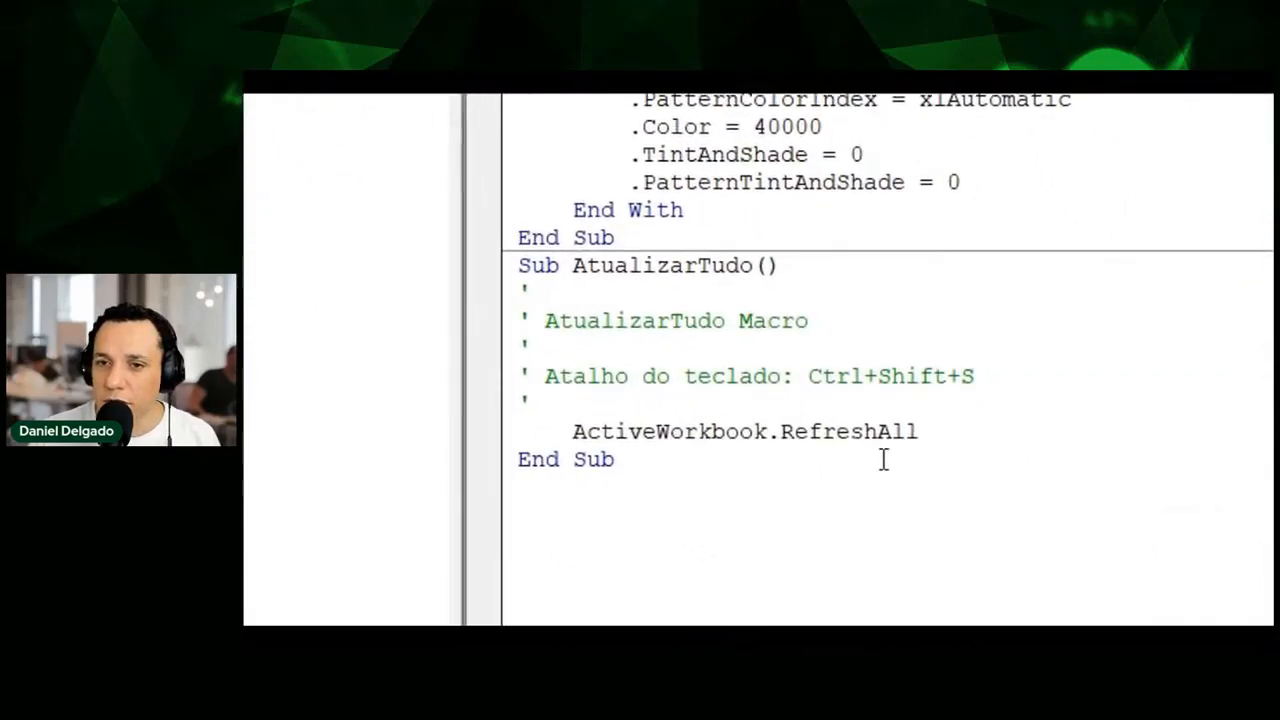
Examine the ActiveWorkbook.RefreshAll line of the AtualizarTudo macro, looking at its object and its method separately.
double_click(610, 432)
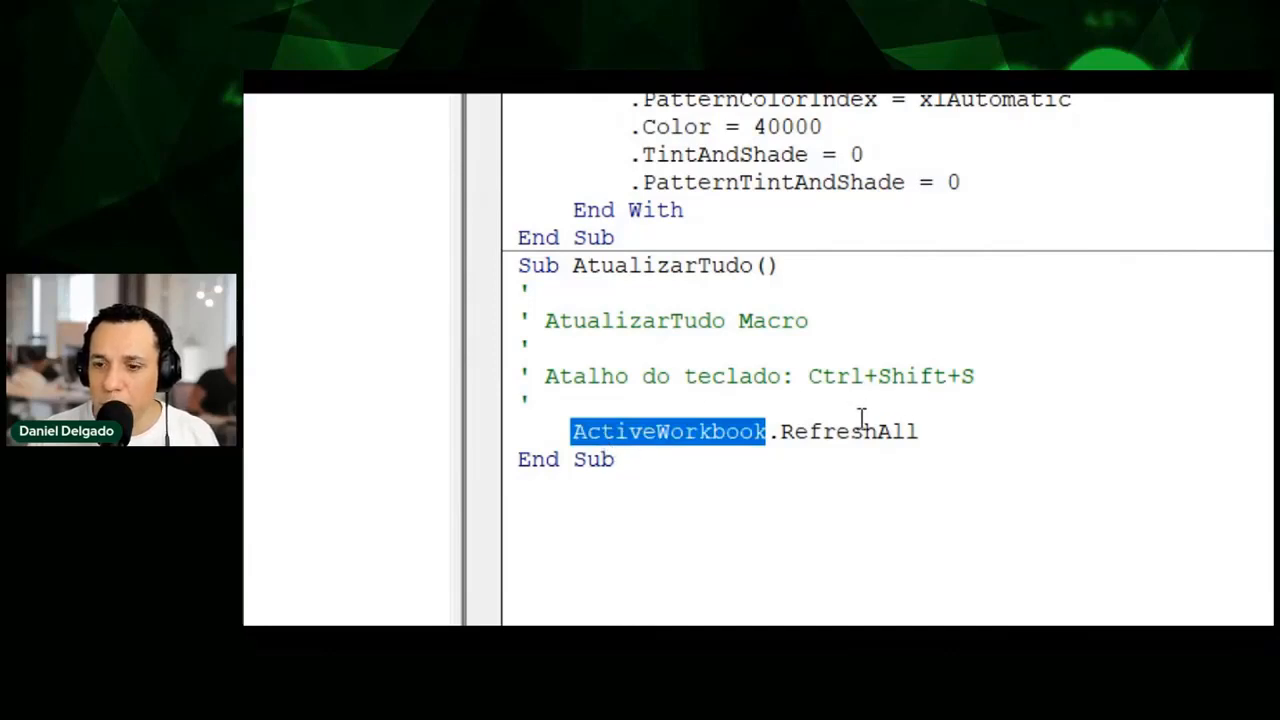
drag(918, 432, 590, 424)
double_click(730, 440)
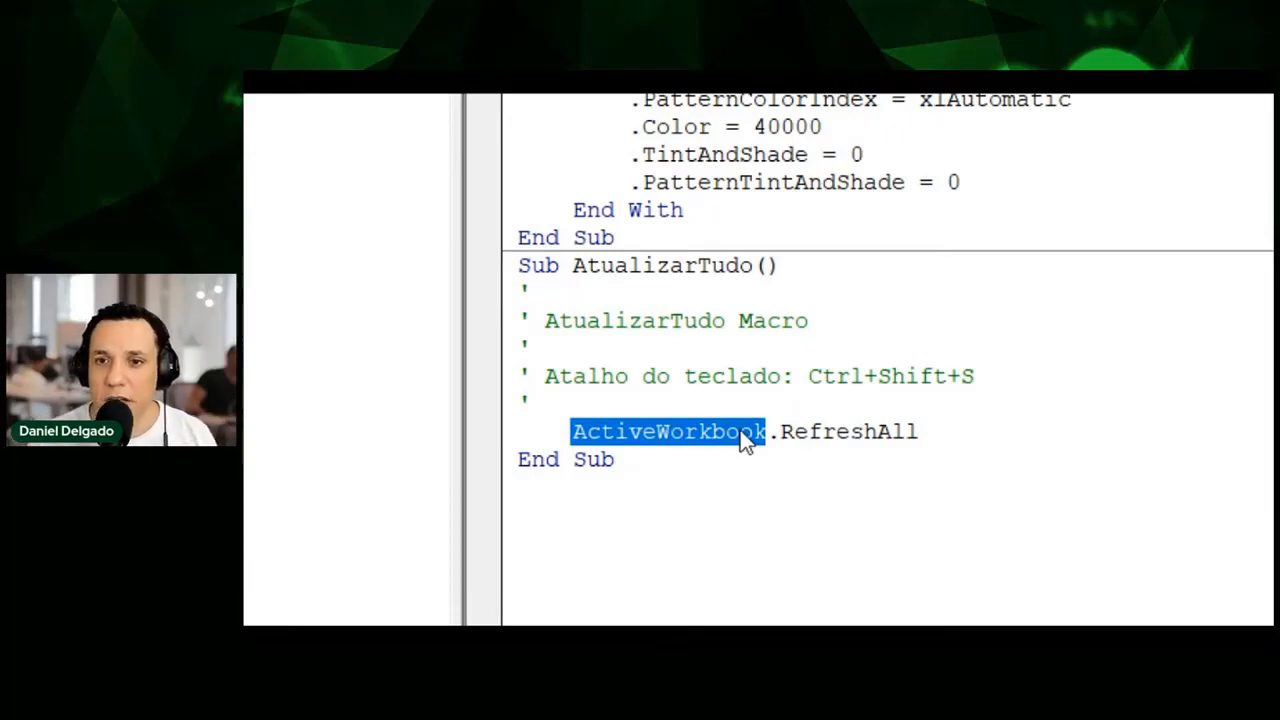
click(648, 431)
drag(655, 431, 578, 440)
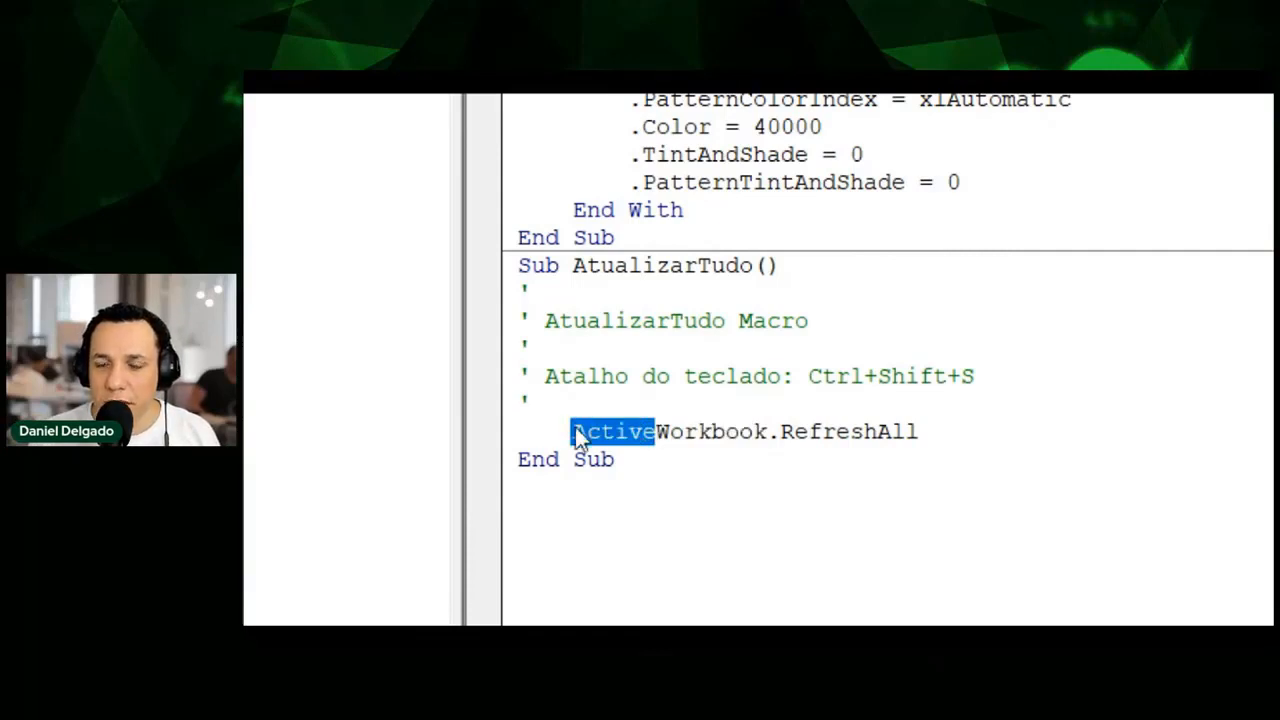
click(711, 431)
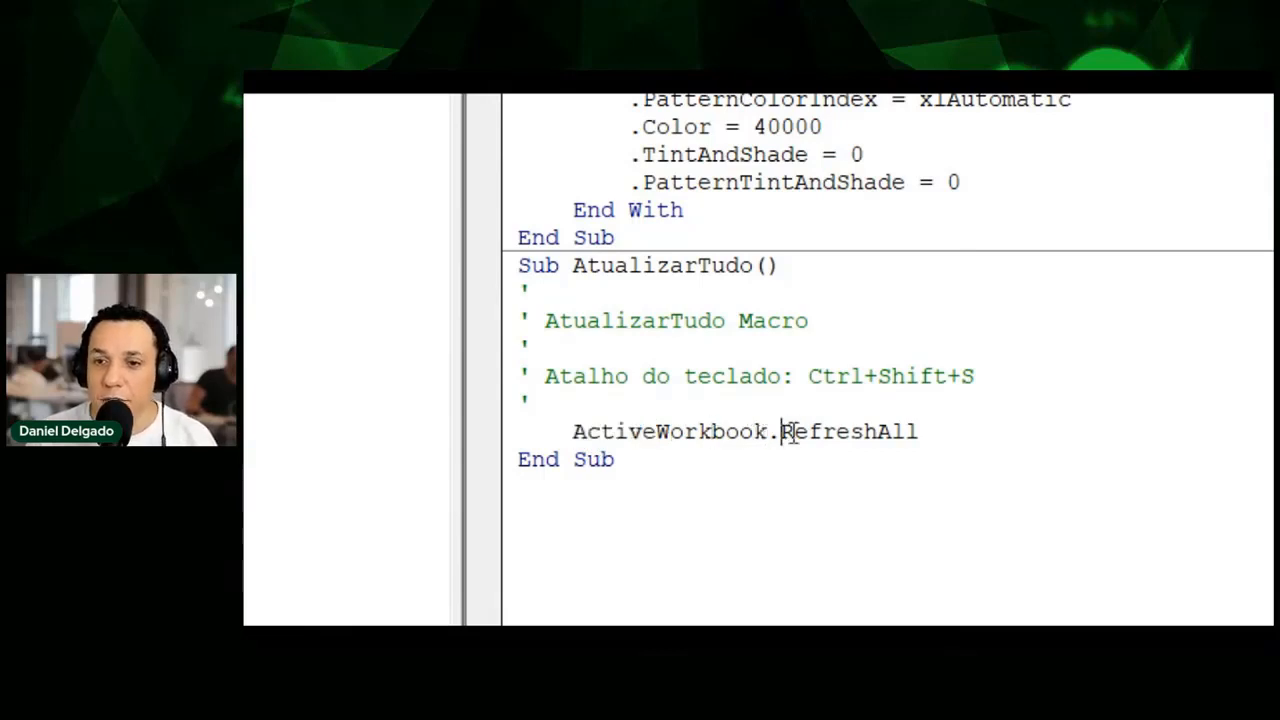
drag(781, 431, 954, 424)
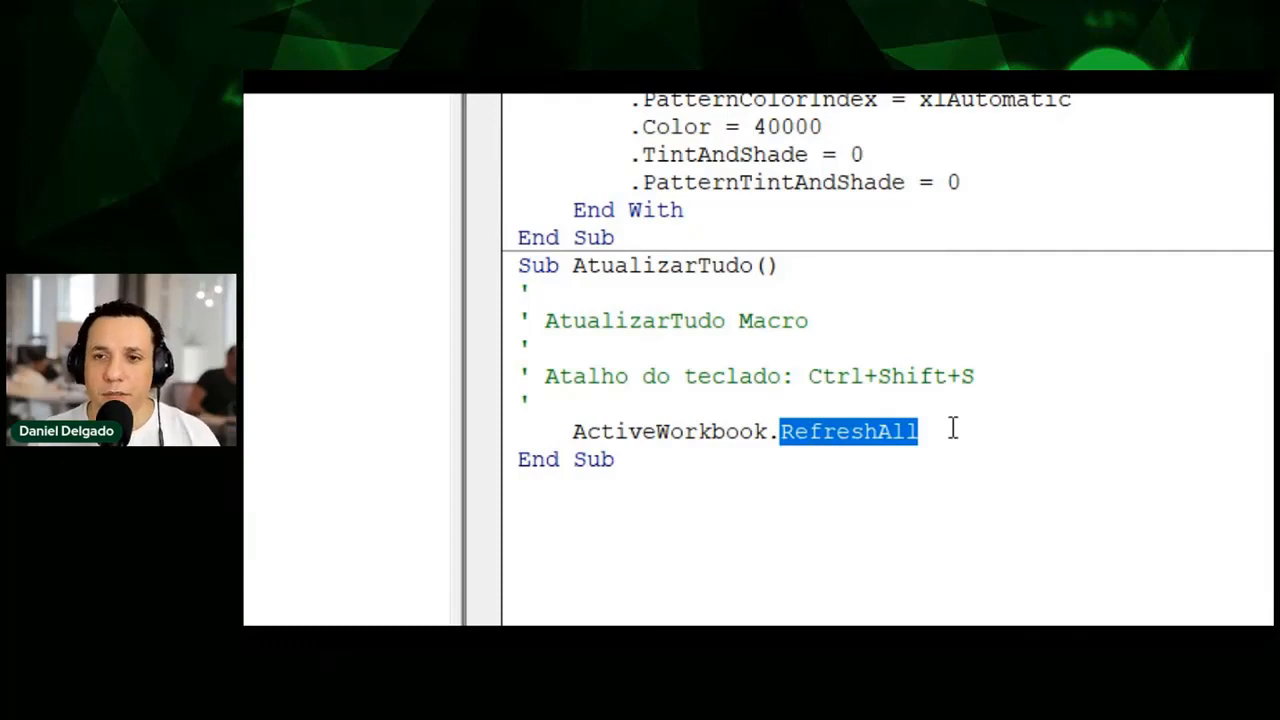
scroll(941, 161, up, 1)
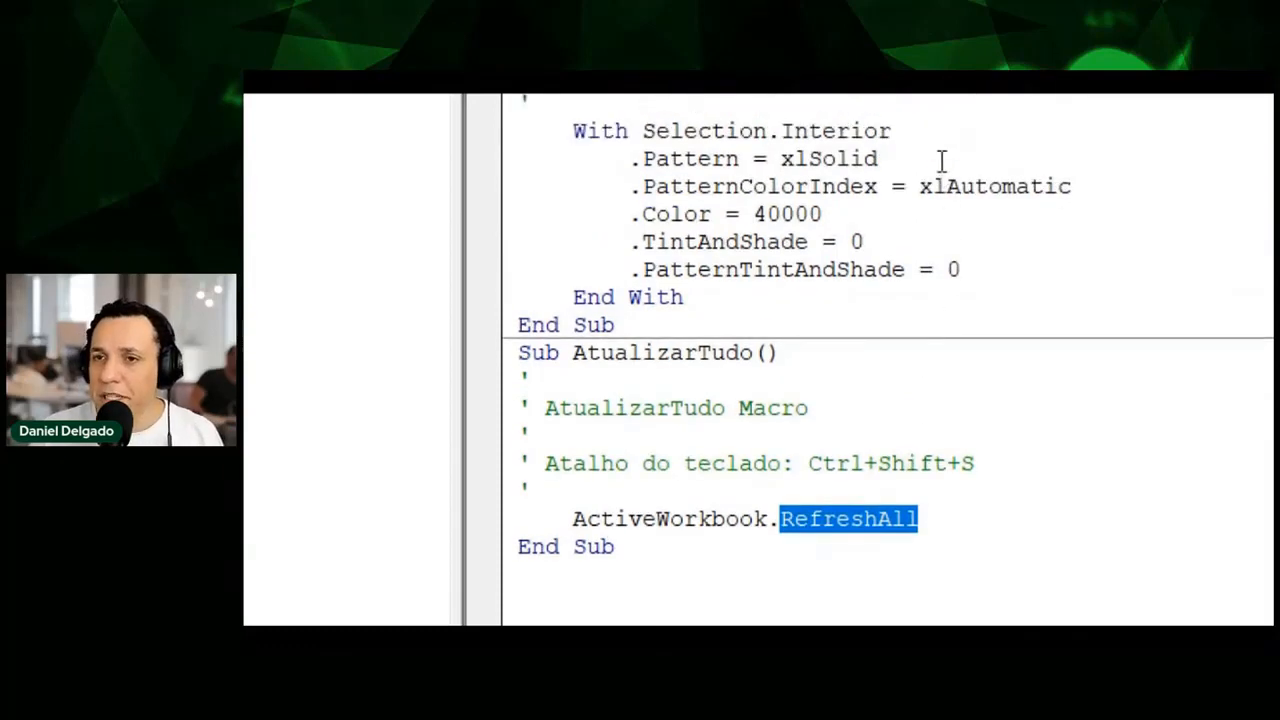
click(910, 161)
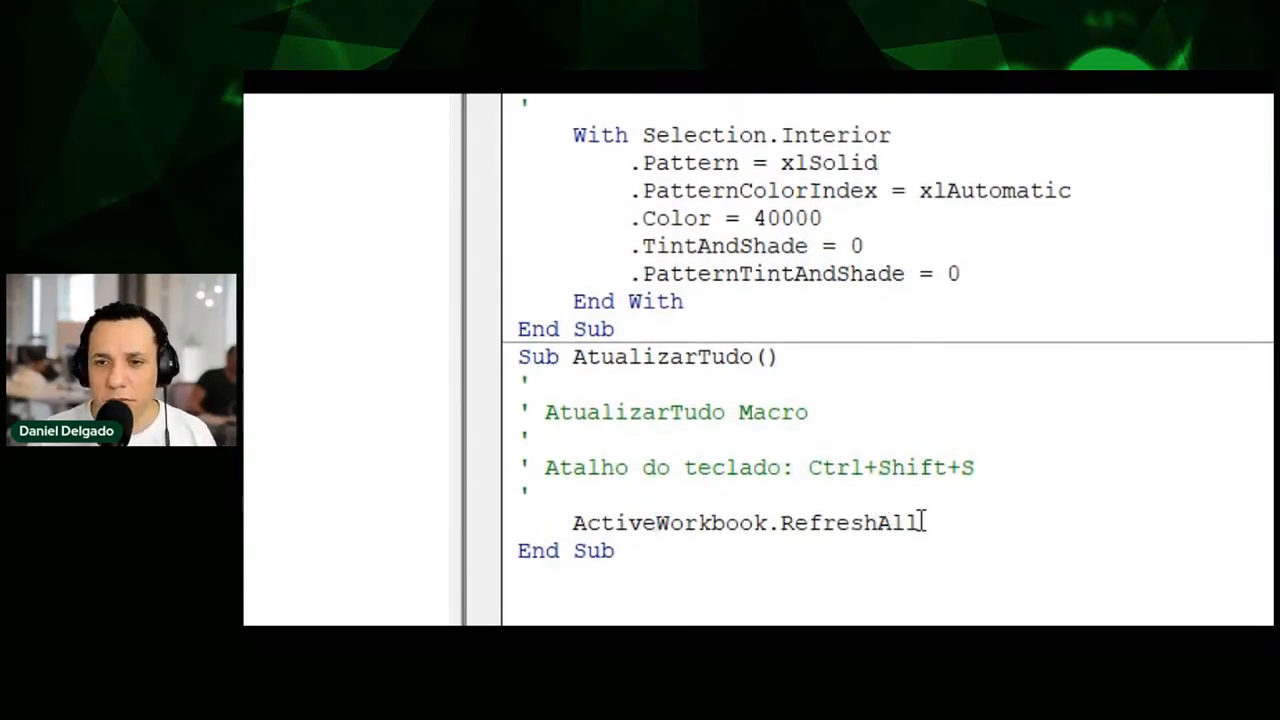
Copy the ActiveWorkbook.RefreshAll line from AtualizarTudo into the pintar macro, between End With and End Sub, with blank lines around it.
drag(925, 521, 522, 522)
key(ctrl+c)
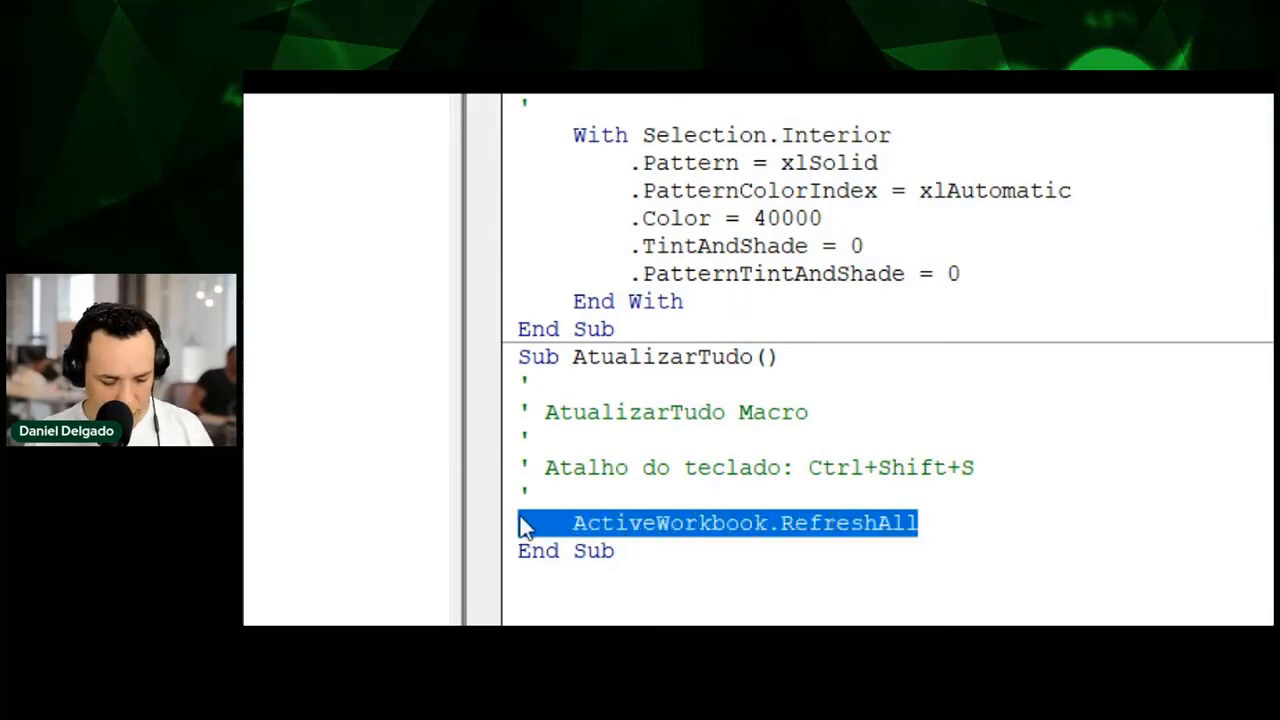
click(729, 301)
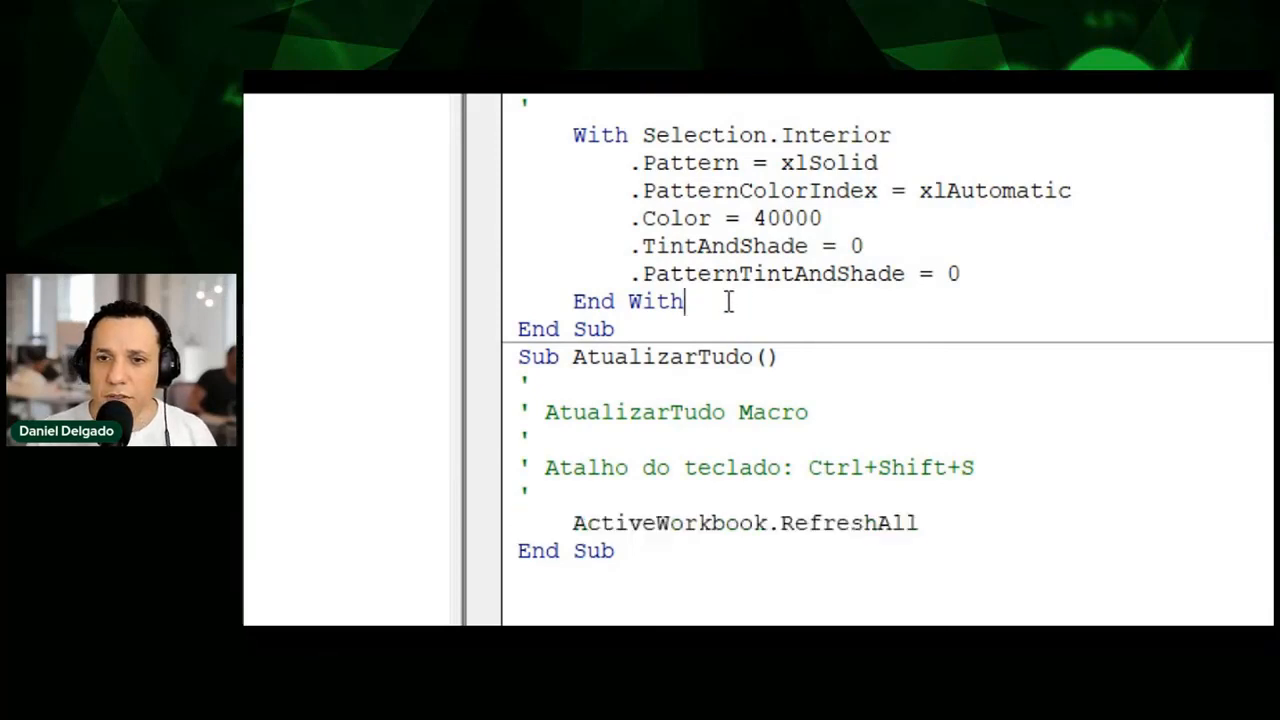
scroll(555, 160, up, 1)
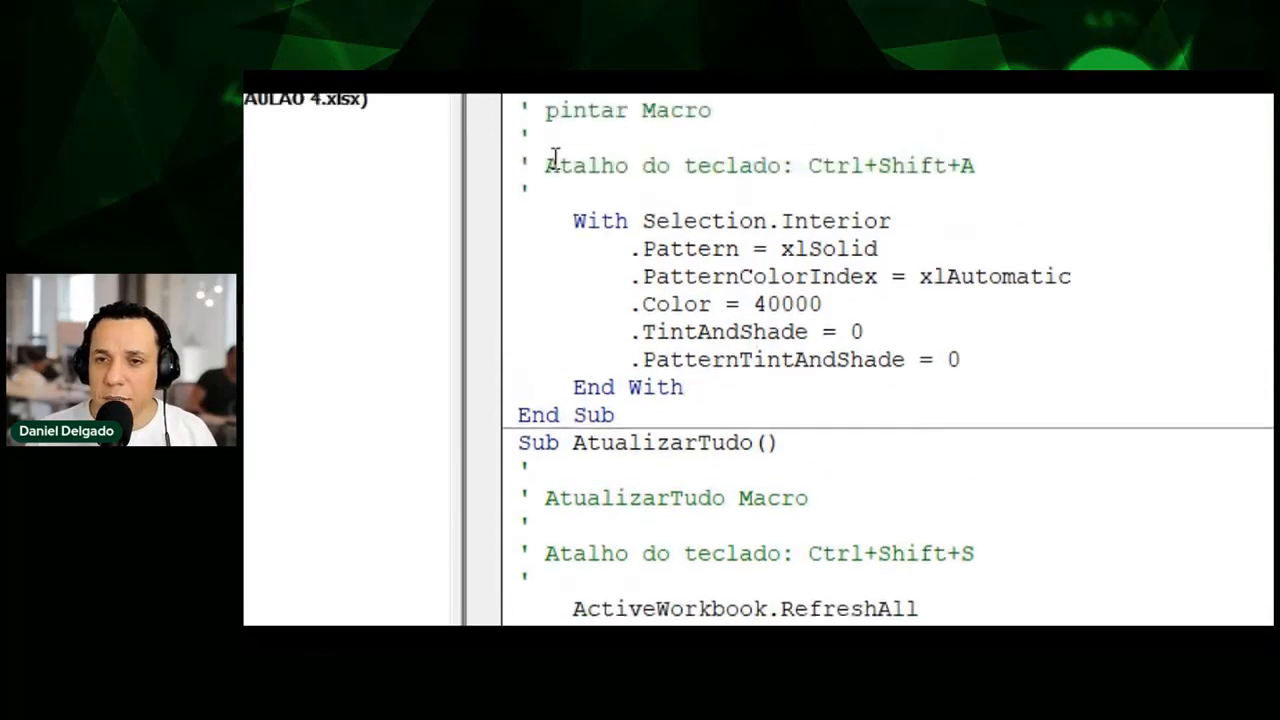
click(519, 413)
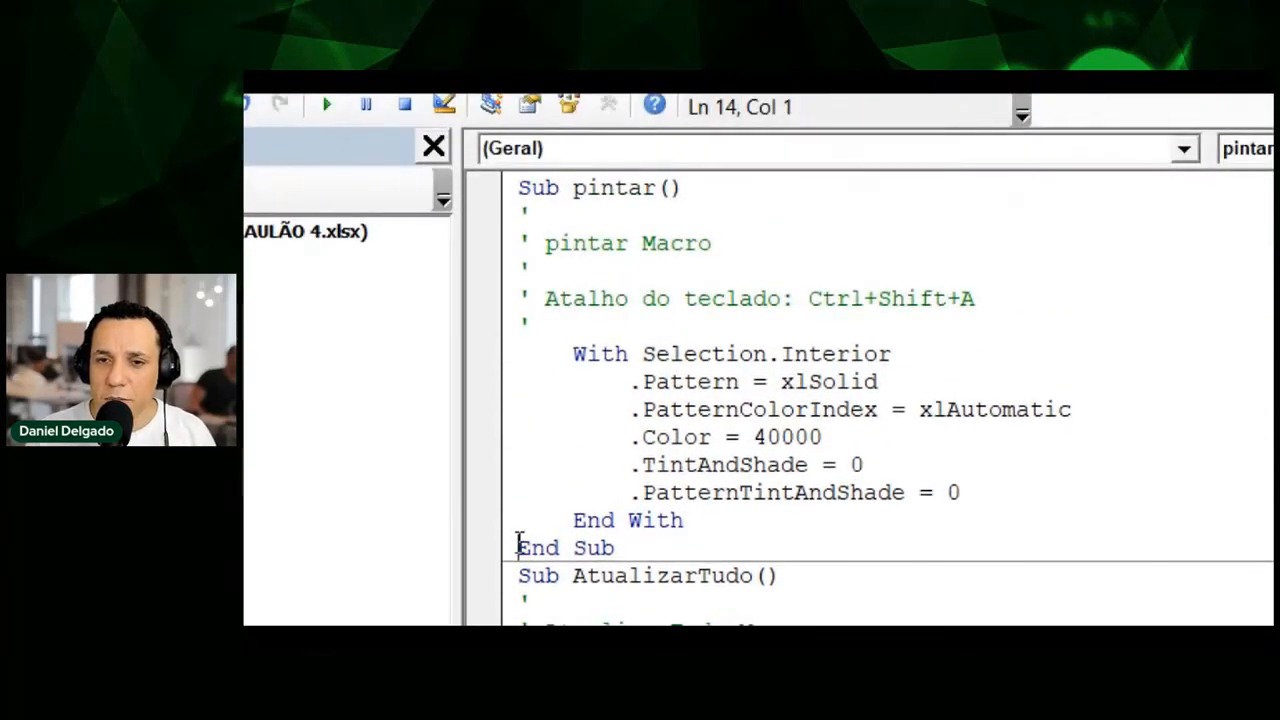
key(Return)
key(Return)
key(Return)
key(Return)
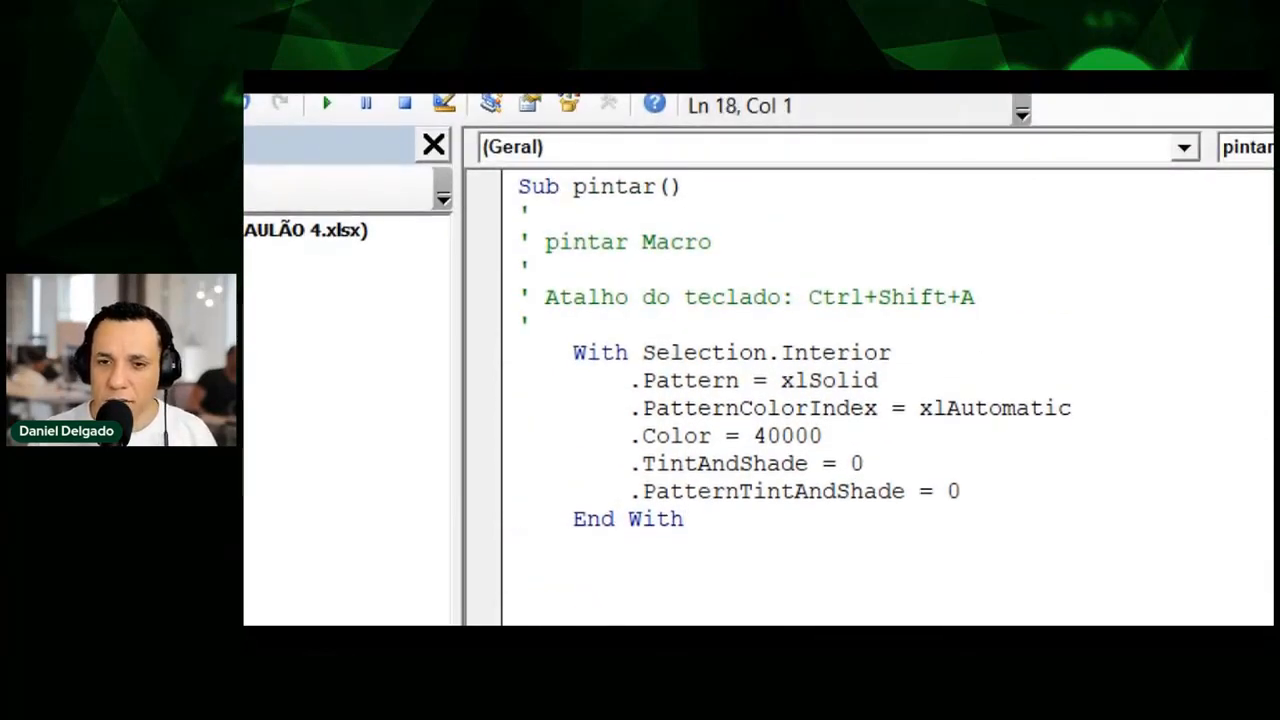
key(Up)
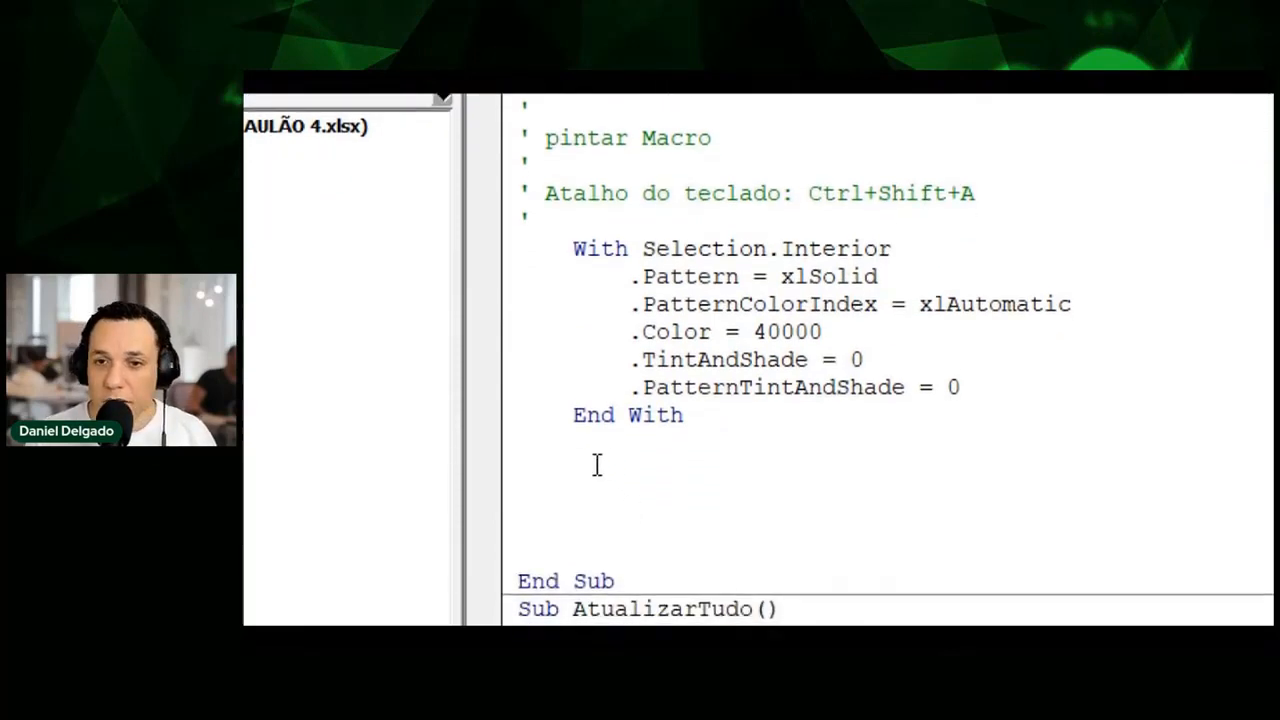
key(ctrl+v)
click(566, 522)
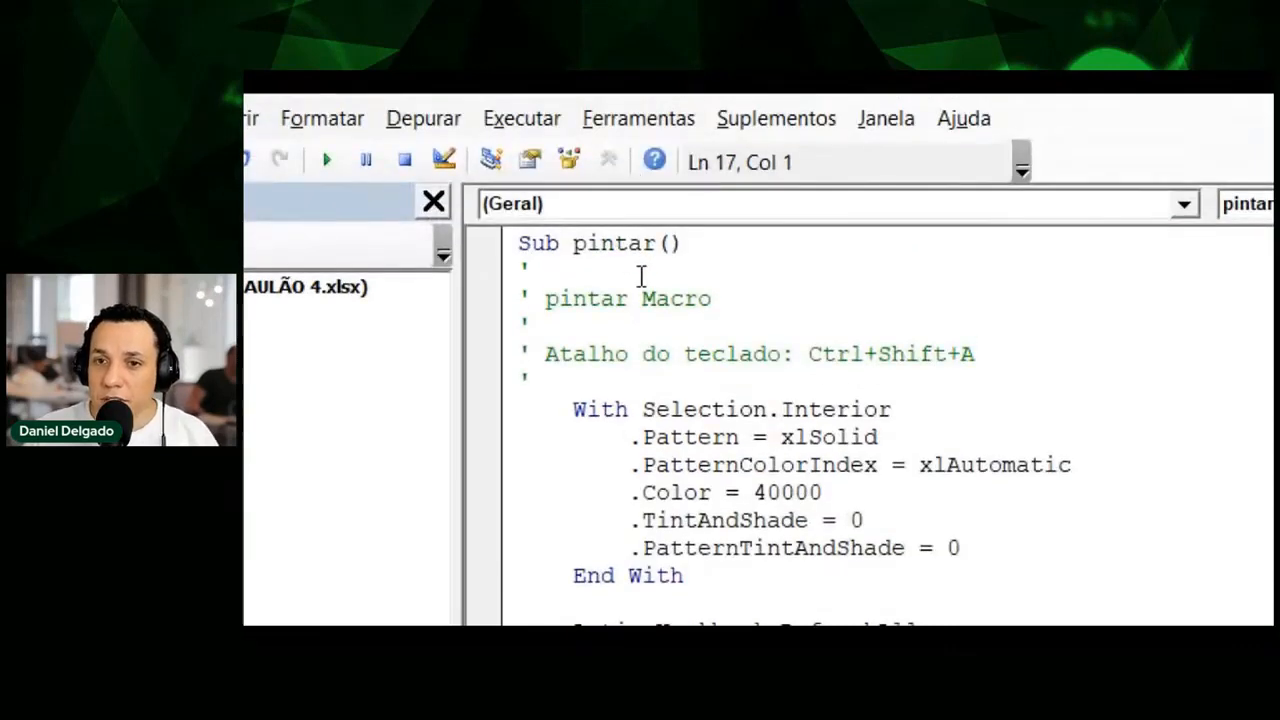
Review the combined pintar macro code, from its name and .Color value to the added ActiveWorkbook.RefreshAll line.
click(624, 244)
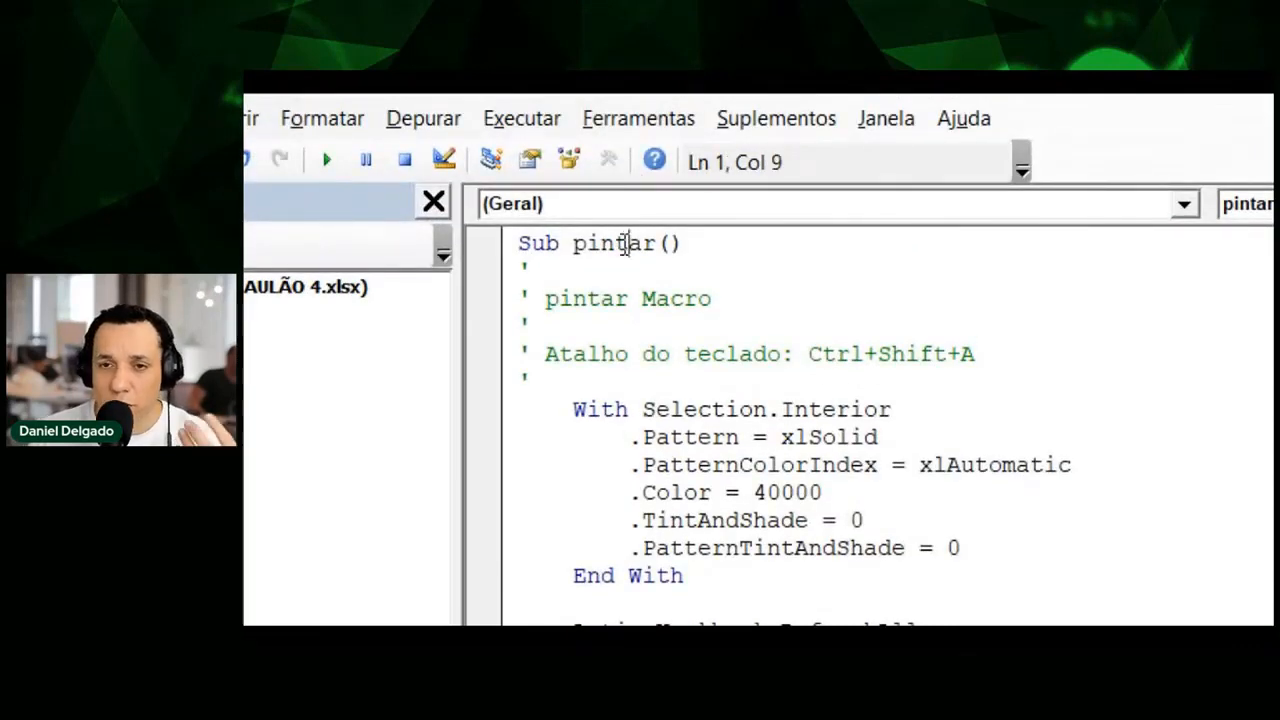
click(780, 491)
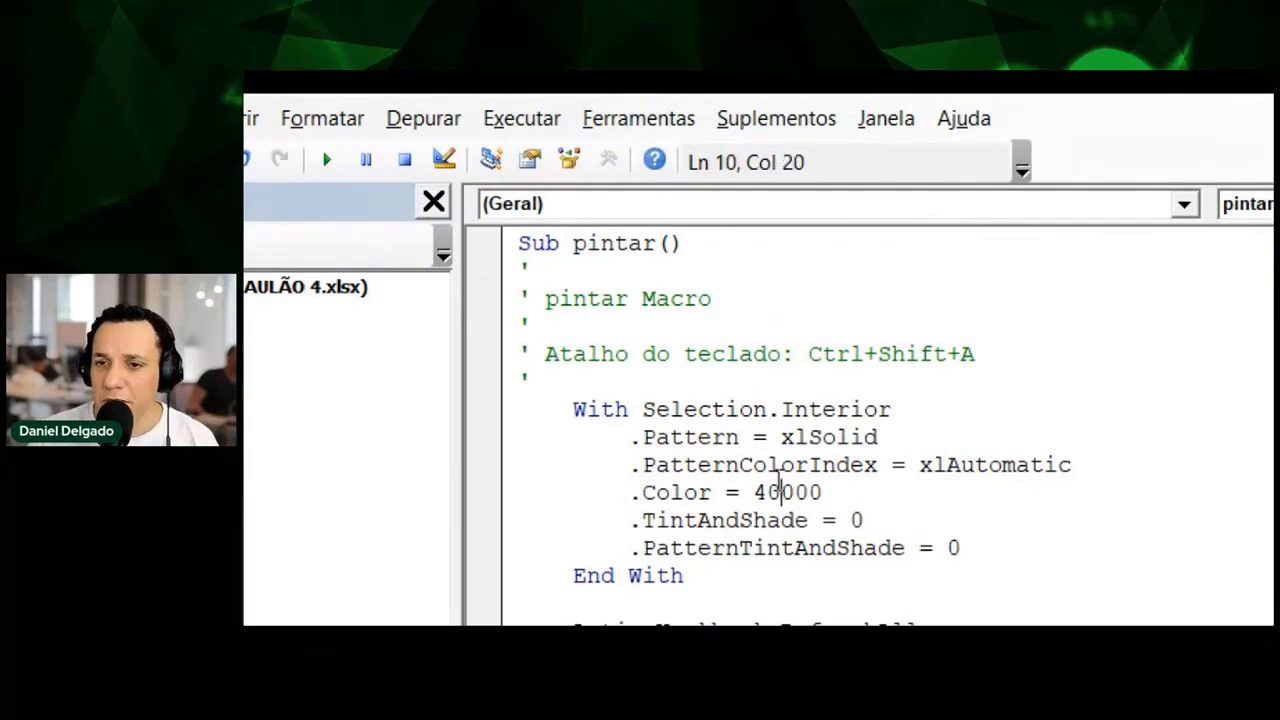
drag(780, 491, 822, 465)
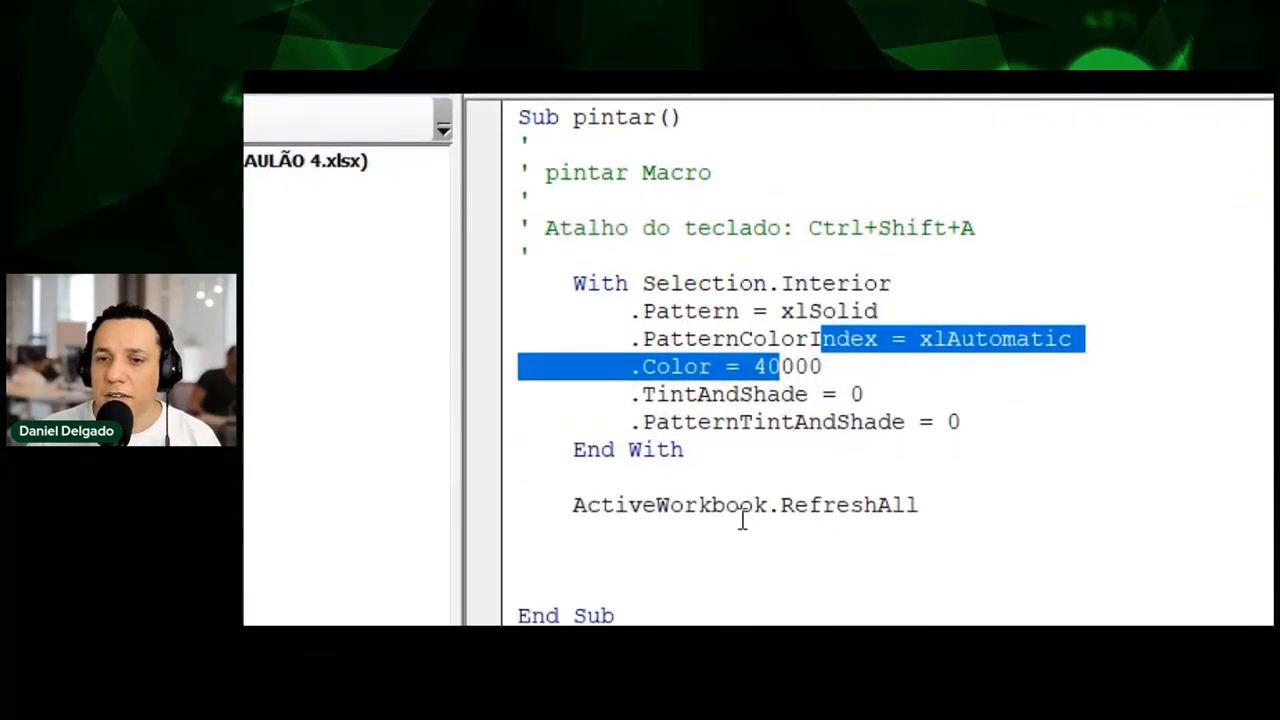
click(700, 505)
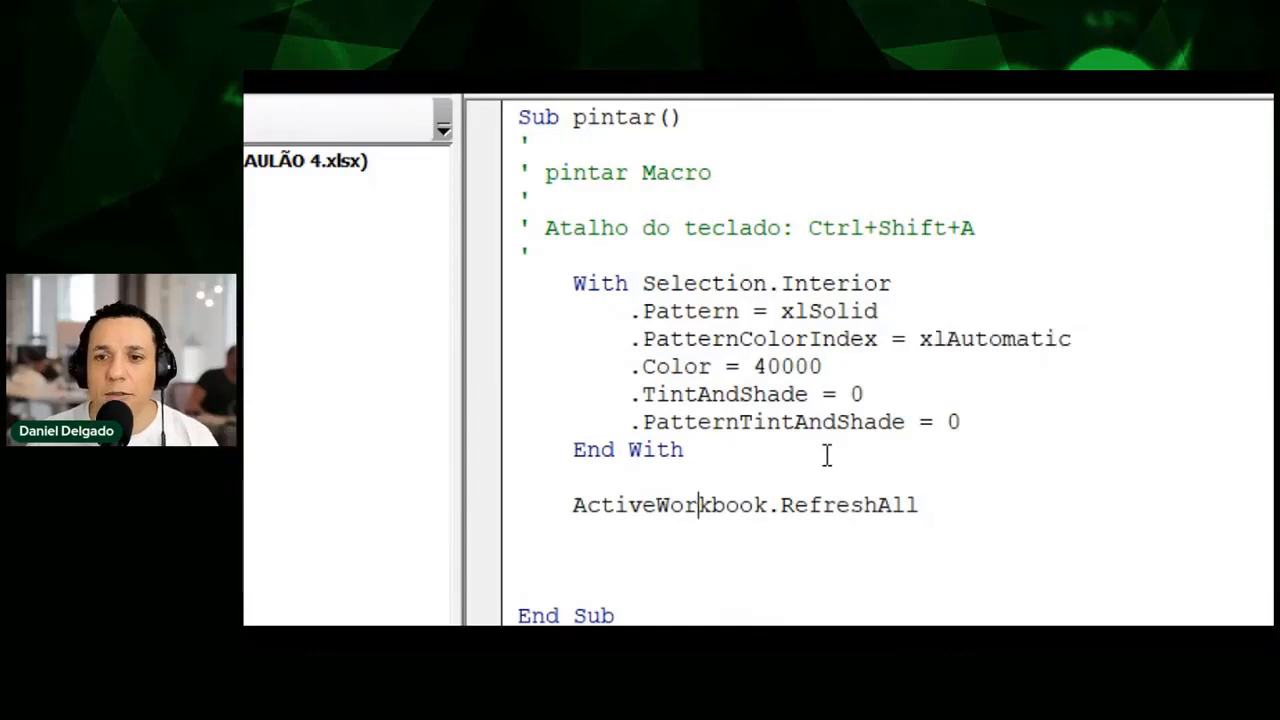
scroll(788, 567, down, 2)
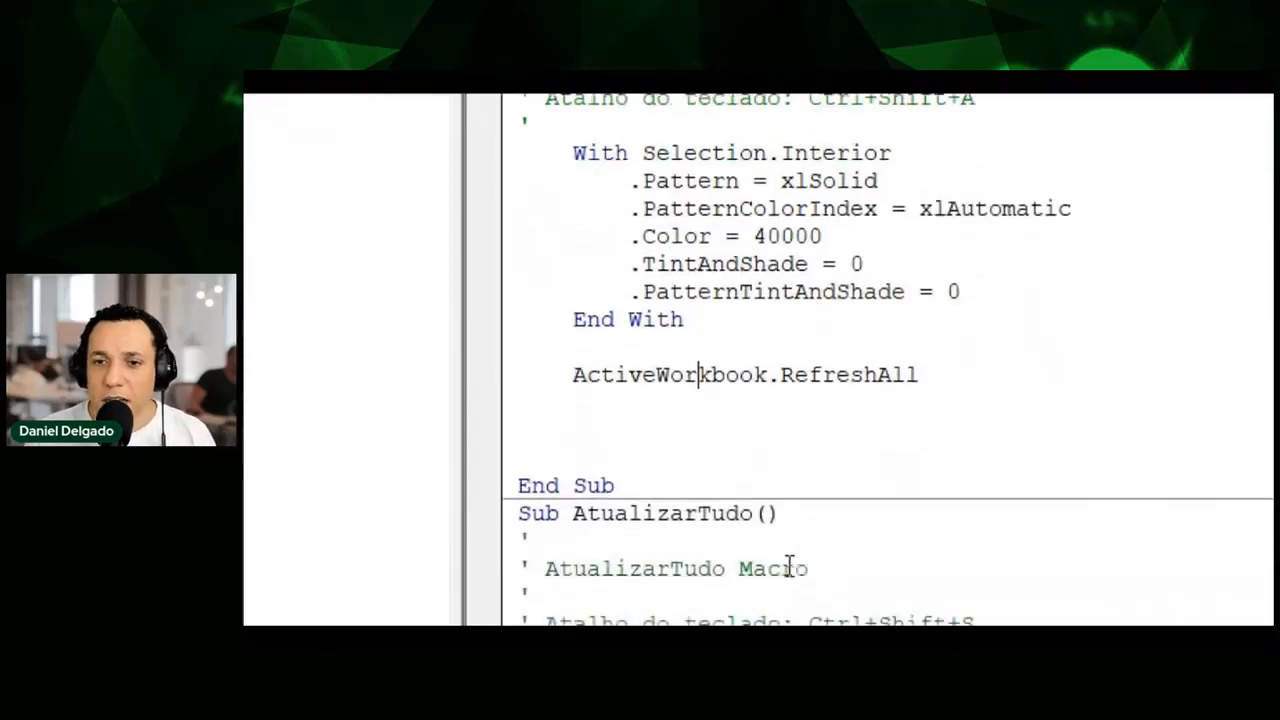
scroll(788, 567, down, 1)
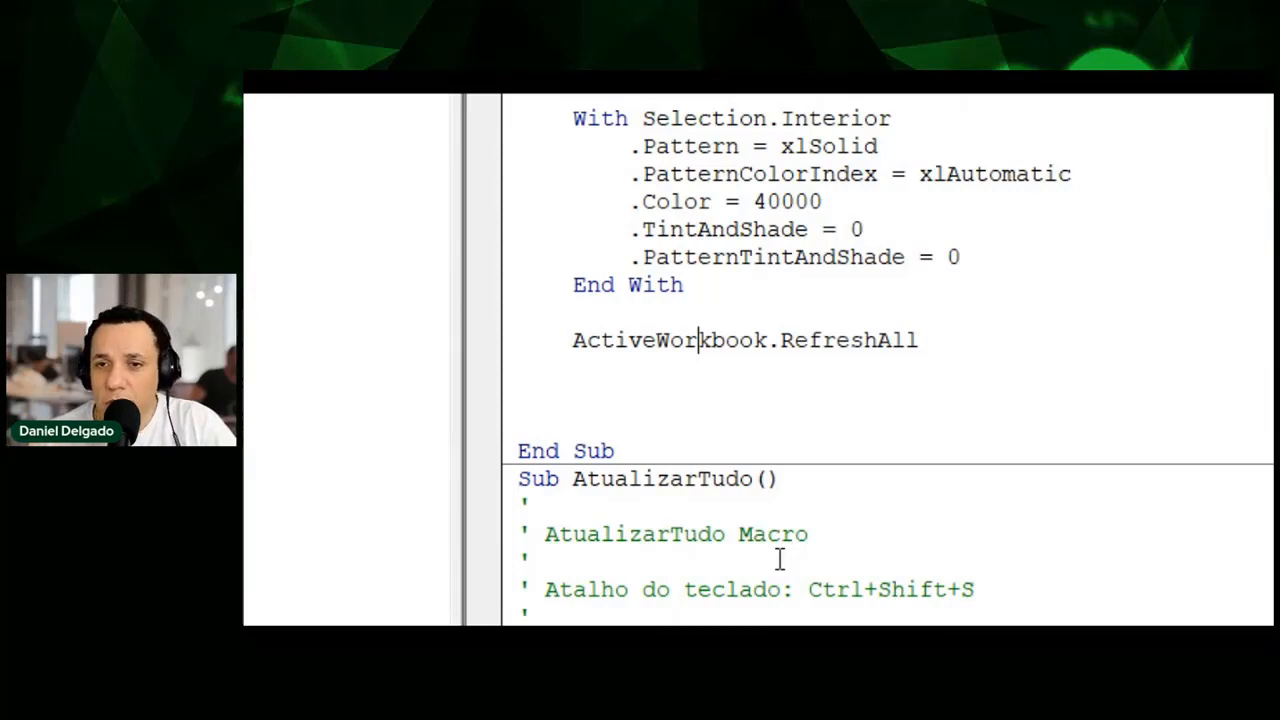
scroll(811, 163, up, 3)
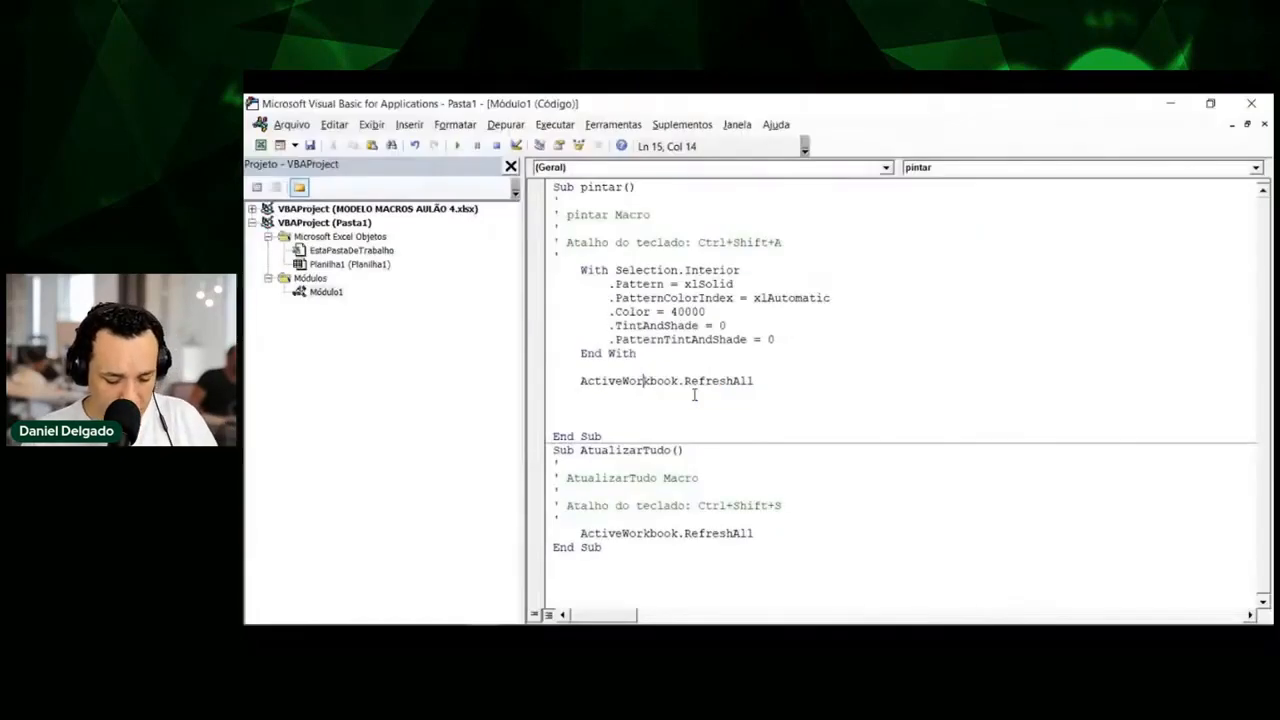
Return to the Pasta1 worksheet and run the edited pintar macro on cell E4 using its worksheet shape.
key(alt+F11)
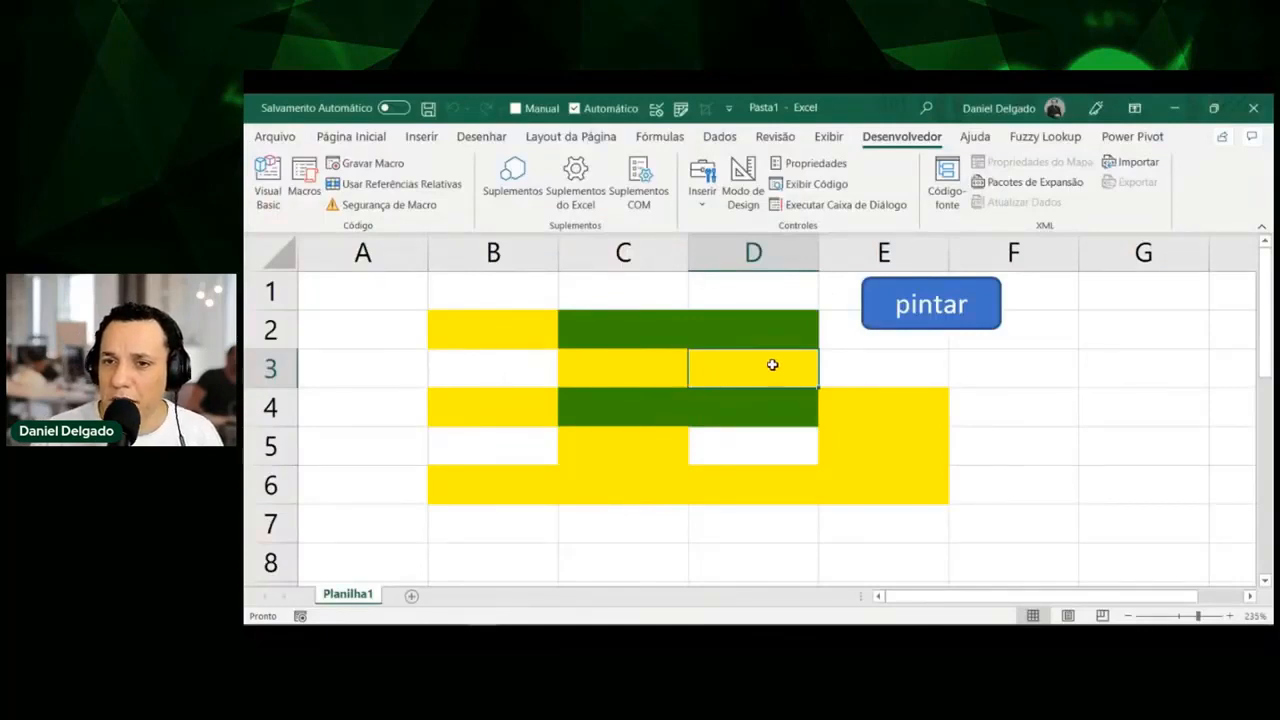
click(862, 406)
click(933, 307)
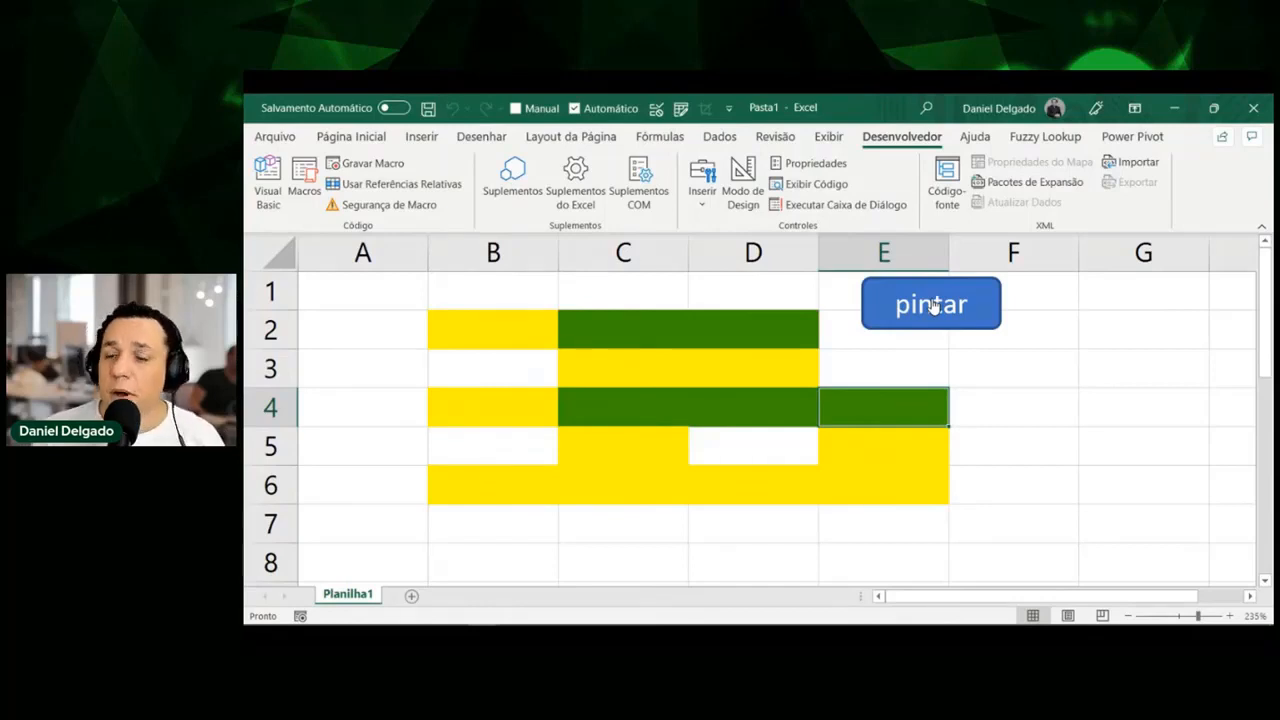
Switch to the MODELO MACROS AULÃO 4 workbook and examine the CADASTRO DE VENDAS form's entry cells from Data to Qtde.
key(alt+Tab)
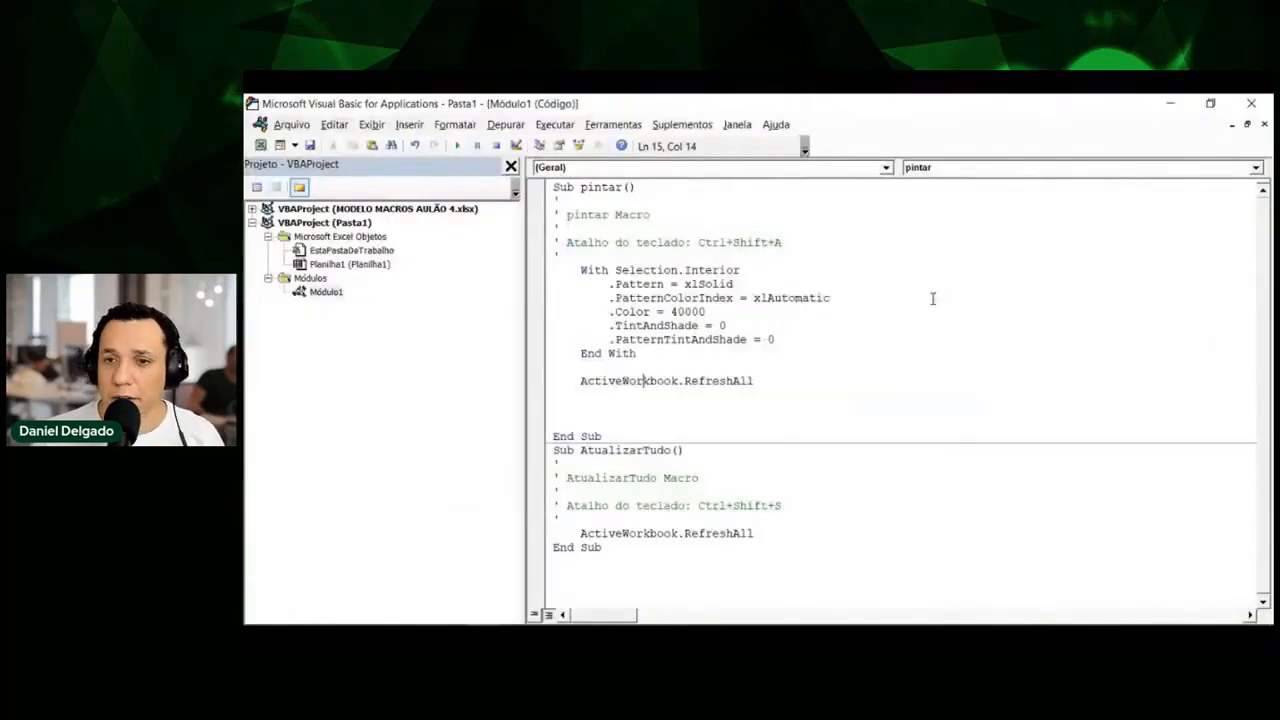
key(alt+Tab)
key(alt+Tab)
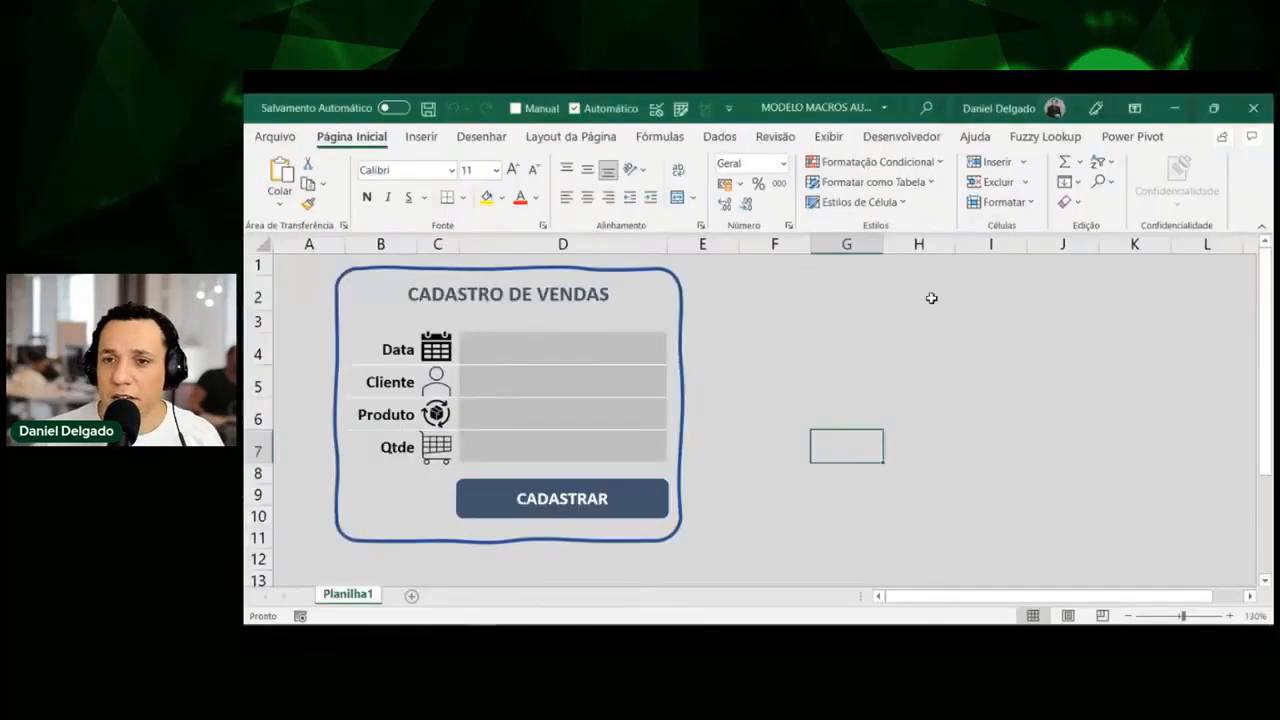
click(758, 344)
click(620, 346)
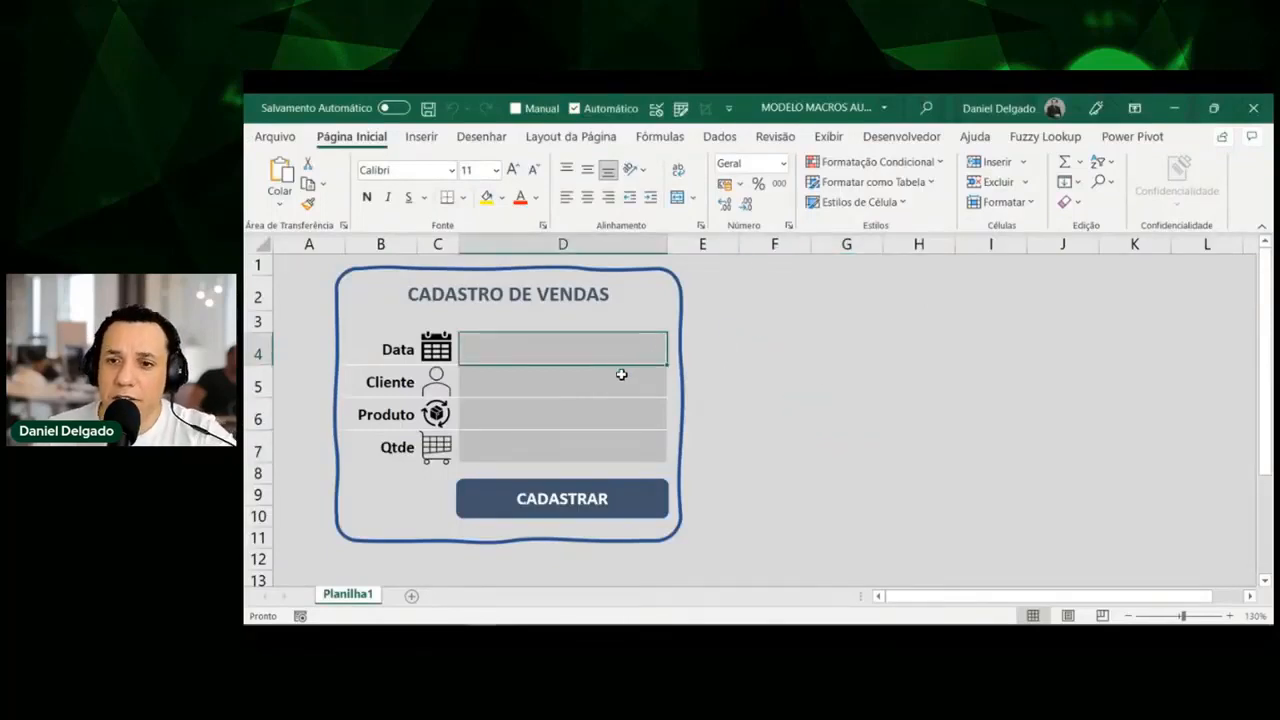
click(620, 376)
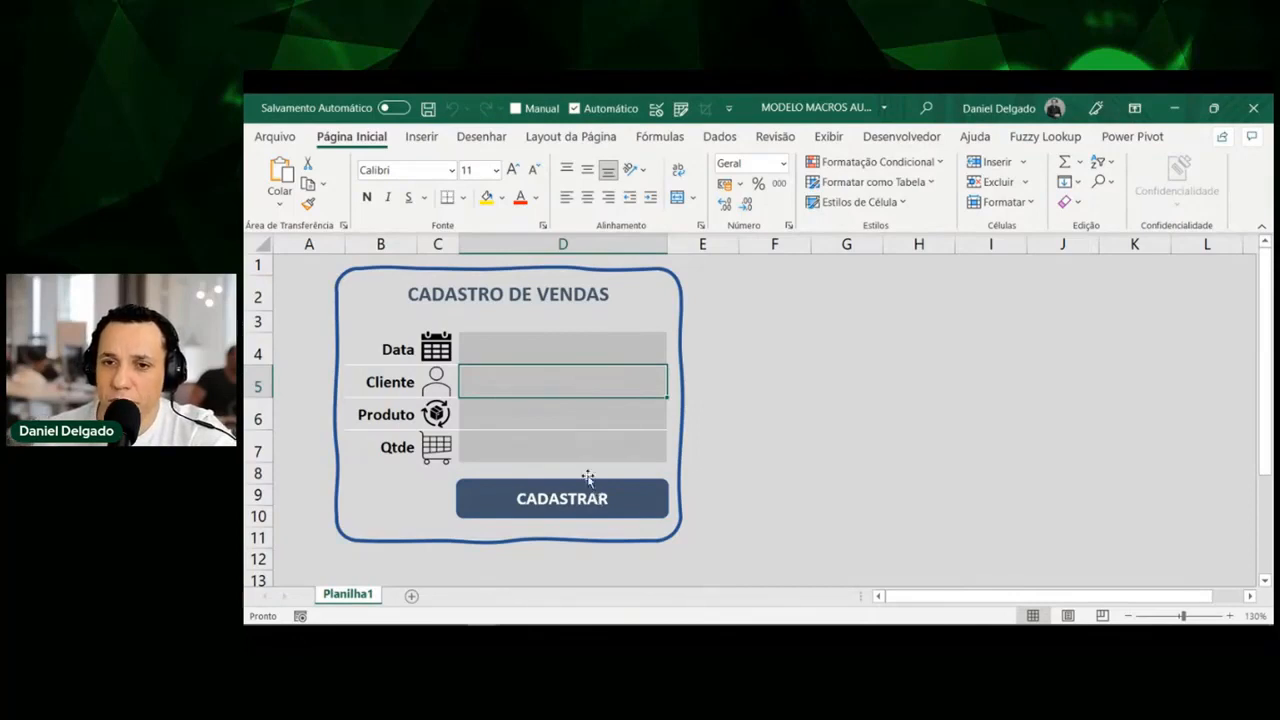
drag(551, 342, 557, 443)
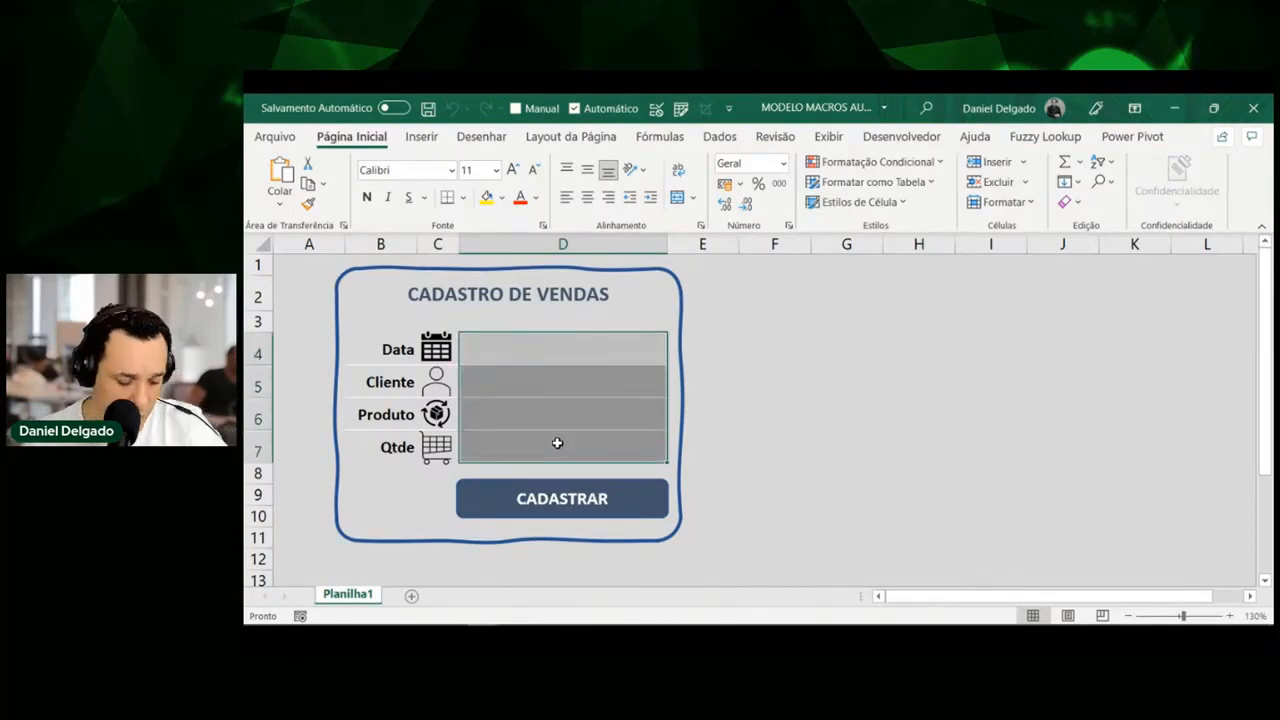
Close the Visual Basic editor and return to the Pasta1 workbook.
key(alt+F11)
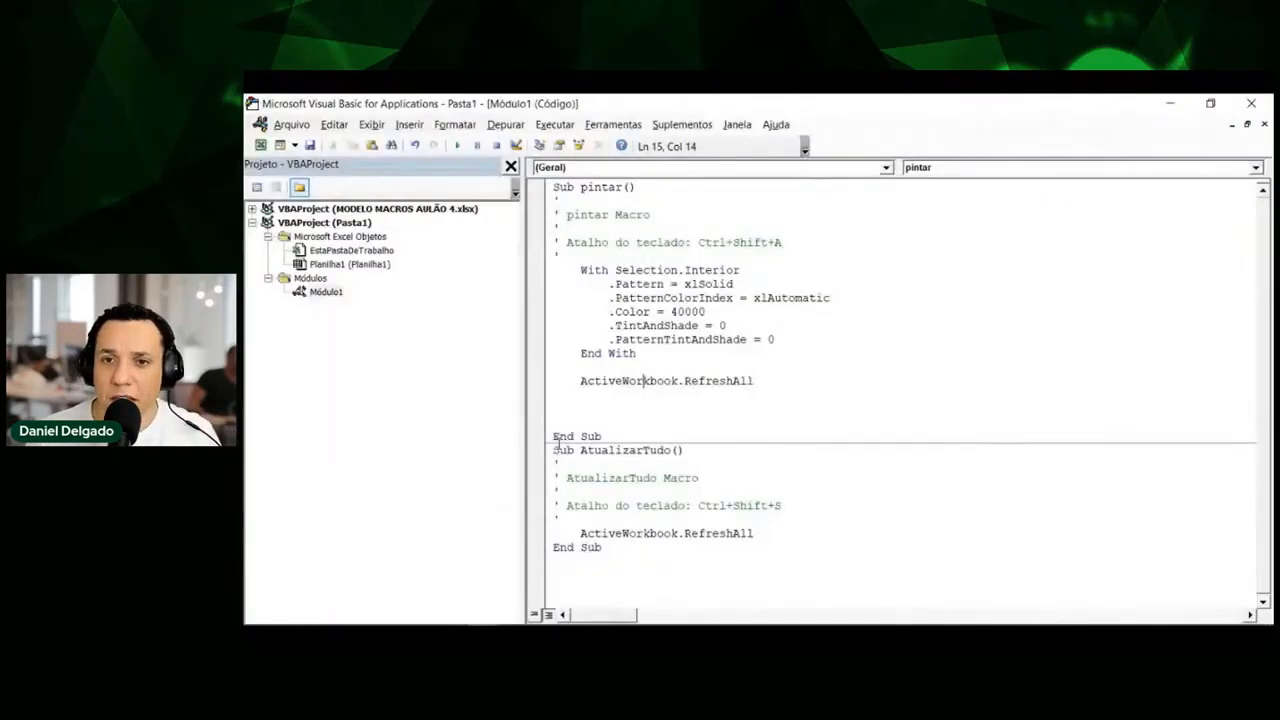
key(alt+F11)
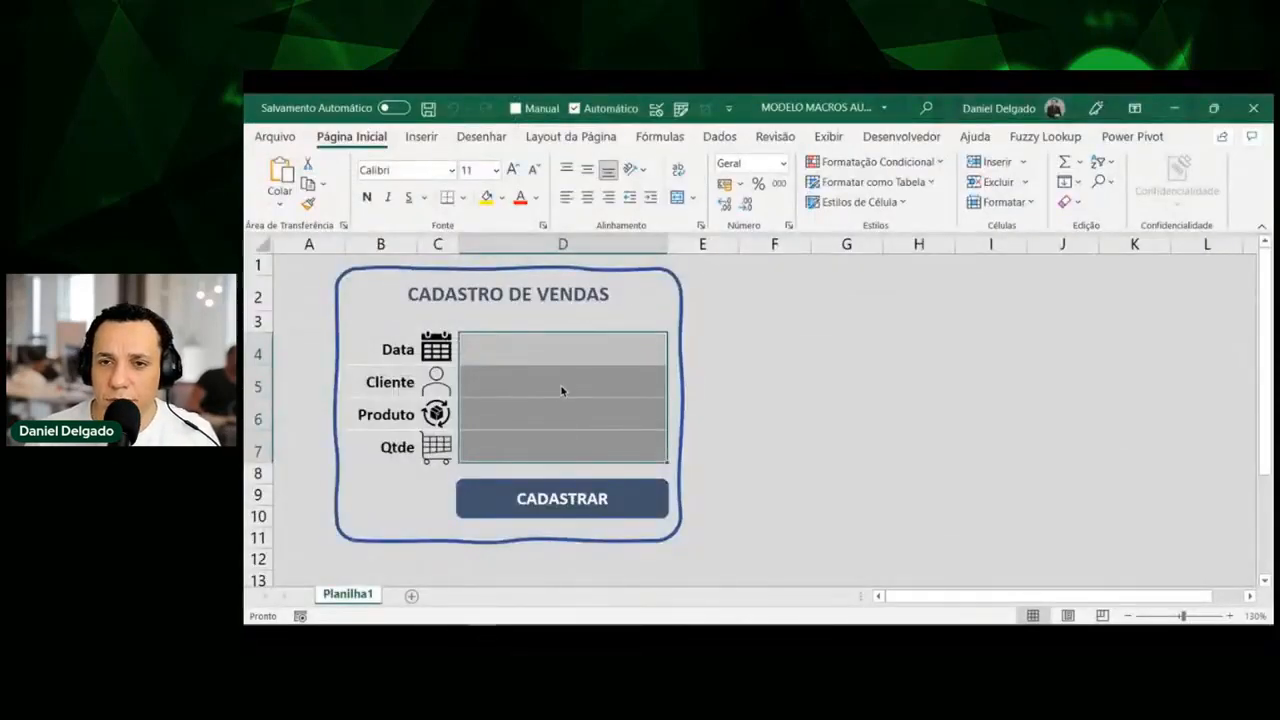
key(alt+F11)
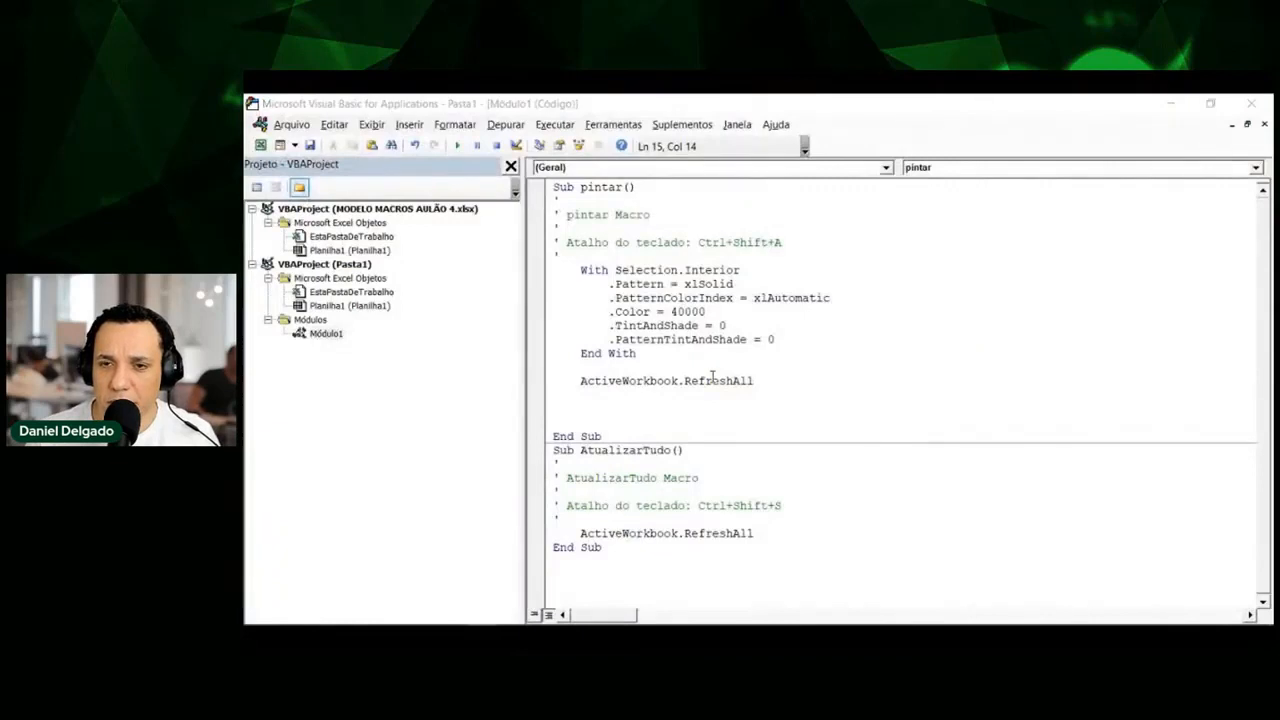
key(alt+F11)
key(alt+F11)
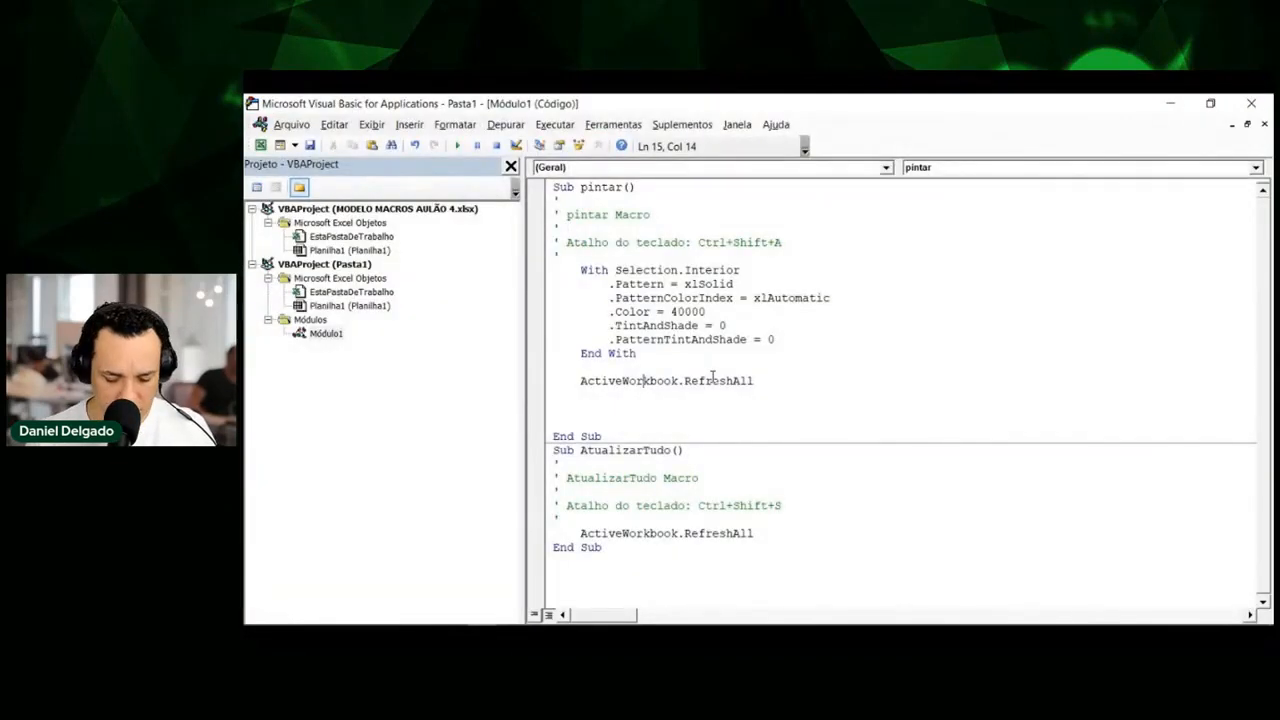
key(alt+F11)
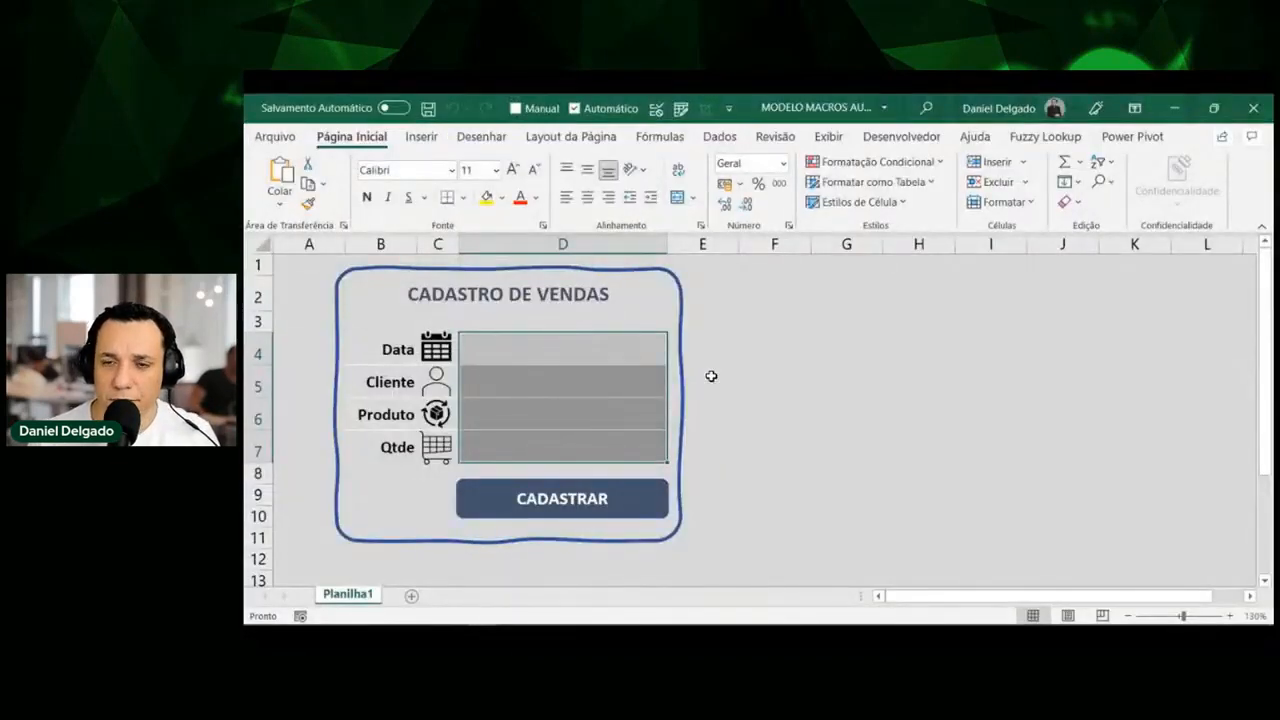
key(alt+Tab)
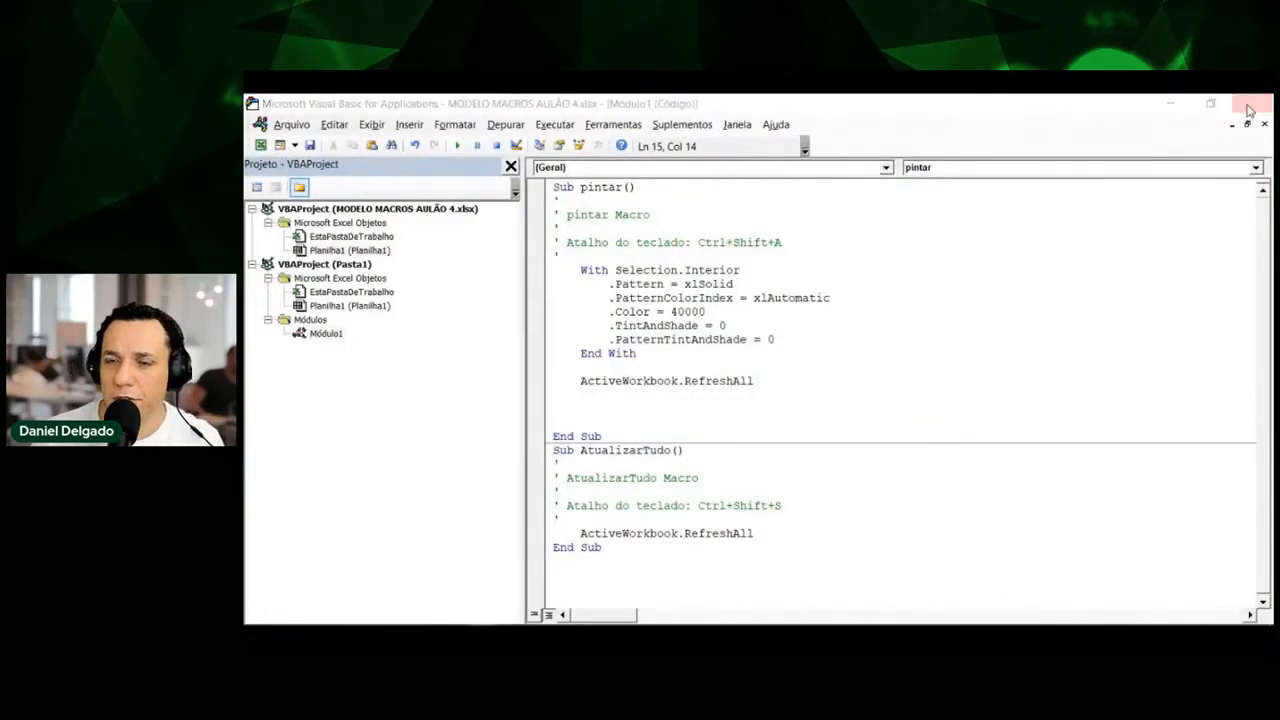
click(1251, 103)
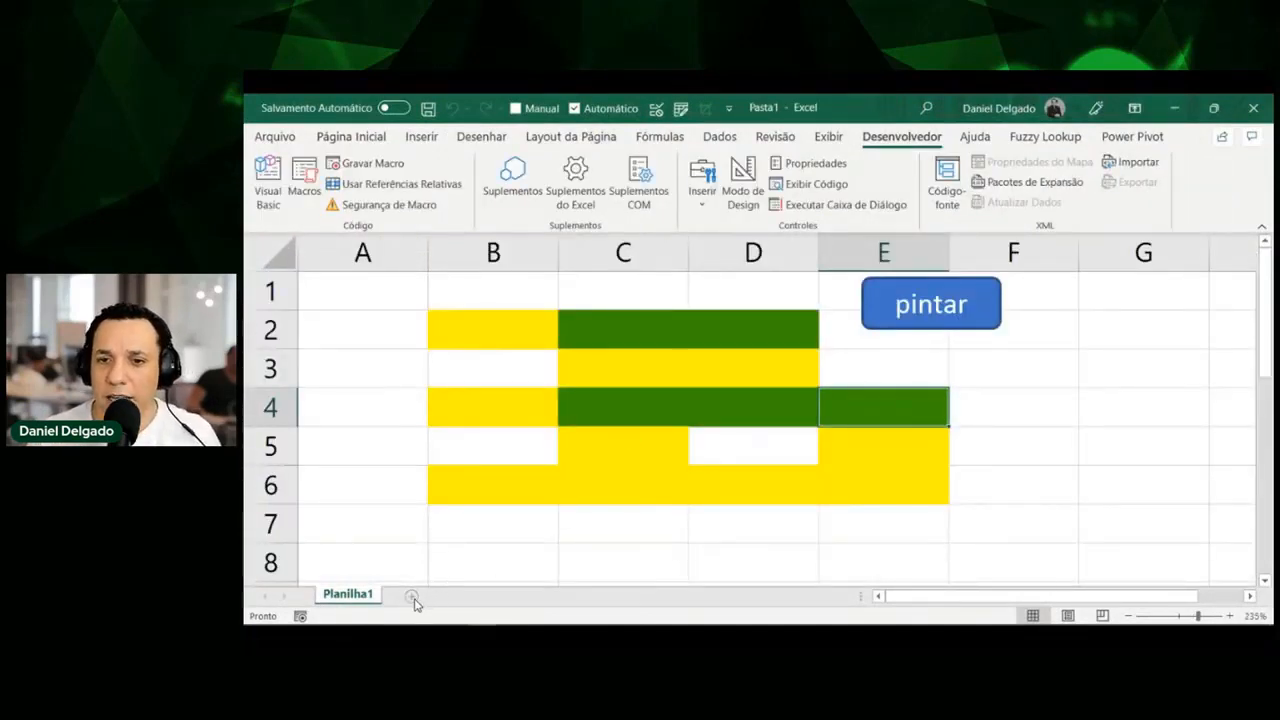
Add a new worksheet after Planilha1 and name it Dados.
click(411, 598)
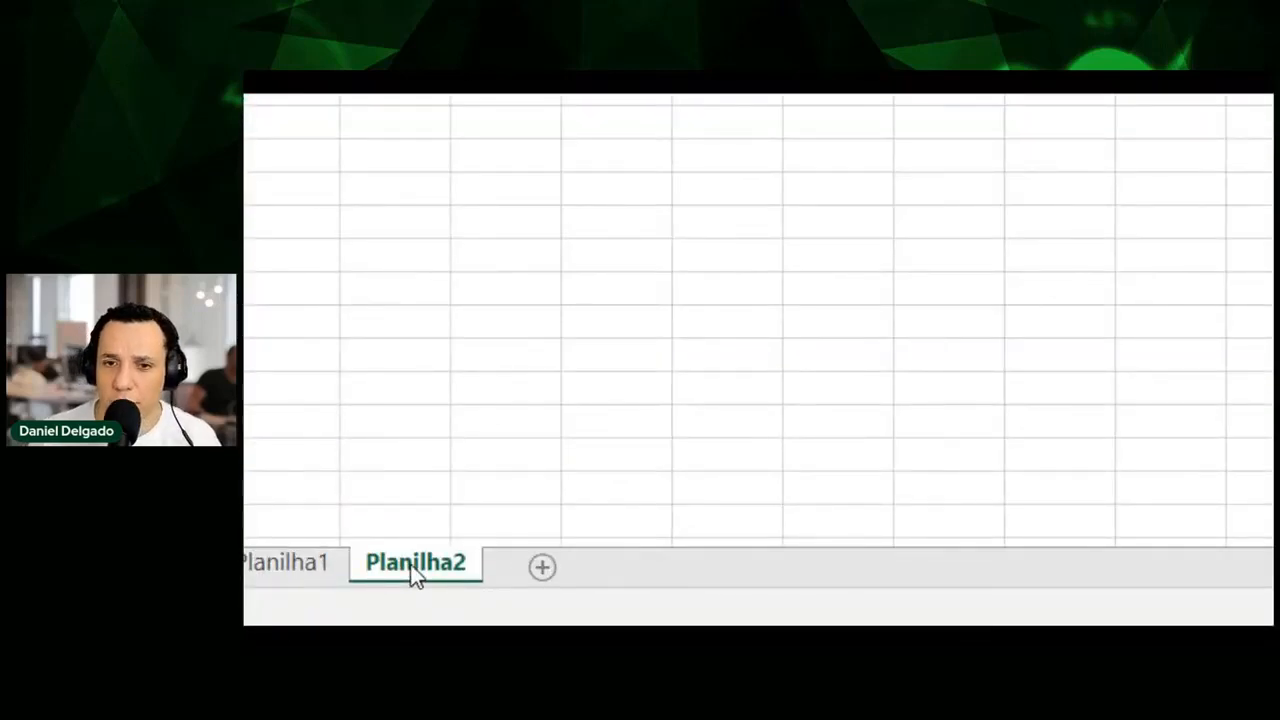
double_click(415, 576)
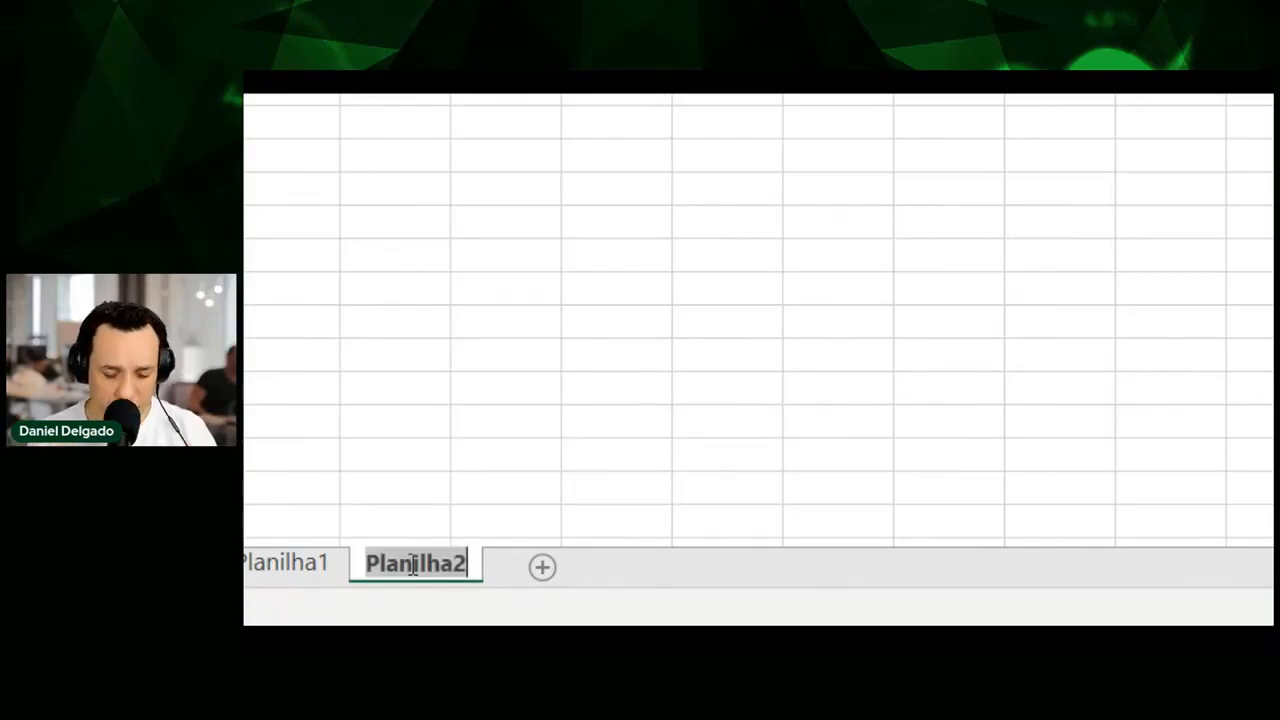
text(Dad)
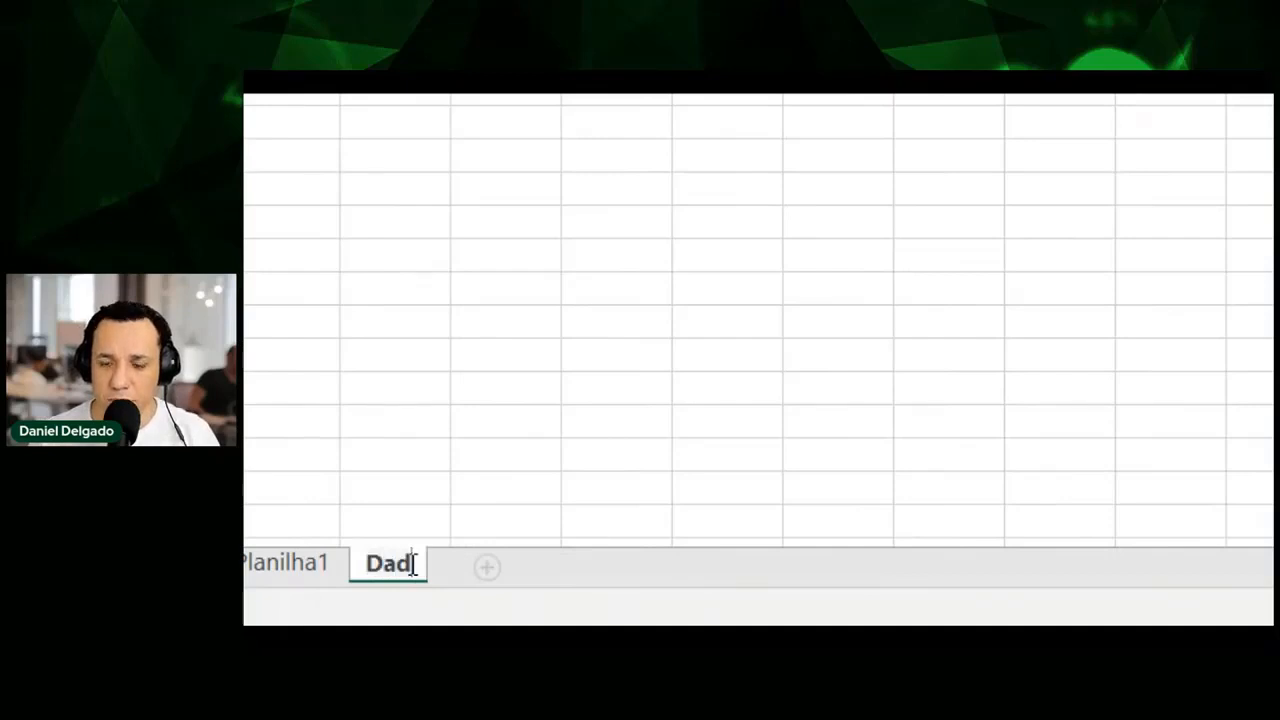
text(os)
key(Return)
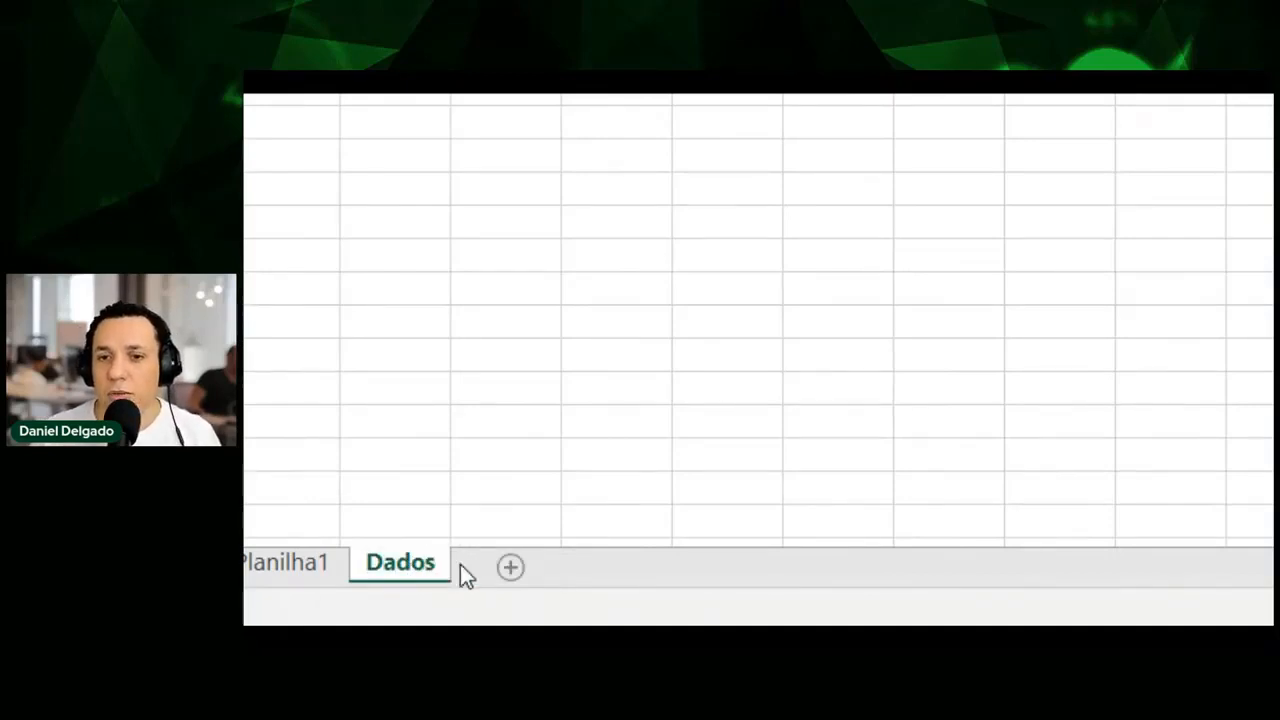
Add another worksheet after Dados and name it Formulário.
click(511, 568)
double_click(511, 565)
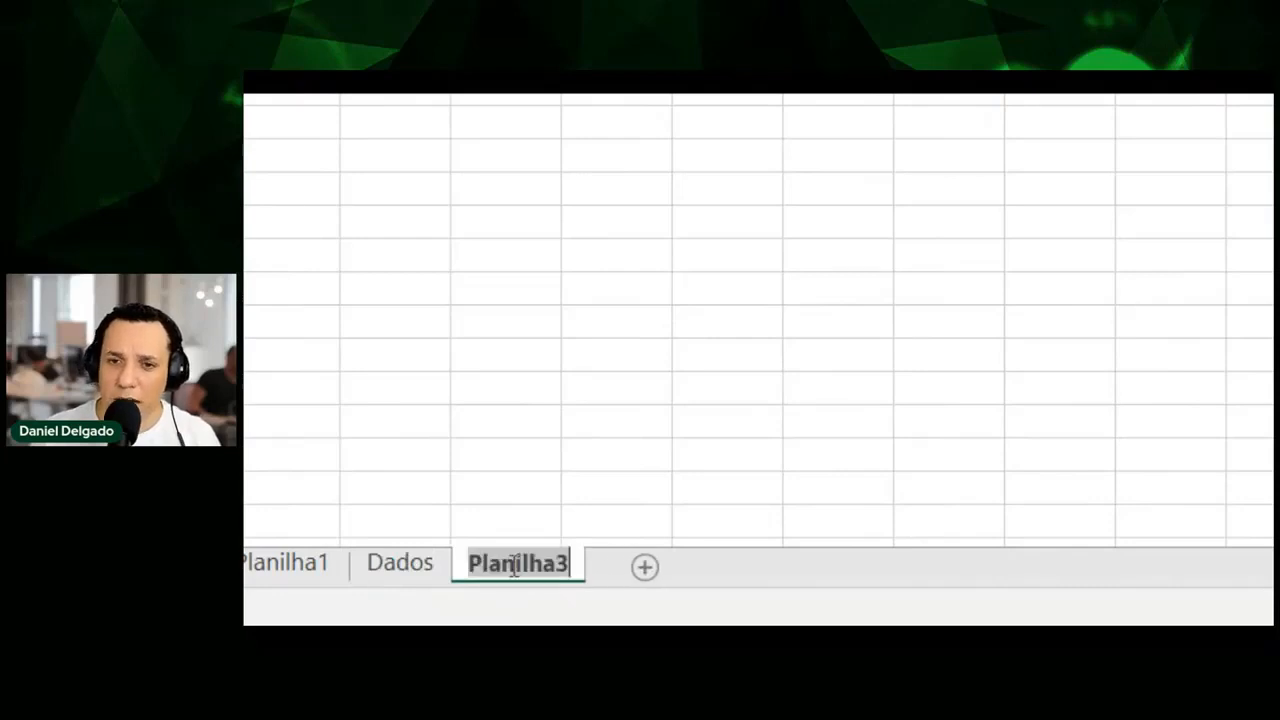
text(F)
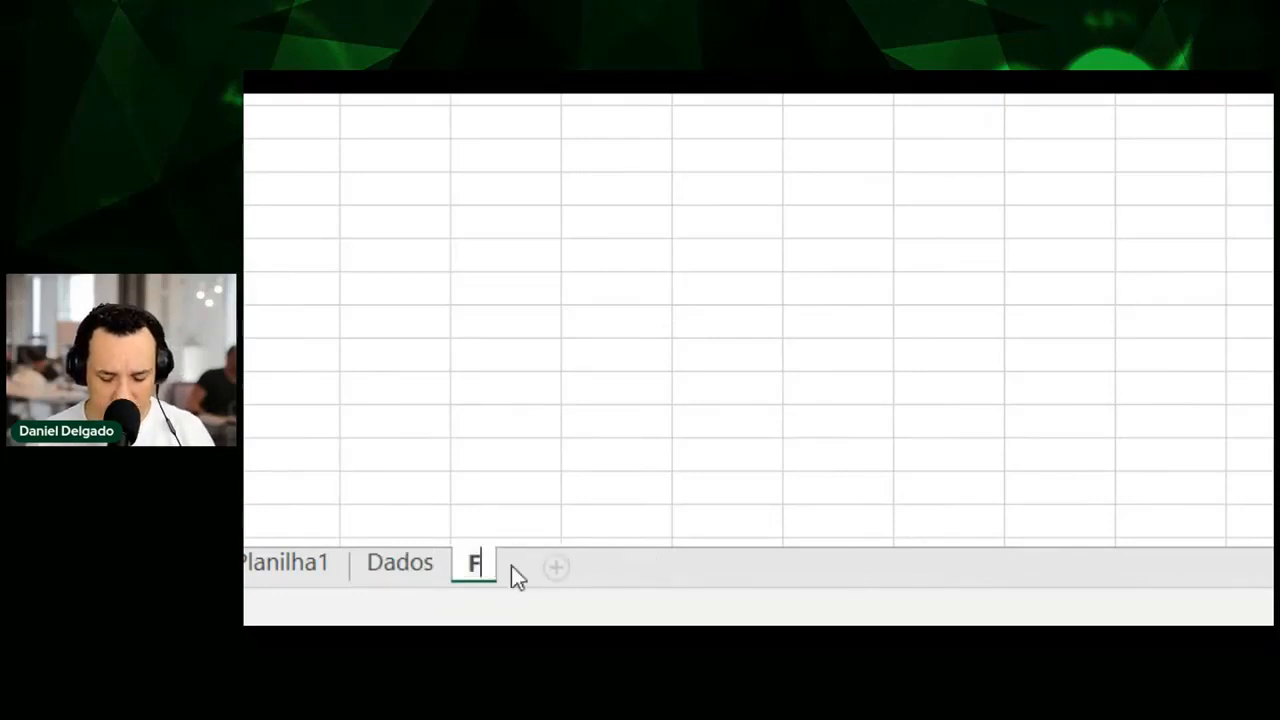
text(ormulário)
key(Return)
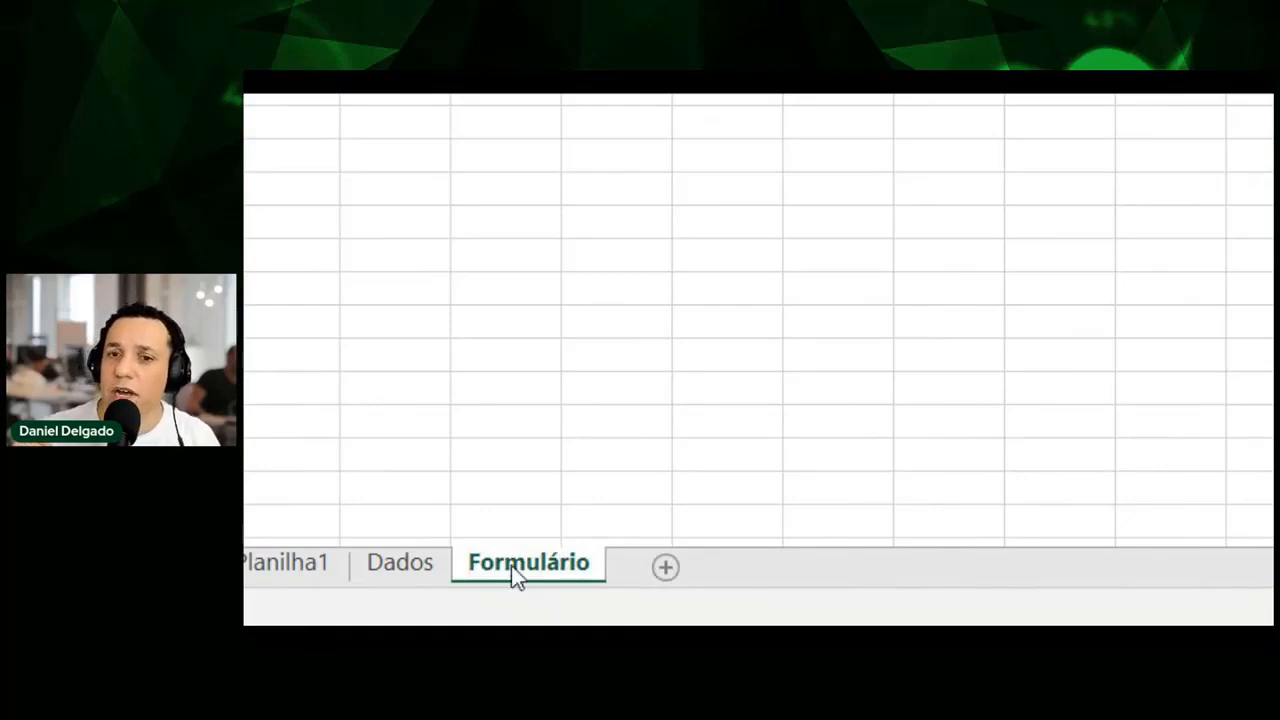
Fill all cells of the Formulário sheet with the third grey shade below white in the theme colours.
click(392, 568)
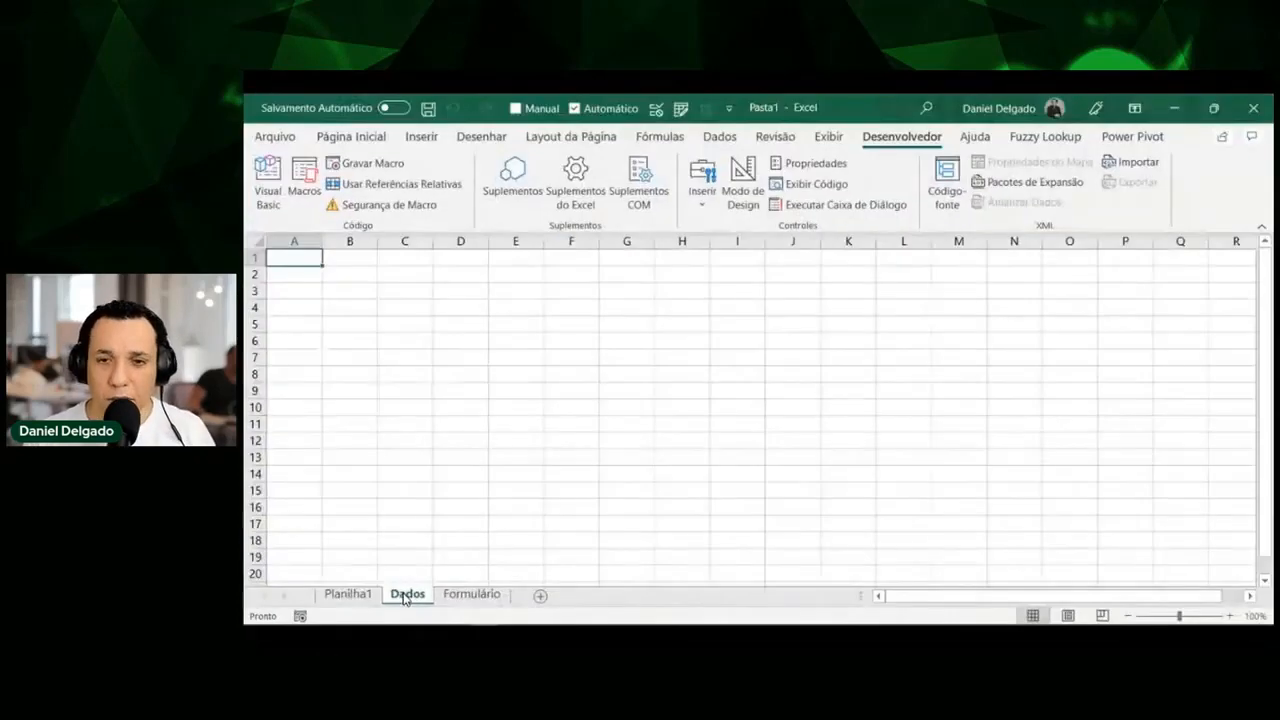
click(469, 595)
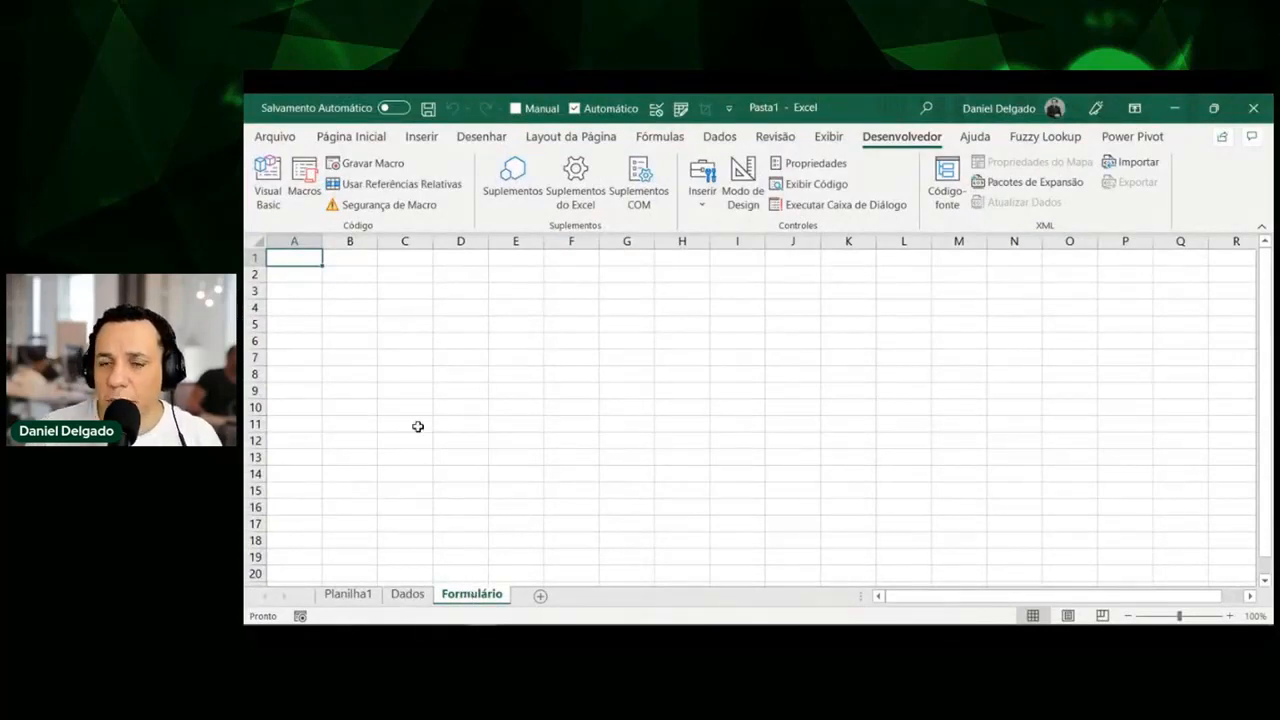
ctrl+scroll(418, 427, up, 5)
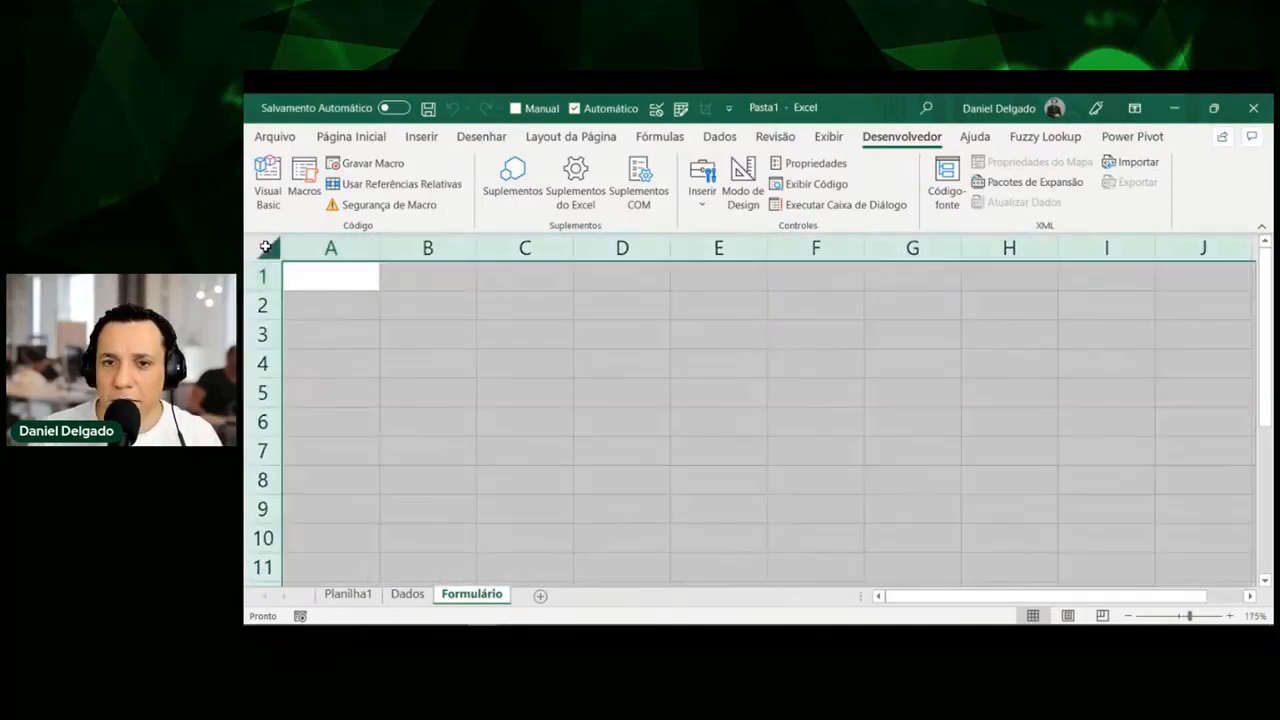
click(266, 246)
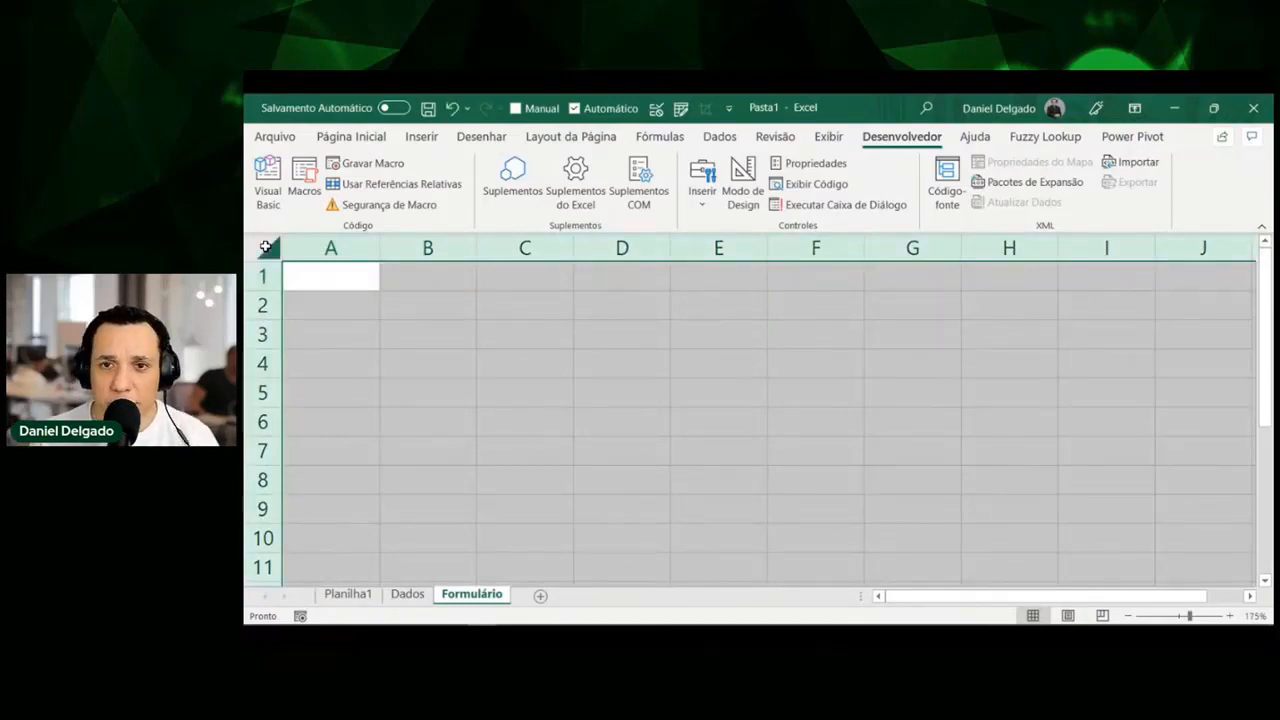
click(325, 137)
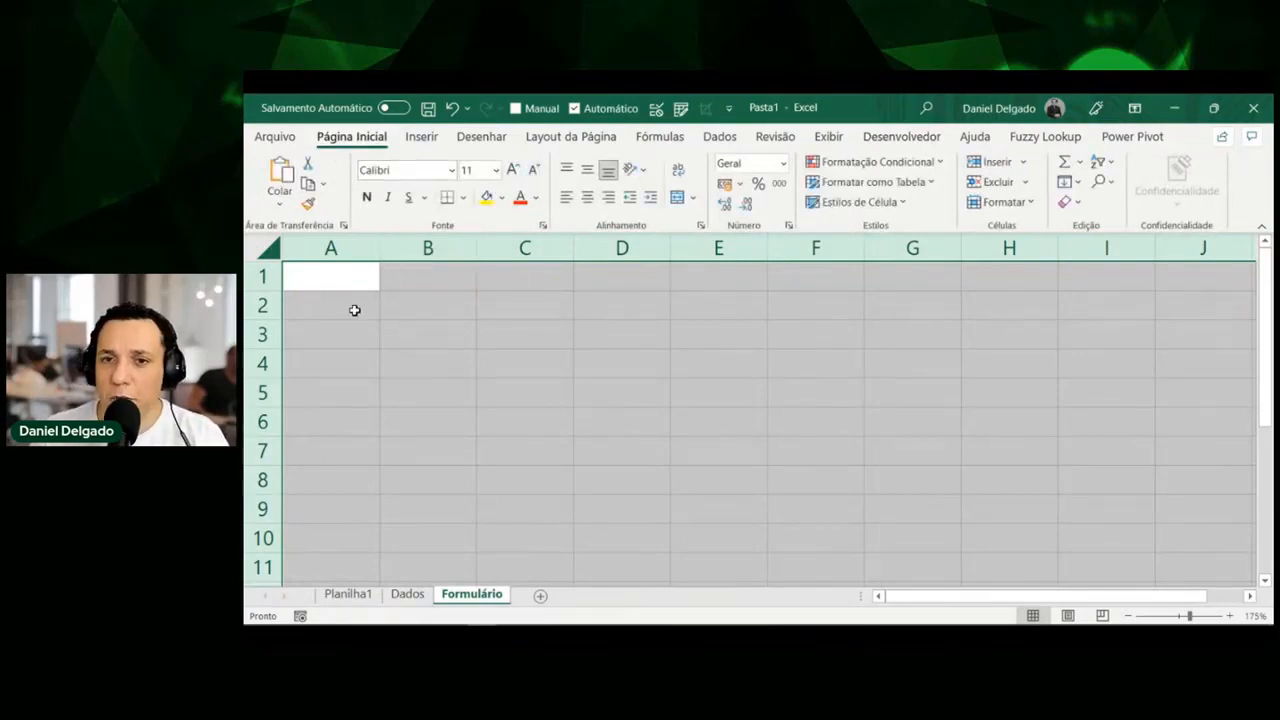
drag(354, 310, 569, 569)
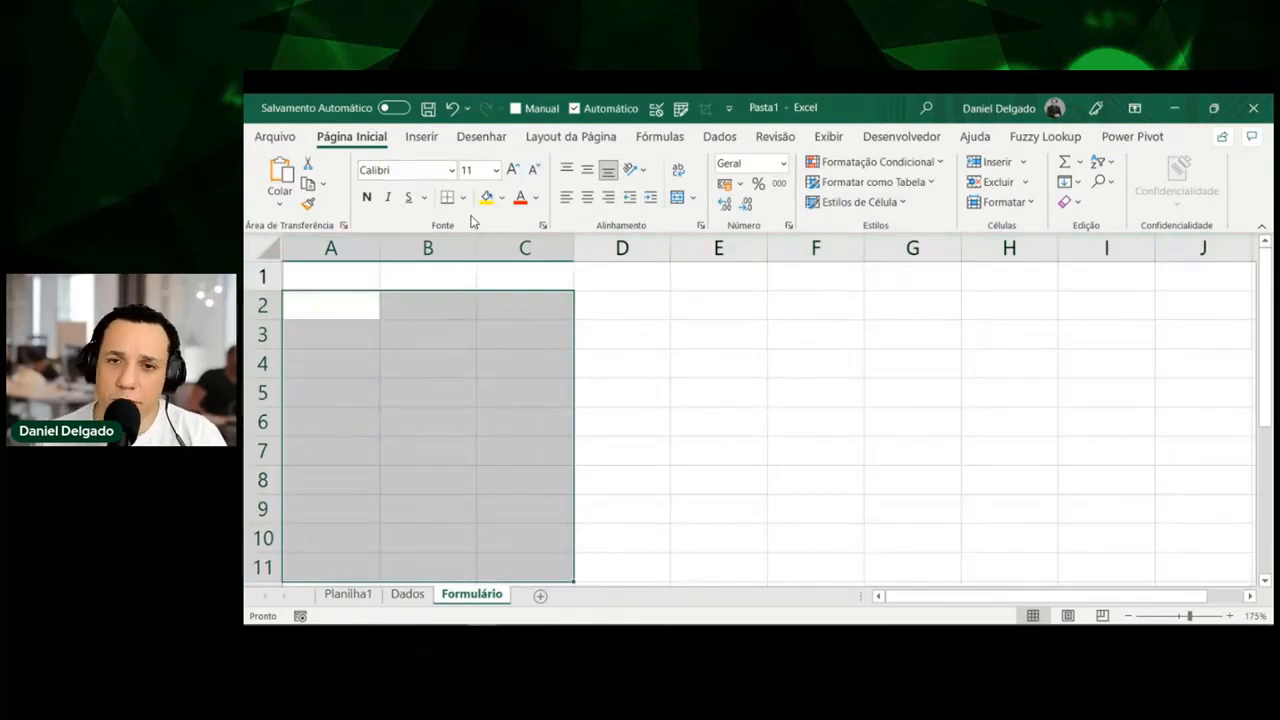
click(264, 250)
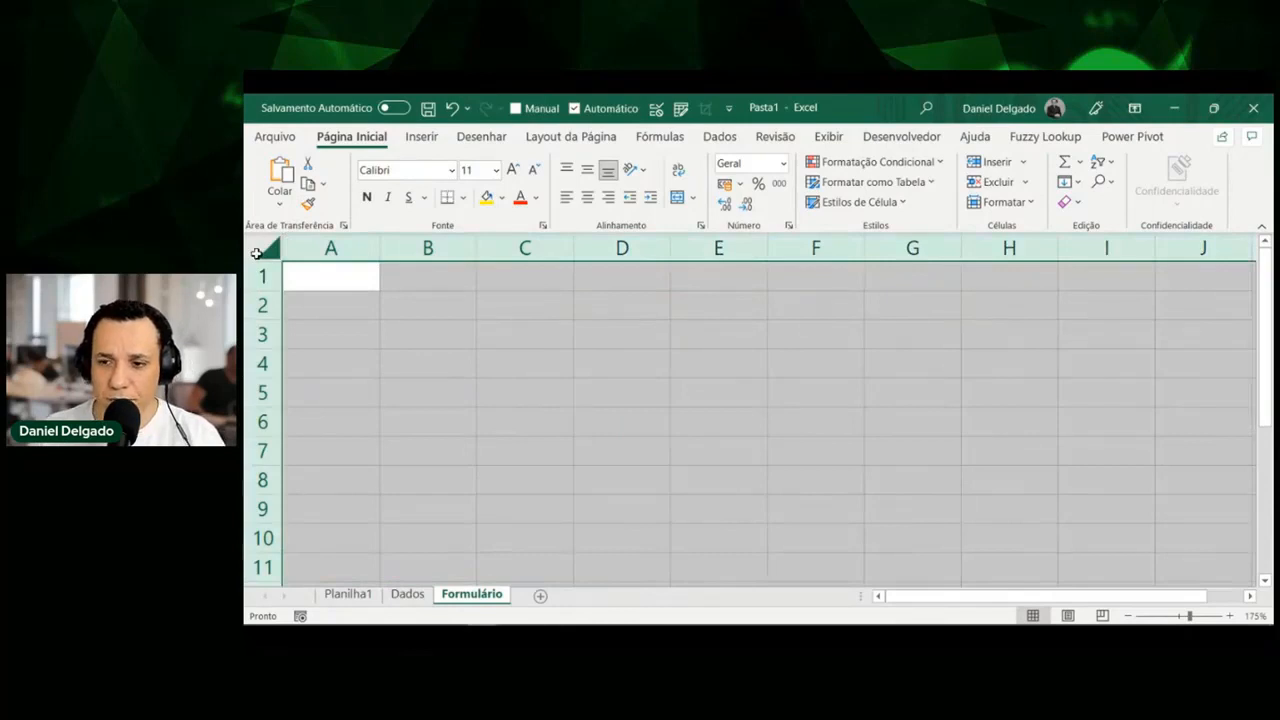
click(503, 200)
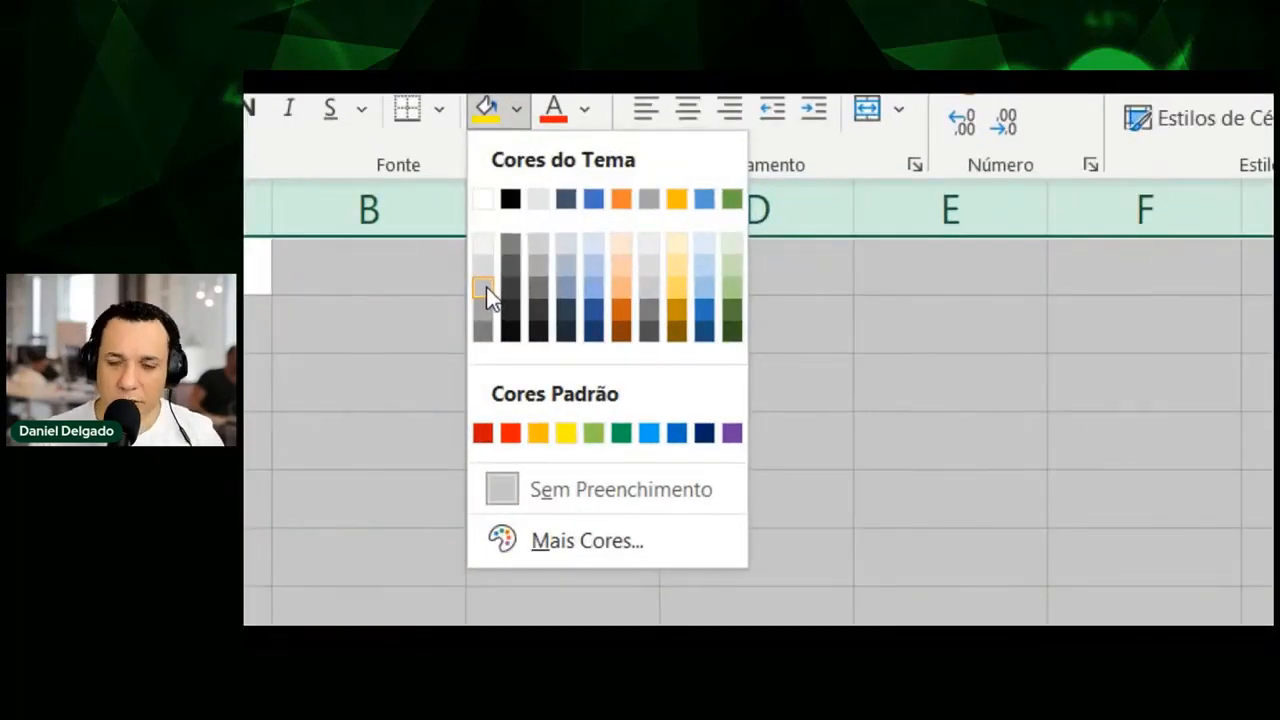
key(ctrl+2)
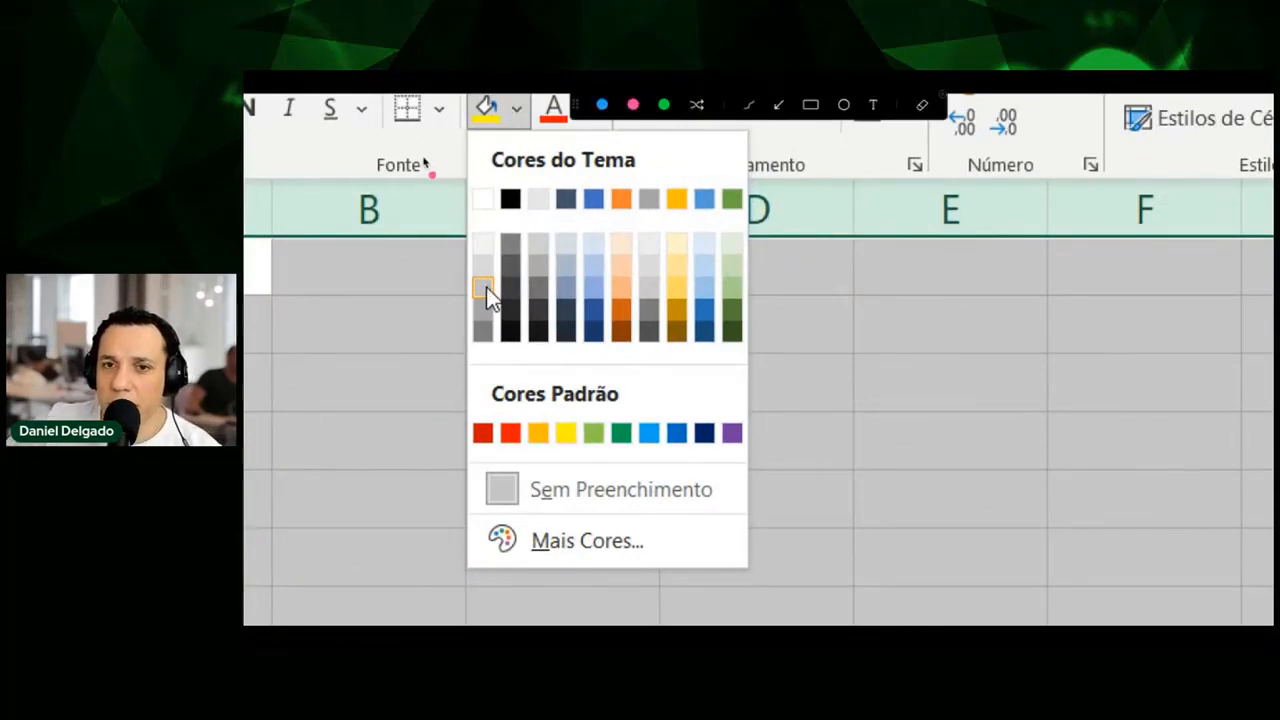
drag(478, 126, 484, 122)
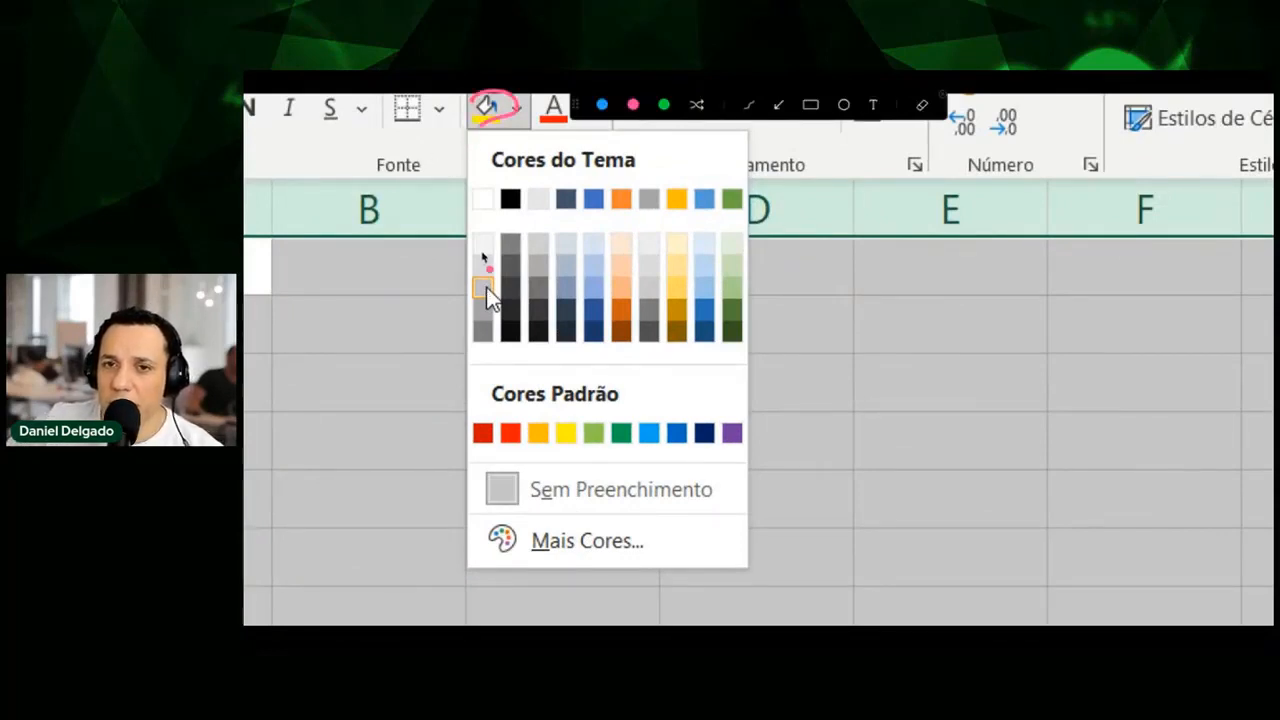
mouse_move(470, 287)
mouse_down()
mouse_move(458, 284)
mouse_move(505, 280)
mouse_move(445, 298)
mouse_move(505, 285)
mouse_up()
key(Escape)
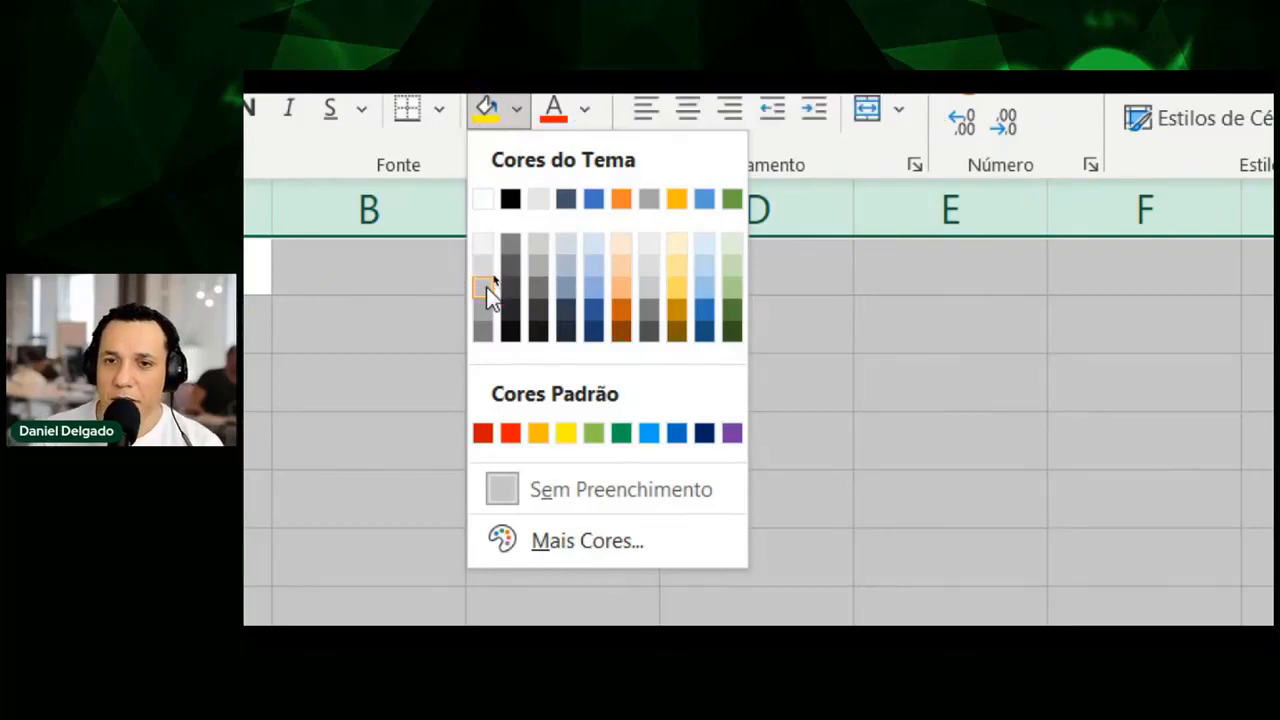
click(487, 290)
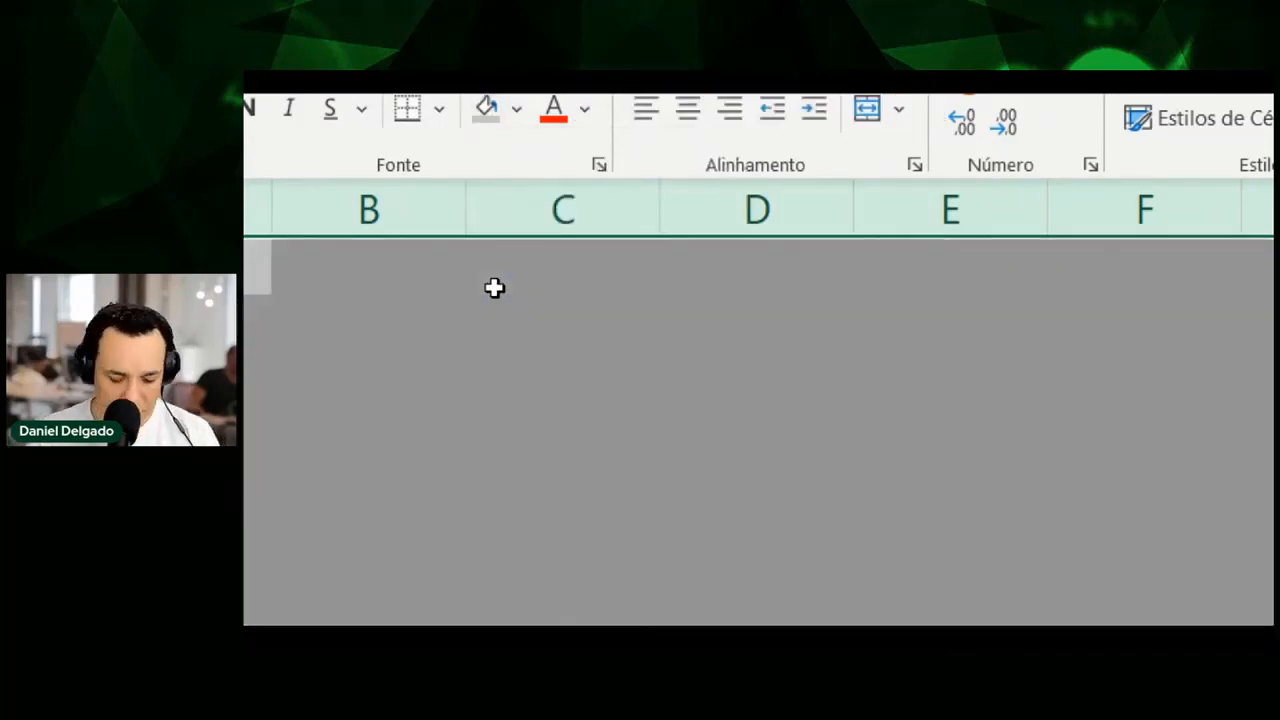
Enter the form labels Data, Produto, Cliente and Qtde in cells B2 to B5 of the Formulário sheet.
click(418, 362)
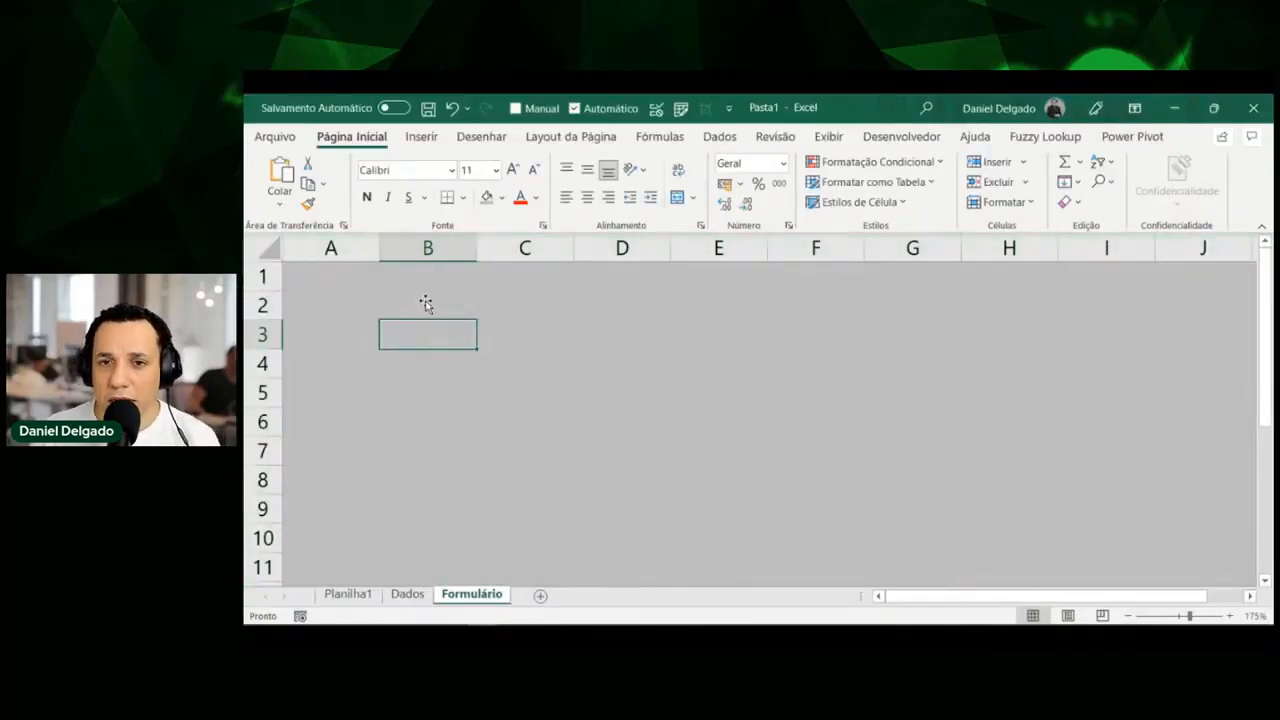
click(425, 300)
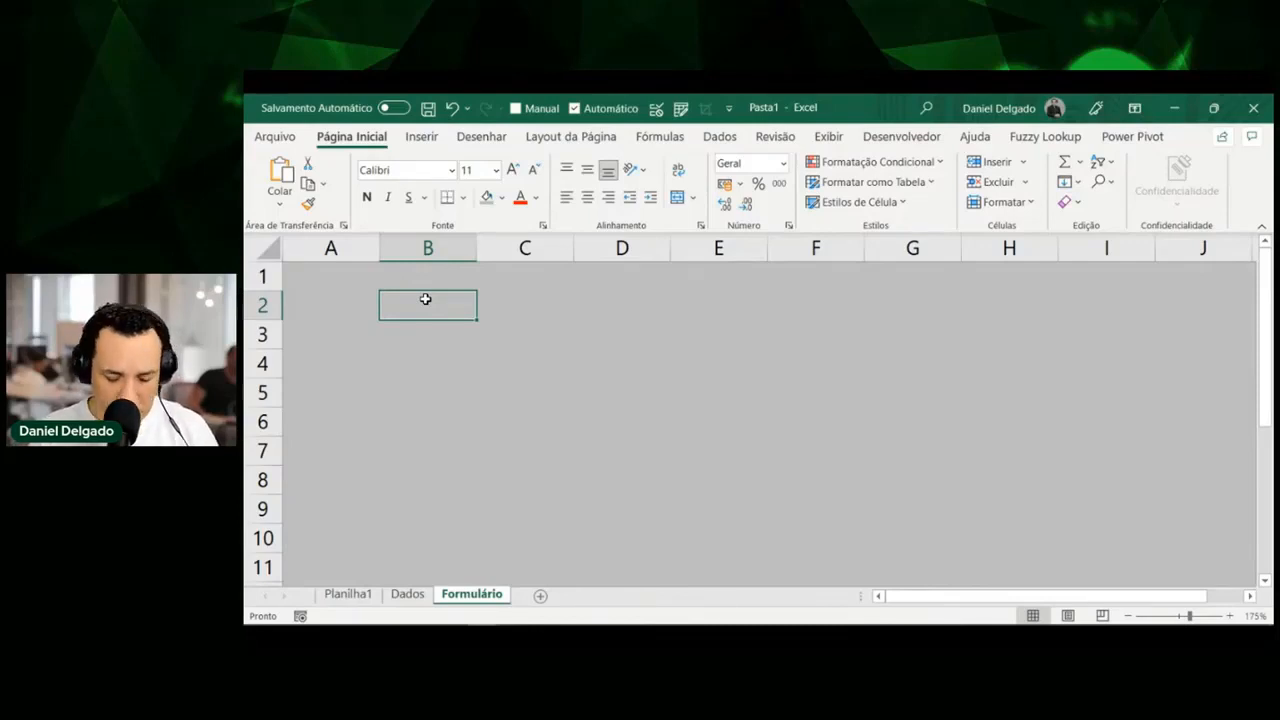
text(Data)
key(Return)
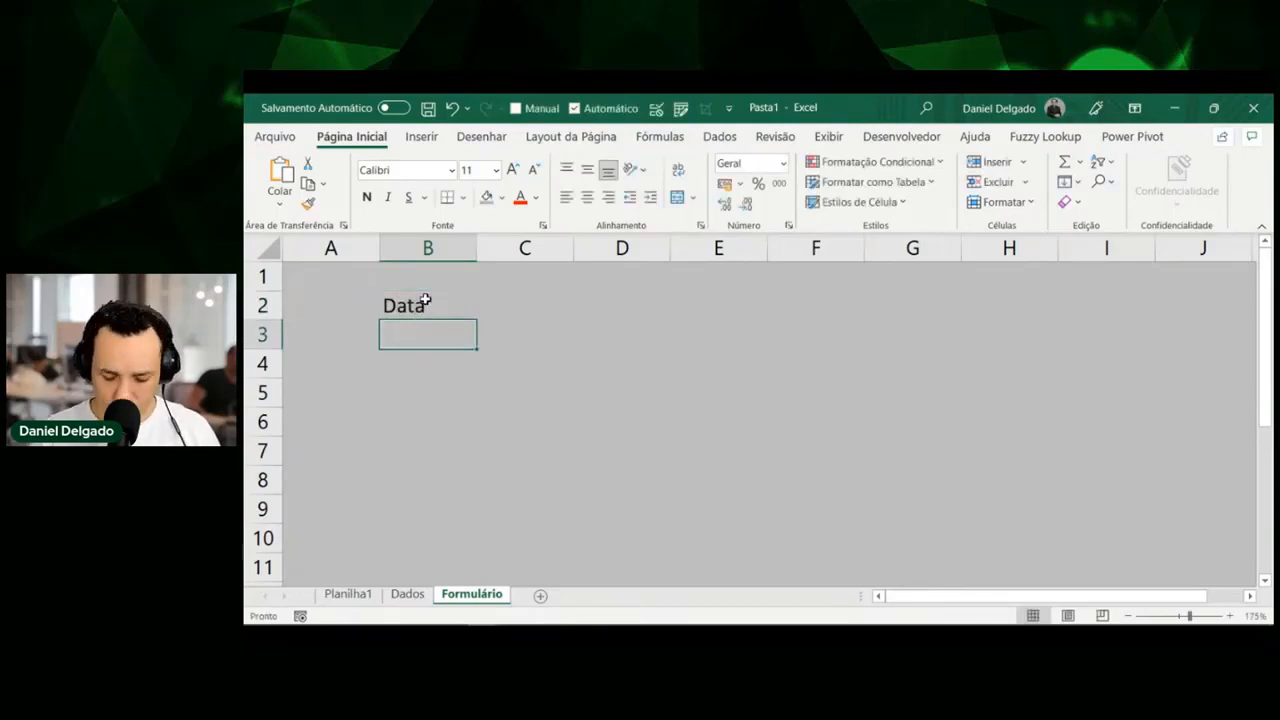
text(Produto)
key(Return)
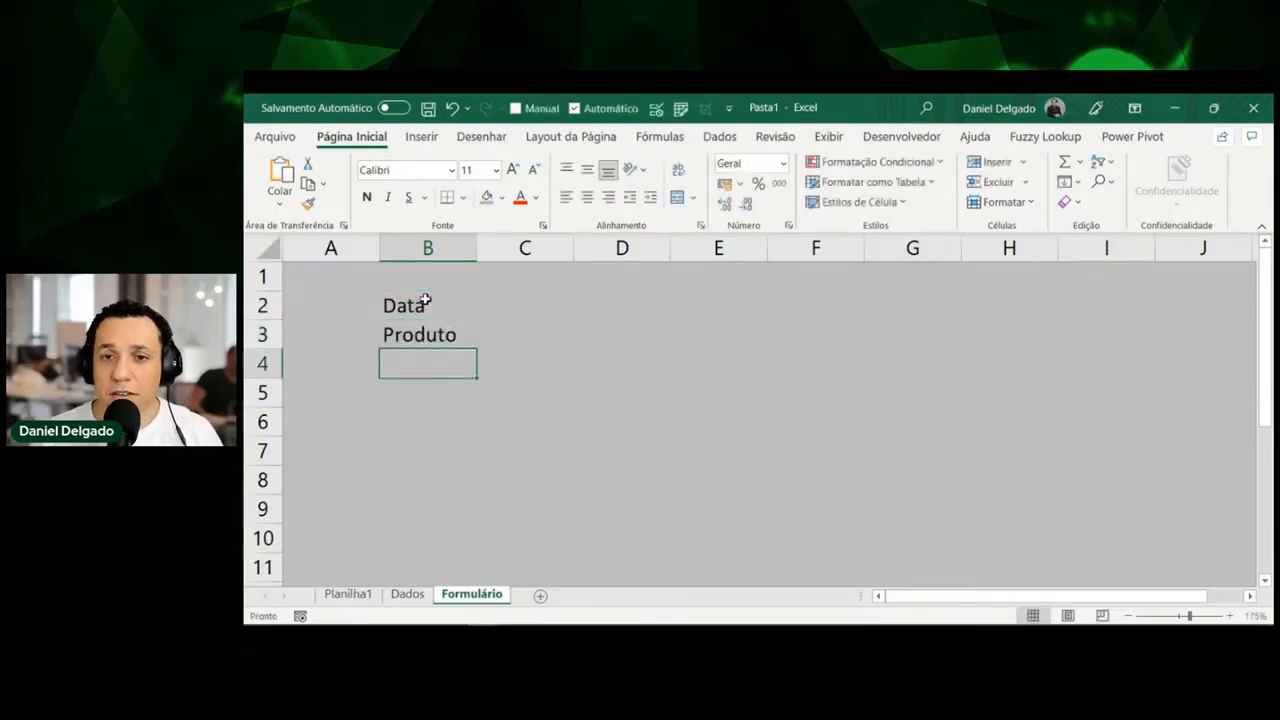
text(Cliente)
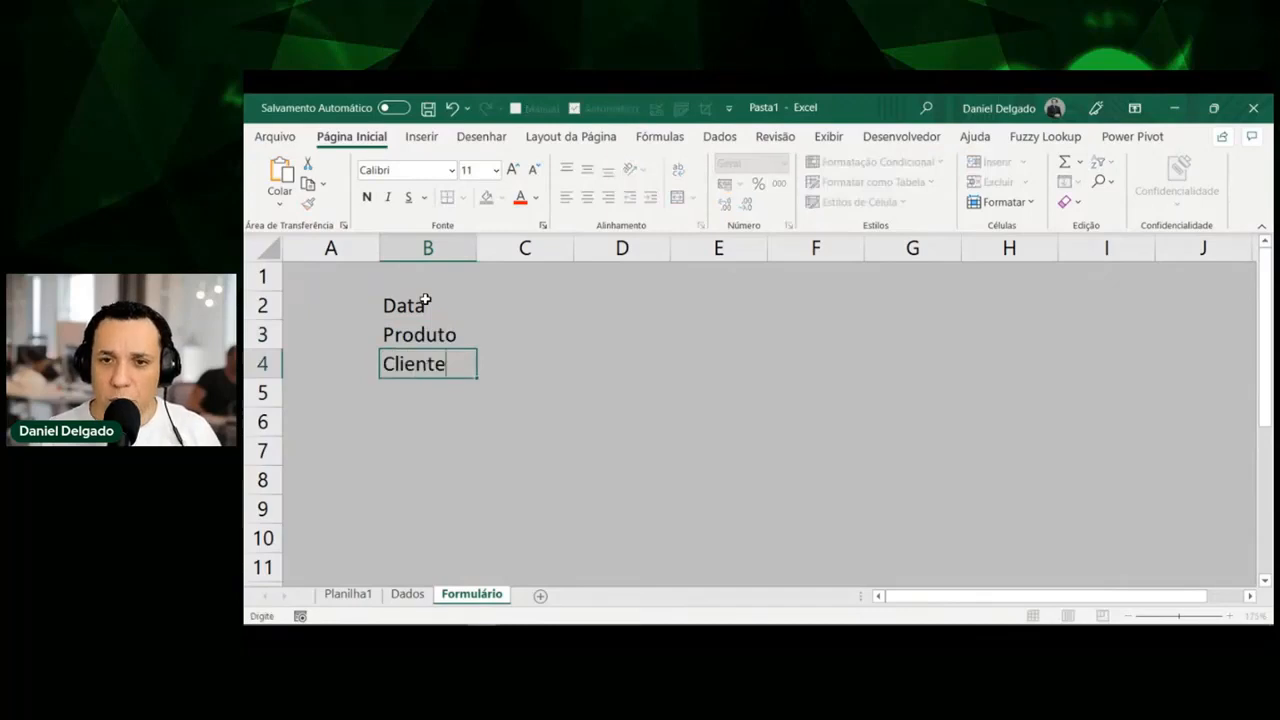
key(Return)
text(Qtde)
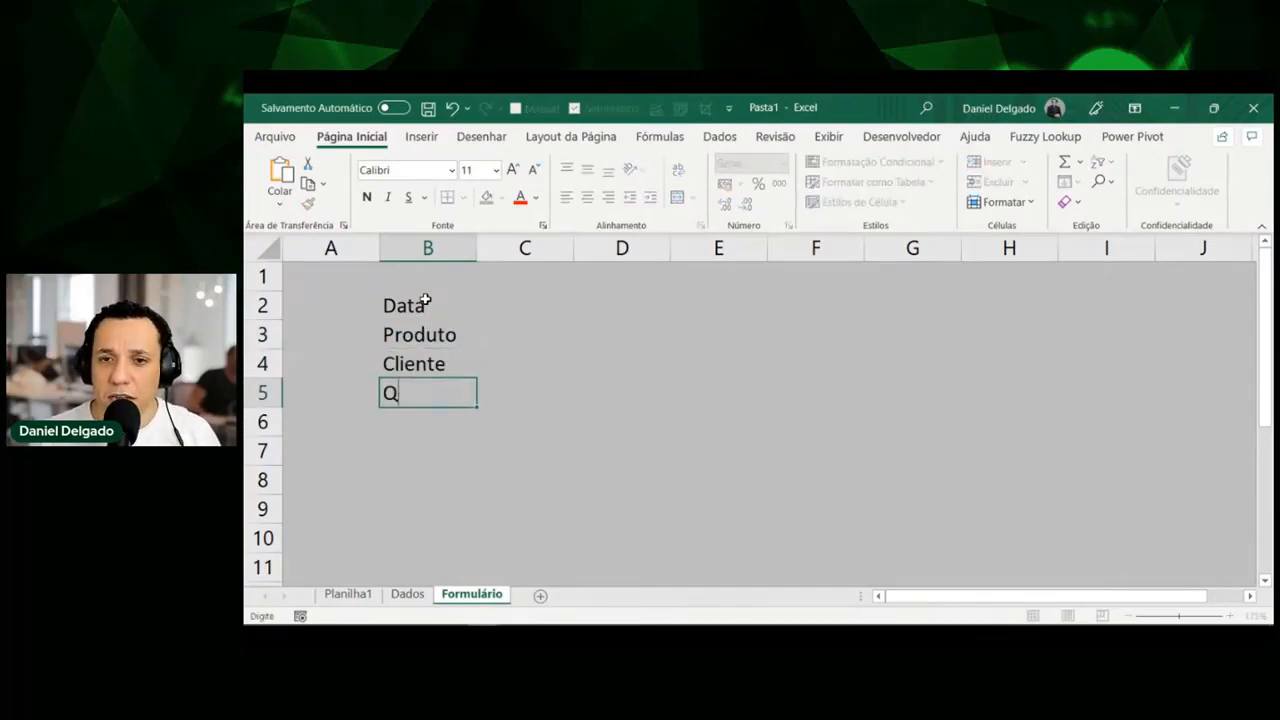
key(Return)
Increase the height of rows 2 to 5, which hold the form labels, equally.
click(427, 305)
key(ctrl+shift+Down)
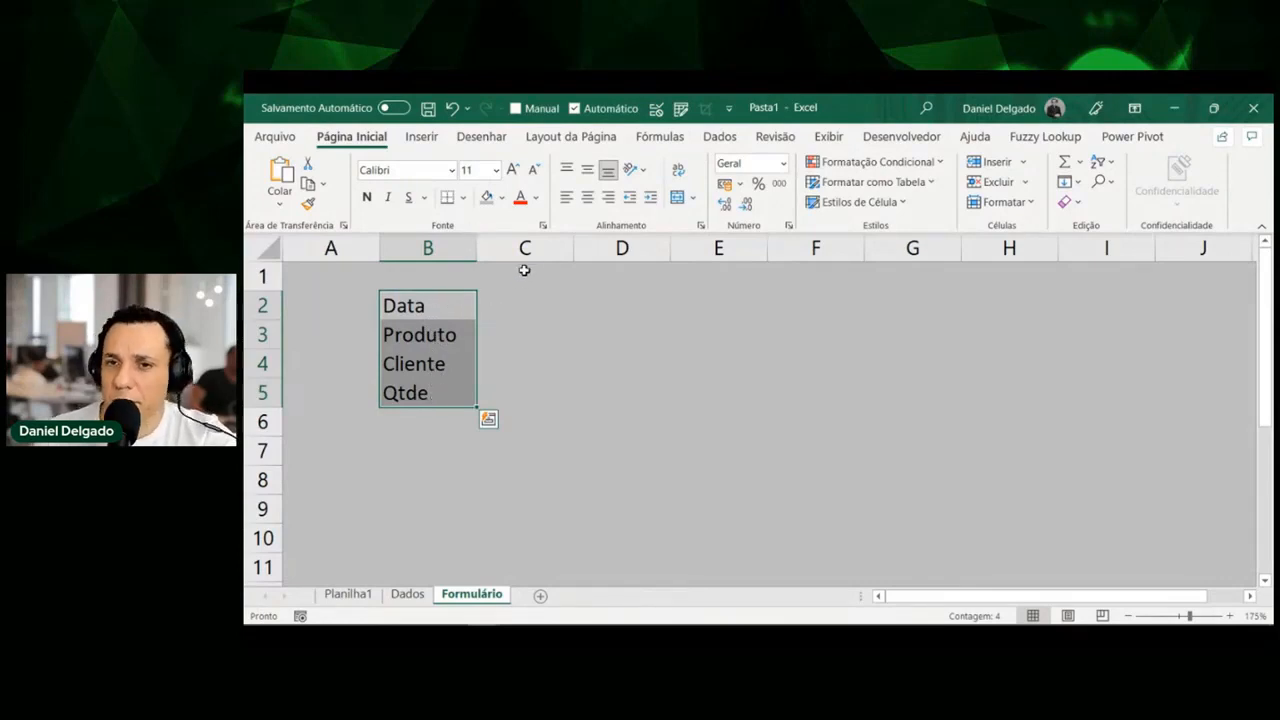
click(265, 310)
drag(266, 313, 258, 394)
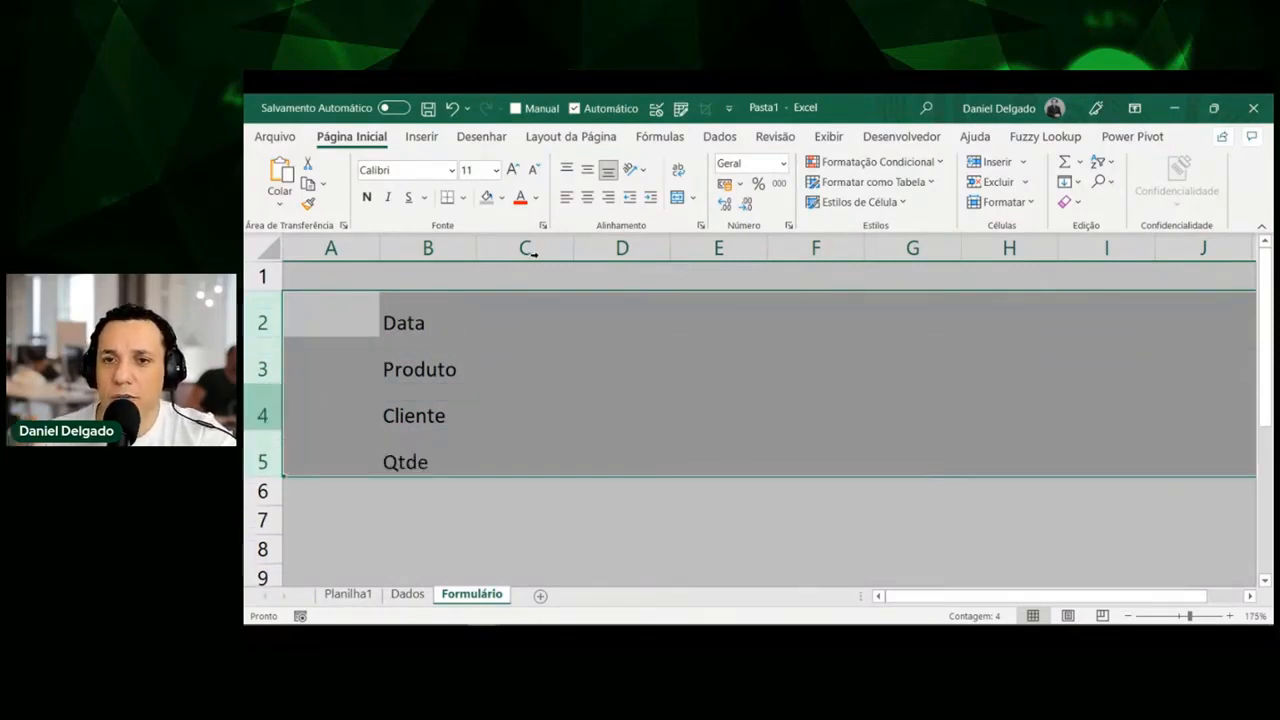
Narrow column C to about half its width to make a small icon column beside the labels.
click(540, 249)
drag(572, 249, 523, 248)
click(497, 360)
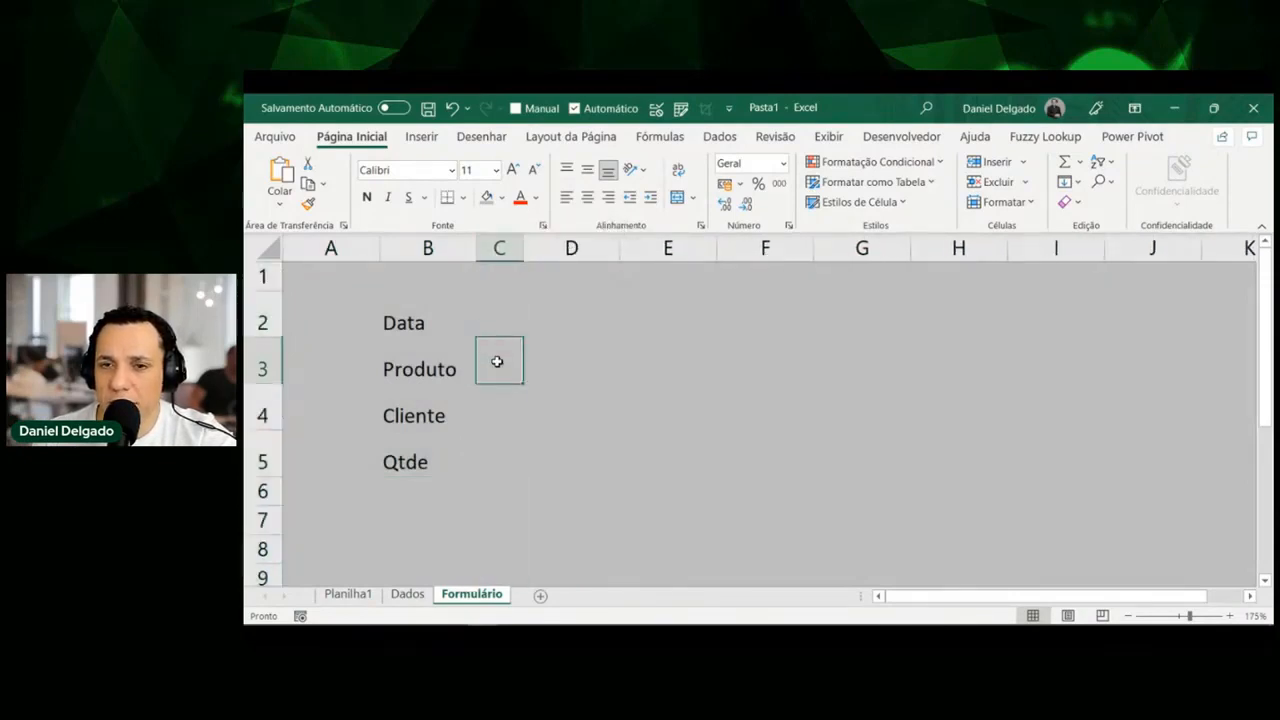
click(494, 414)
click(492, 463)
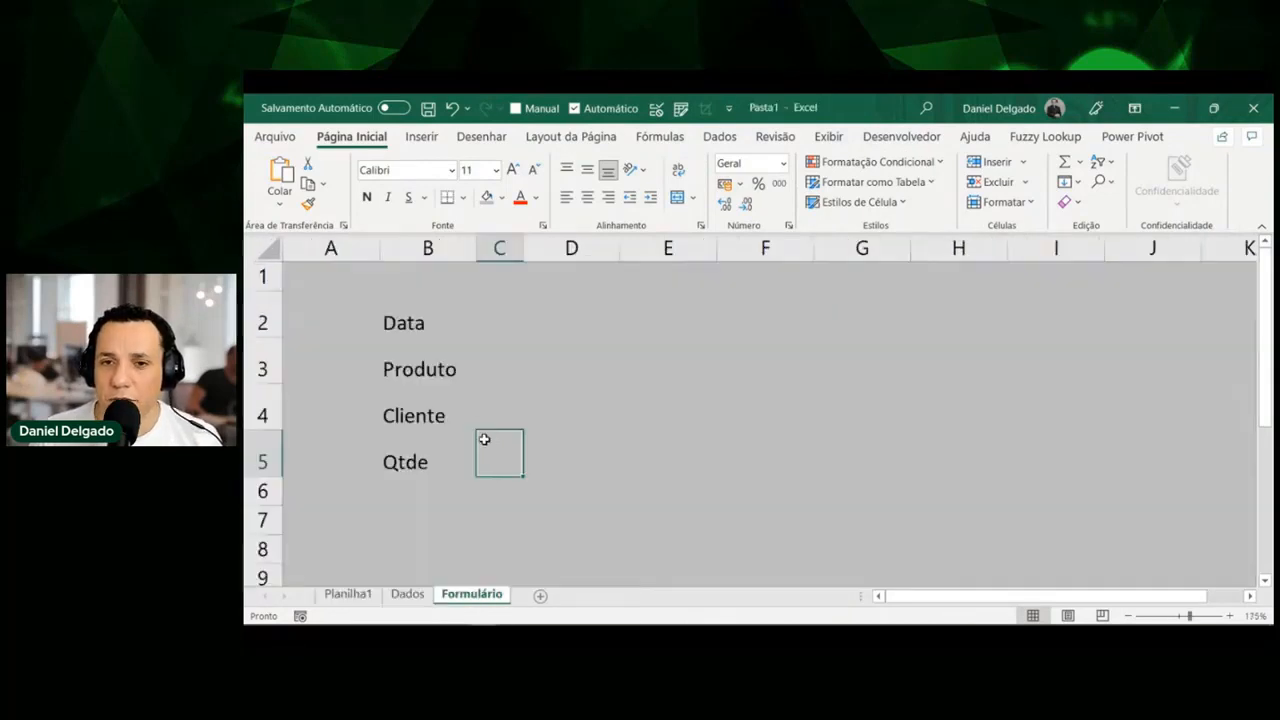
Open the icon library from cell C2, search for "calendário" and select the solid calendar icon with the grid.
click(494, 320)
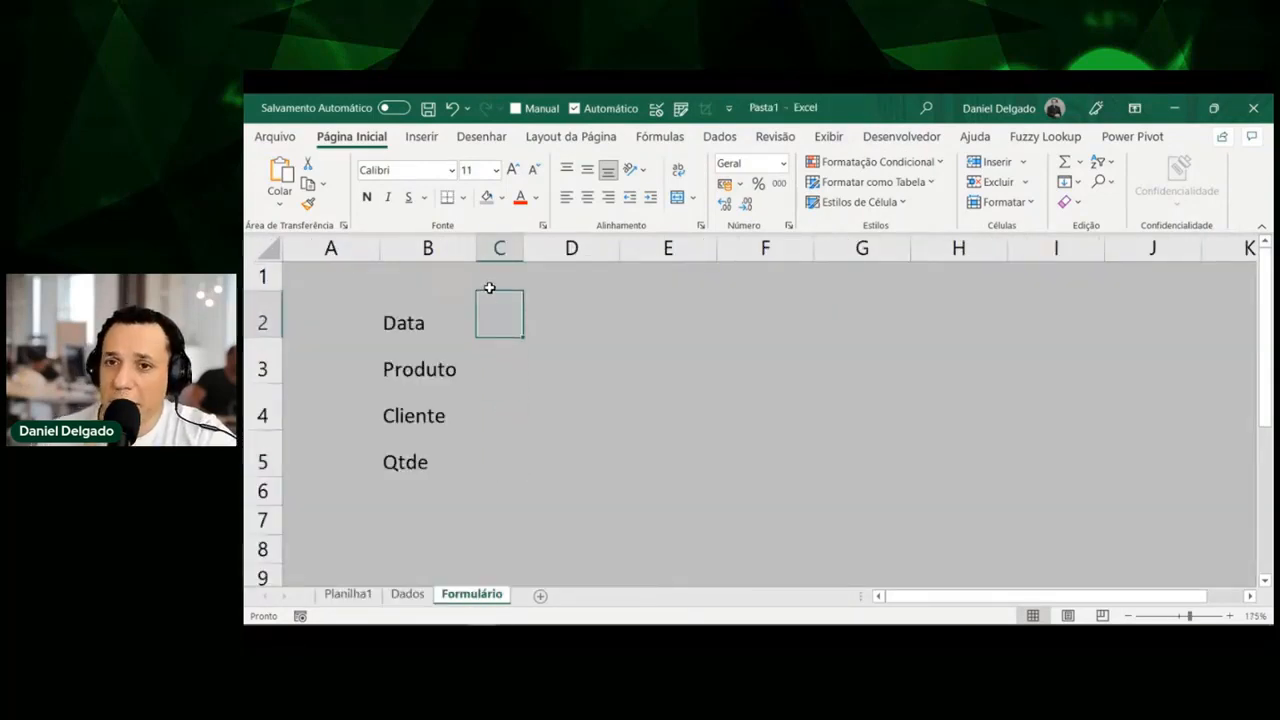
click(424, 137)
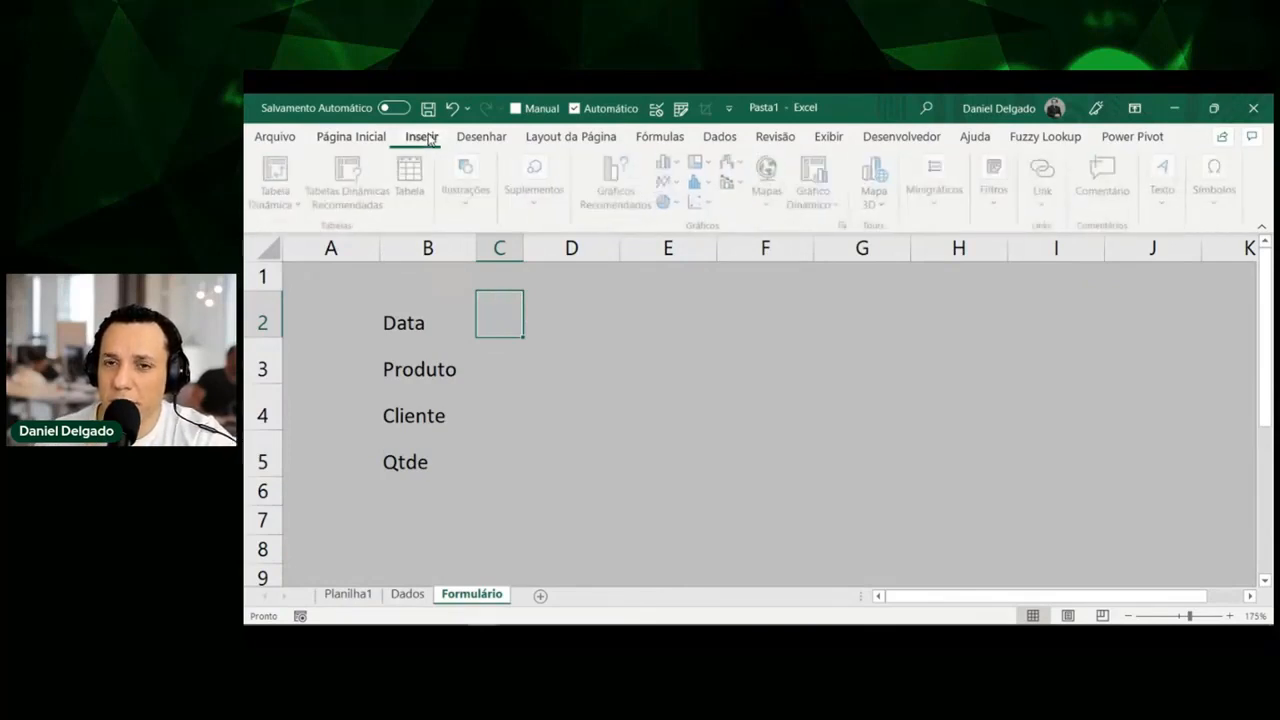
click(481, 198)
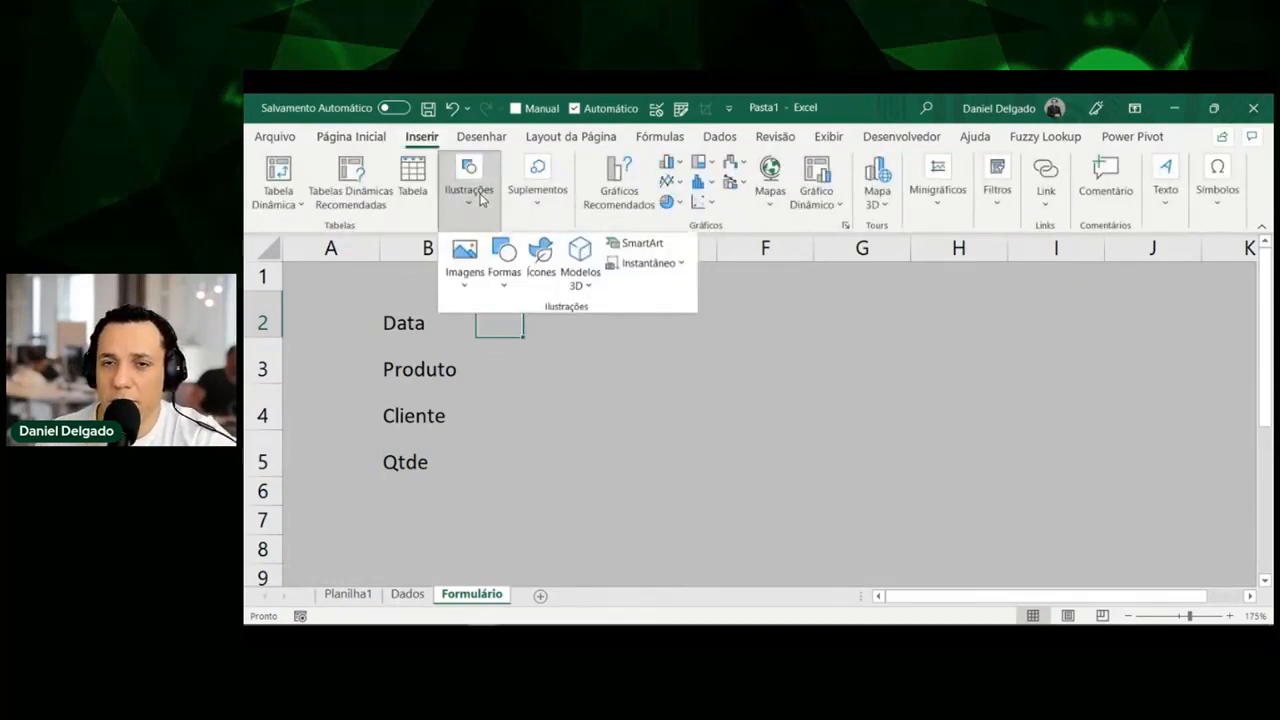
click(548, 273)
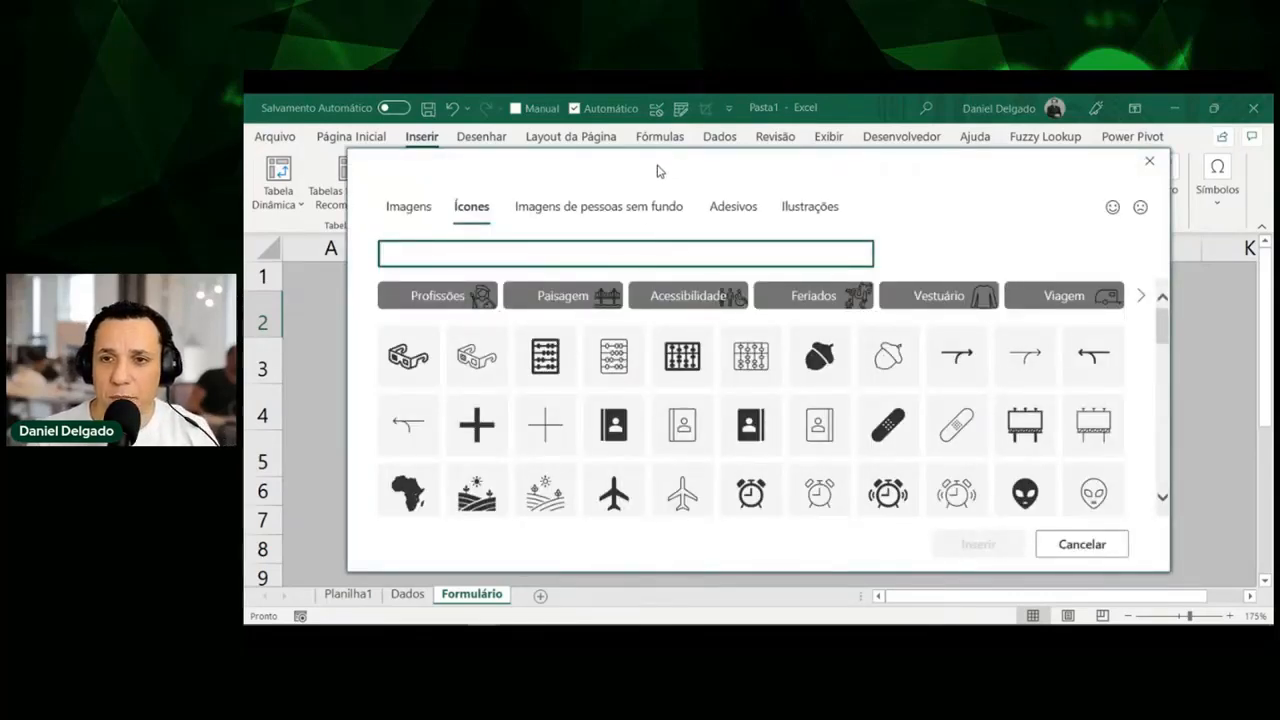
drag(660, 169, 855, 157)
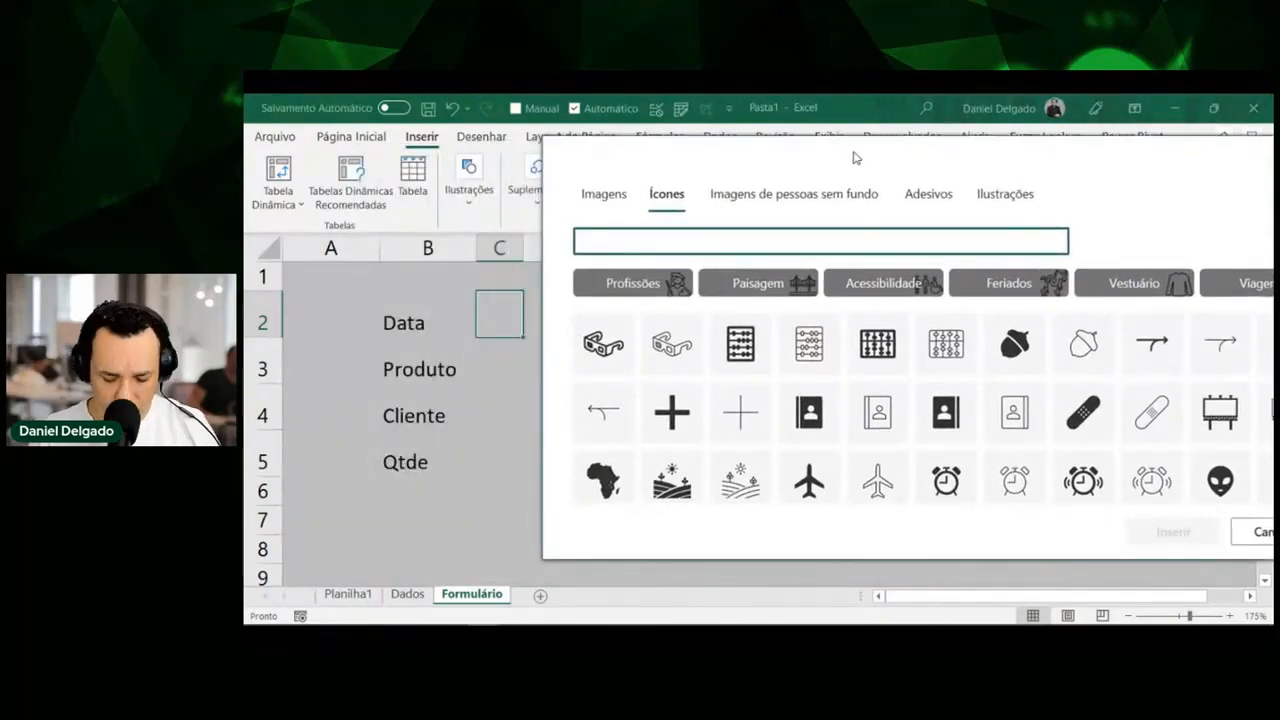
text(calendário)
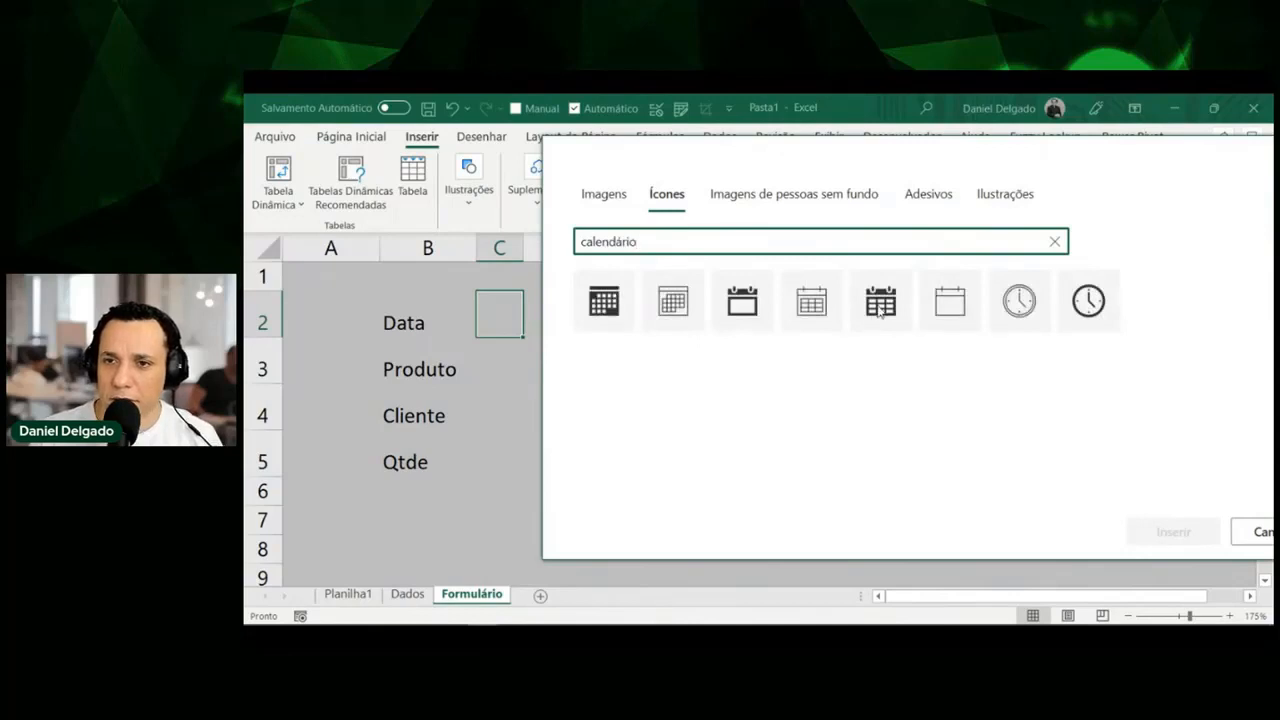
click(880, 305)
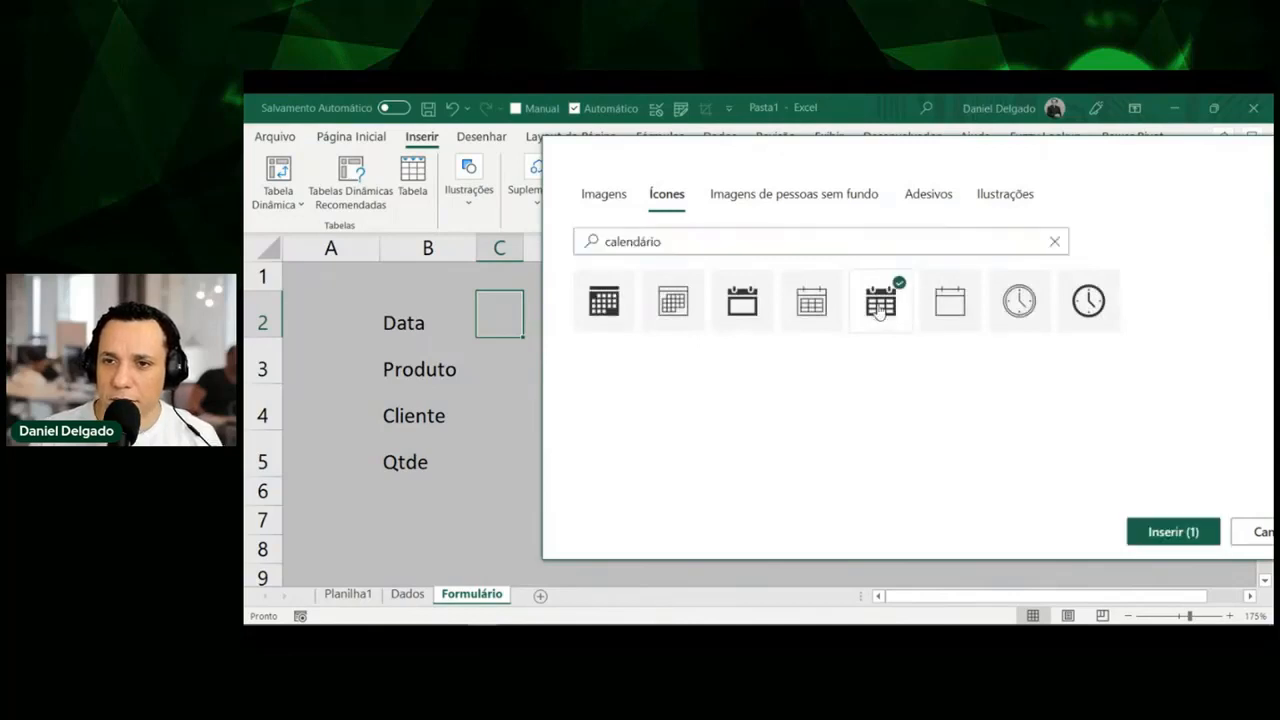
Search the icon library for "produto" and add the outlined box with circling arrows to the selection.
click(645, 249)
double_click(650, 247)
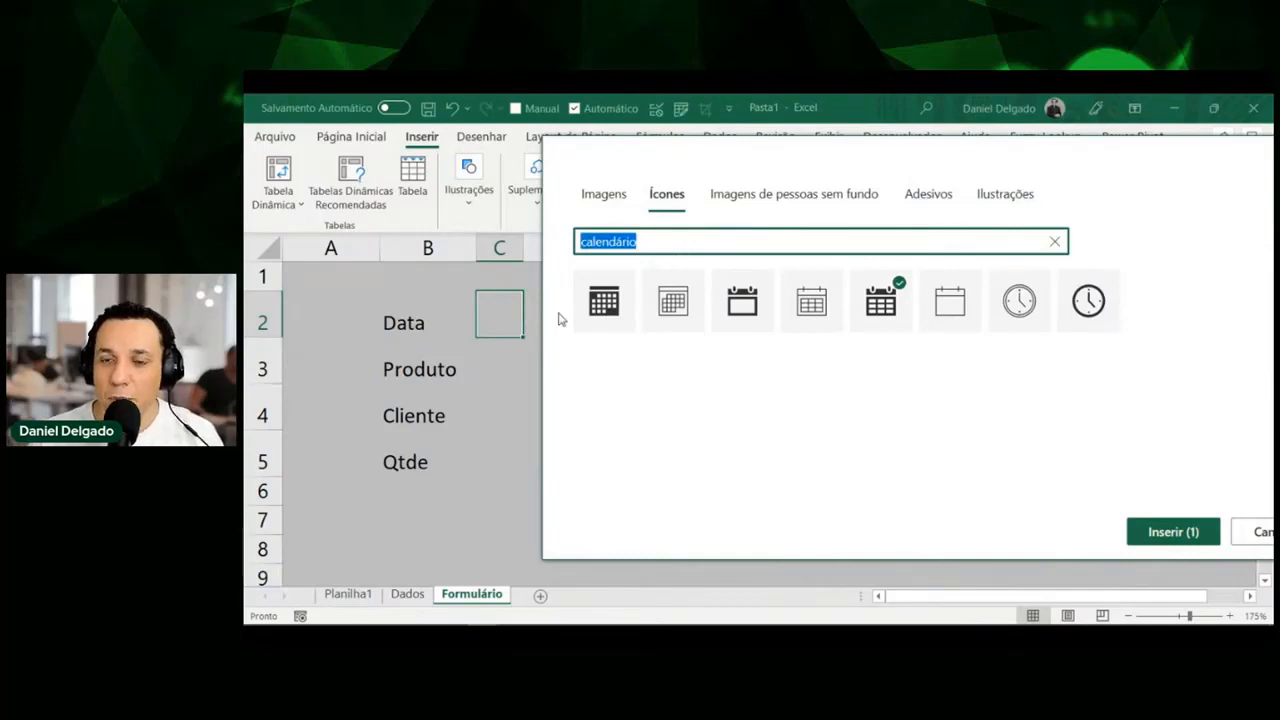
text(produto)
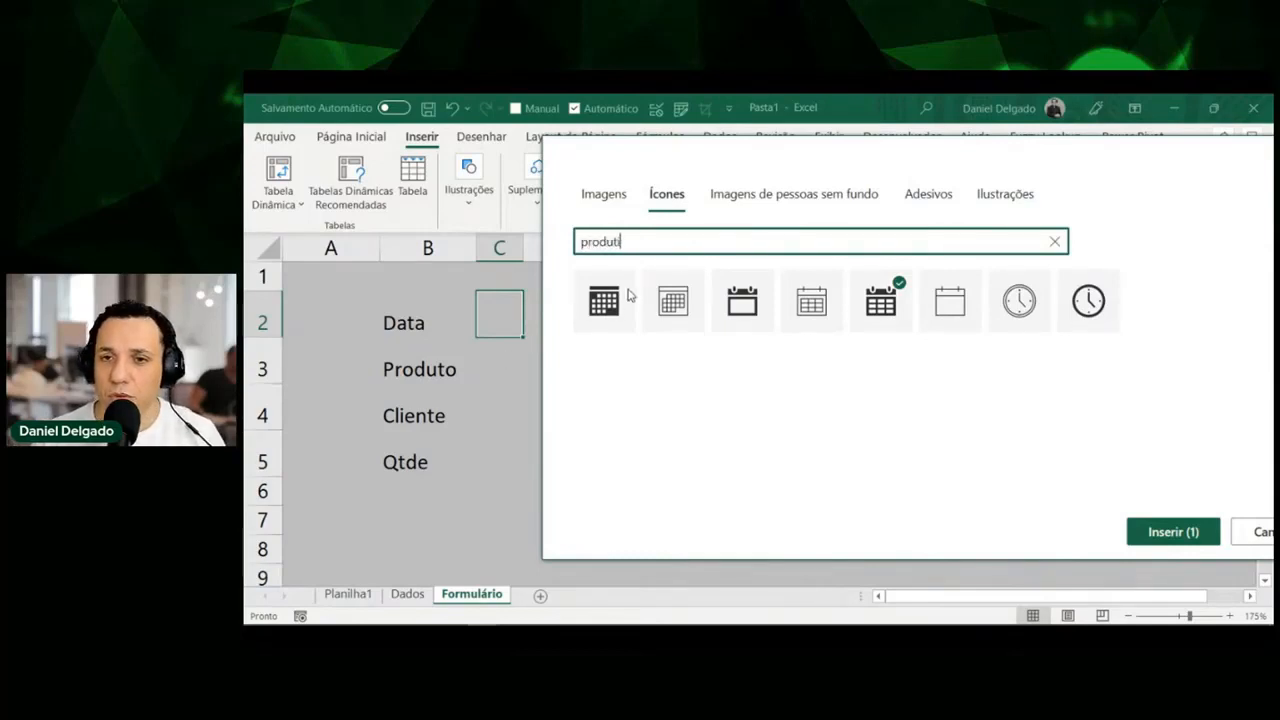
key(BackSpace)
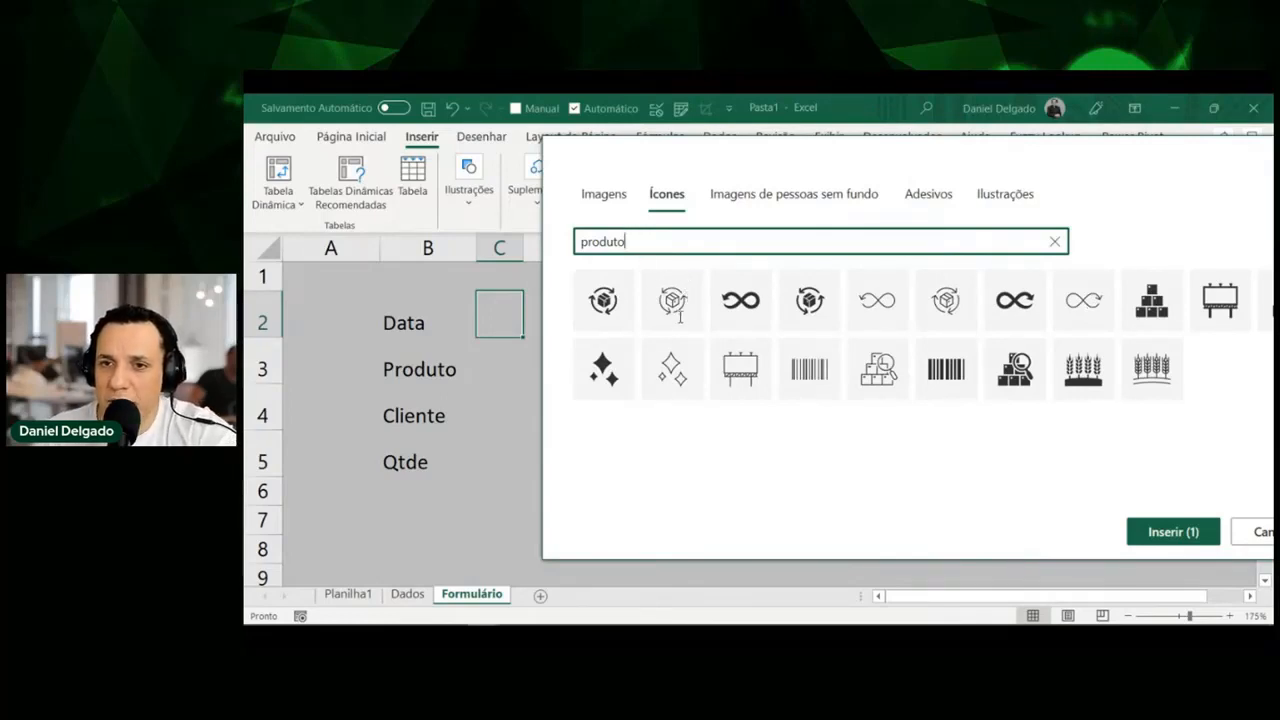
click(668, 300)
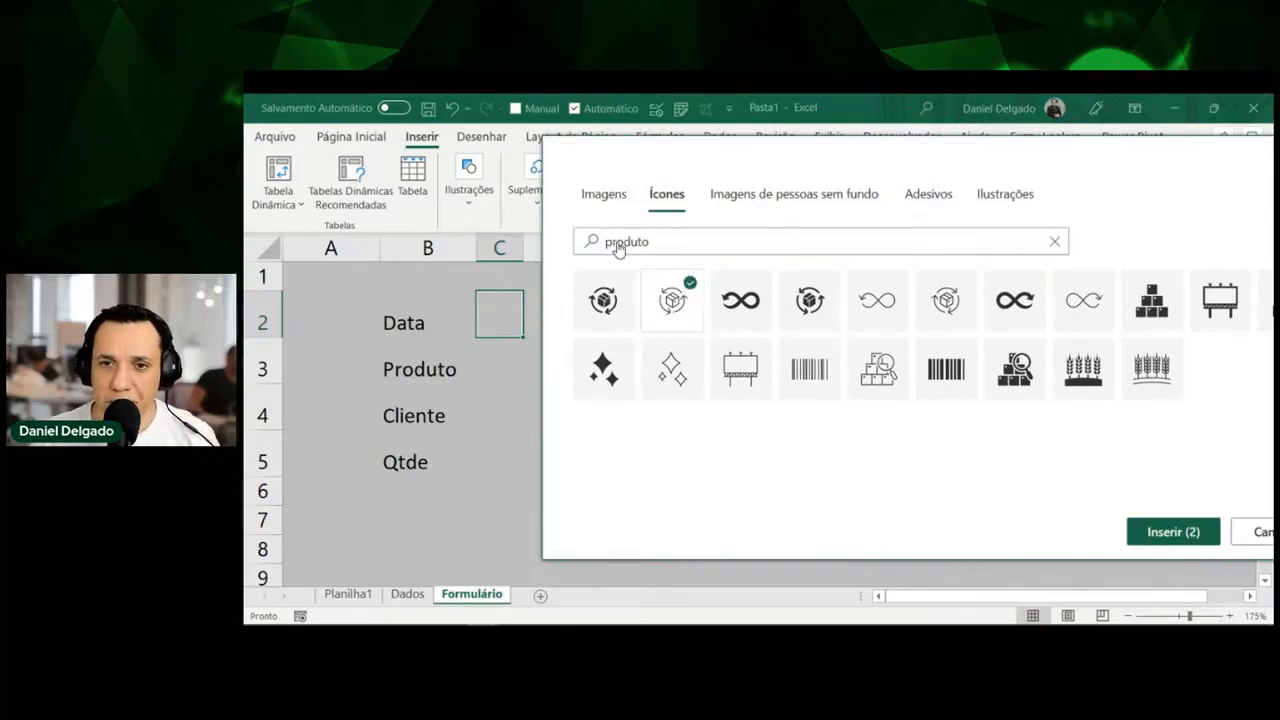
click(1171, 529)
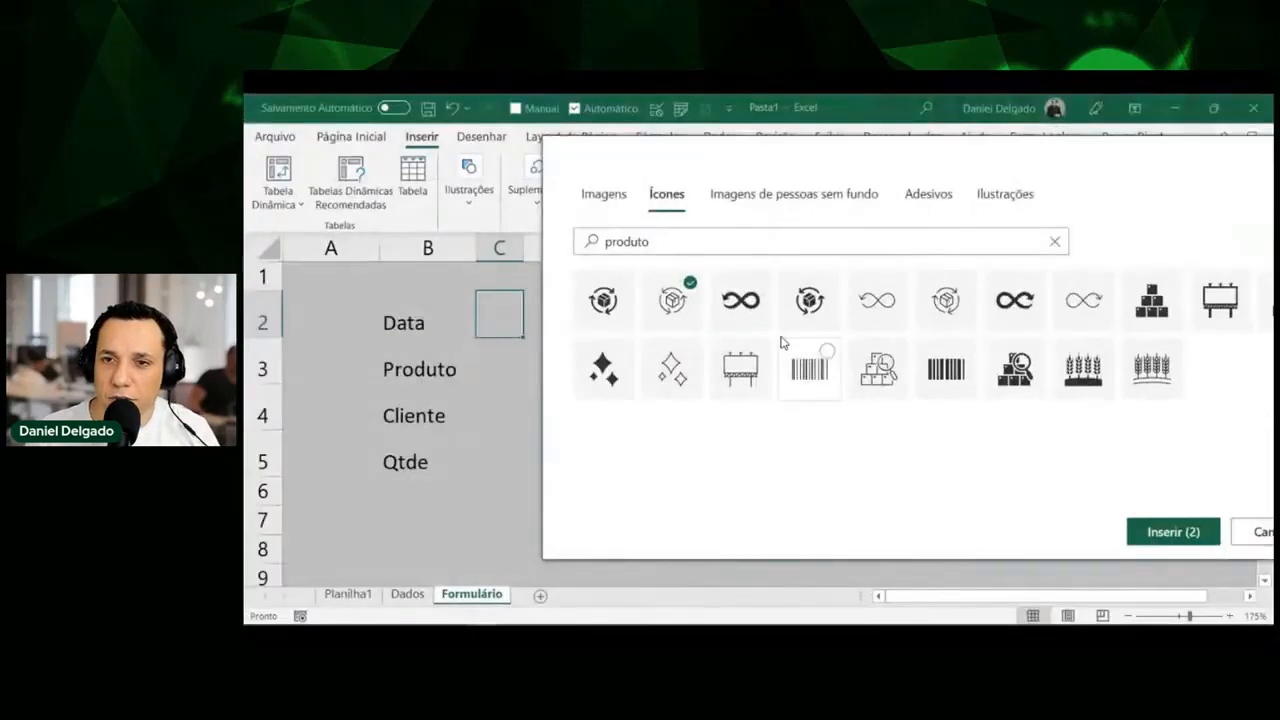
Search the icon library for "cliente" and add the solid single-person icon to the selection.
double_click(652, 244)
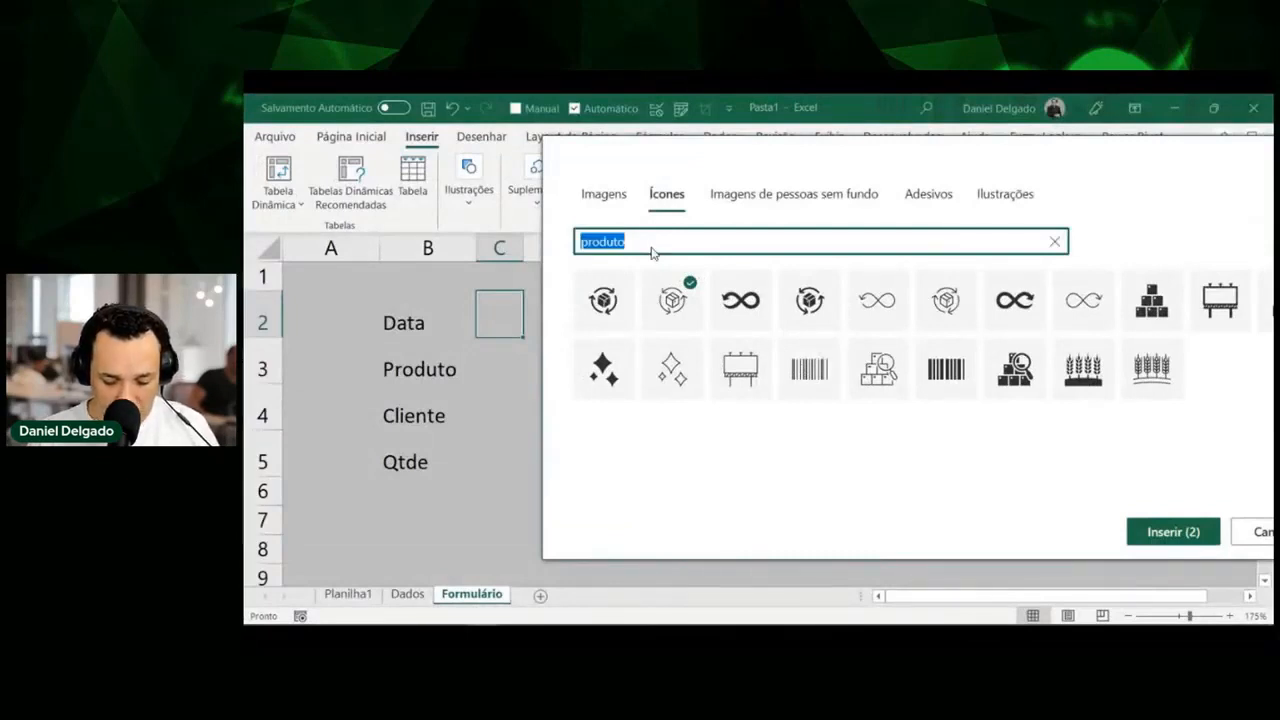
text(cliente)
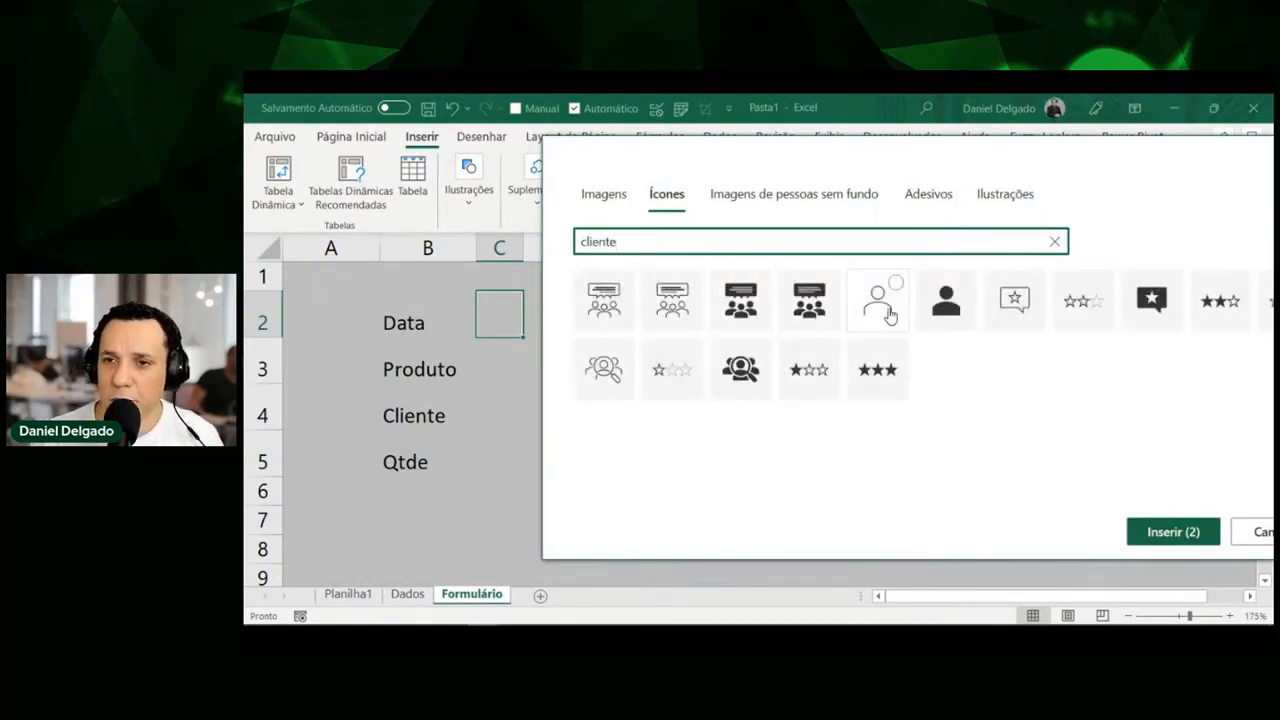
click(946, 300)
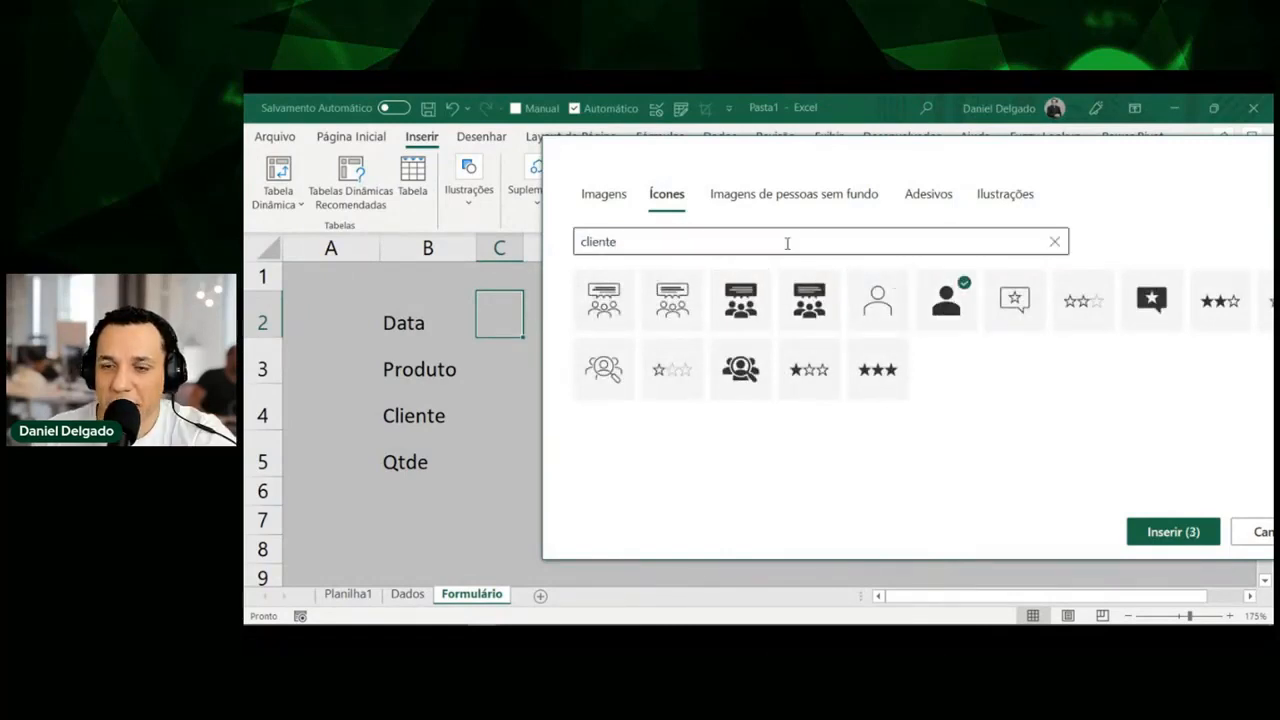
Search for "carrinho", add the outlined shopping cart icon to the selection and insert all four selected icons.
double_click(600, 243)
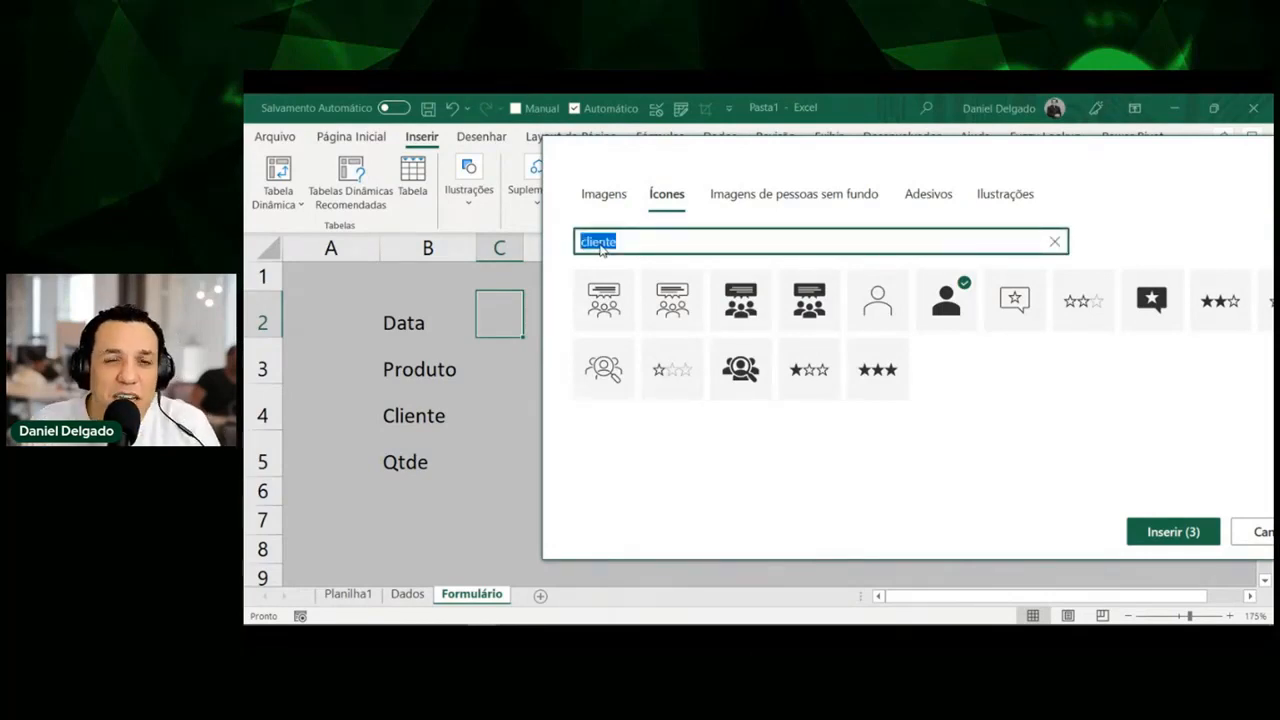
text(carrinho)
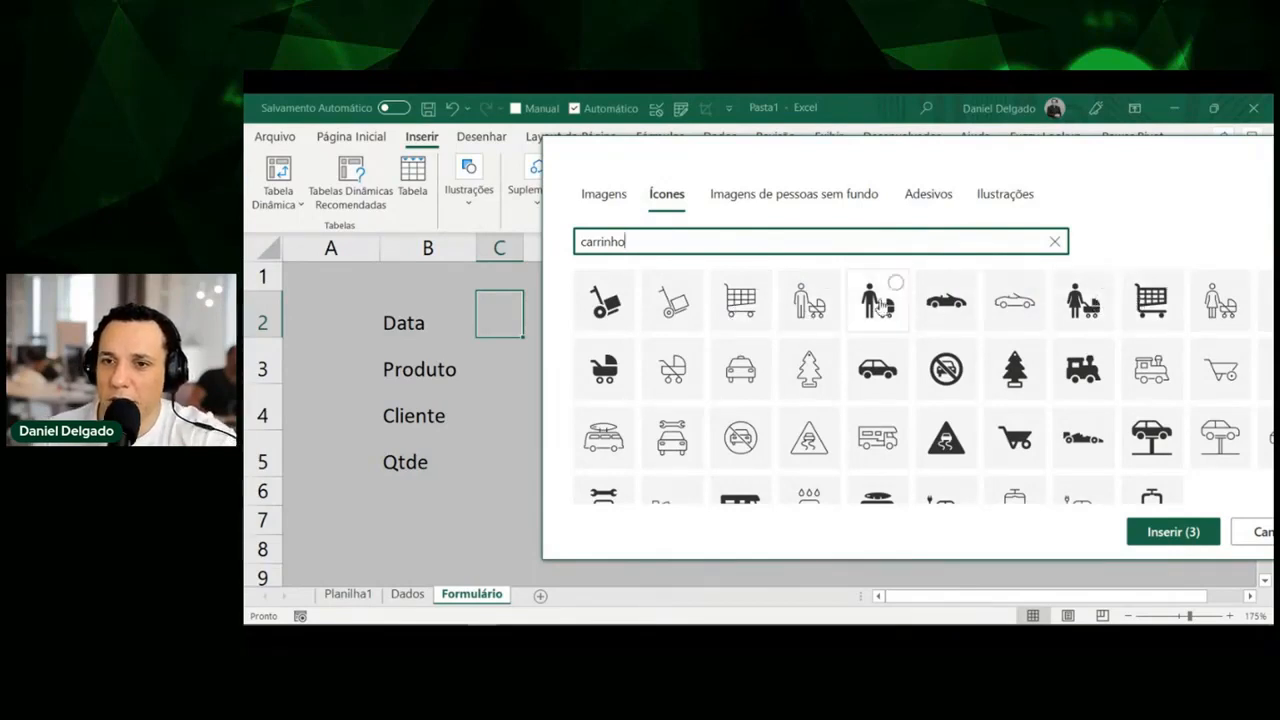
click(752, 302)
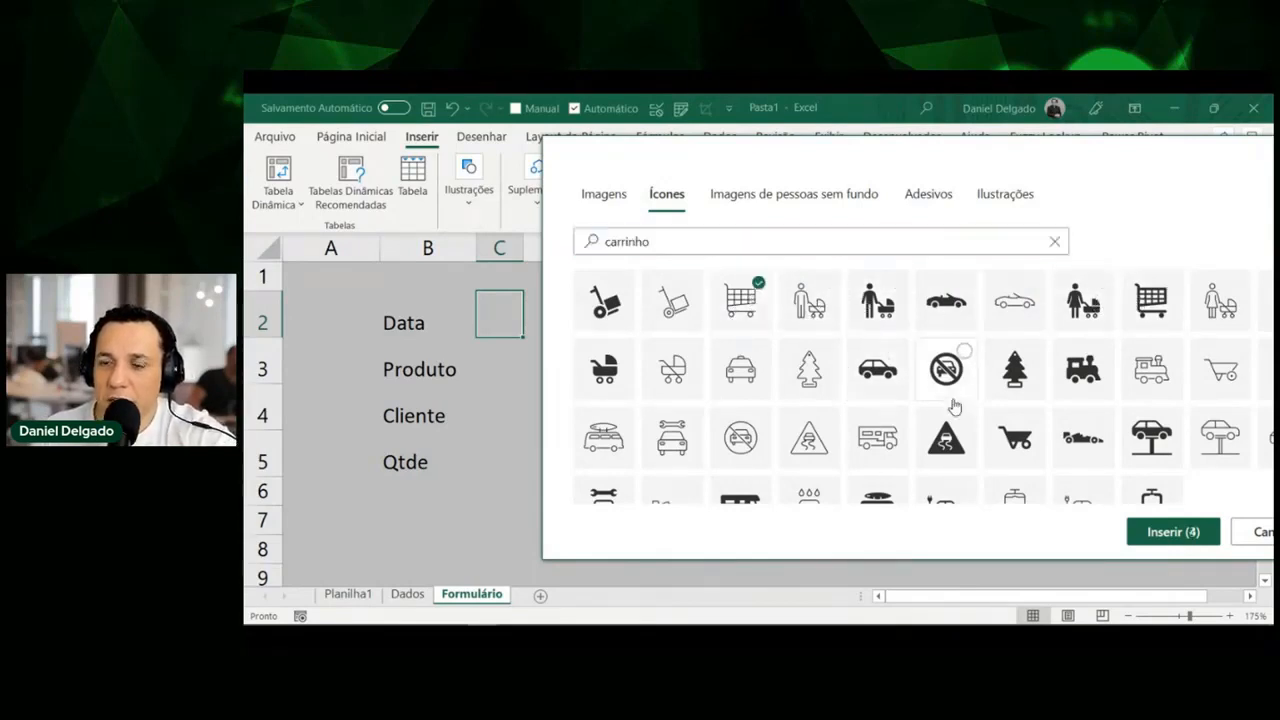
click(1177, 535)
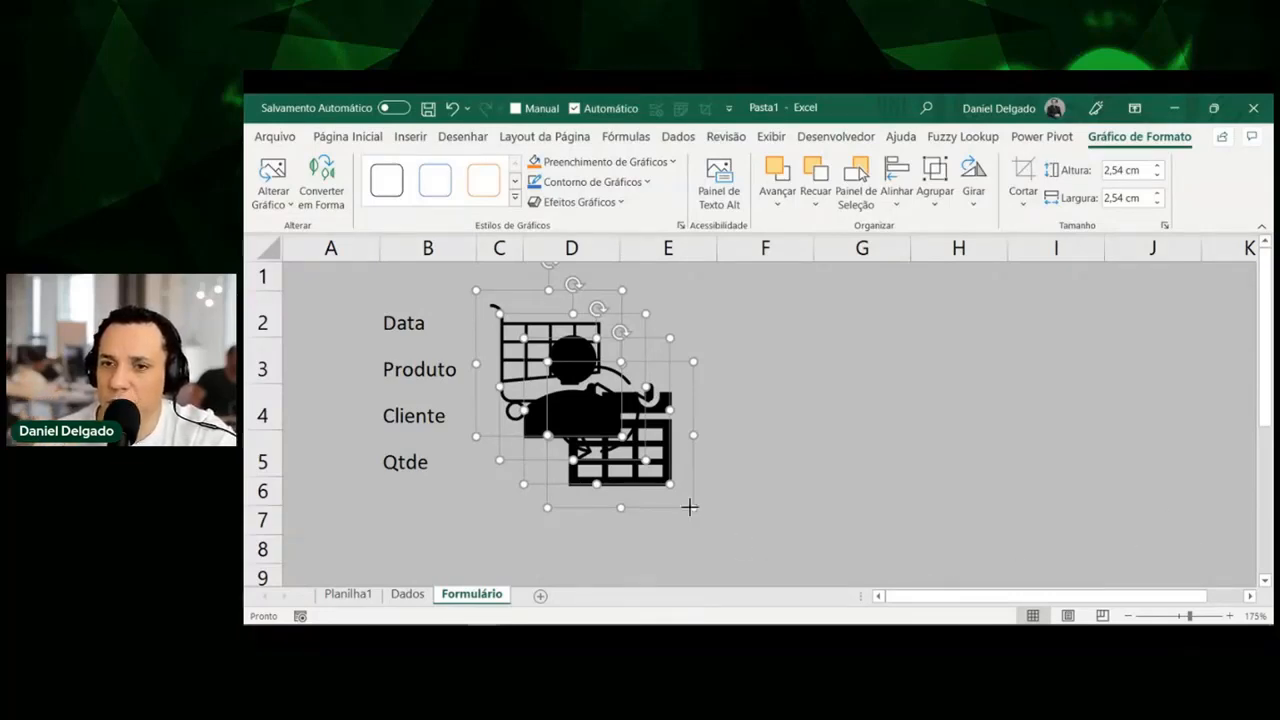
Shrink the four inserted icons together to about 0.69 cm high and wide, then deselect them.
drag(689, 506, 586, 377)
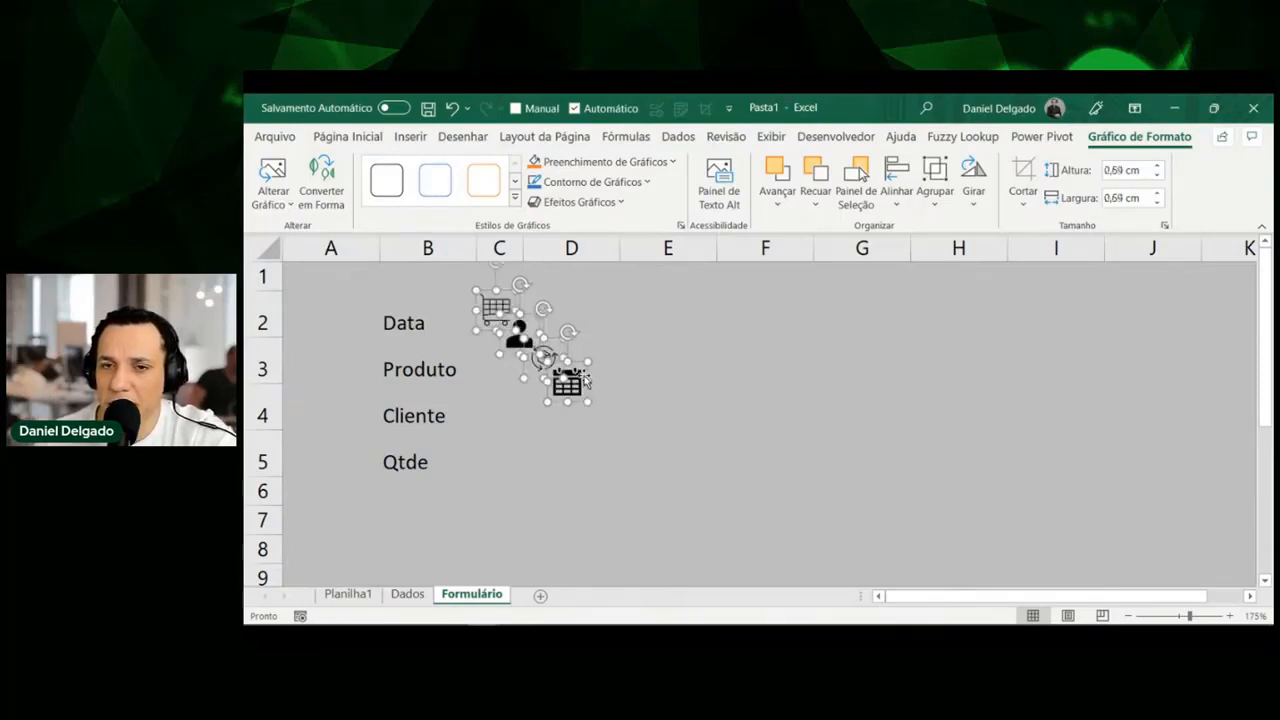
click(424, 323)
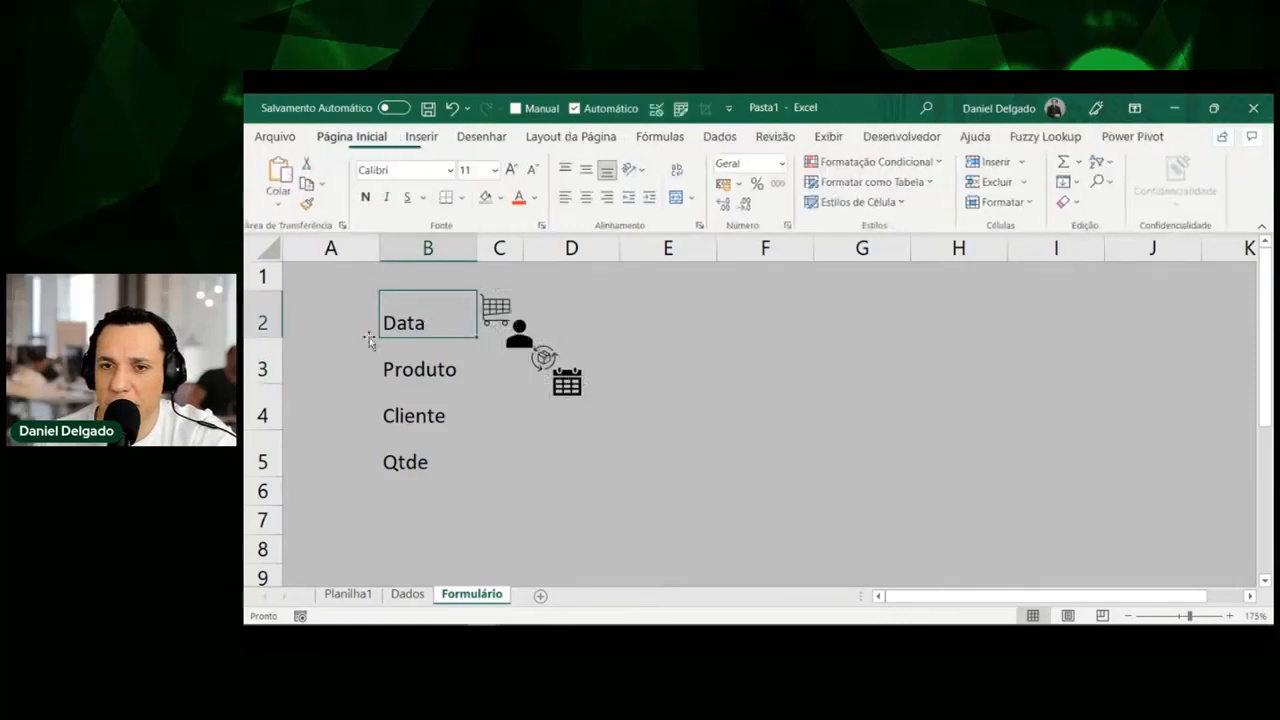
click(262, 322)
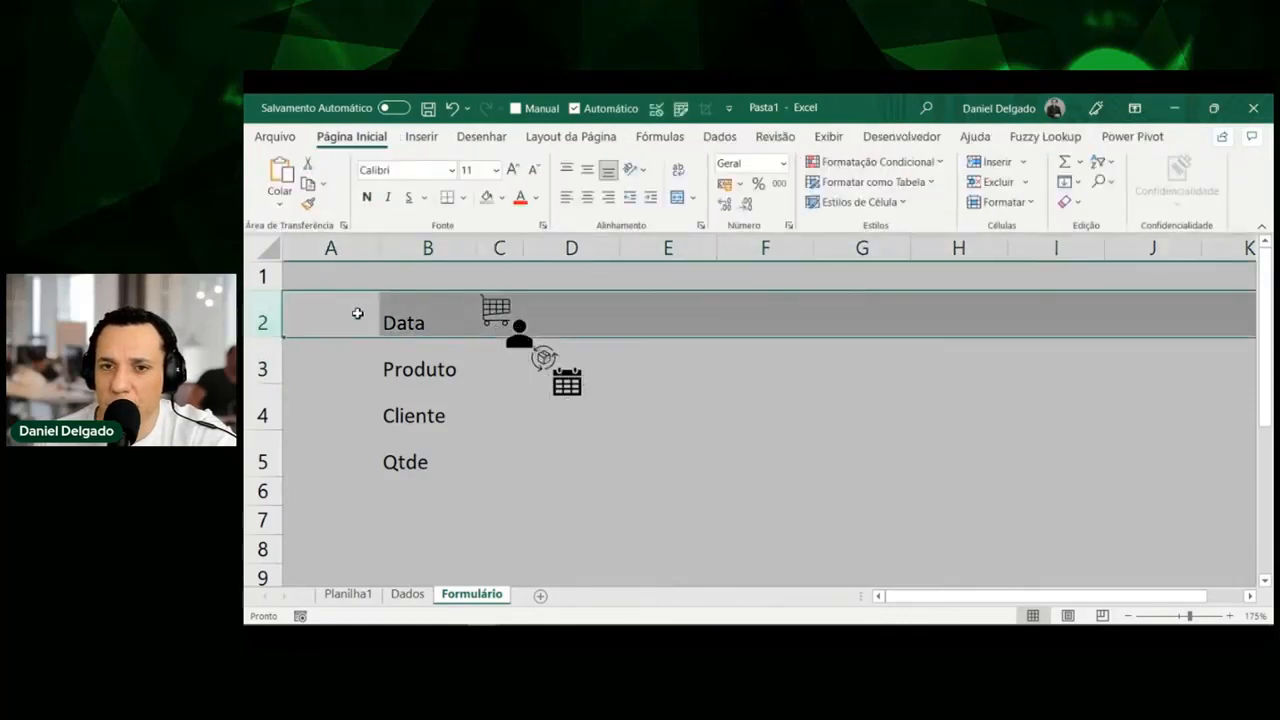
click(500, 414)
Arrange the icons in column C beside their labels: calendar at Data, box at Produto, person at Cliente and cart at Qtde, aligned vertically.
drag(567, 383, 581, 295)
drag(504, 311, 509, 465)
drag(514, 337, 492, 415)
drag(533, 371, 480, 382)
drag(568, 300, 494, 327)
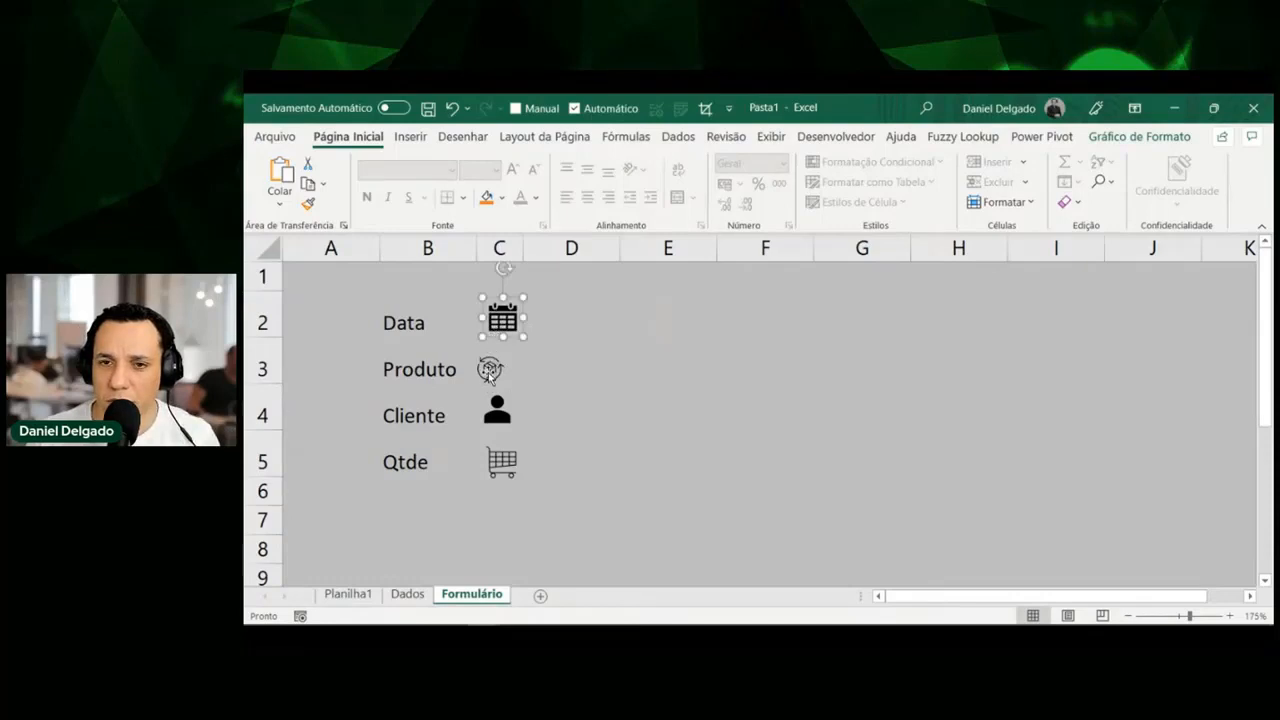
drag(490, 369, 503, 364)
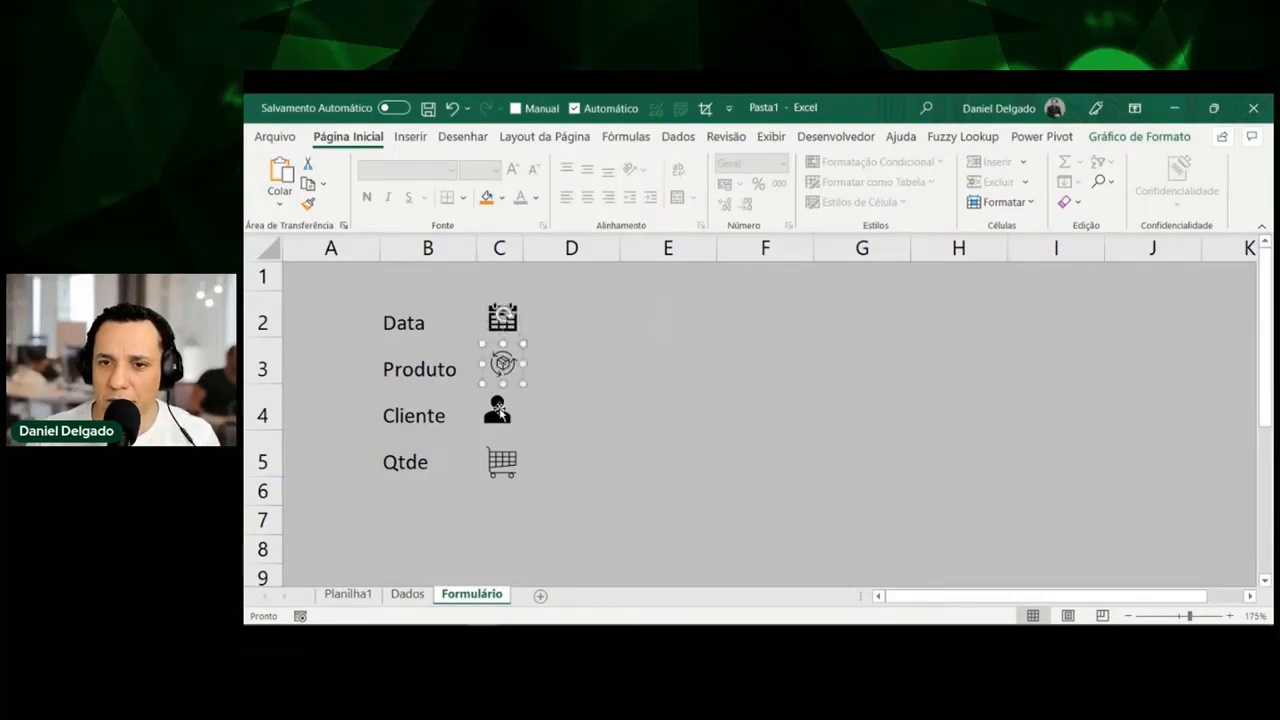
click(502, 412)
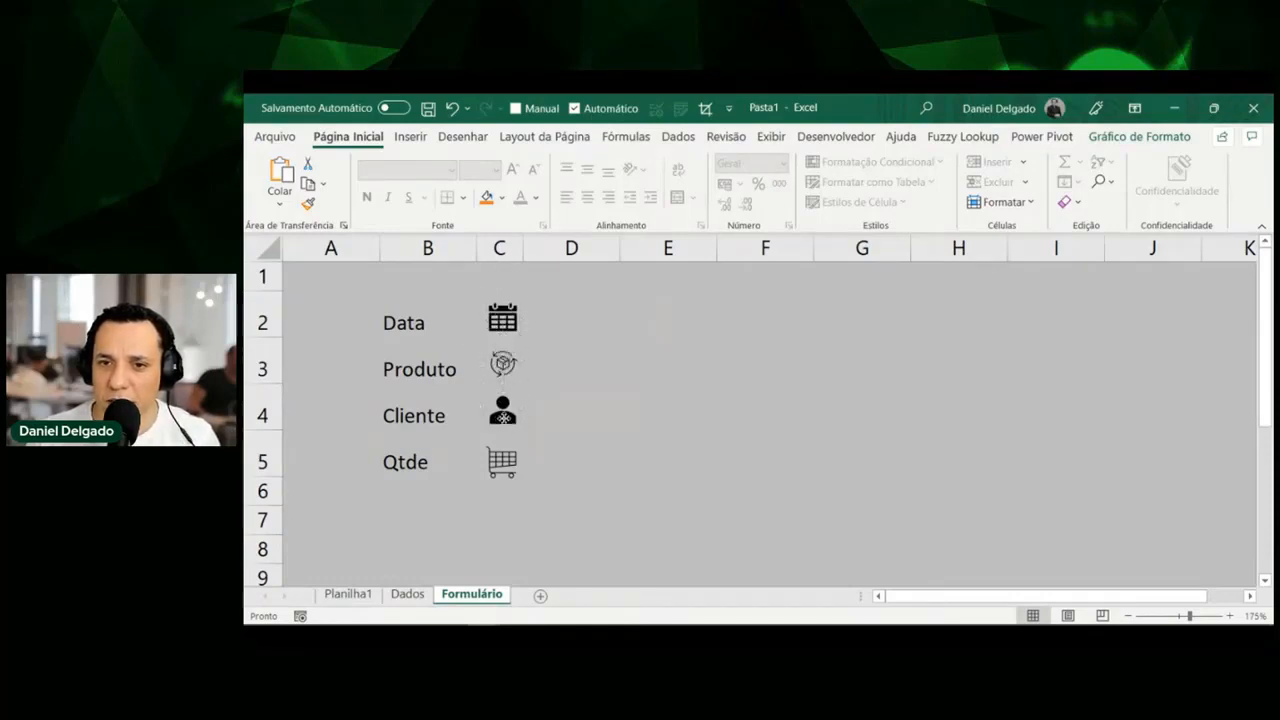
Nudge the shopping cart icon slightly upward beside the Qtde label and deselect it.
mouse_move(503, 470)
mouse_down()
mouse_move(514, 456)
mouse_move(503, 466)
mouse_up()
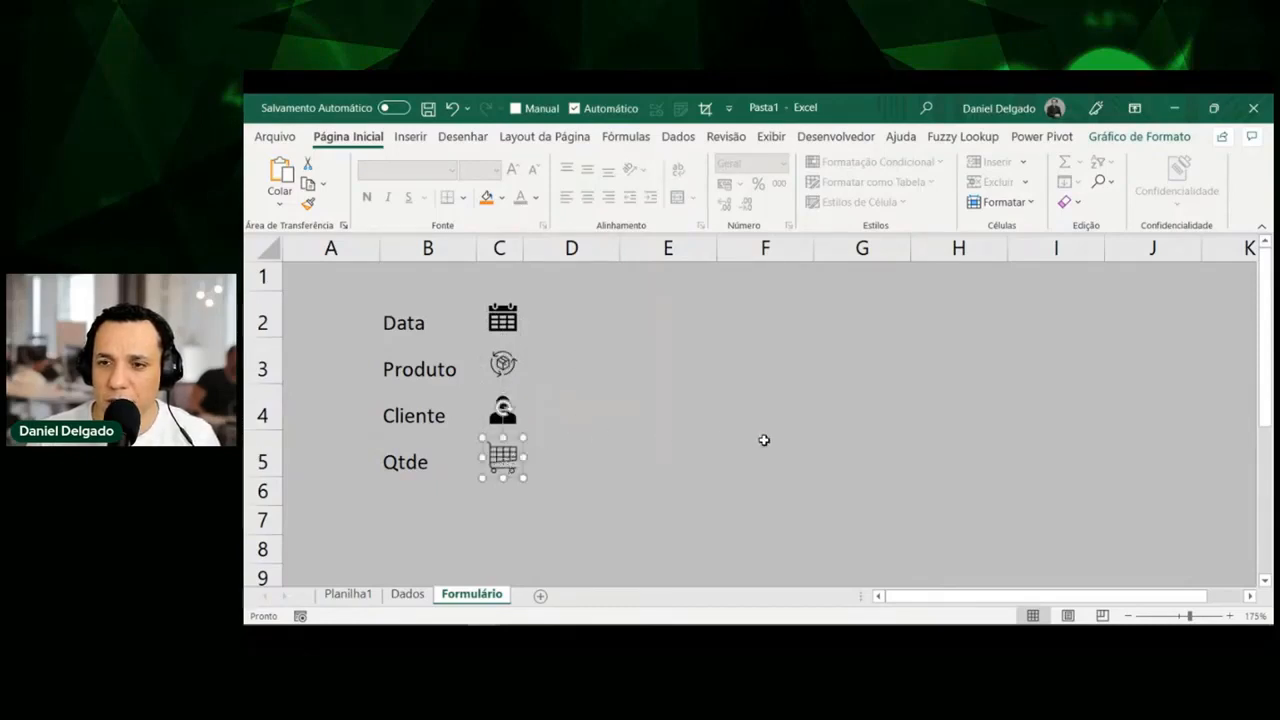
click(1229, 616)
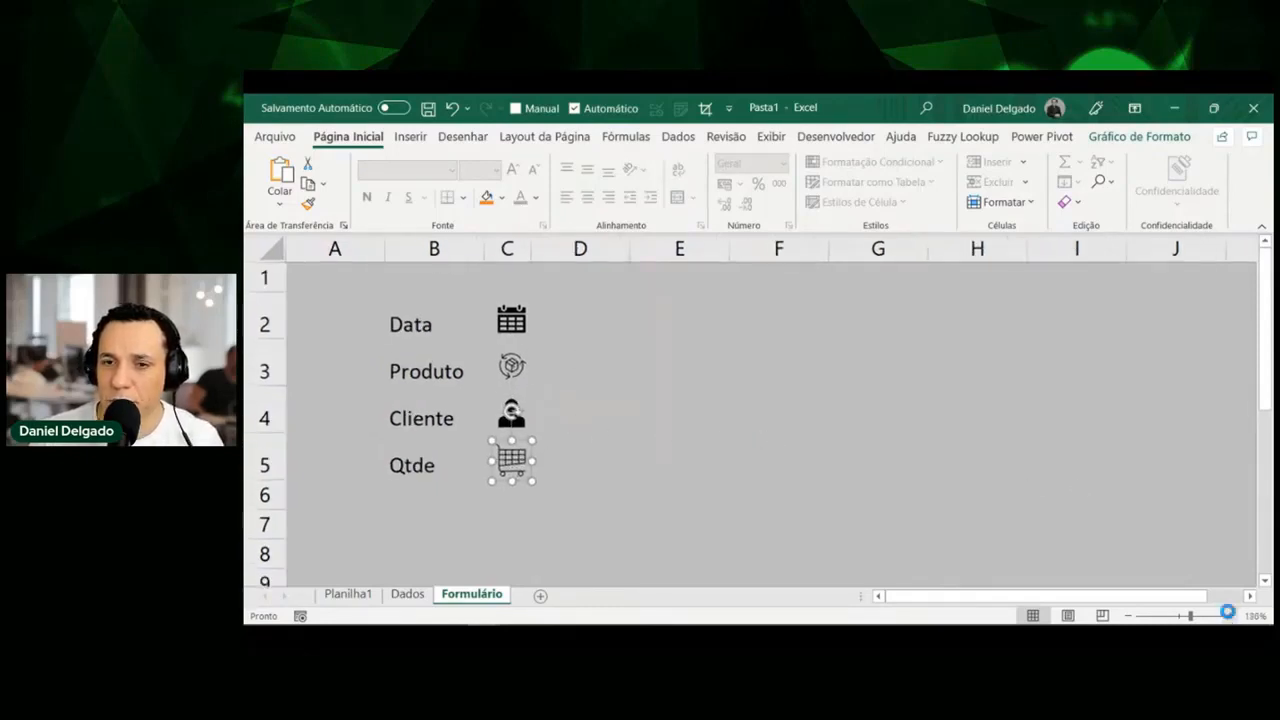
click(1229, 616)
click(1229, 616)
click(640, 357)
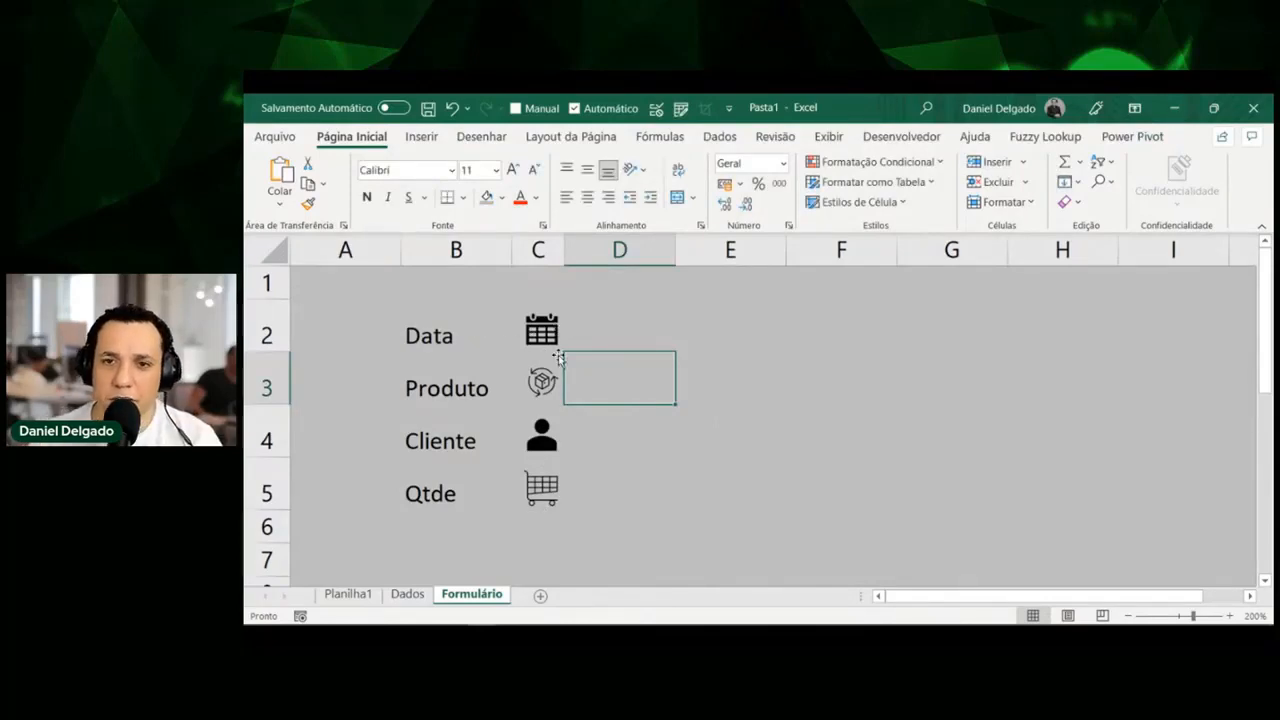
Align the four labels in B2:B5 to the right horizontally and to the middle vertically.
drag(486, 329, 480, 491)
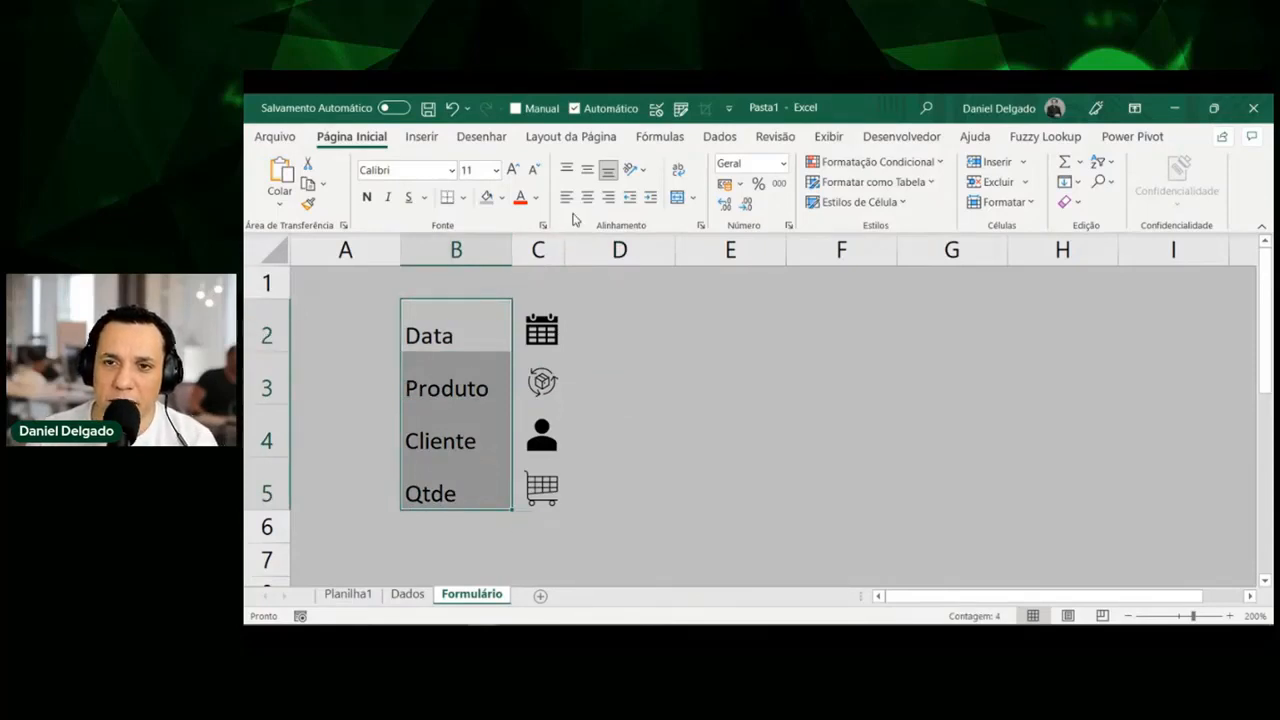
click(610, 199)
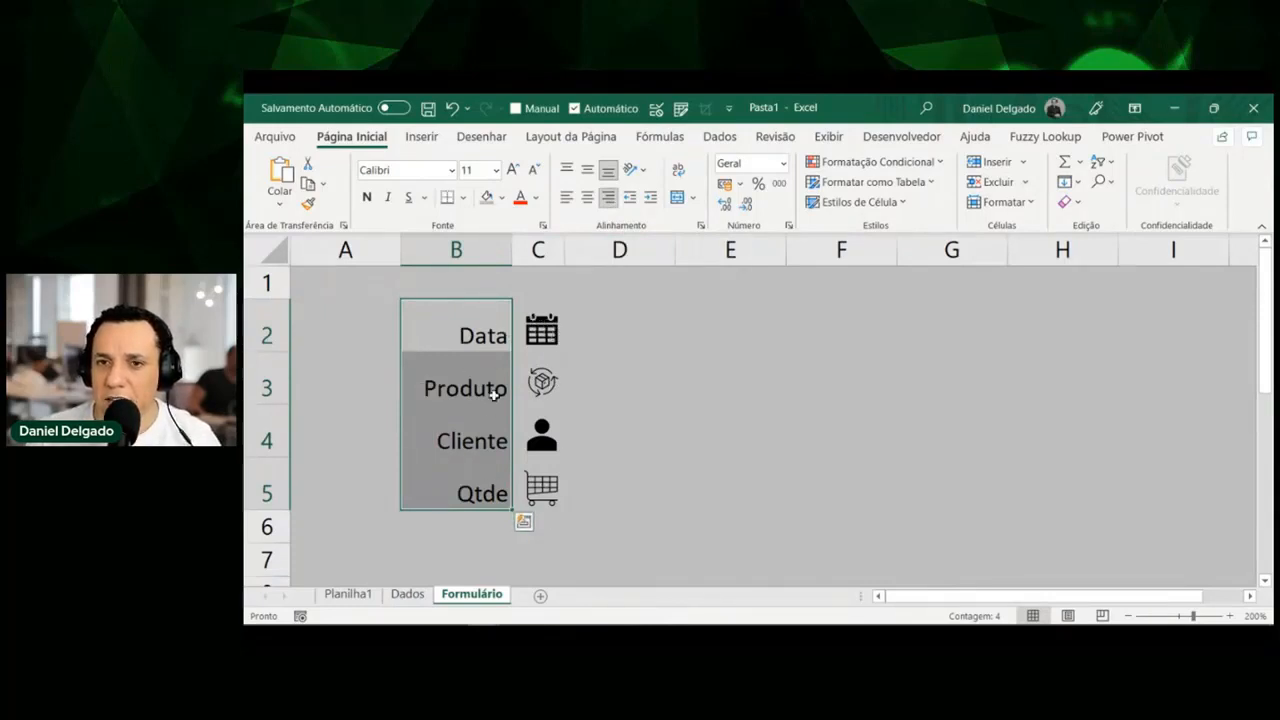
click(589, 171)
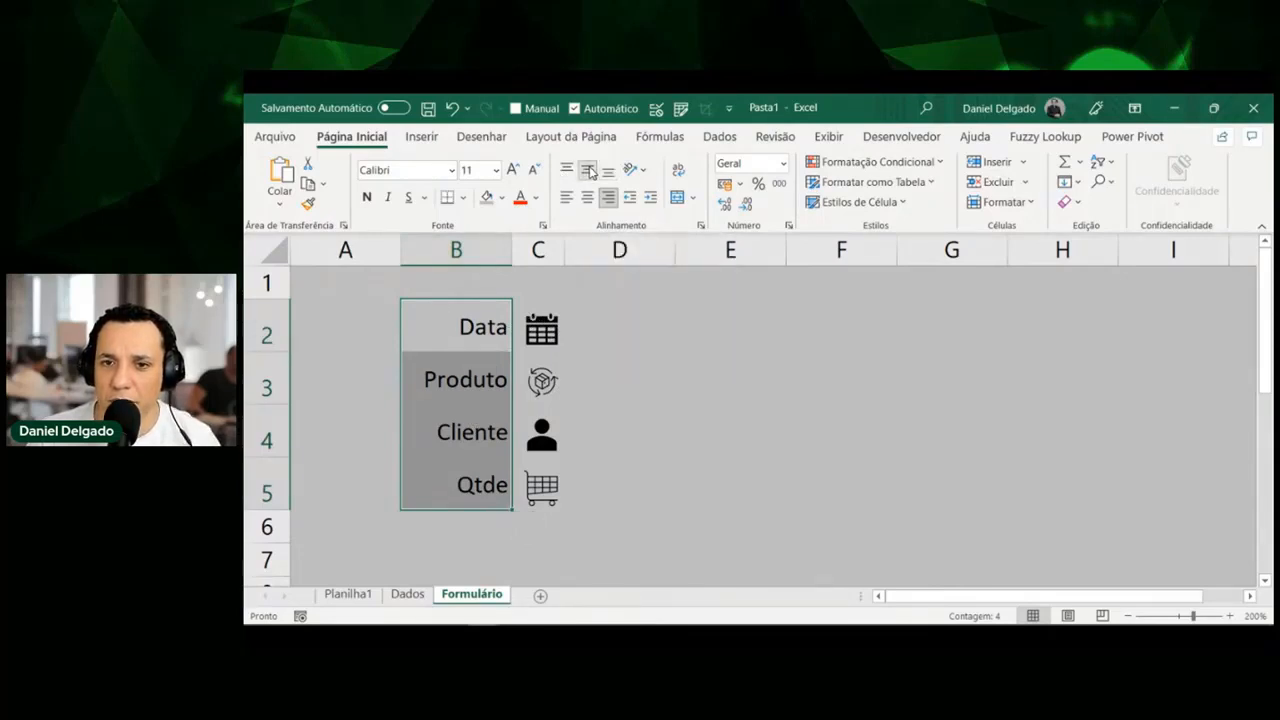
Move all four icons together slightly closer to their labels and narrow column C to fit them.
click(545, 334)
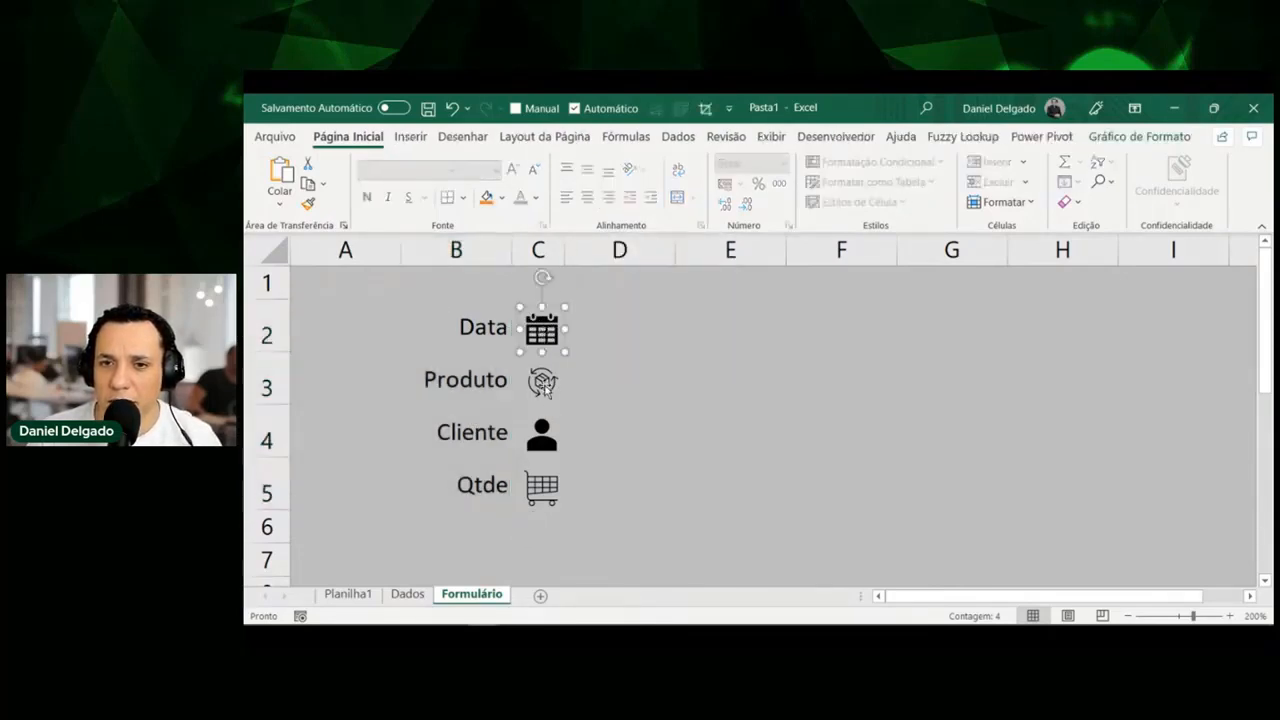
ctrl+click(543, 383)
ctrl+click(542, 436)
ctrl+click(545, 490)
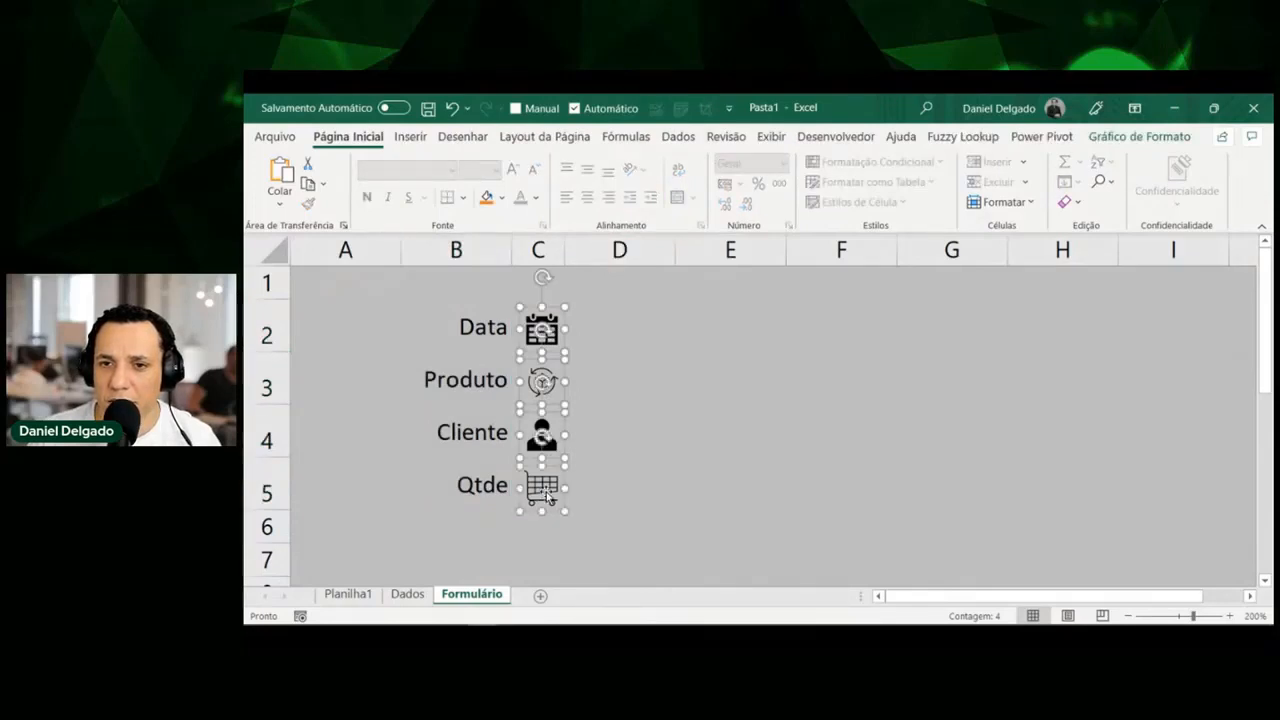
drag(547, 497, 536, 486)
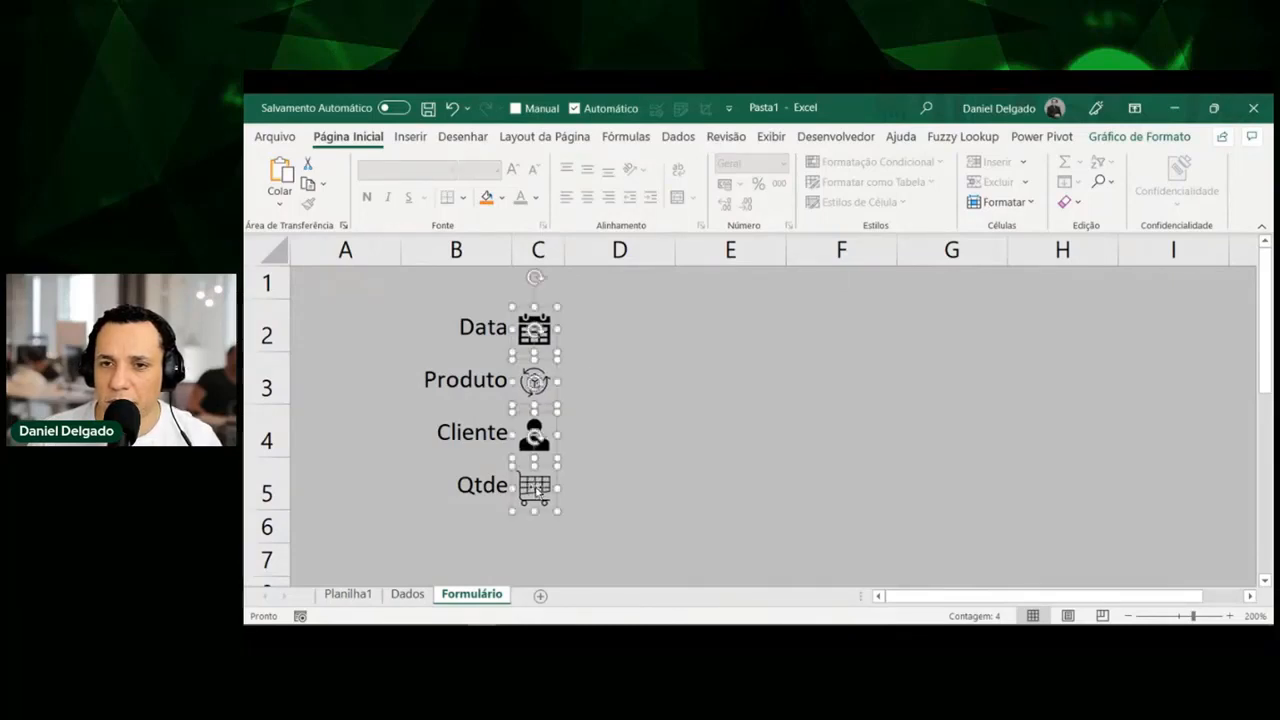
click(586, 274)
drag(564, 255, 555, 252)
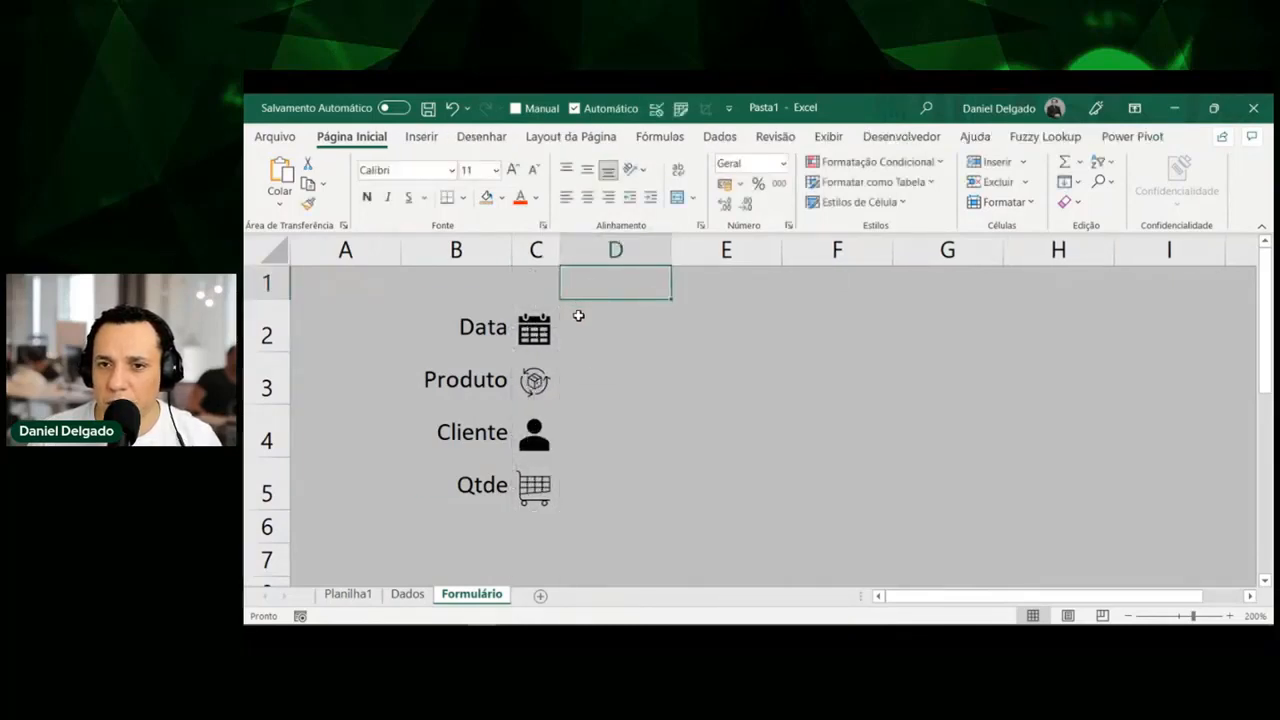
Widen column D to nearly twice its width to hold the form's entry fields.
click(586, 322)
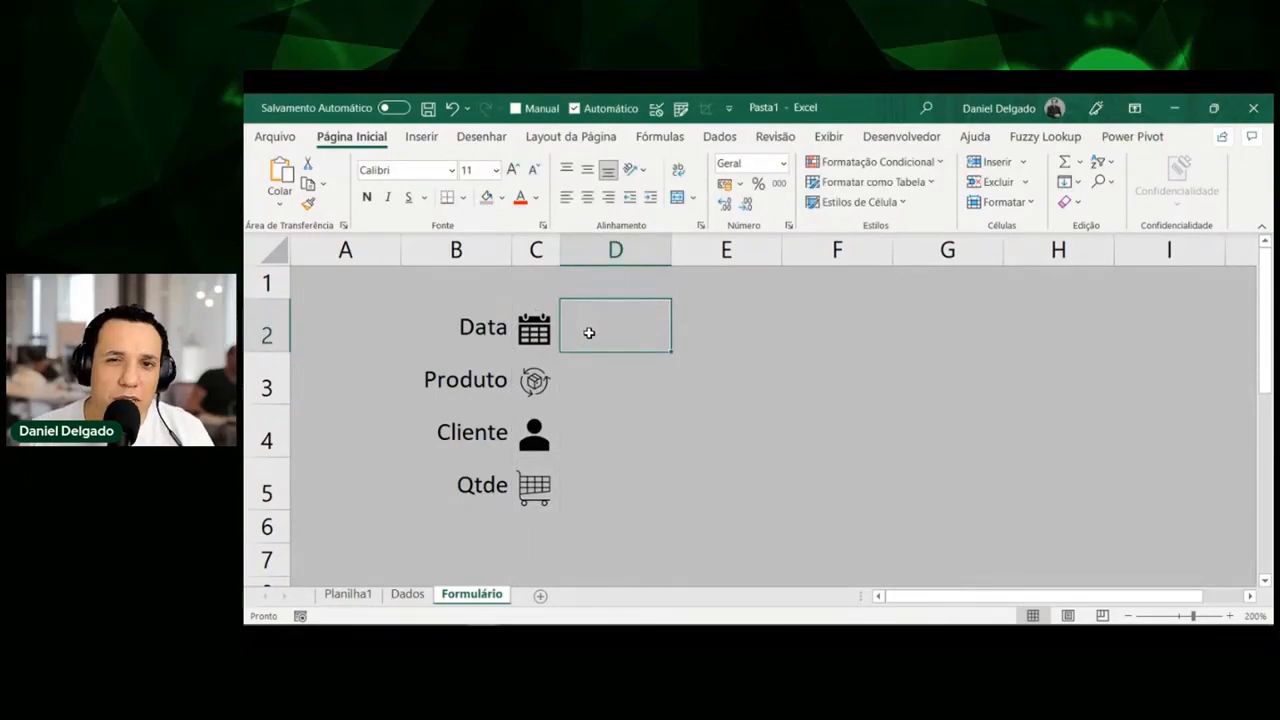
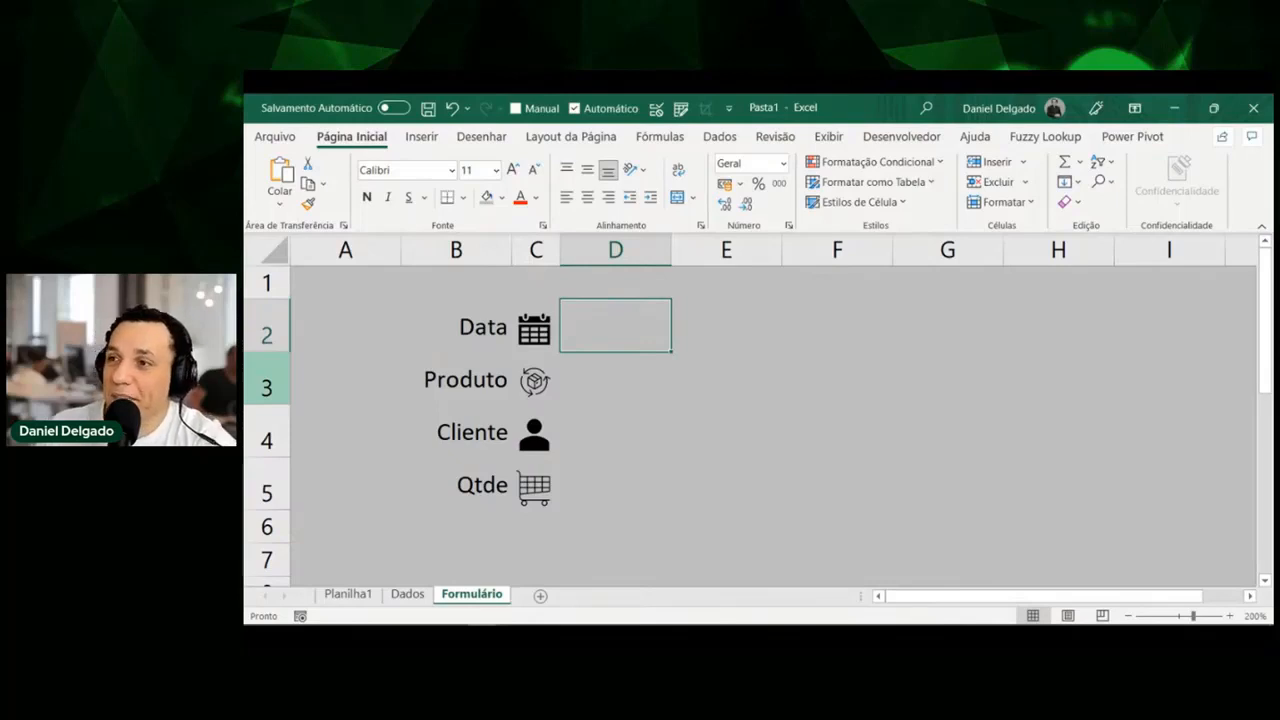
click(603, 391)
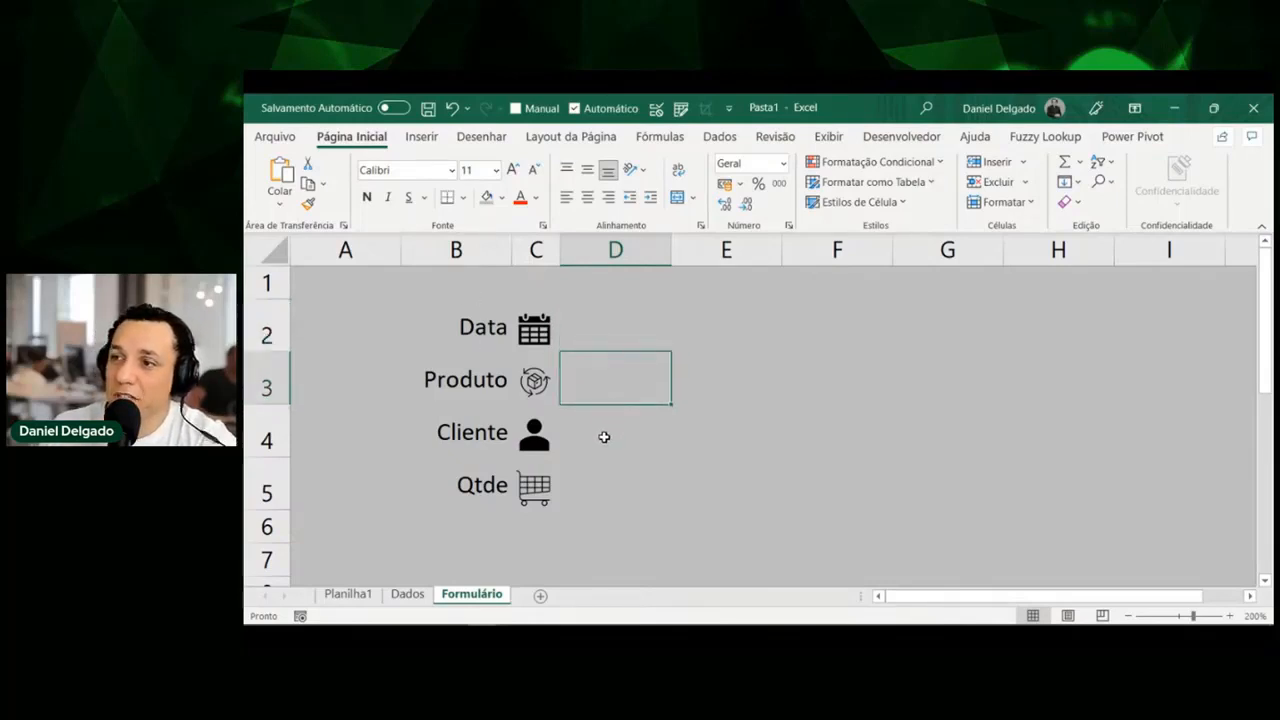
click(603, 437)
click(590, 495)
drag(666, 257, 771, 256)
Fill the entry cells D2:D5 with a darker grey than the sheet background.
click(650, 322)
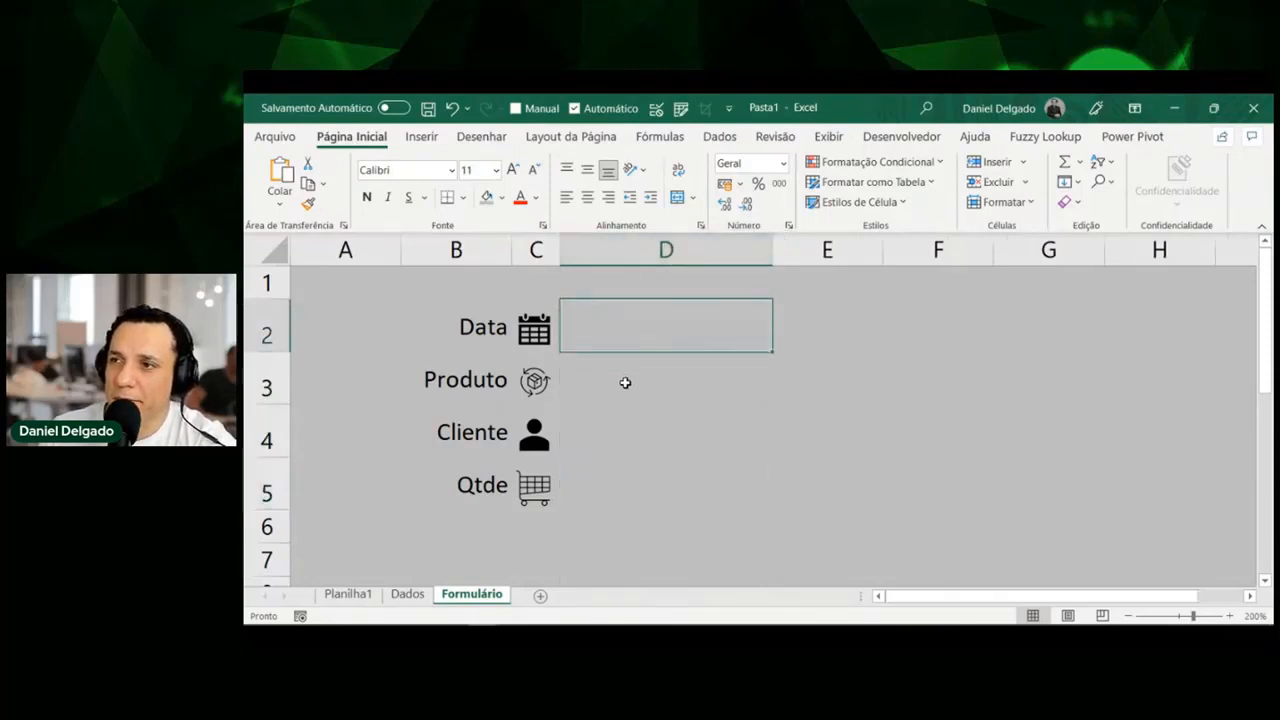
click(623, 380)
click(617, 439)
click(614, 494)
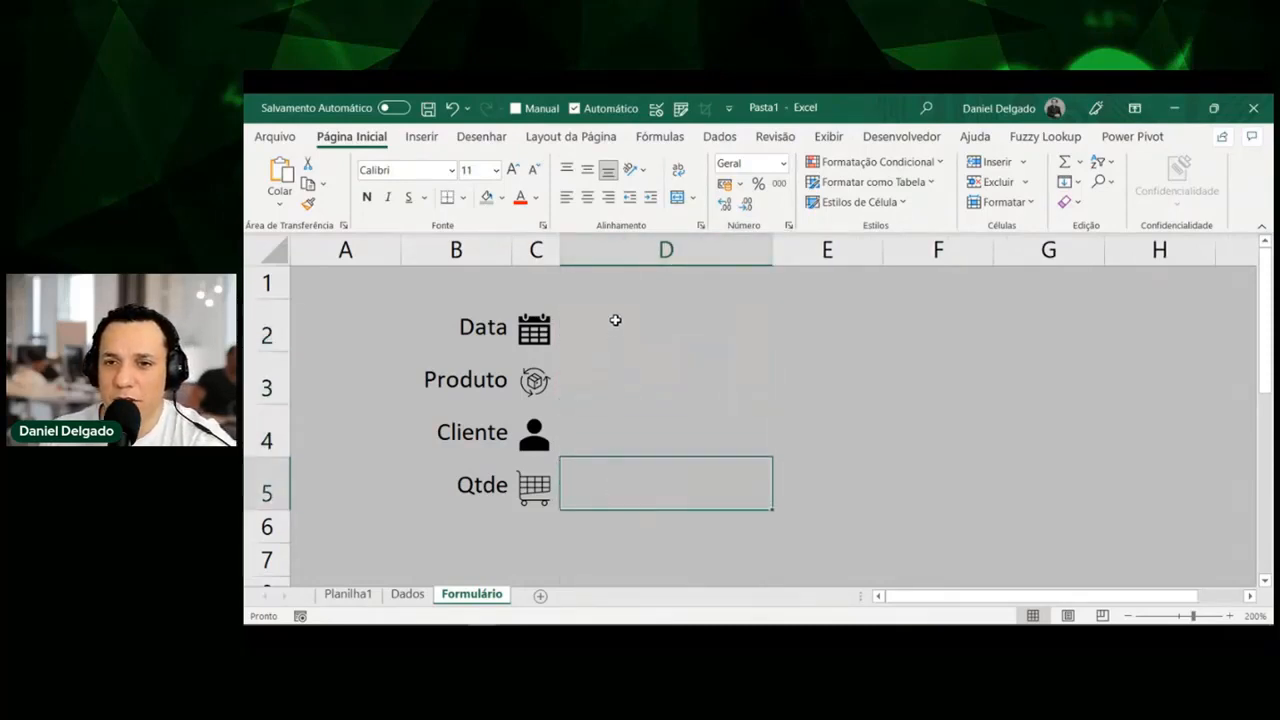
drag(612, 320, 609, 492)
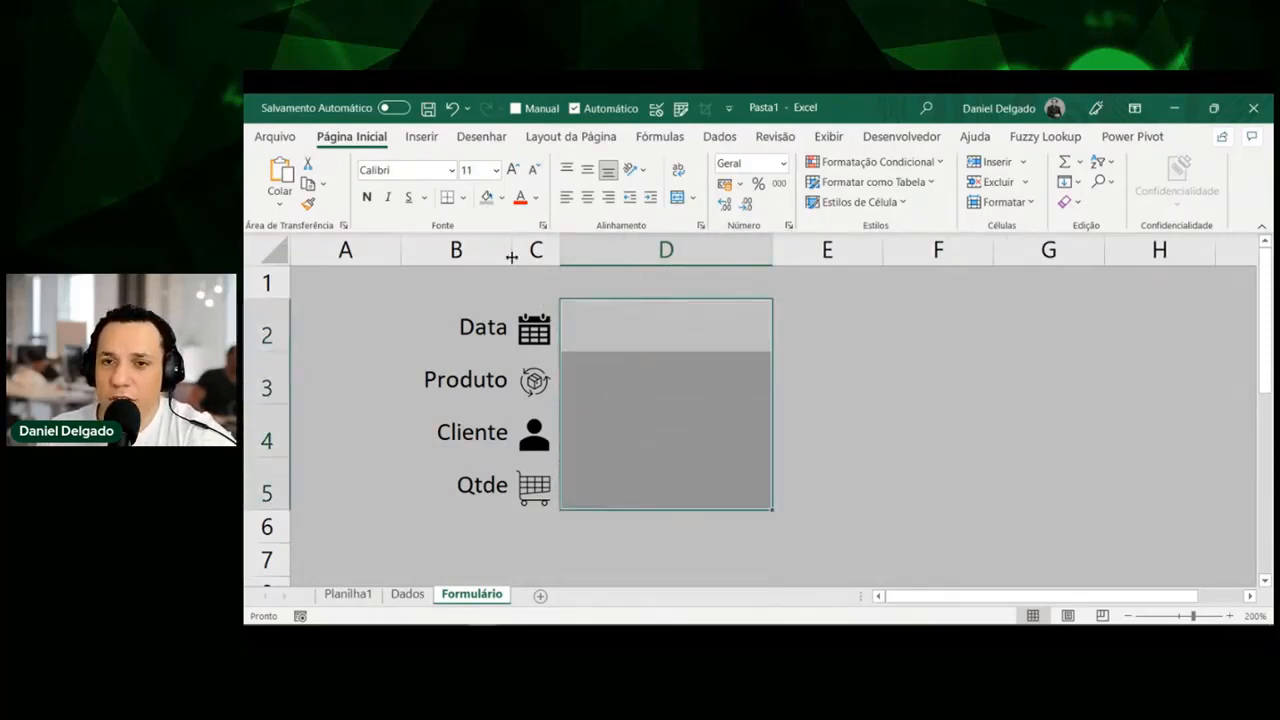
click(502, 198)
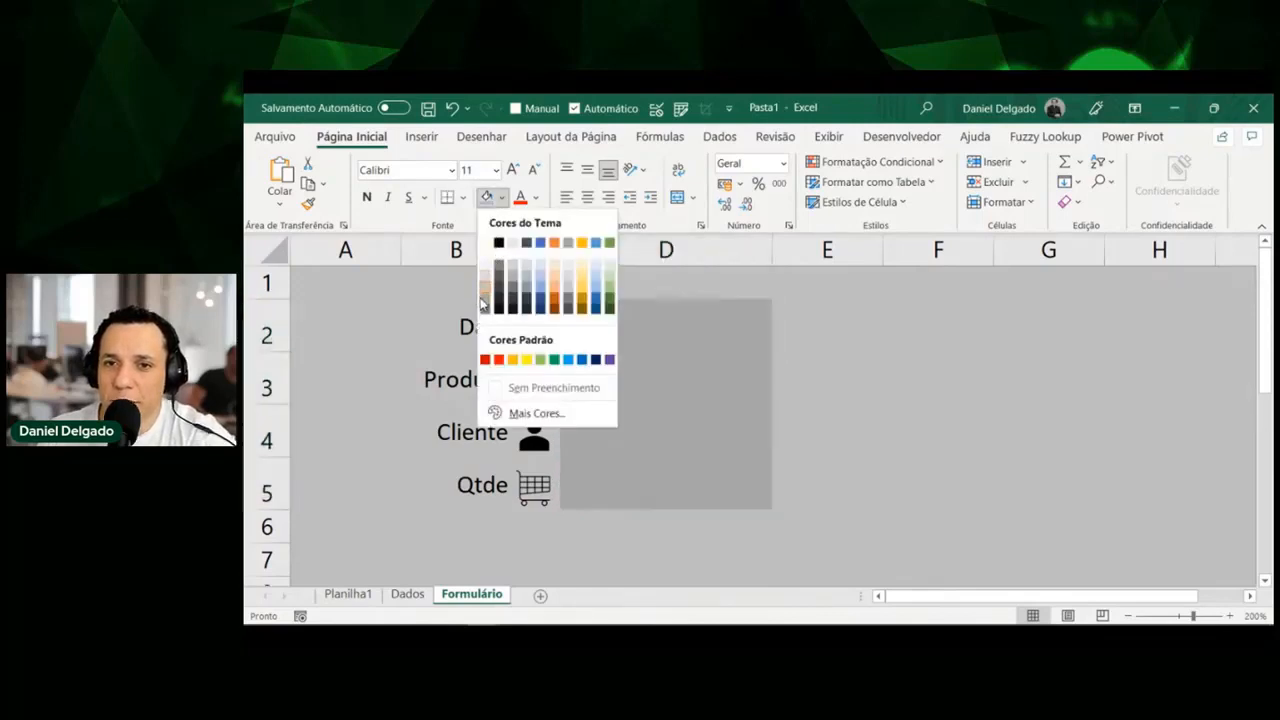
click(484, 300)
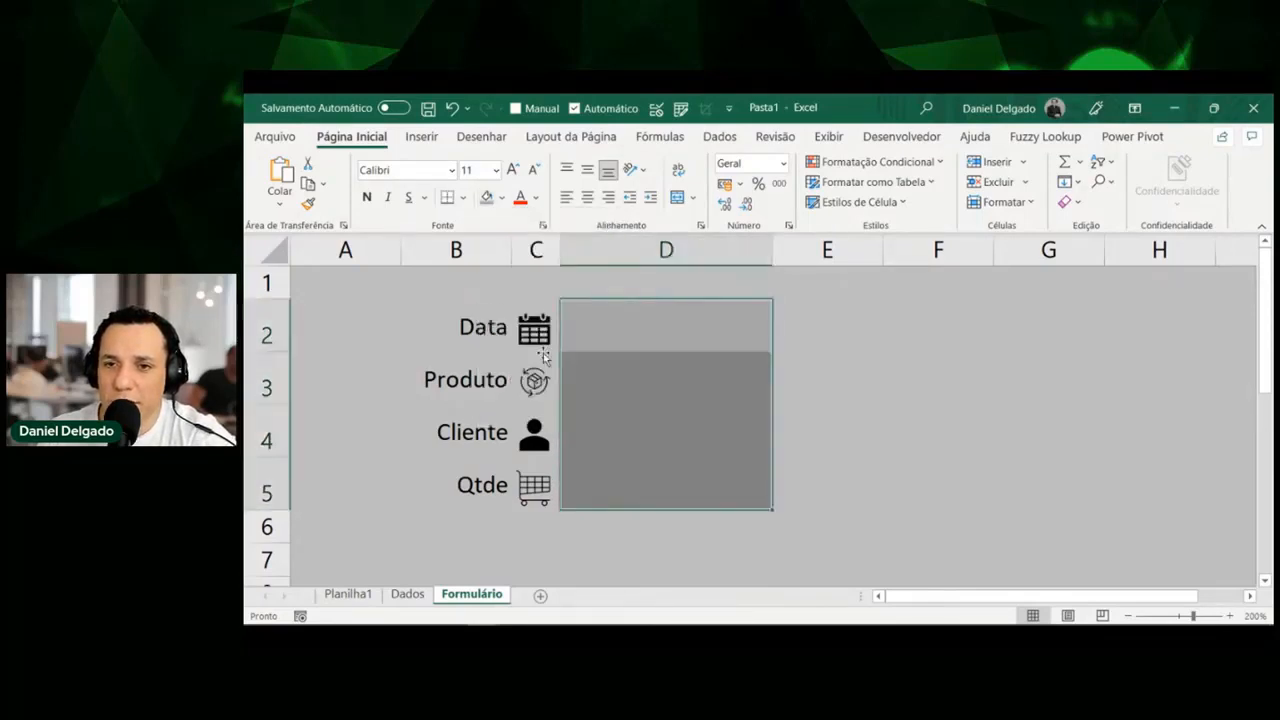
click(651, 426)
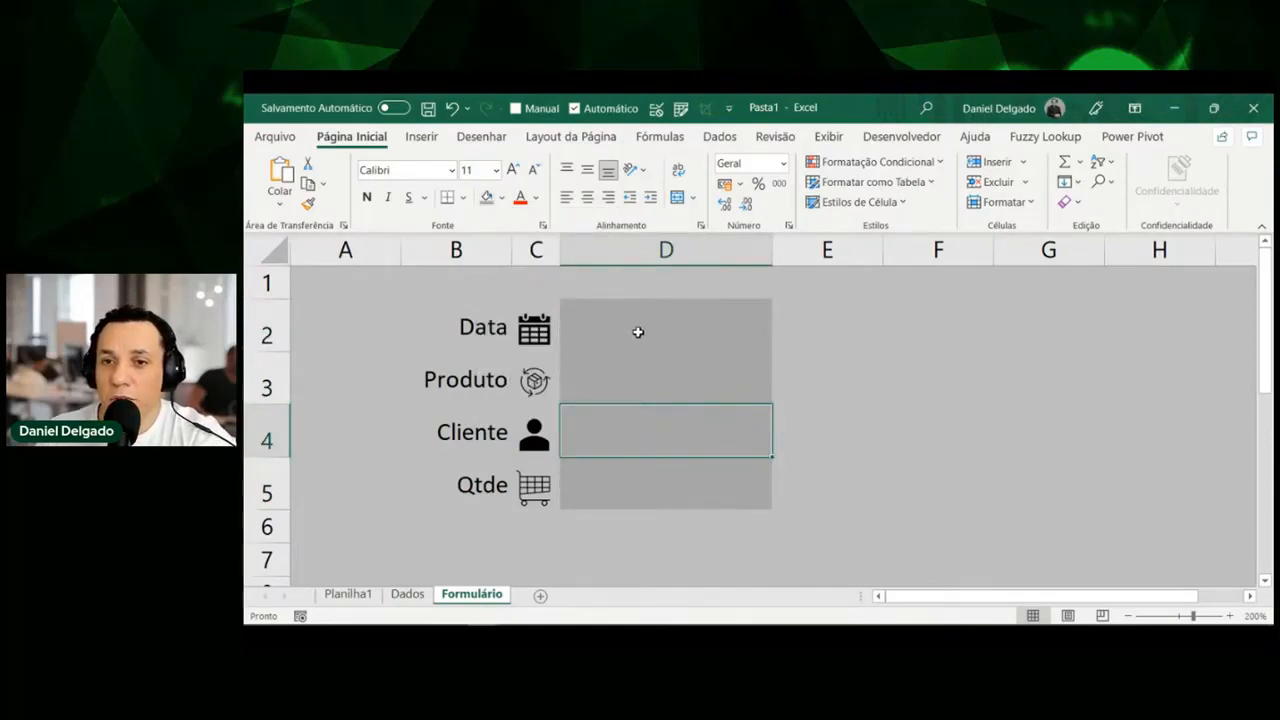
drag(471, 325, 626, 472)
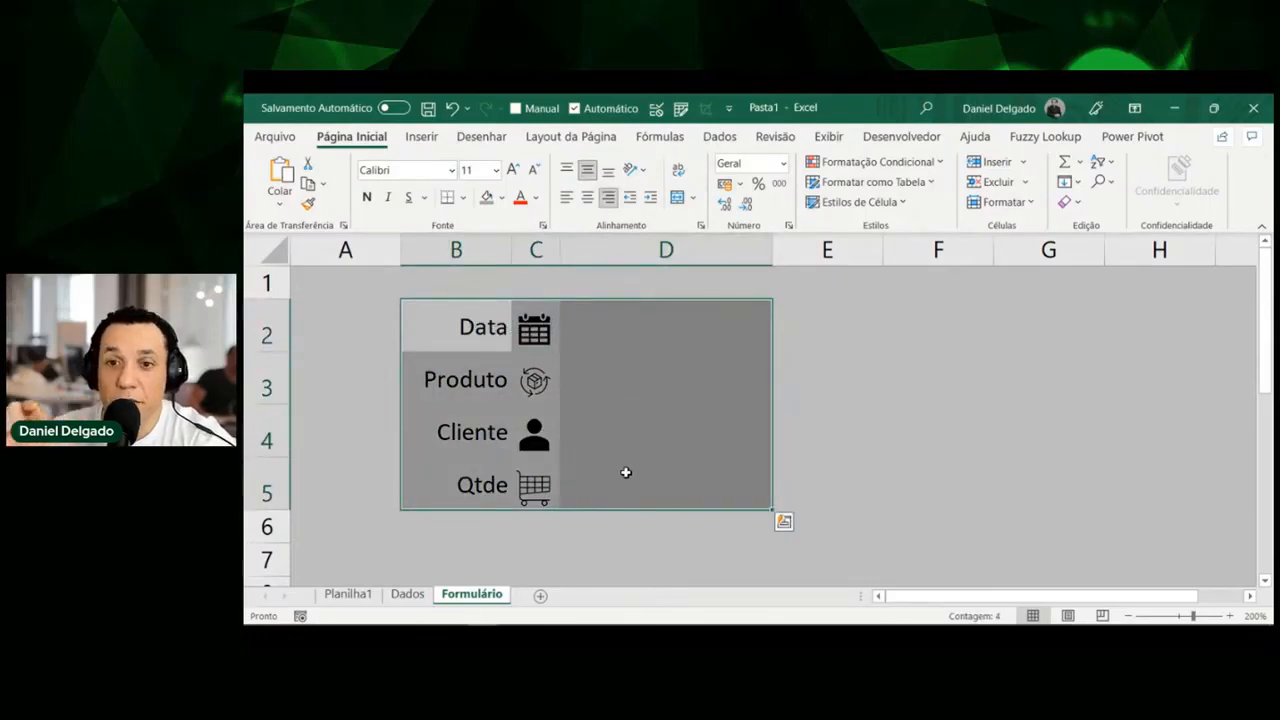
click(650, 344)
click(648, 372)
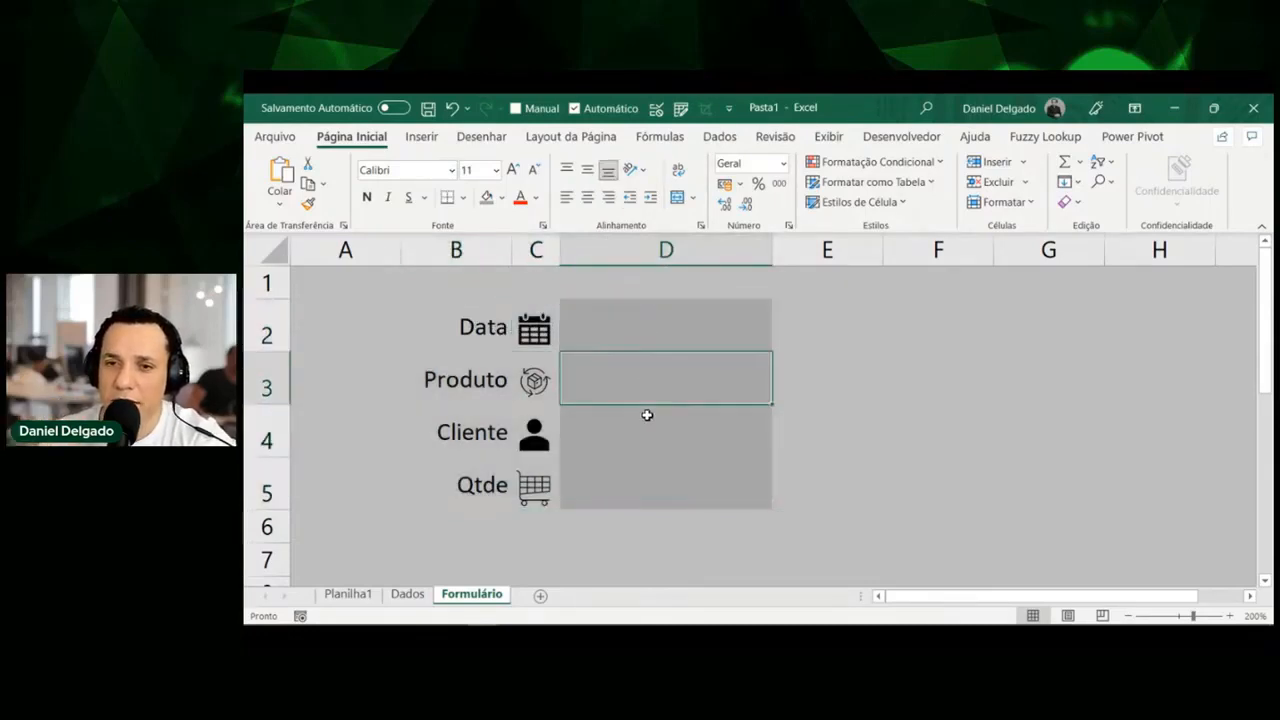
click(646, 420)
Apply white inner horizontal borders to the form range B2:D5 to separate its rows.
drag(481, 325, 660, 504)
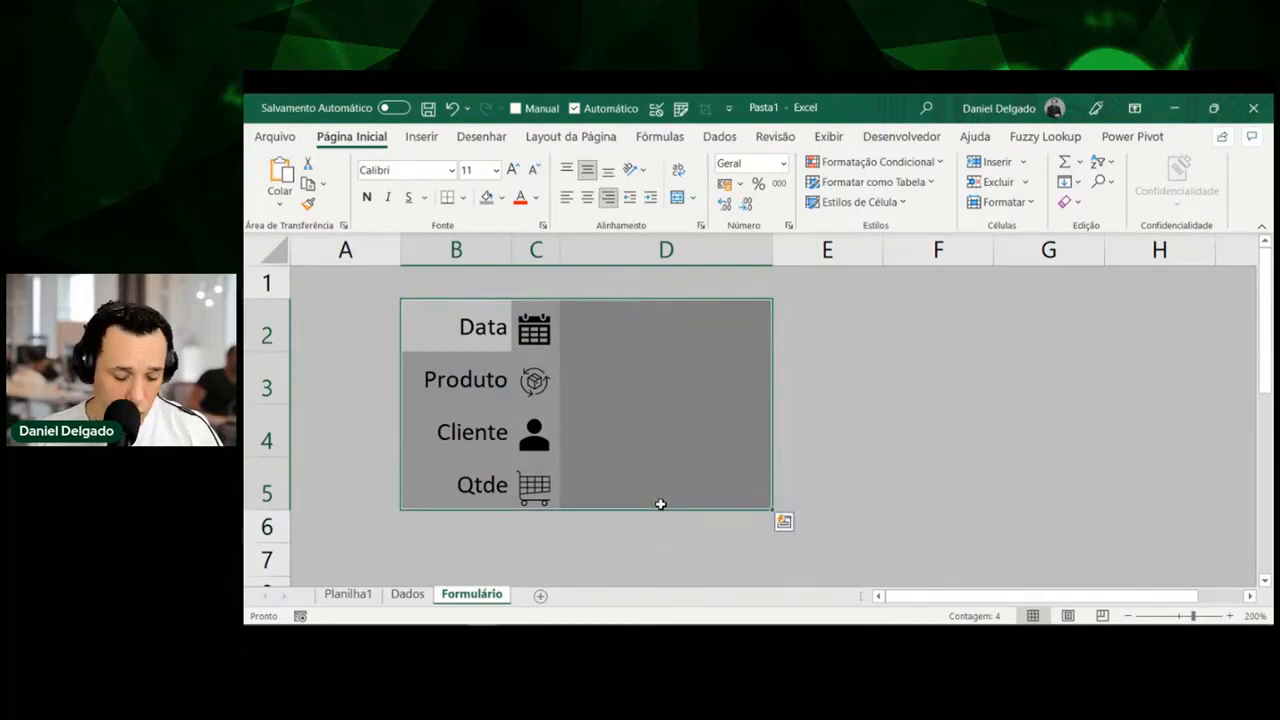
key(ctrl+1)
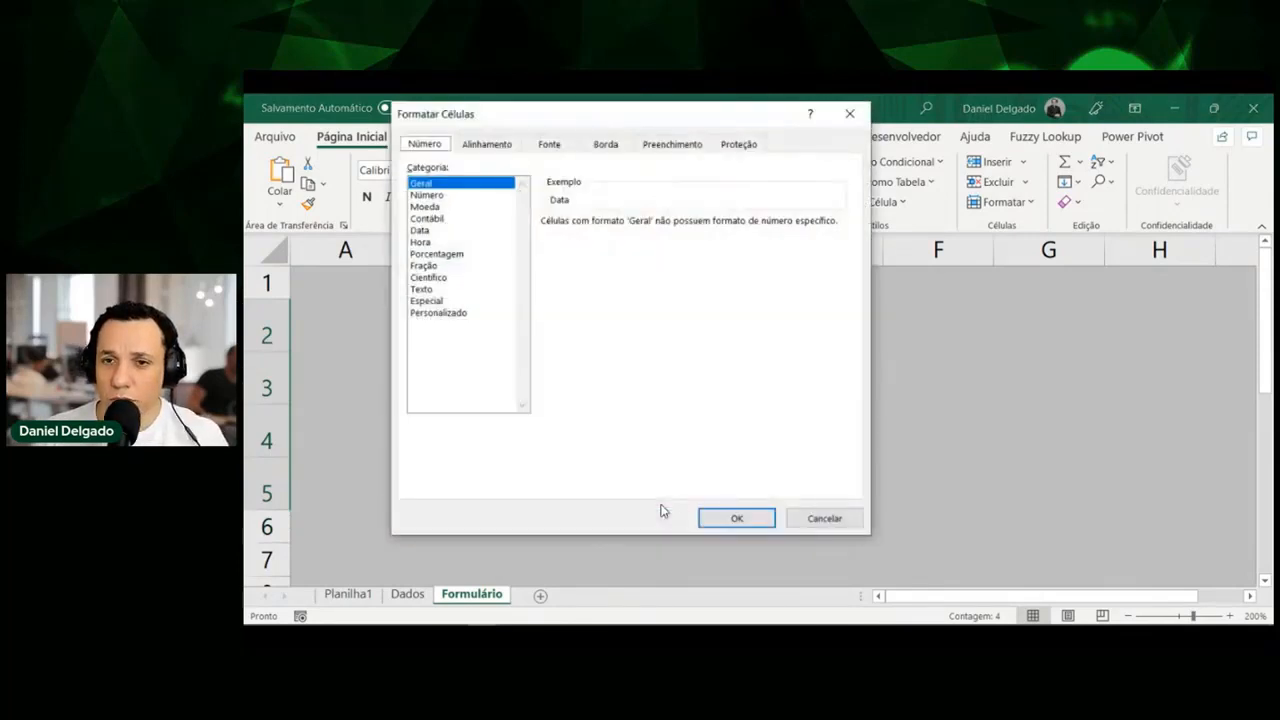
key(Escape)
right_click(663, 497)
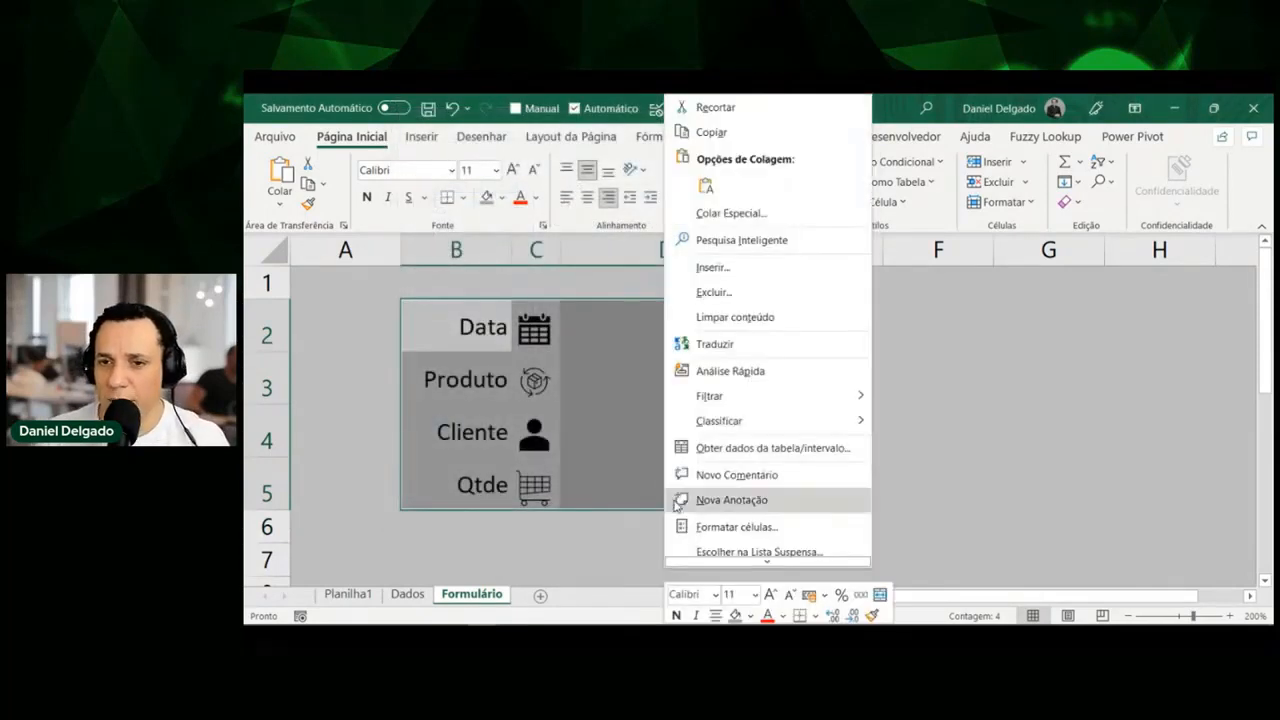
click(712, 527)
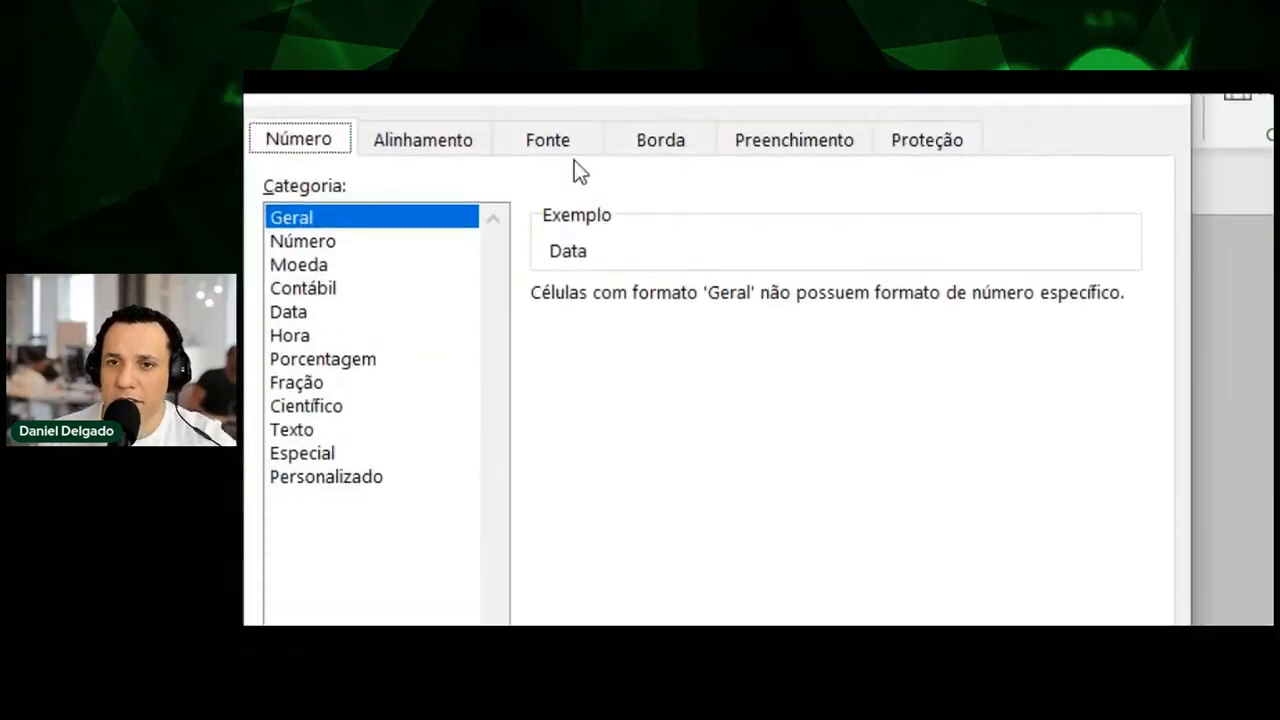
drag(424, 171, 449, 143)
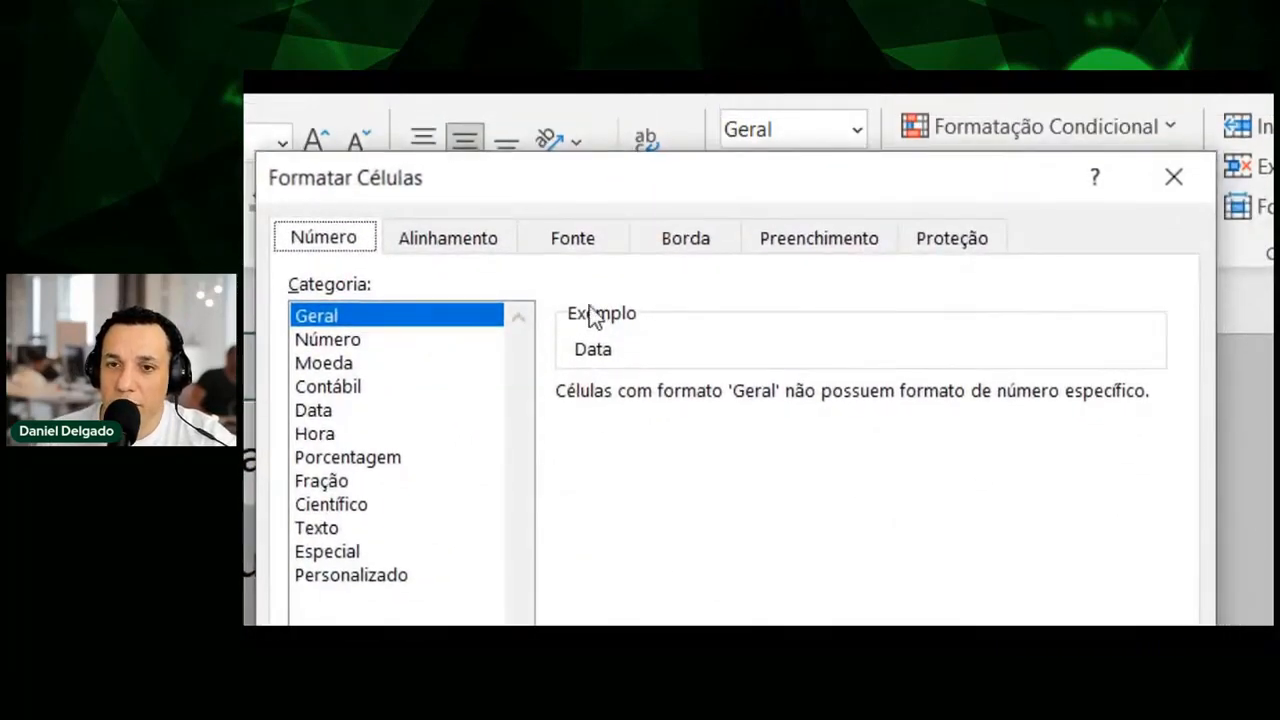
click(676, 238)
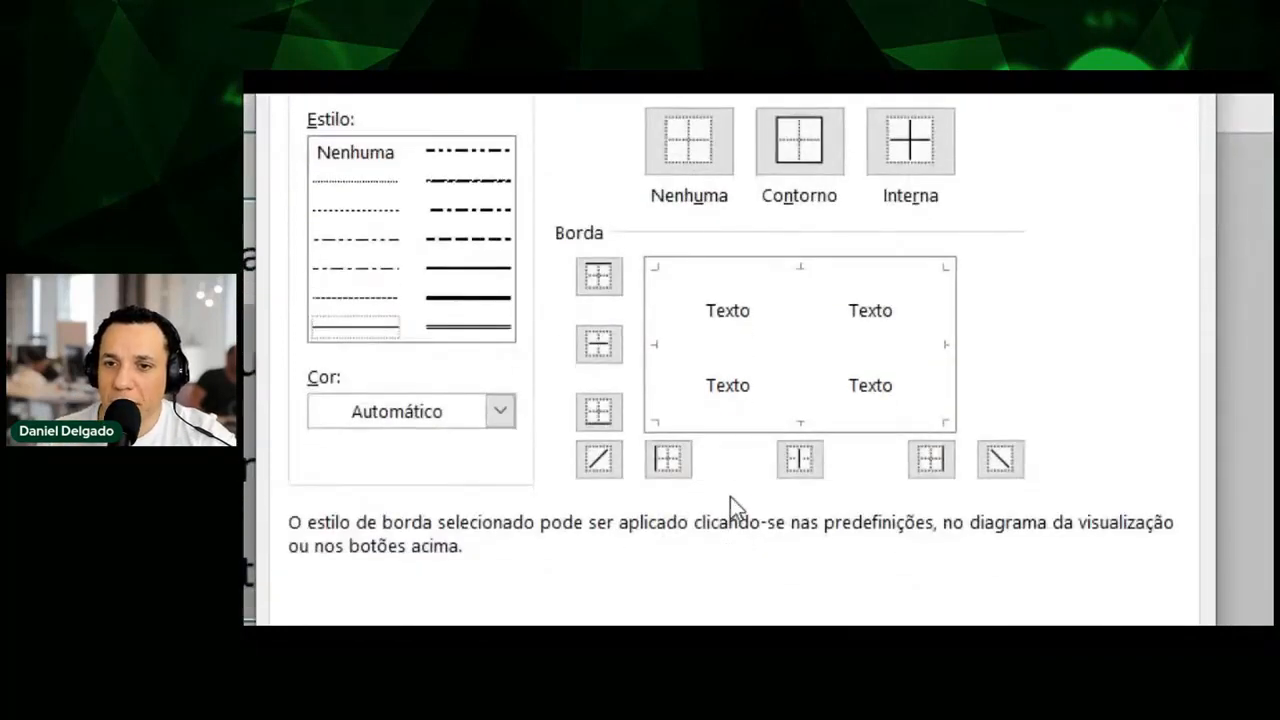
click(431, 409)
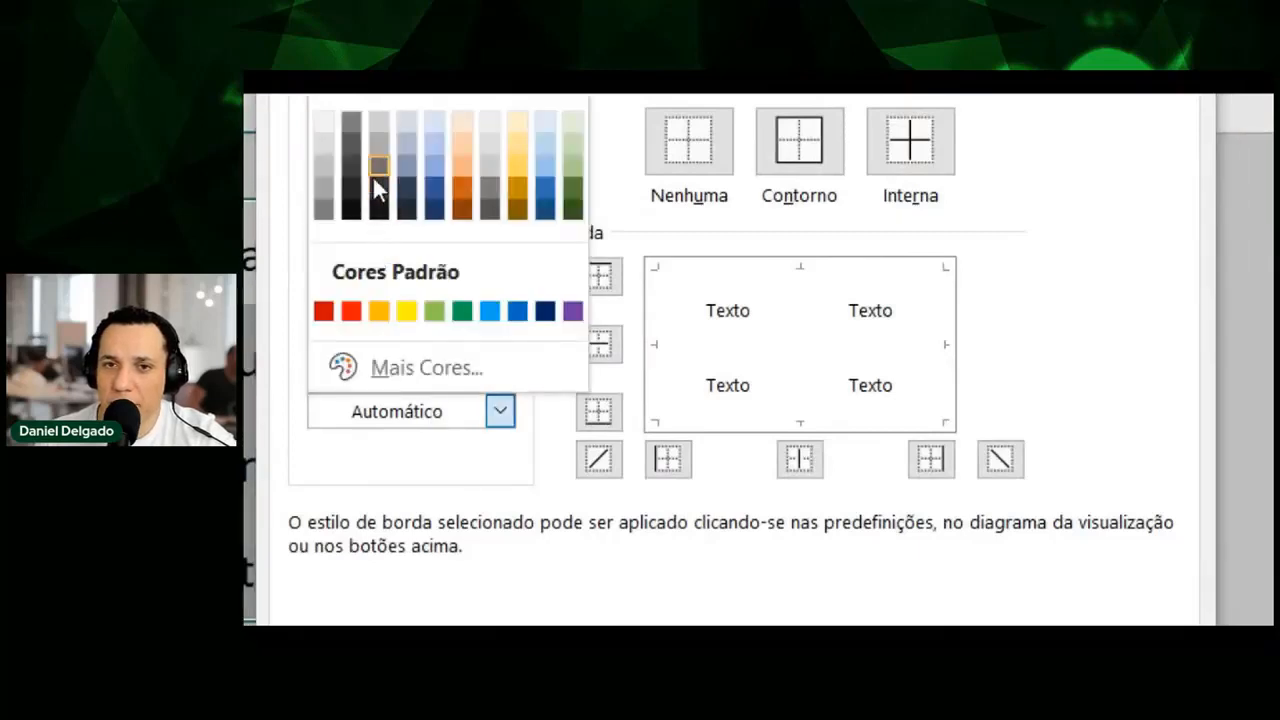
click(372, 174)
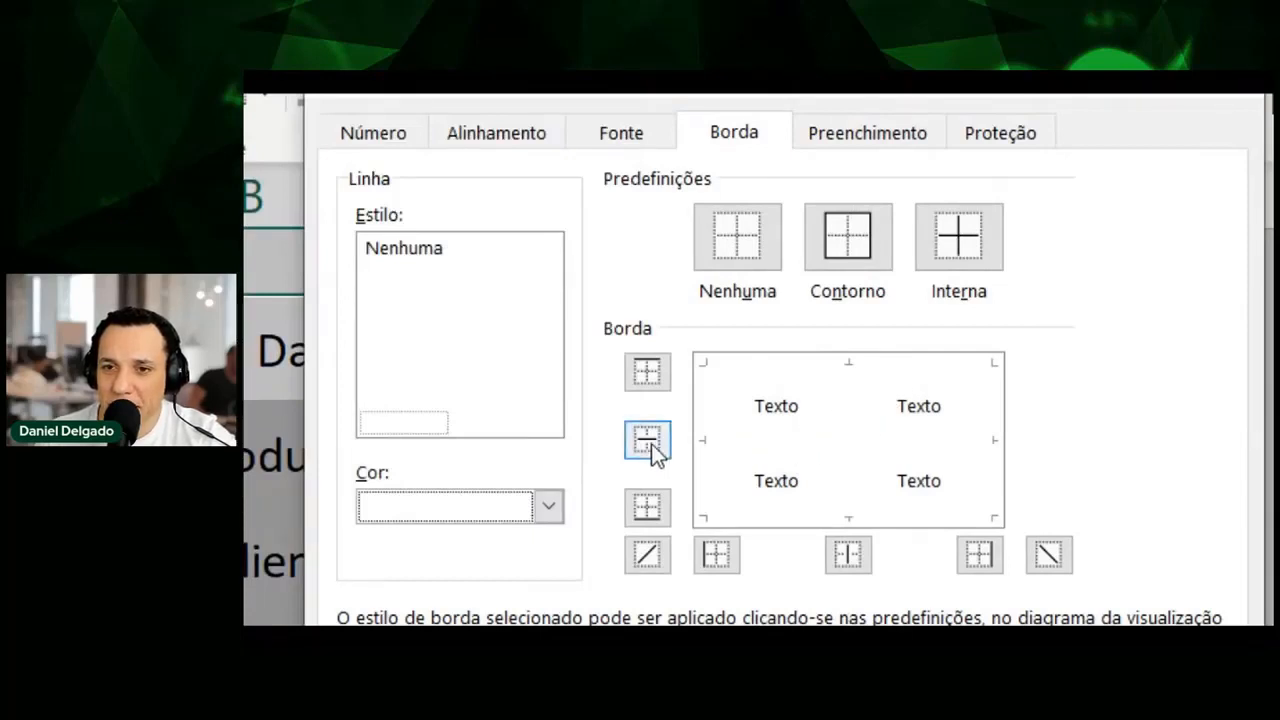
click(748, 237)
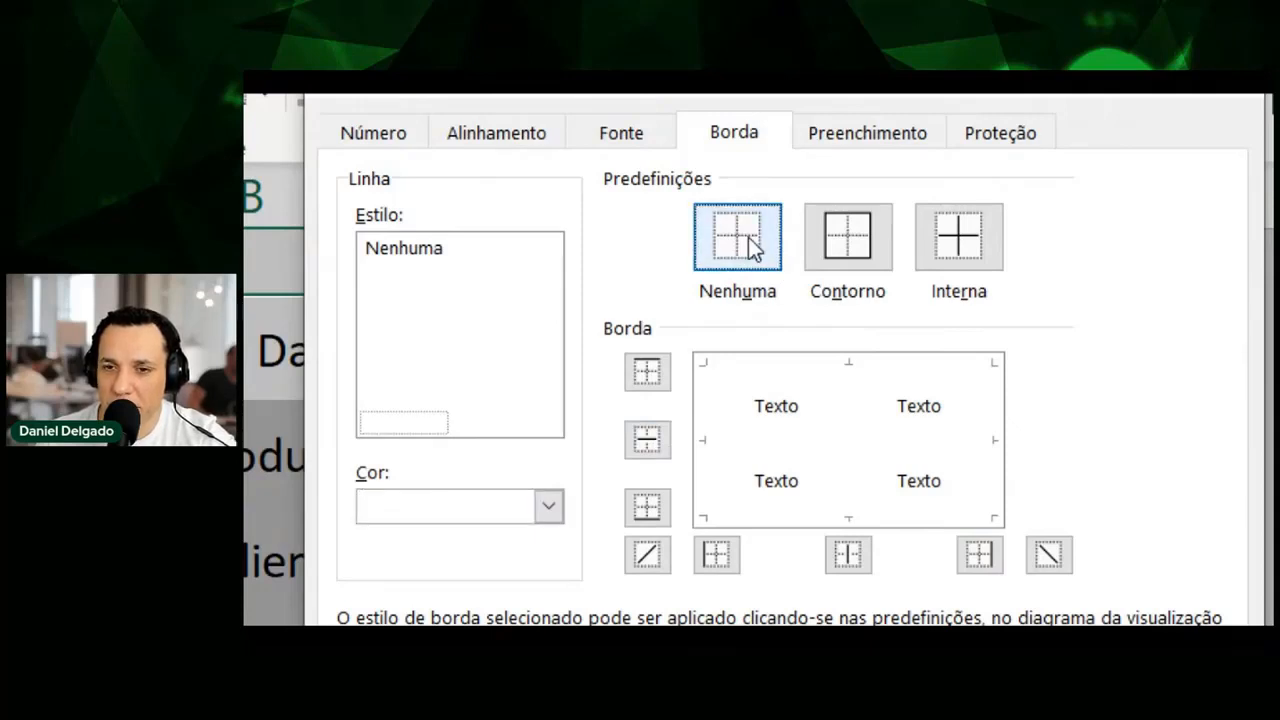
click(652, 441)
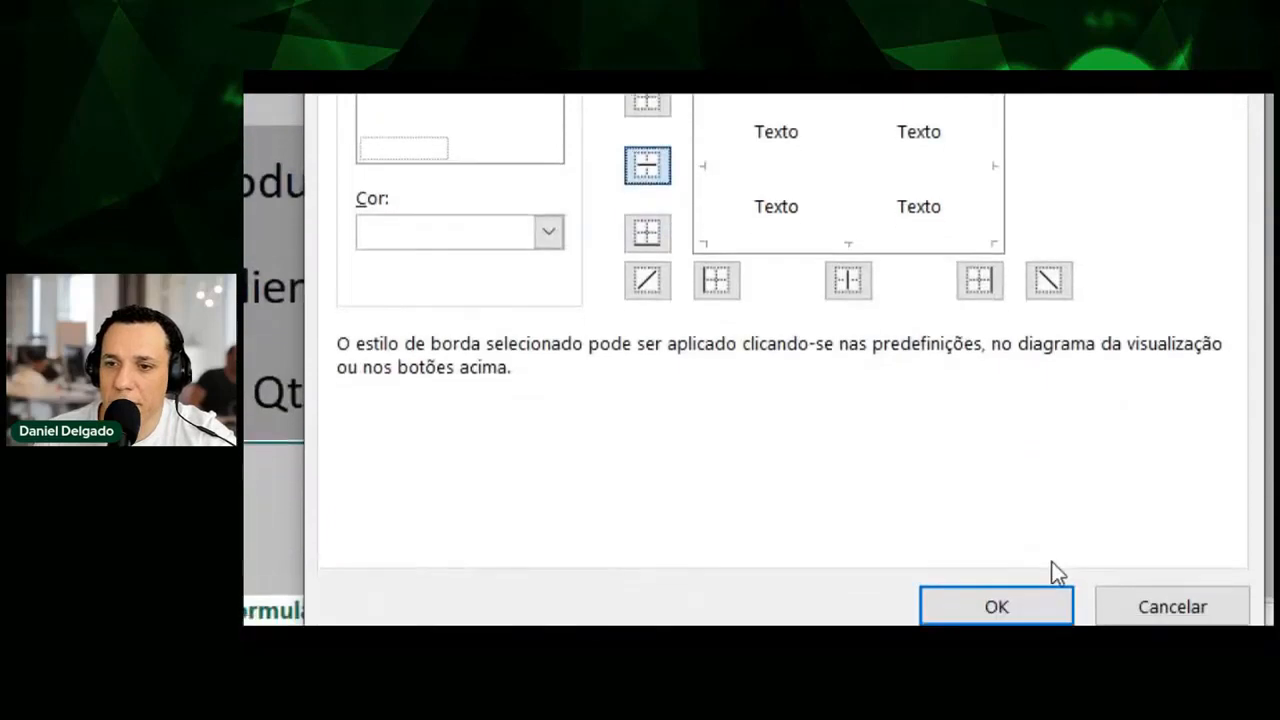
click(1039, 569)
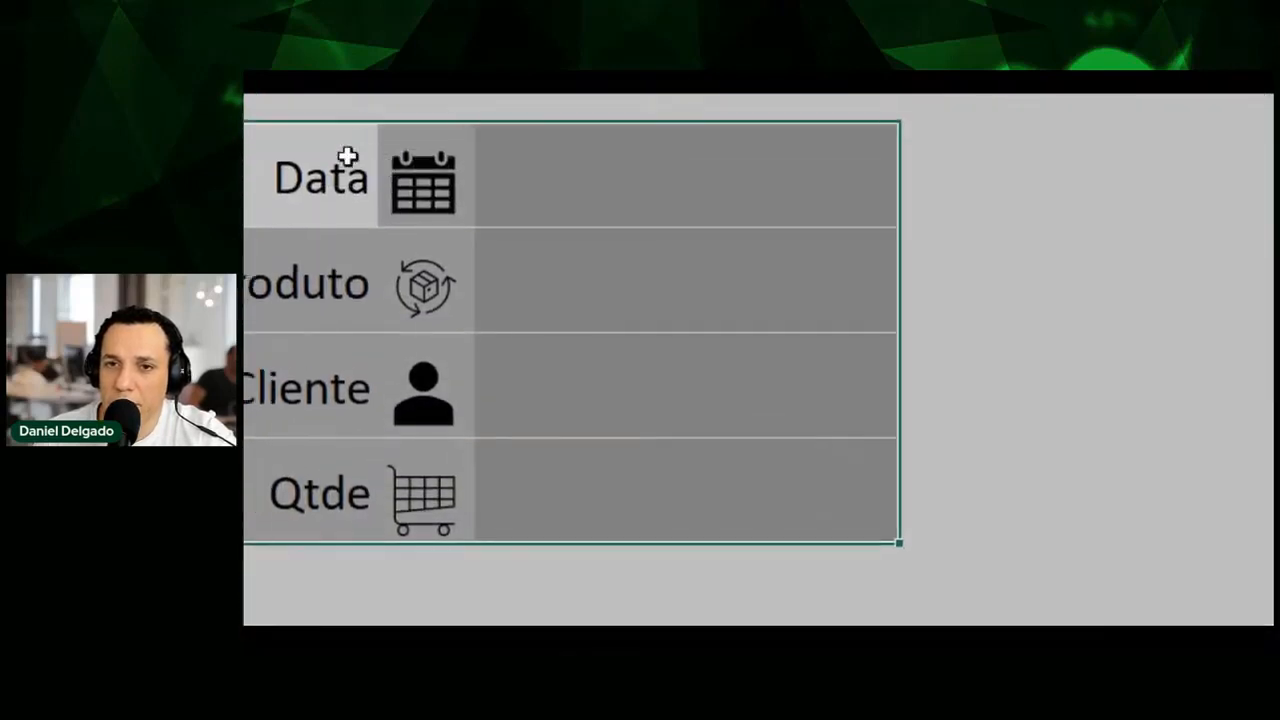
click(471, 186)
click(957, 211)
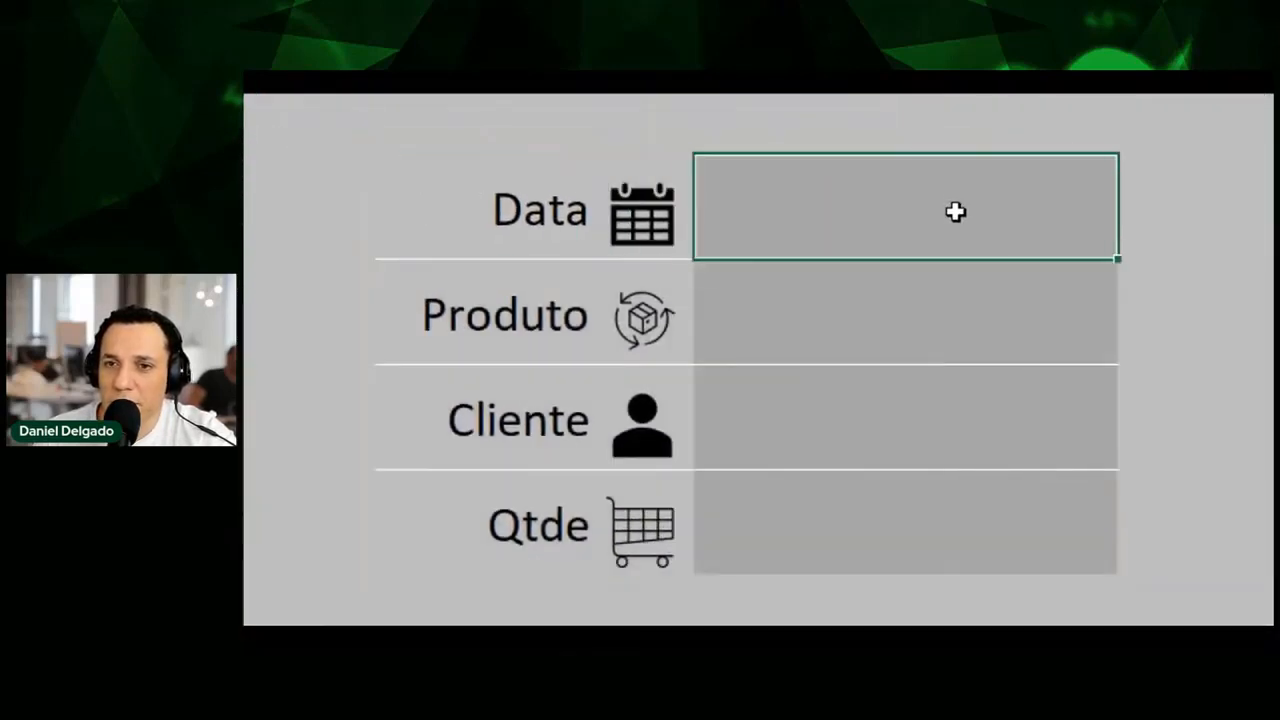
click(939, 331)
click(935, 346)
click(803, 536)
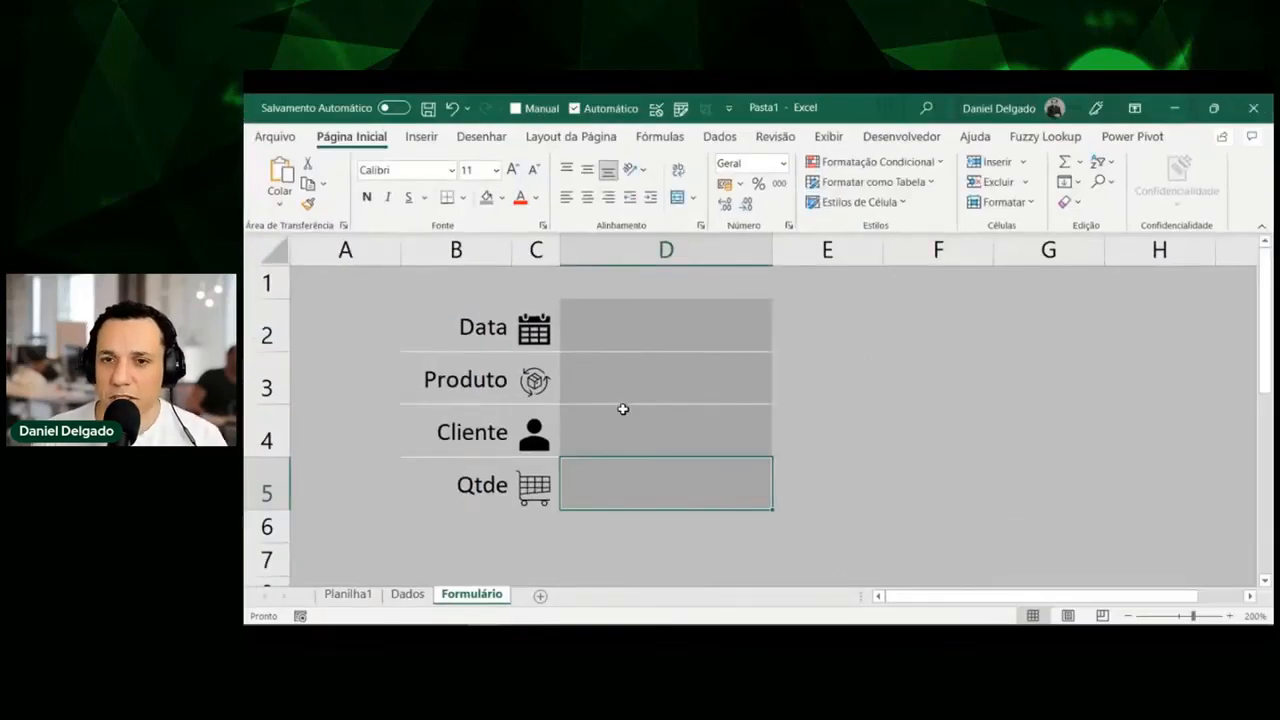
click(720, 356)
click(835, 368)
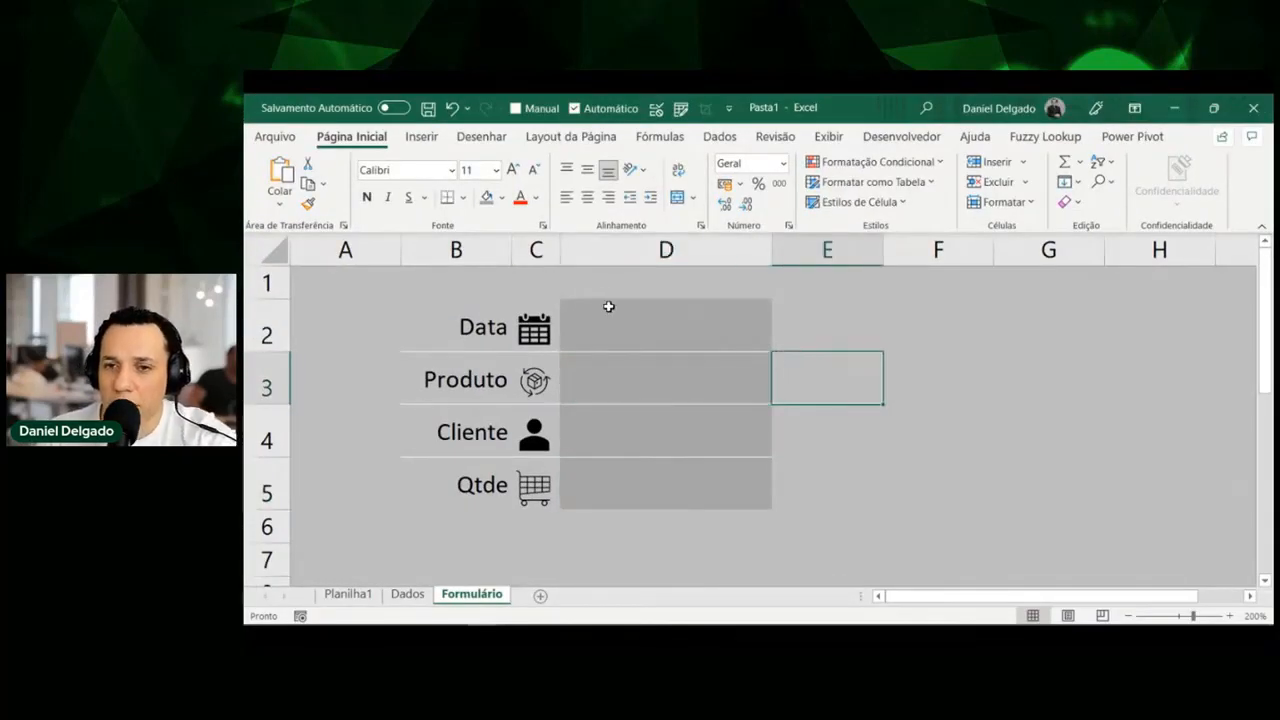
Increase the height of row 1 to nearly three times its size to make room above the form.
drag(281, 298, 274, 366)
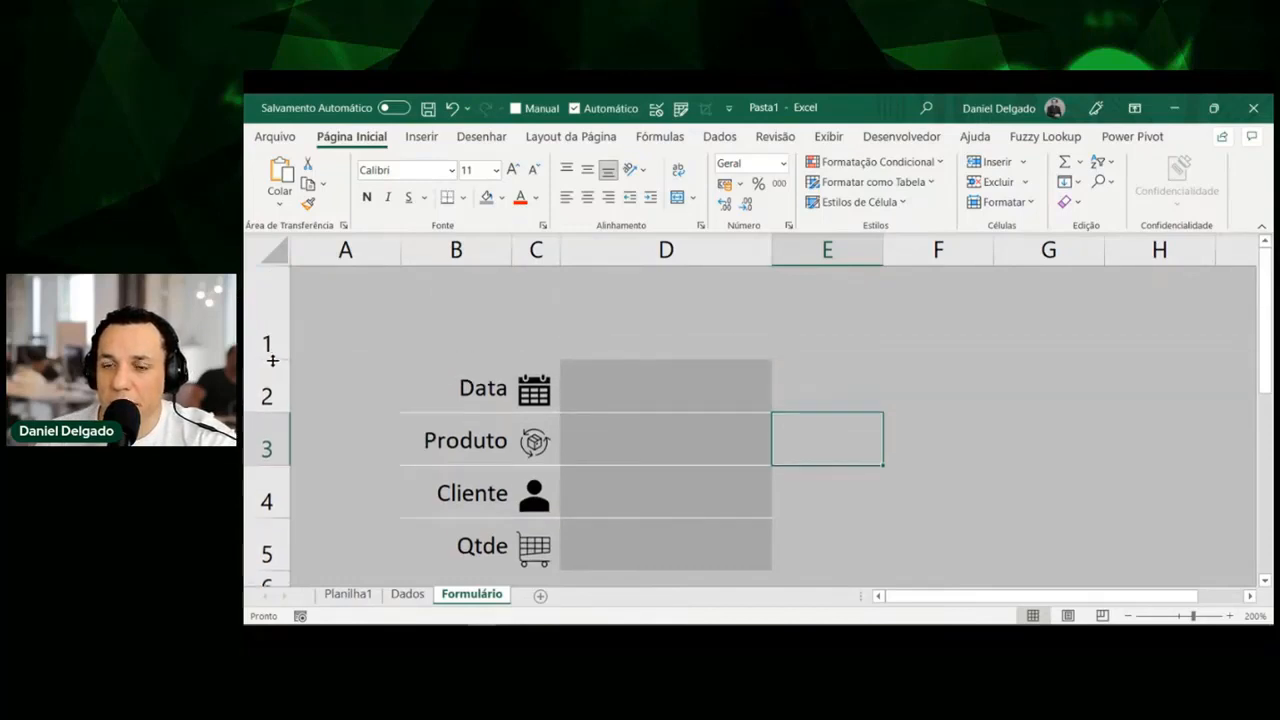
click(462, 322)
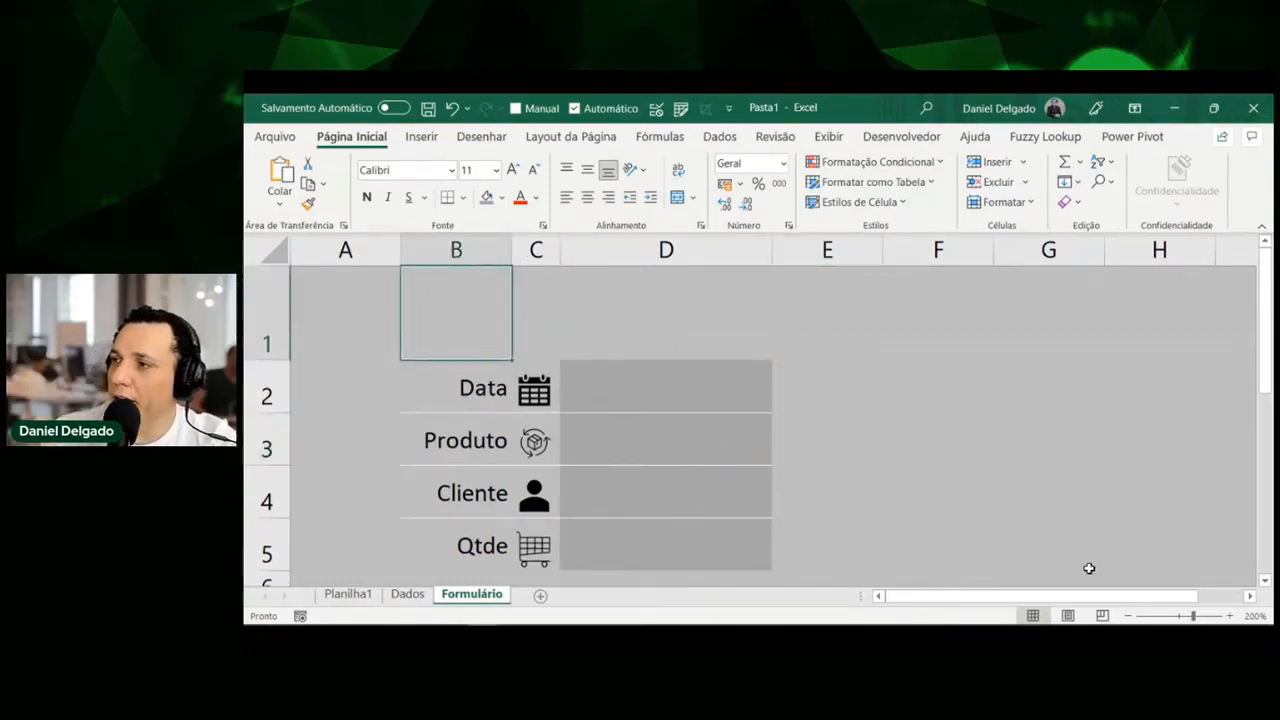
Draw a rounded rectangle about 4.94 cm high and 7.37 cm wide around the whole form, from row 1 to row 7.
click(1127, 616)
click(1127, 616)
click(1127, 616)
click(1127, 616)
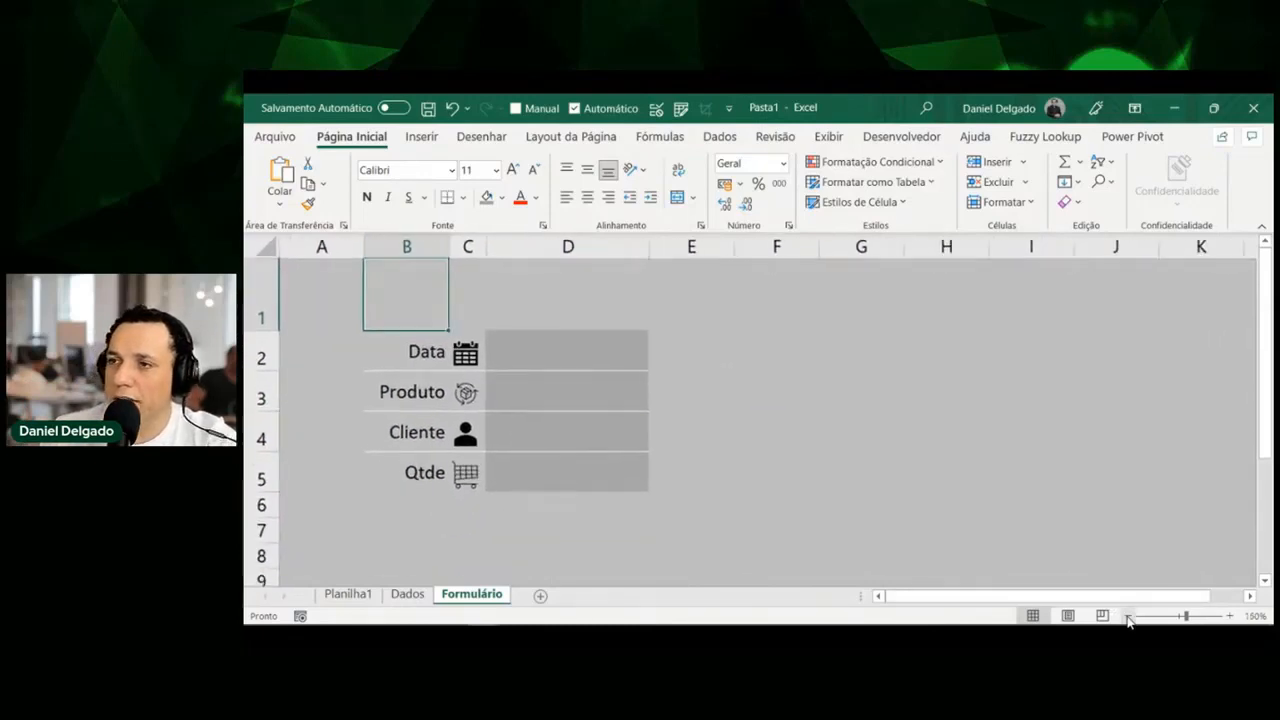
click(1127, 616)
click(790, 525)
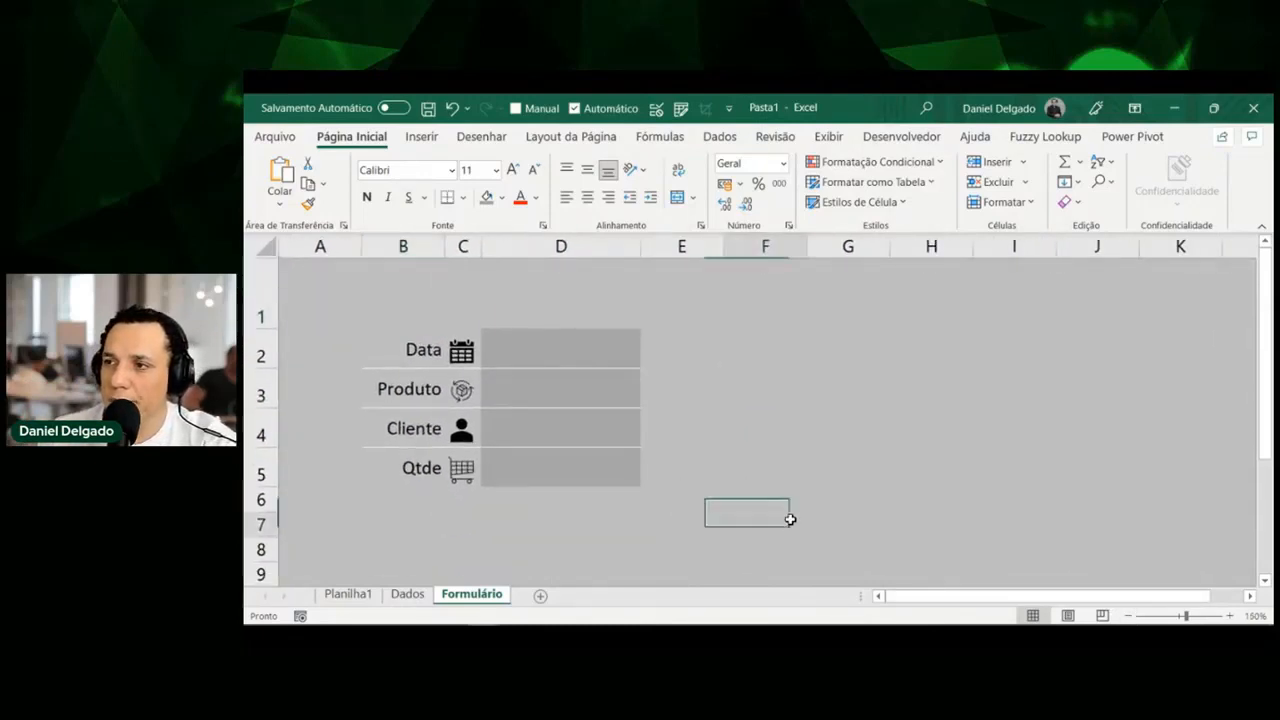
click(428, 140)
click(468, 180)
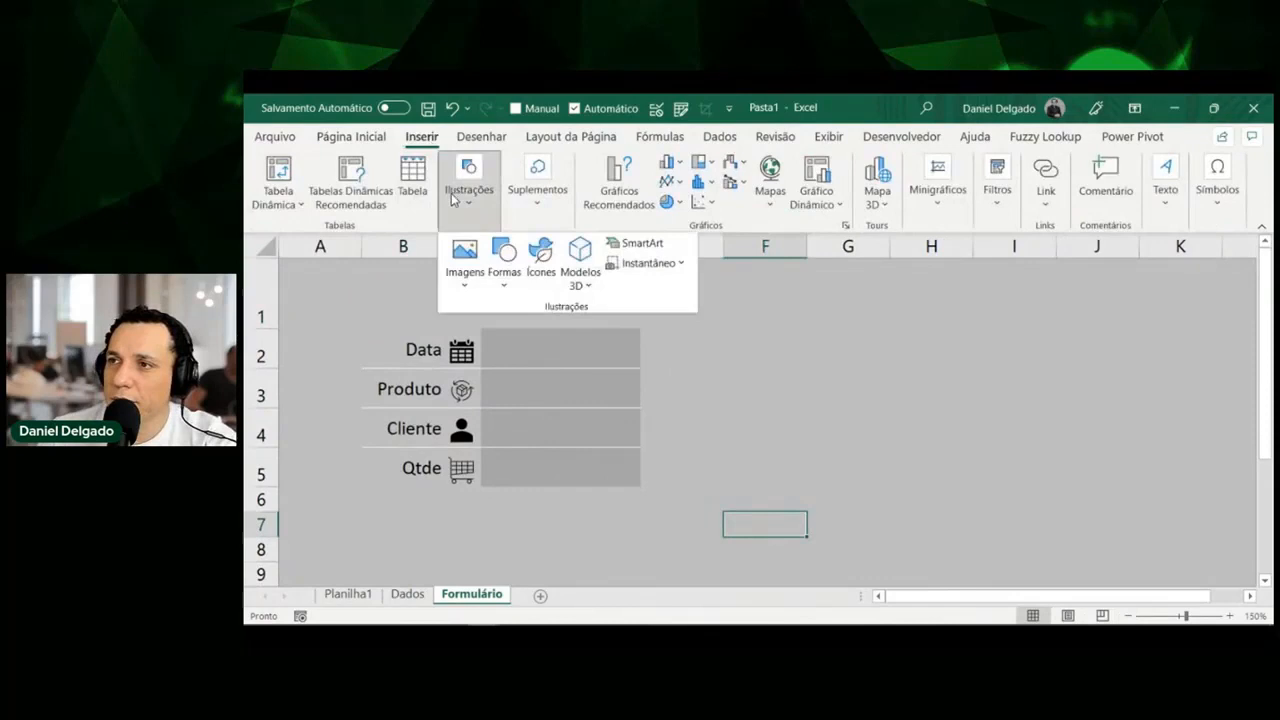
click(502, 258)
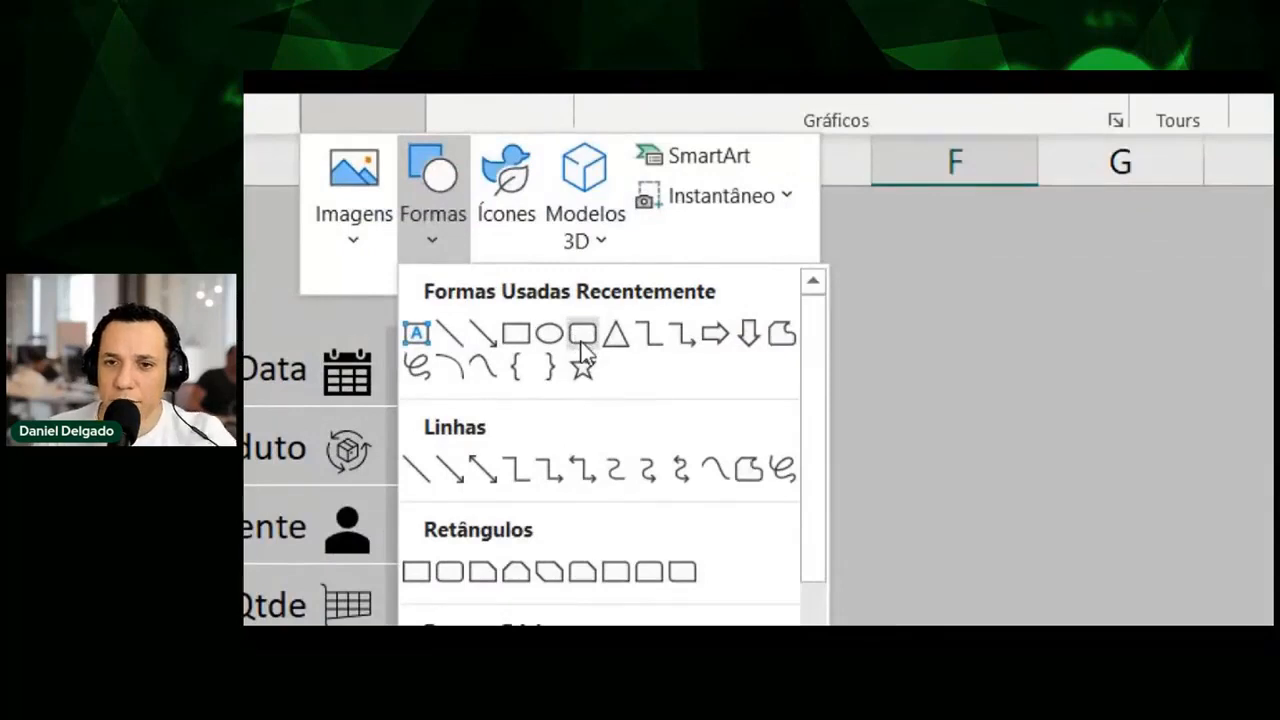
click(582, 340)
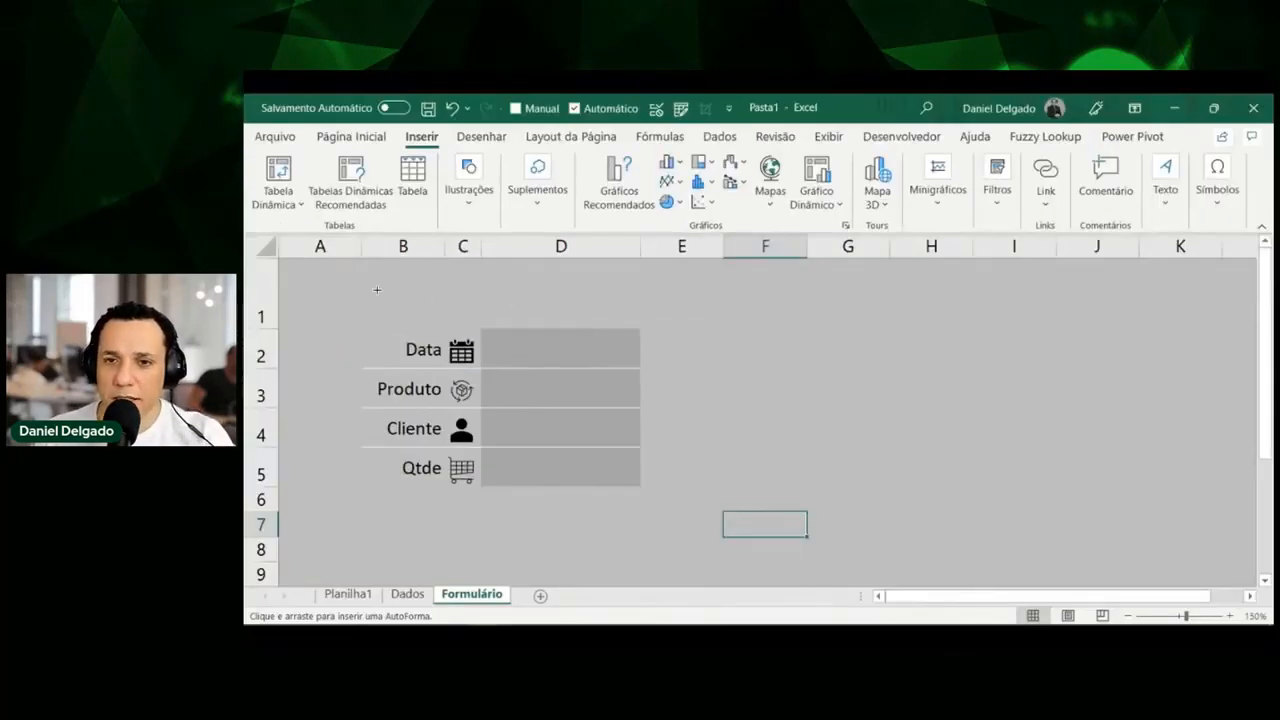
mouse_move(335, 290)
mouse_down()
mouse_move(669, 531)
mouse_move(697, 533)
mouse_up()
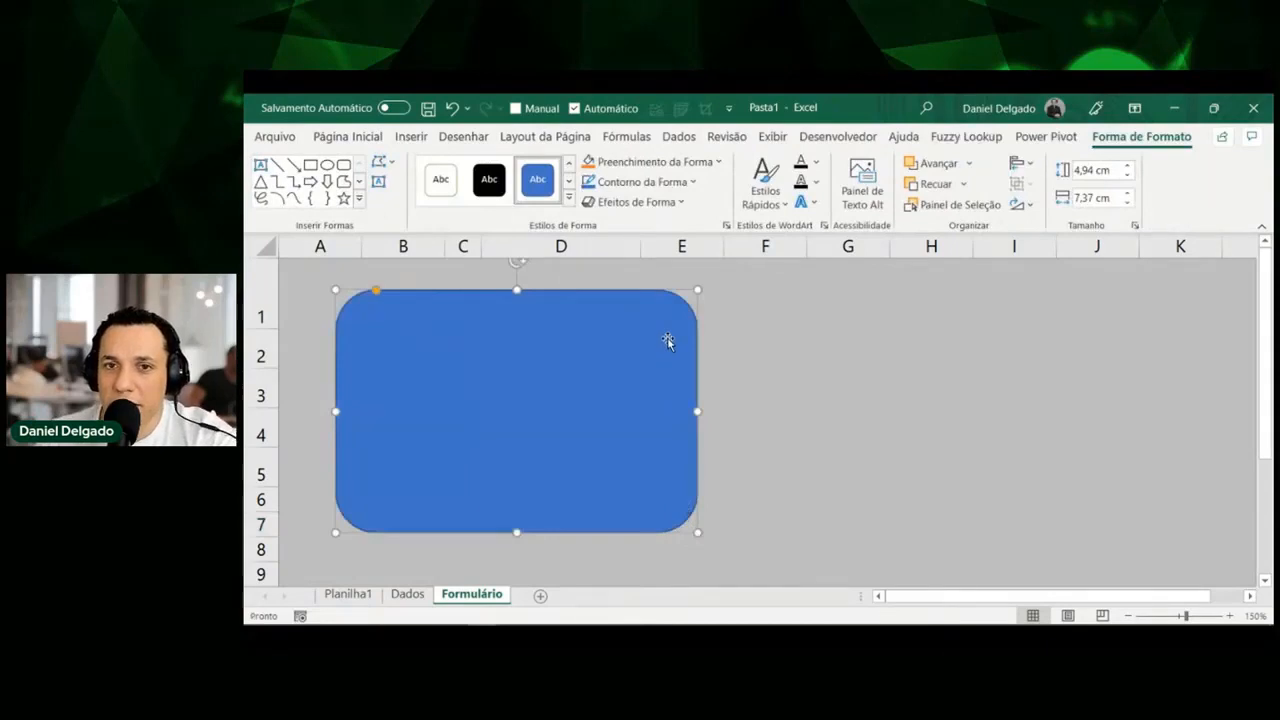
Remove the rounded rectangle's fill and give its outline the freehand sketched style (À mão livre).
click(715, 163)
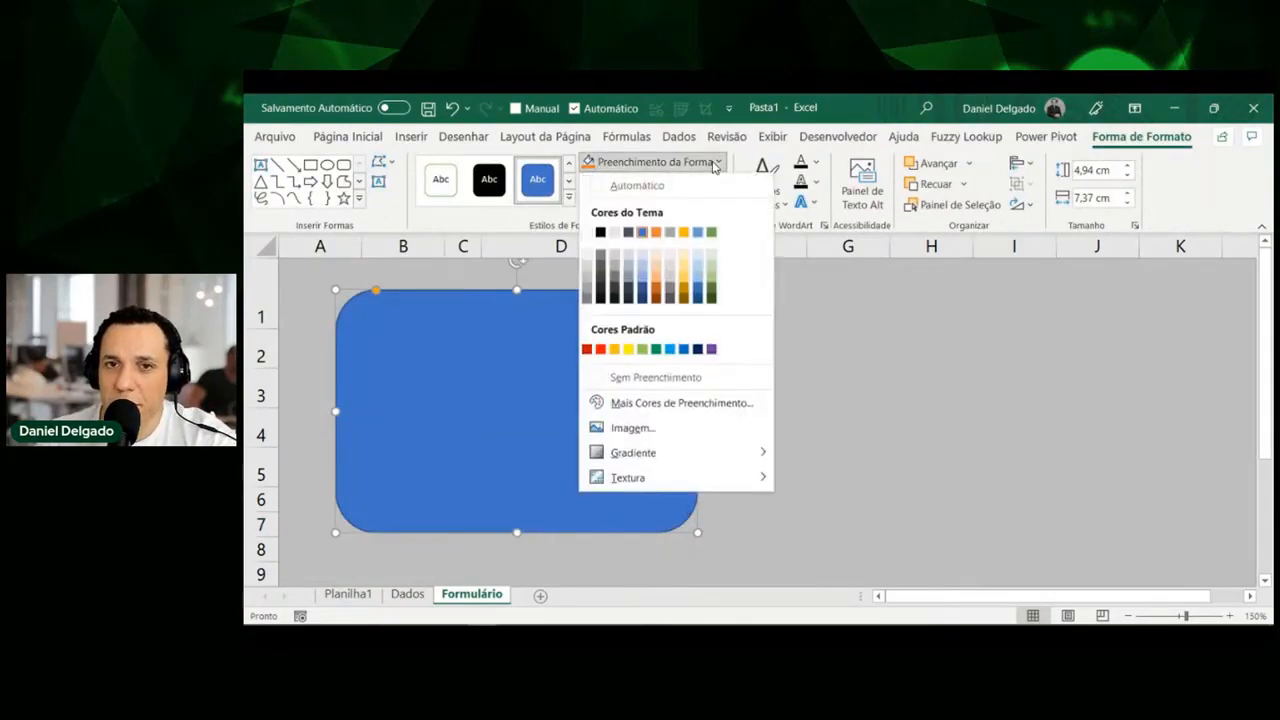
click(679, 377)
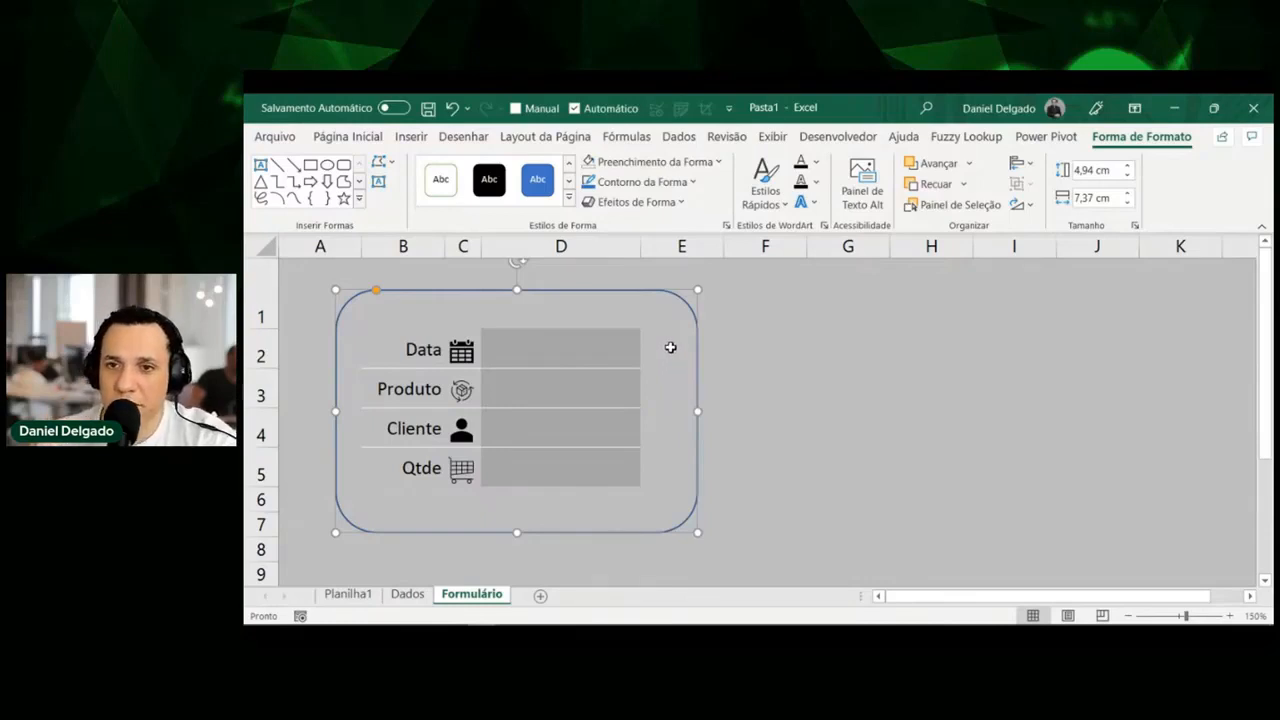
click(694, 182)
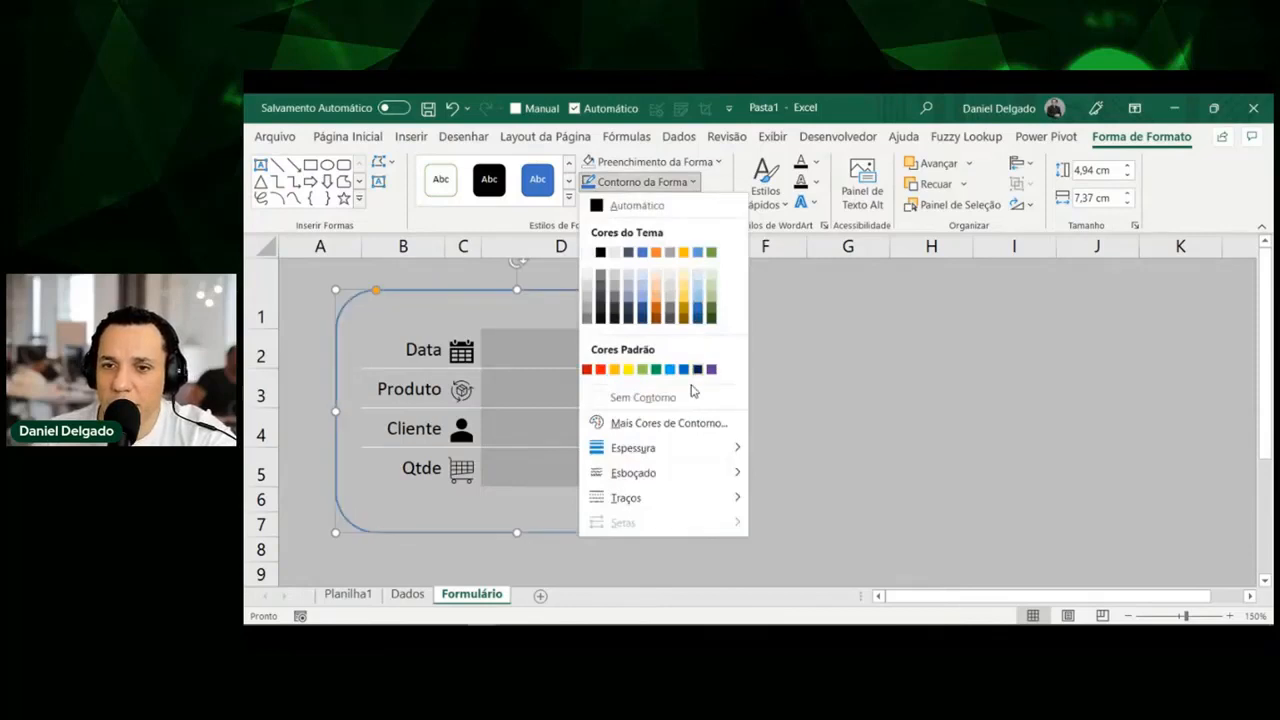
mouse_move(676, 469)
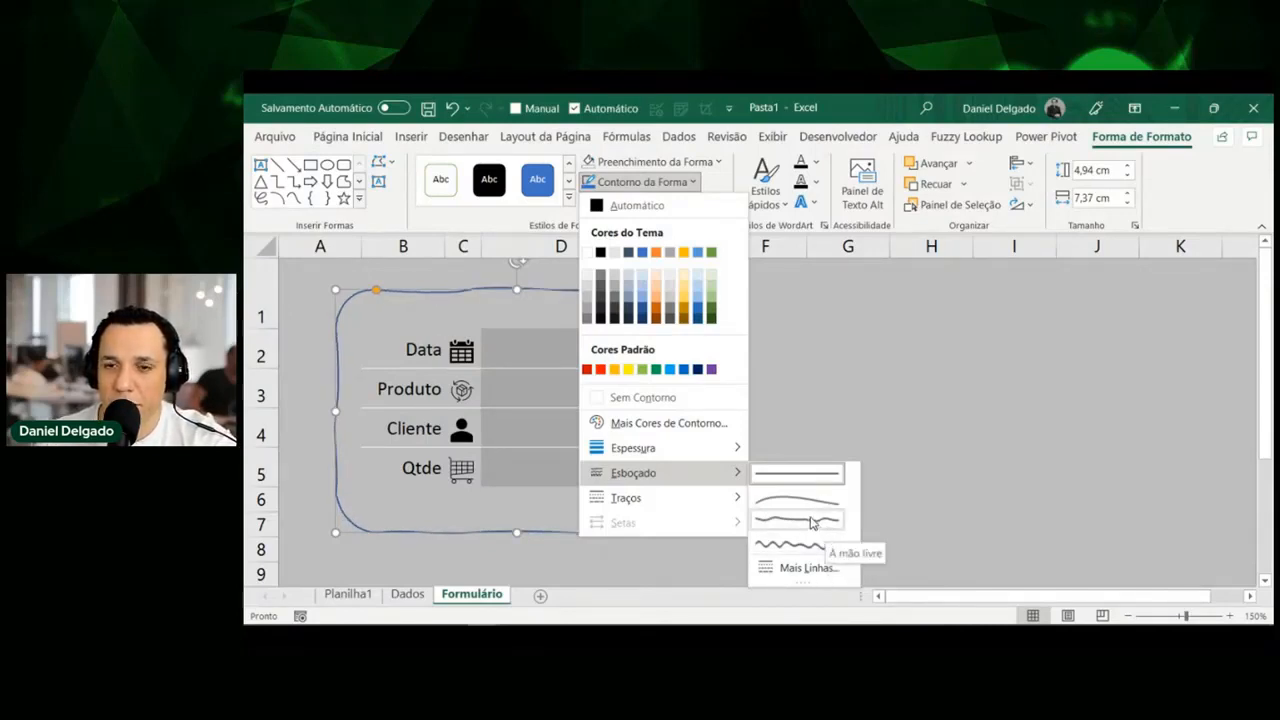
click(812, 522)
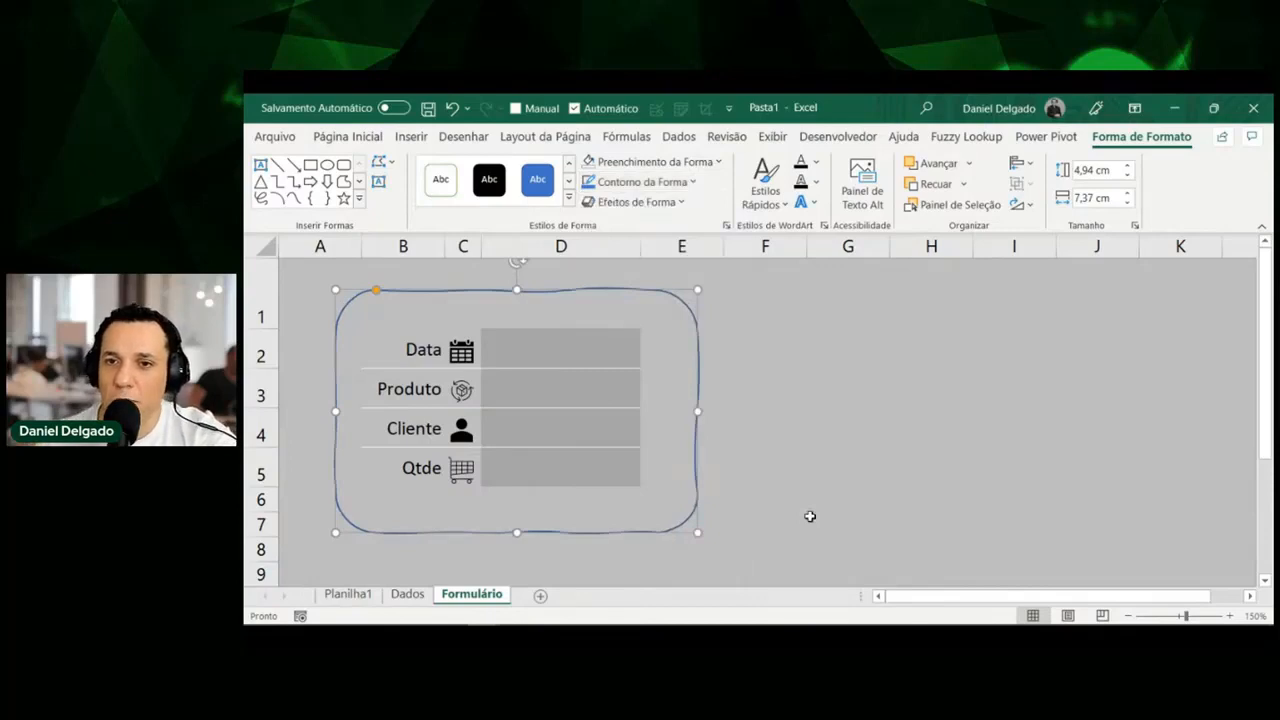
Set the frame's outline thickness to 1½ pt.
click(688, 181)
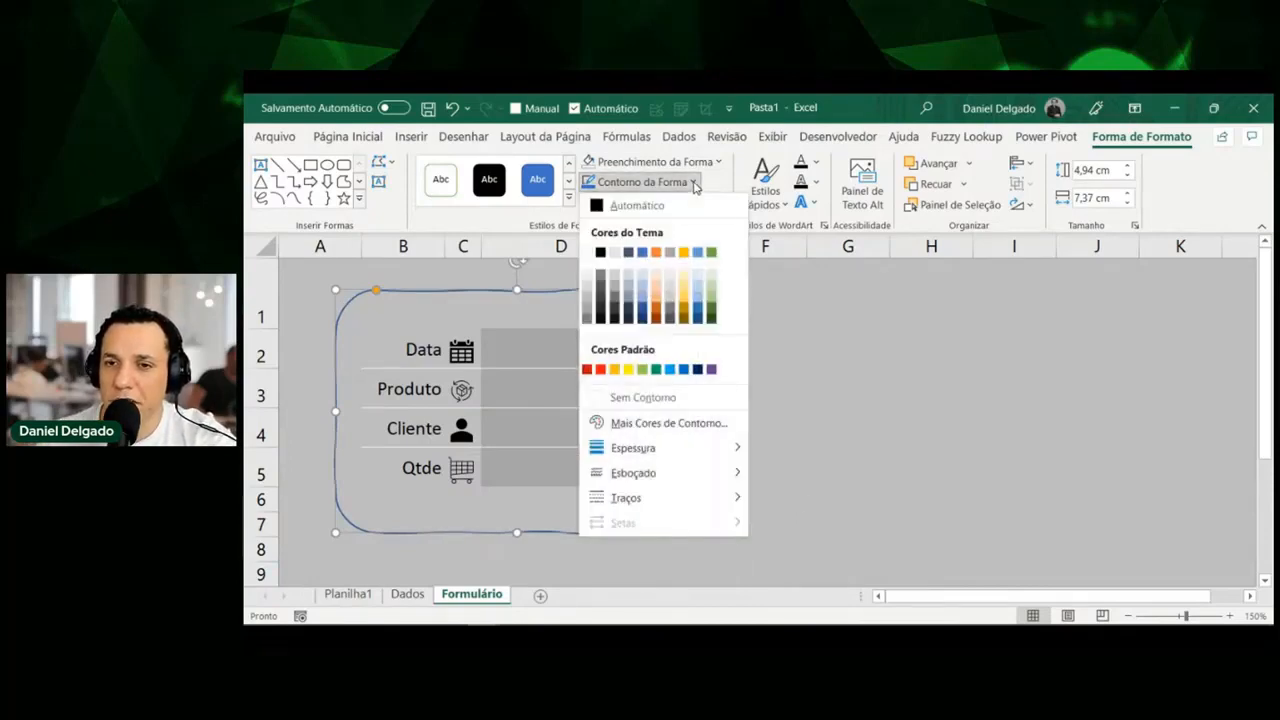
mouse_move(705, 457)
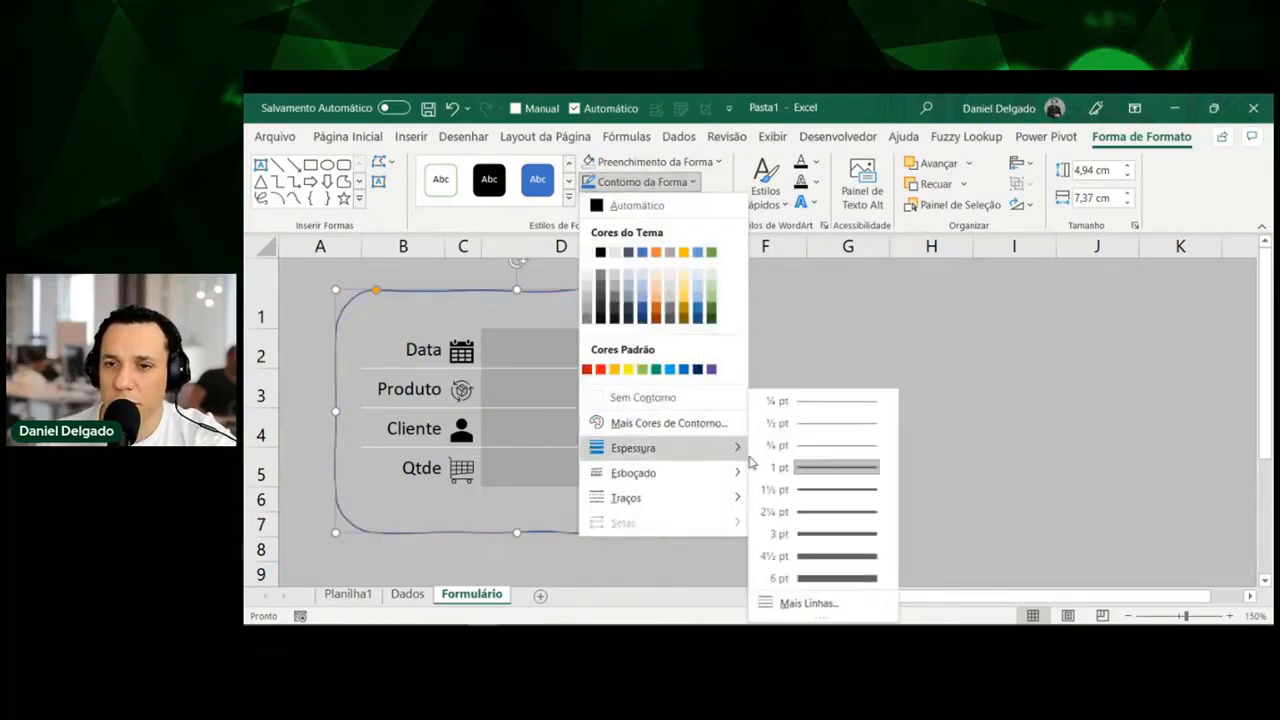
click(821, 490)
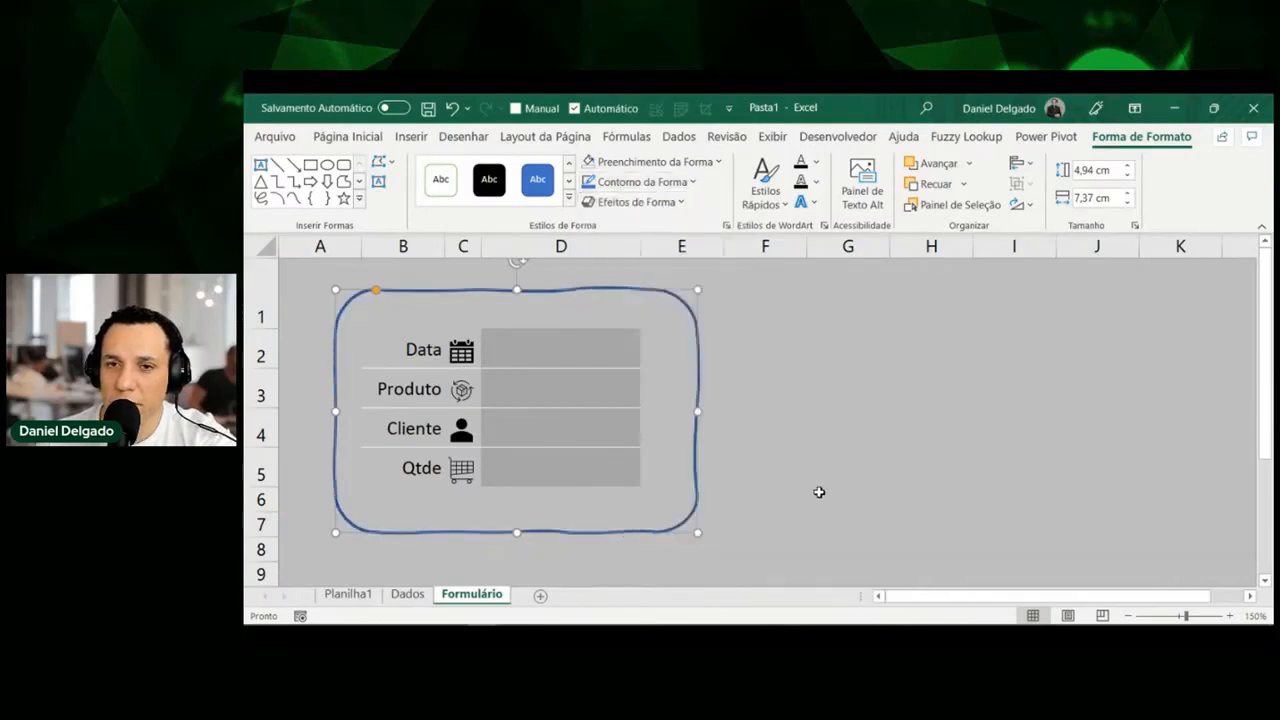
click(818, 454)
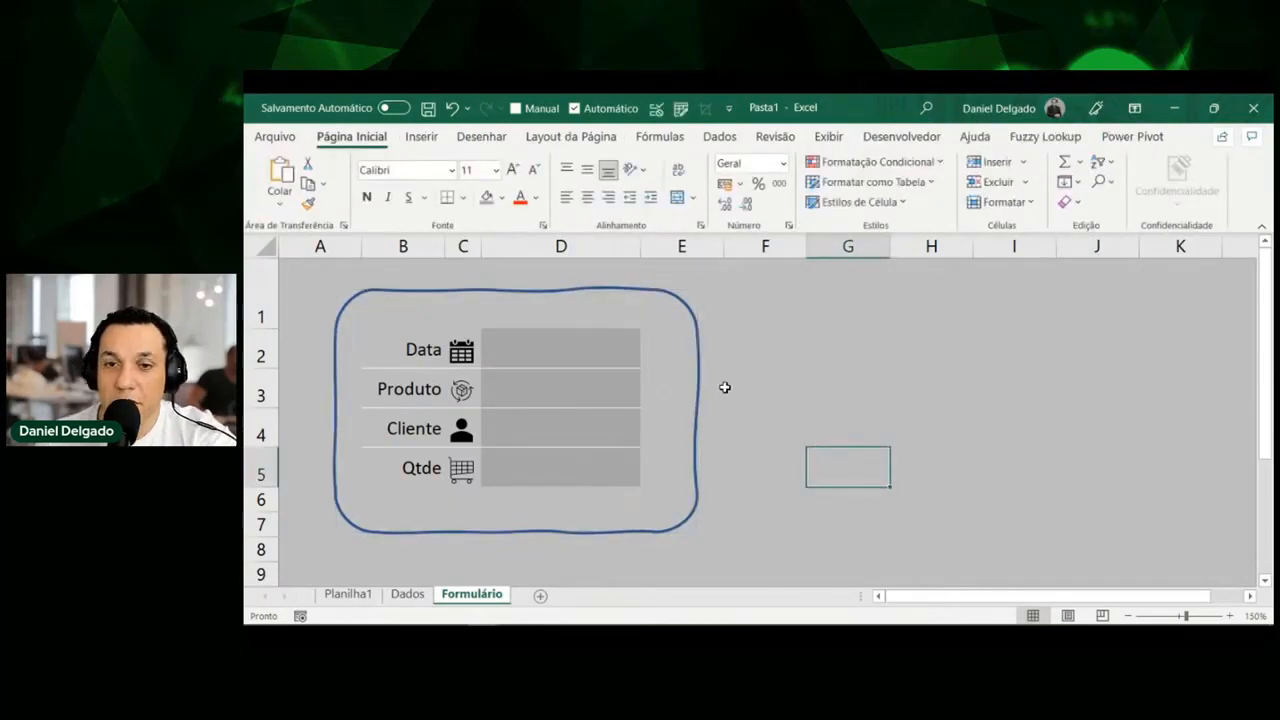
Stretch the frame slightly at its upper and lower edges to a height of about 5.22 cm.
click(570, 290)
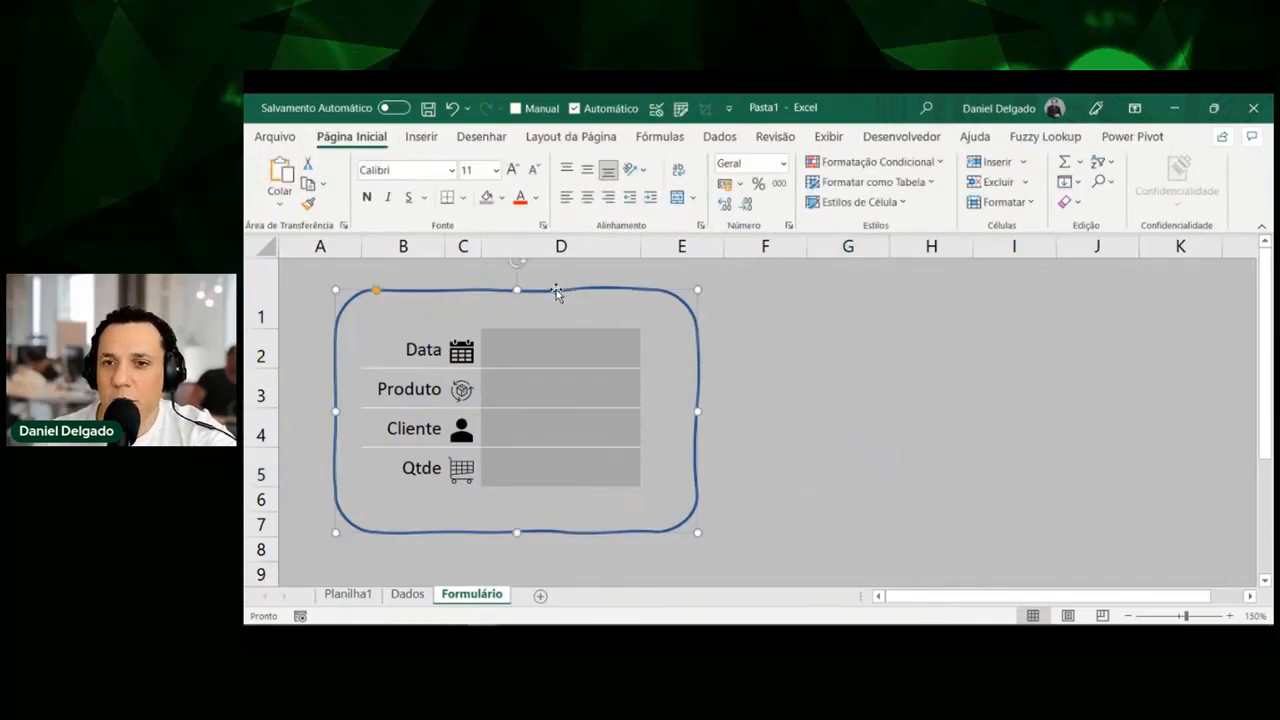
drag(516, 289, 523, 277)
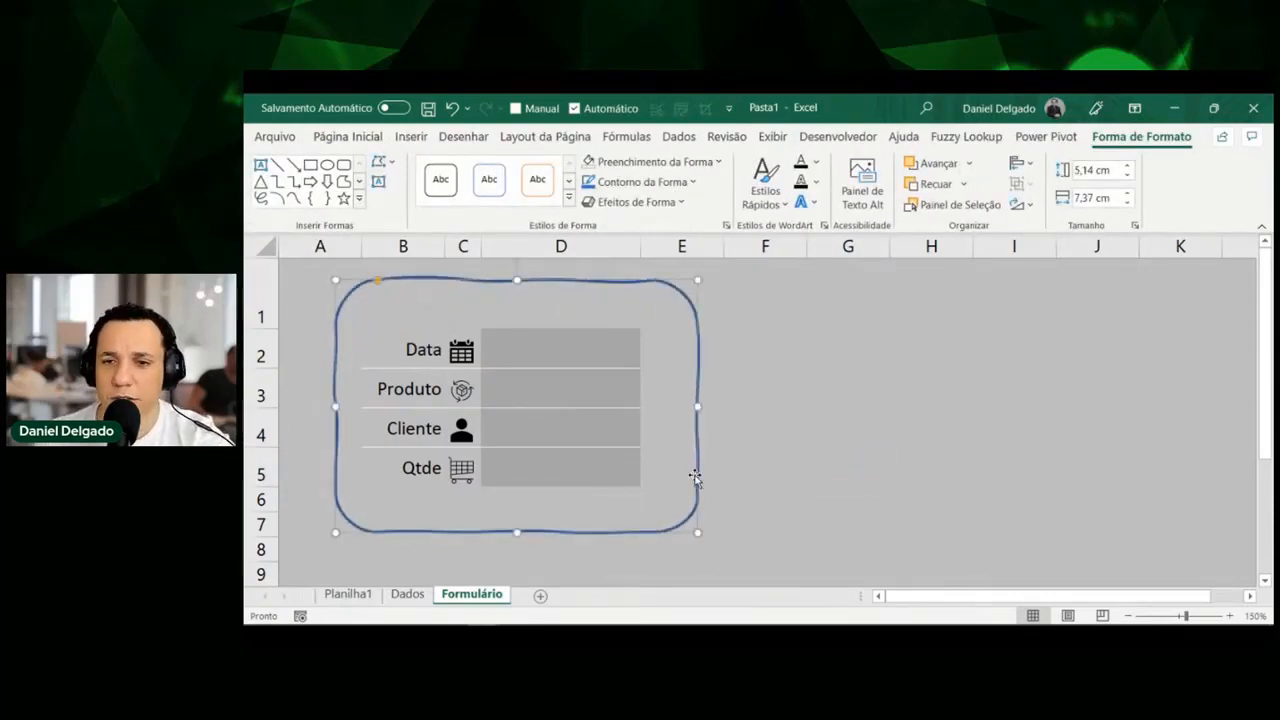
drag(516, 532, 514, 538)
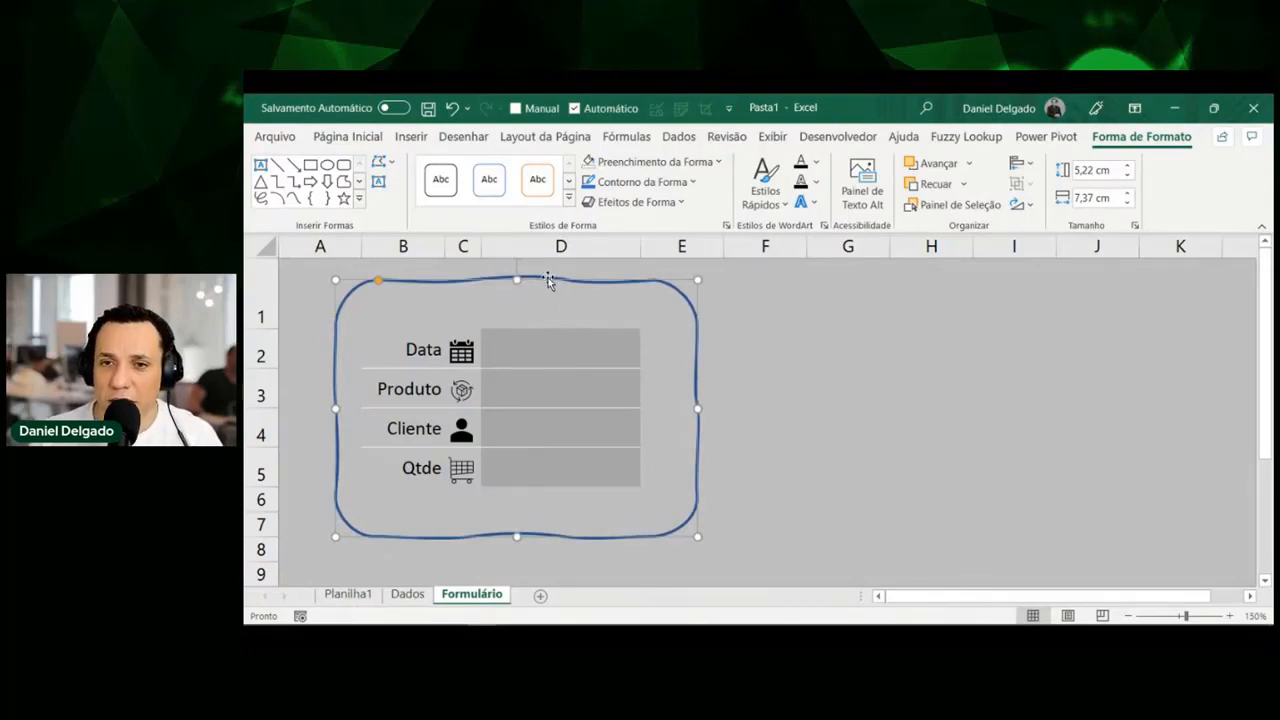
Shift the frame slightly upward and enter CADASTRO DE VENDAS as its title text.
text(fasdfaasdfasd)
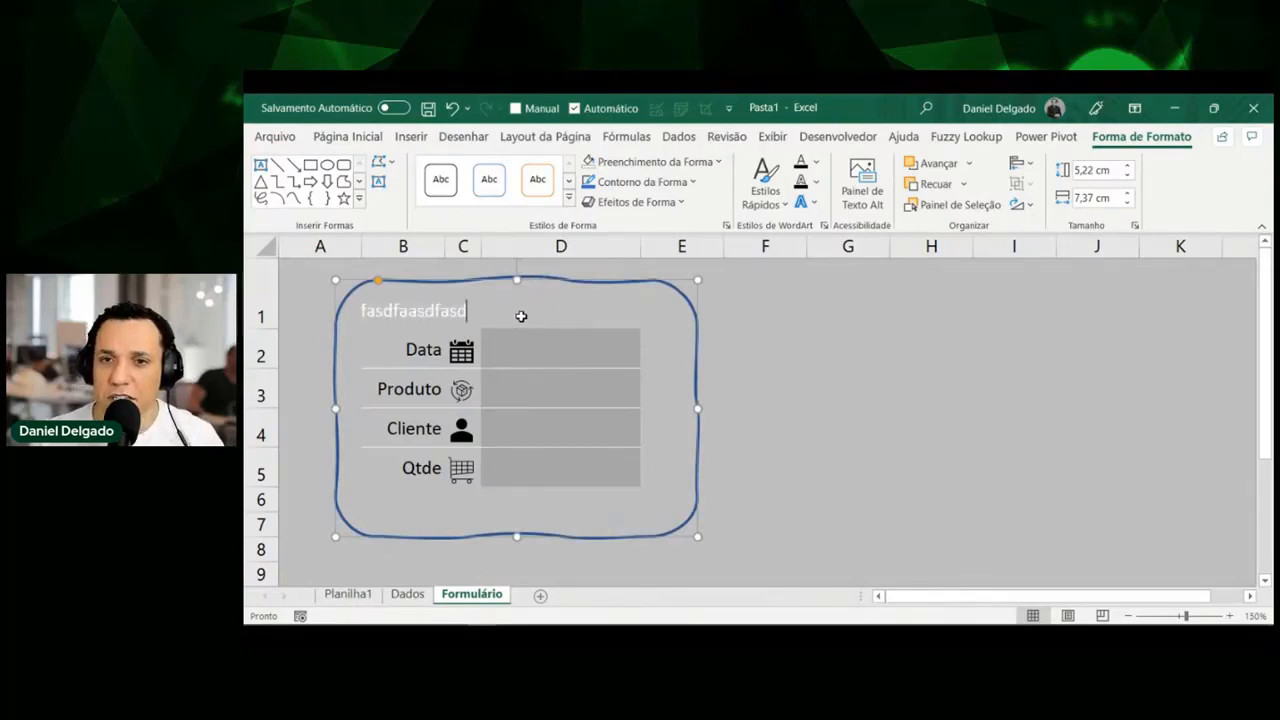
mouse_move(515, 285)
mouse_down()
mouse_move(680, 337)
mouse_move(786, 294)
mouse_move(480, 253)
mouse_move(510, 265)
mouse_up()
double_click(430, 300)
text(CADASTRO DE VENDAS)
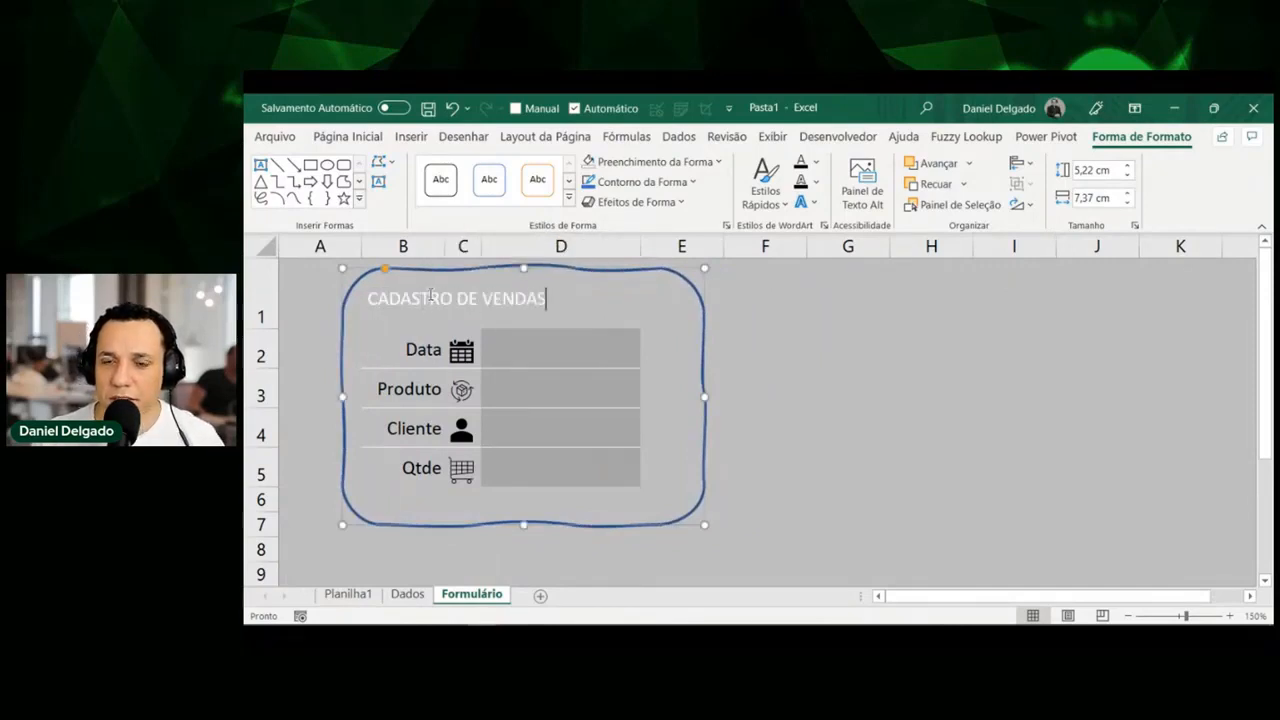
Center the CADASTRO DE VENDAS title horizontally in the frame and open the font color choices for it.
triple_click(430, 299)
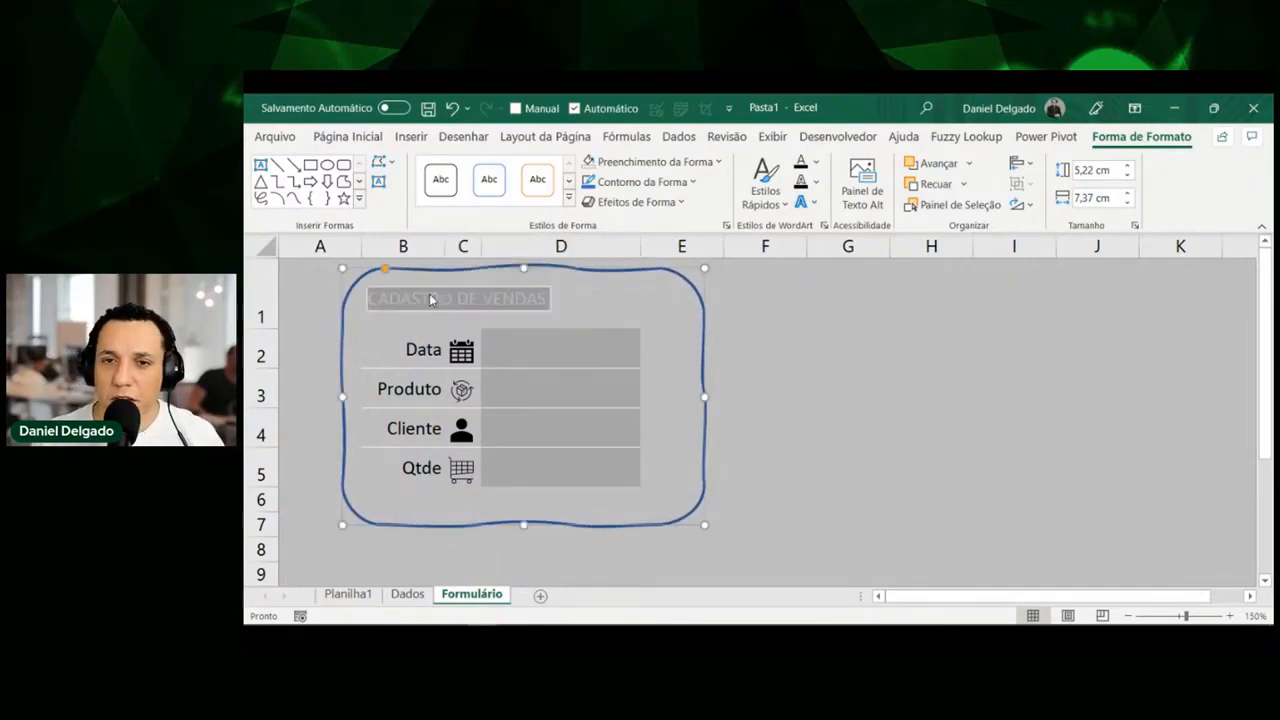
click(335, 137)
click(587, 198)
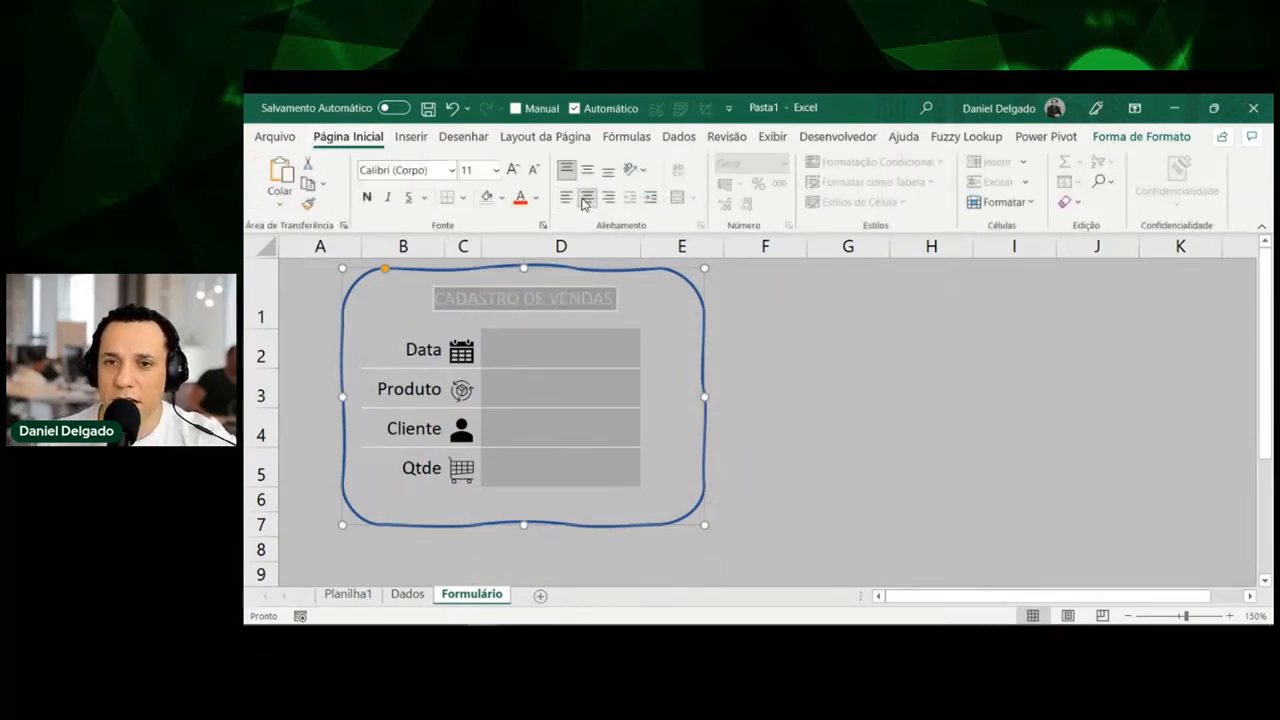
click(536, 197)
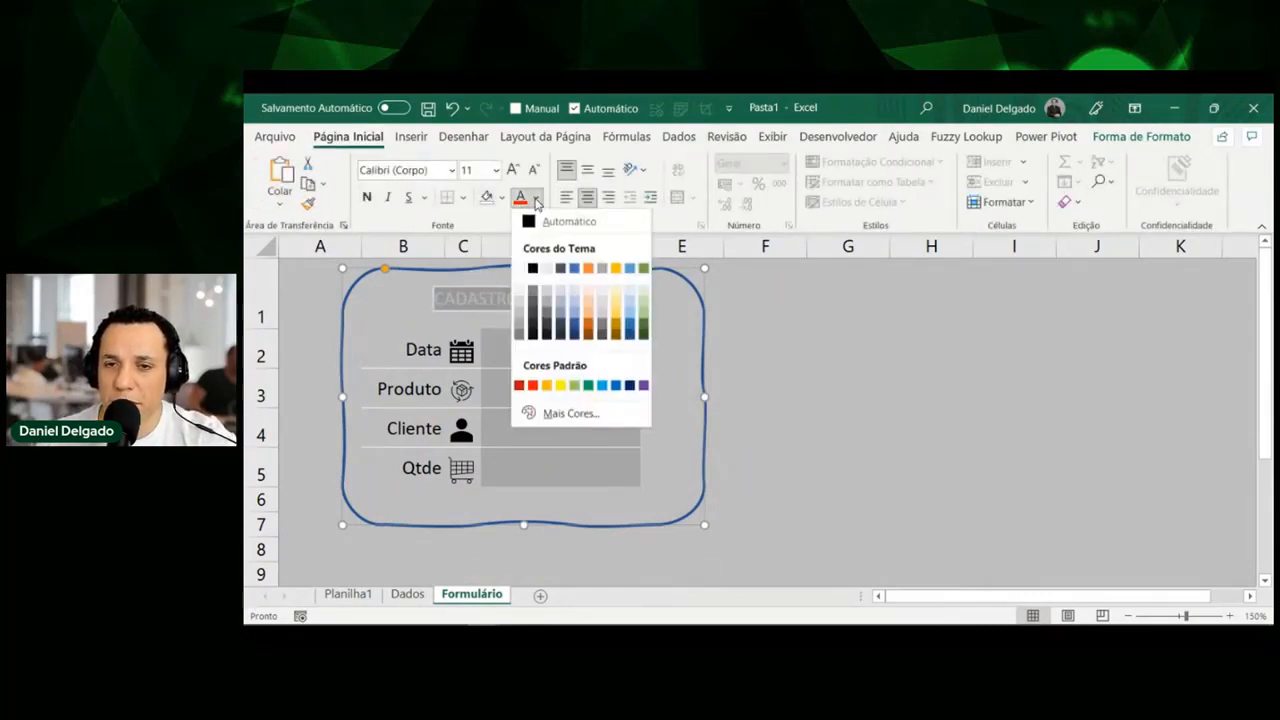
Change the font colour of the "CADASTRO DE VENDAS" title to the dark blue-gray theme colour.
click(532, 298)
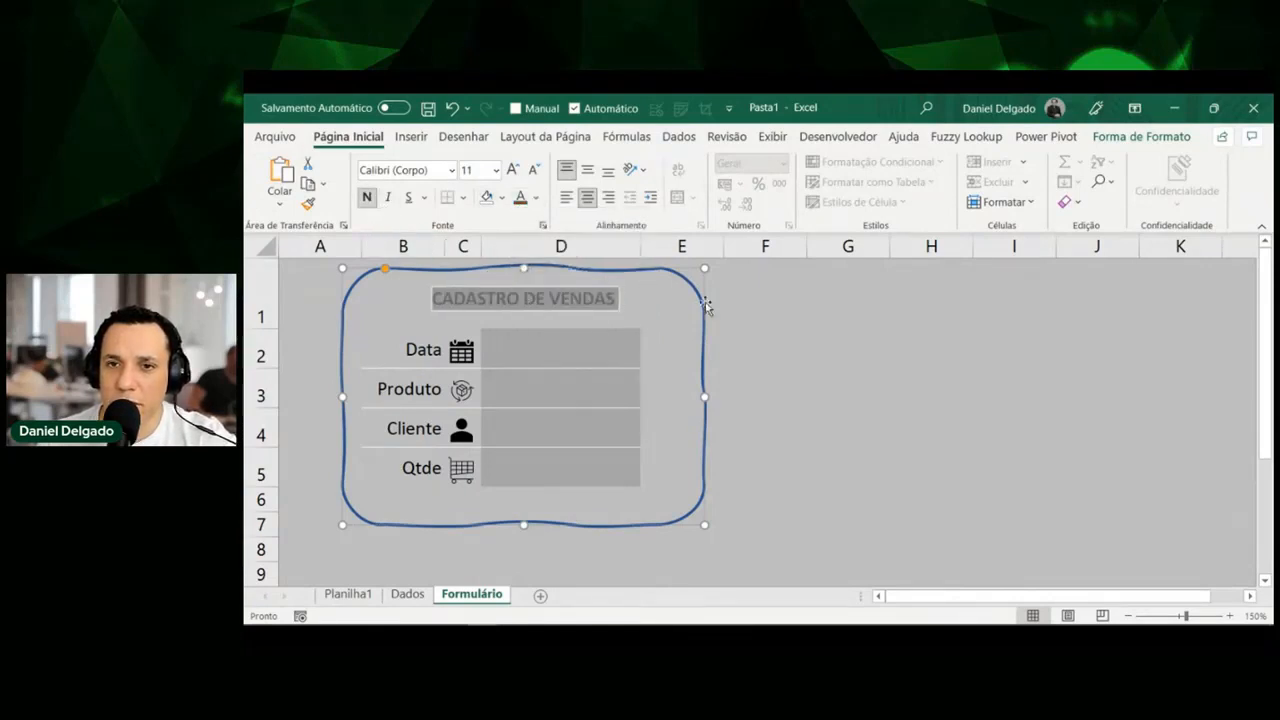
click(774, 298)
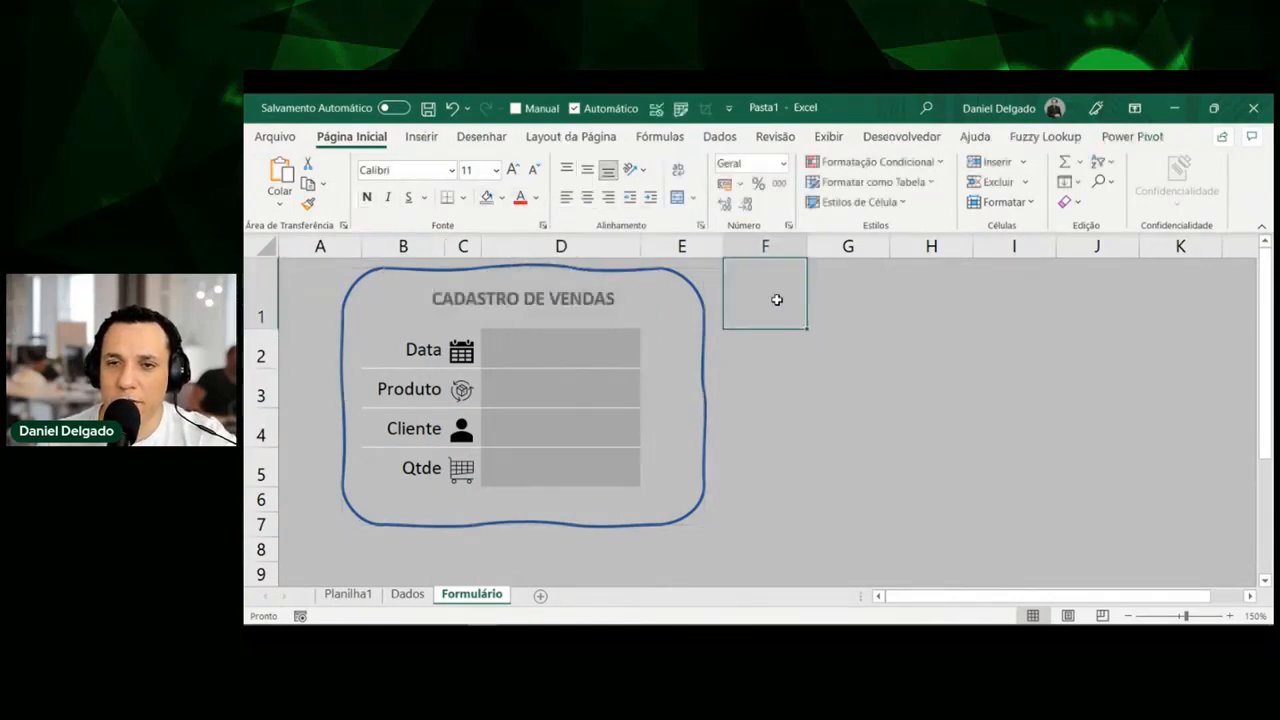
click(630, 271)
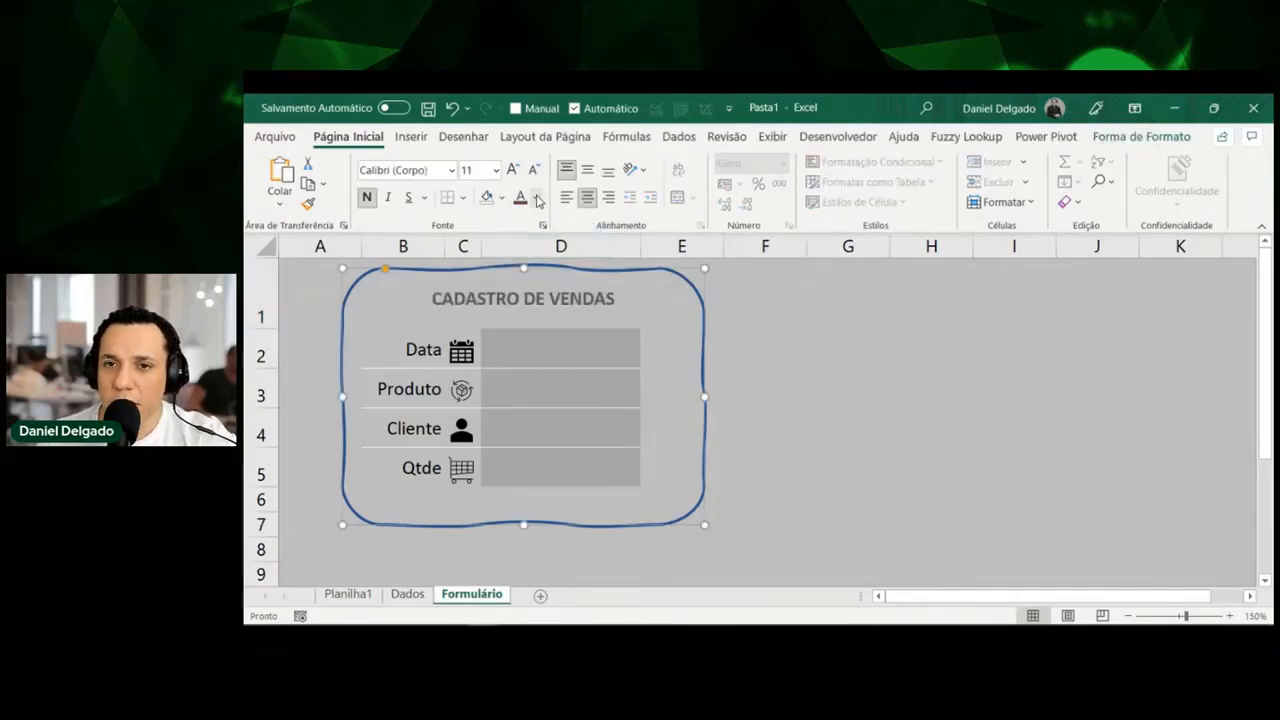
click(537, 199)
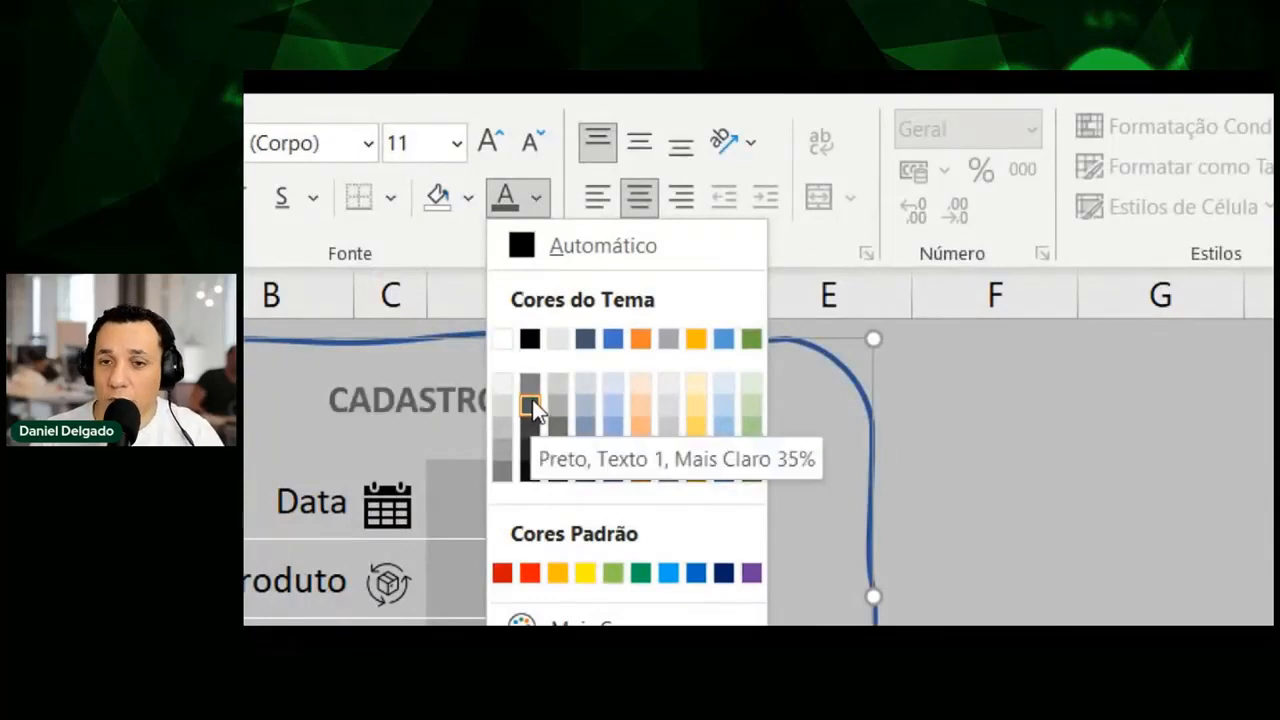
click(586, 340)
click(920, 429)
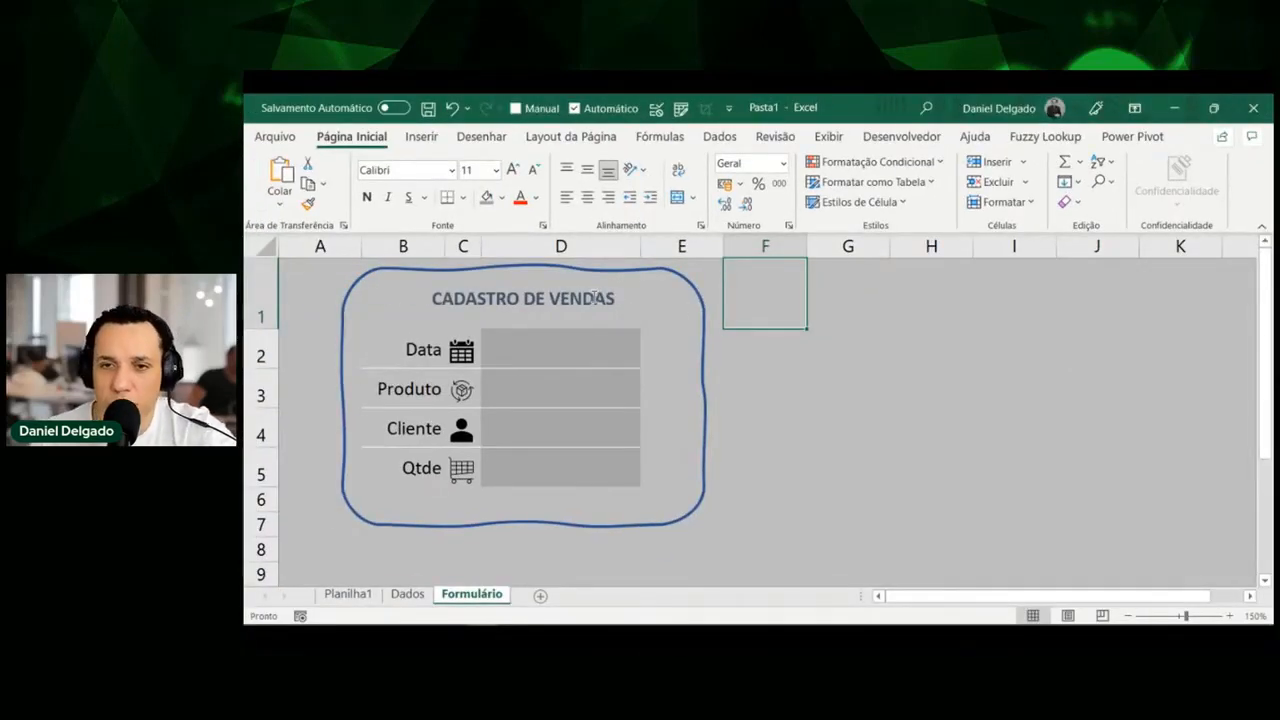
Stretch the form's blue frame downward so its lower edge reaches into row 8.
click(557, 524)
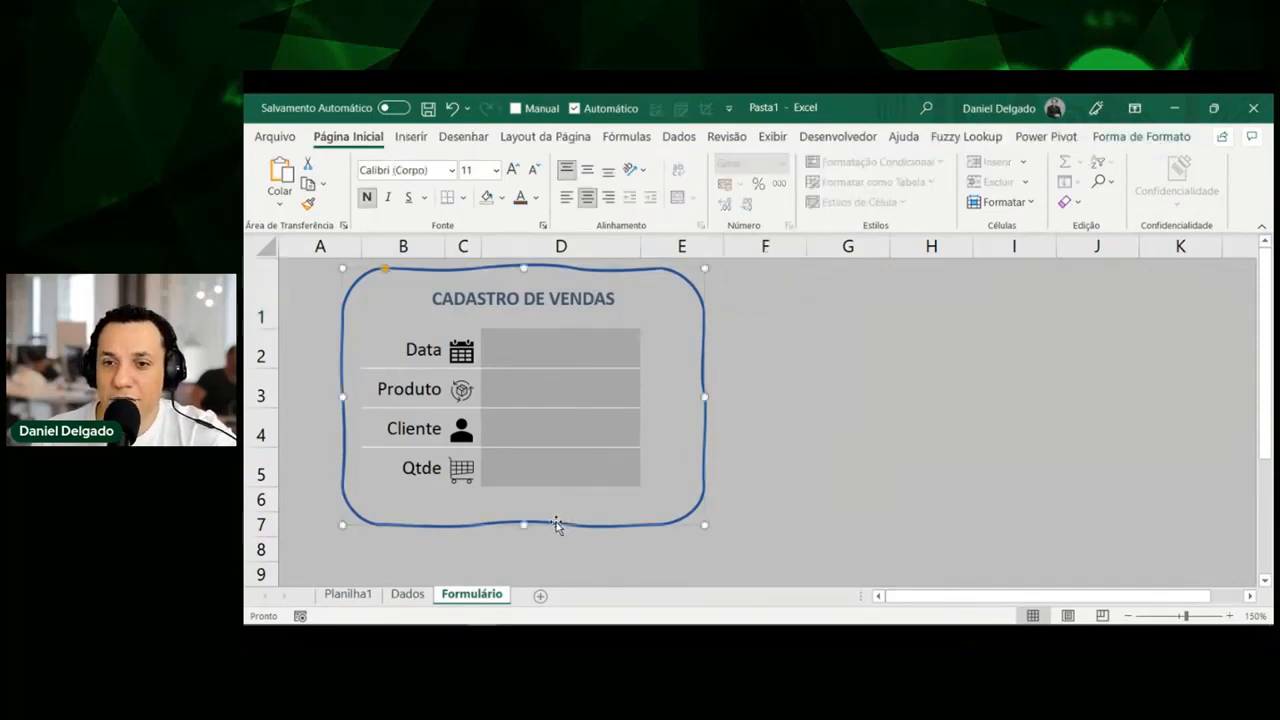
drag(523, 524, 524, 542)
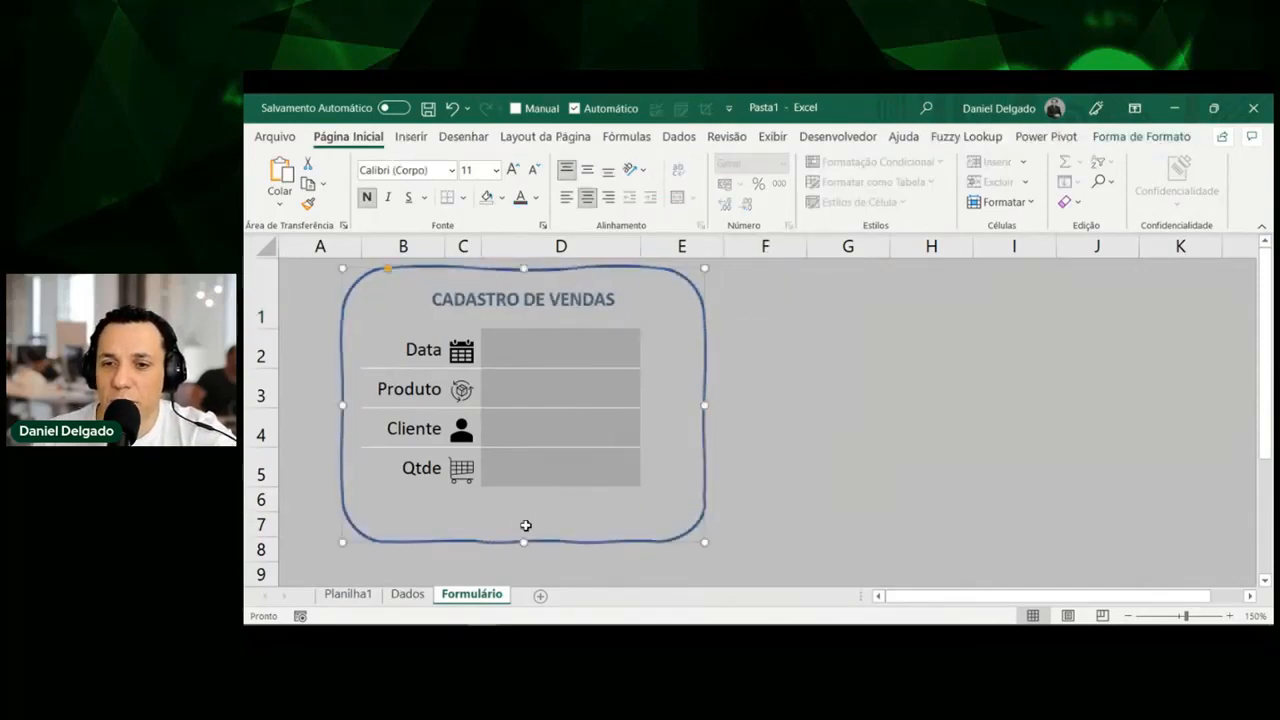
click(770, 431)
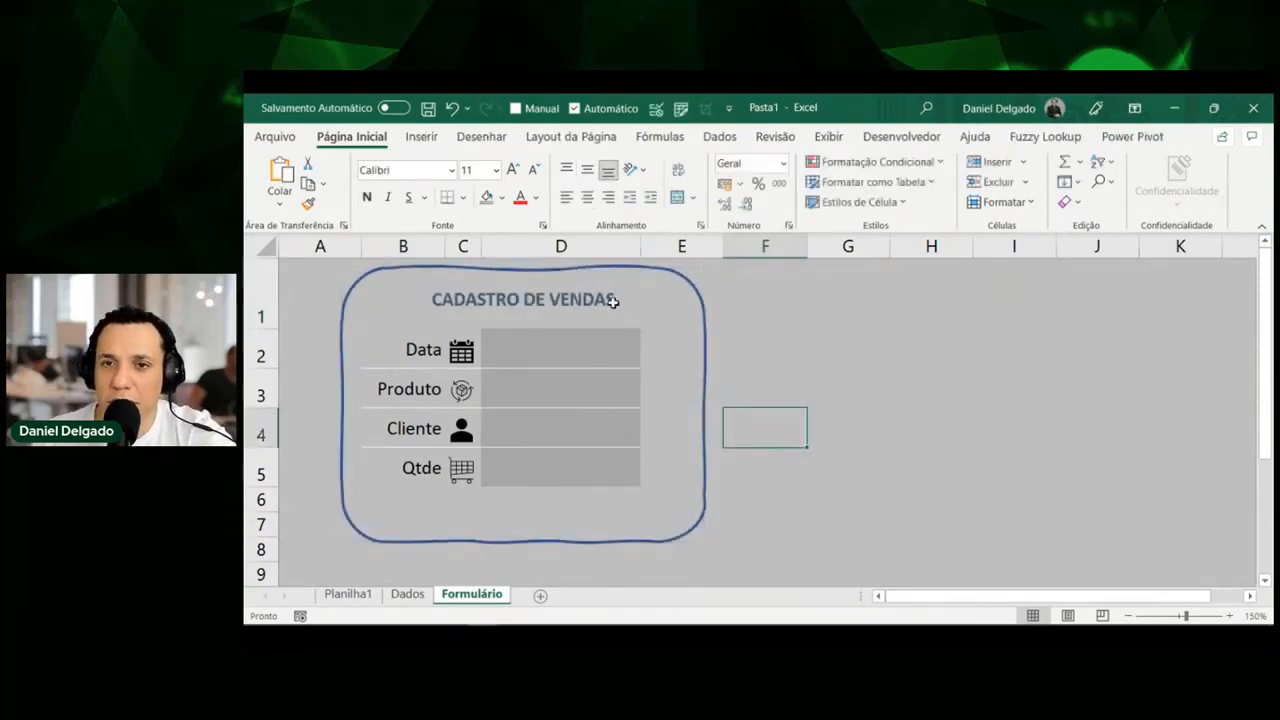
Draw a rounded rectangle about 3.02 cm wide and 0.72 cm high beneath the Qtde entry cell, inside the frame.
click(422, 139)
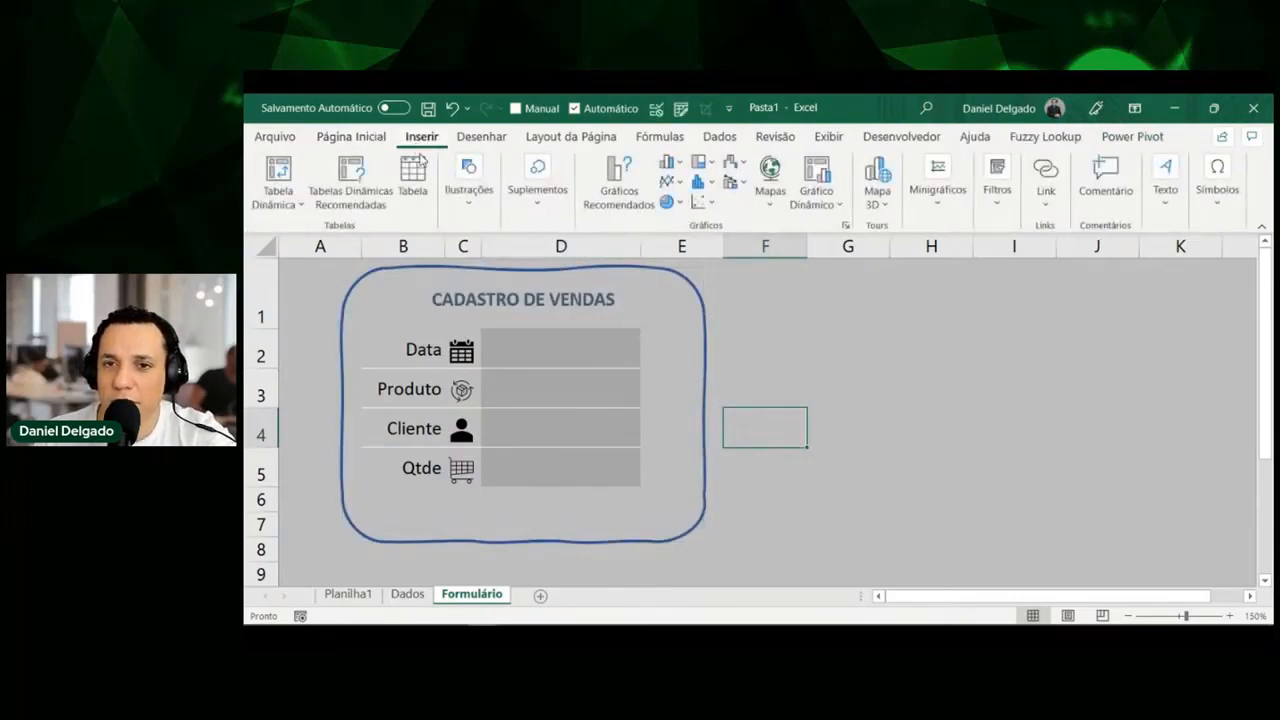
click(459, 194)
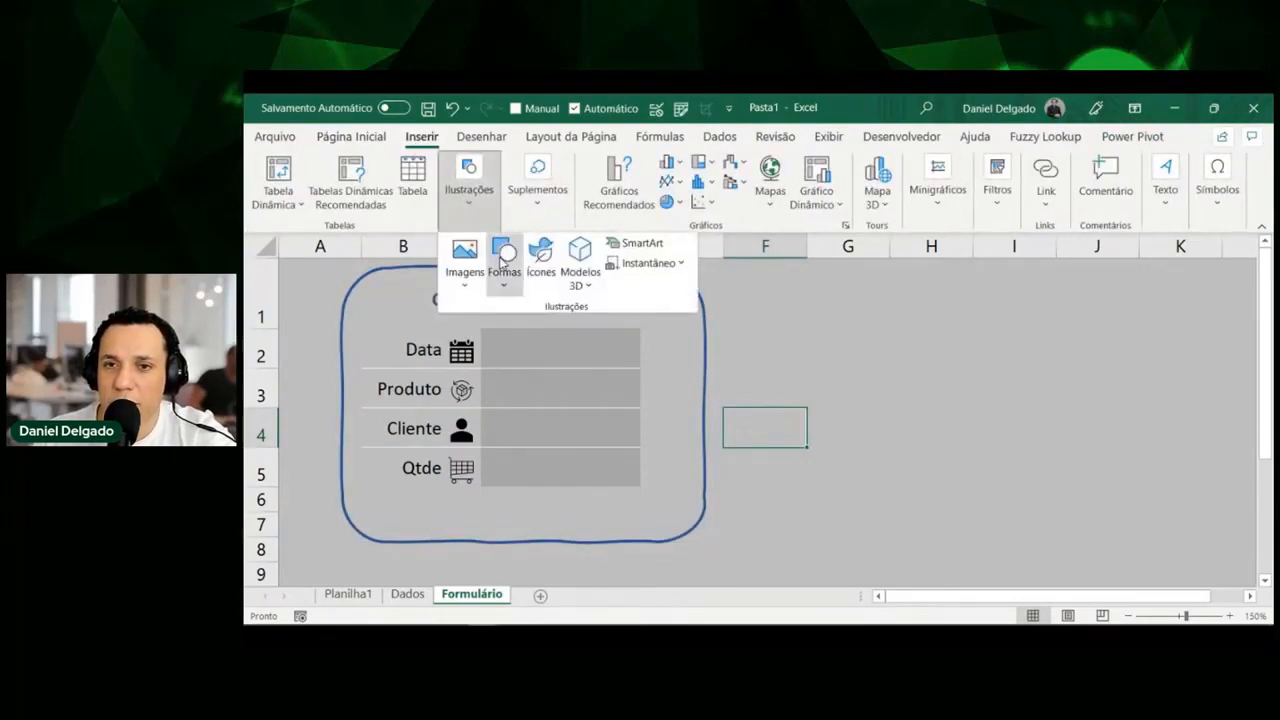
click(504, 258)
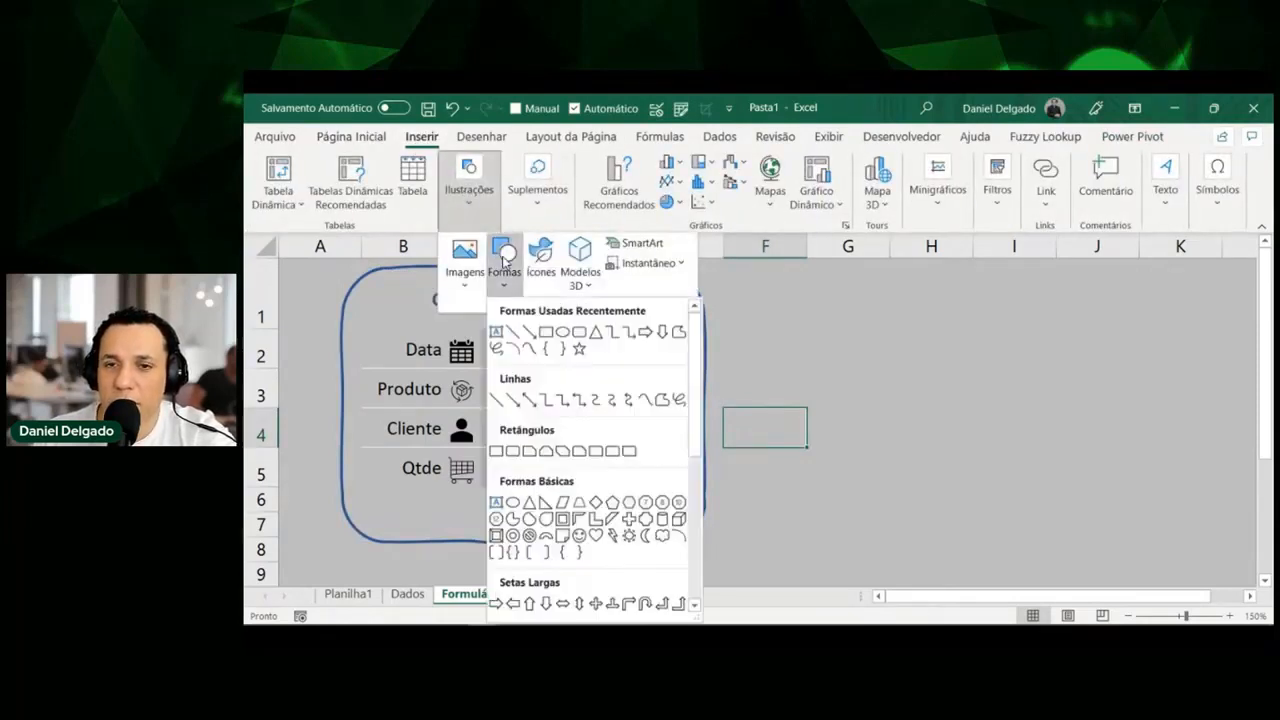
click(578, 335)
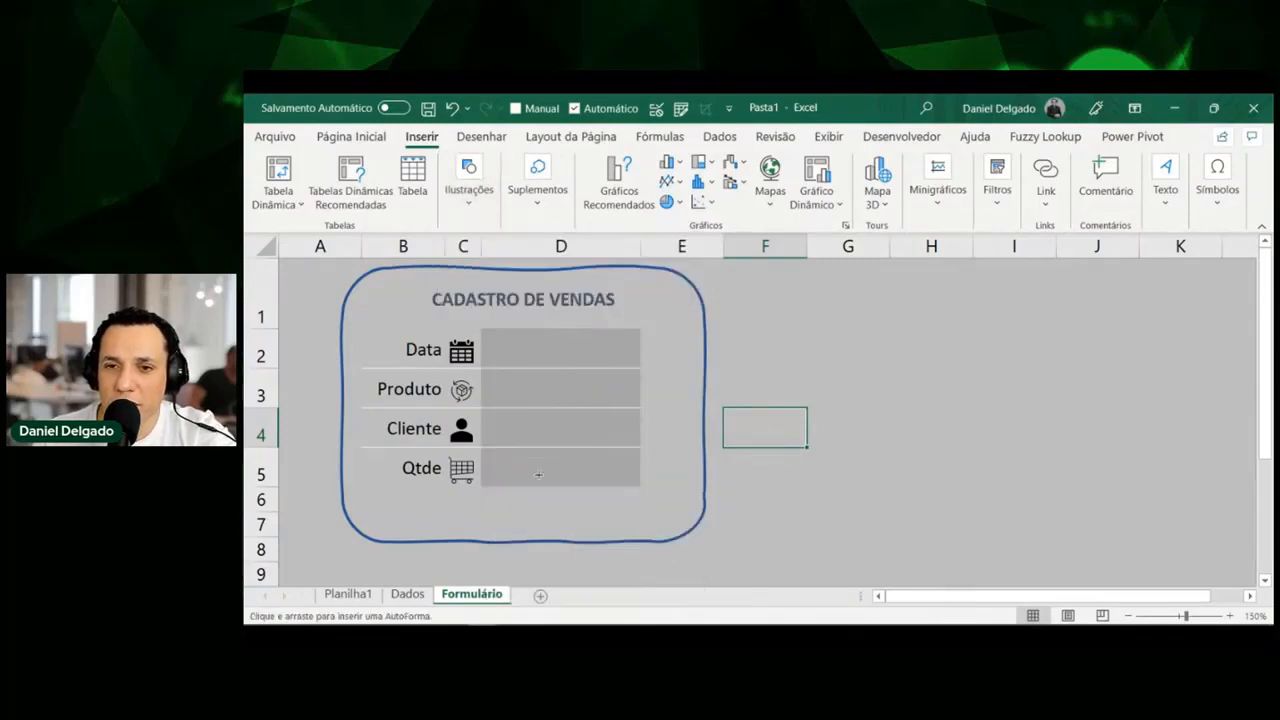
drag(491, 494, 636, 512)
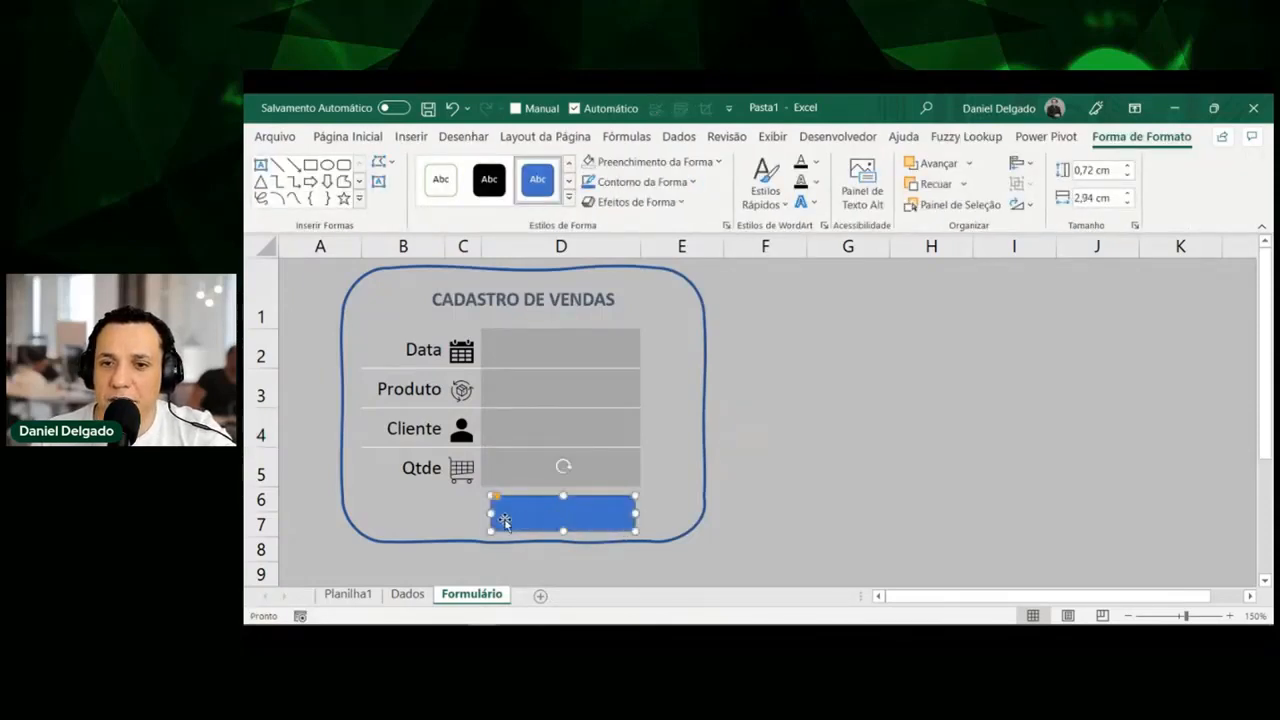
drag(490, 513, 486, 513)
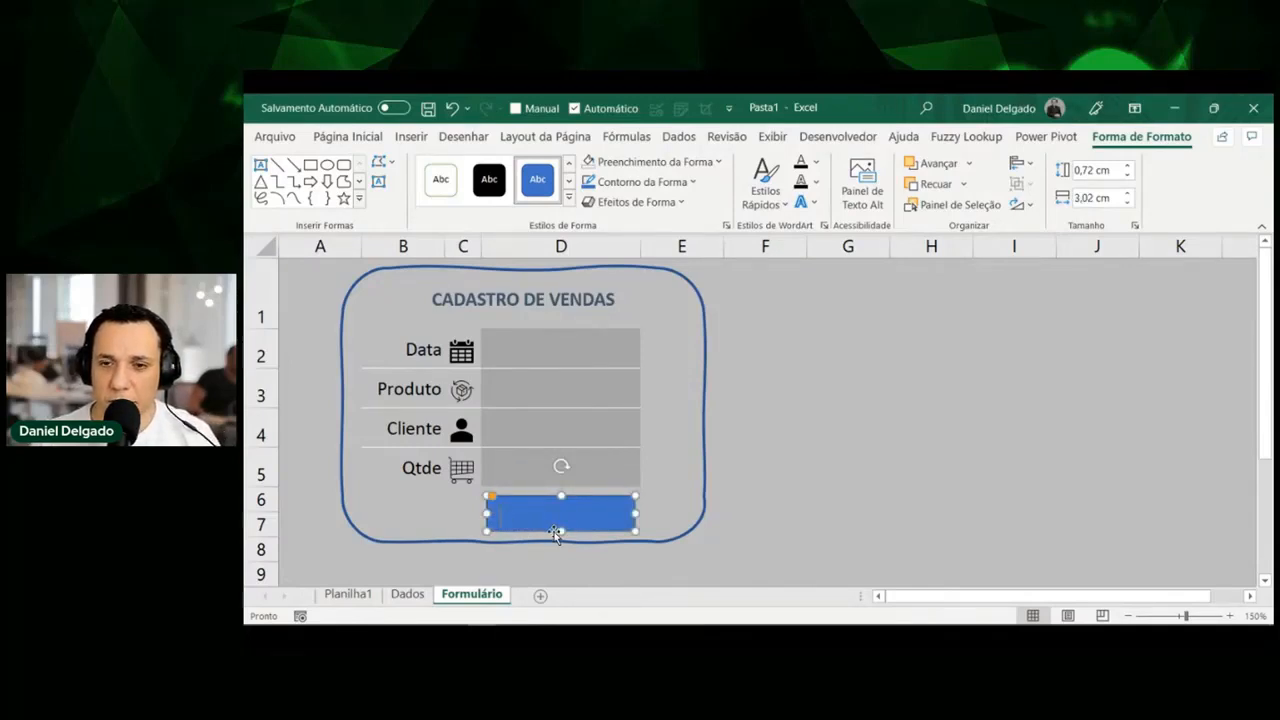
Label the rounded rectangle "Registrar Venda", widen it to about 3.09 cm and nudge it slightly upward.
text(Regist)
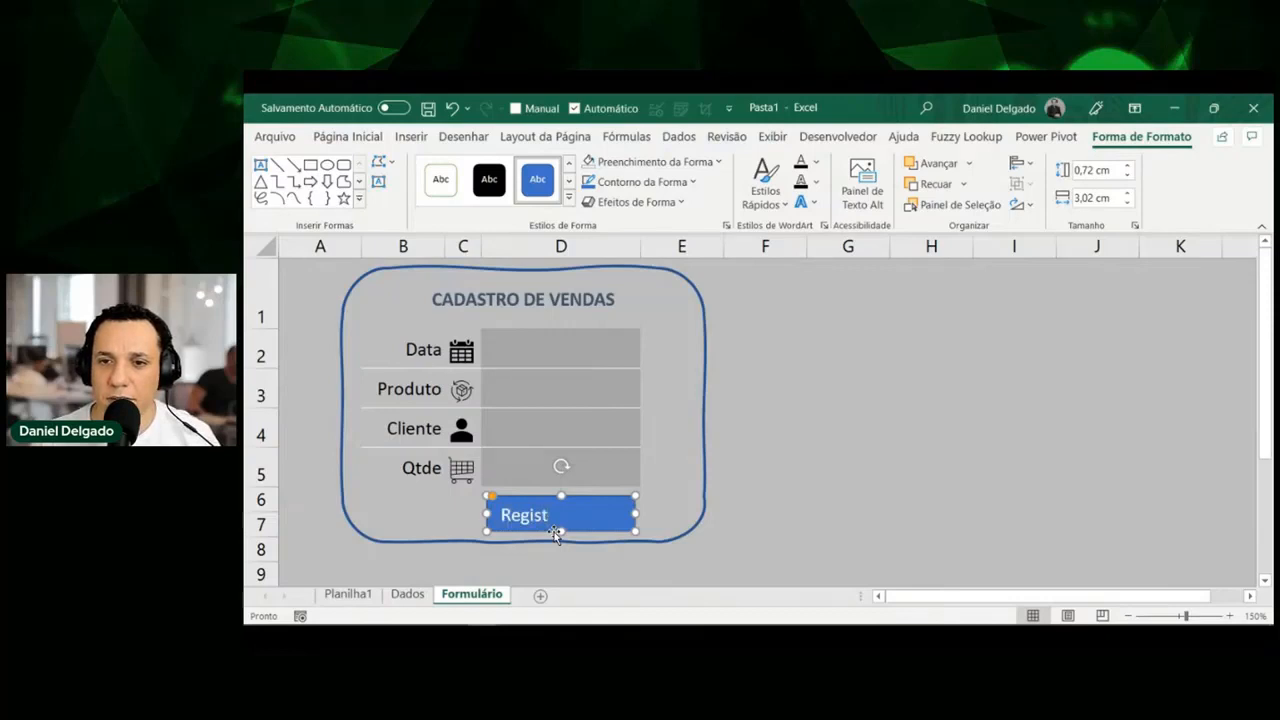
text(rar Venda)
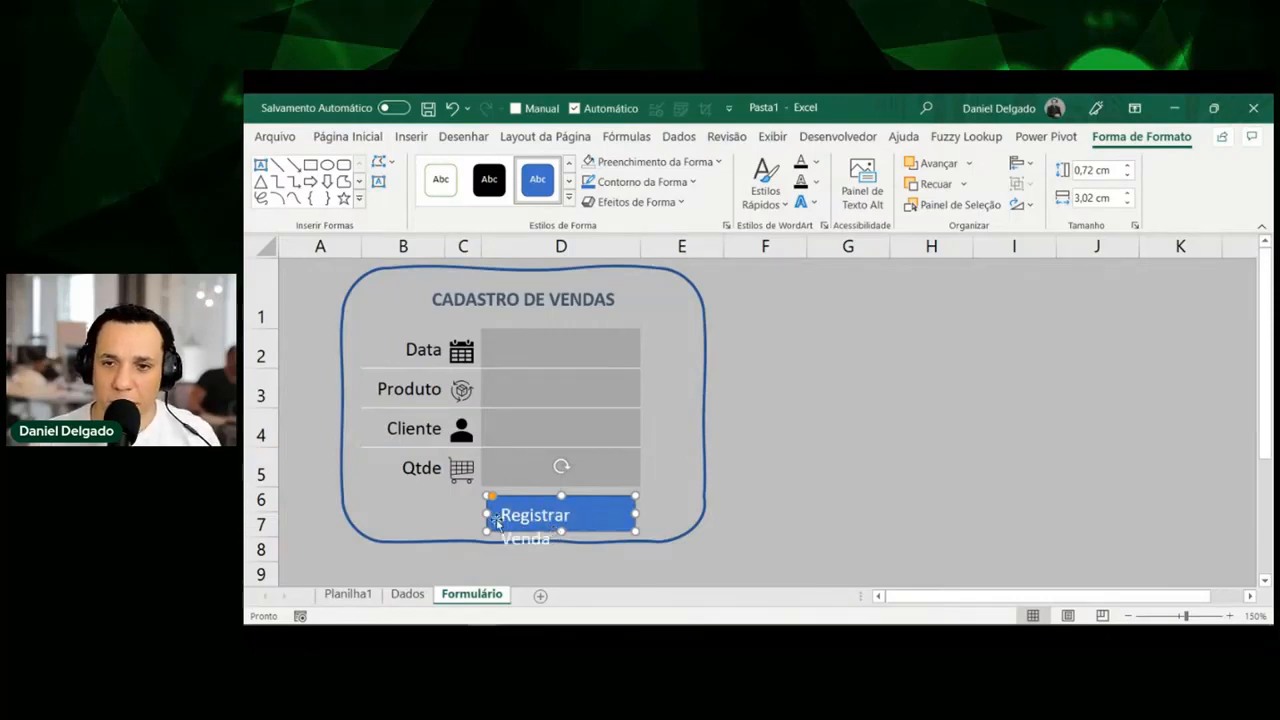
drag(487, 513, 483, 513)
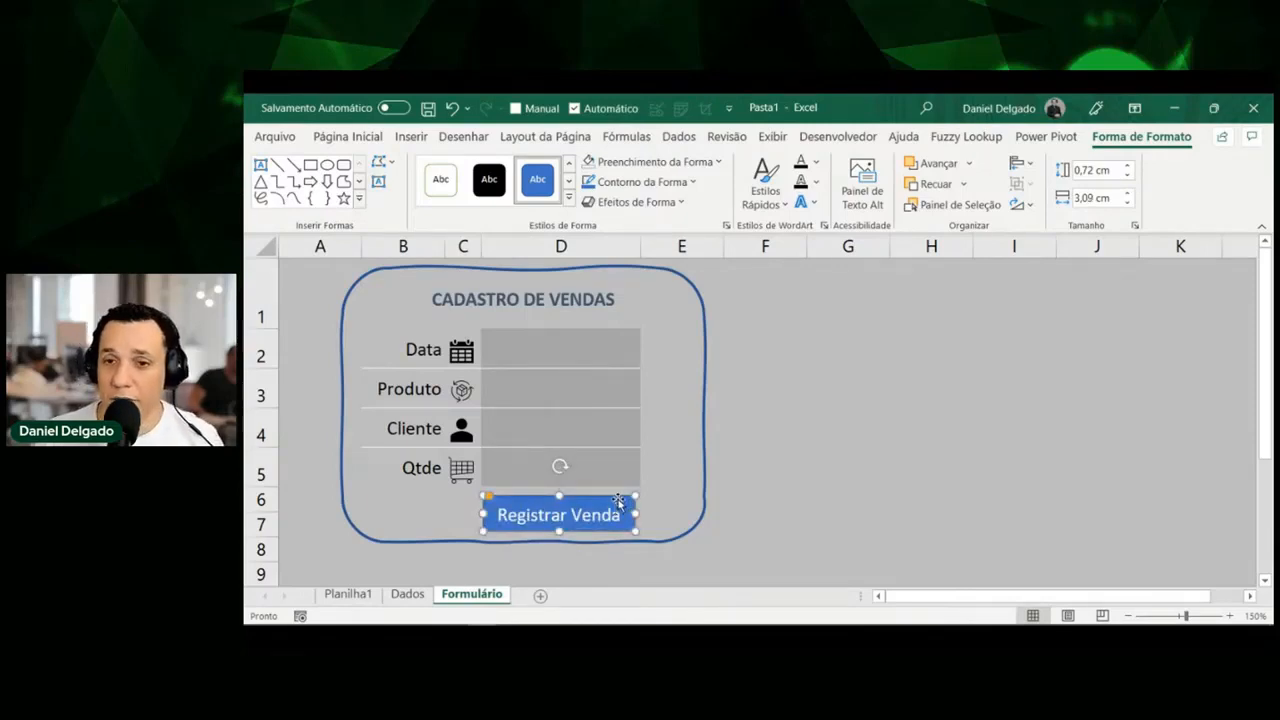
drag(618, 502, 617, 499)
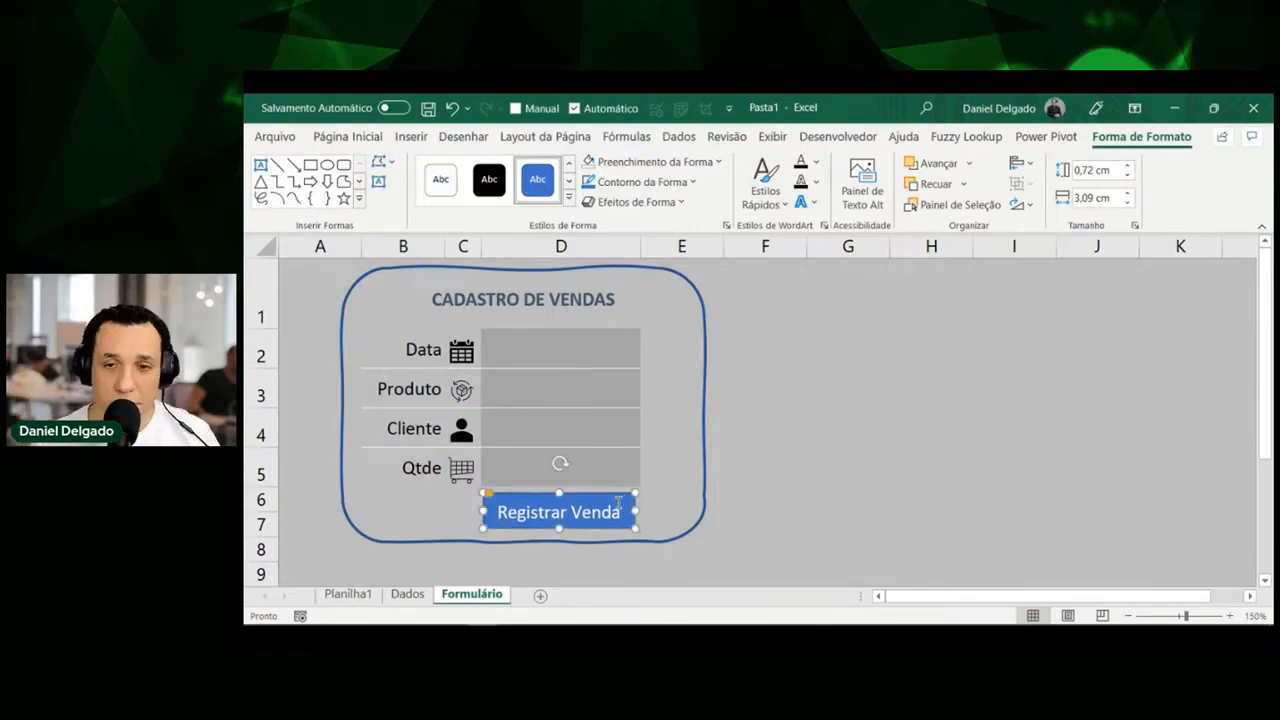
Set the left, right, top and bottom text box margins of the Registrar Venda shape to 0 cm.
key(ctrl+1)
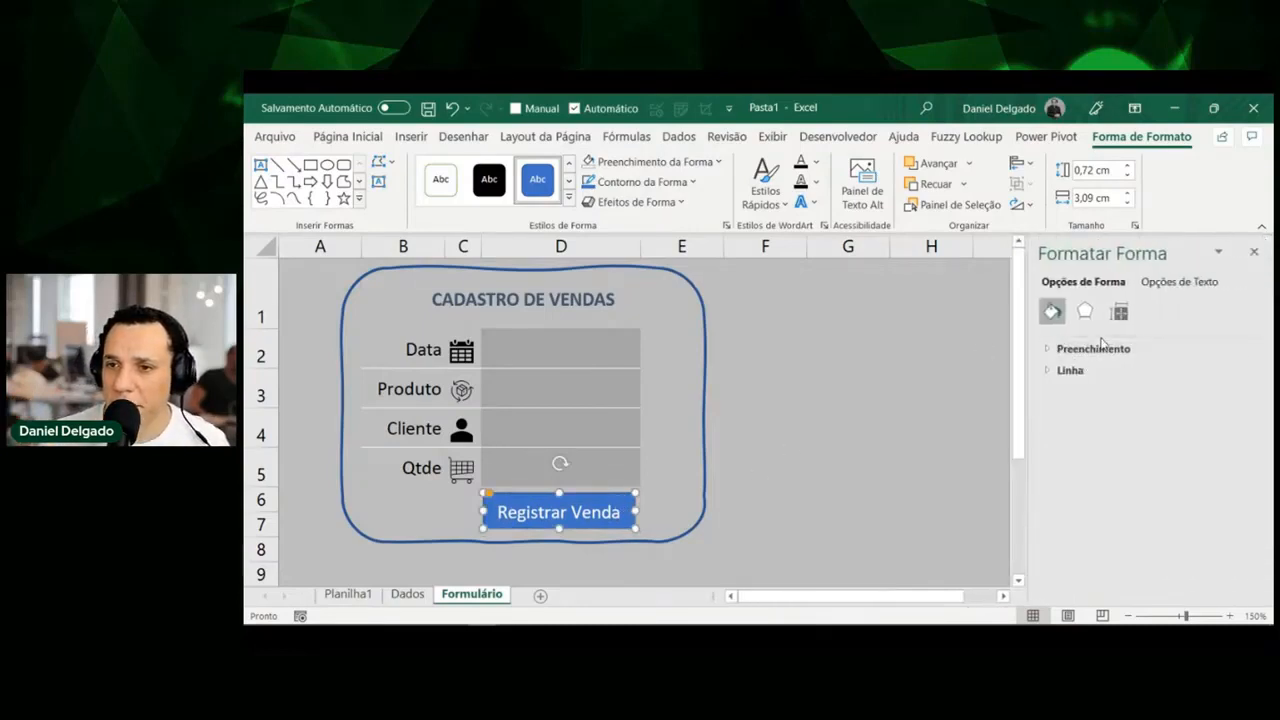
click(1119, 311)
click(1111, 392)
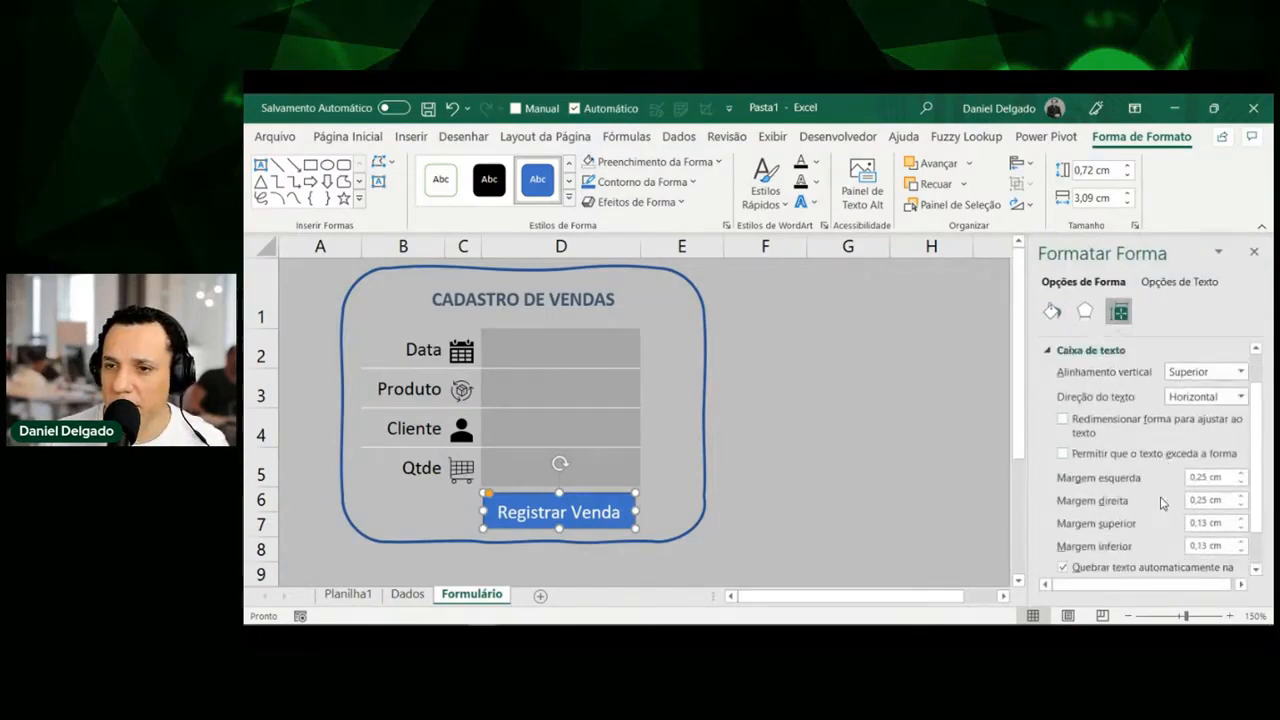
click(1212, 477)
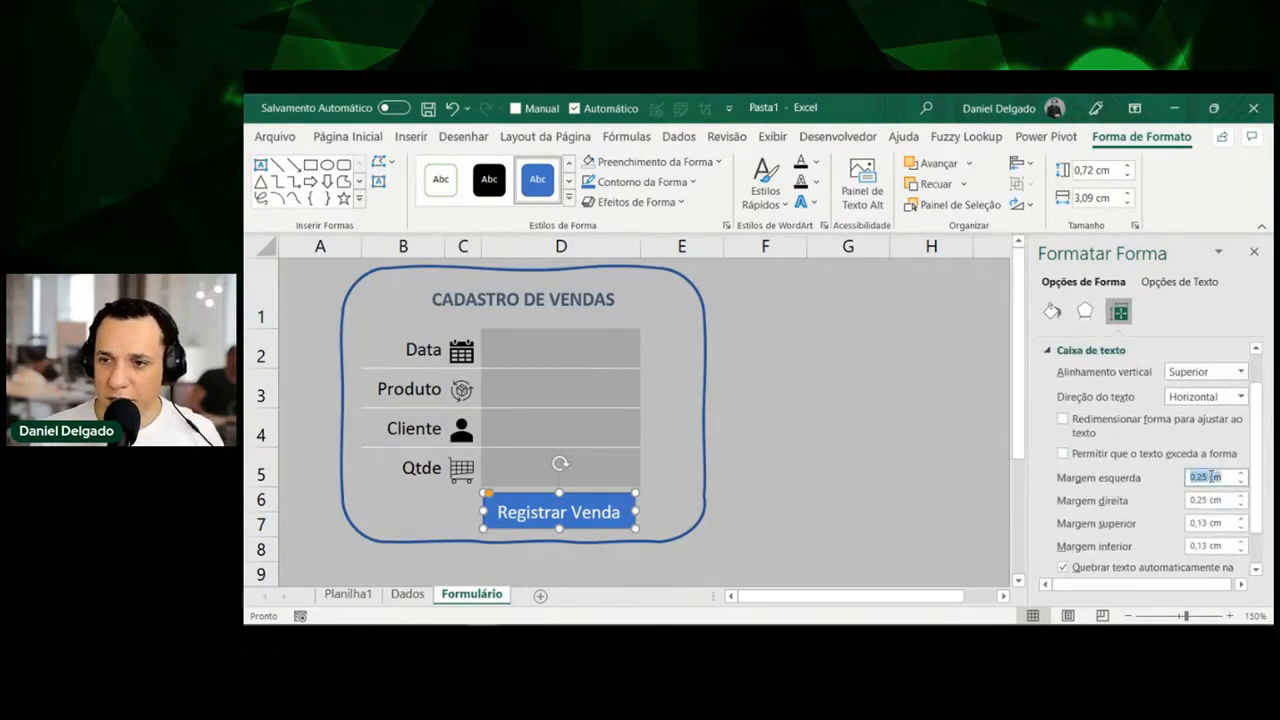
text(0)
key(Tab)
text(0)
key(Tab)
text(0)
key(Tab)
text(0)
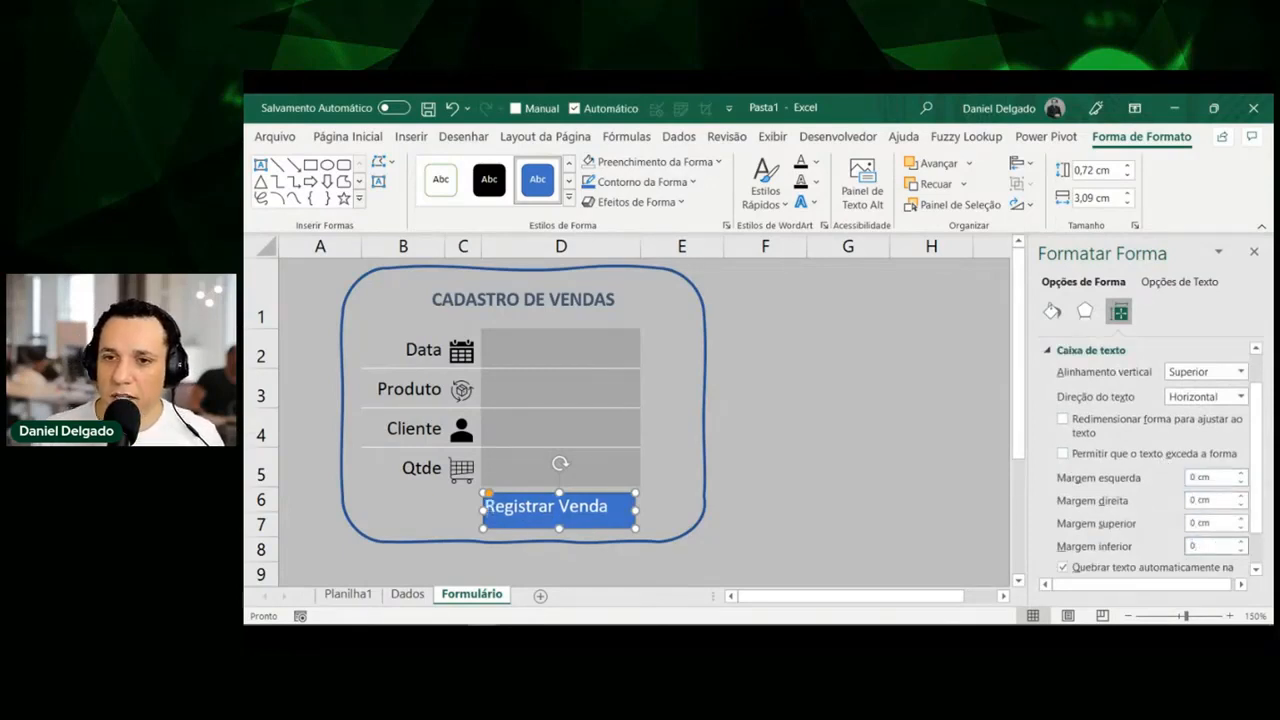
key(Tab)
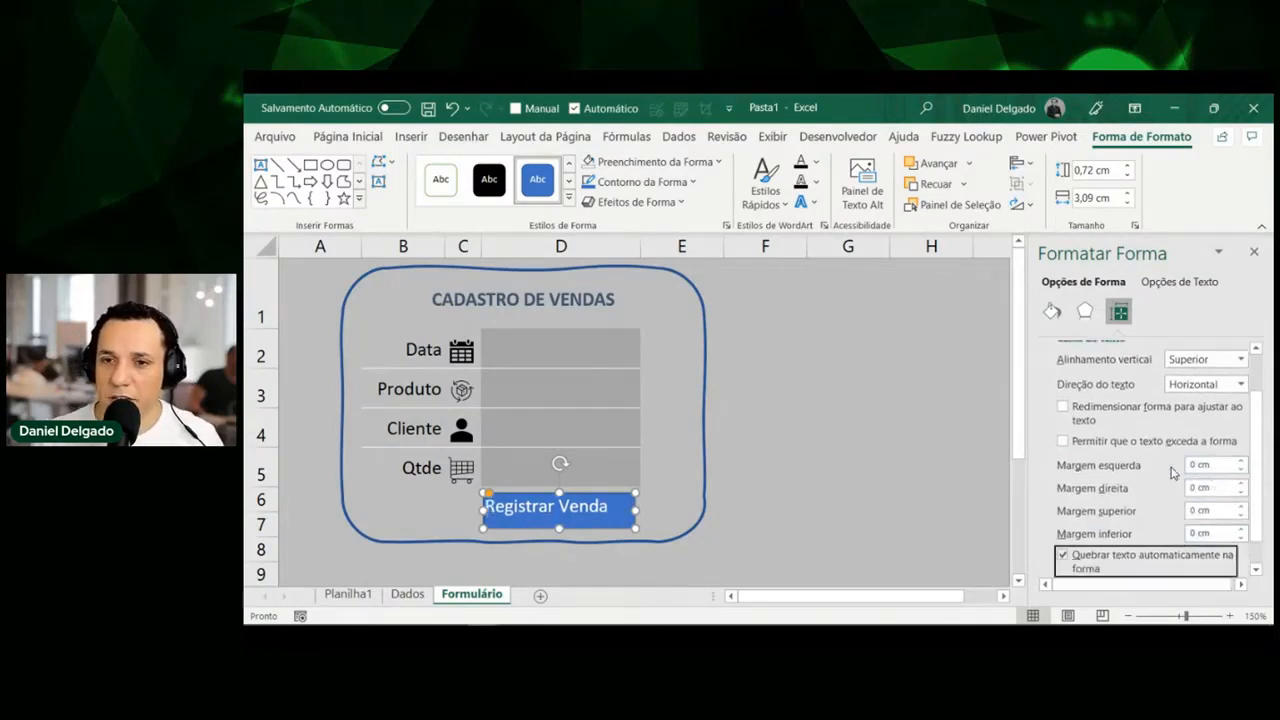
click(618, 499)
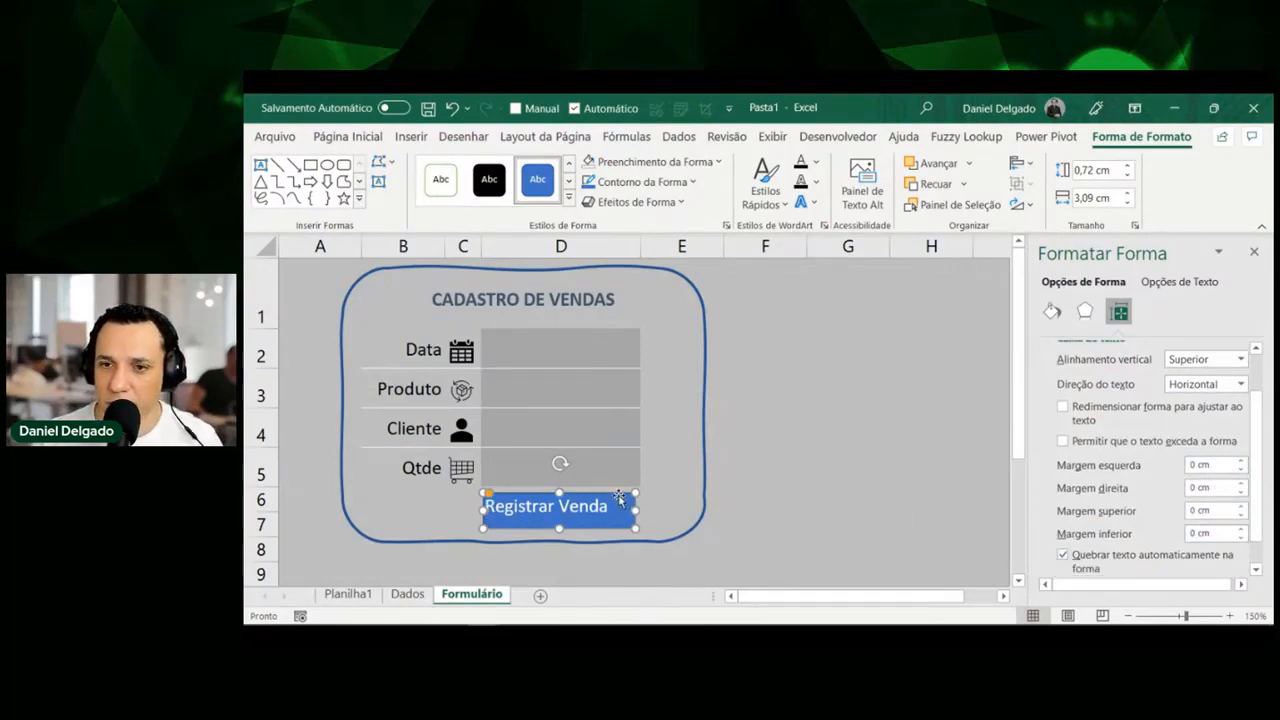
right_click(618, 499)
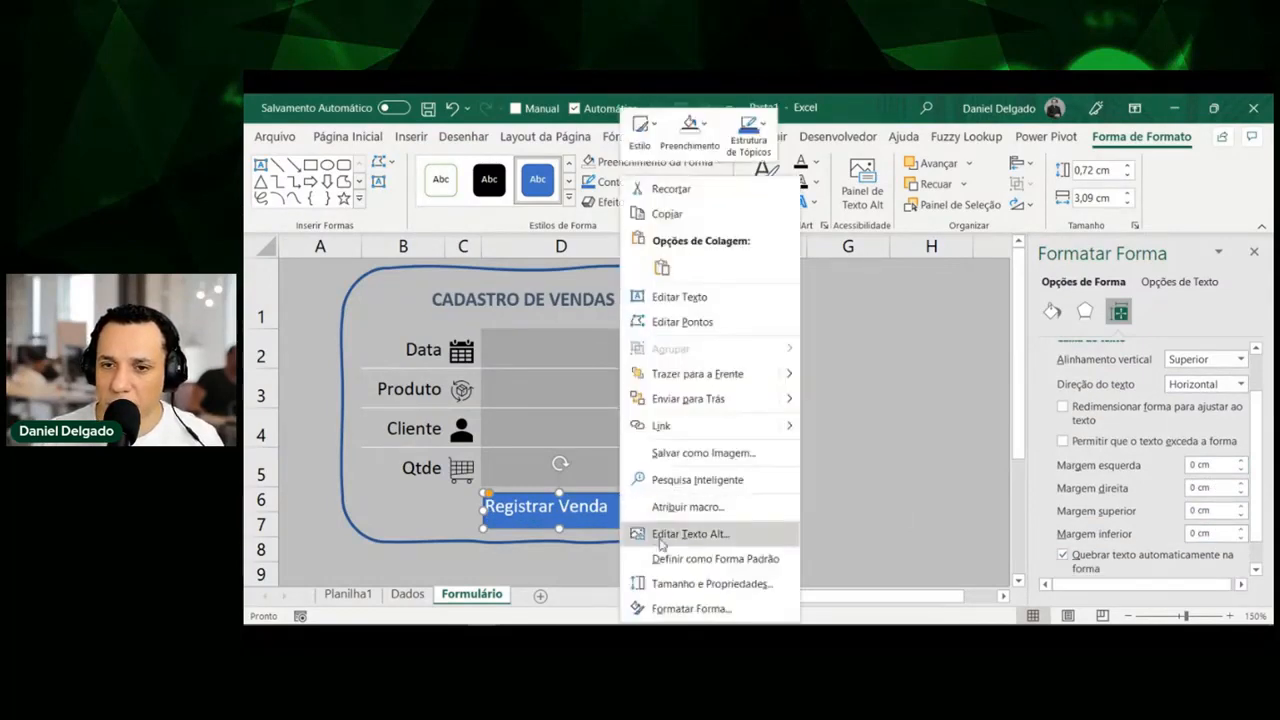
click(696, 607)
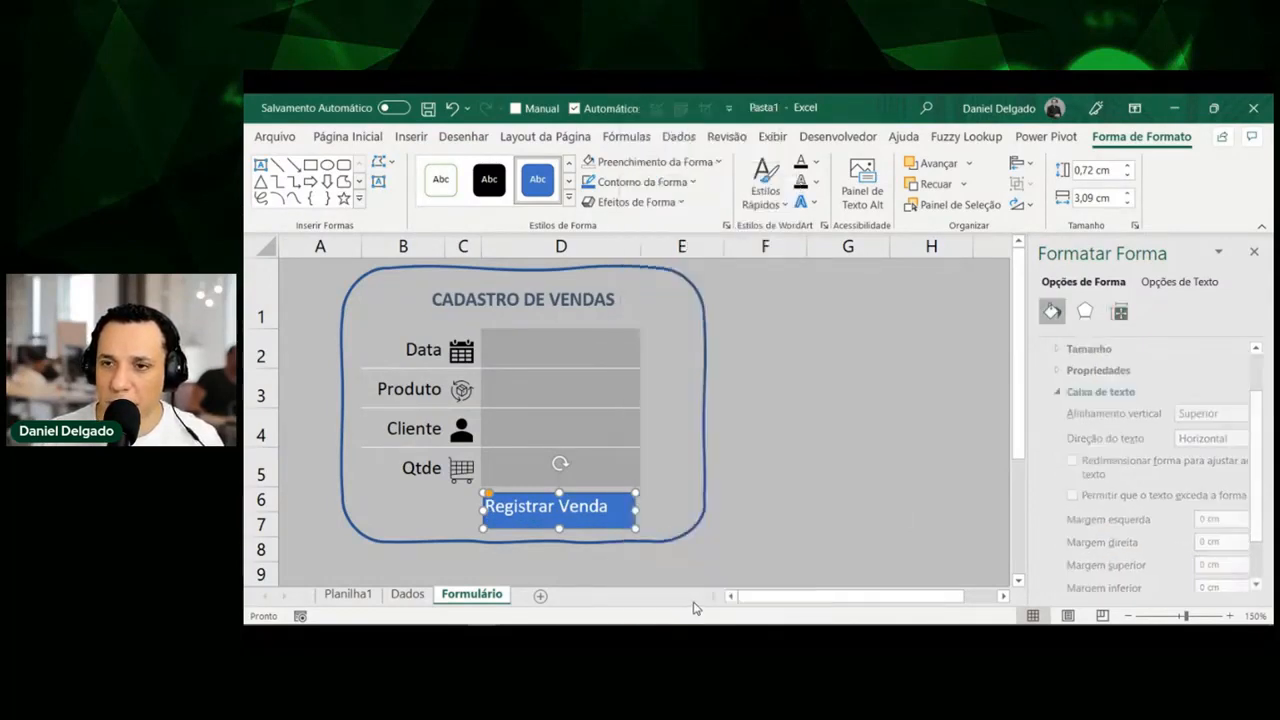
click(1120, 313)
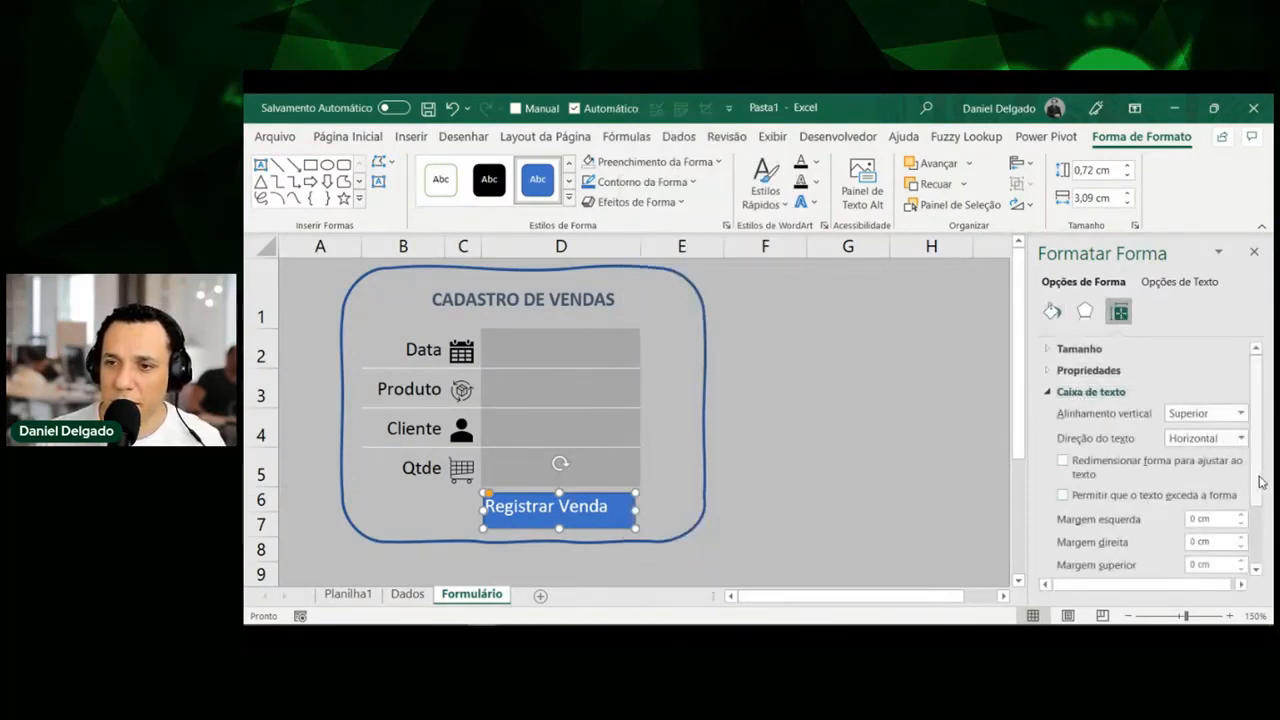
drag(1257, 486, 1254, 501)
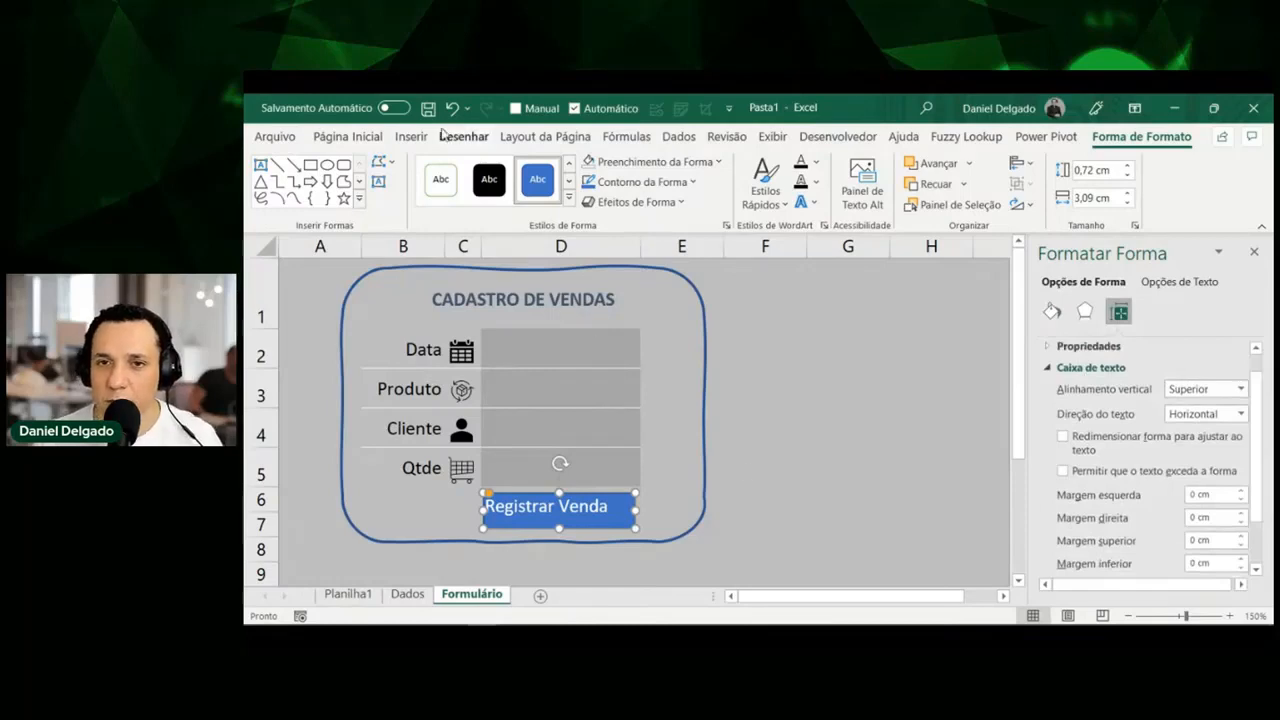
Centre the Registrar Venda text vertically and horizontally in its shape and make it bold.
click(346, 136)
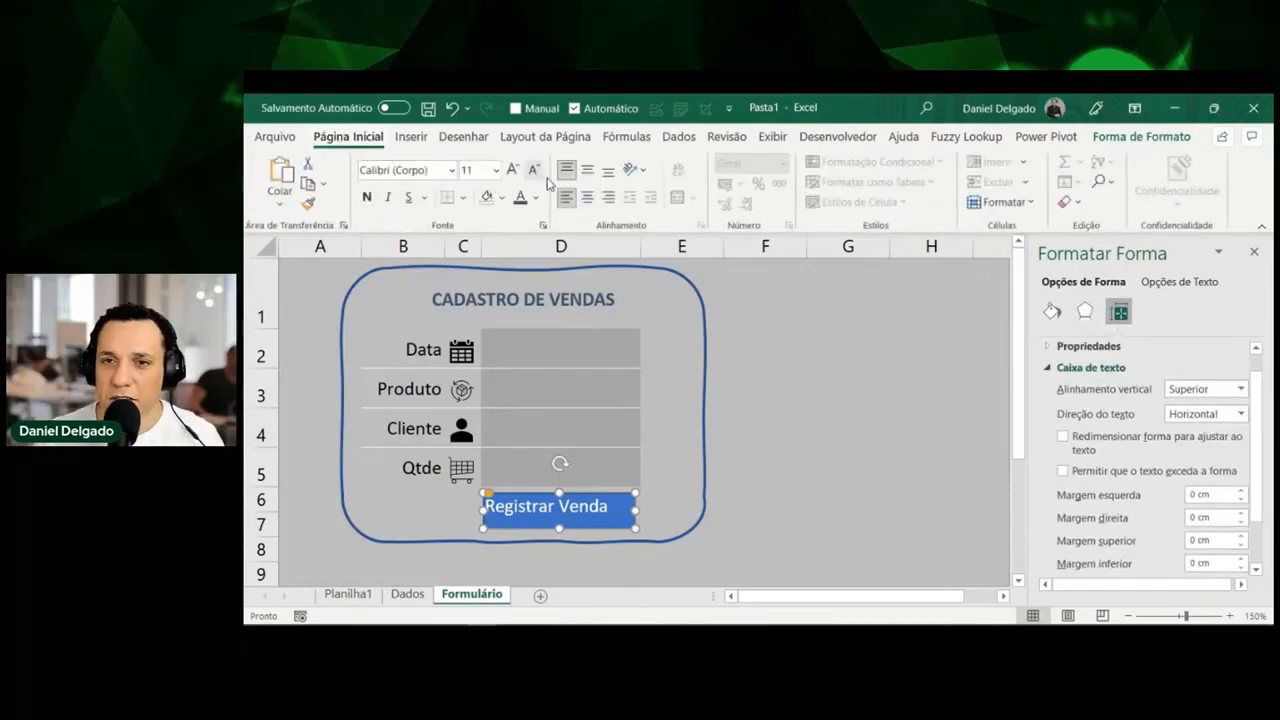
click(588, 171)
click(587, 197)
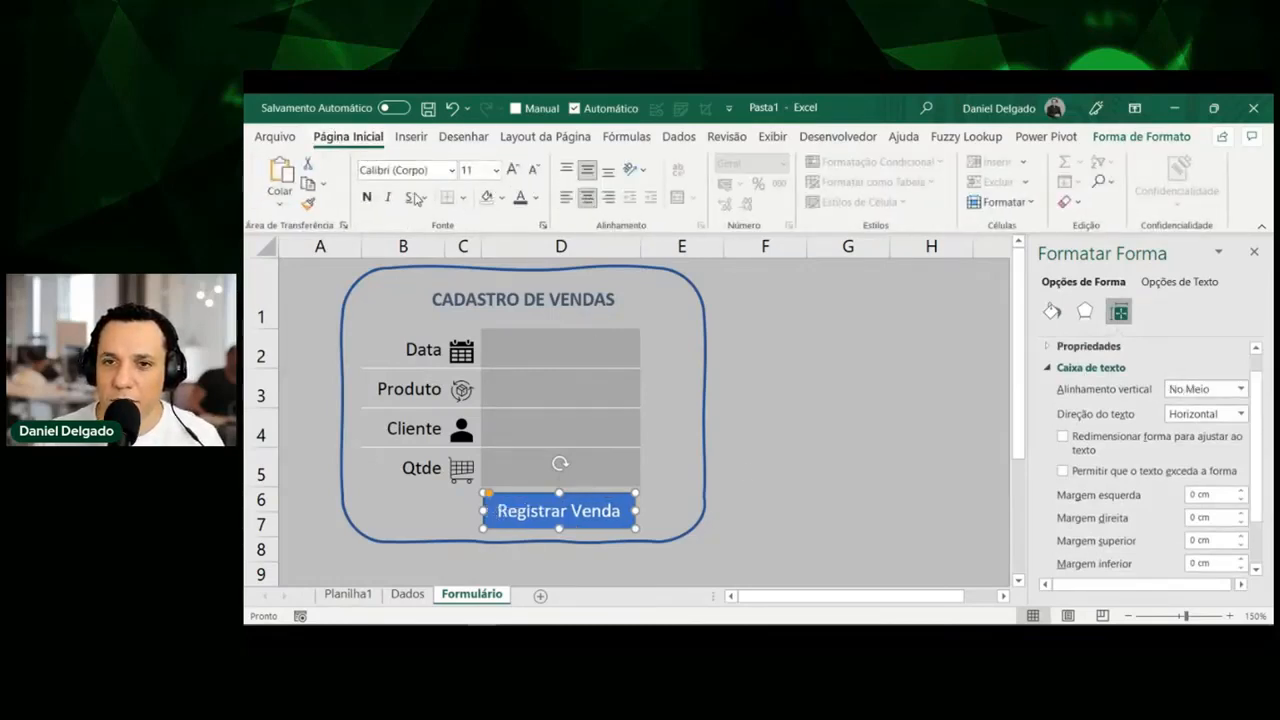
click(368, 198)
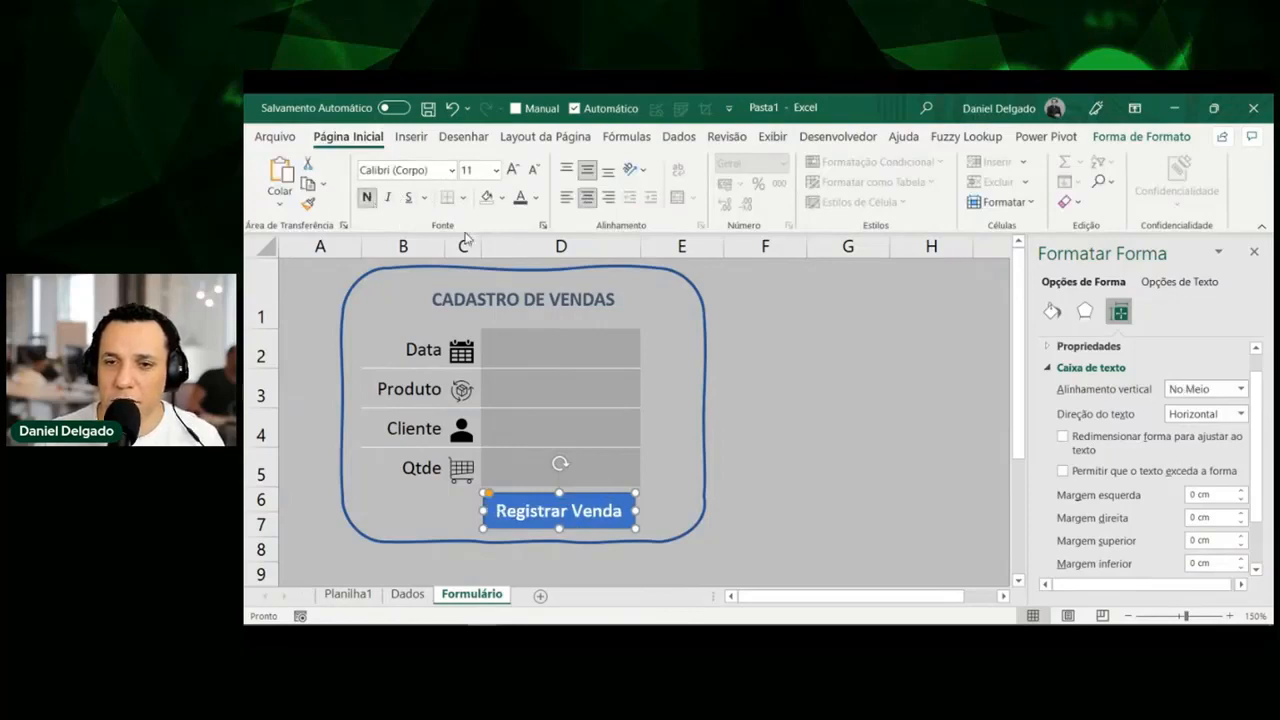
click(765, 422)
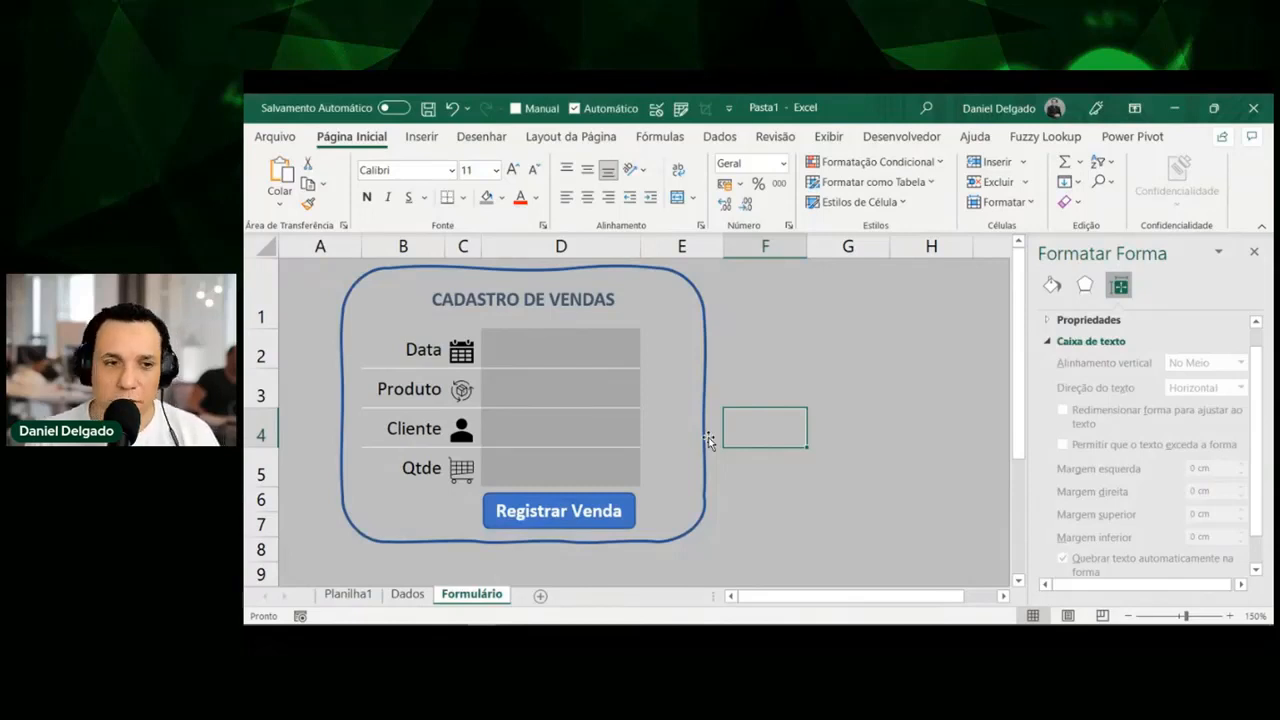
click(750, 345)
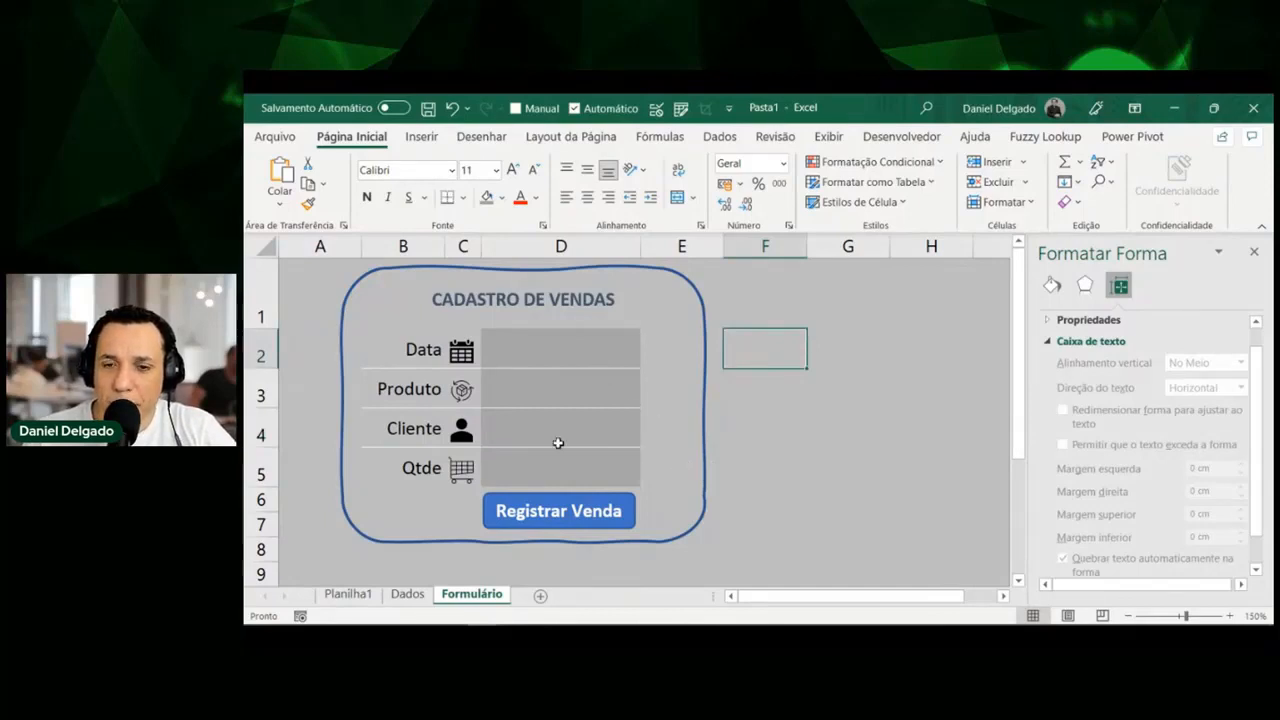
Enter the heading "Data" in cell A1 of the Dados sheet.
click(407, 594)
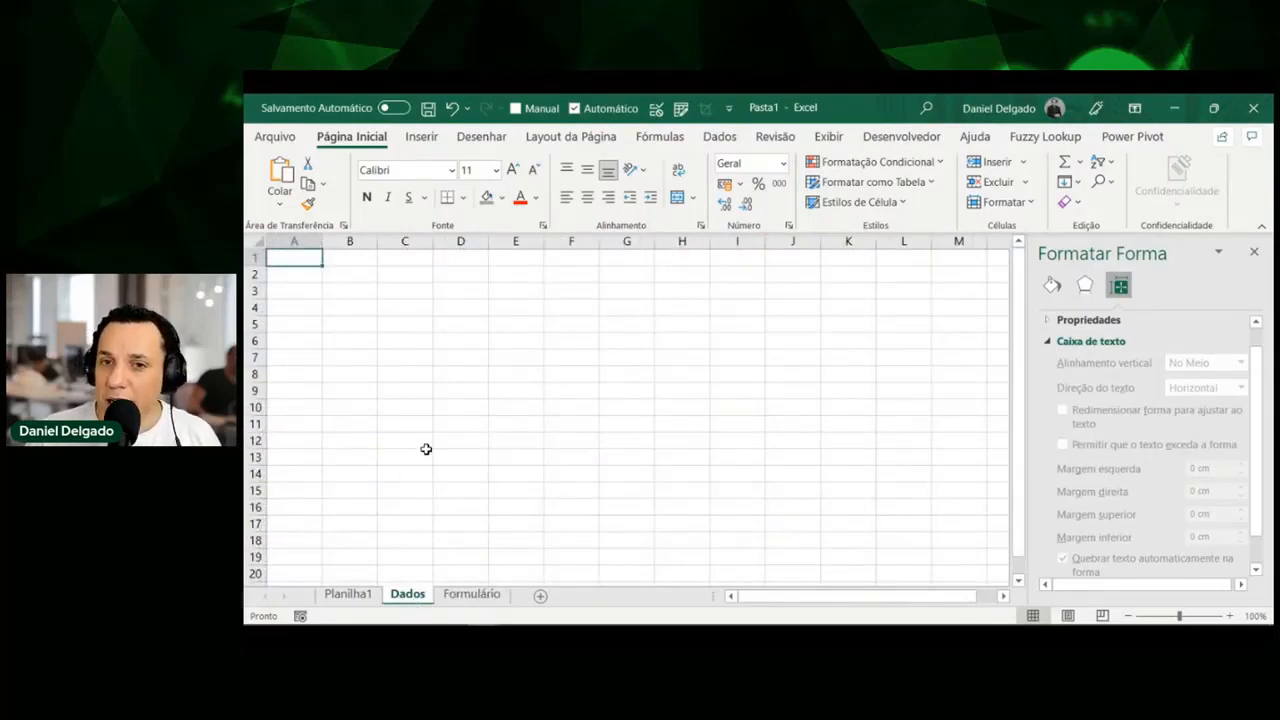
scroll(426, 449, up, 5)
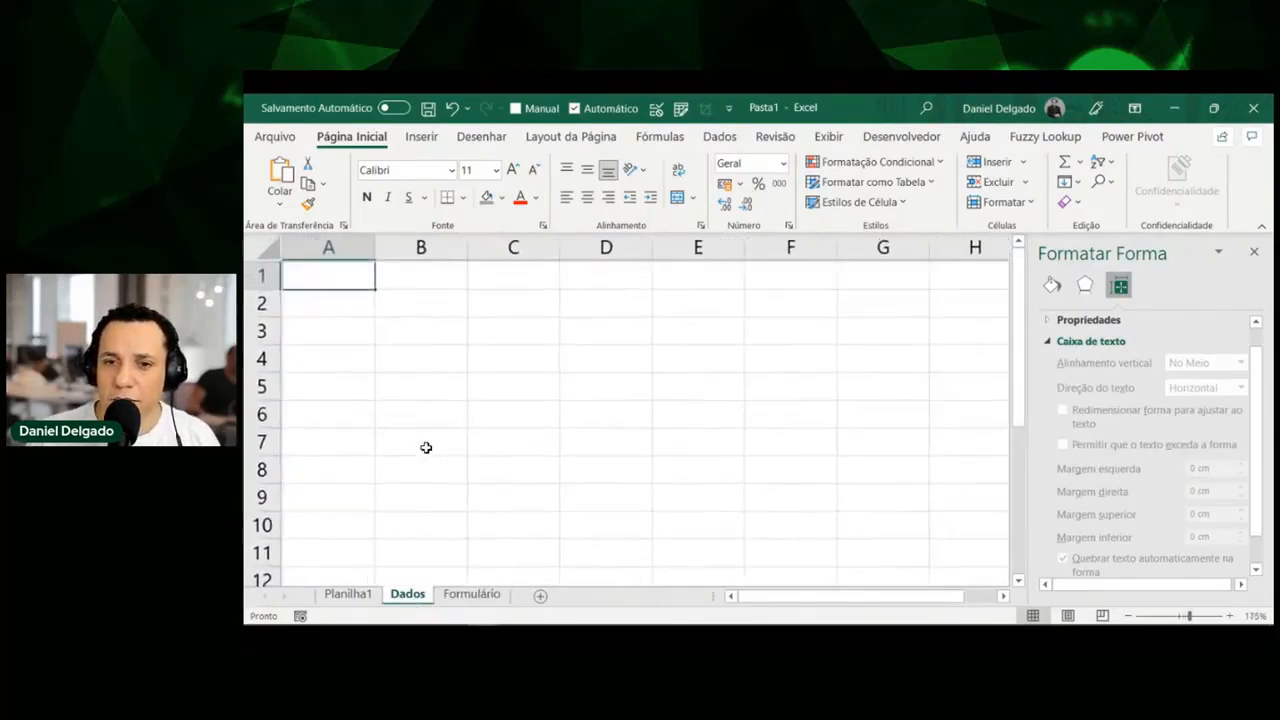
scroll(426, 447, up, 5)
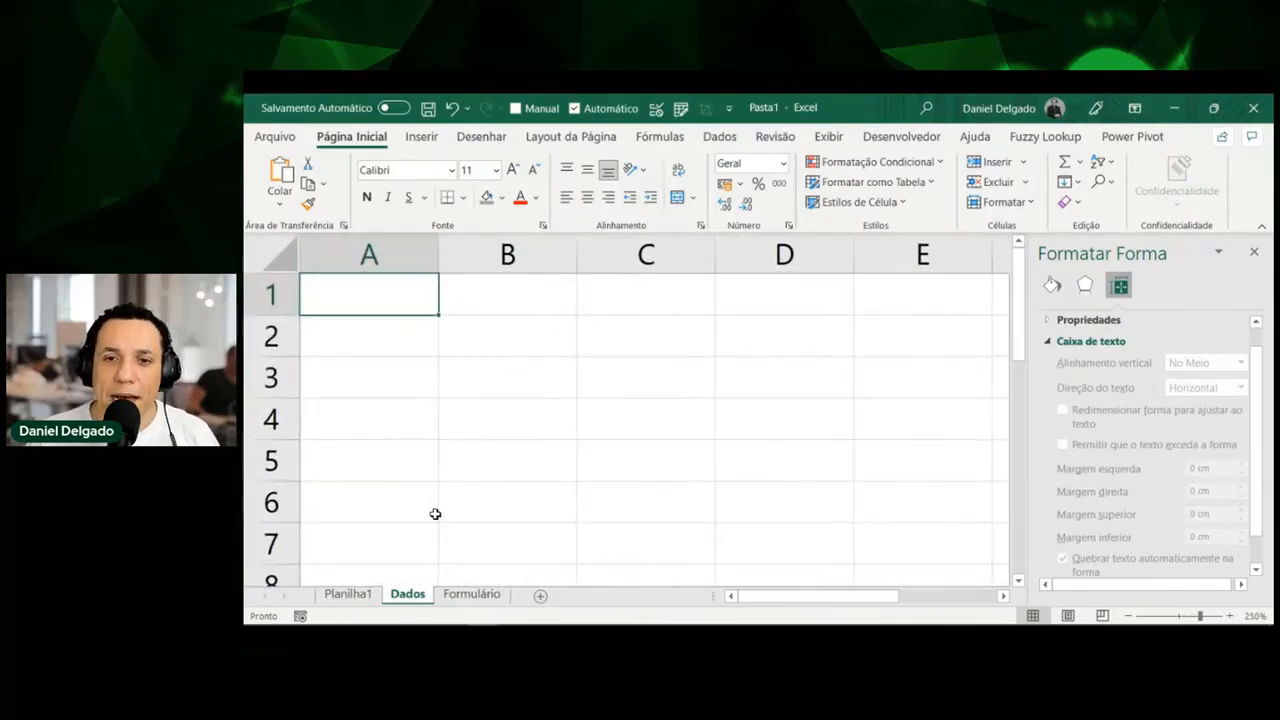
click(471, 595)
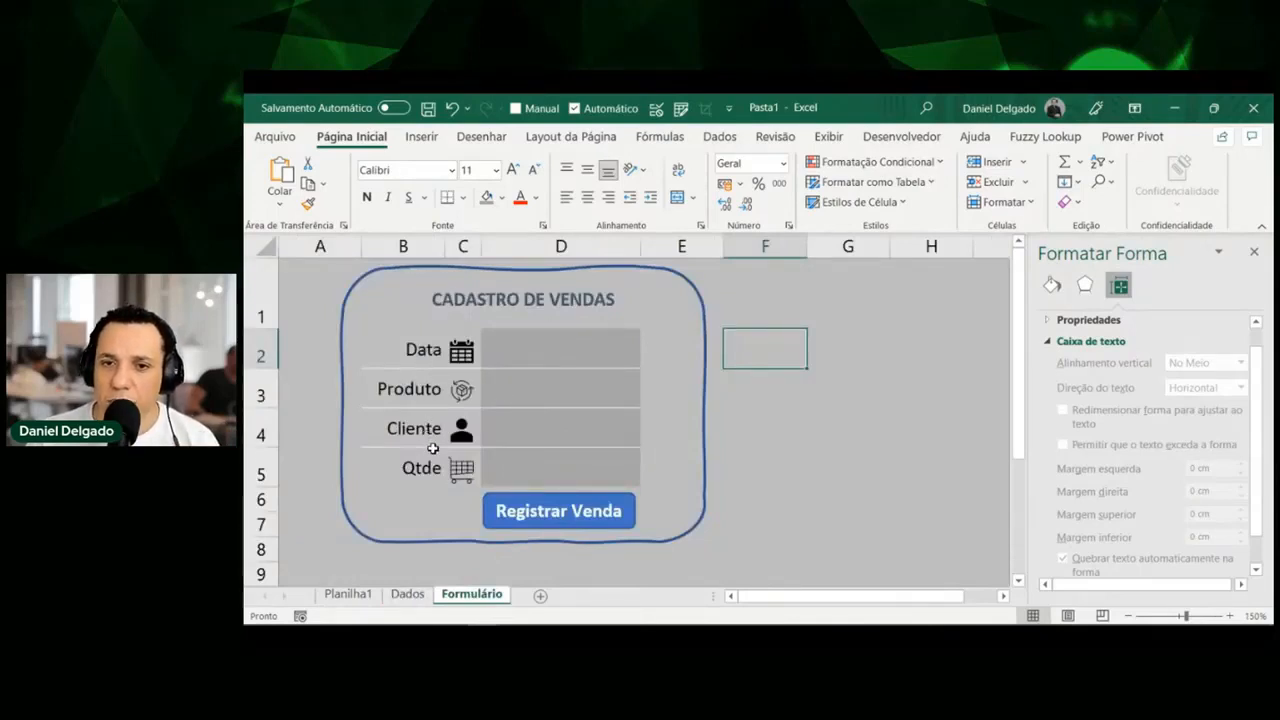
click(407, 594)
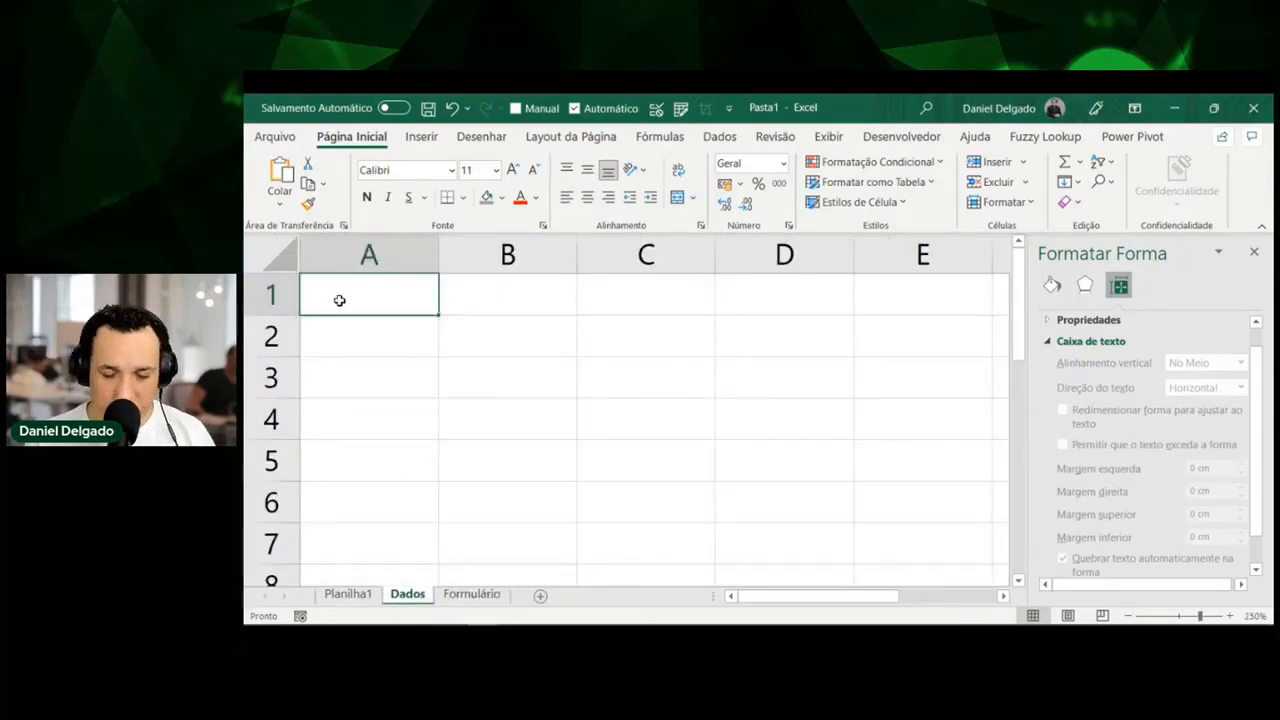
text(Data)
key(Return)
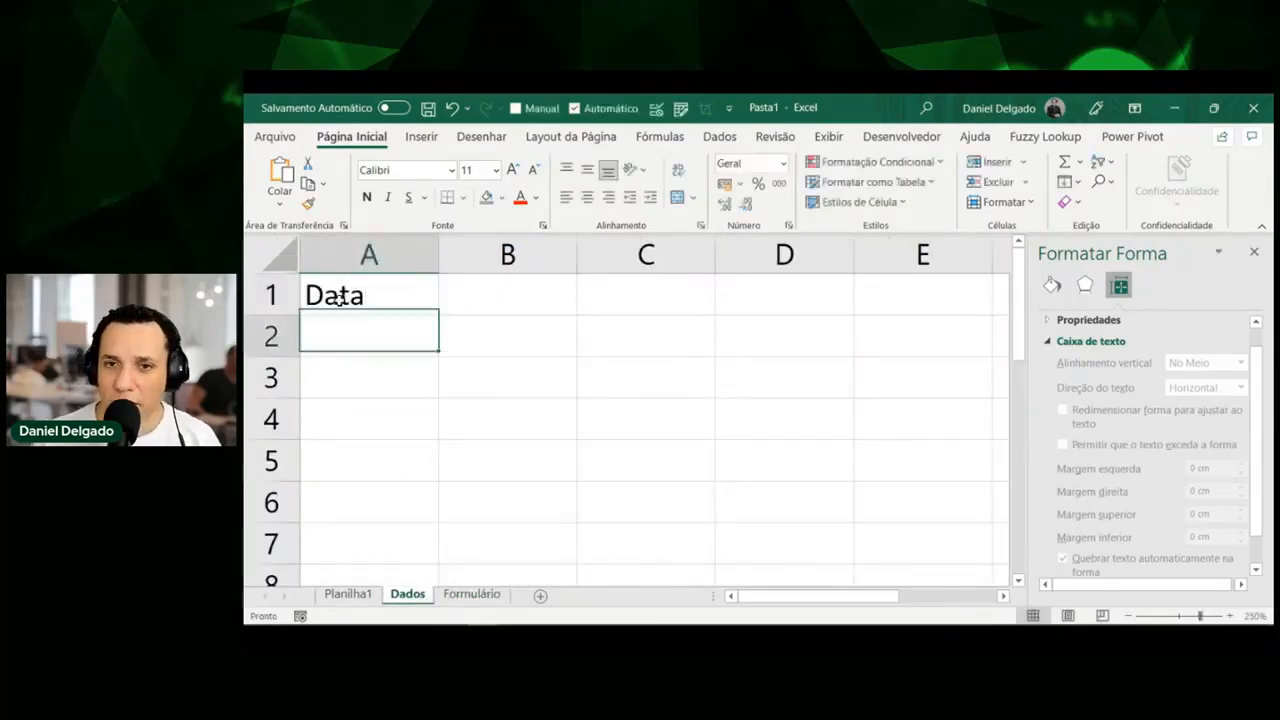
click(341, 300)
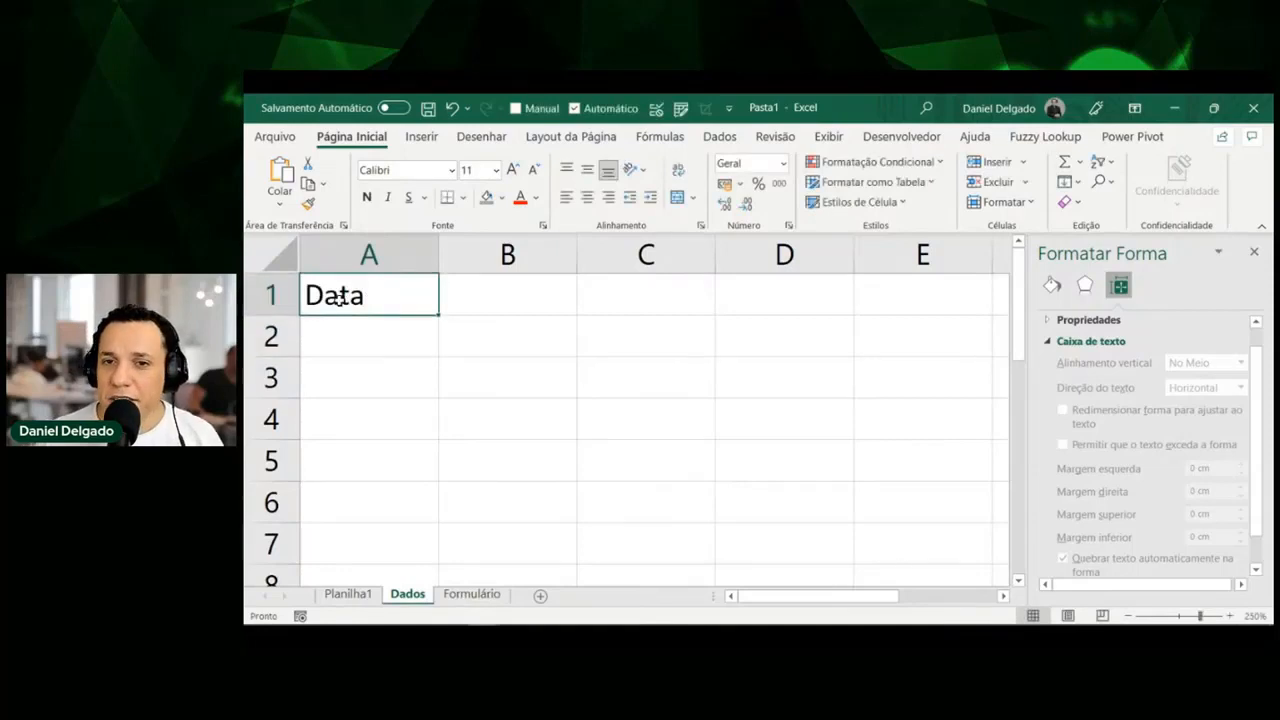
Copy the field labels Data, Produto, Cliente and Qtde from B2:B5 of the Formulário sheet.
click(474, 594)
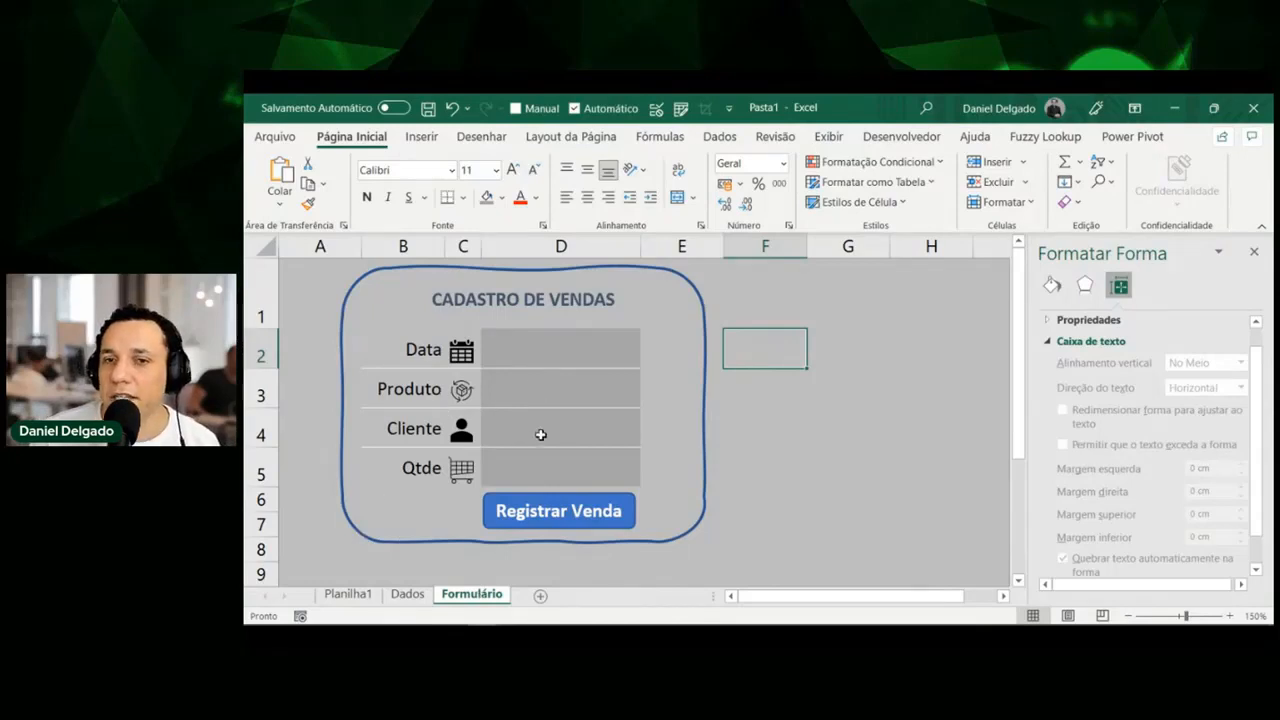
drag(545, 335, 562, 467)
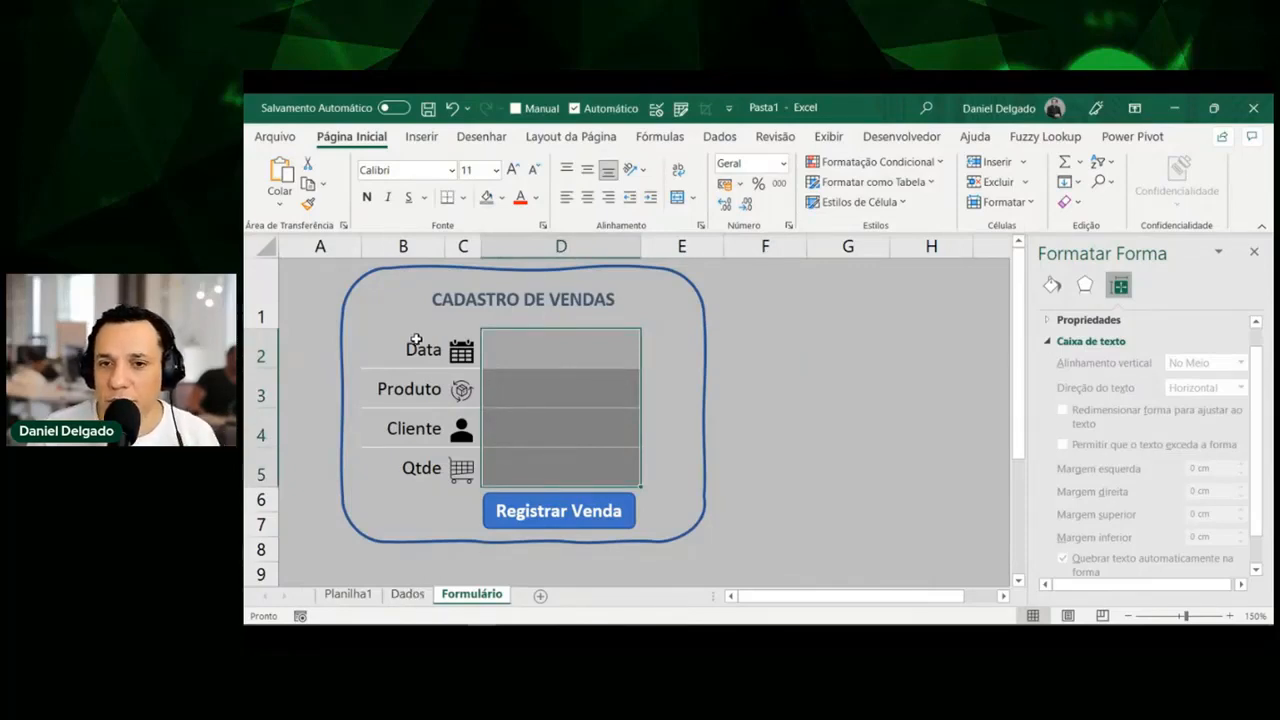
drag(416, 345, 425, 452)
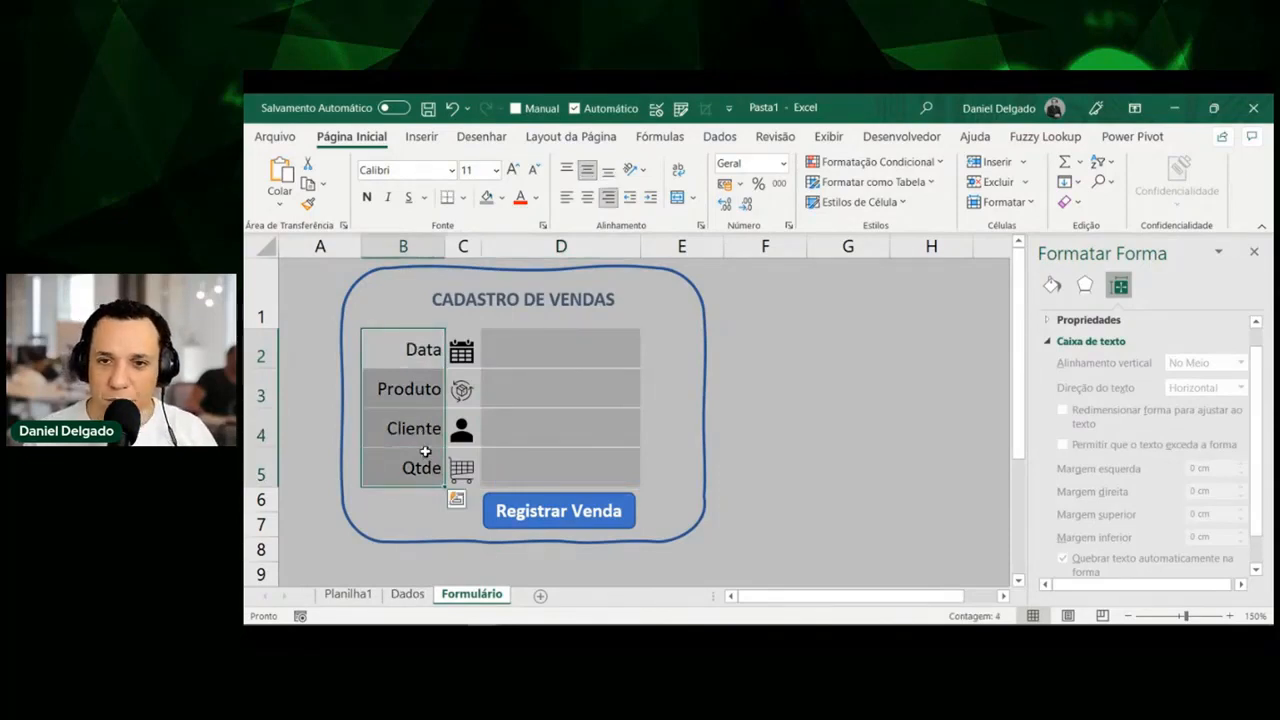
key(ctrl+c)
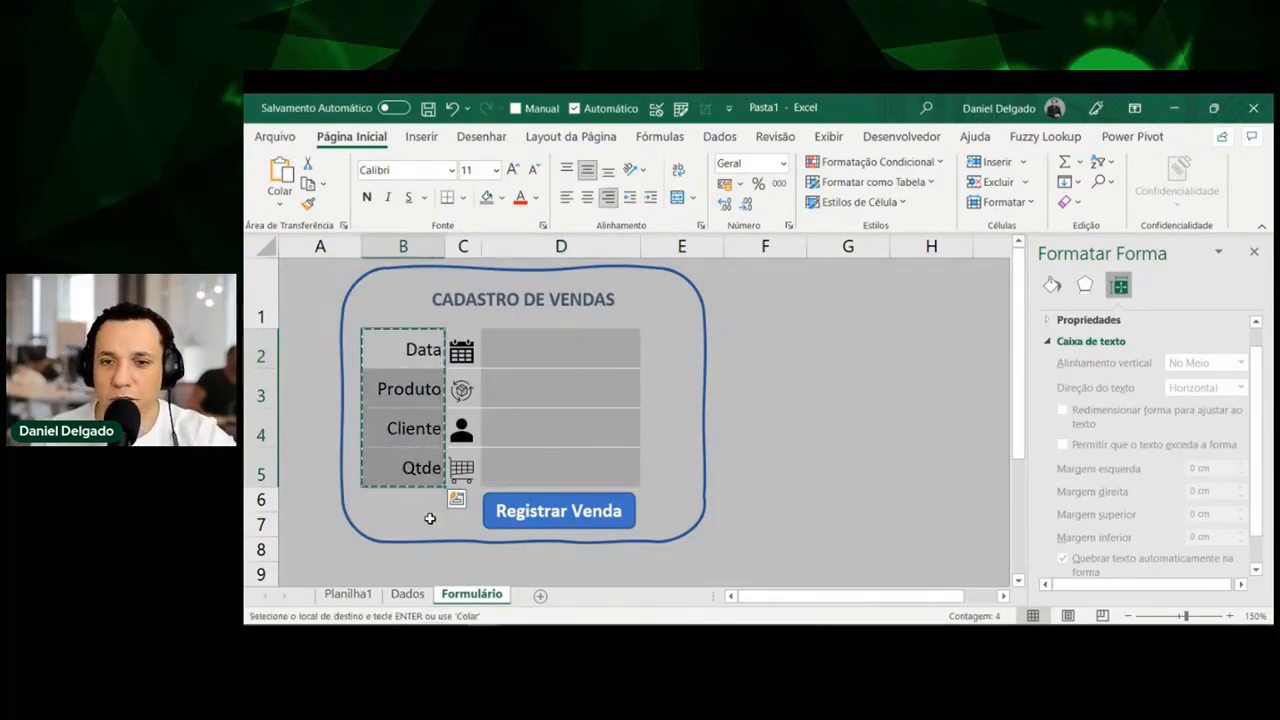
Paste the copied labels as transposed values into row 1 of the Dados sheet, starting at A1.
click(424, 595)
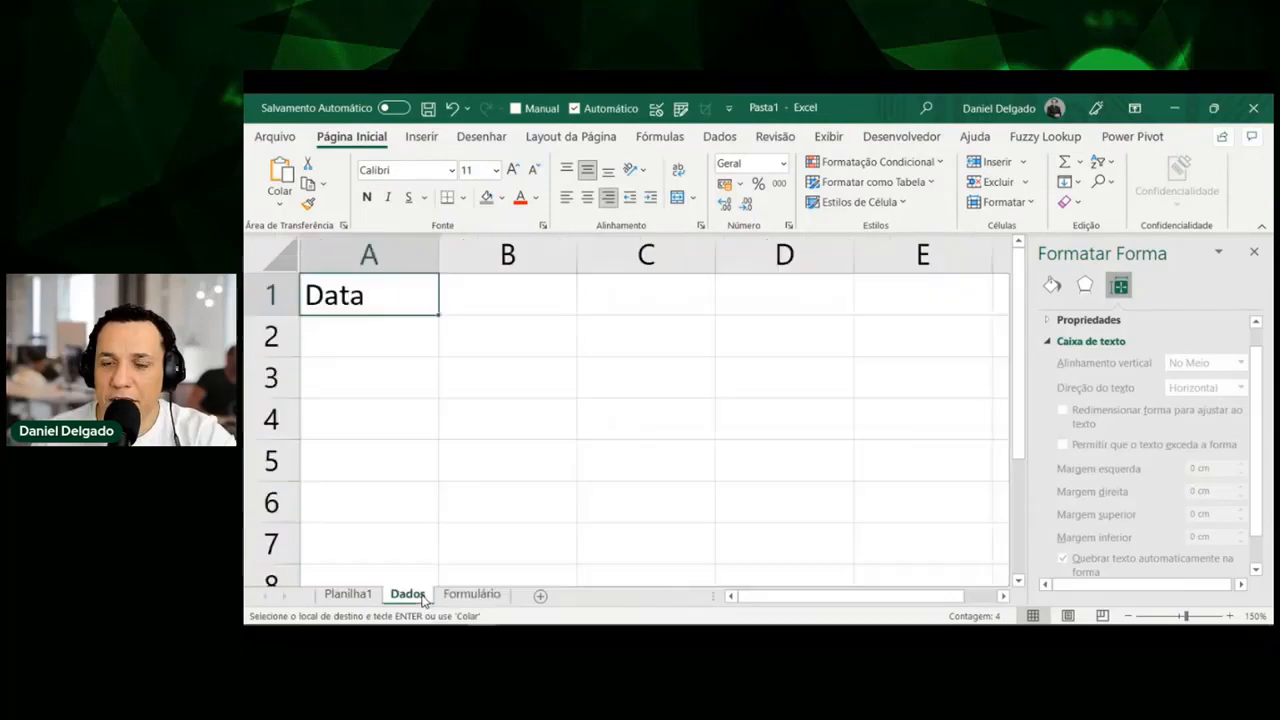
right_click(406, 308)
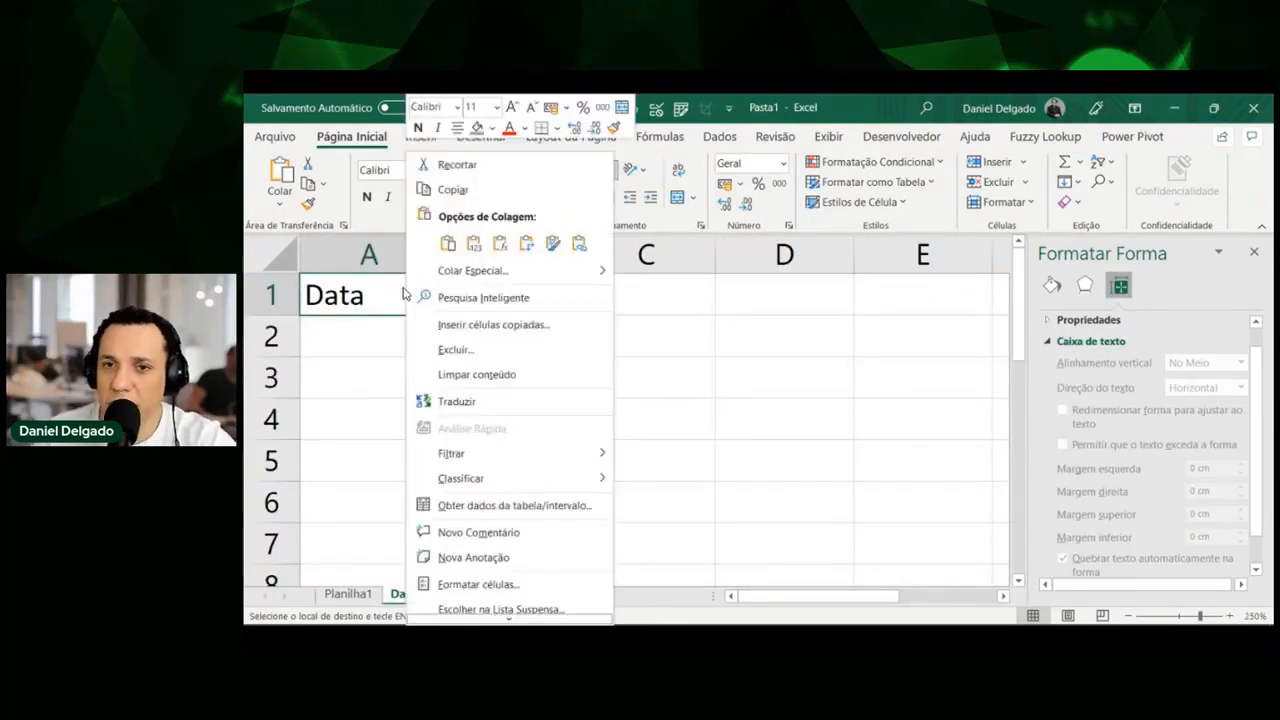
click(470, 273)
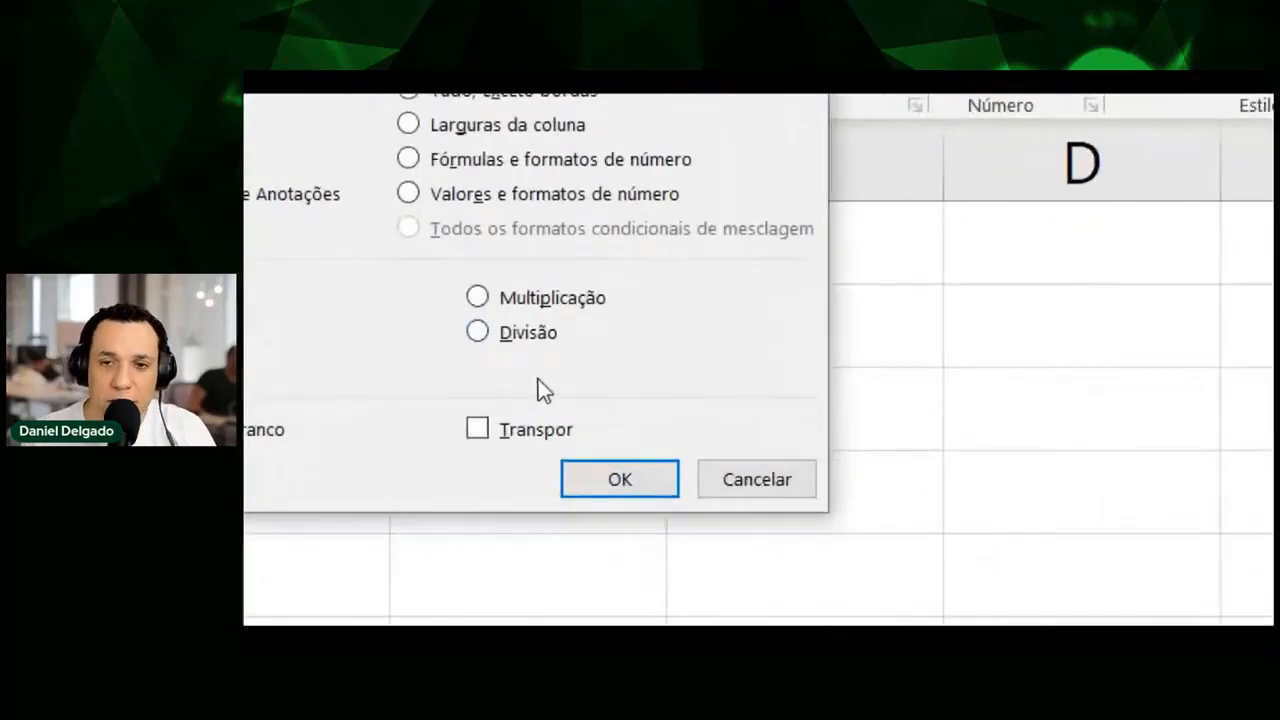
click(512, 390)
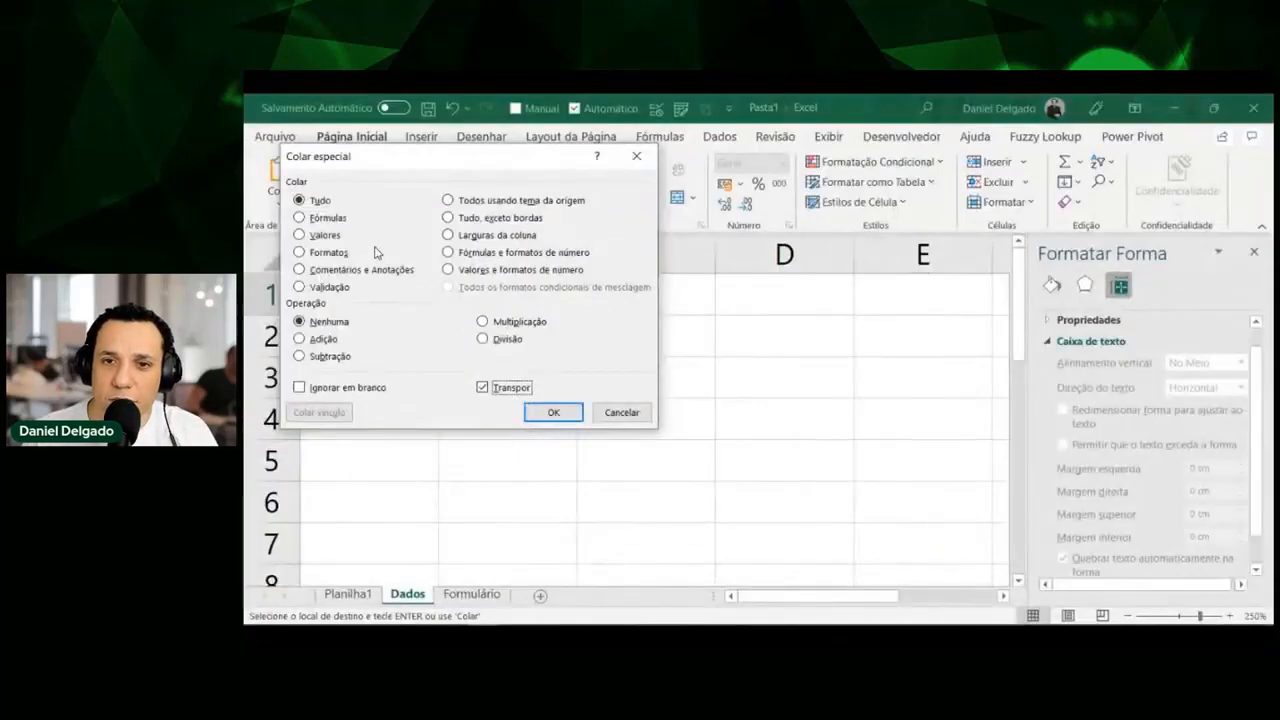
click(333, 238)
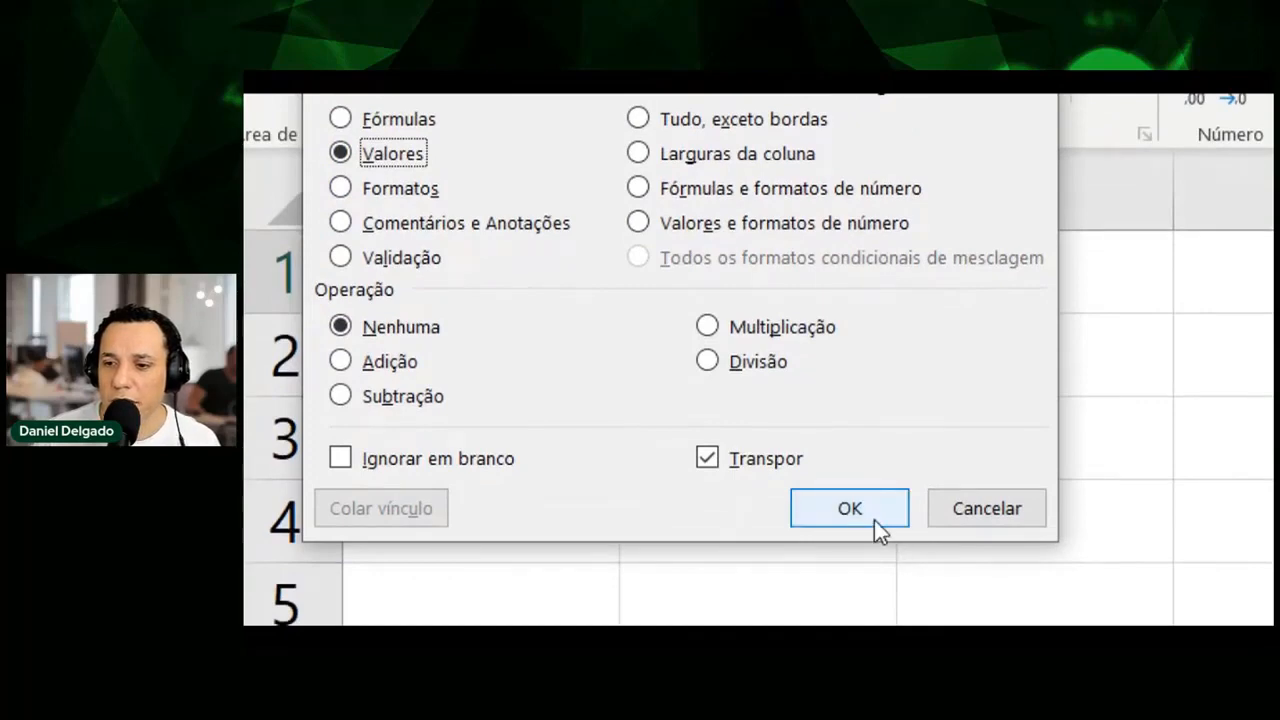
click(874, 519)
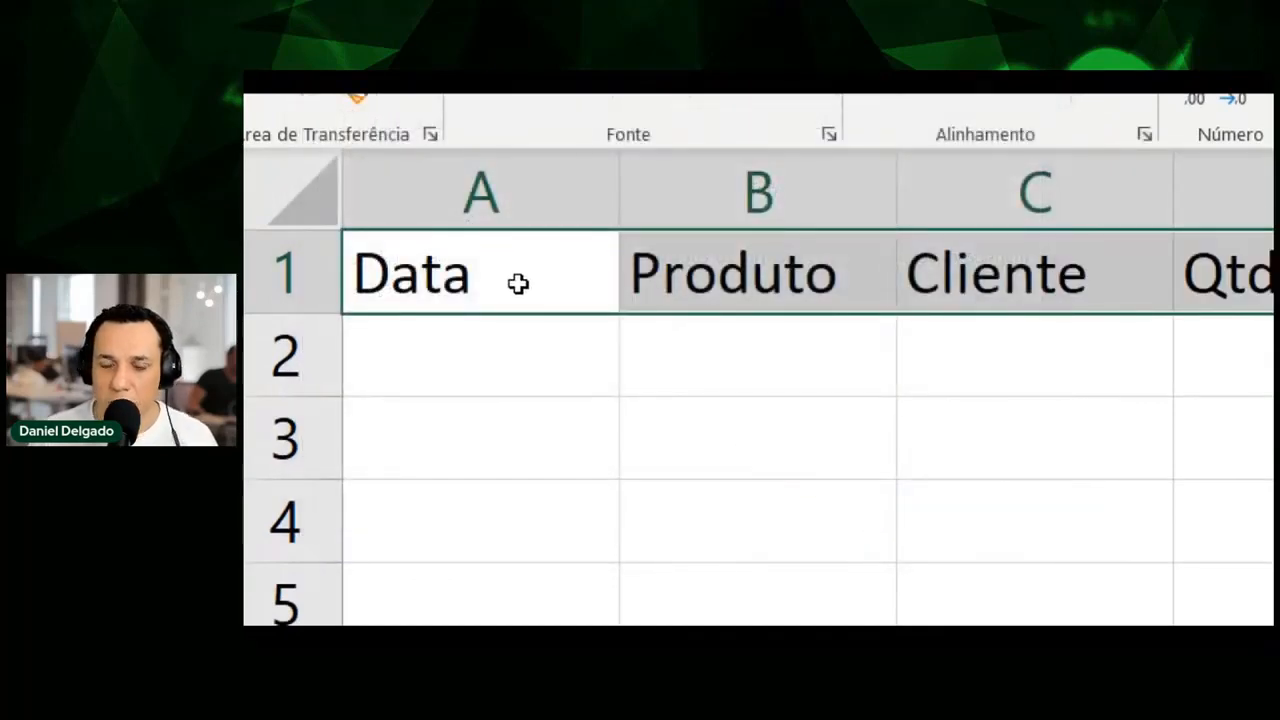
key(Escape)
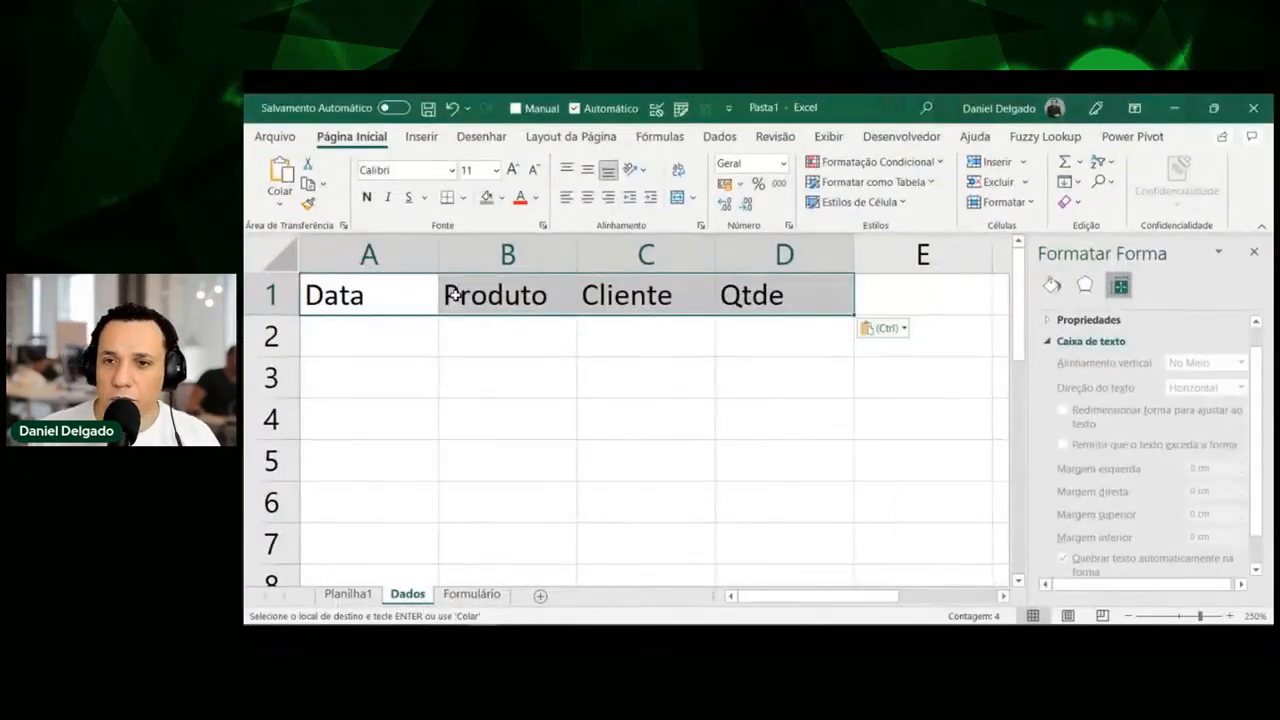
click(617, 295)
click(755, 293)
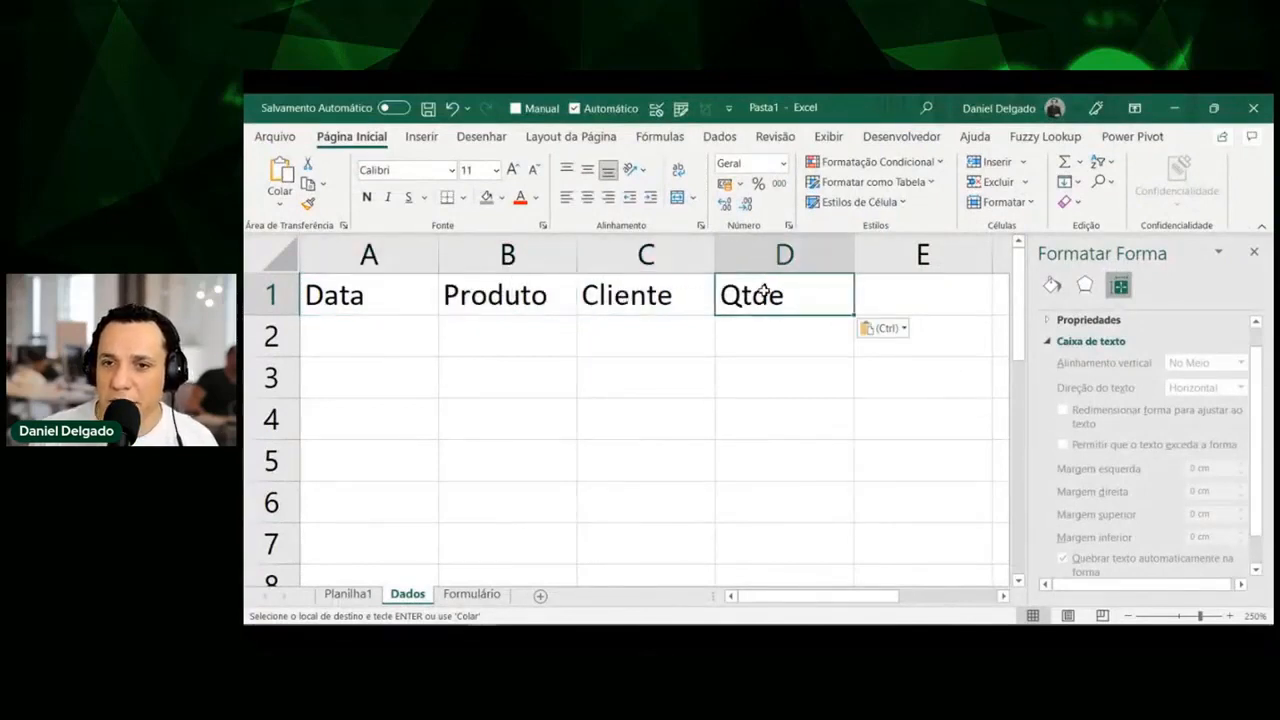
Convert the heading range A1:D1 on the Dados sheet into a table, marking it as having headers.
click(400, 296)
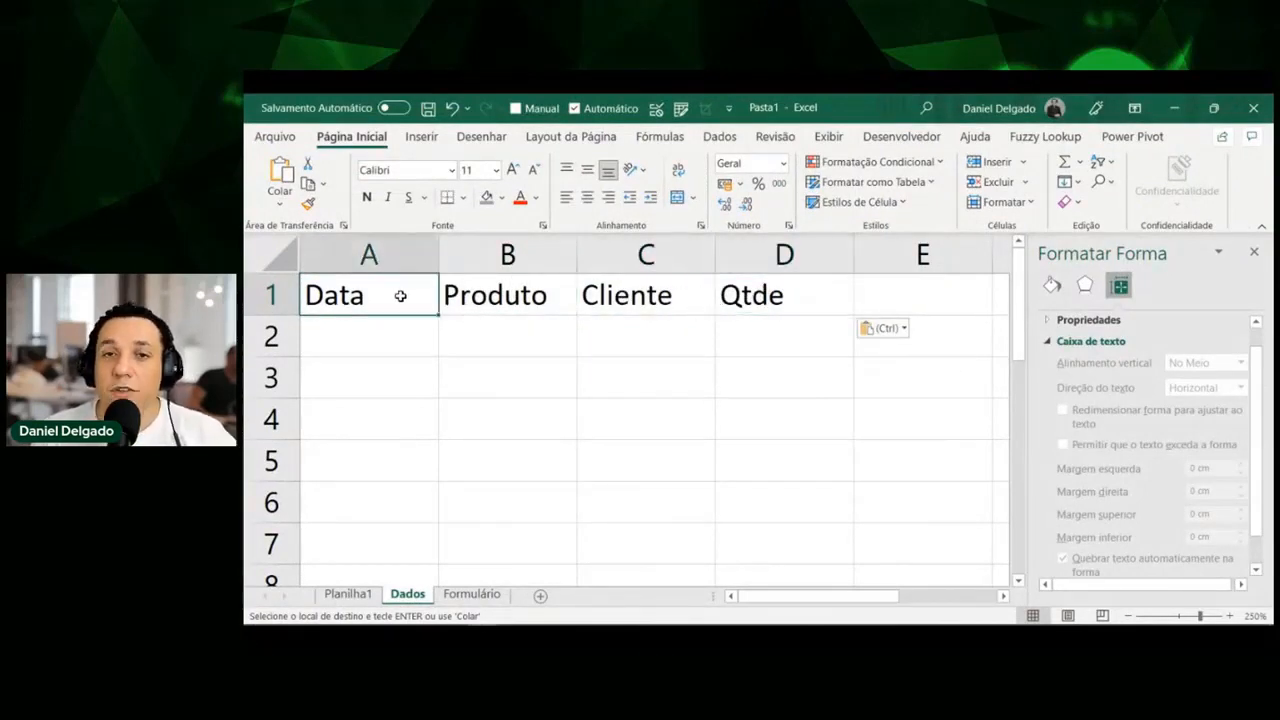
click(424, 145)
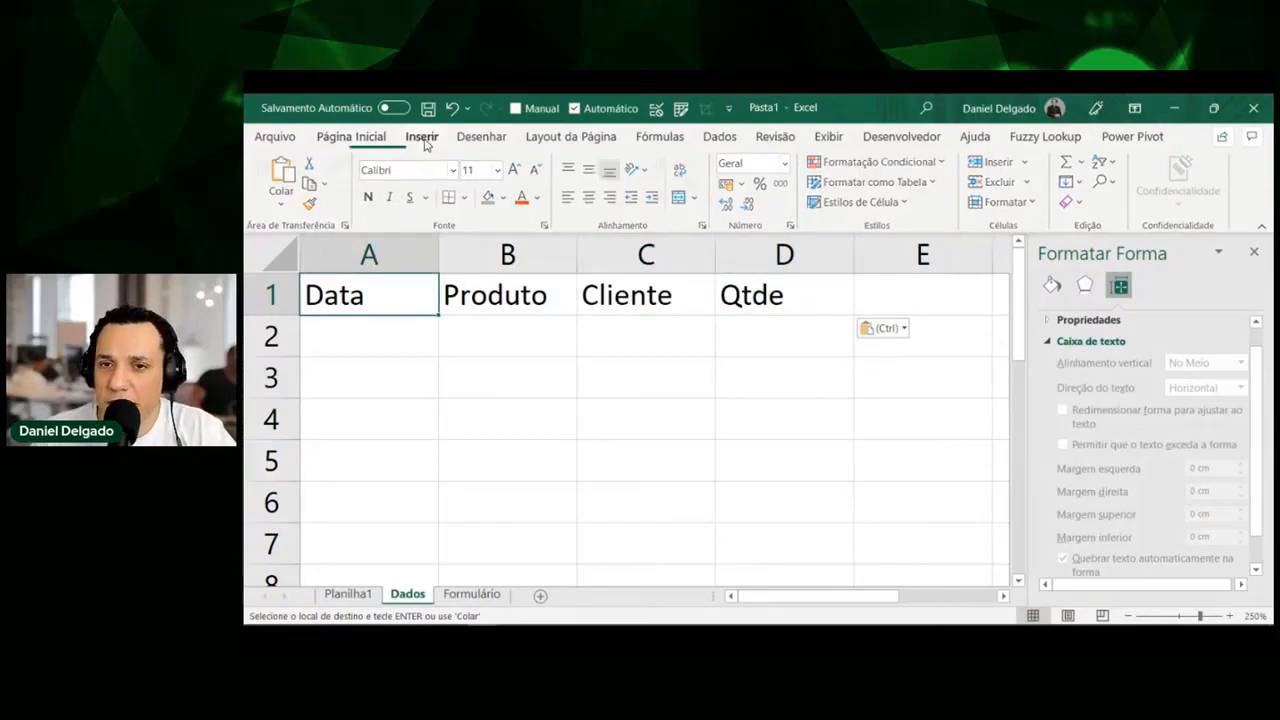
click(417, 173)
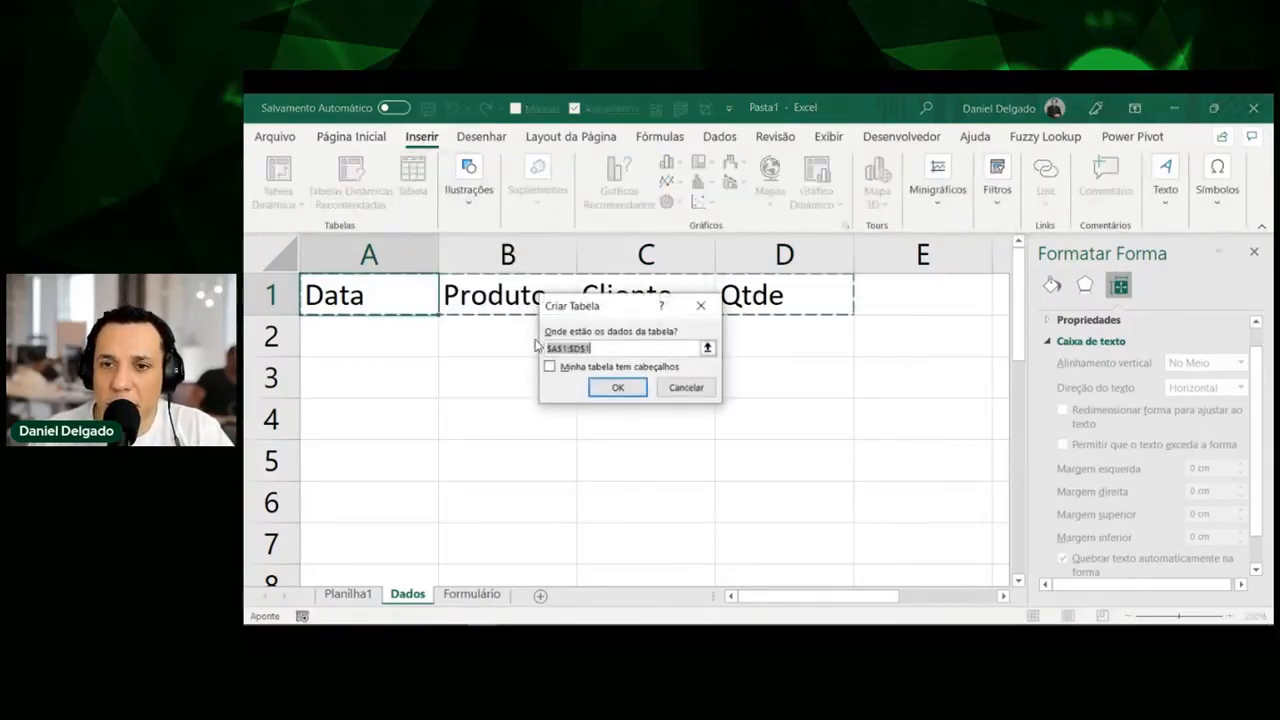
click(592, 368)
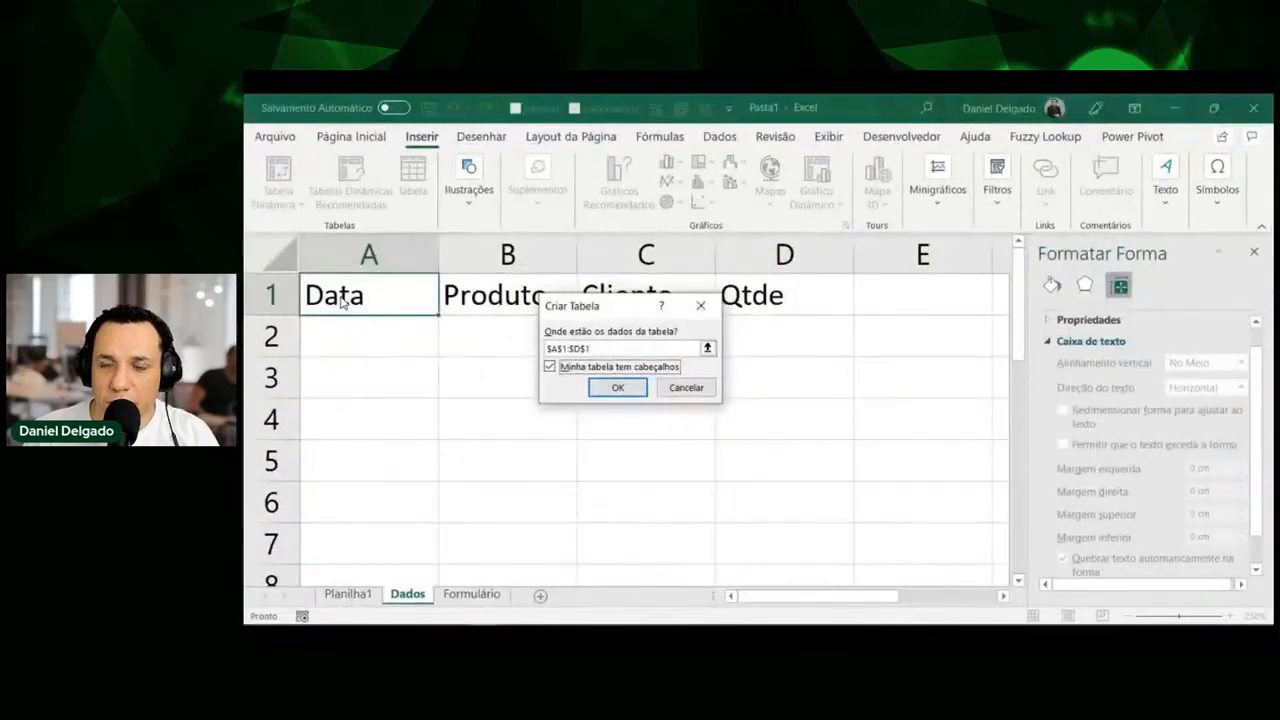
click(605, 387)
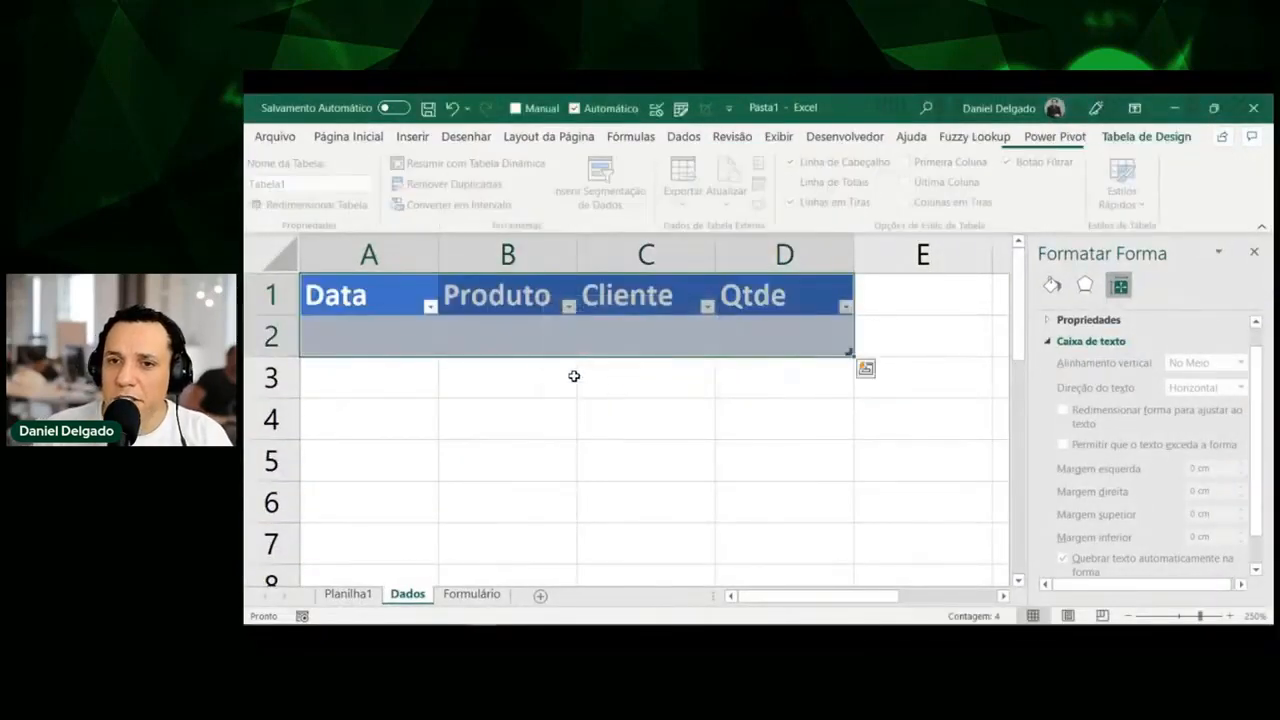
click(410, 137)
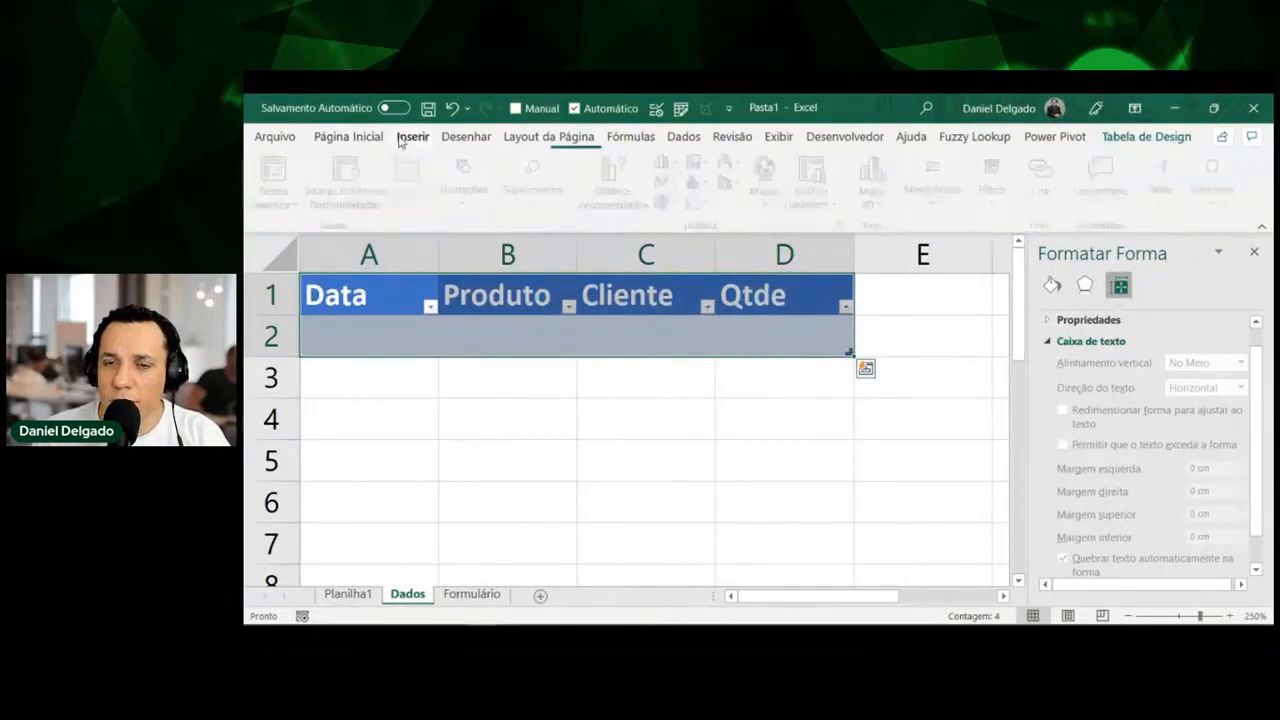
click(396, 305)
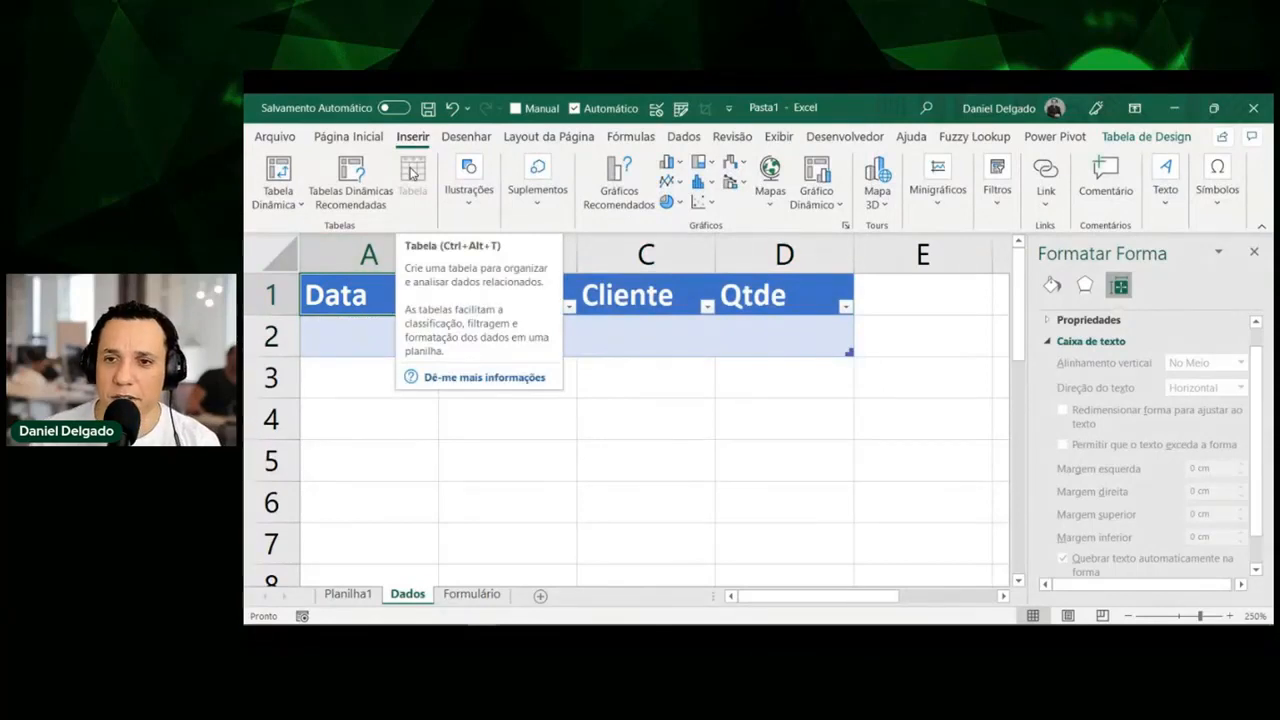
Enter the test value 1 in each Data cell from A2 to A6.
click(368, 342)
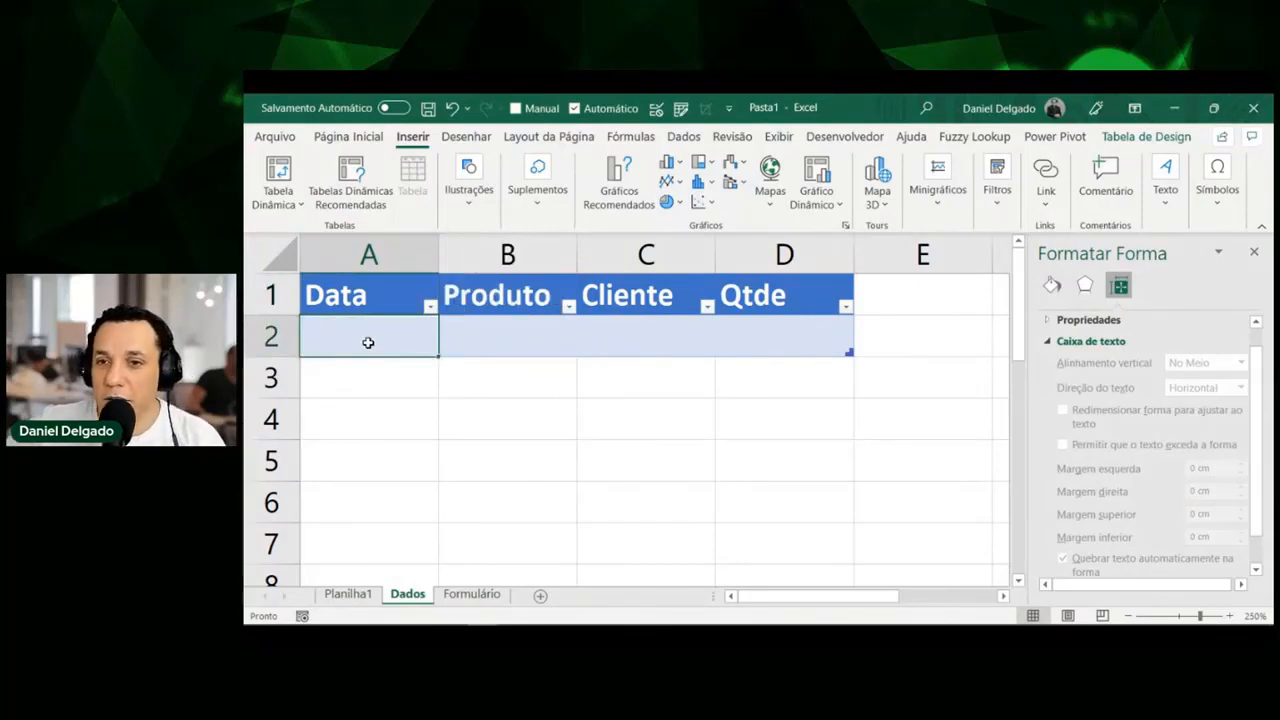
text(1)
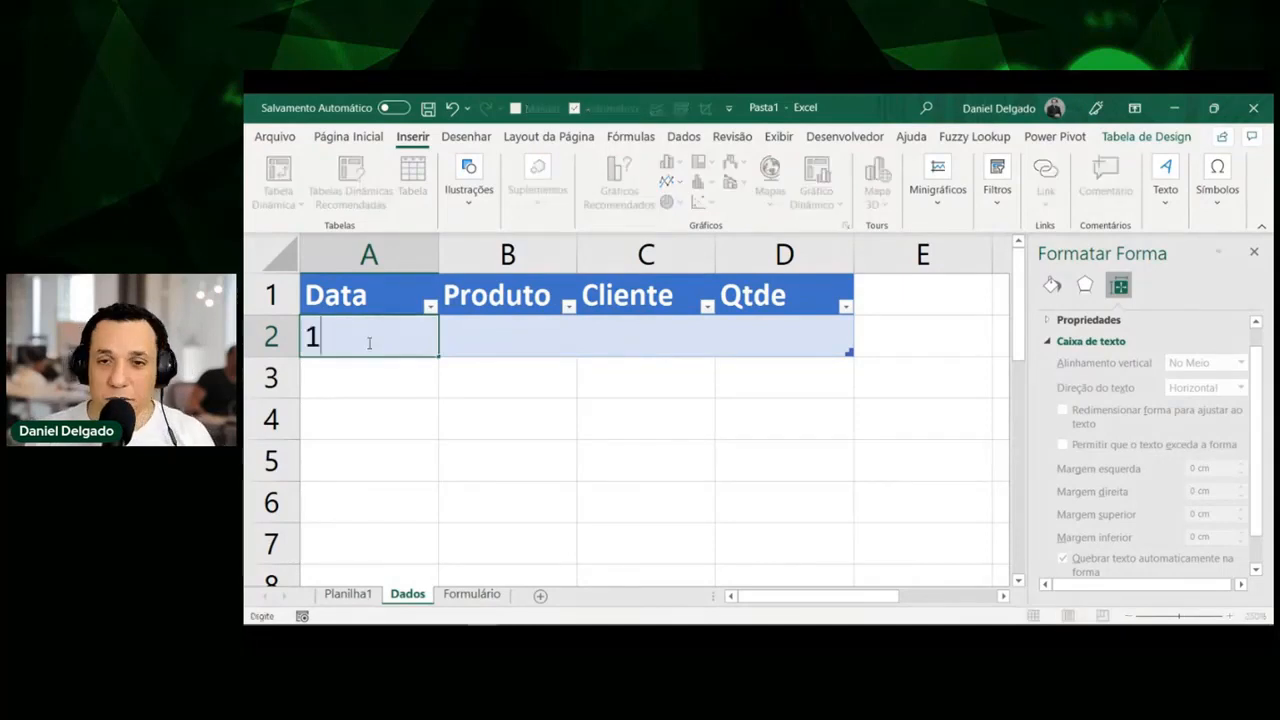
key(Return)
text(1)
key(Return)
text(1)
key(Return)
text(1 1)
key(Up)
key(Up)
key(Up)
key(Up)
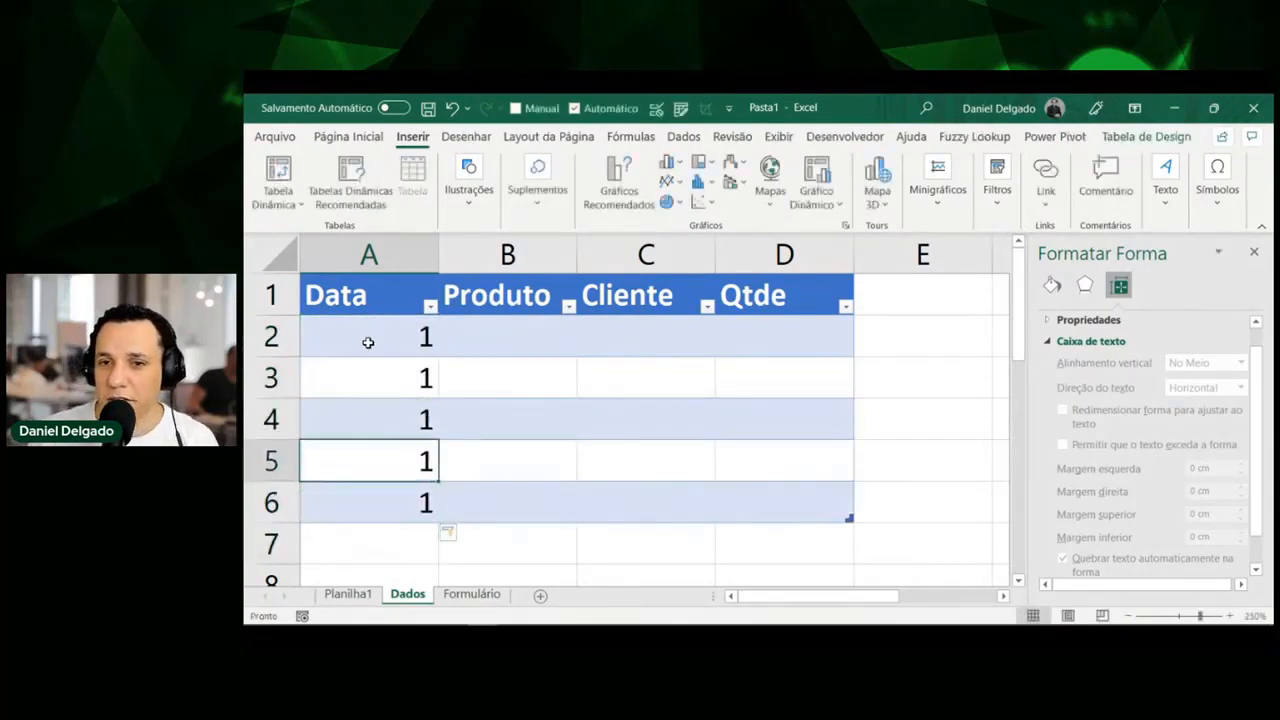
Clear the test values from cells A2:A6 in the Data column.
key(Right)
key(Up)
key(shift+Down)
key(shift+Down)
key(shift+Down)
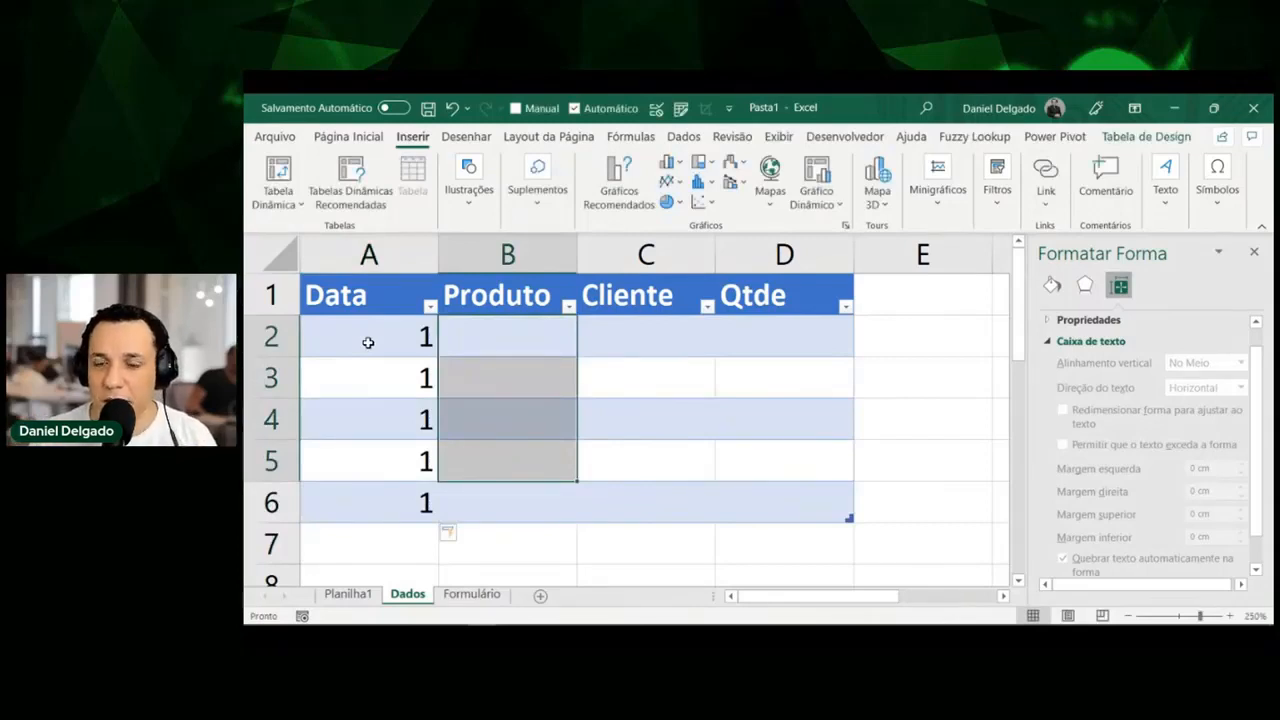
click(368, 342)
key(shift+Down)
key(shift+Down)
key(shift+Down)
key(shift+Down)
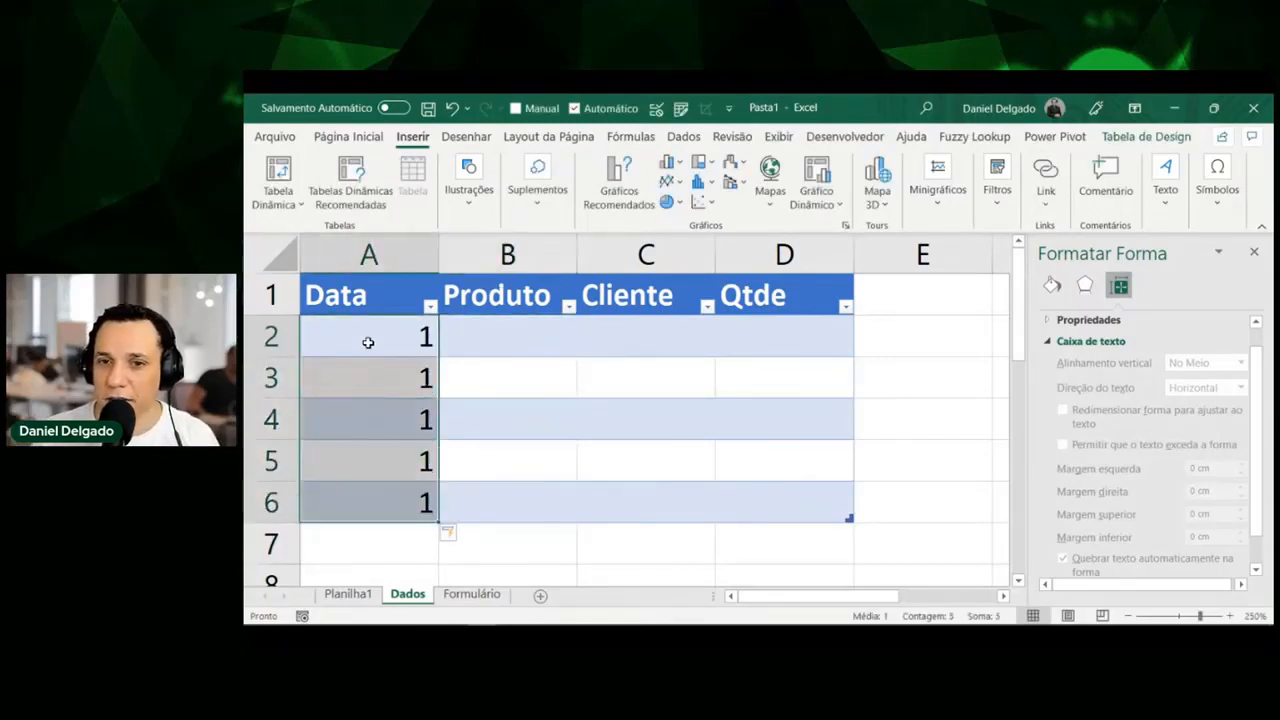
key(Delete)
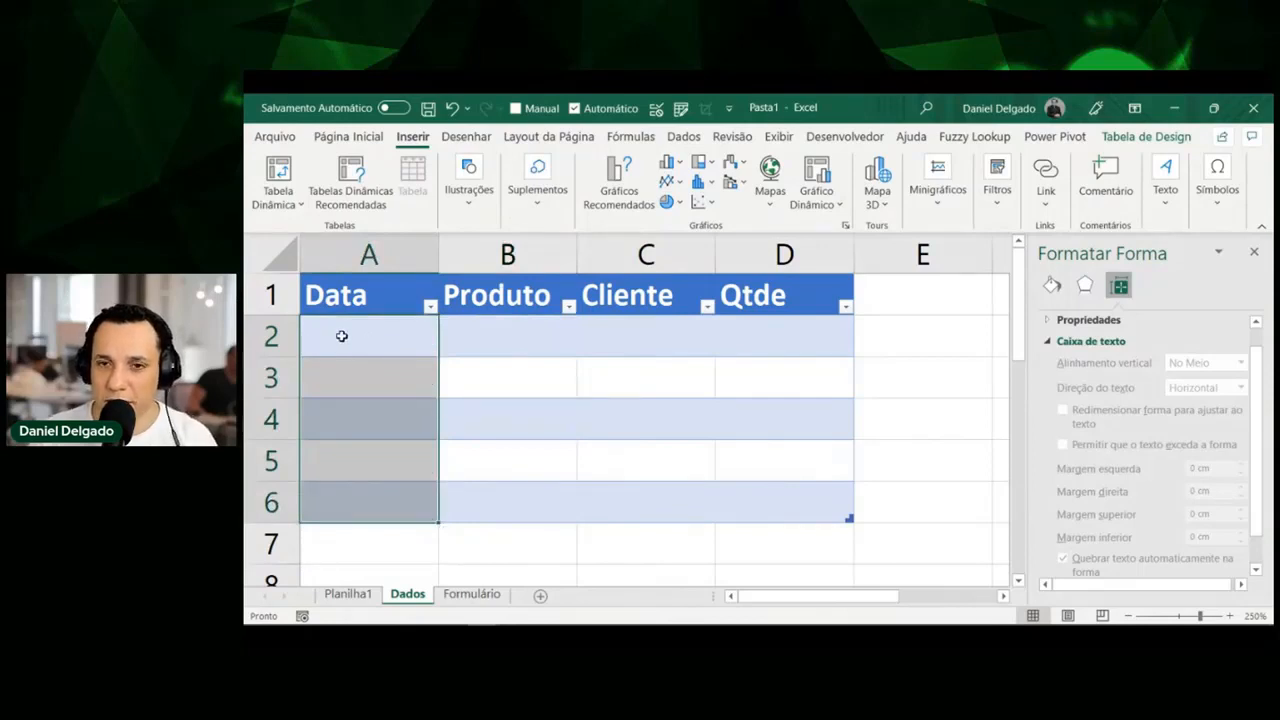
Delete the emptied table rows 2 to 6 beneath the headers.
click(342, 335)
mouse_move(363, 337)
mouse_down()
mouse_move(360, 457)
mouse_move(374, 494)
mouse_up()
right_click(365, 425)
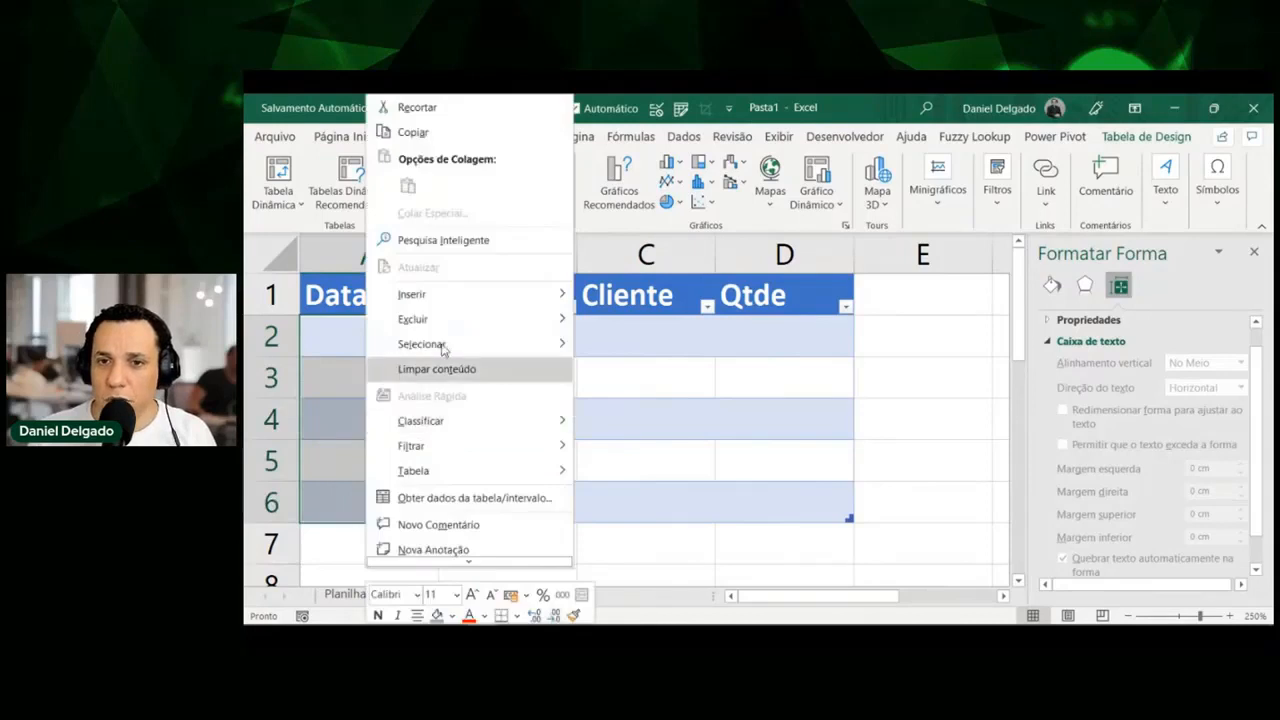
mouse_move(548, 328)
click(607, 343)
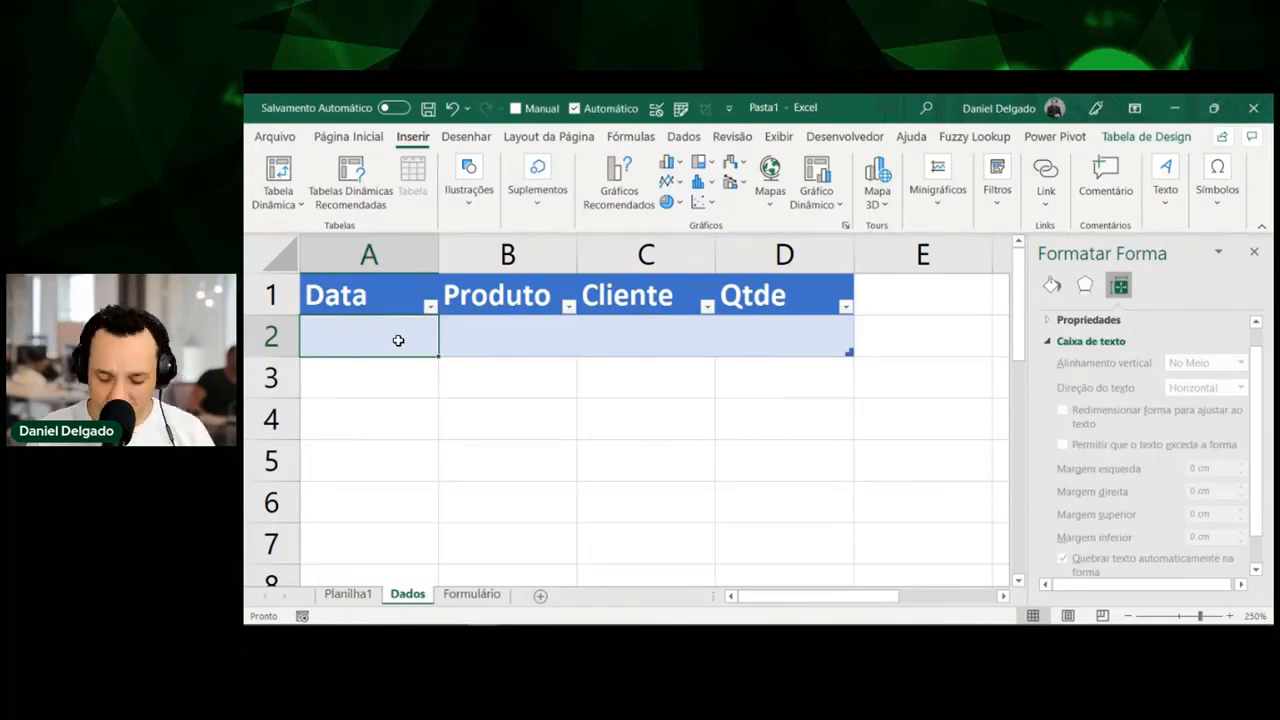
Enter the current date, 21/10/2021, in cell A2 under Data.
key(ctrl+semicolon)
key(Return)
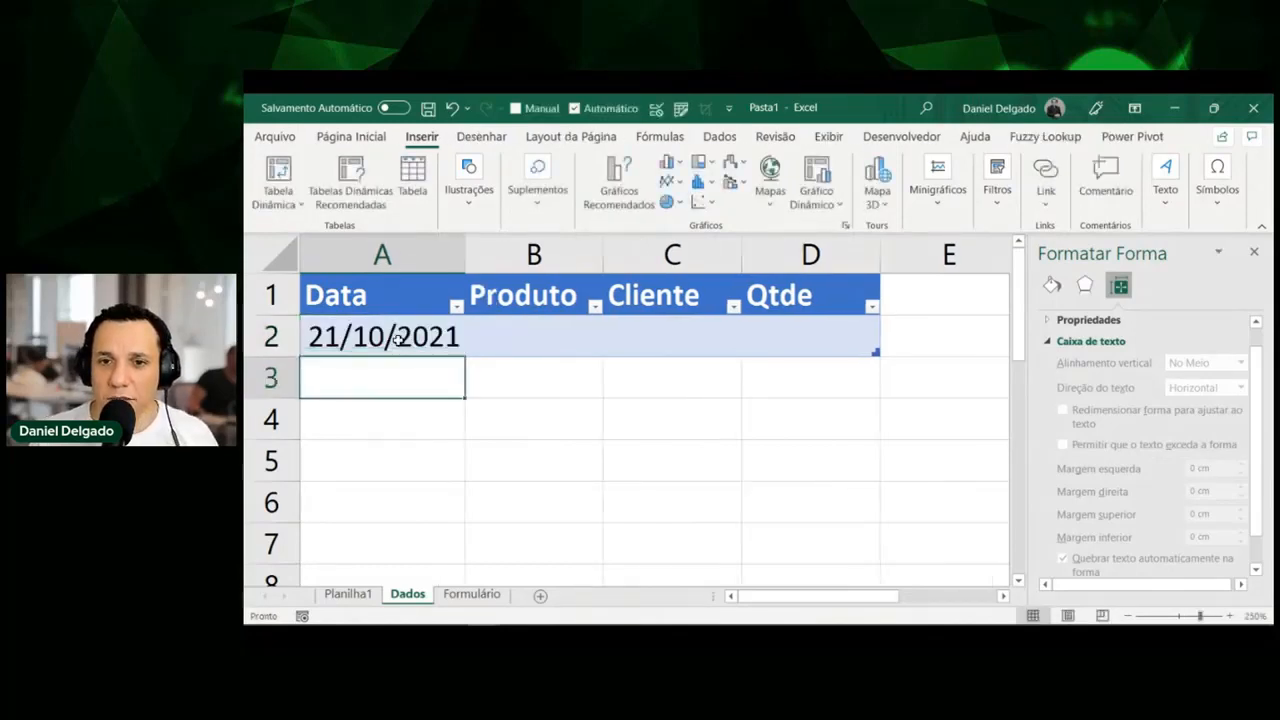
Enter Celular as the Produto in cell B2 of the Dados table.
click(398, 340)
key(Tab)
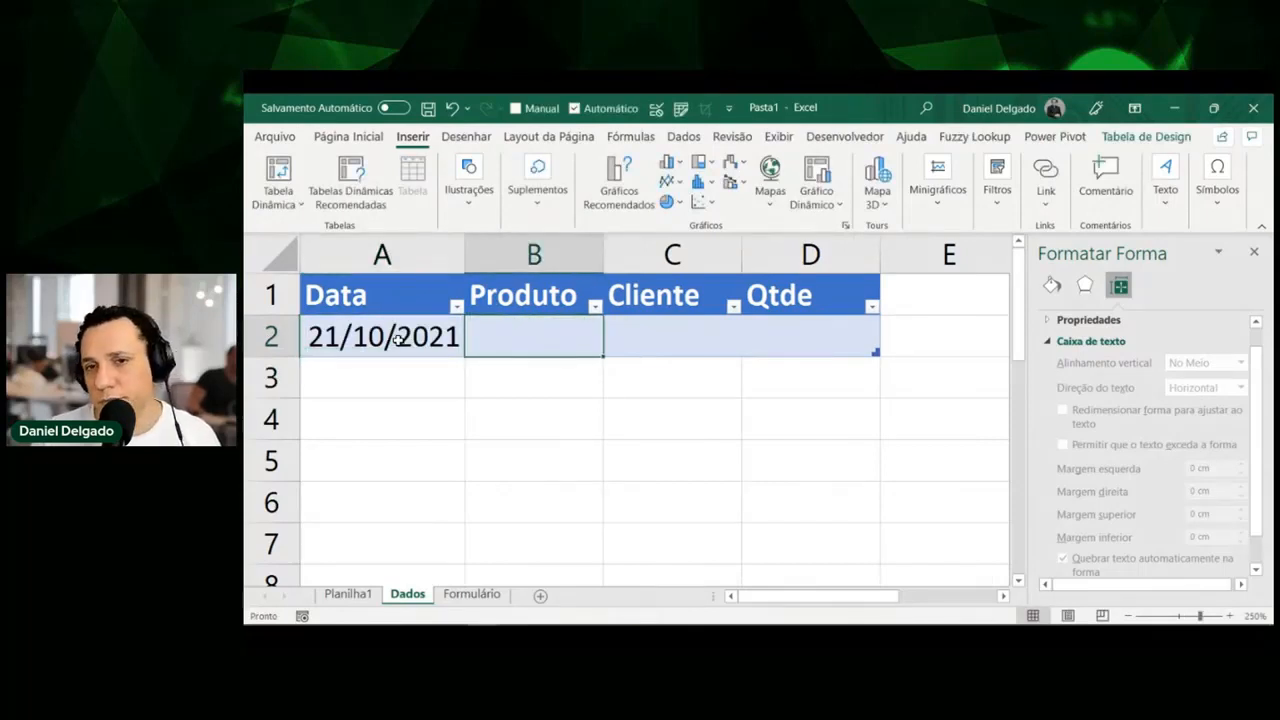
text(cELUL)
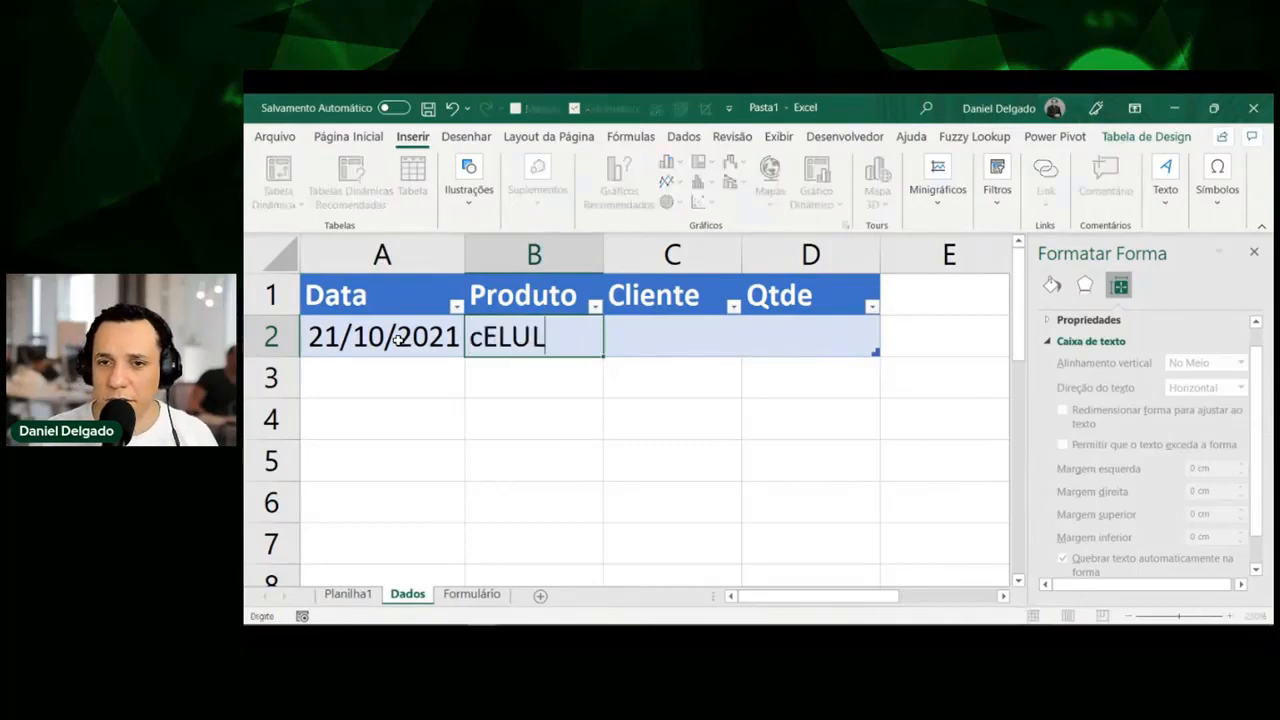
key(BackSpace)
key(BackSpace)
key(BackSpace)
key(BackSpace)
key(BackSpace)
text(Celular)
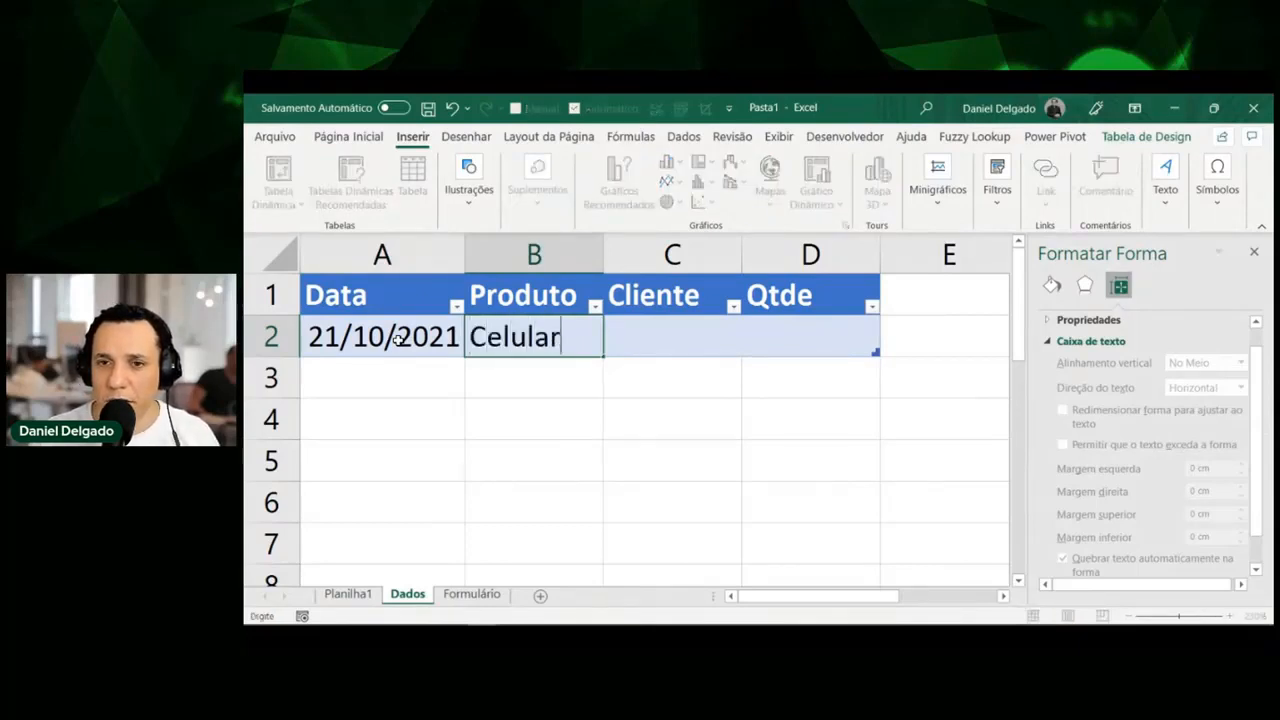
key(Tab)
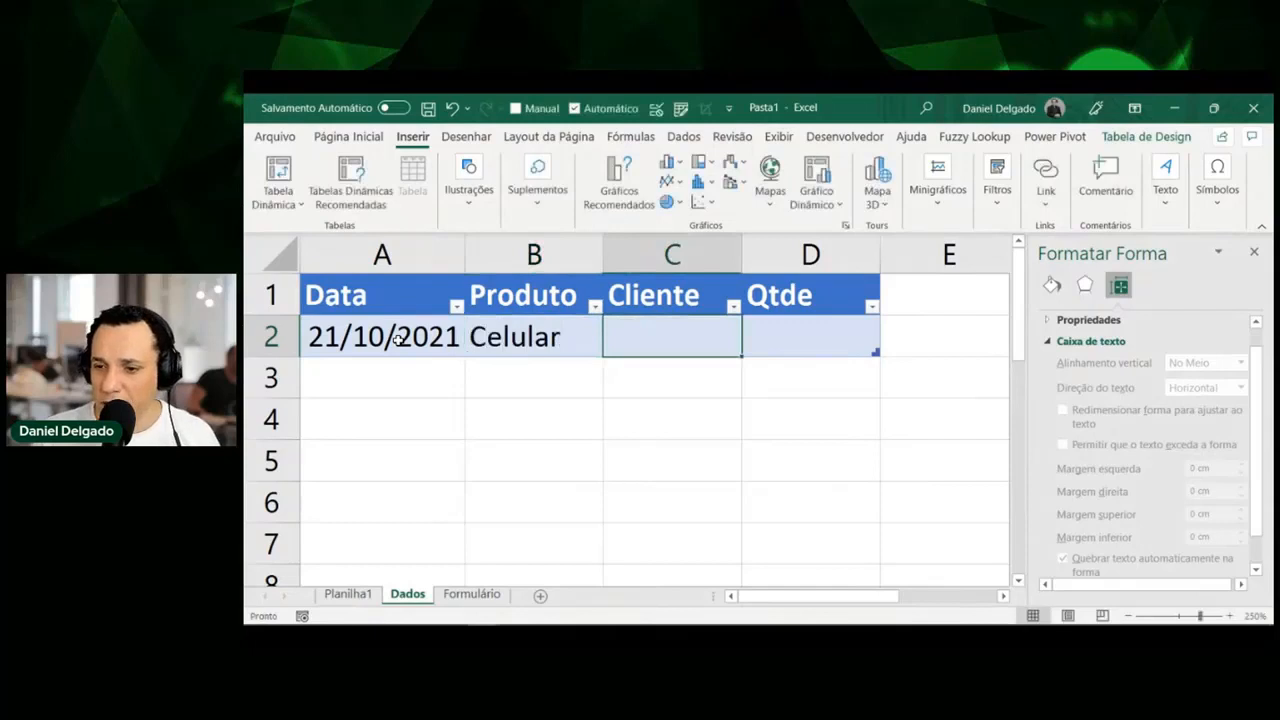
Complete row 2 of the Dados table with the customer's first name under Cliente and 1 under Qtde.
text(Kelly)
key(Tab)
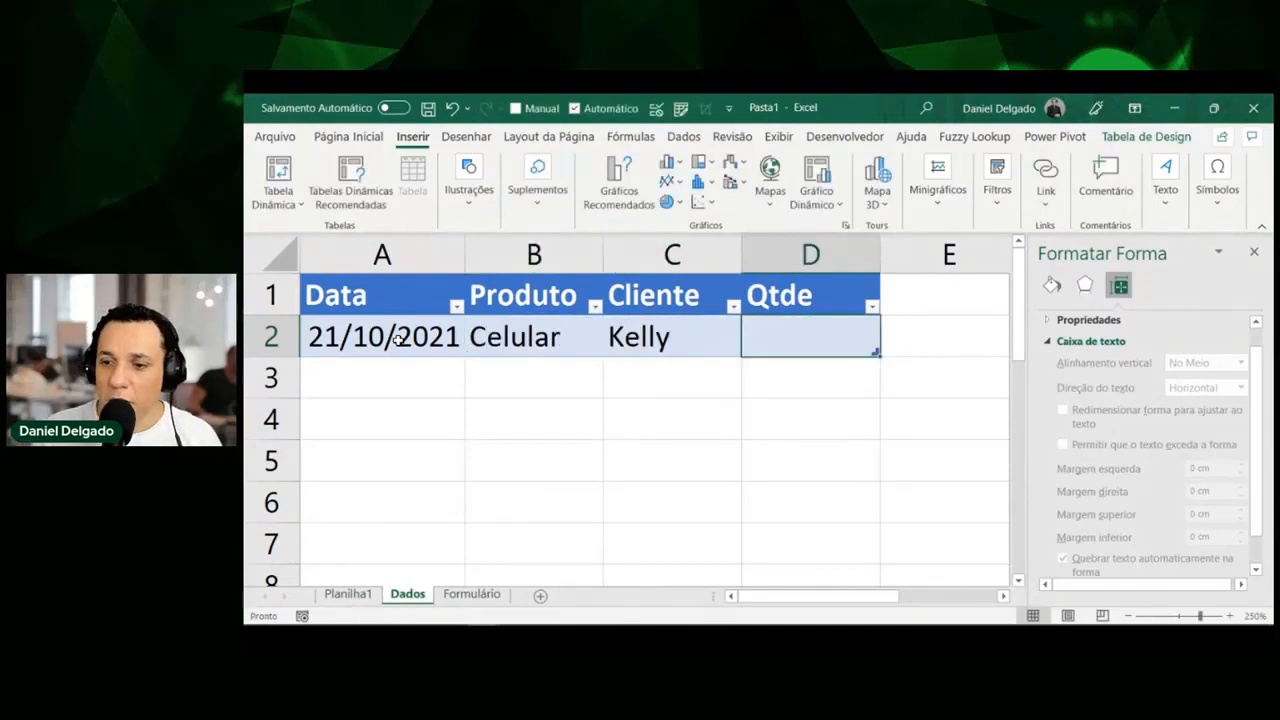
text(1)
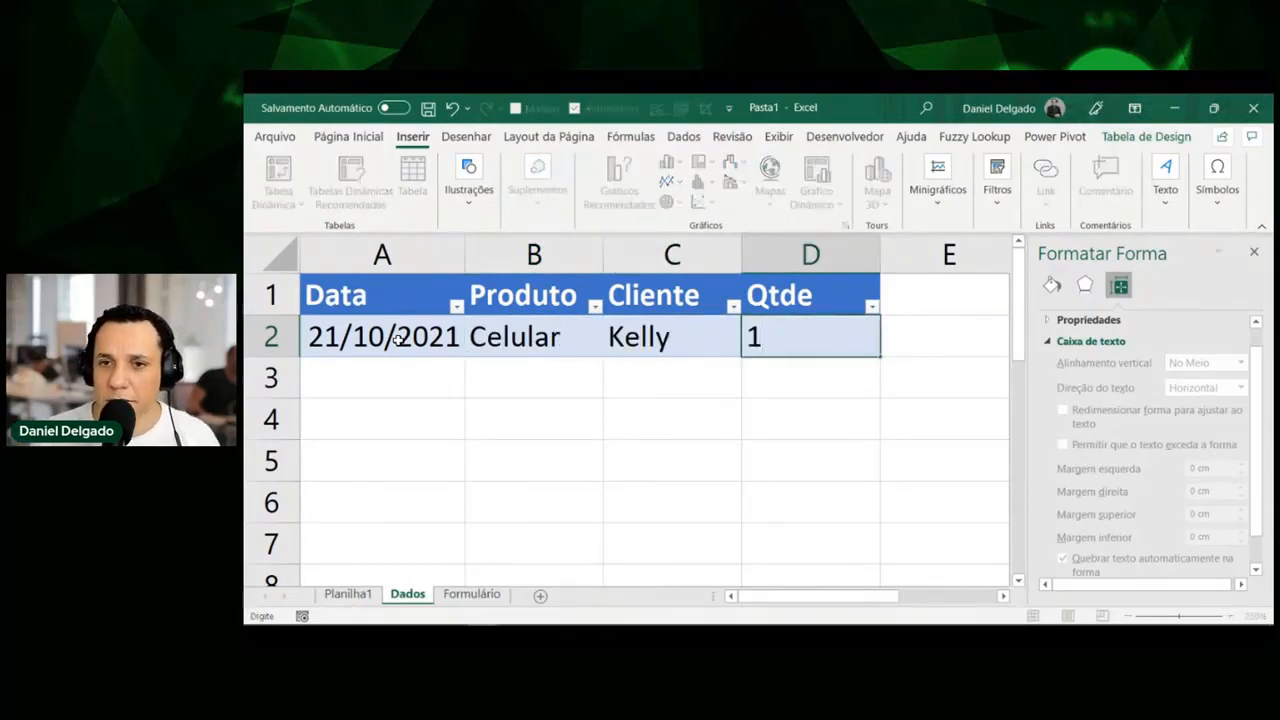
key(Return)
key(Up)
key(Left)
key(Left)
key(Left)
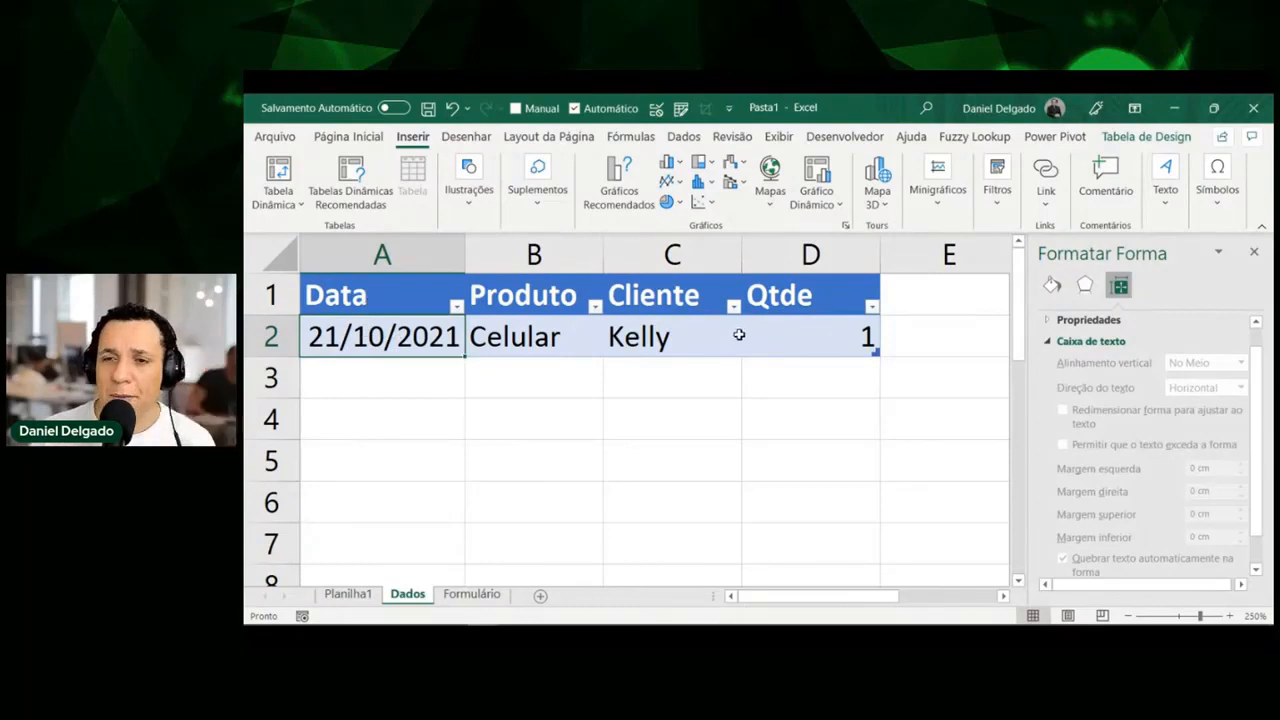
Compare the horizontal record in row 2 of Dados with the vertical field layout on the Formulário sheet.
drag(739, 335, 379, 336)
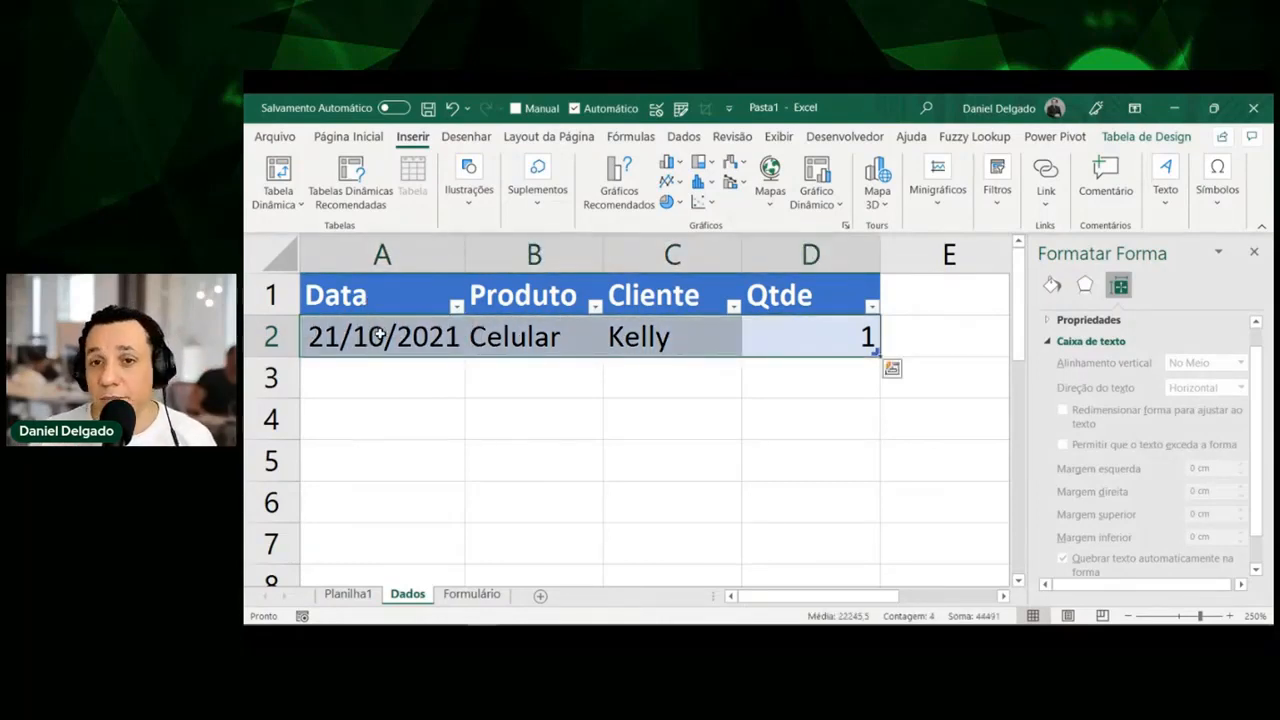
click(376, 338)
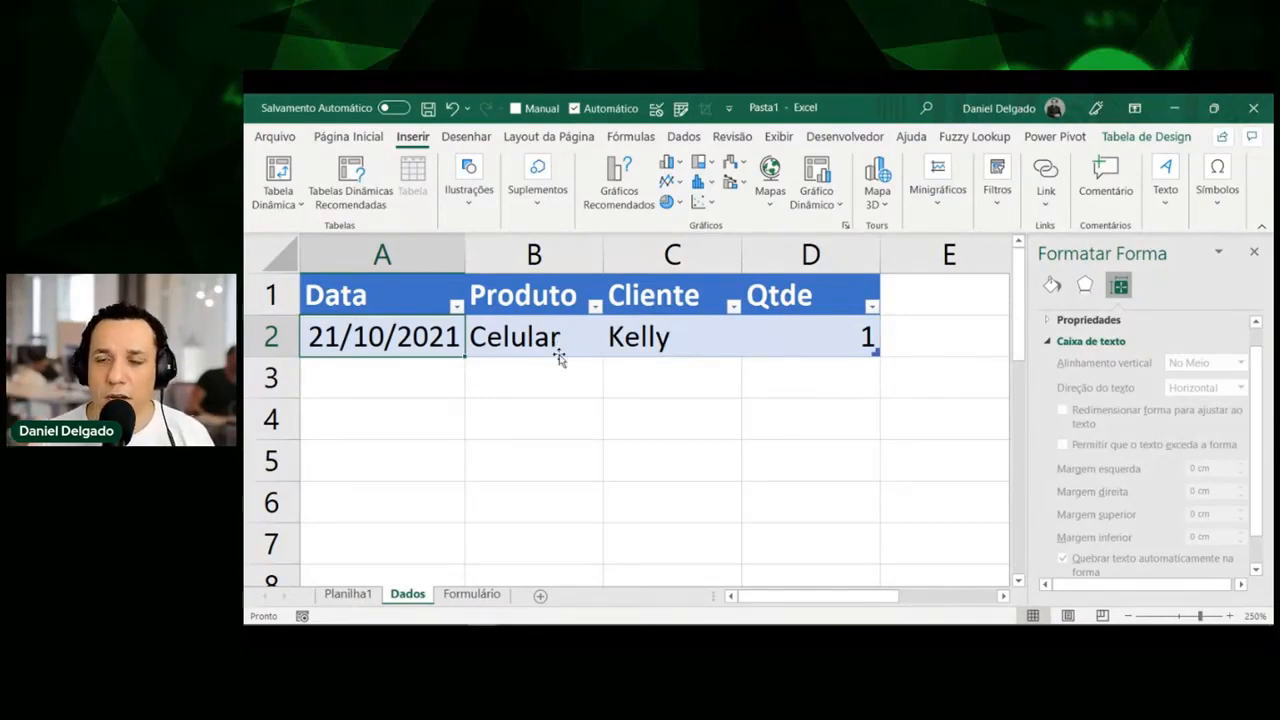
click(484, 594)
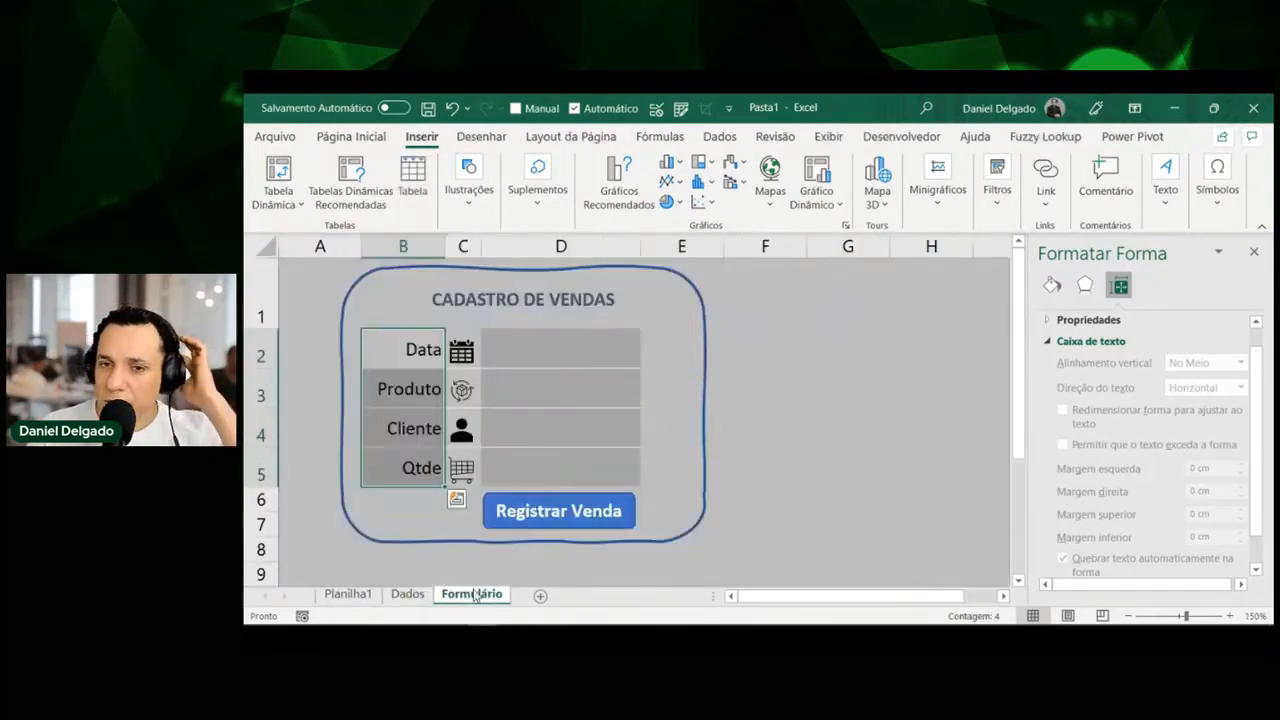
click(407, 595)
click(460, 596)
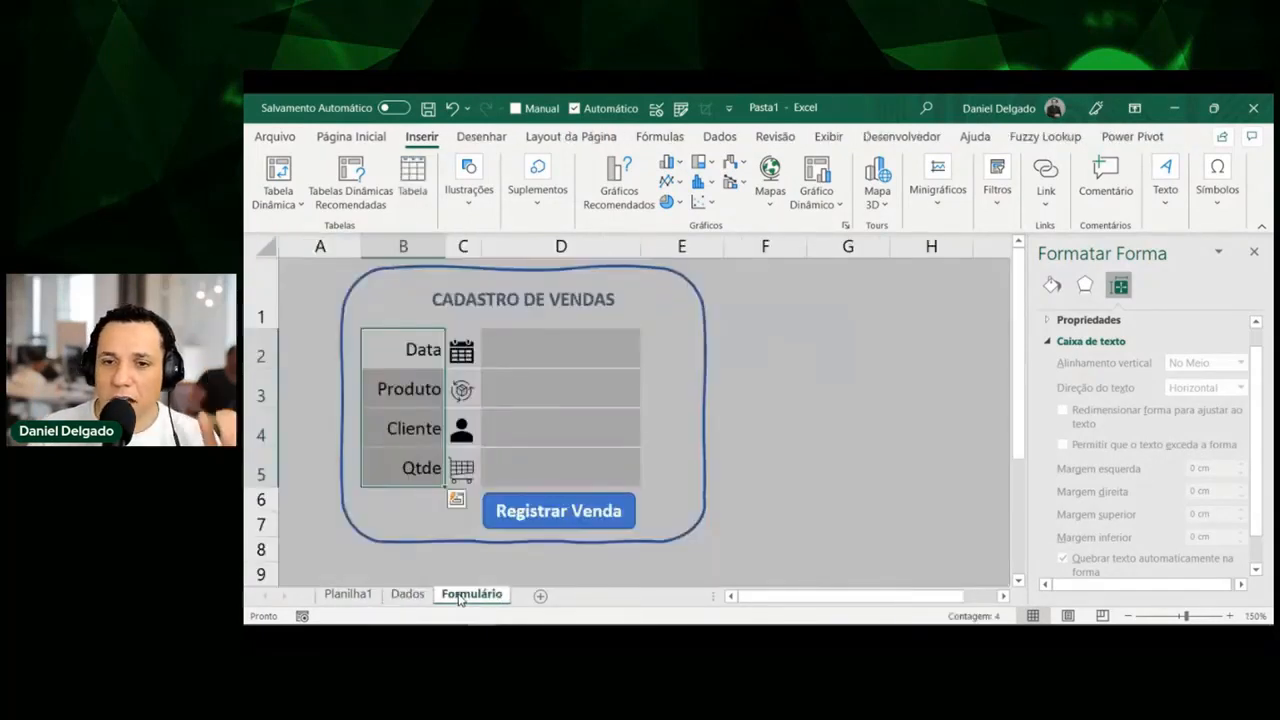
click(423, 565)
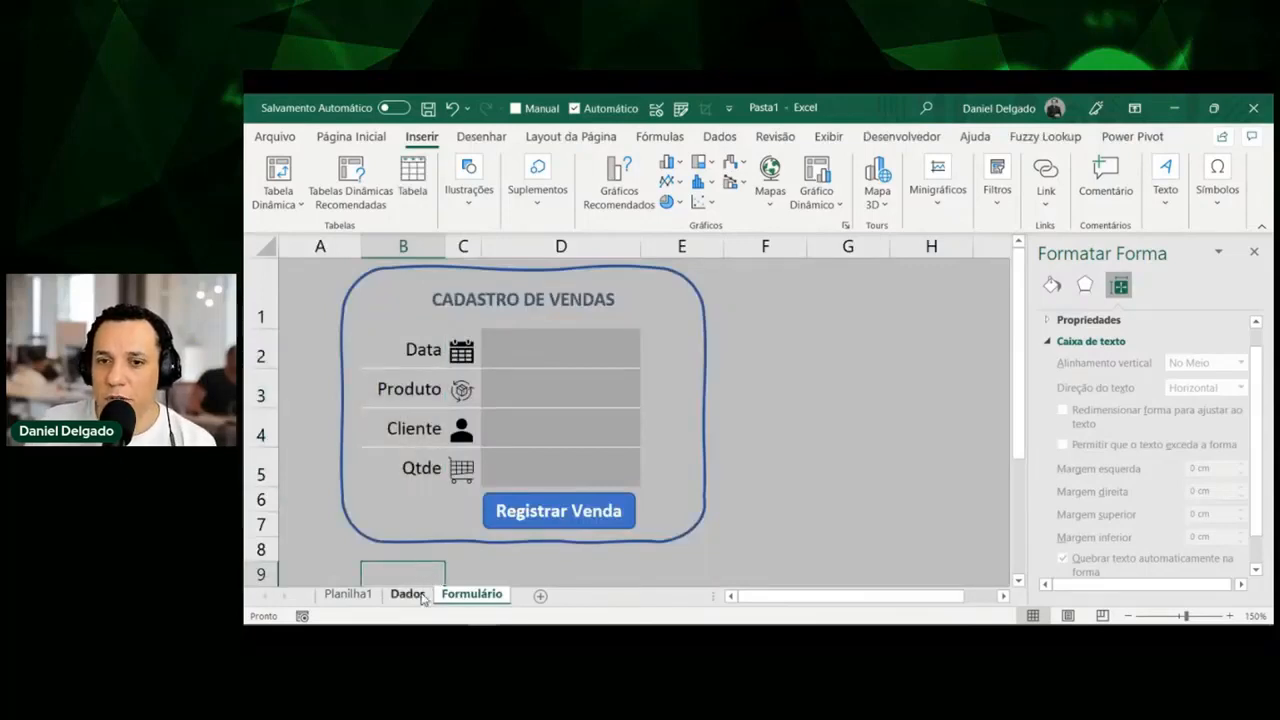
click(416, 595)
On the Formulário sheet, enter 1/1/2021 in the Data field and Microfone in the Produto field.
click(466, 595)
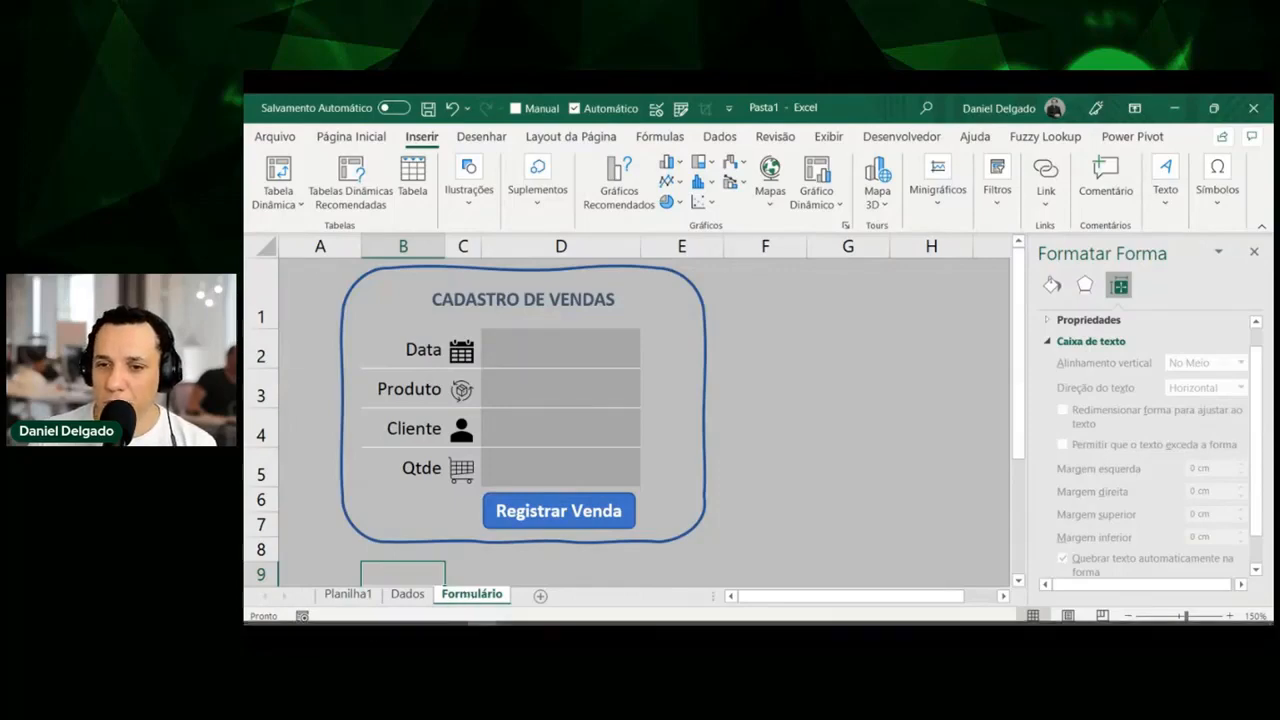
mouse_move(392, 623)
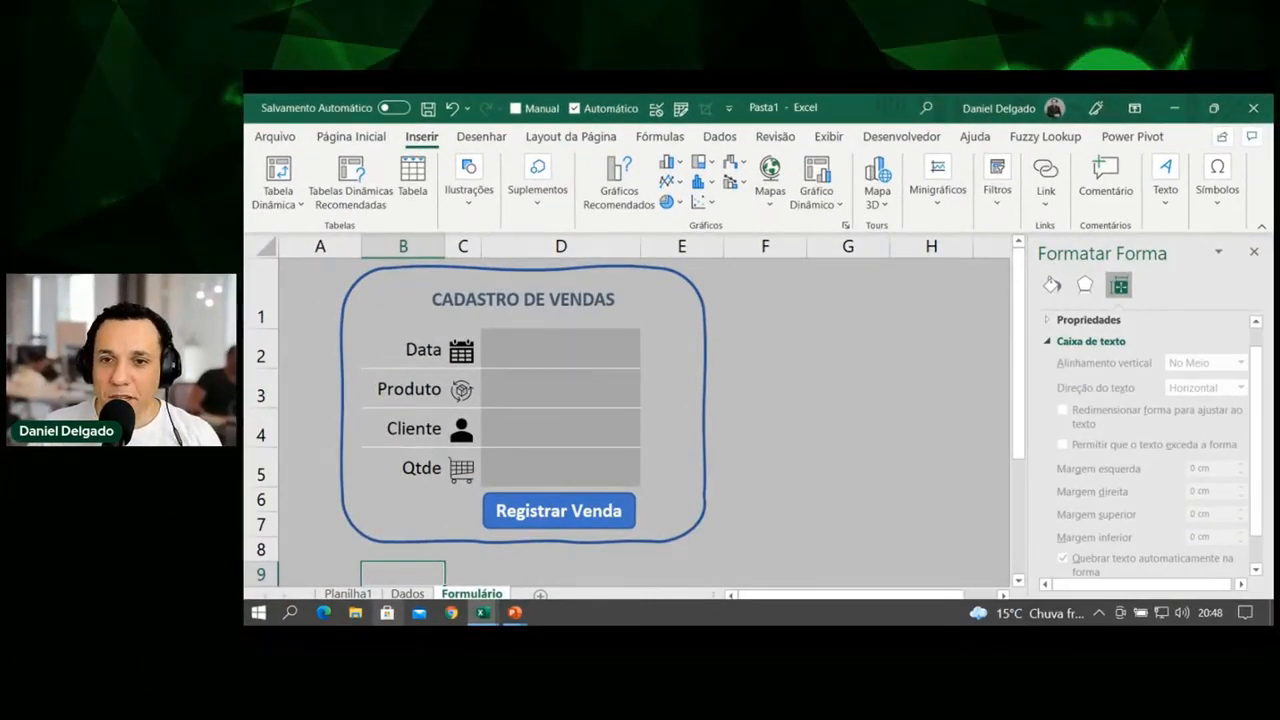
click(533, 348)
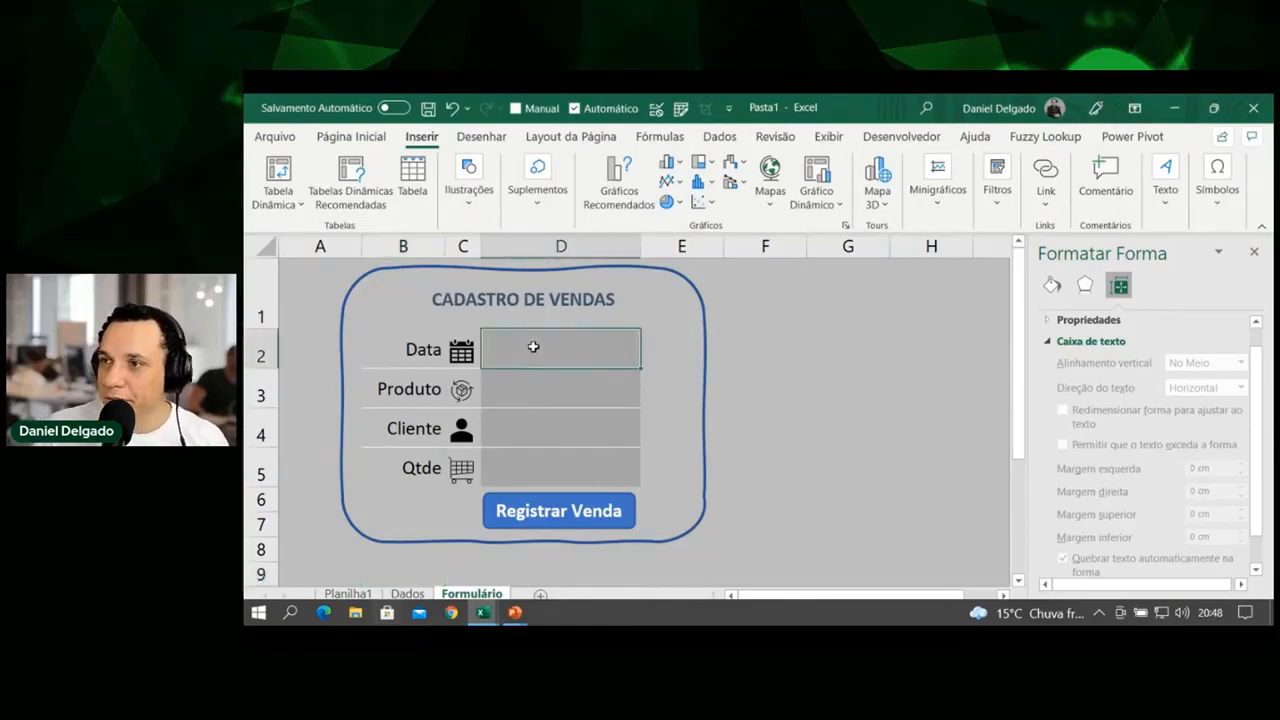
text(1/1/2021)
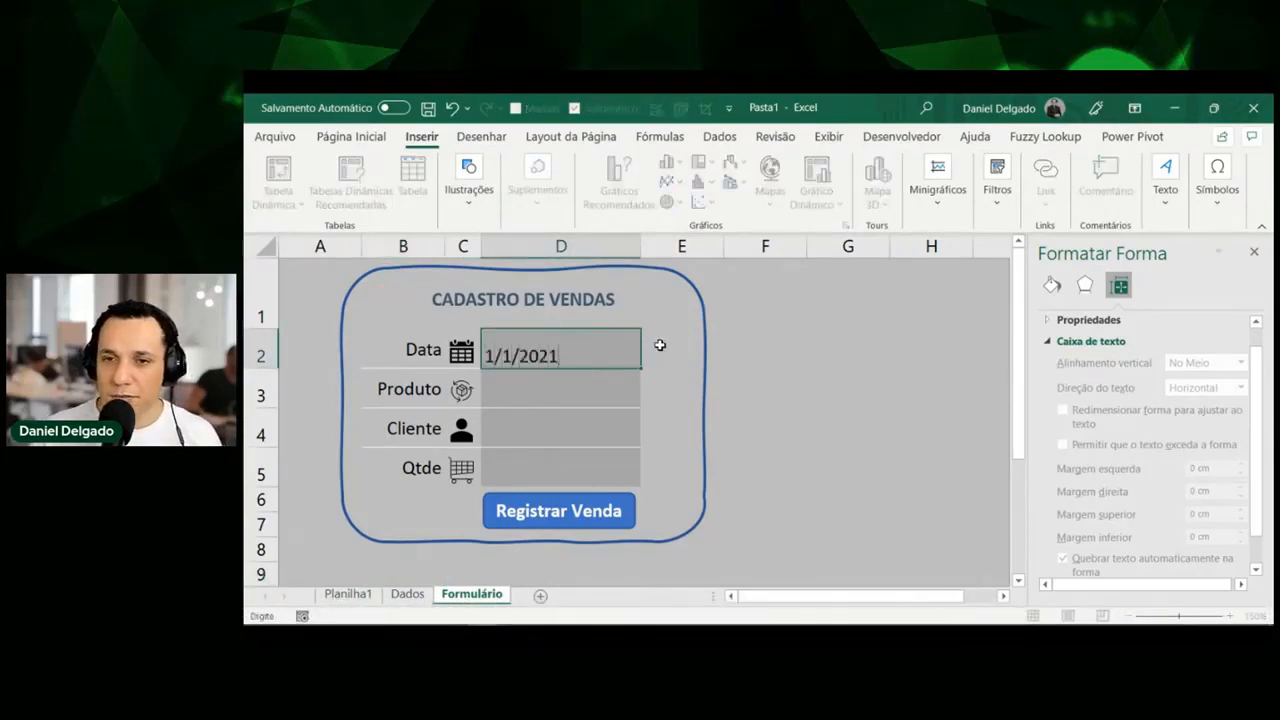
key(Return)
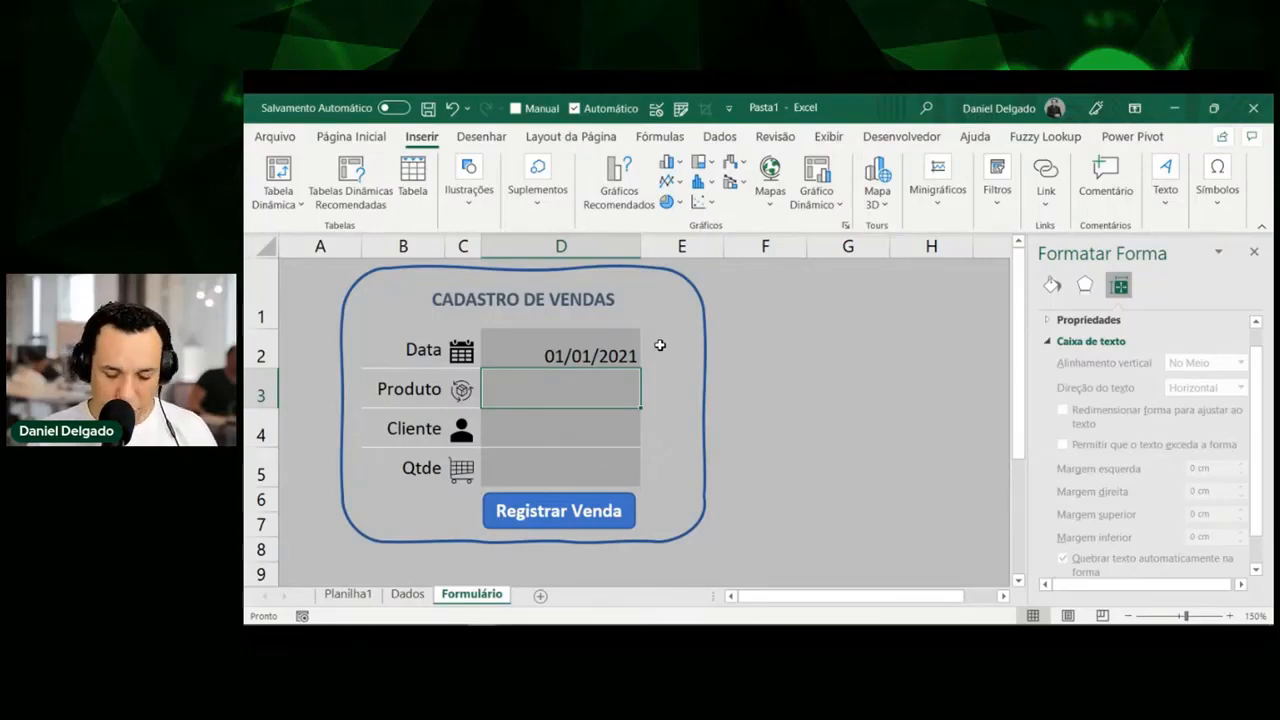
text(Microfone)
key(Return)
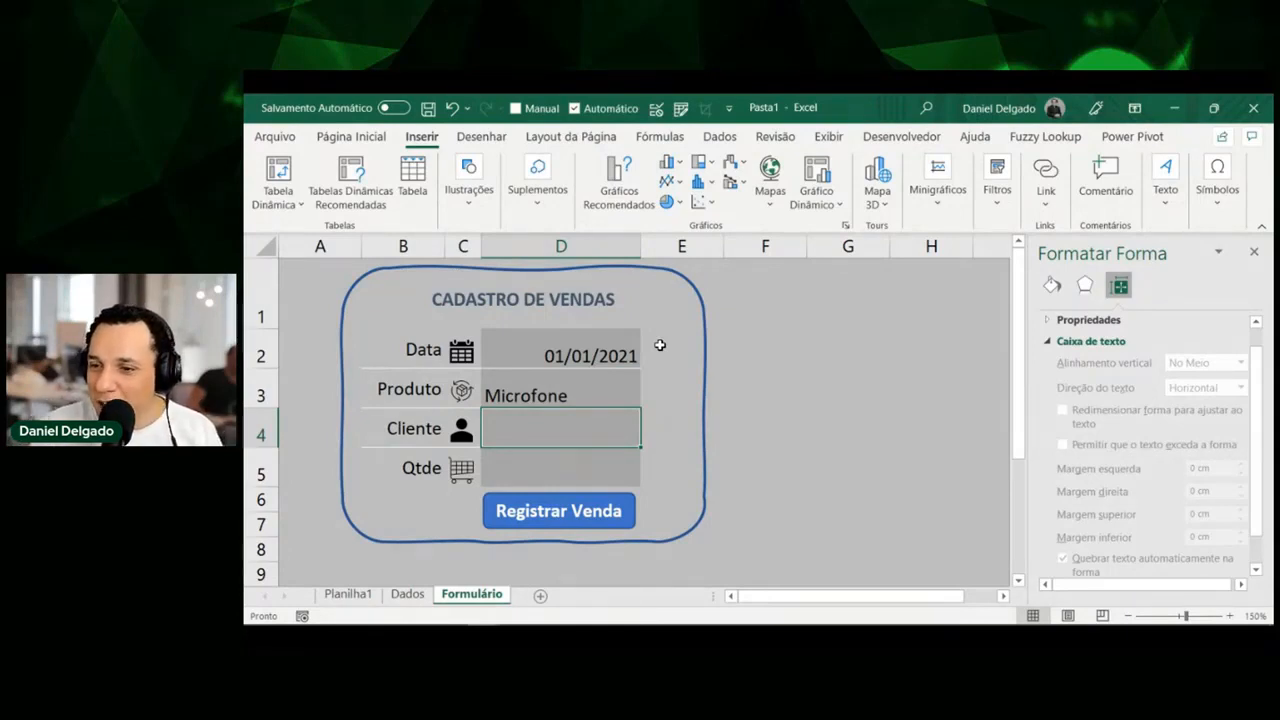
Enter the customer's first name in the Cliente field and 2 in the Qtde field of the form.
text(Igo)
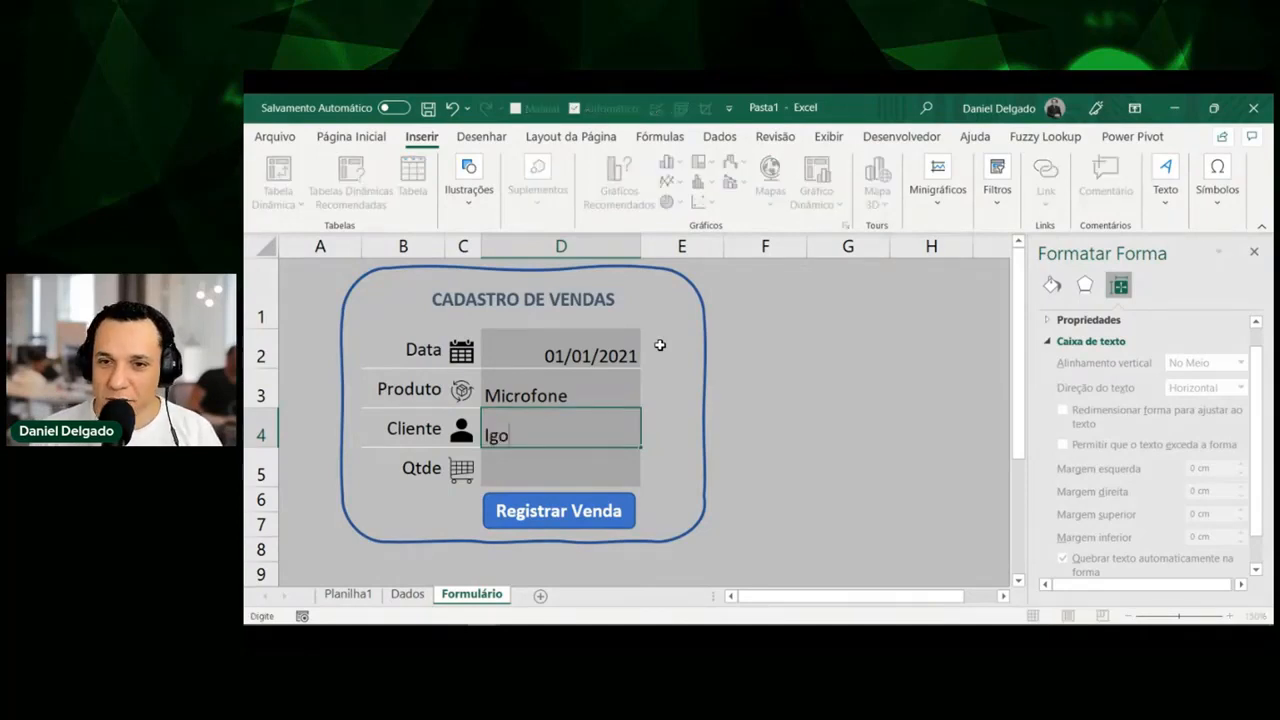
text(r)
key(Return)
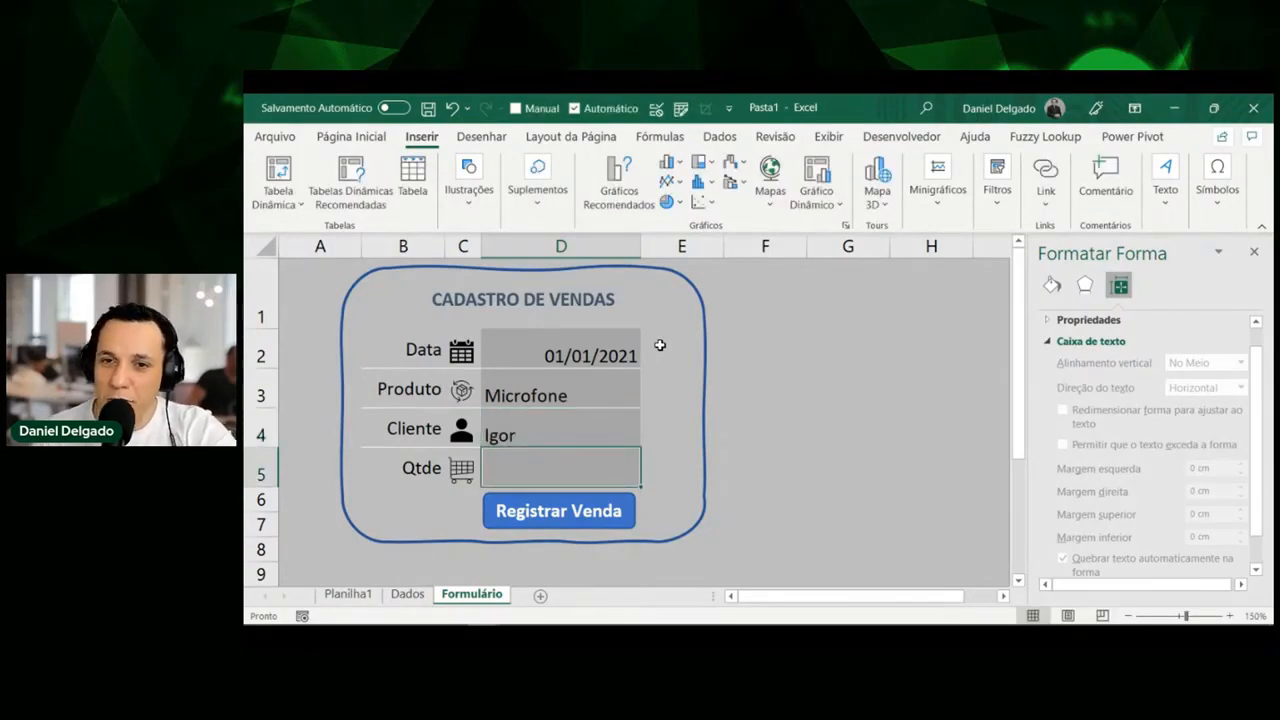
text(2)
key(Return)
key(Up)
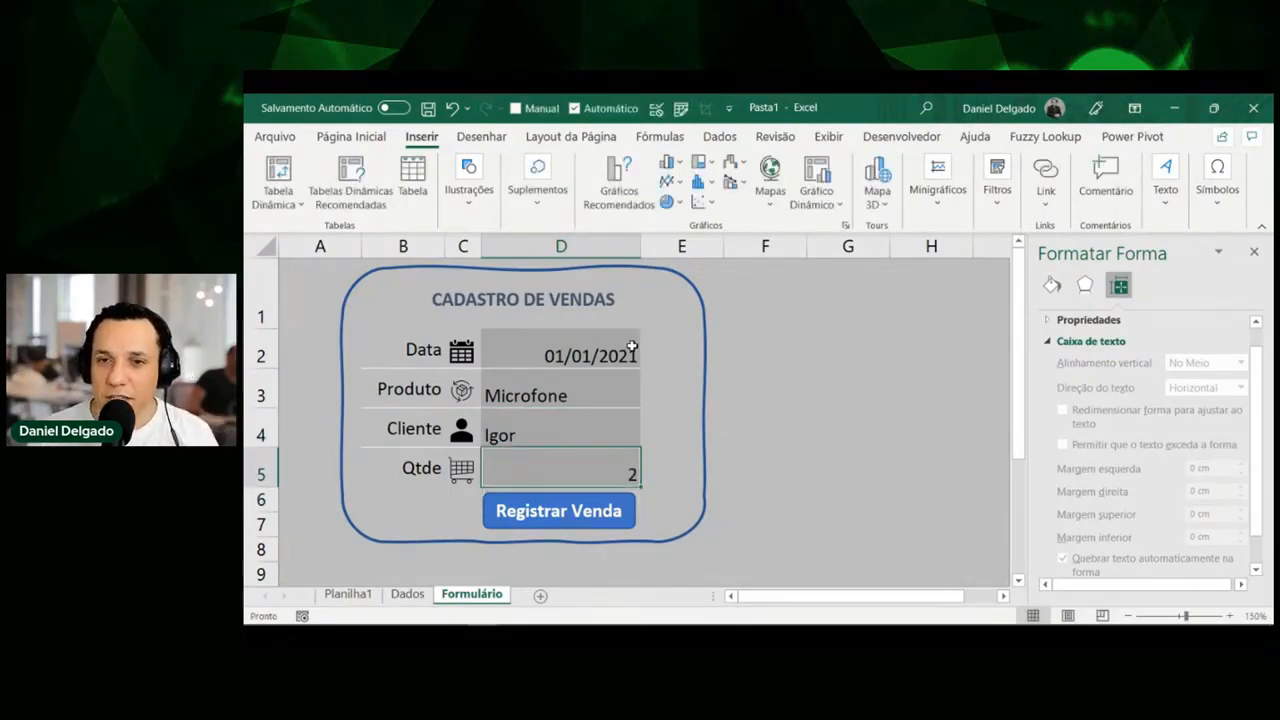
Align the form entries in D2:D5 to the middle vertically and center them horizontally.
drag(630, 350, 596, 460)
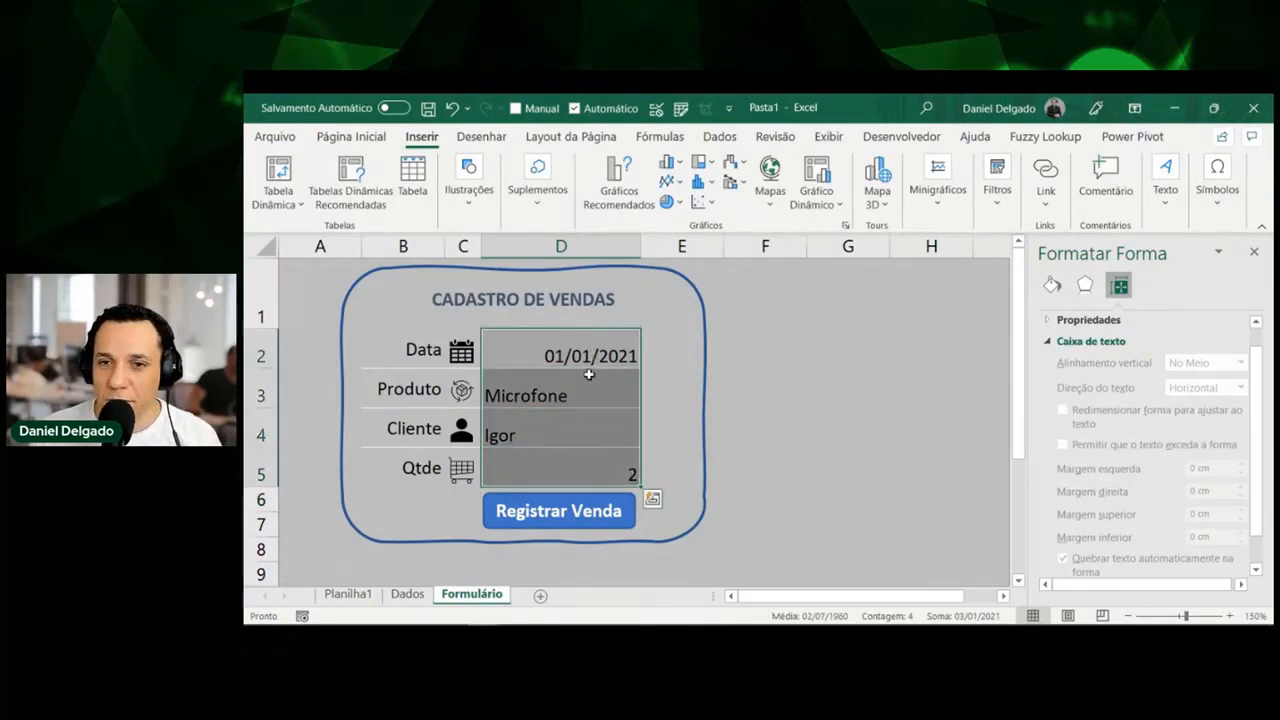
click(380, 138)
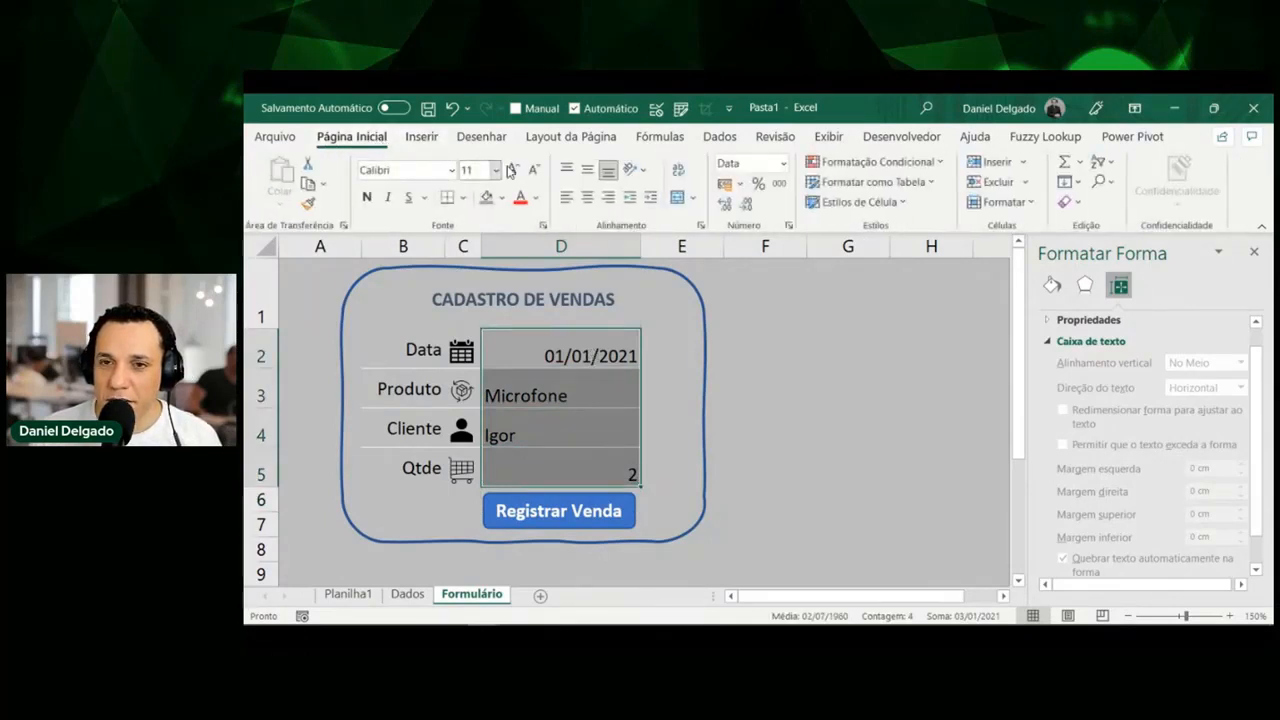
click(588, 173)
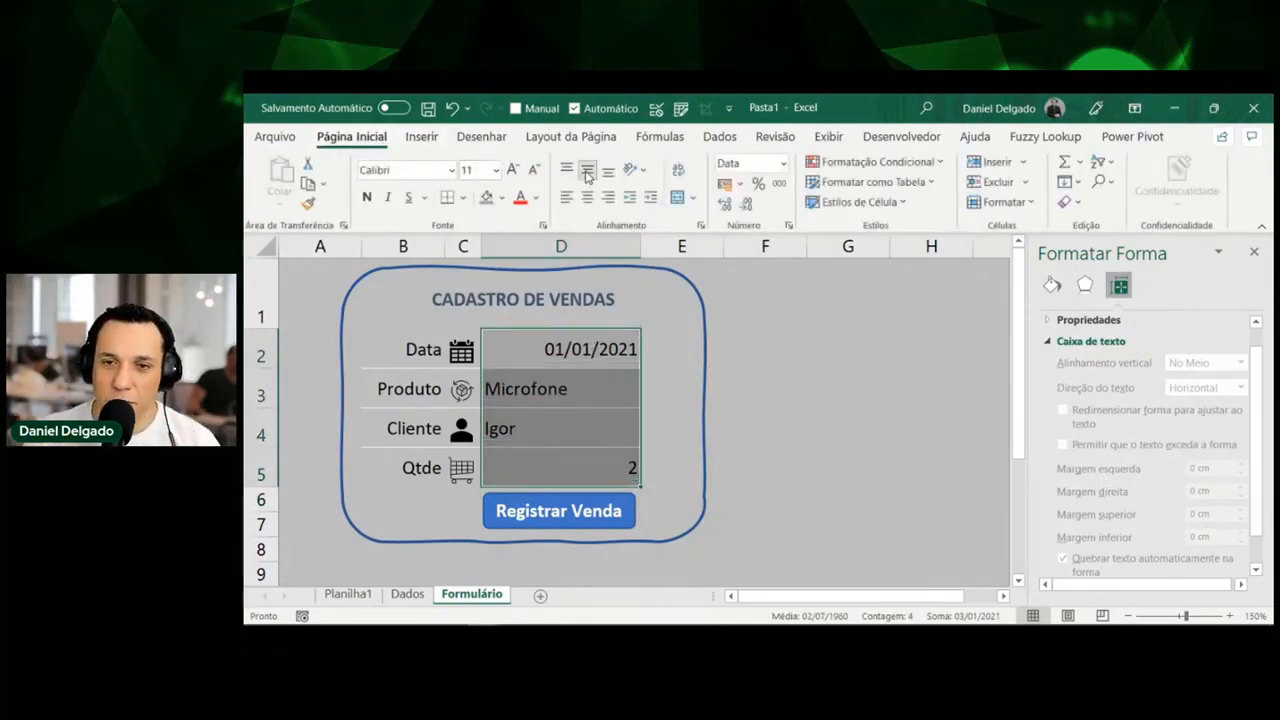
click(587, 198)
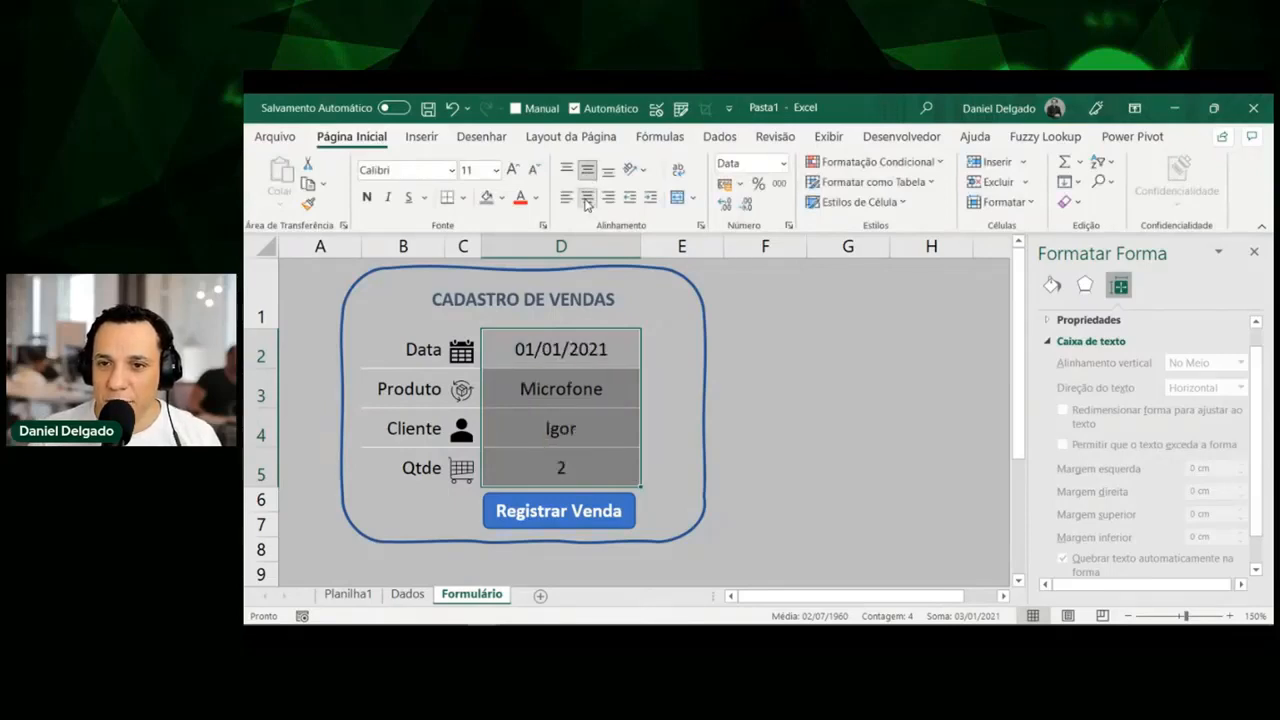
click(575, 457)
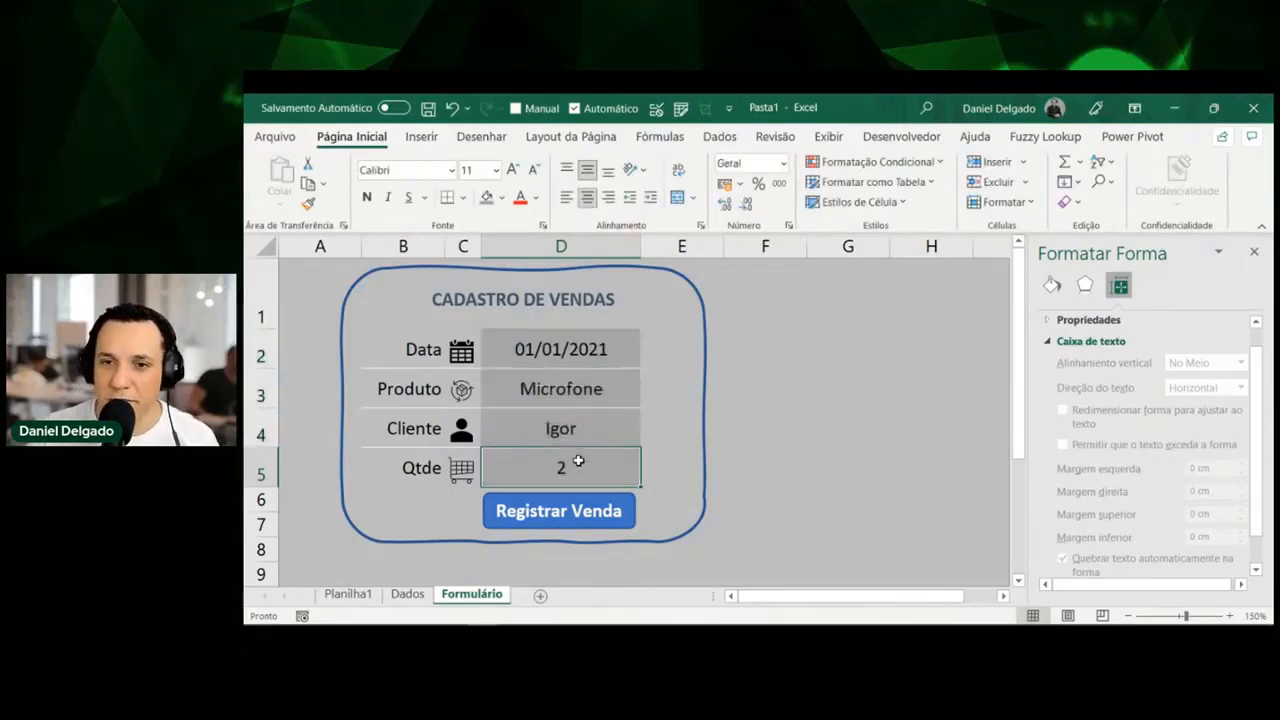
click(570, 352)
shift+click(594, 471)
click(594, 471)
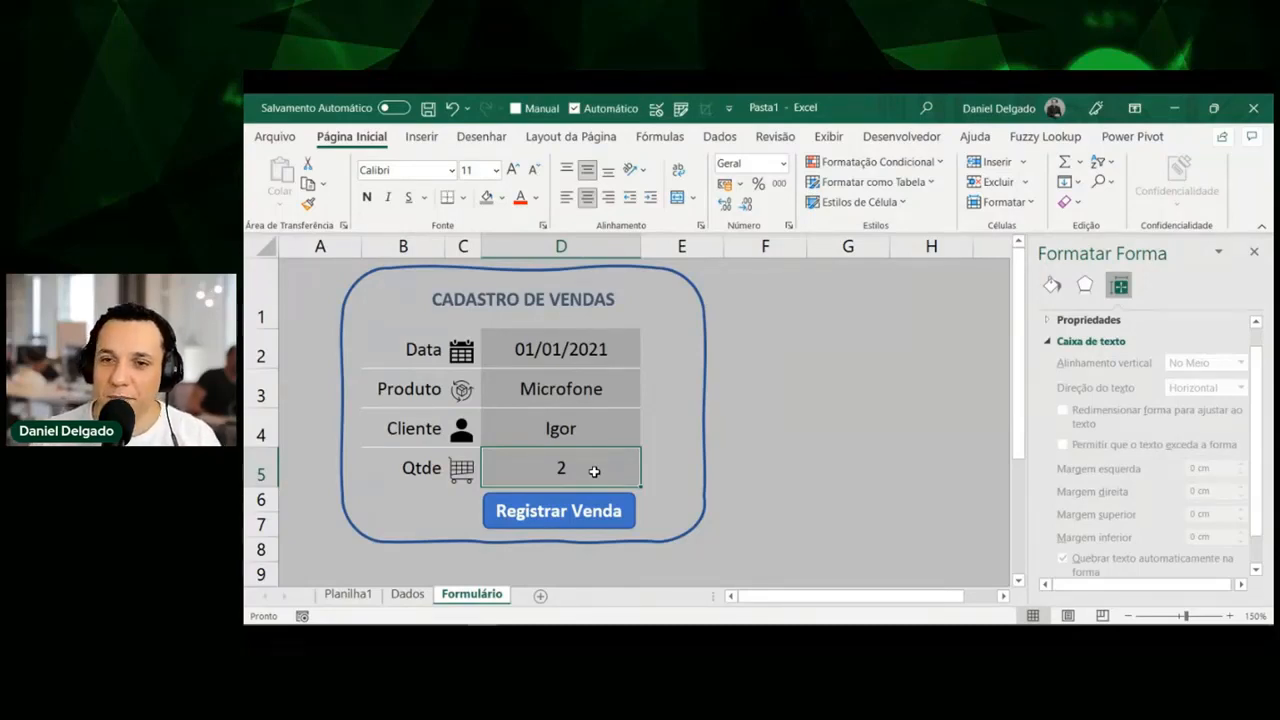
Copy the form entries in D2:D5 and select the first empty row's cell, A3, on the Dados sheet.
drag(600, 350, 601, 458)
key(ctrl+c)
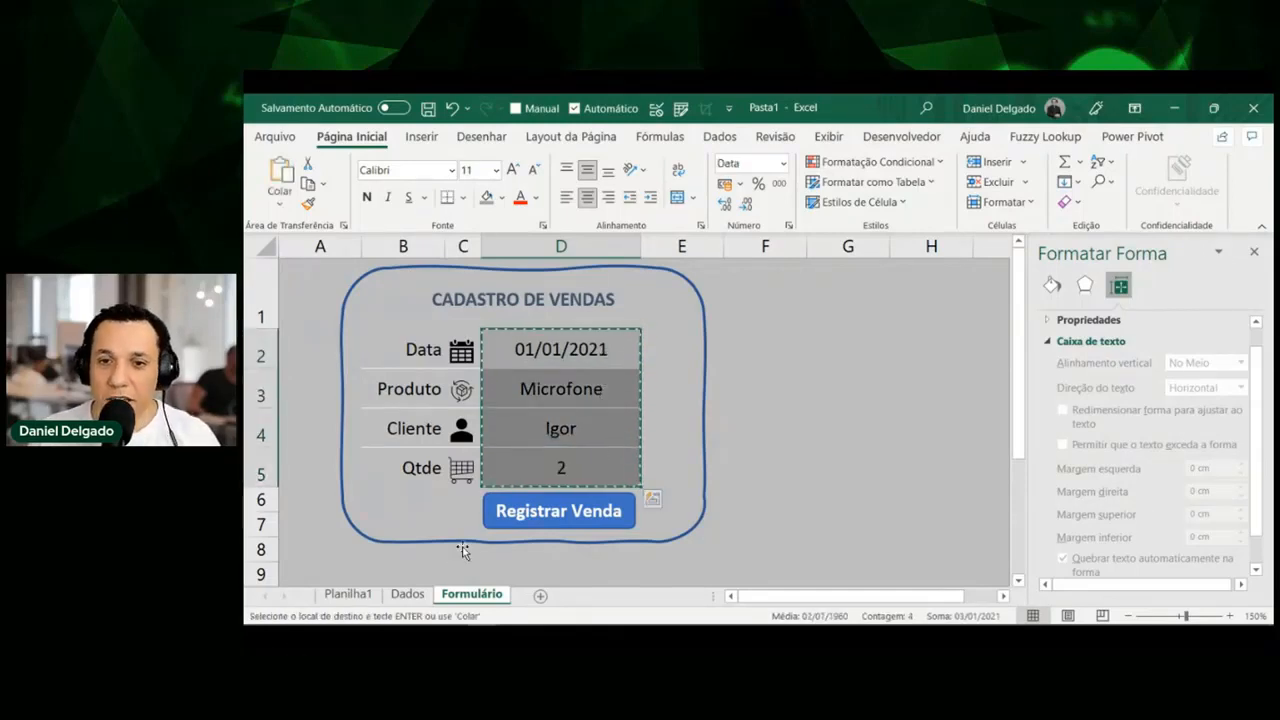
click(408, 594)
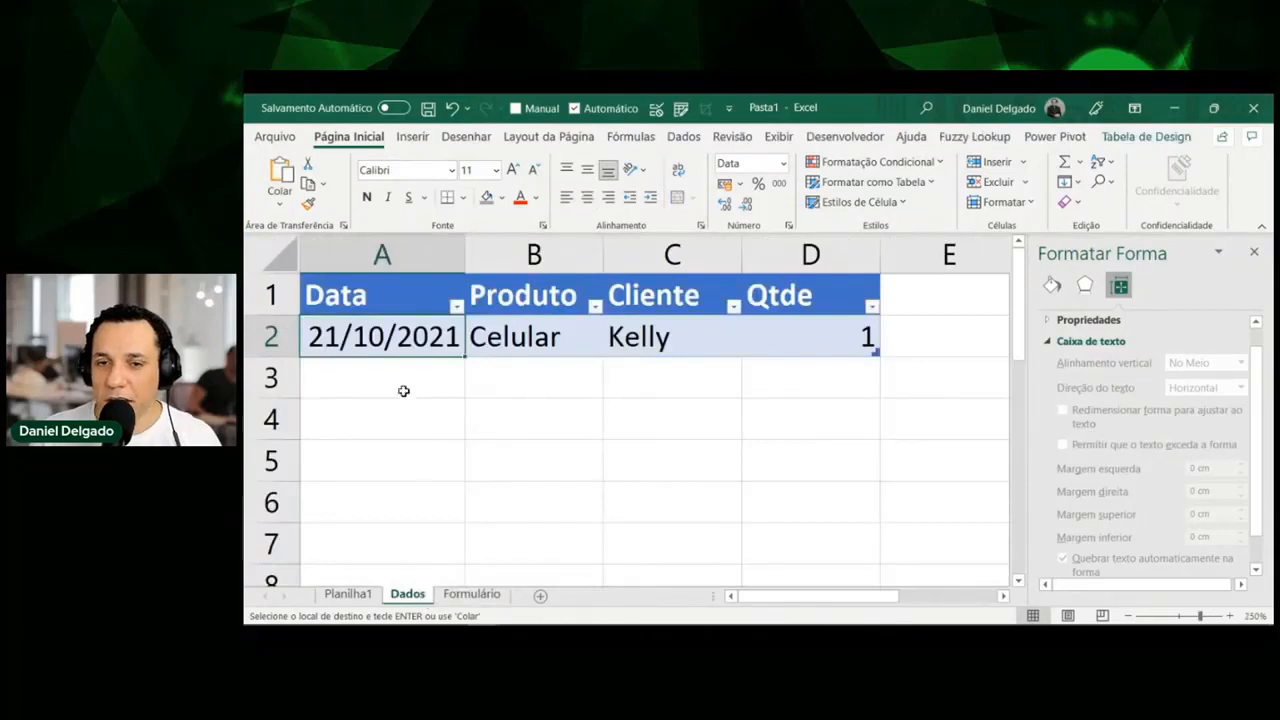
click(400, 300)
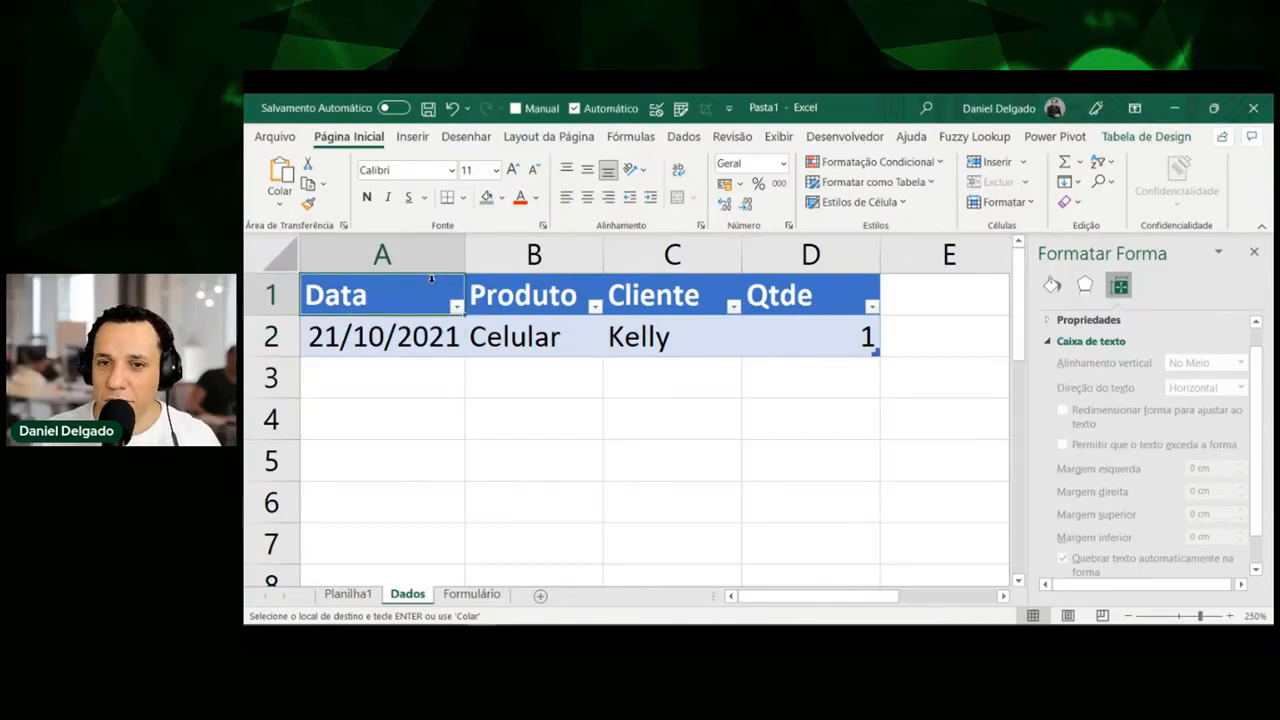
key(Down)
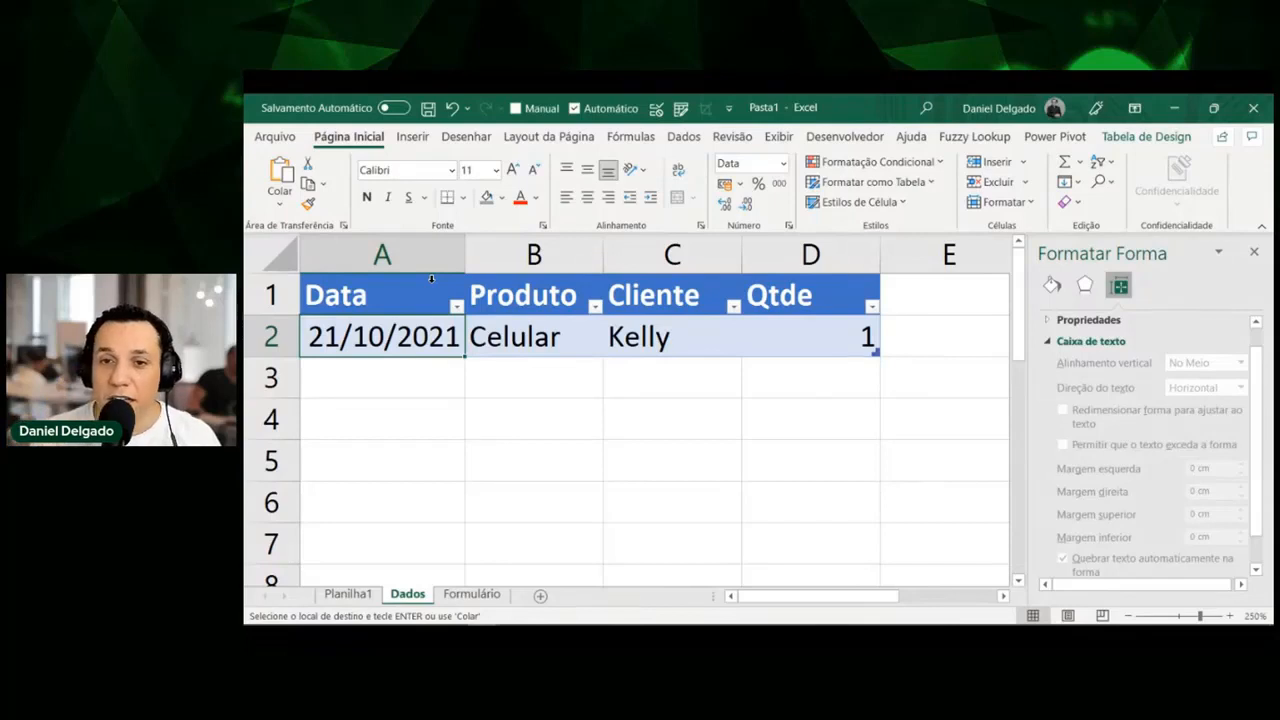
key(Down)
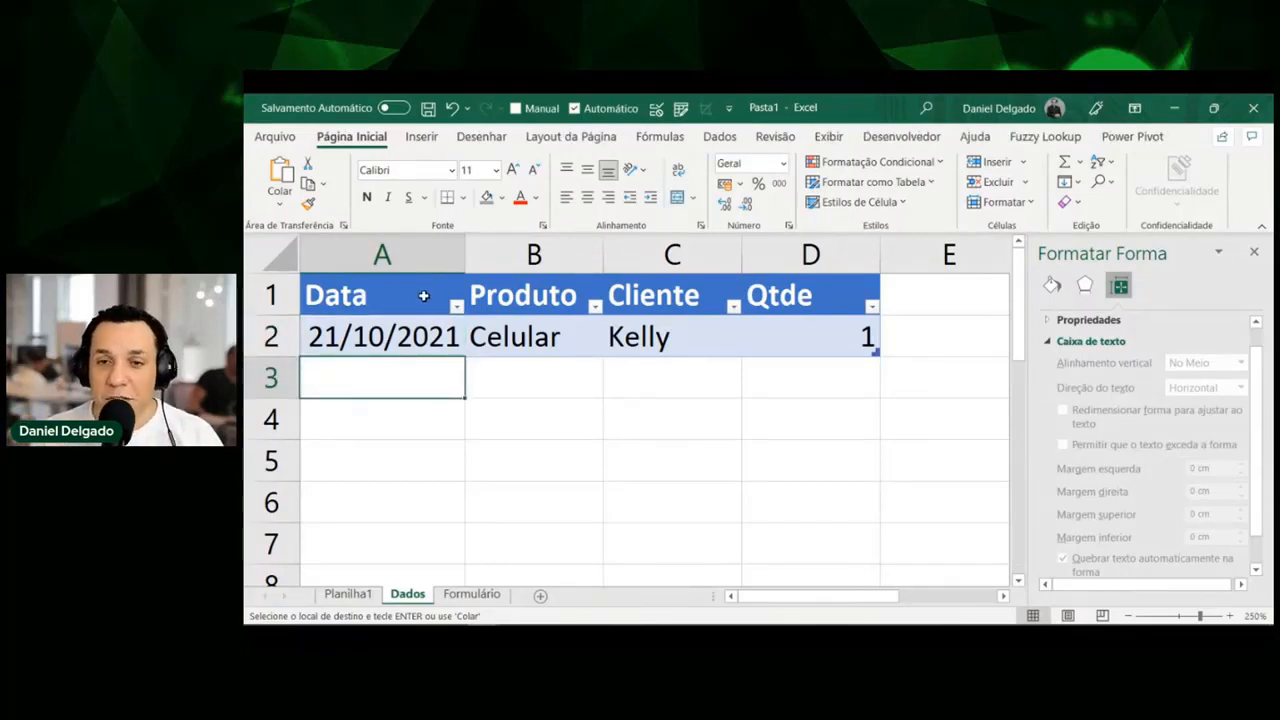
Paste the copied form entries into A3 of the Dados sheet as values only, transposed into a row.
right_click(400, 394)
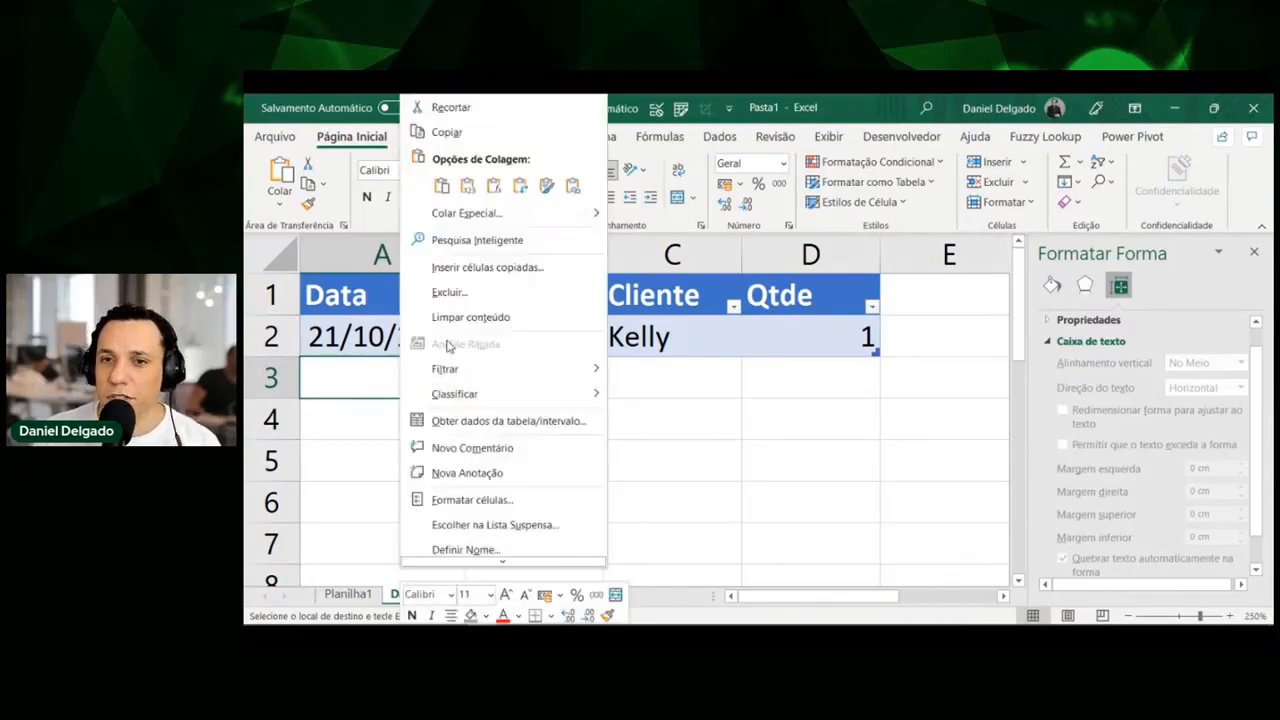
click(490, 220)
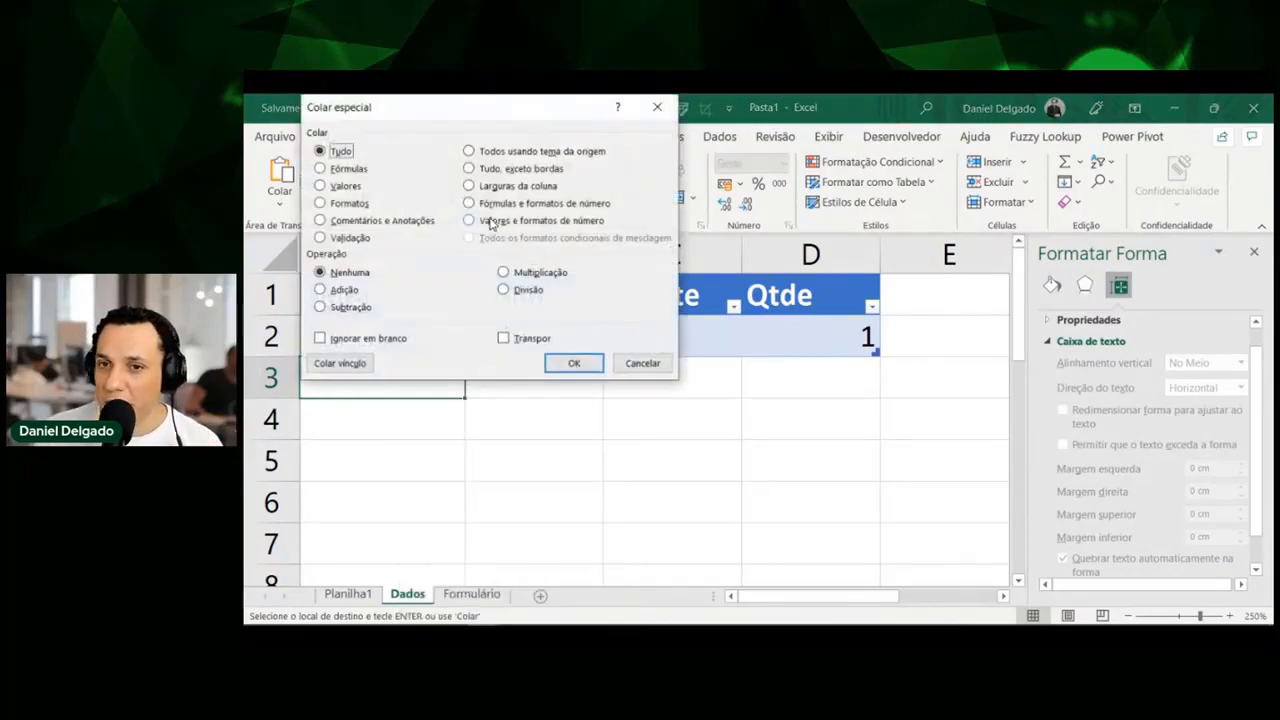
click(527, 340)
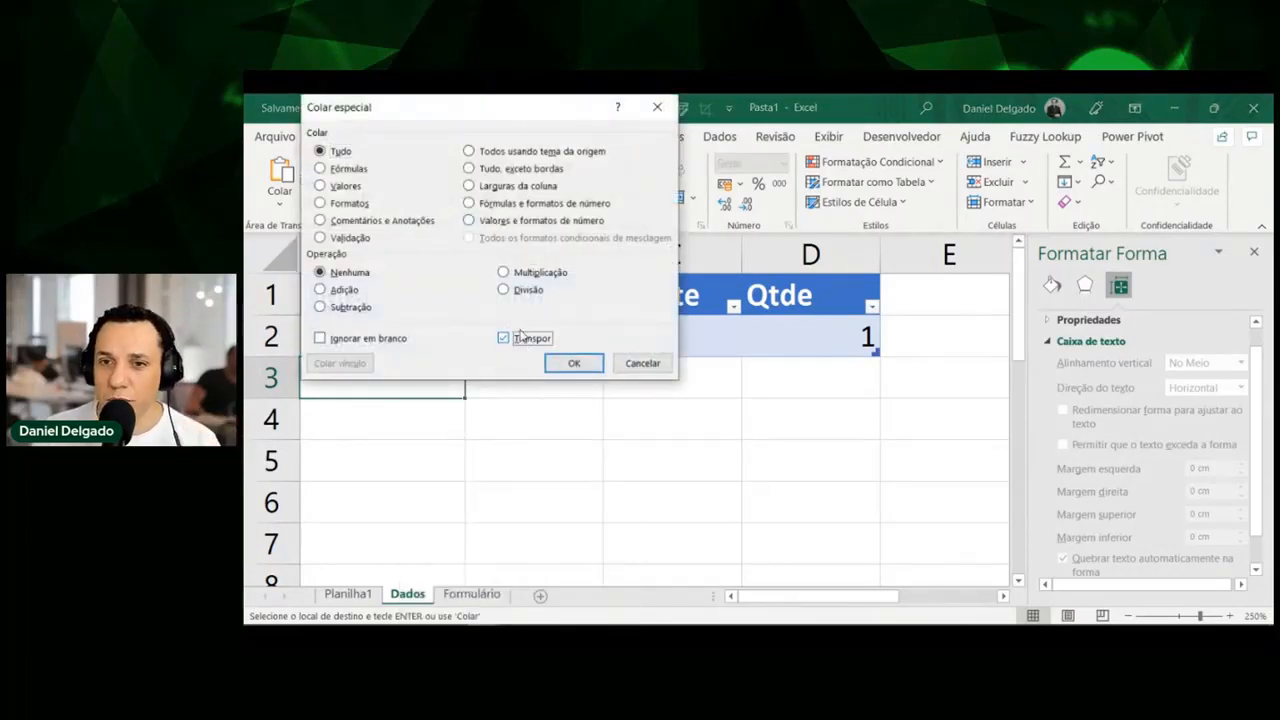
click(350, 187)
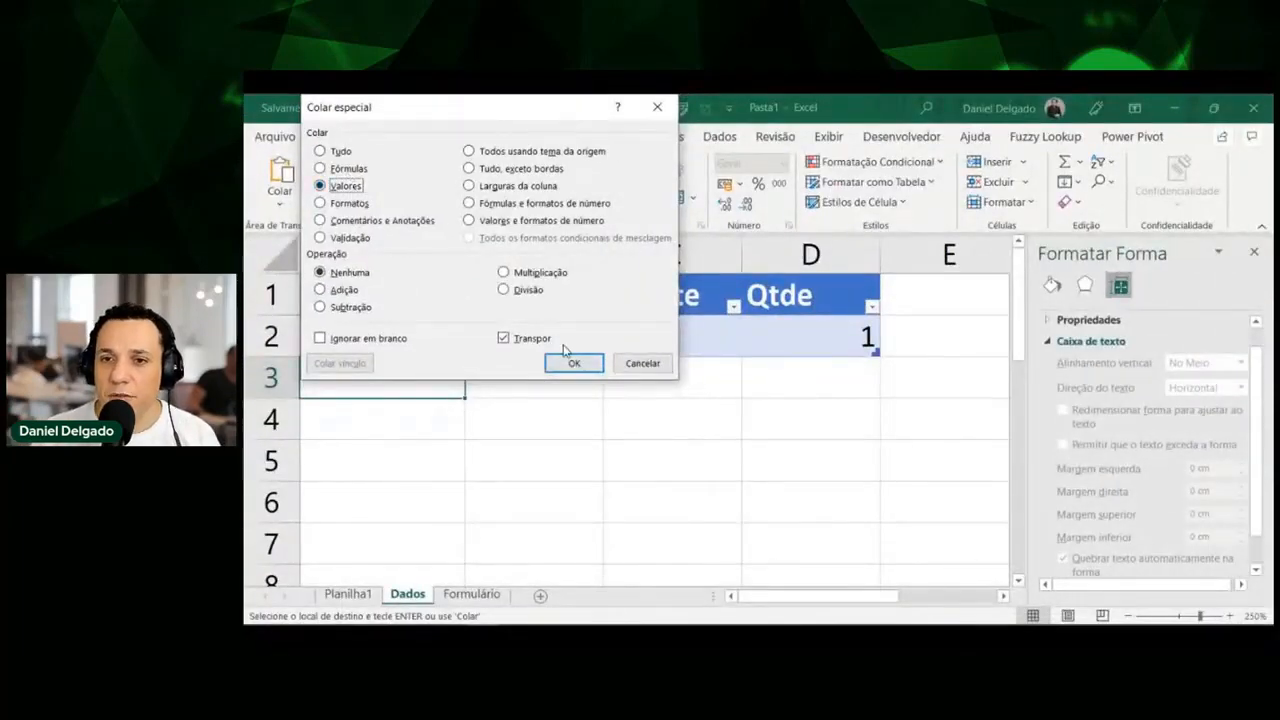
click(570, 362)
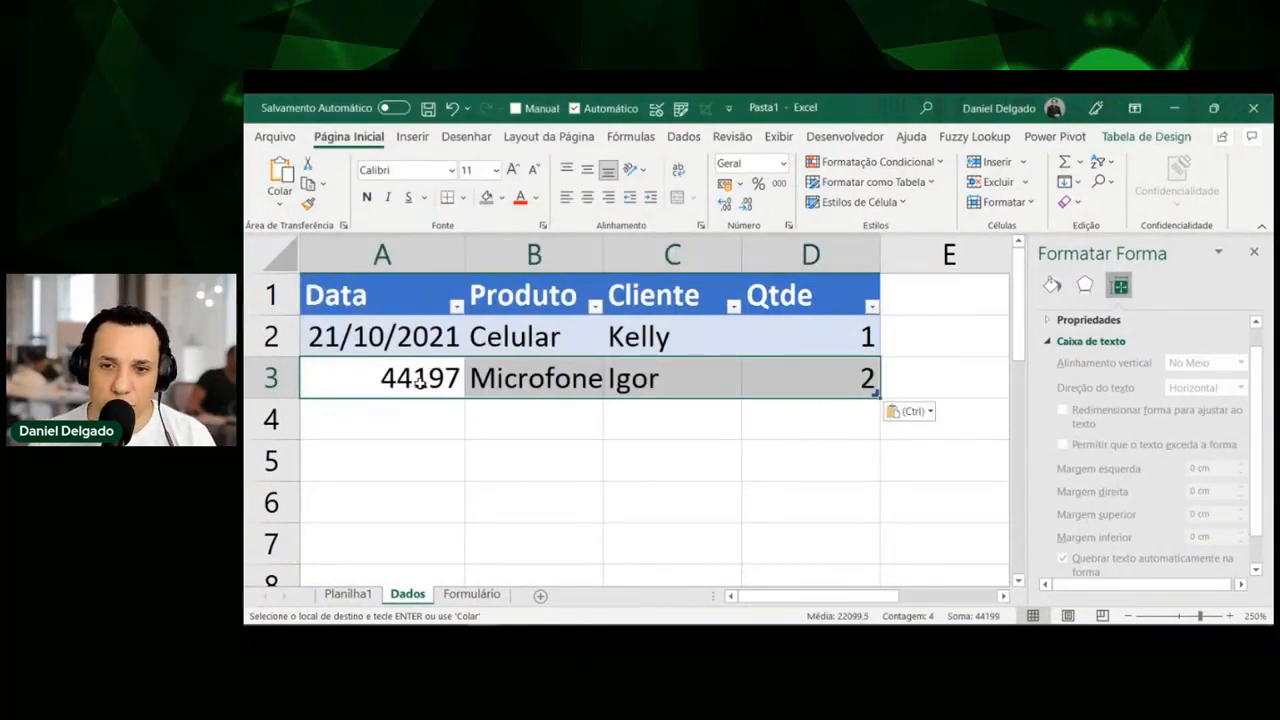
Clear the form entries in D2:D5 on the Formulário sheet and select the Data field, D2.
click(480, 594)
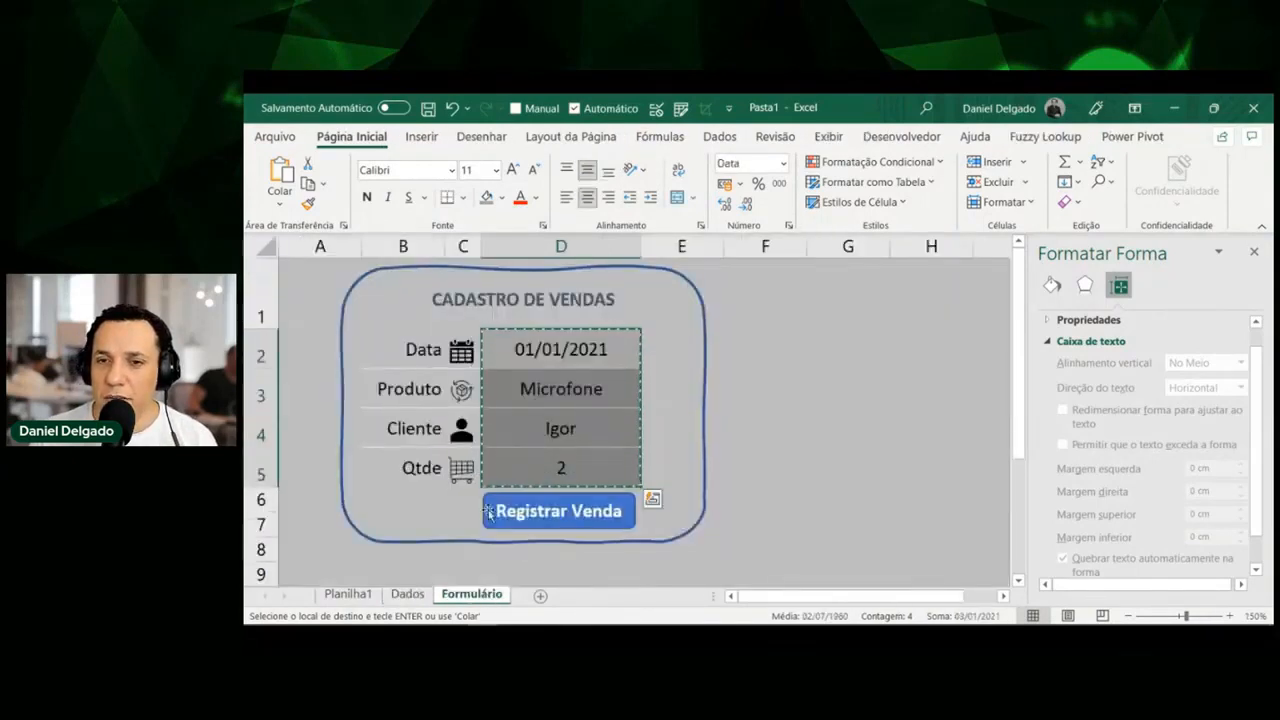
drag(560, 352, 559, 457)
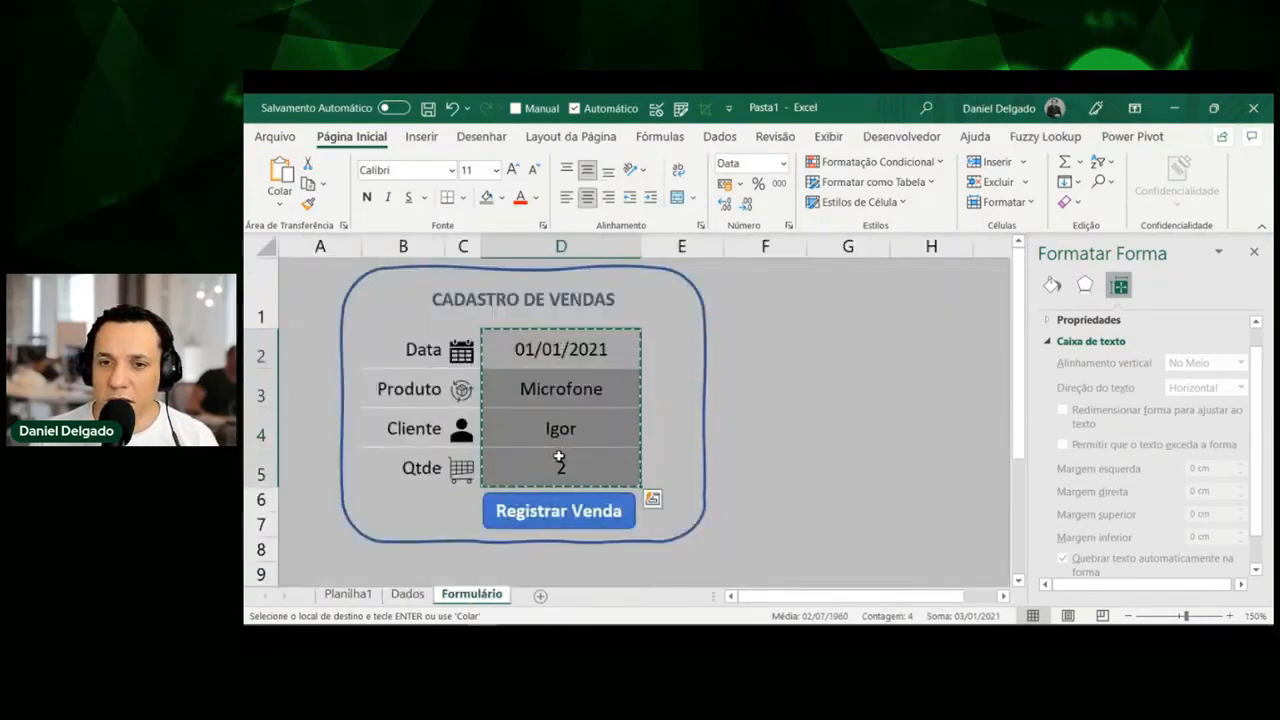
key(Delete)
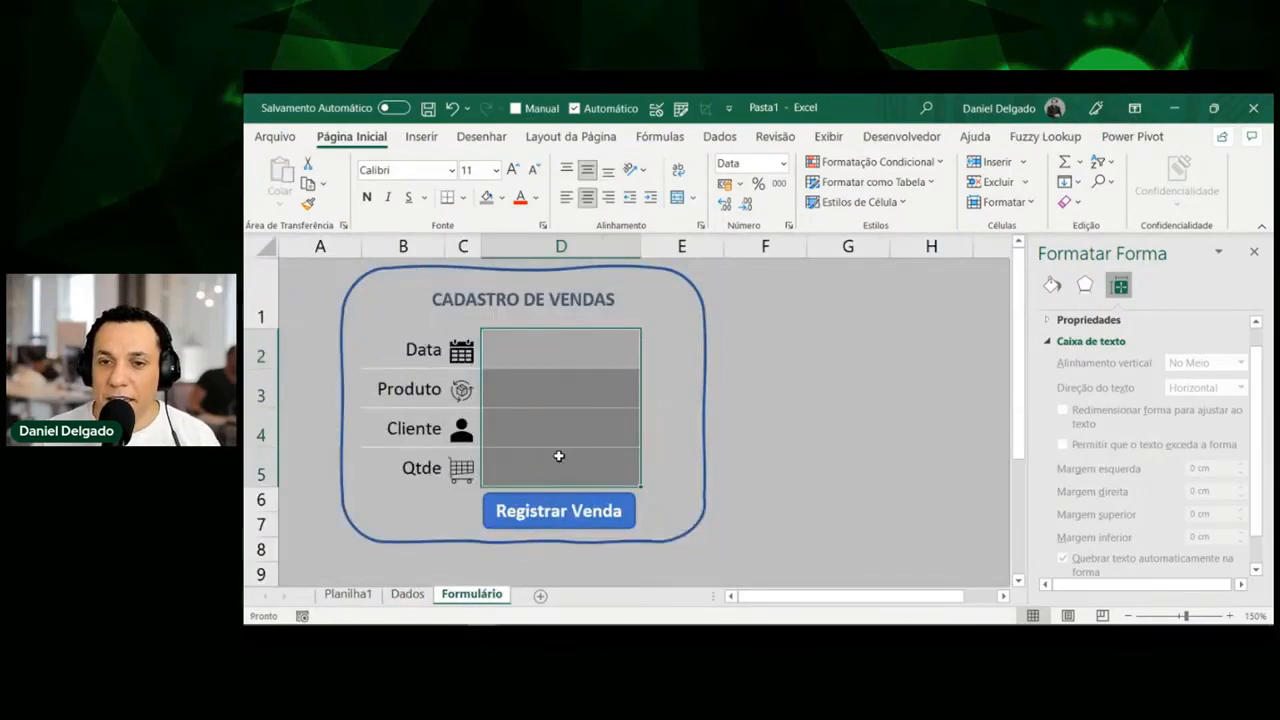
click(560, 360)
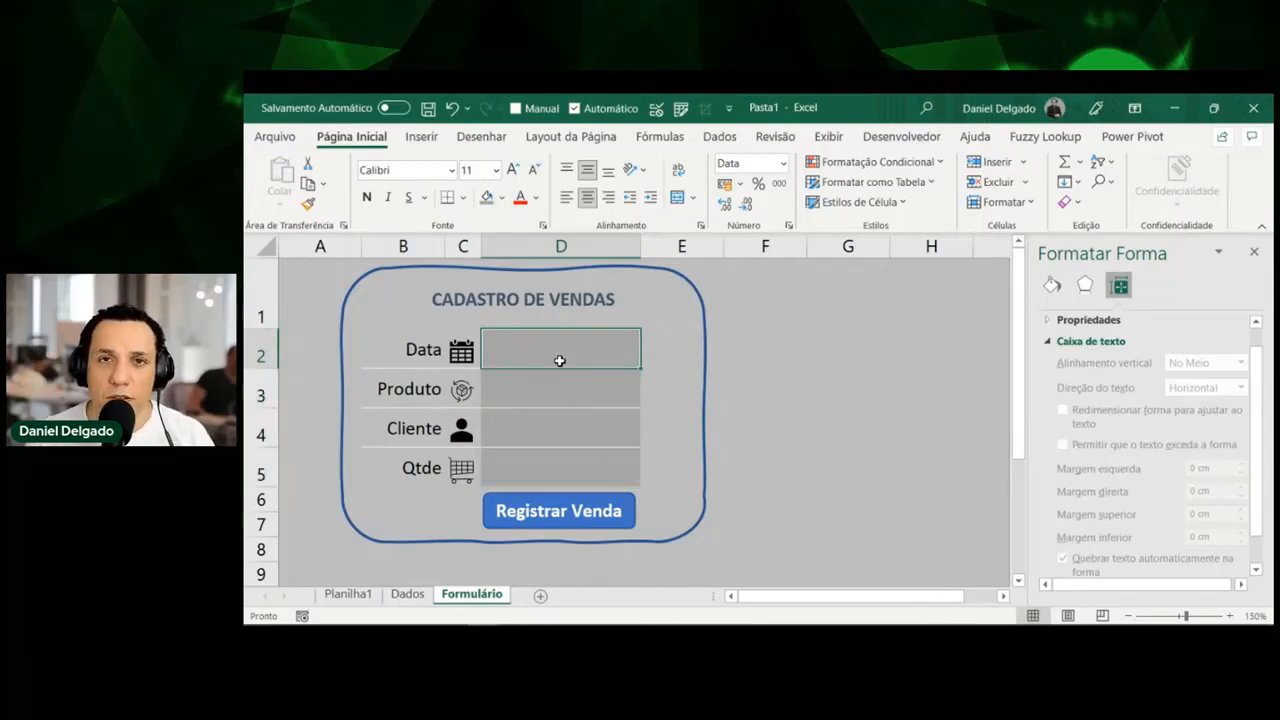
Undo the clearing of the form entries and delete the pasted row 3 from the table on the Dados sheet.
key(ctrl+z)
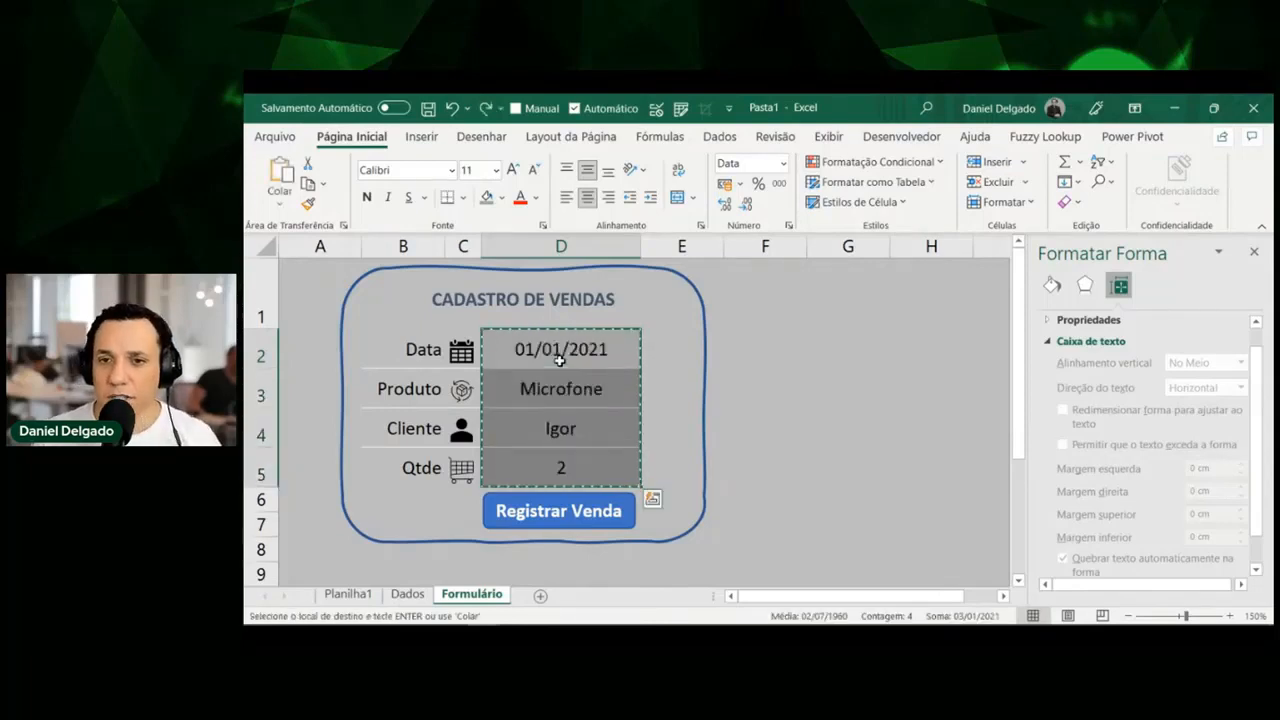
key(Up)
key(Down)
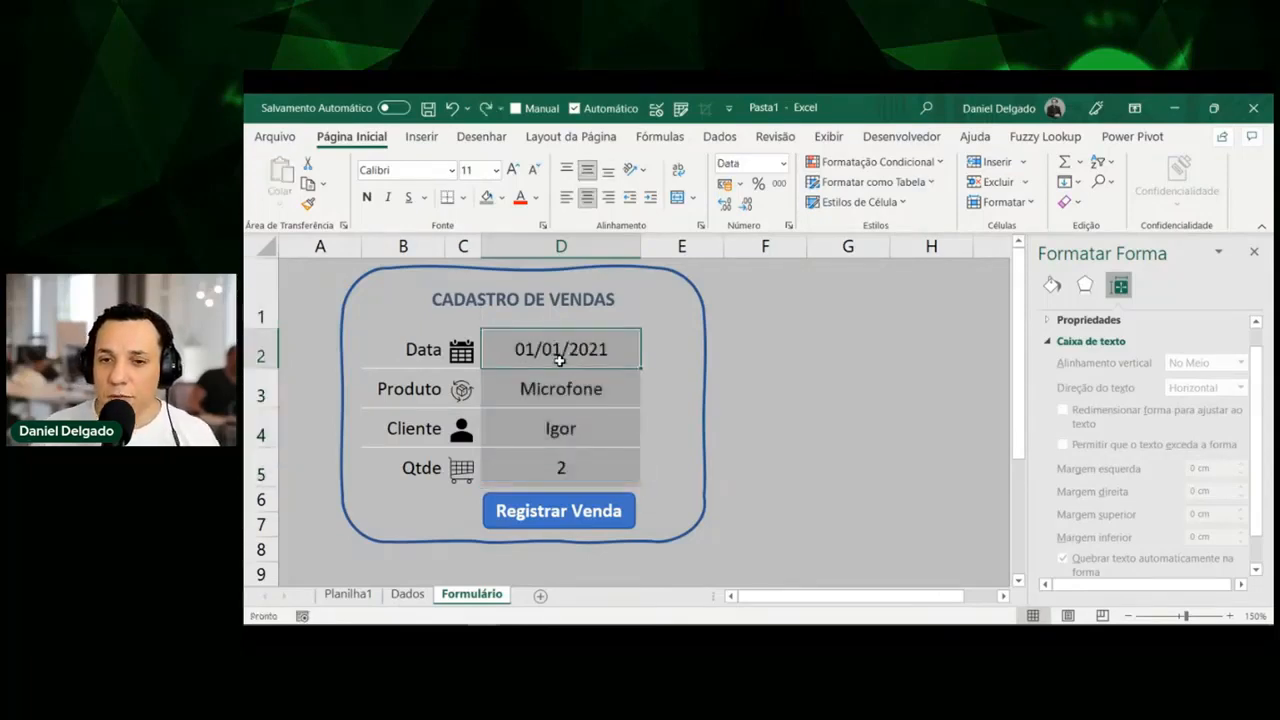
key(ctrl+Page_Up)
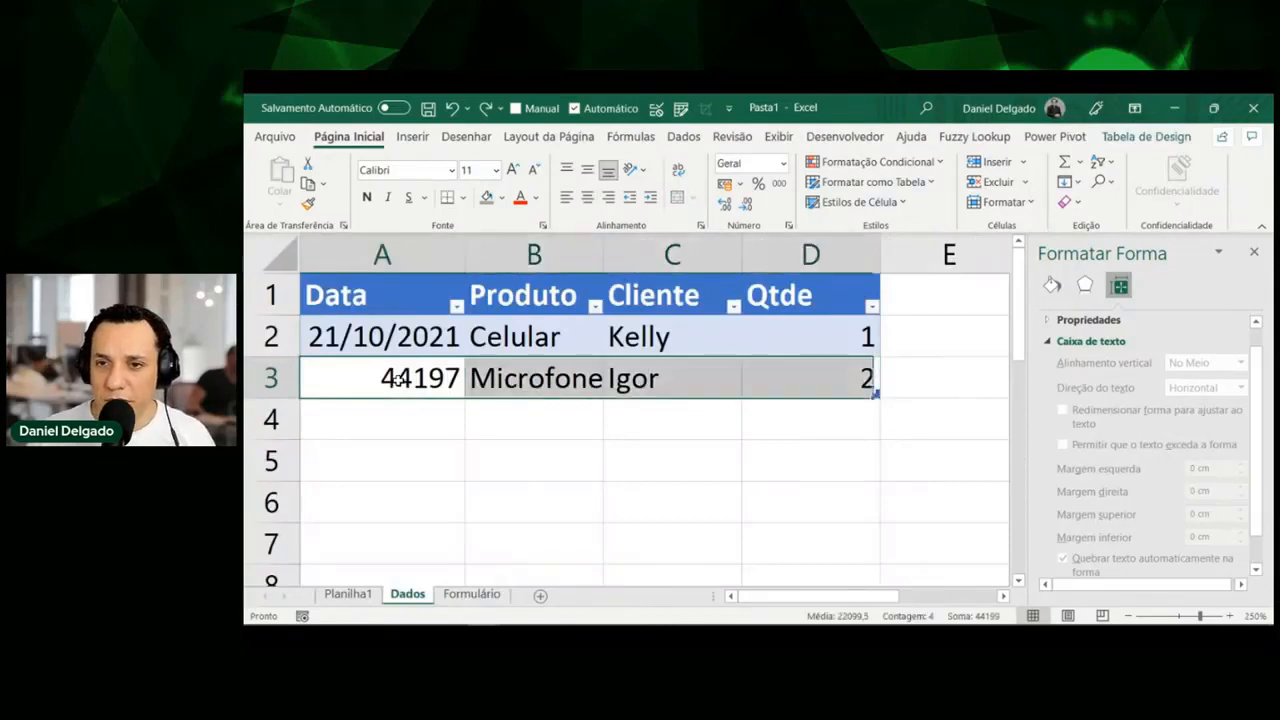
key(ctrl+minus)
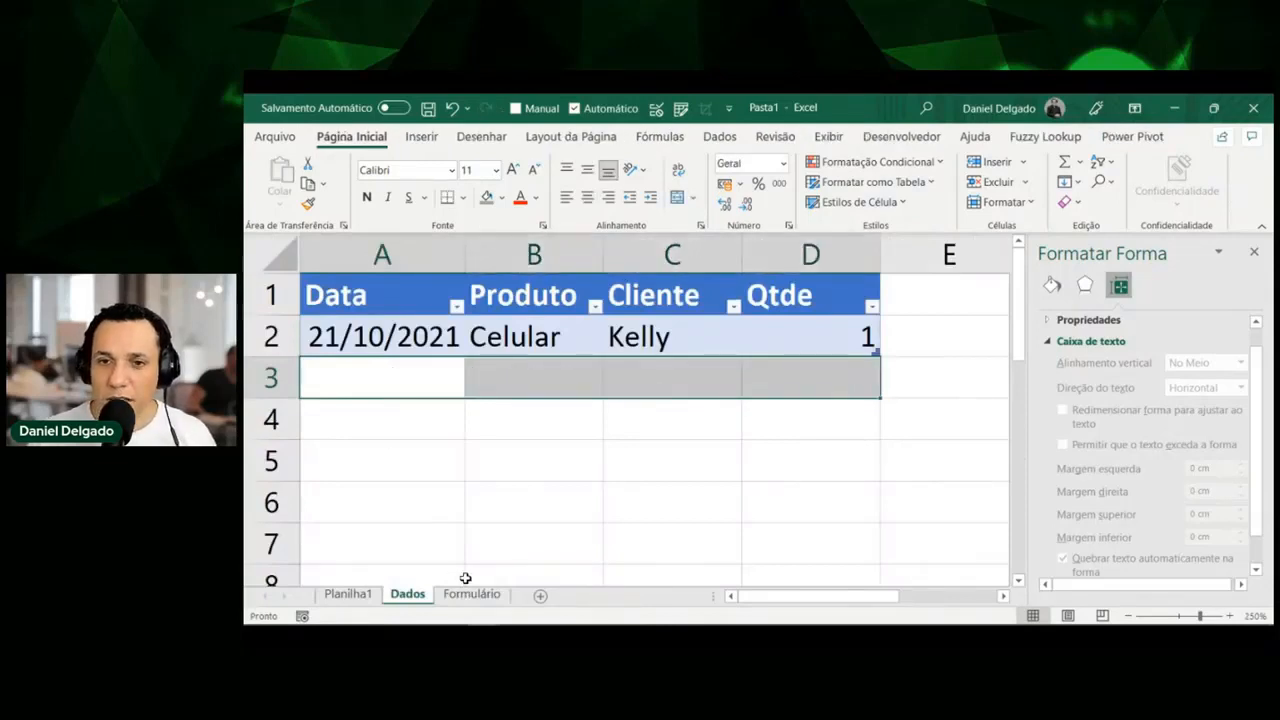
From the Formulário sheet, start recording a macro named RegistarVenda, stored in this workbook.
click(474, 595)
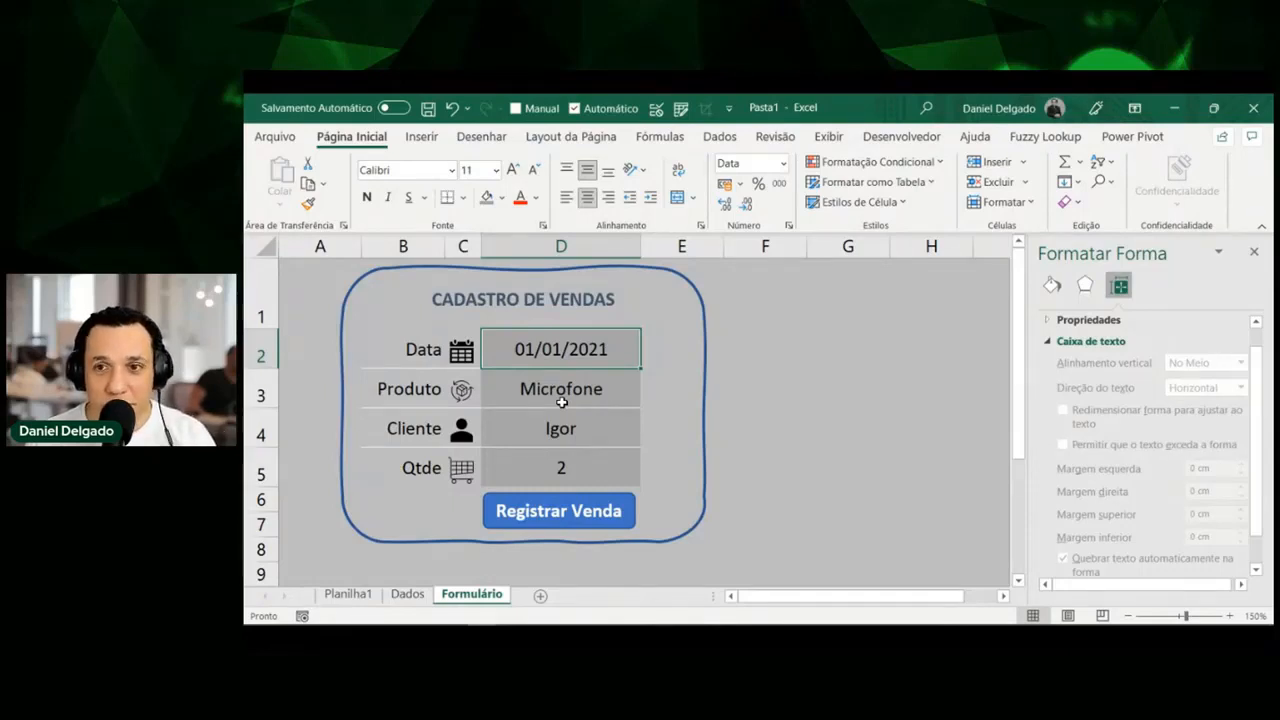
click(718, 142)
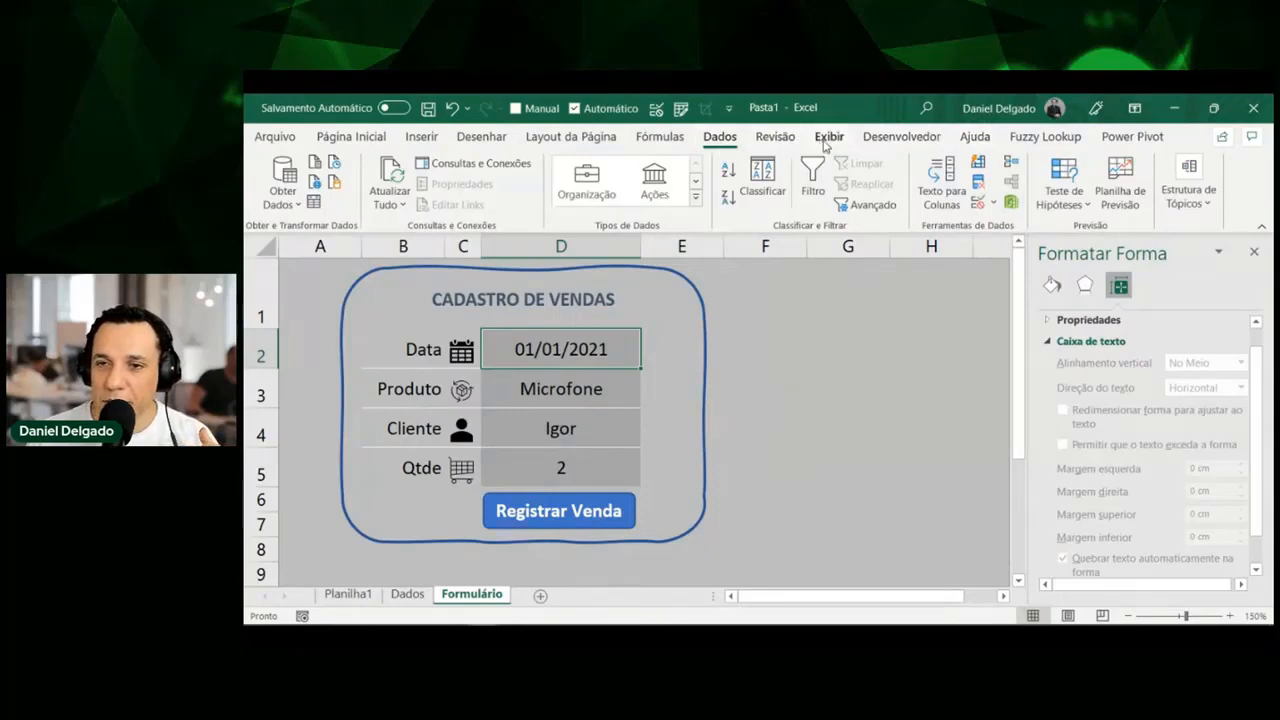
click(826, 141)
click(1104, 205)
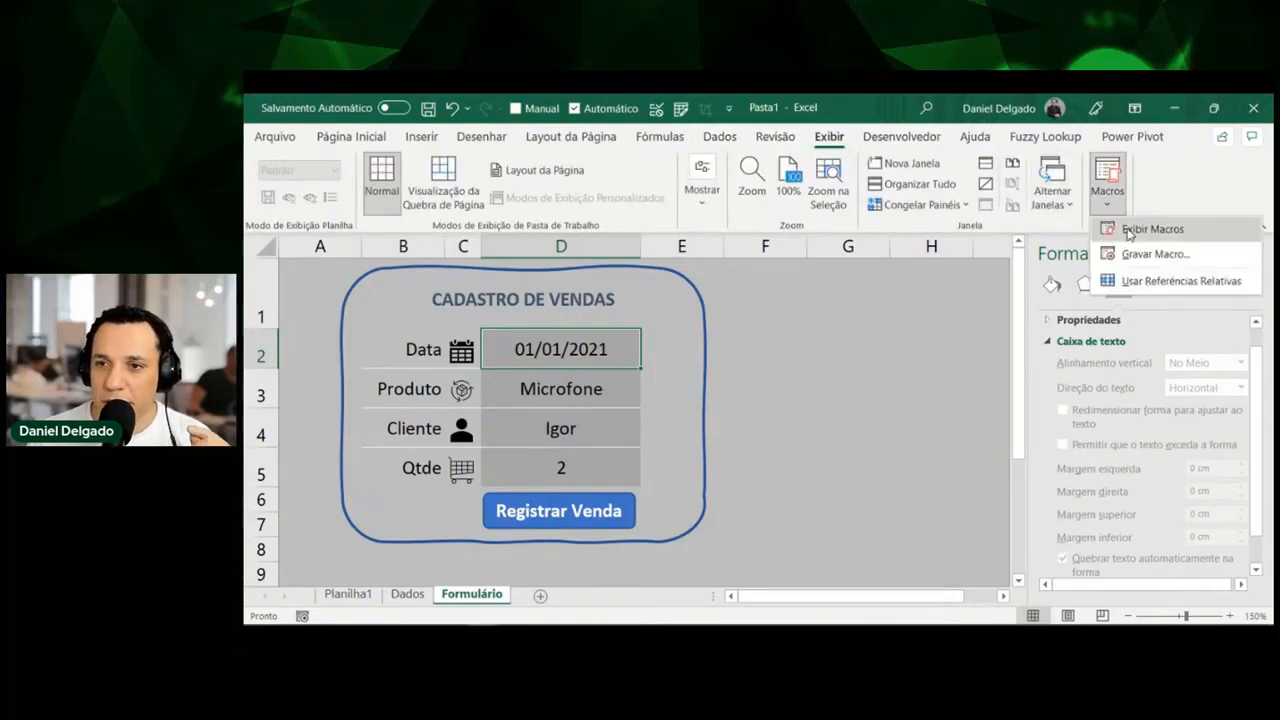
click(1155, 255)
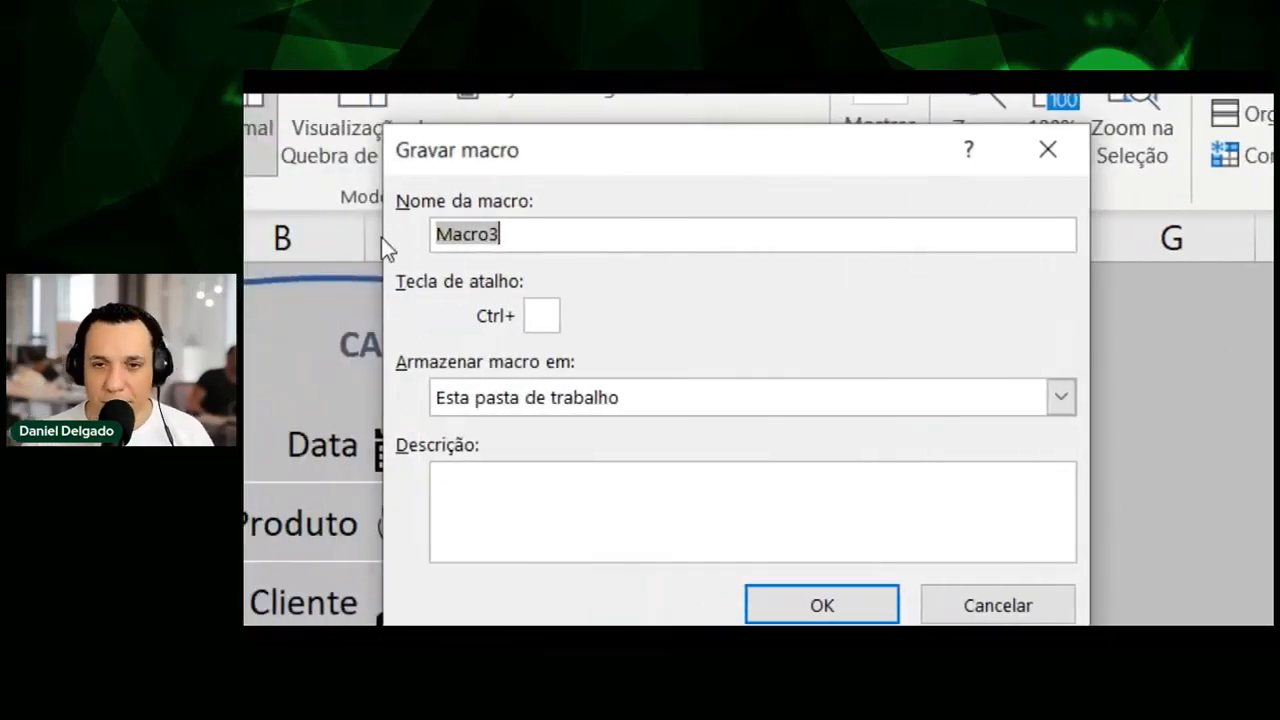
text(RegistarVenda)
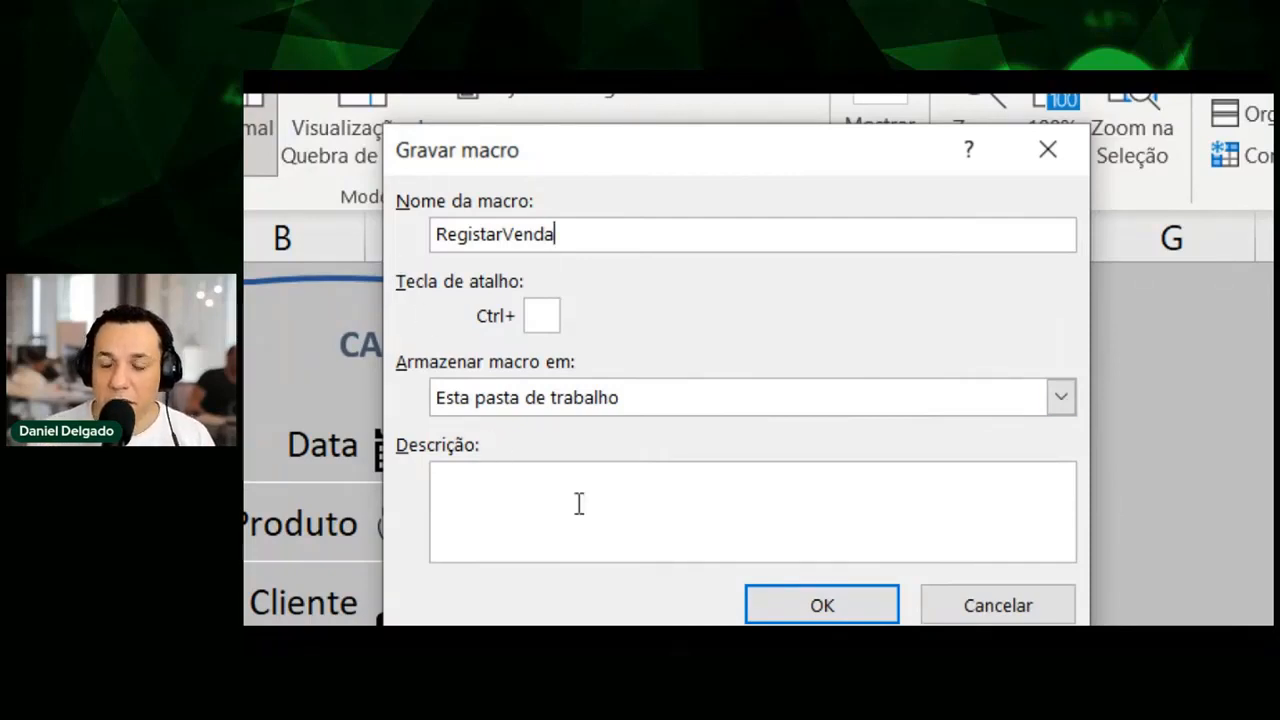
click(806, 592)
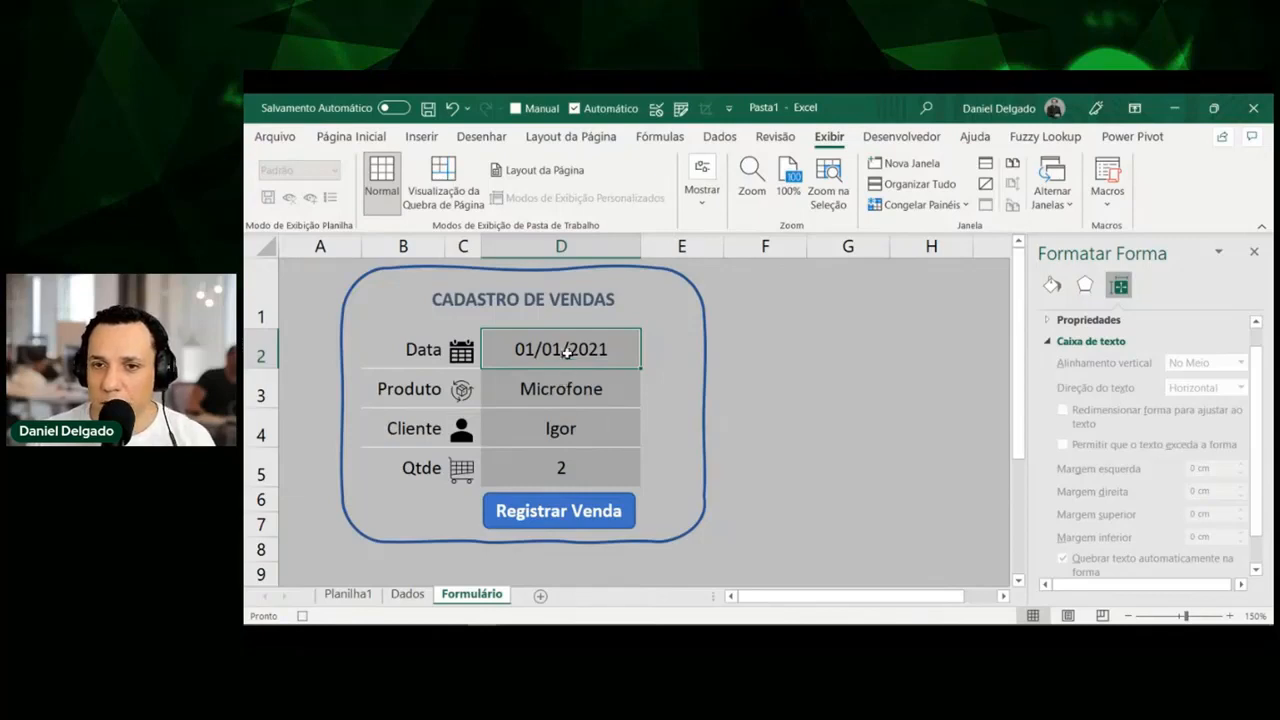
Copy the form entries in D2:D5 and, on the Dados sheet, go from A1 down to the last filled cell, A2.
drag(566, 352, 574, 455)
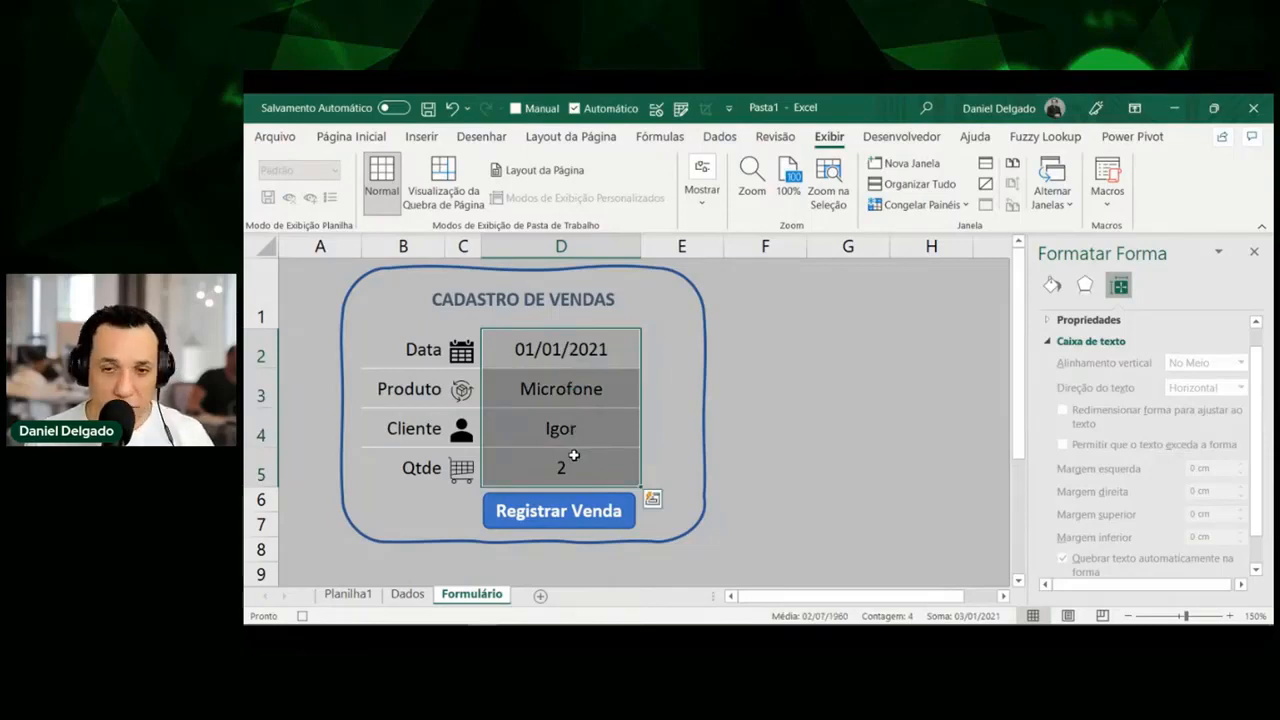
key(ctrl+c)
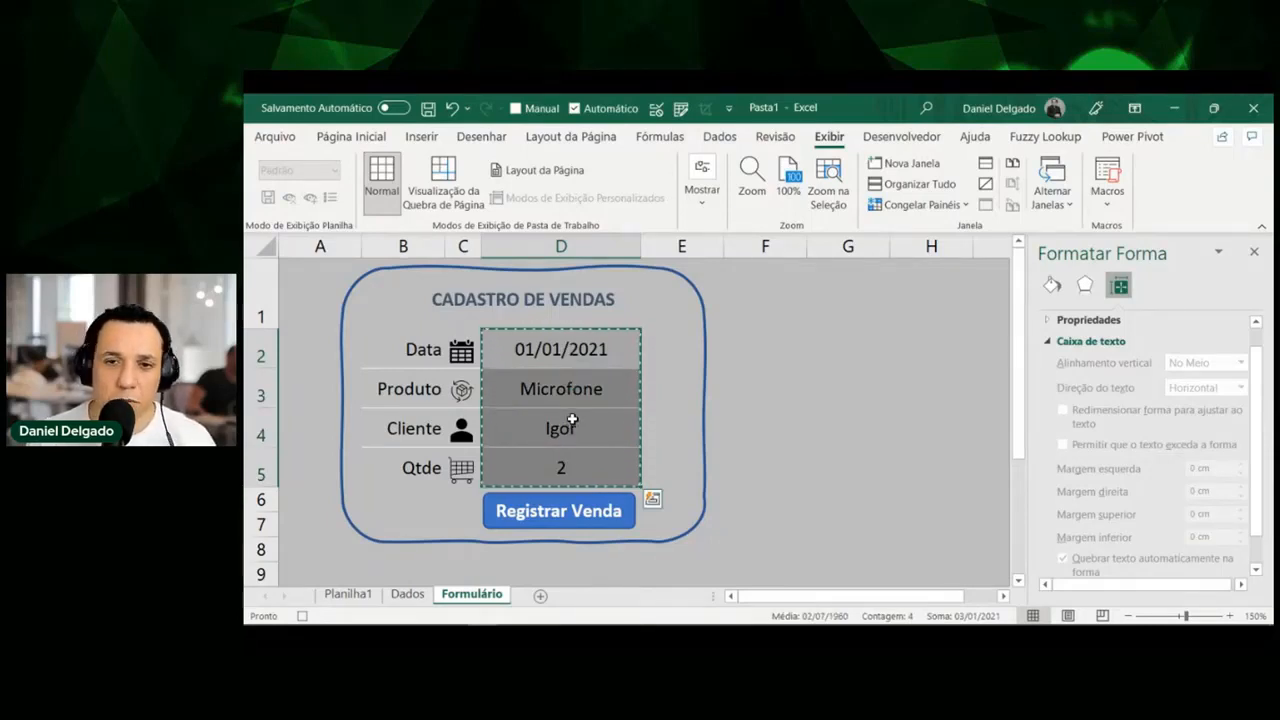
click(407, 594)
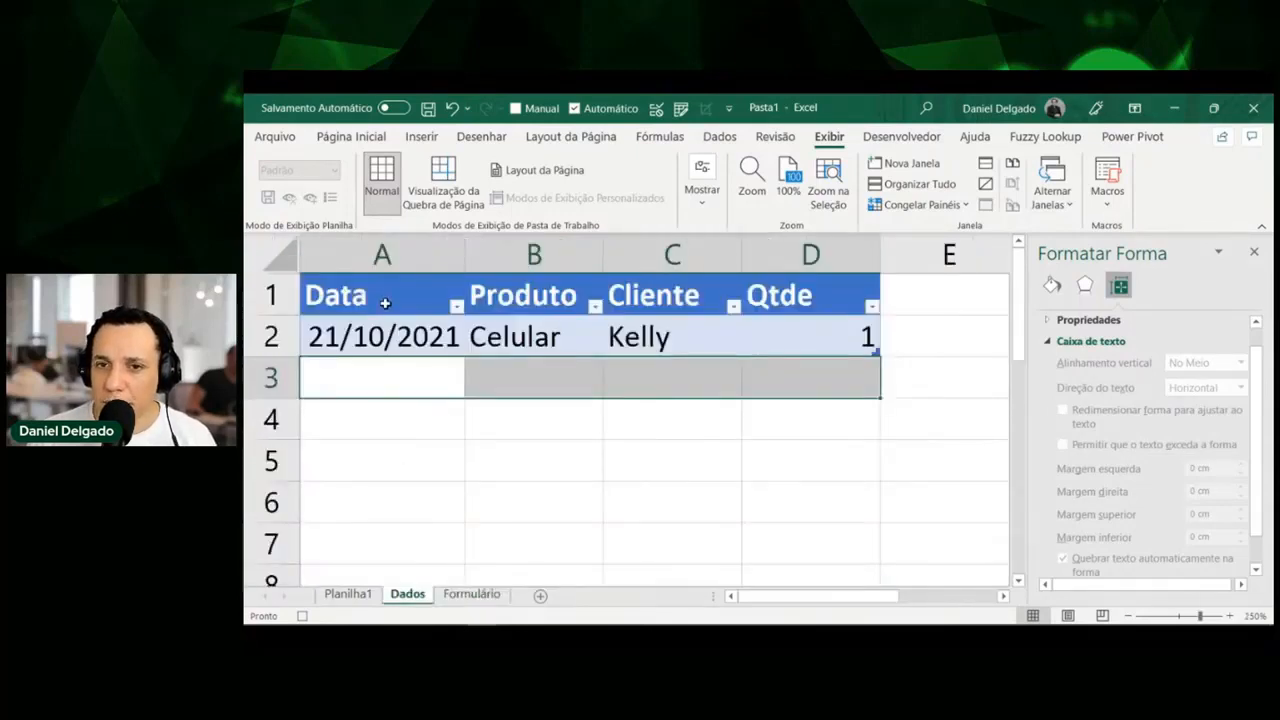
click(385, 297)
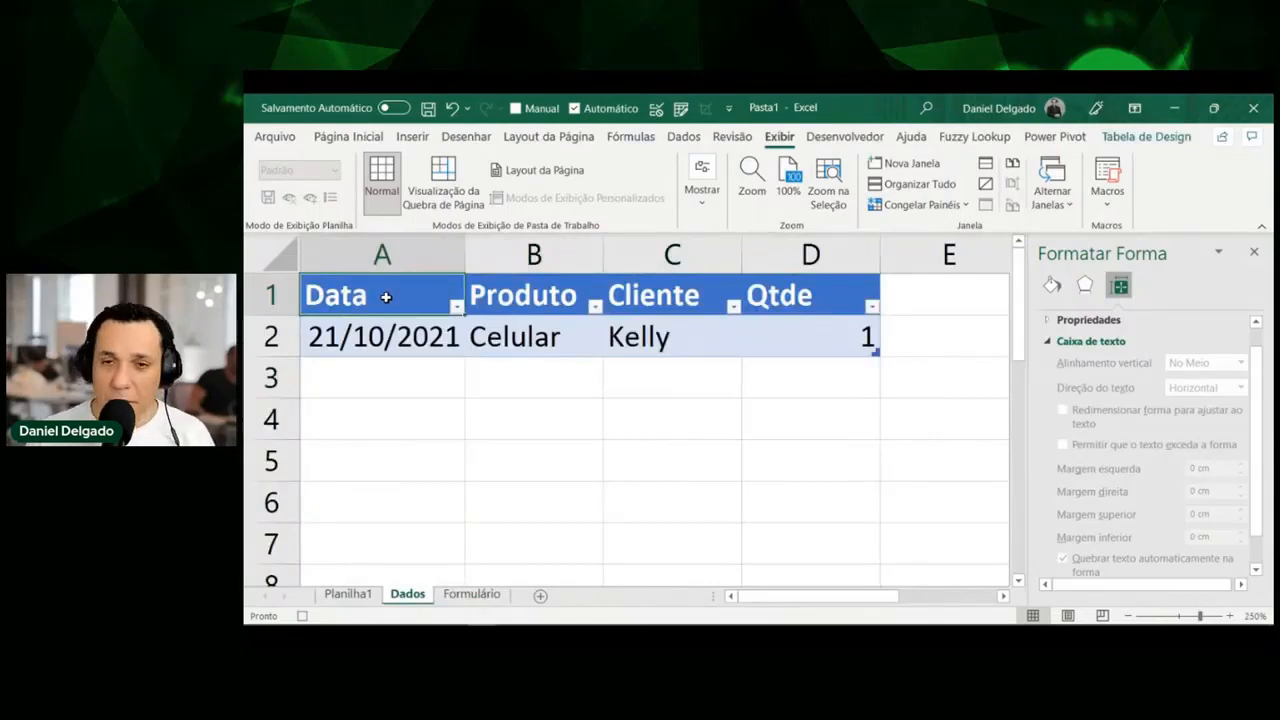
key(Down)
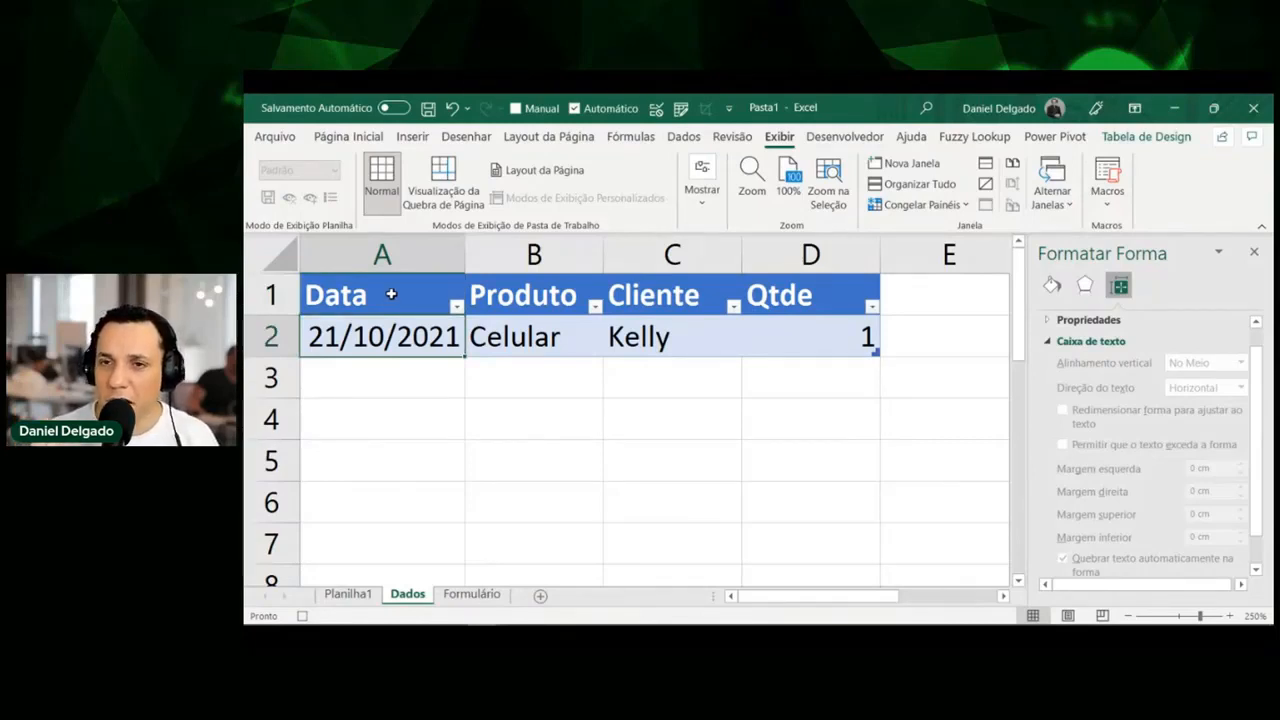
Turn on relative references to record the move one row down to A3, and turn them off again.
click(828, 140)
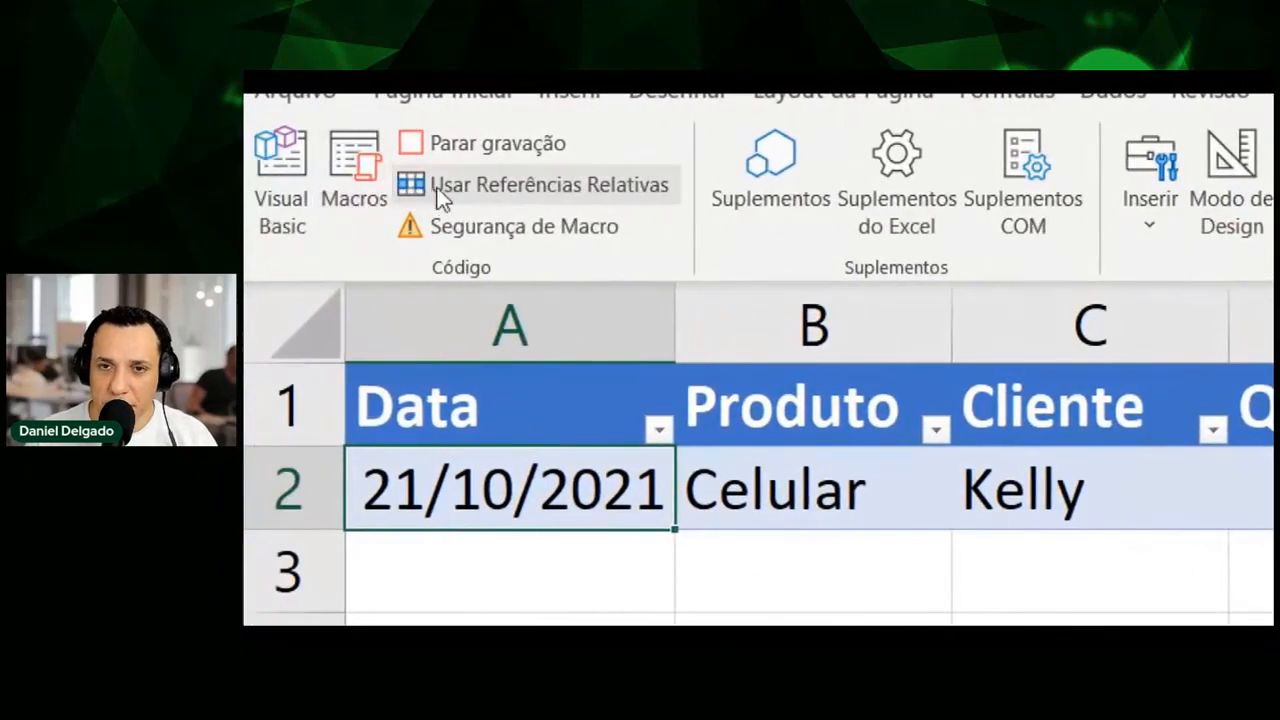
click(518, 192)
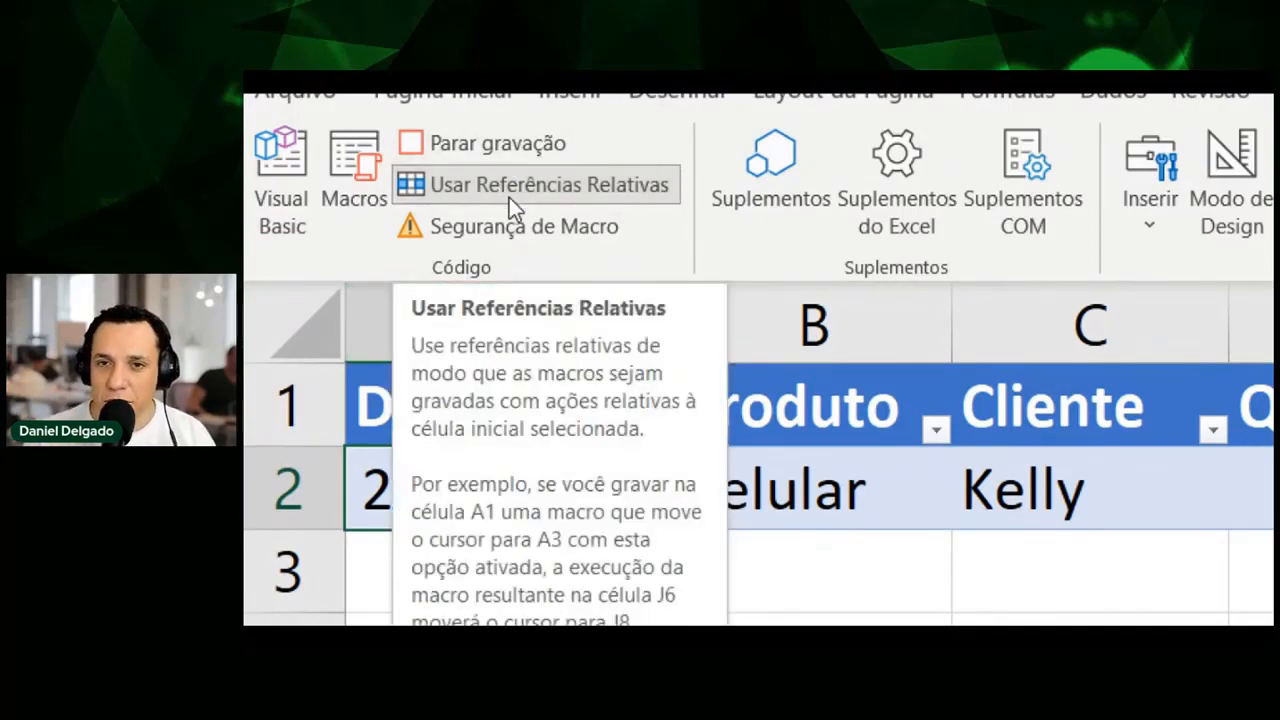
click(509, 197)
key(Down)
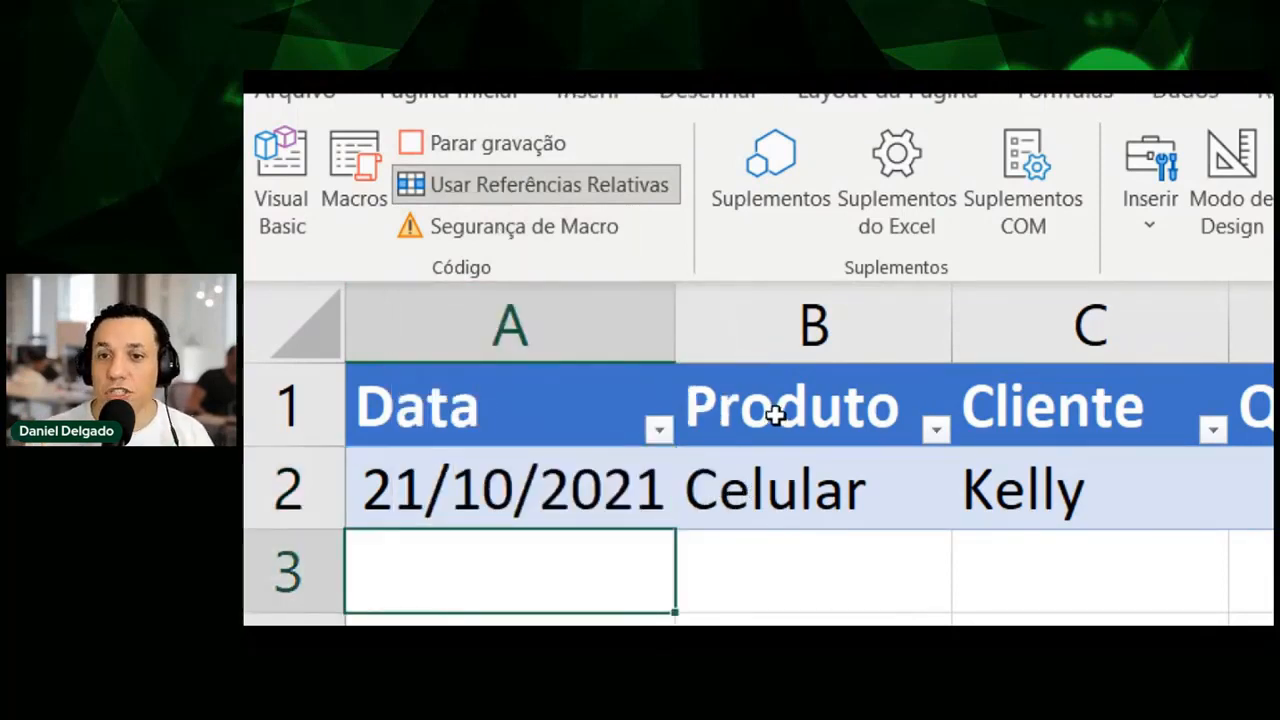
click(552, 187)
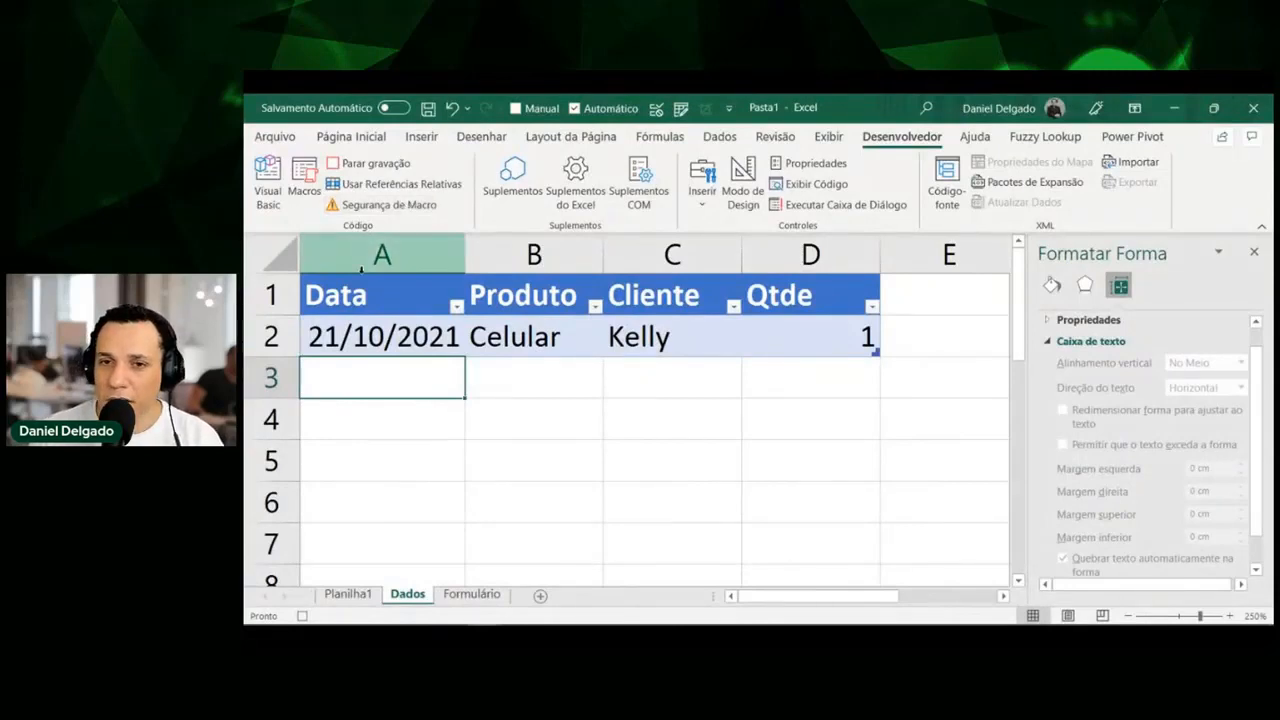
Paste the copied entries at A3 with Paste Special, using values only and transposing them into the new table row.
right_click(364, 380)
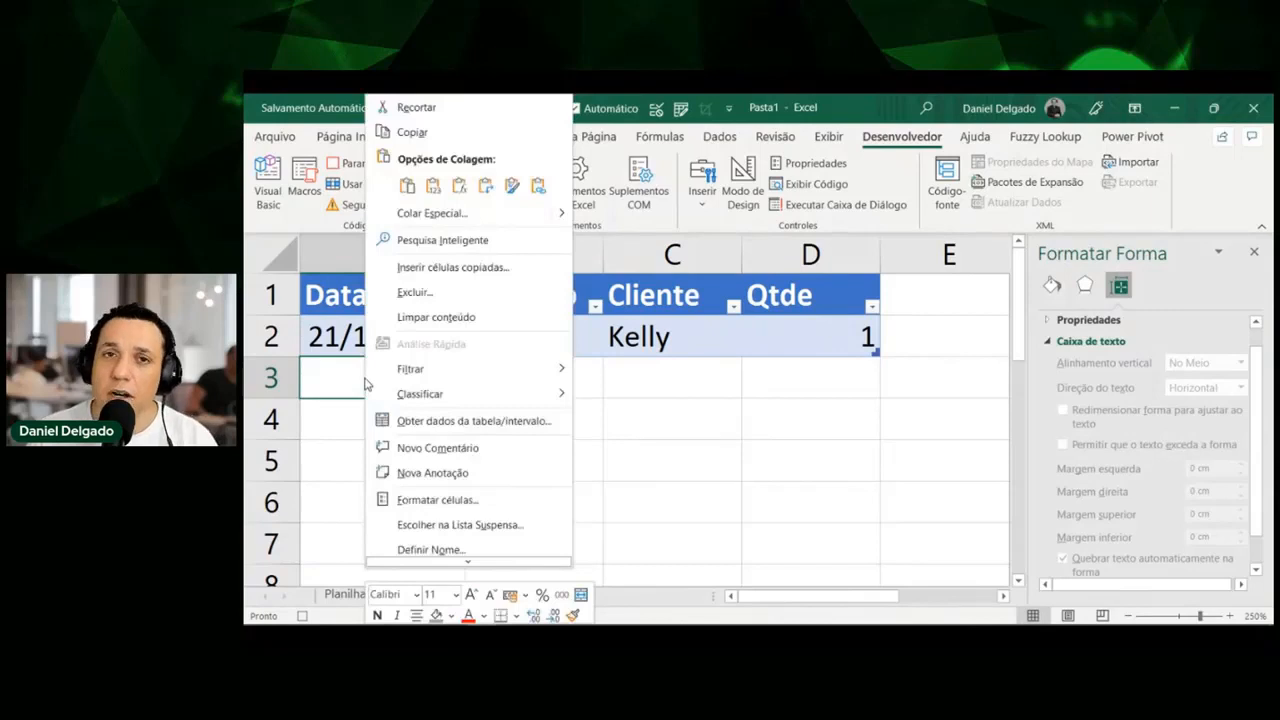
click(430, 213)
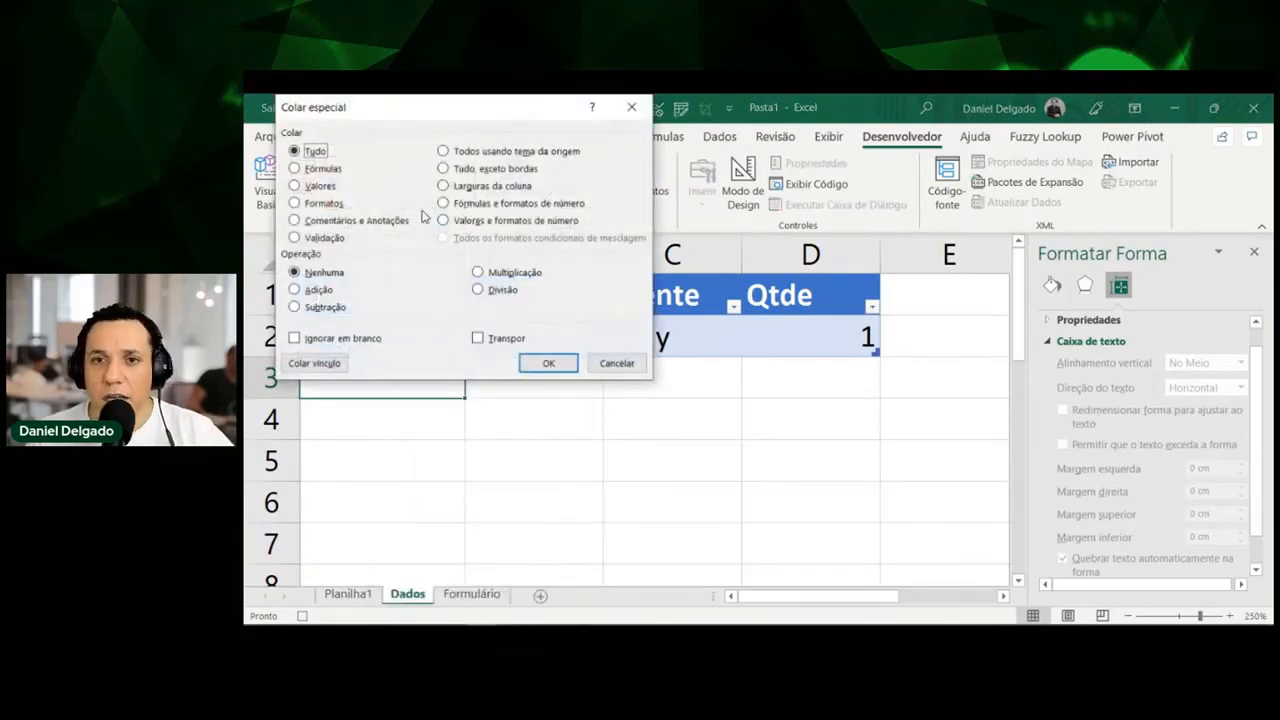
click(322, 186)
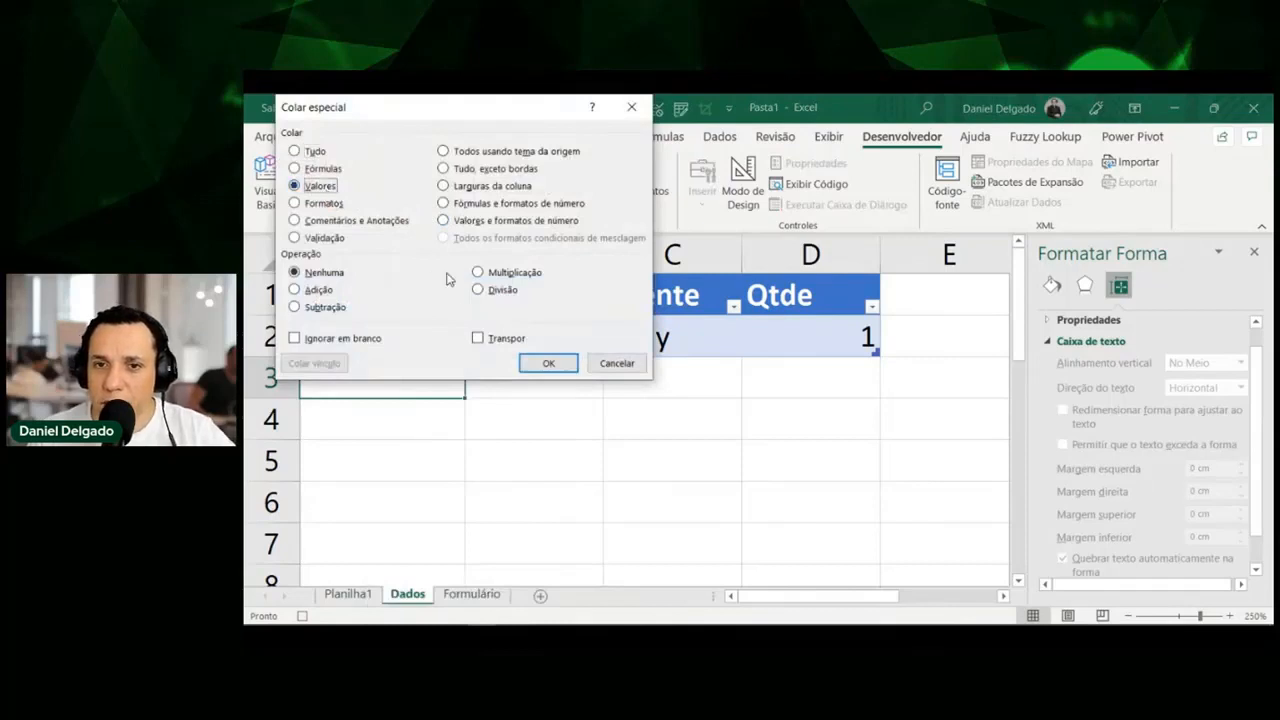
click(516, 345)
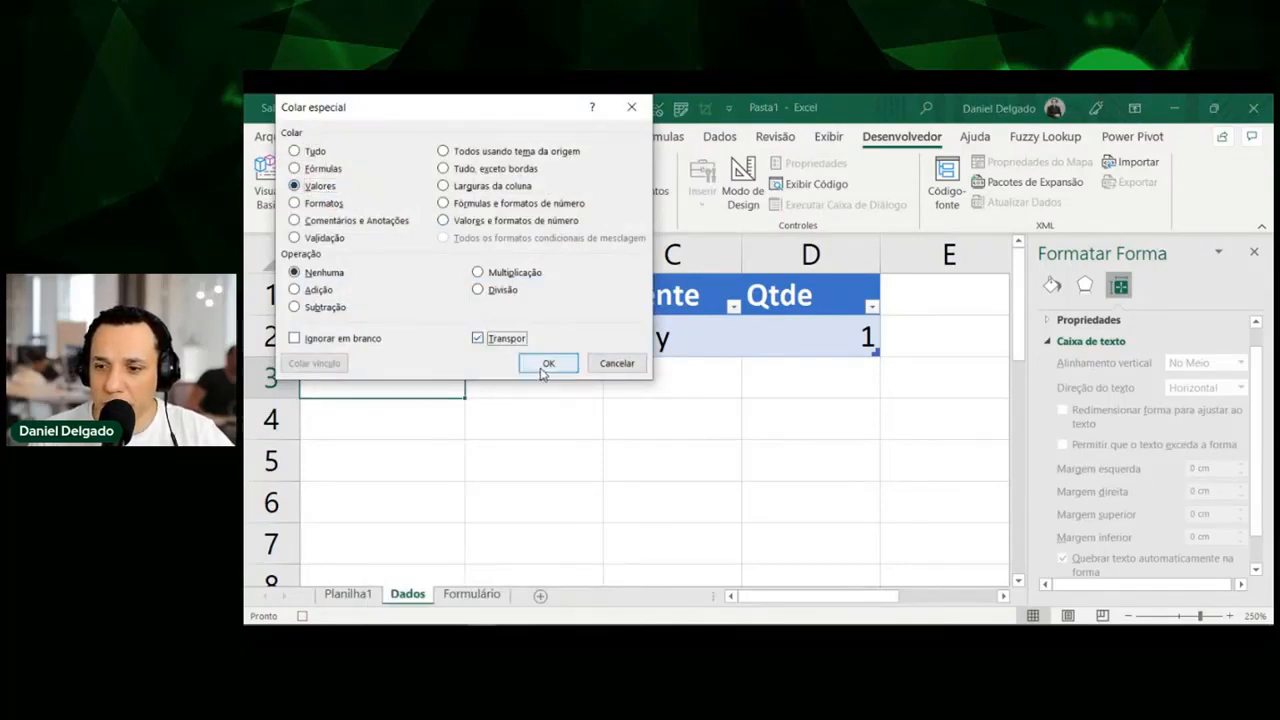
click(546, 364)
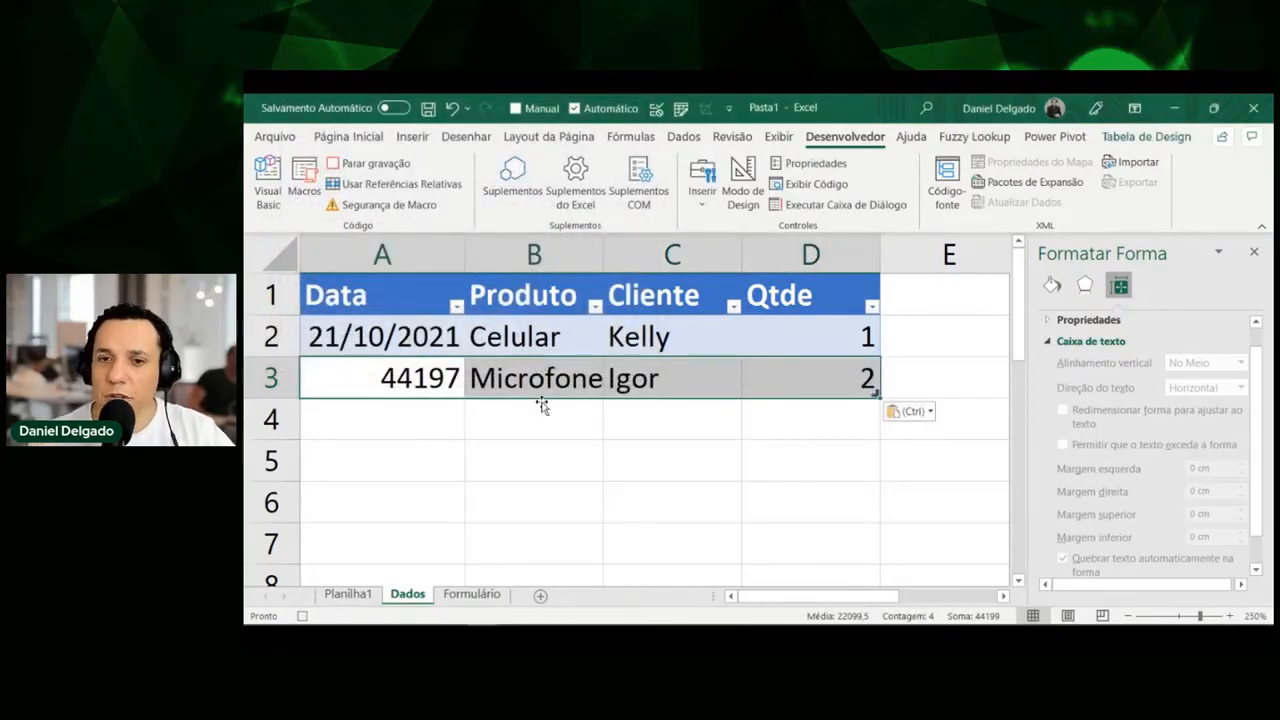
Return to the Formulário sheet and clear the copied entries from D2:D5.
click(478, 595)
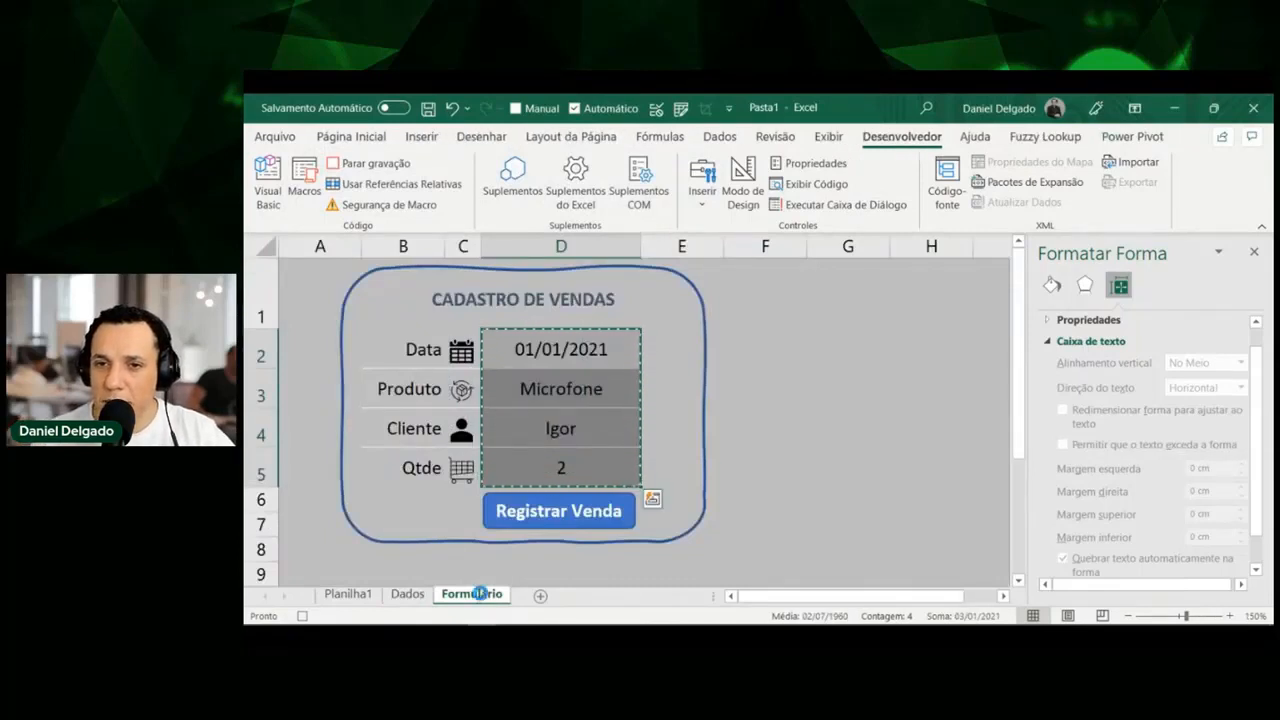
key(Delete)
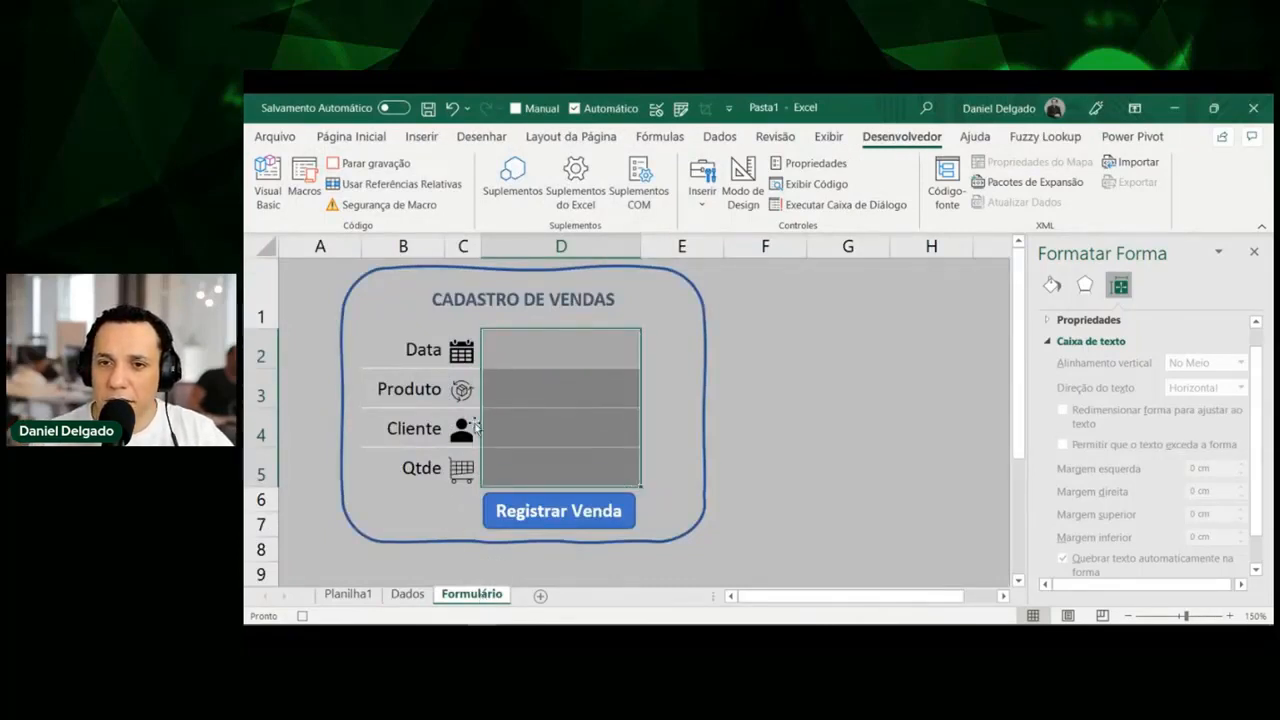
Select the Data entry cell D2 on the form and stop recording the macro.
click(545, 353)
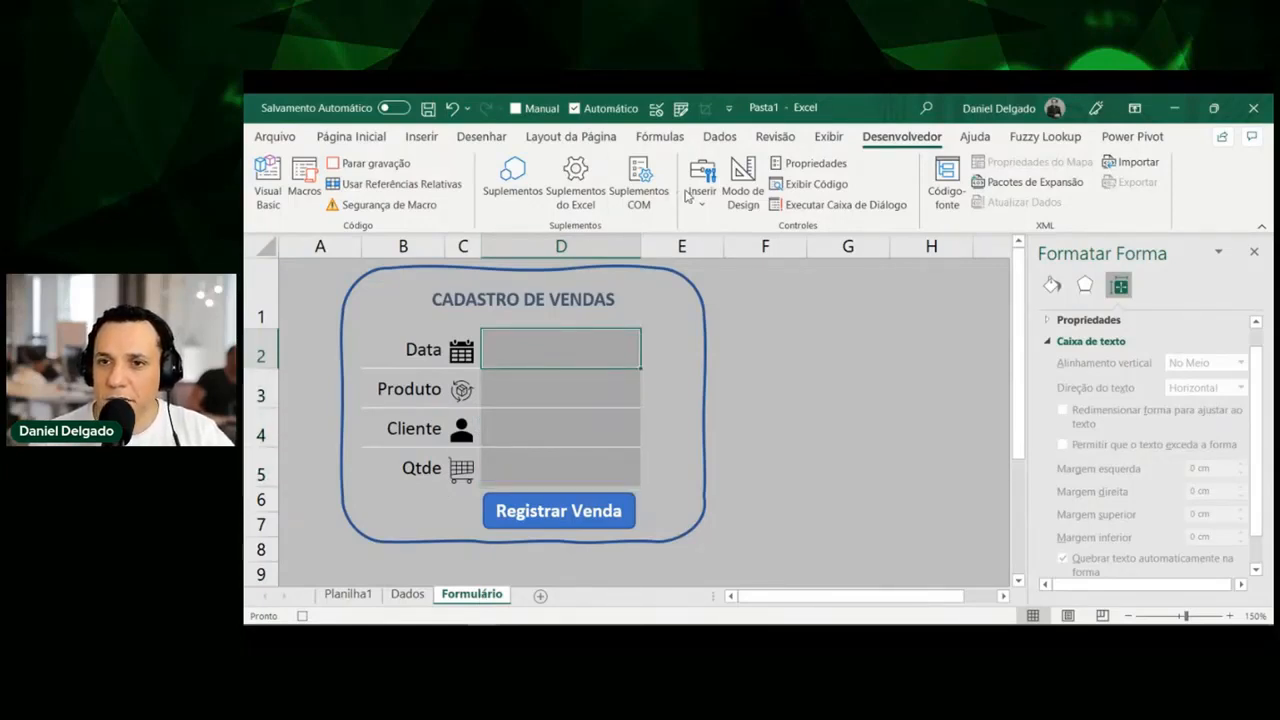
click(764, 140)
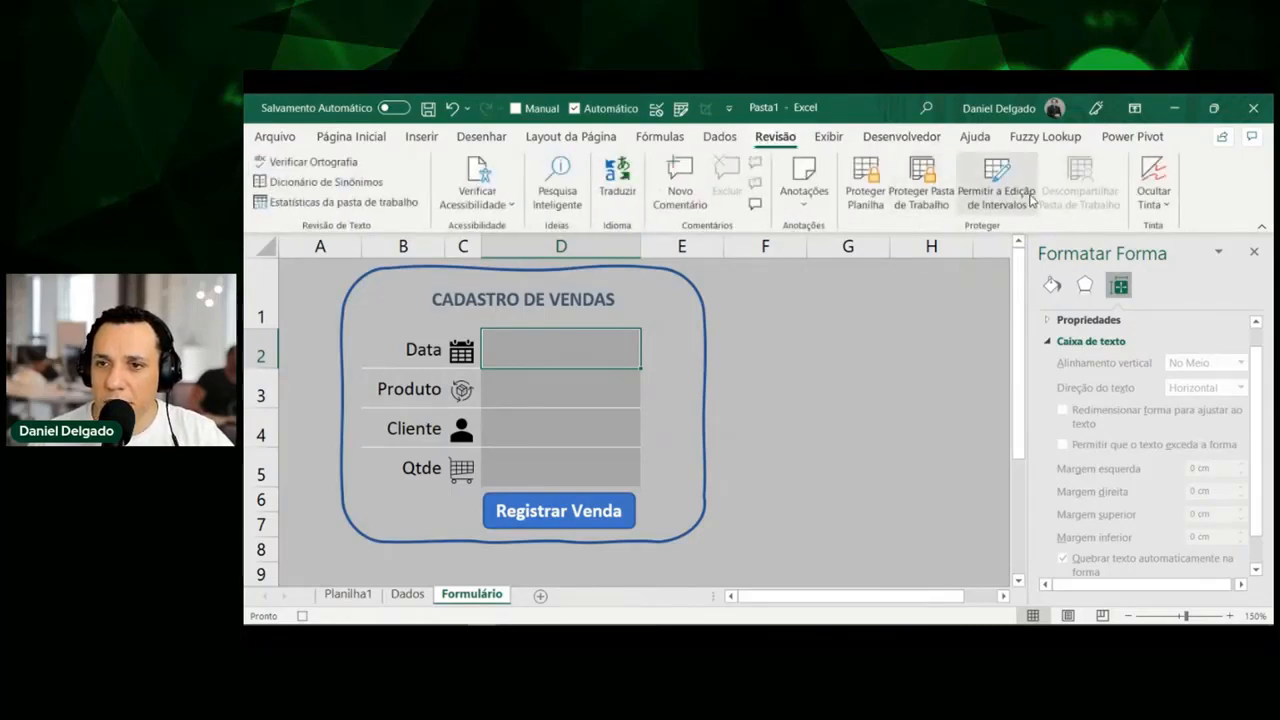
click(828, 136)
click(1106, 198)
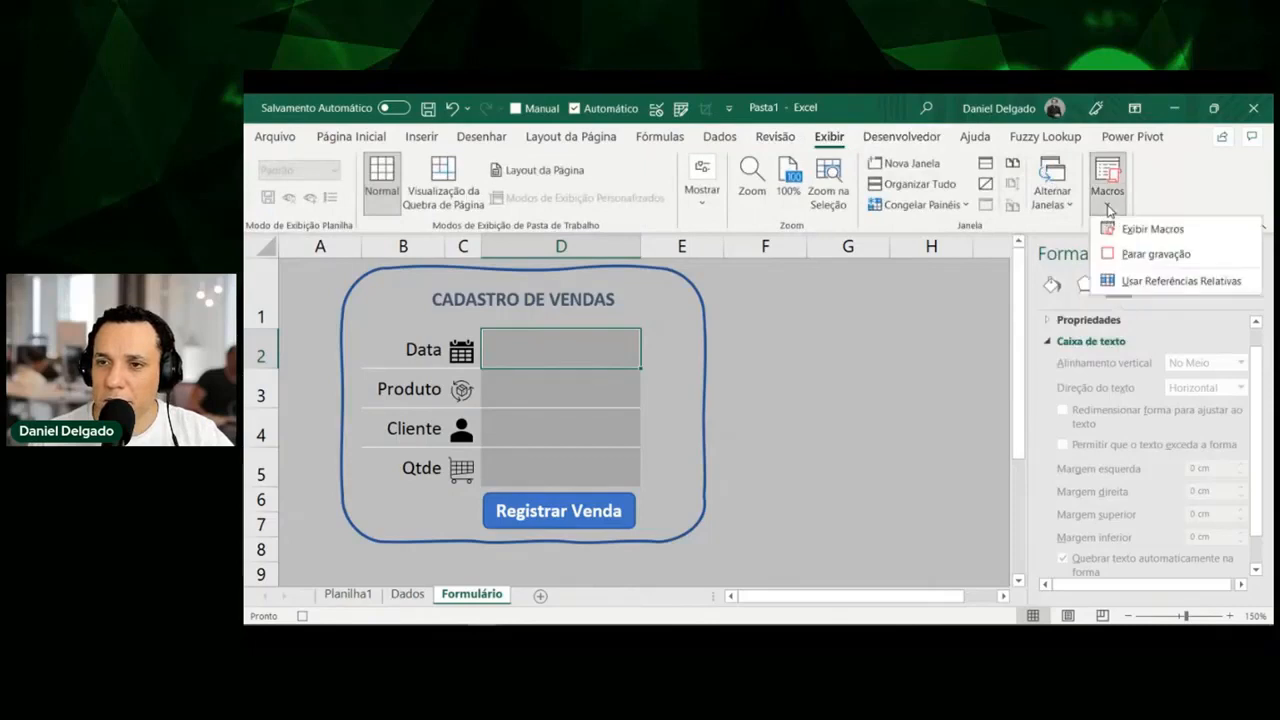
click(1156, 253)
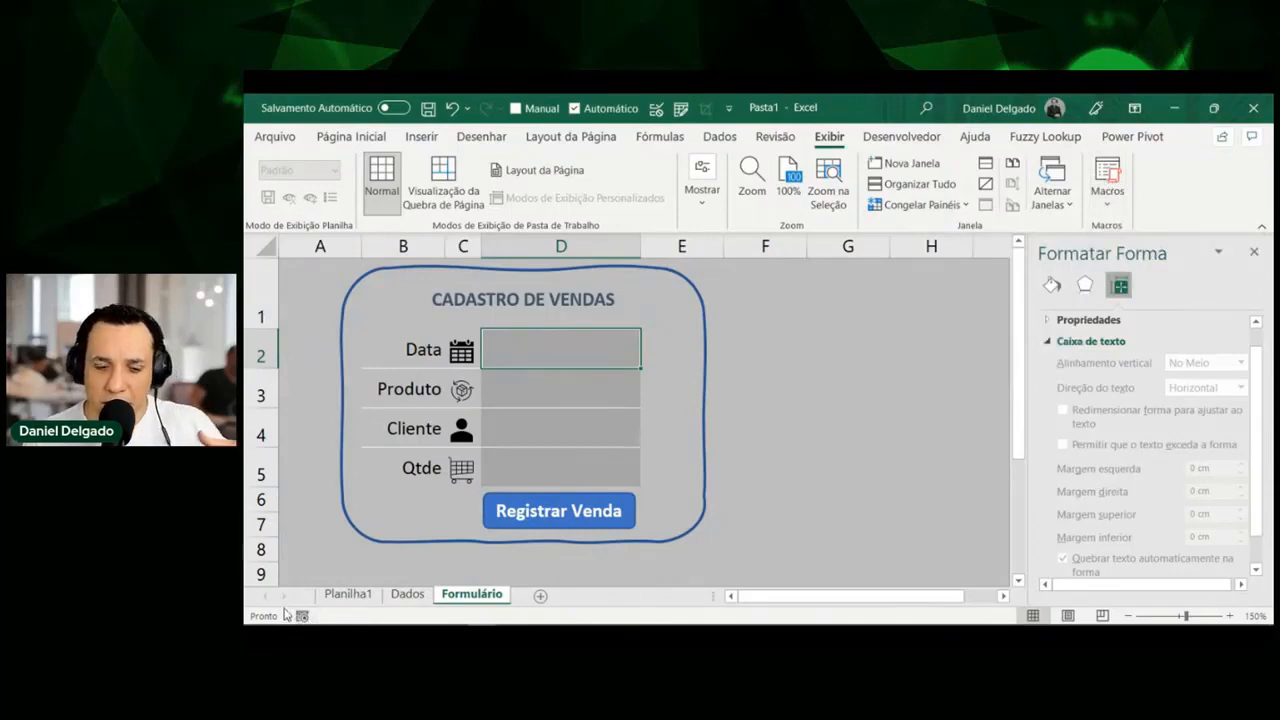
key(ctrl+shift+d)
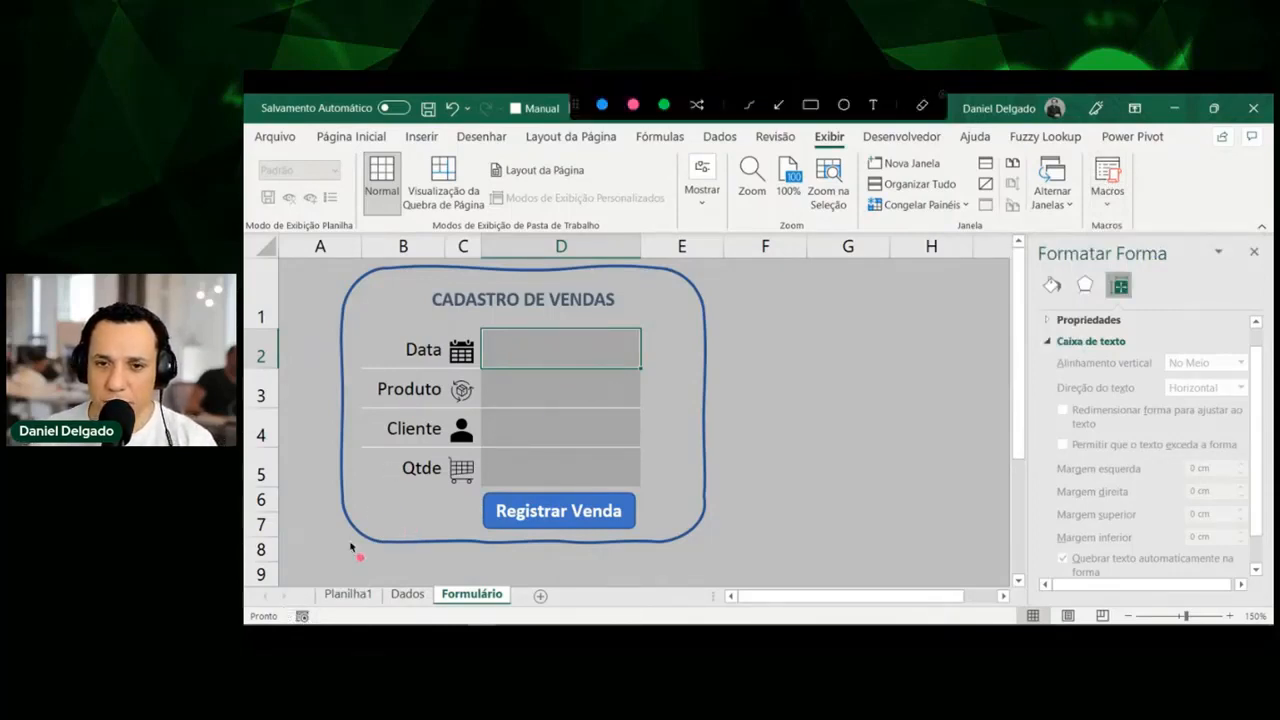
drag(293, 528, 300, 600)
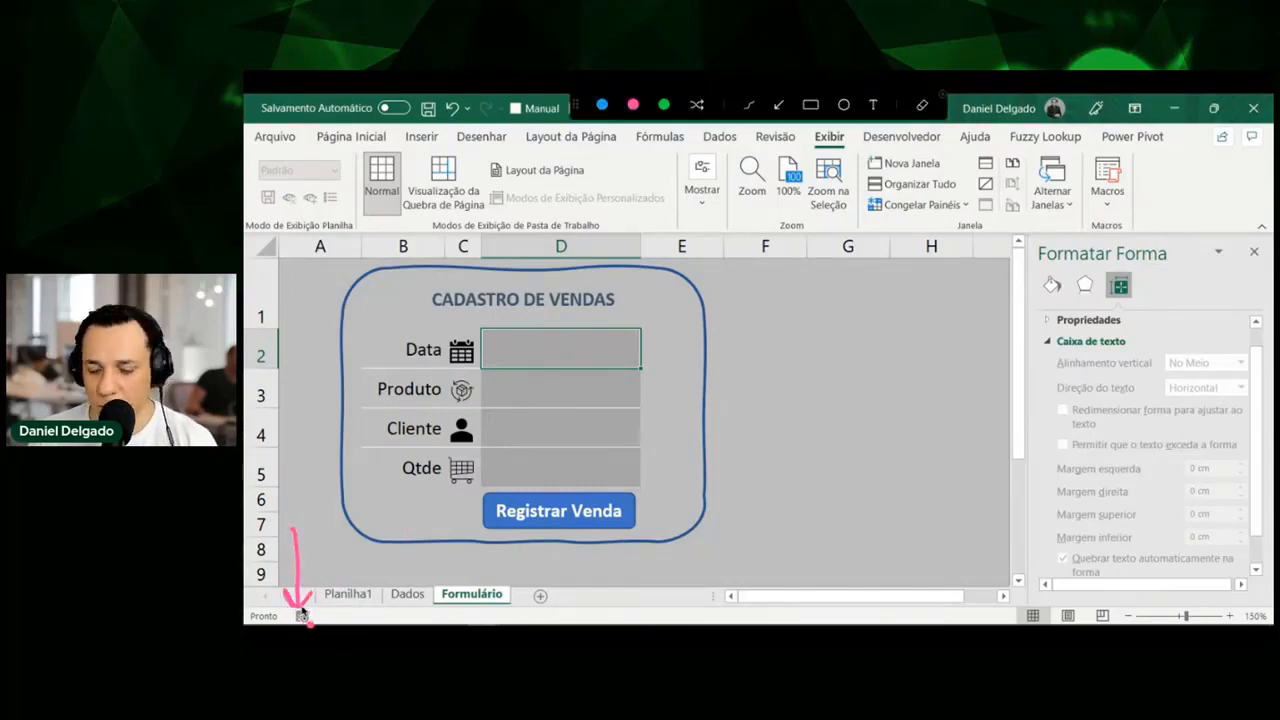
key(Escape)
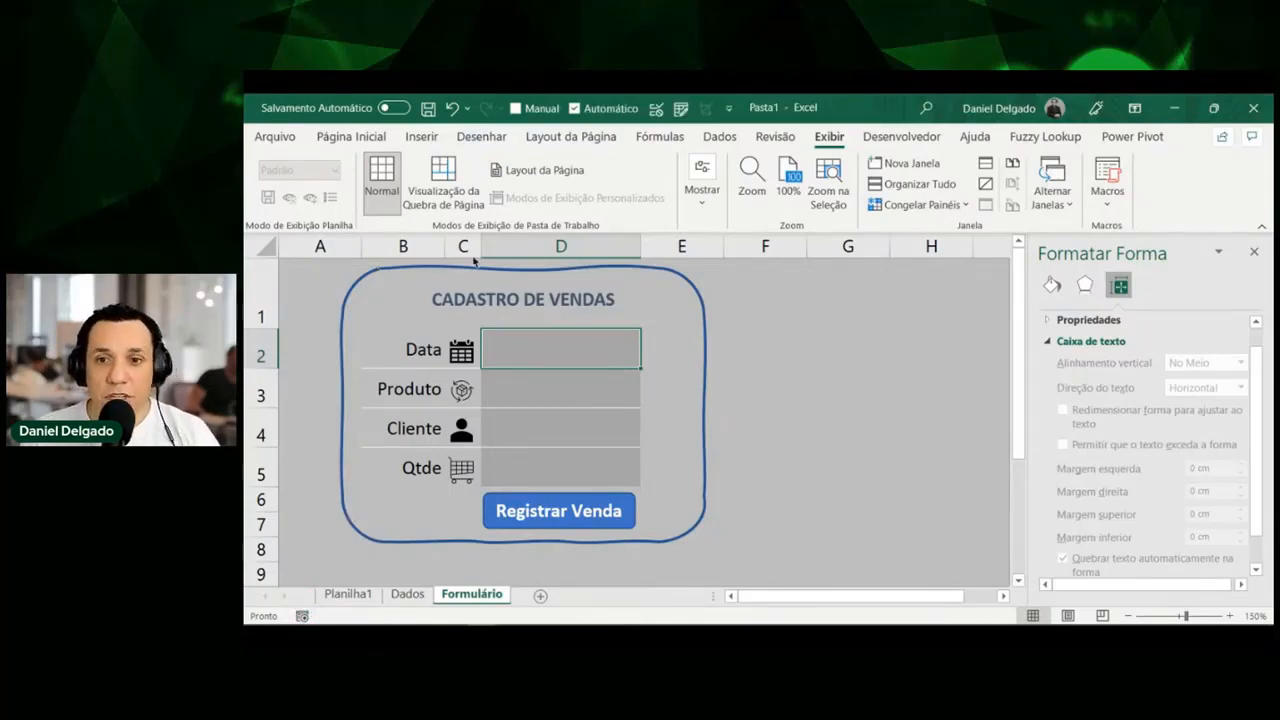
Enter the date 01/02/2021 and the product Caneca in the sales form.
click(522, 344)
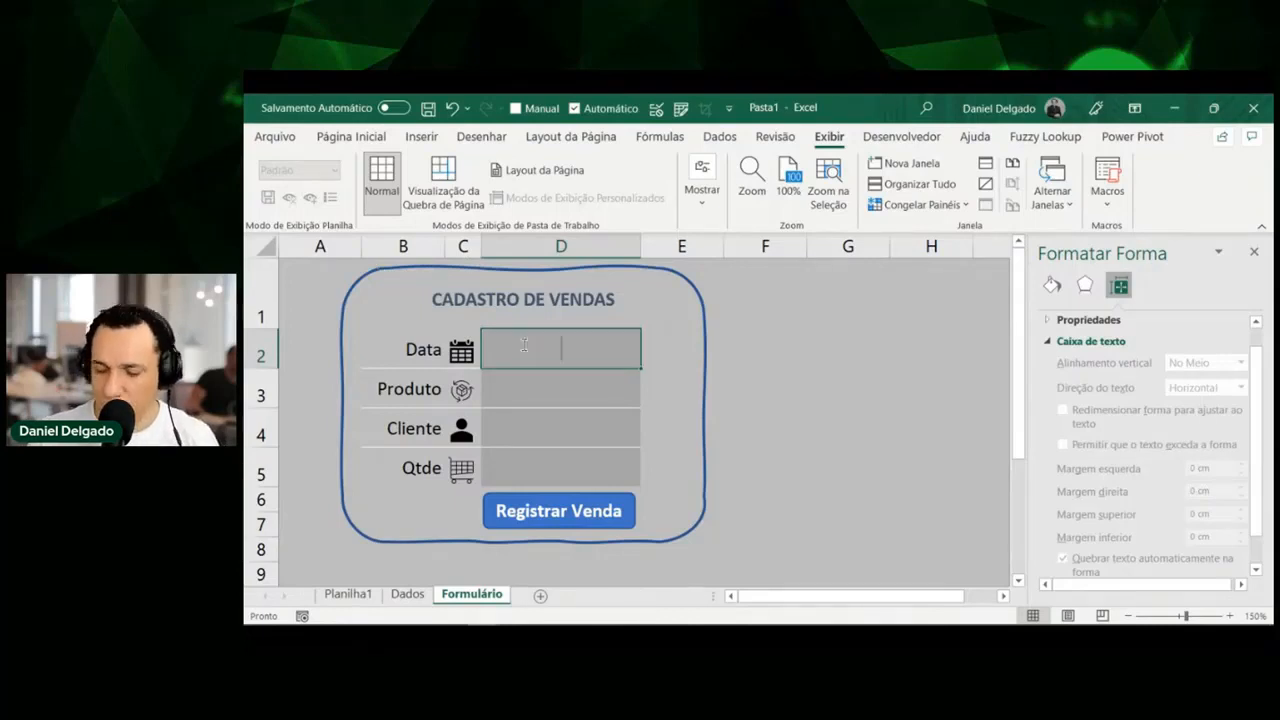
text(1/02/2021)
key(Return)
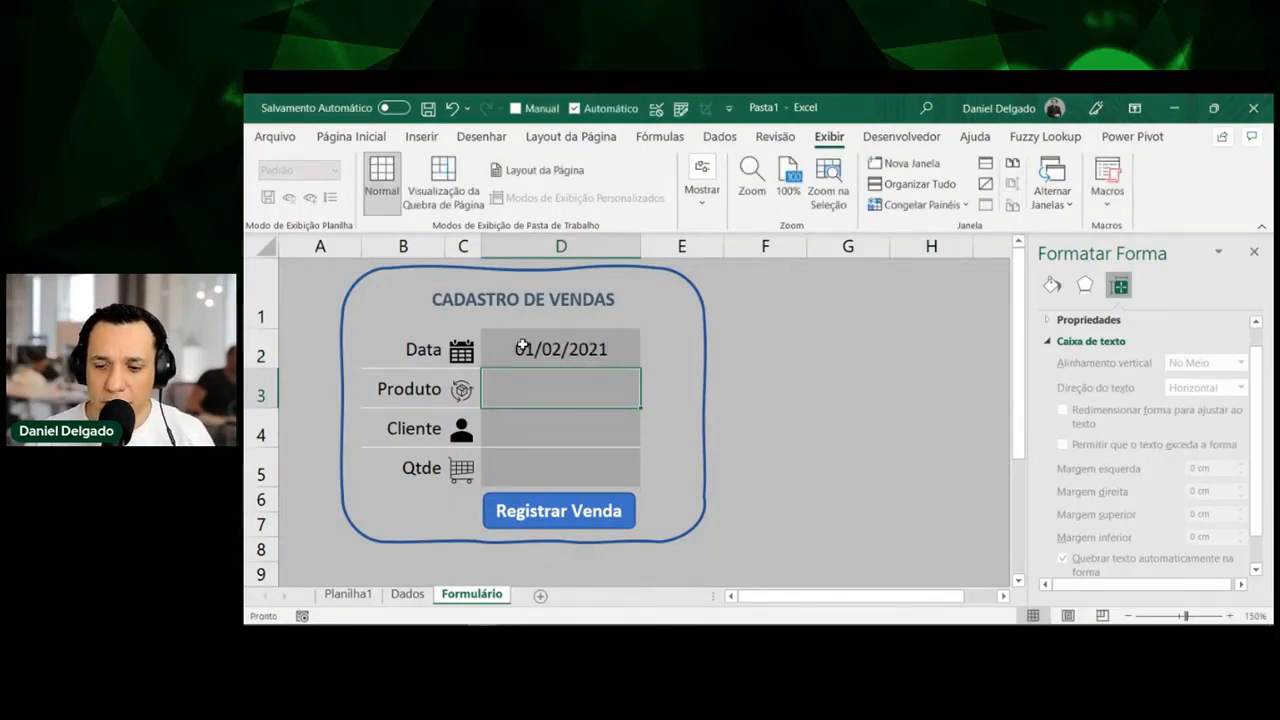
text(Cane)
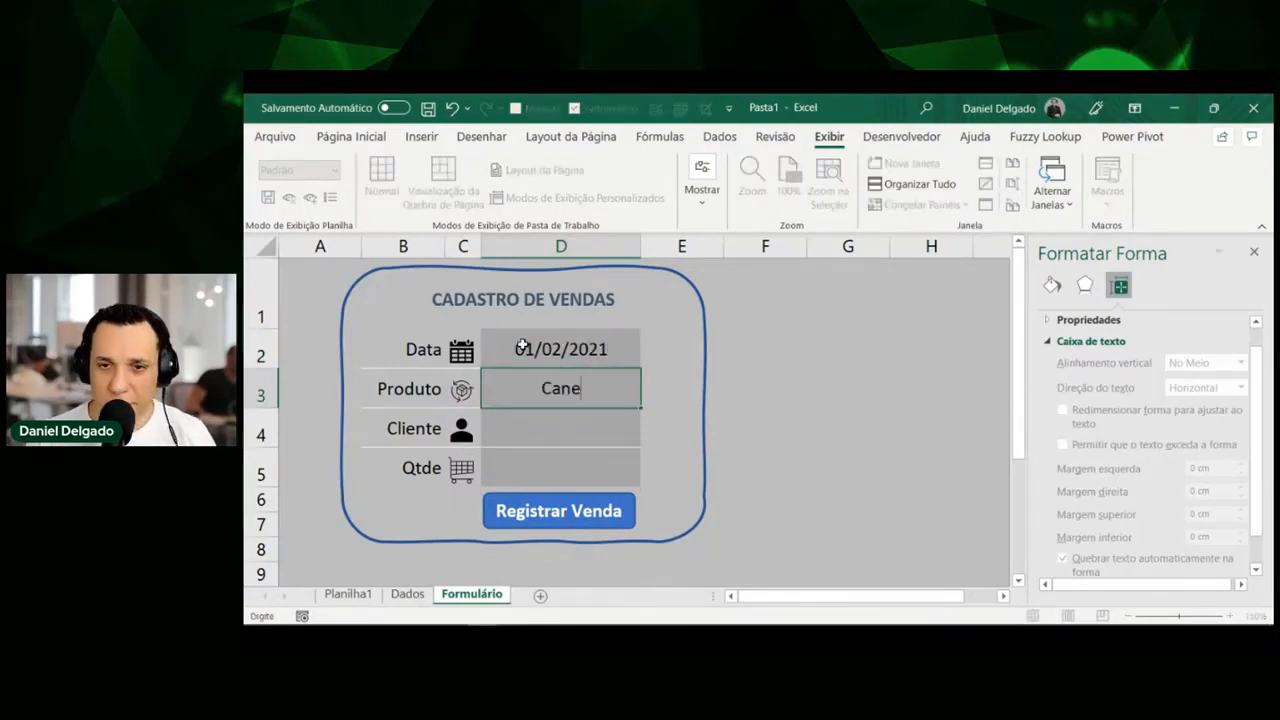
text(ca)
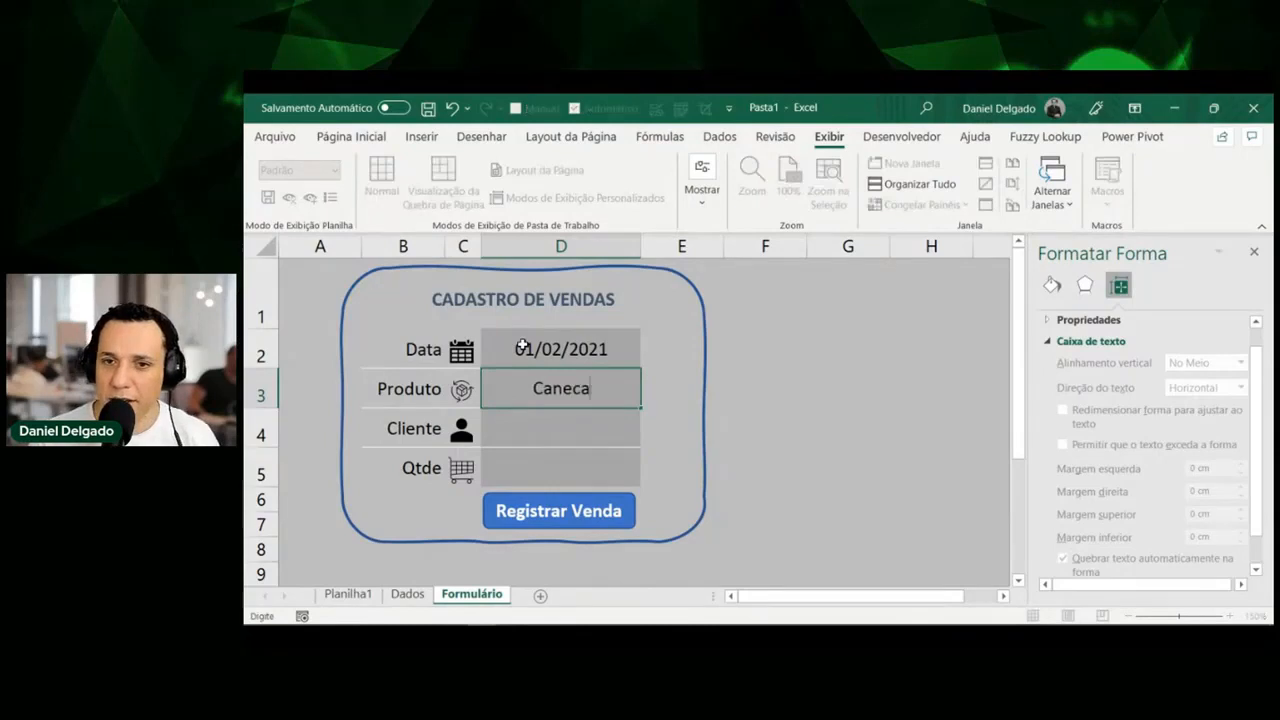
key(Return)
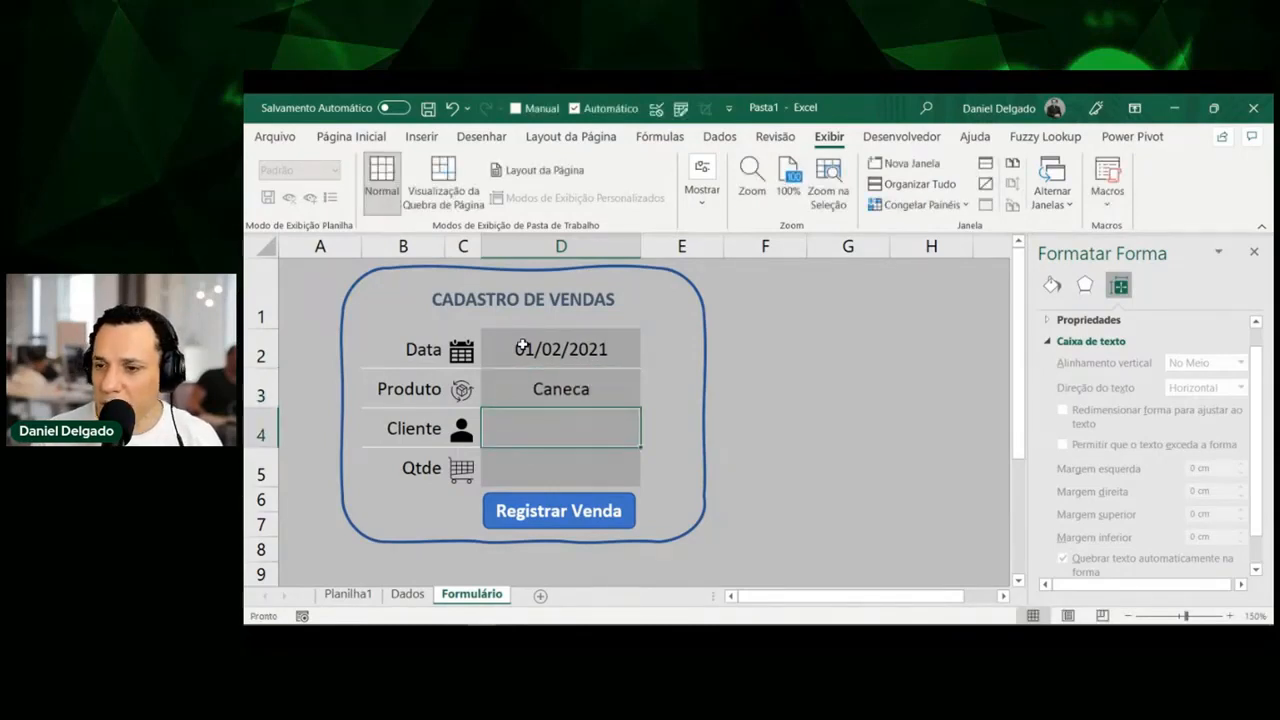
Fill in the customer's name and set the quantity to 4 in the sales form.
text(Jan)
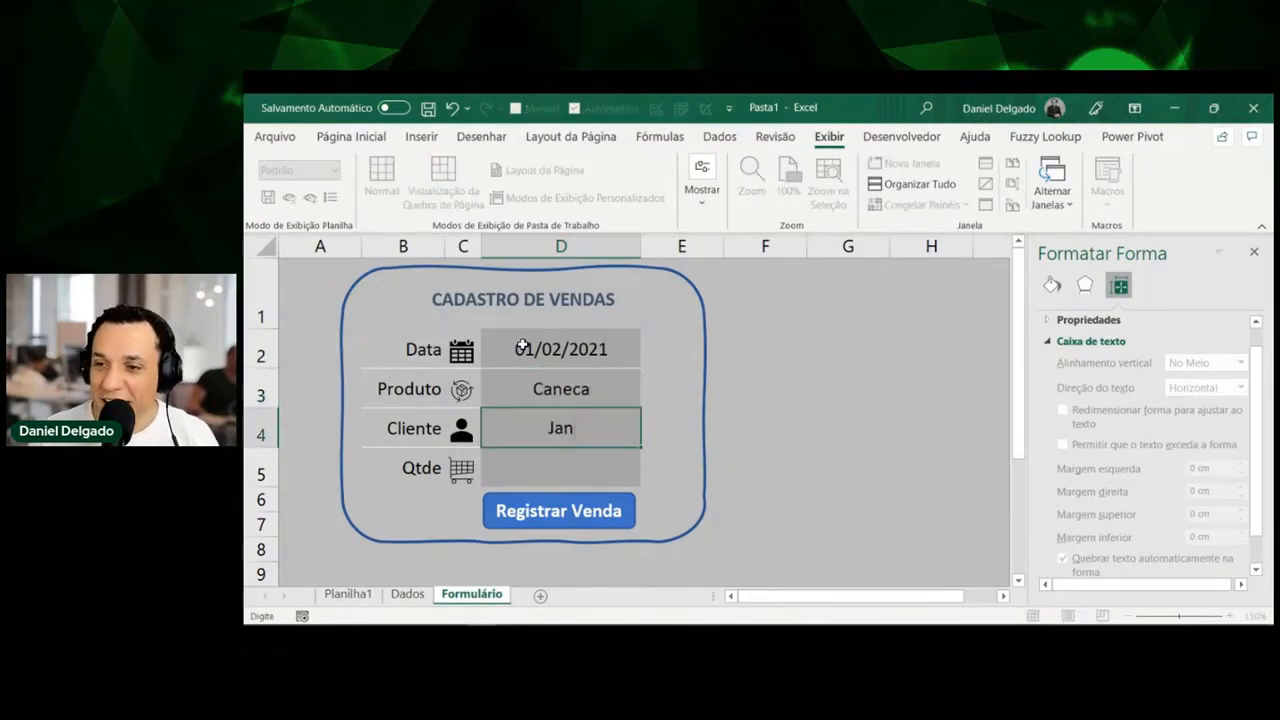
text(aina)
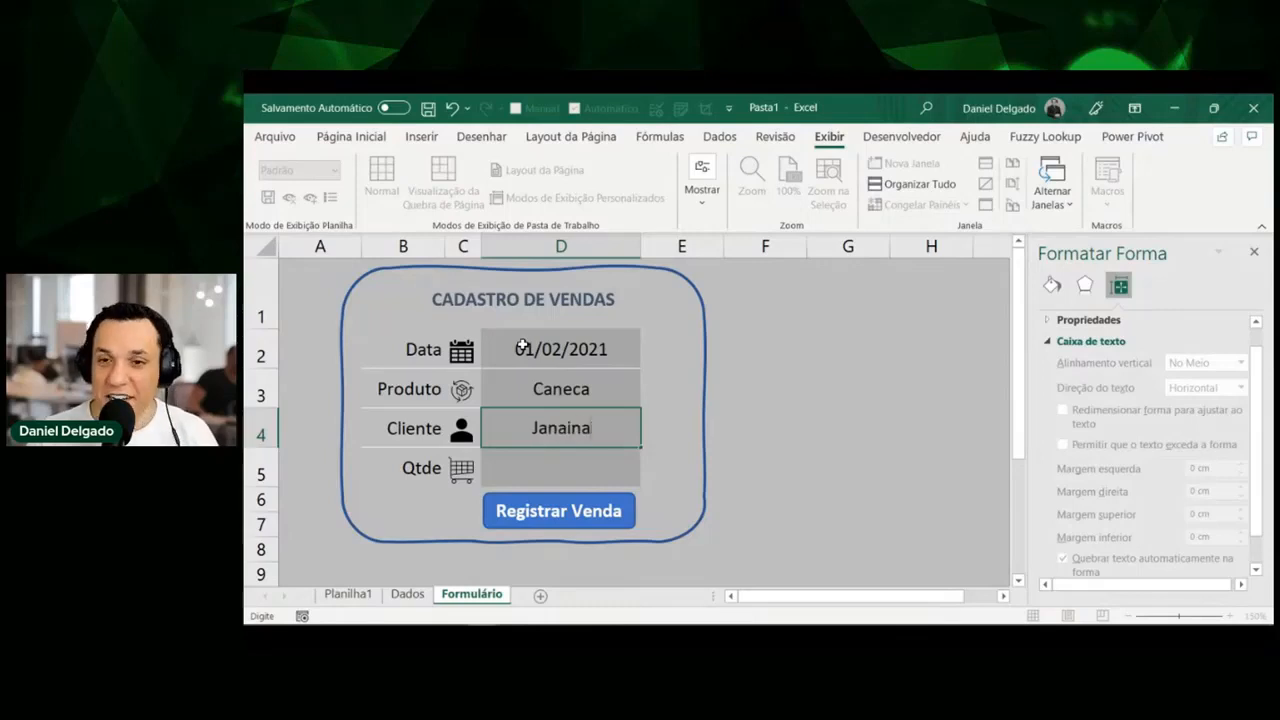
key(Escape)
key(Return)
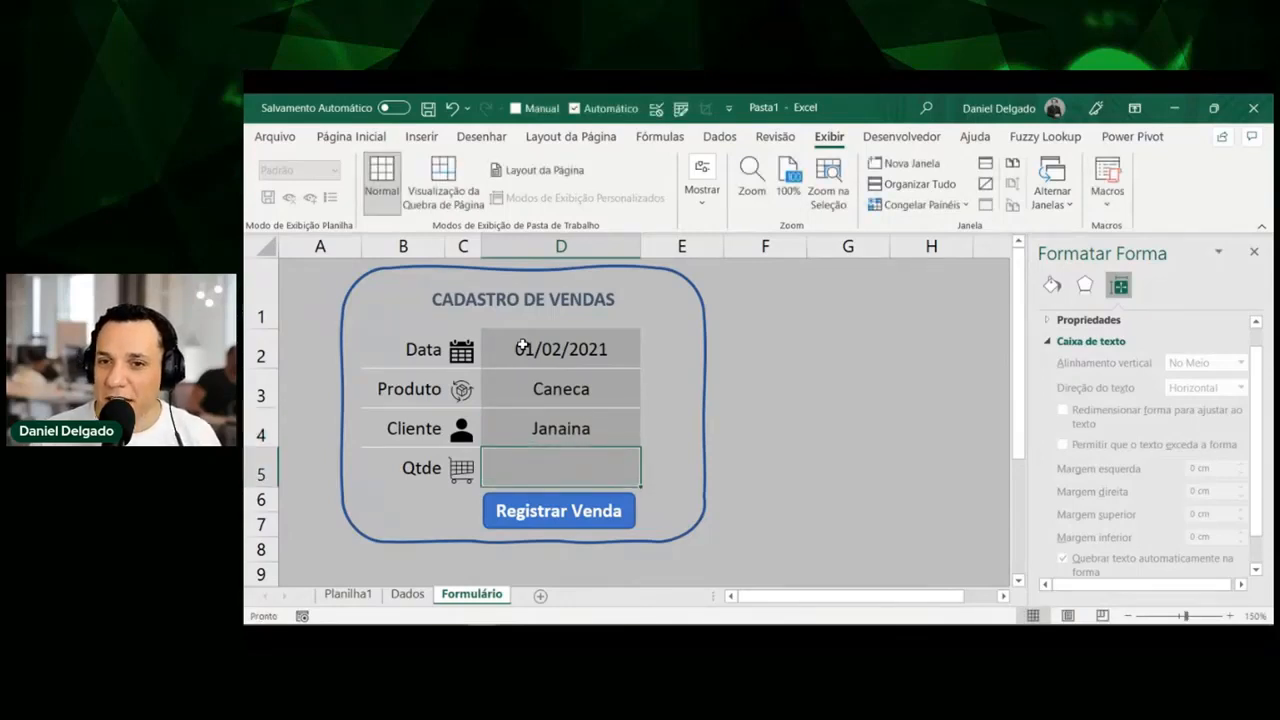
text(4)
key(Return)
key(Up)
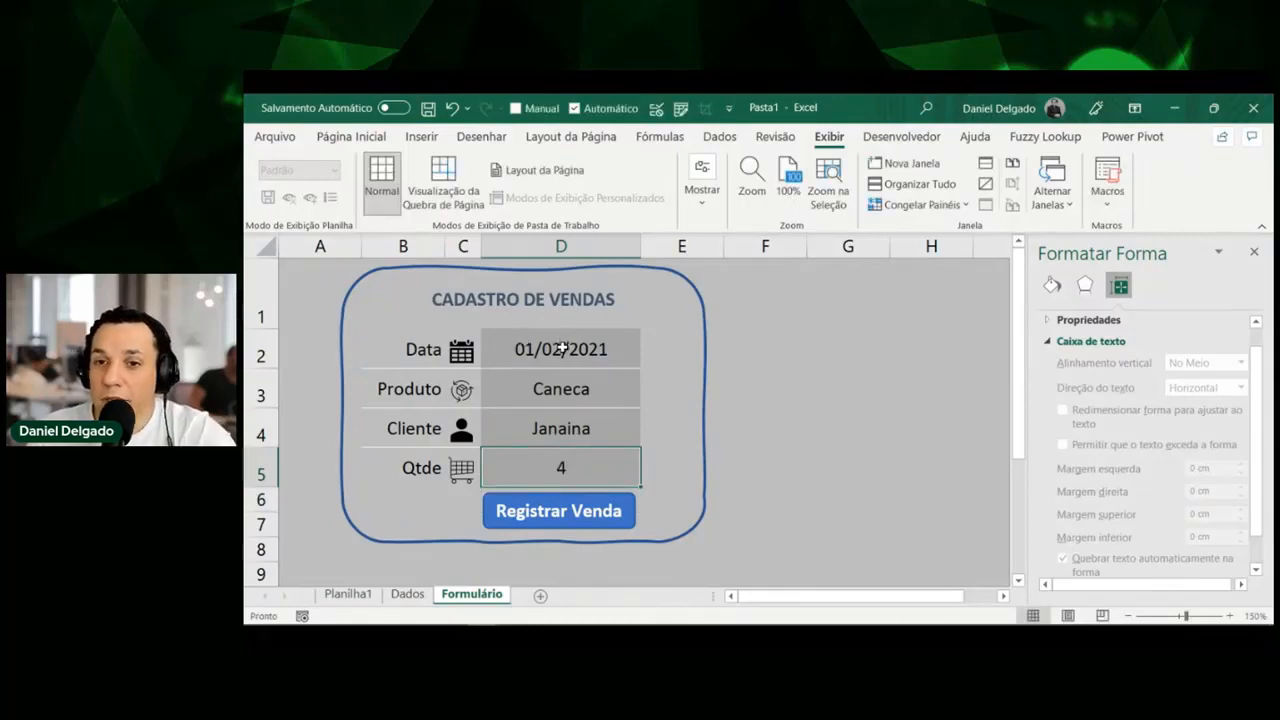
Assign the RegistarVenda macro to the Registrar Venda button shape.
click(573, 513)
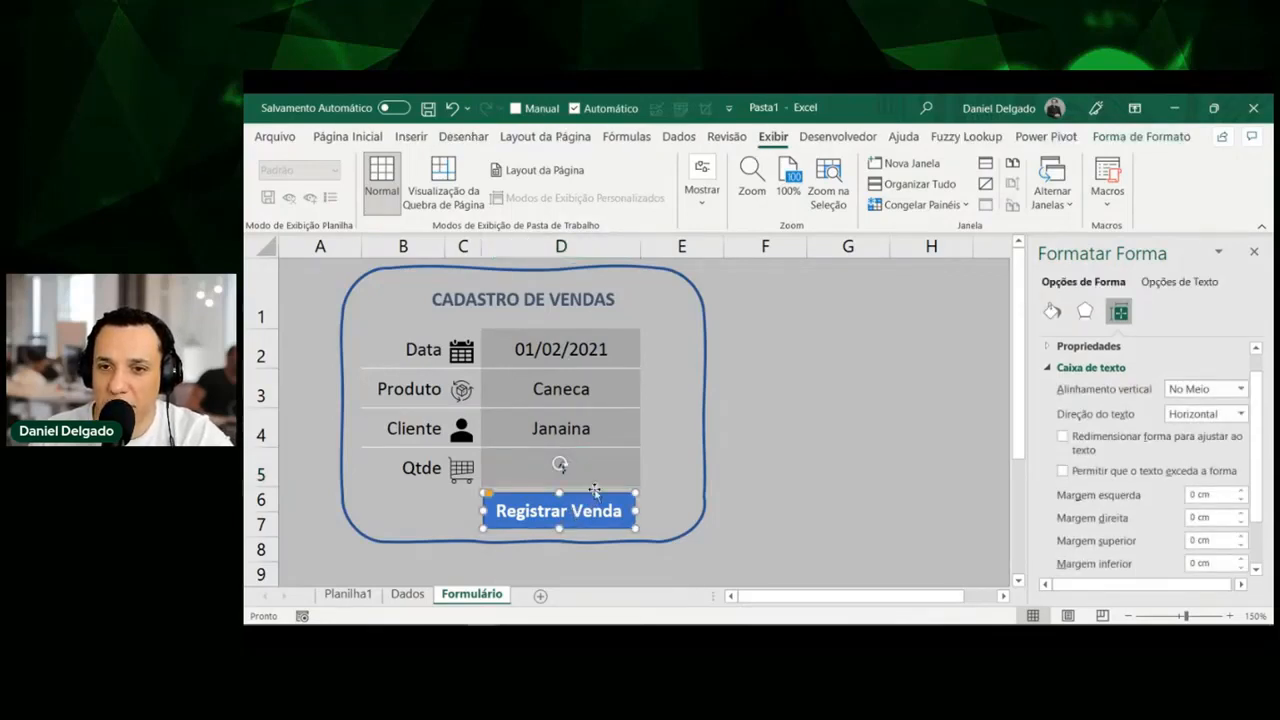
right_click(541, 508)
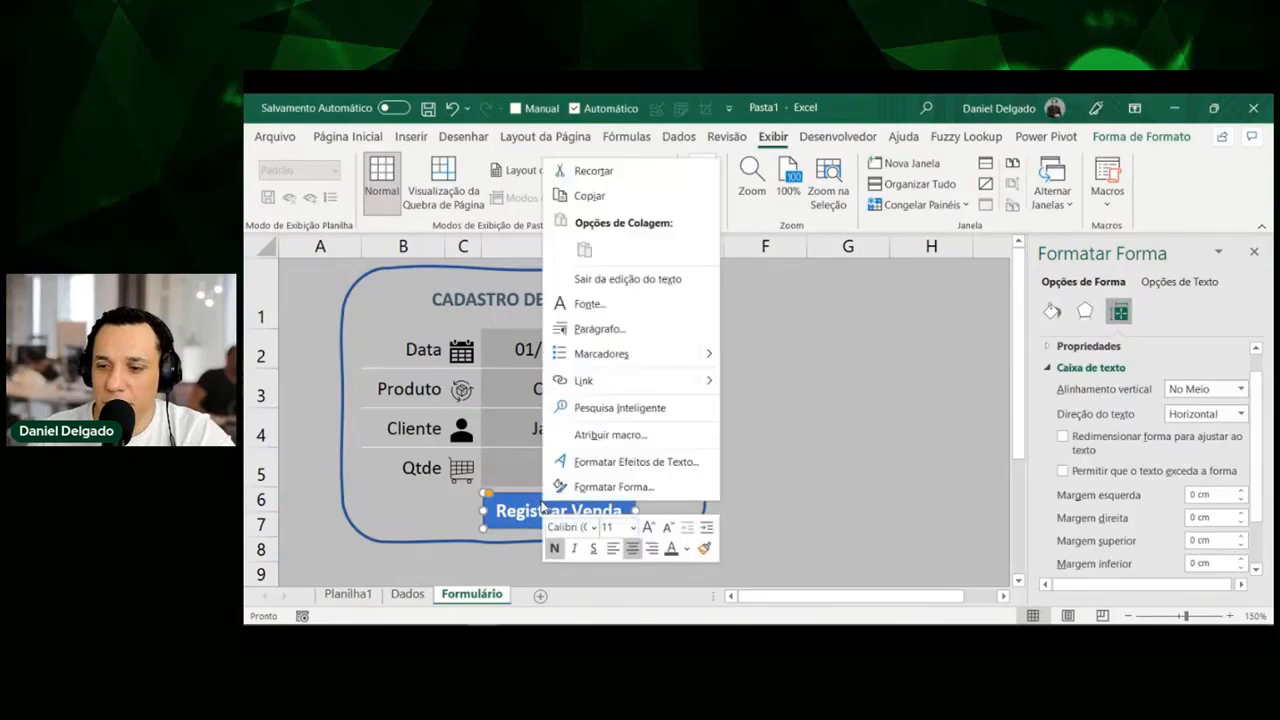
click(612, 435)
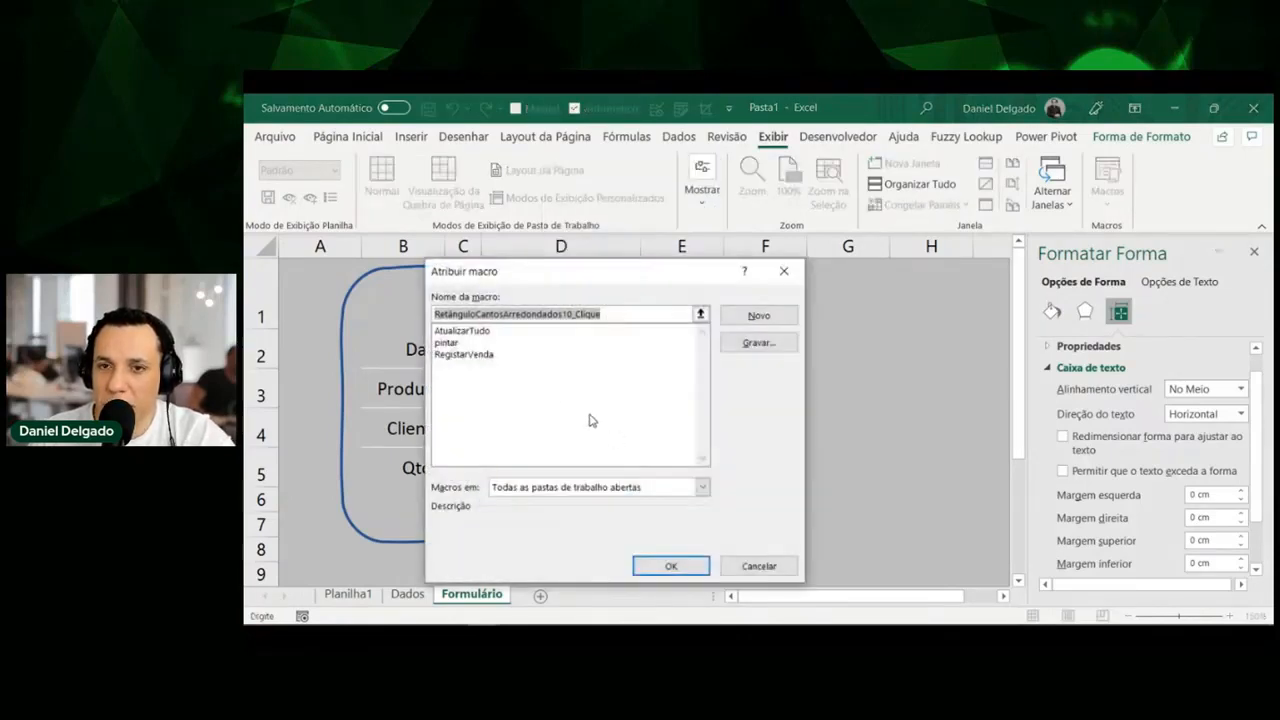
click(486, 358)
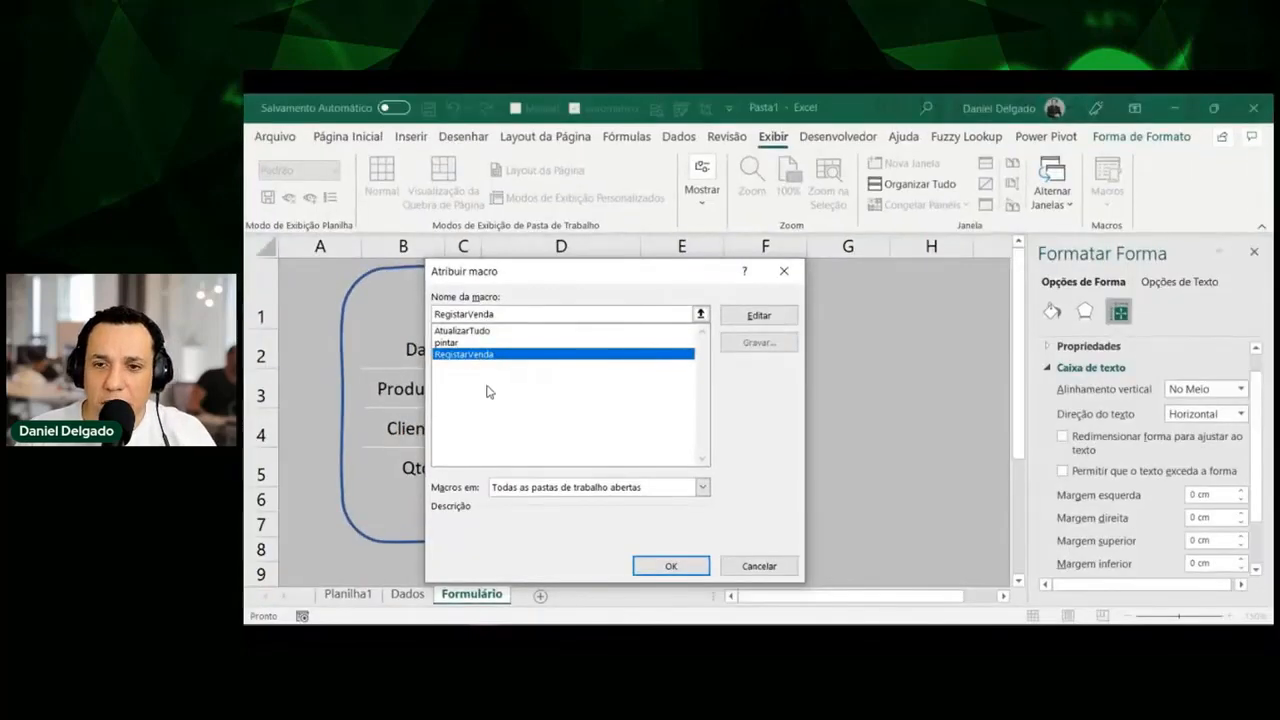
click(655, 567)
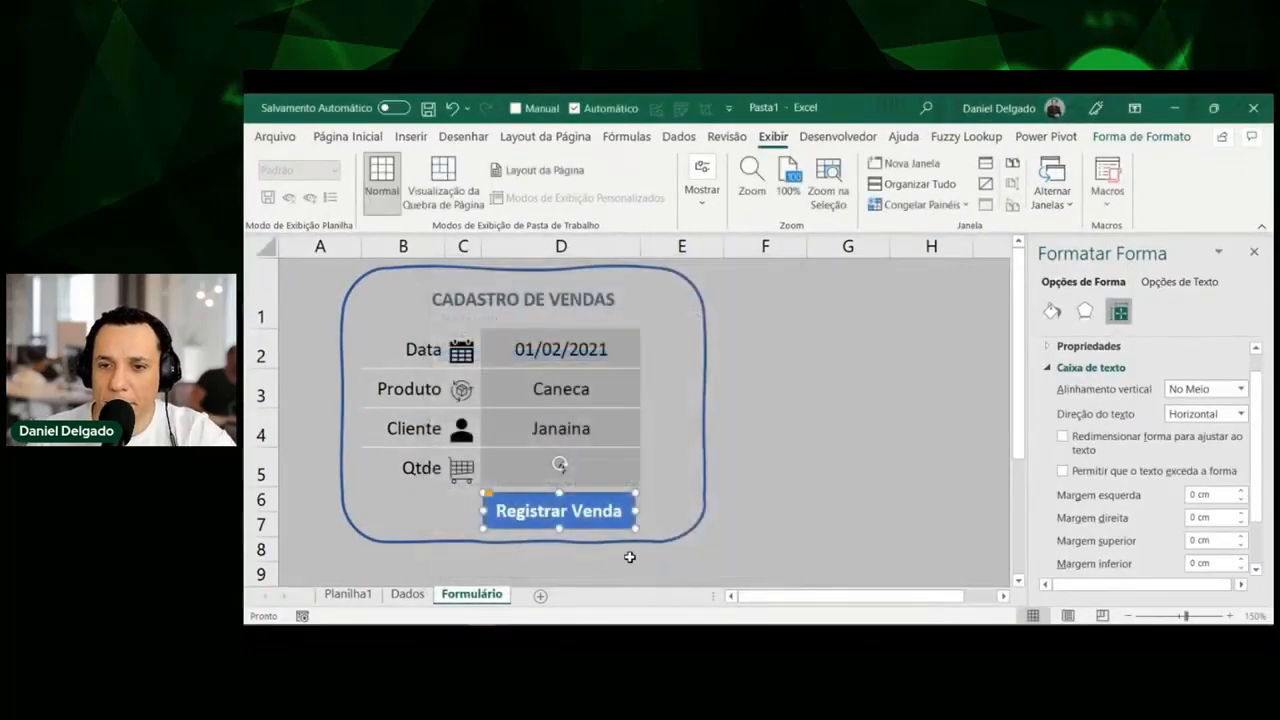
Deselect the button shape, run the macro with Registrar Venda and check the transferred sale on the Dados sheet.
click(519, 553)
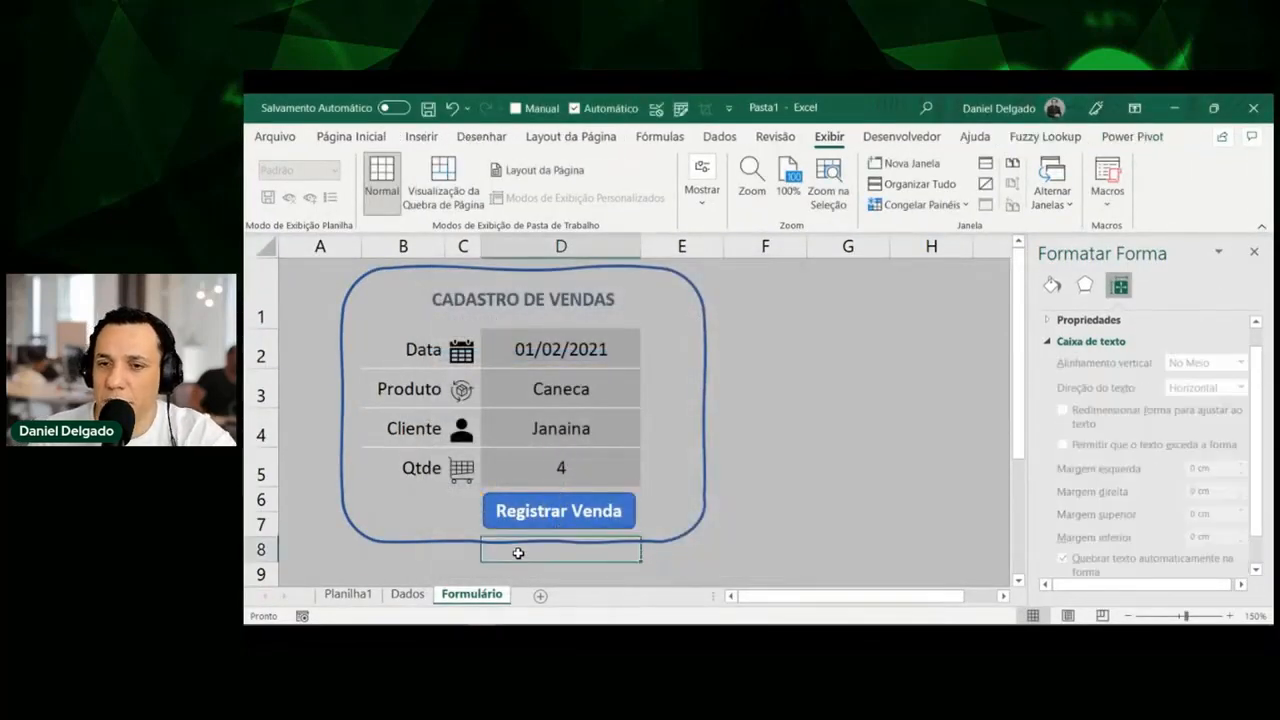
click(553, 514)
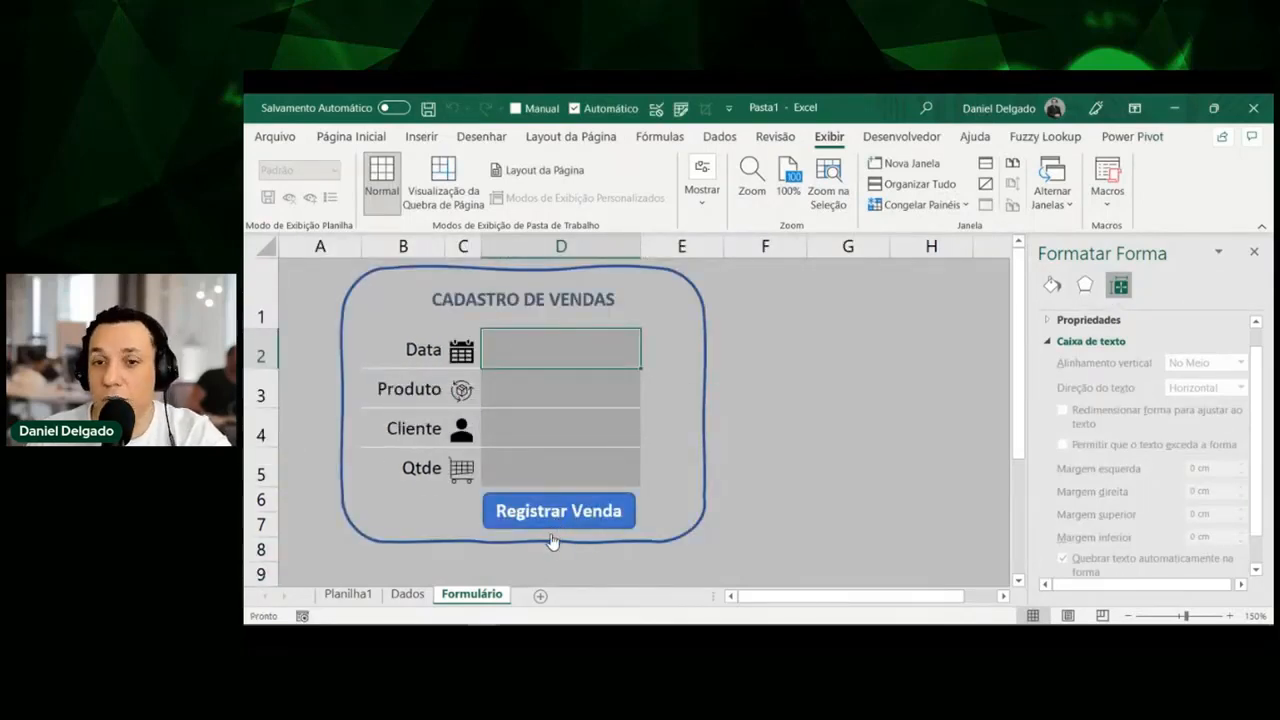
click(407, 594)
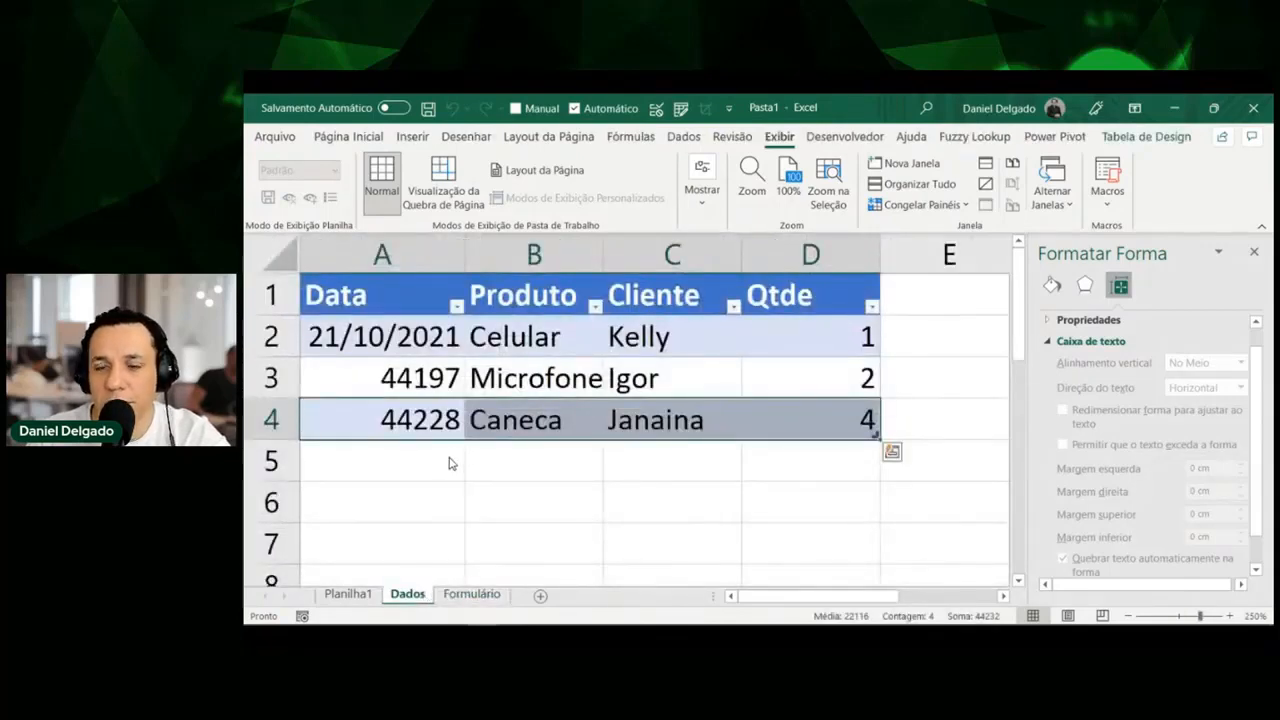
Test Registrar Venda with the form left empty and examine row 5, A5:D5, below the table on the Dados sheet.
click(465, 594)
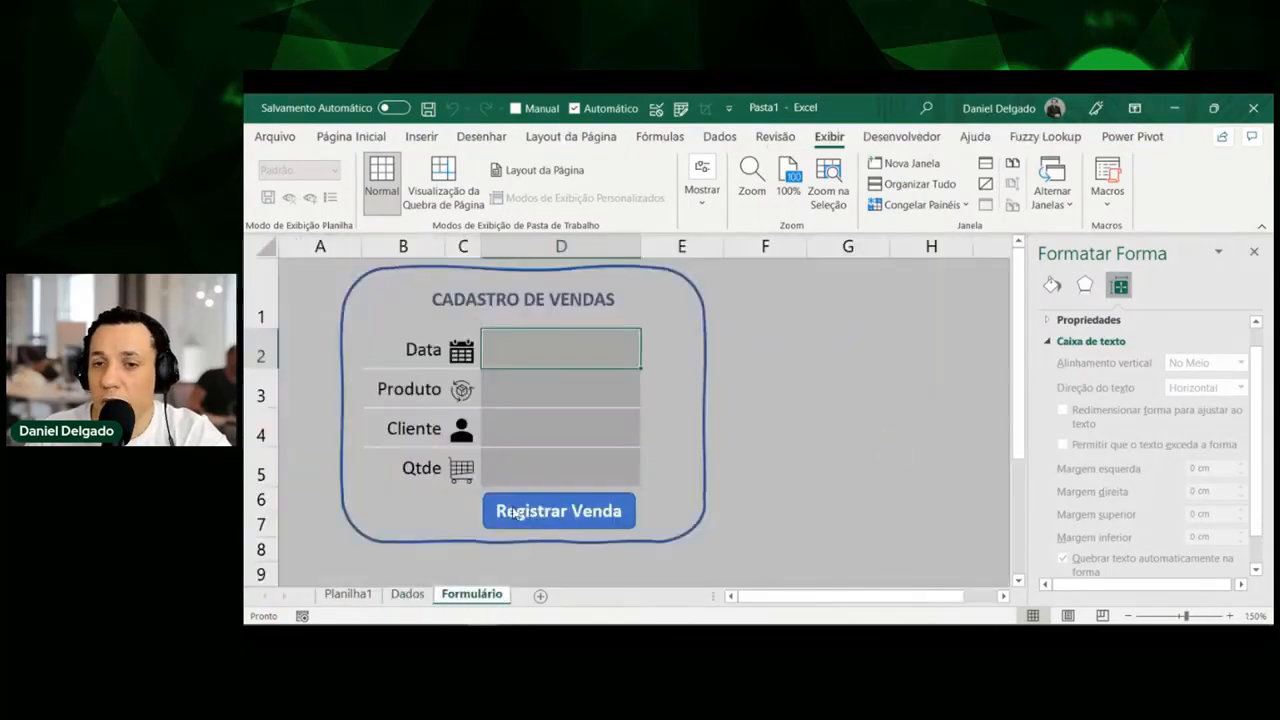
click(533, 389)
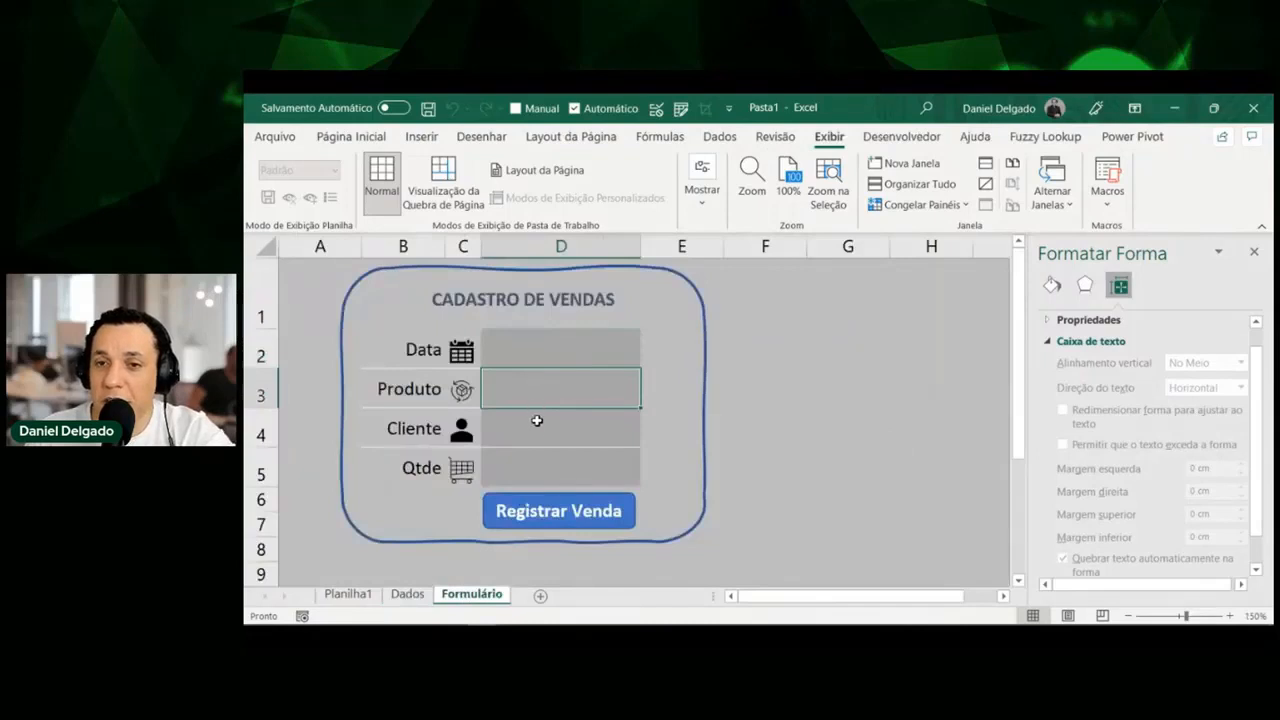
click(534, 423)
click(532, 351)
click(551, 514)
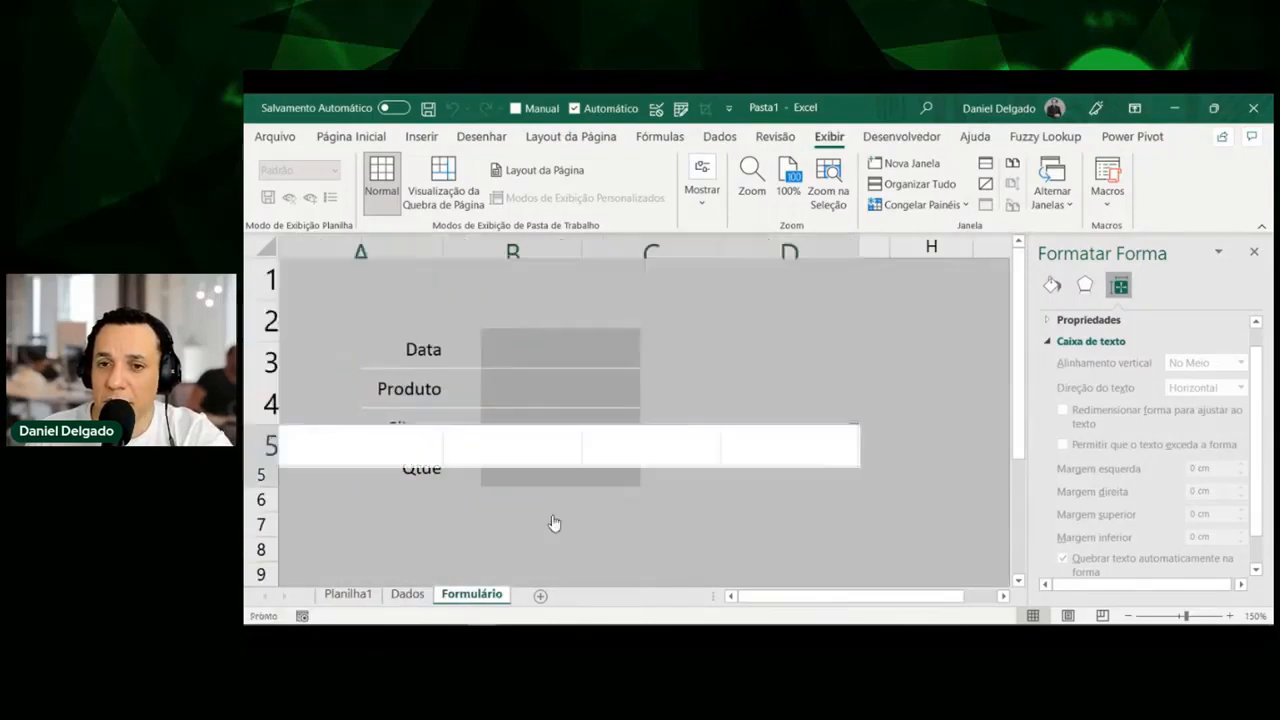
click(412, 594)
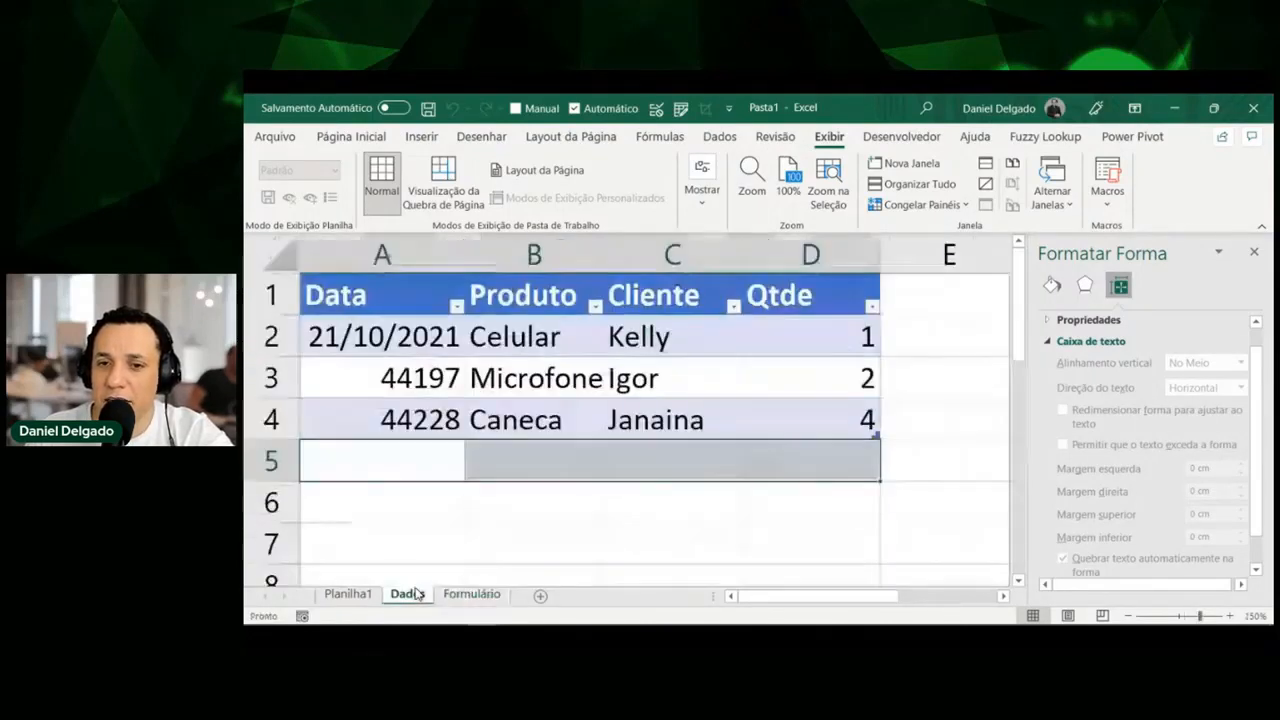
click(458, 468)
click(455, 500)
drag(437, 470, 860, 462)
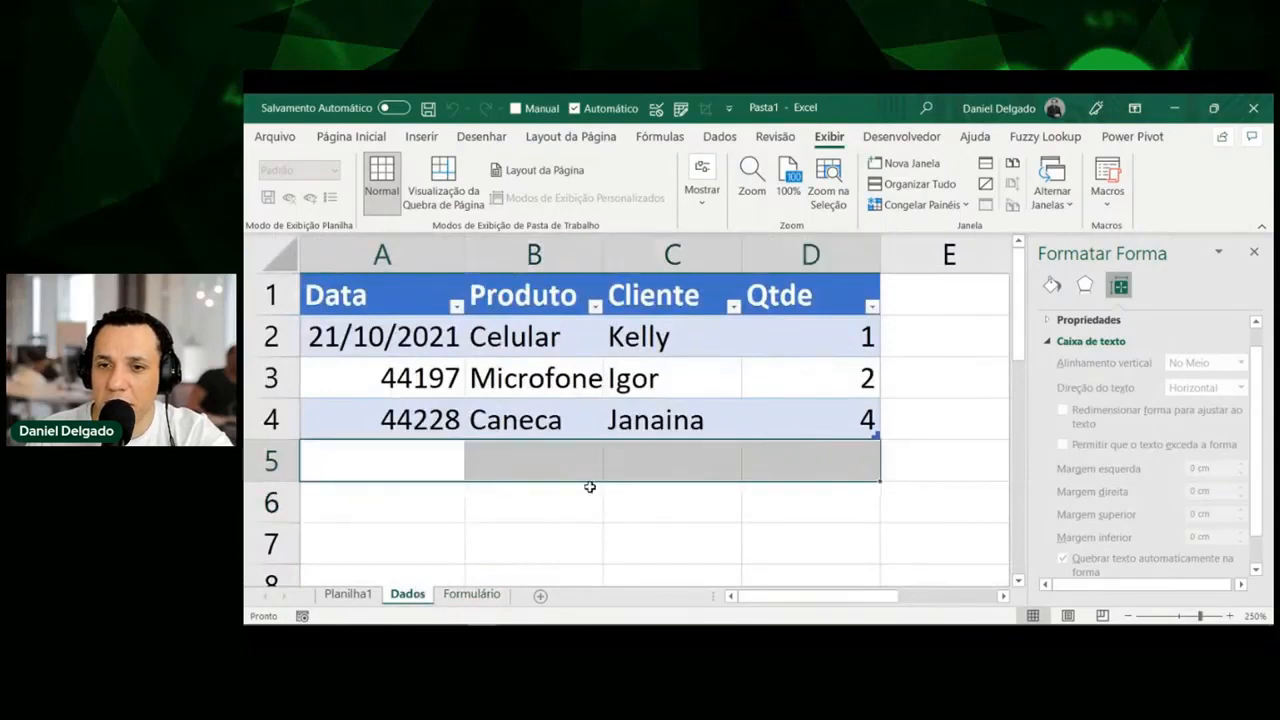
click(401, 486)
drag(400, 462, 797, 466)
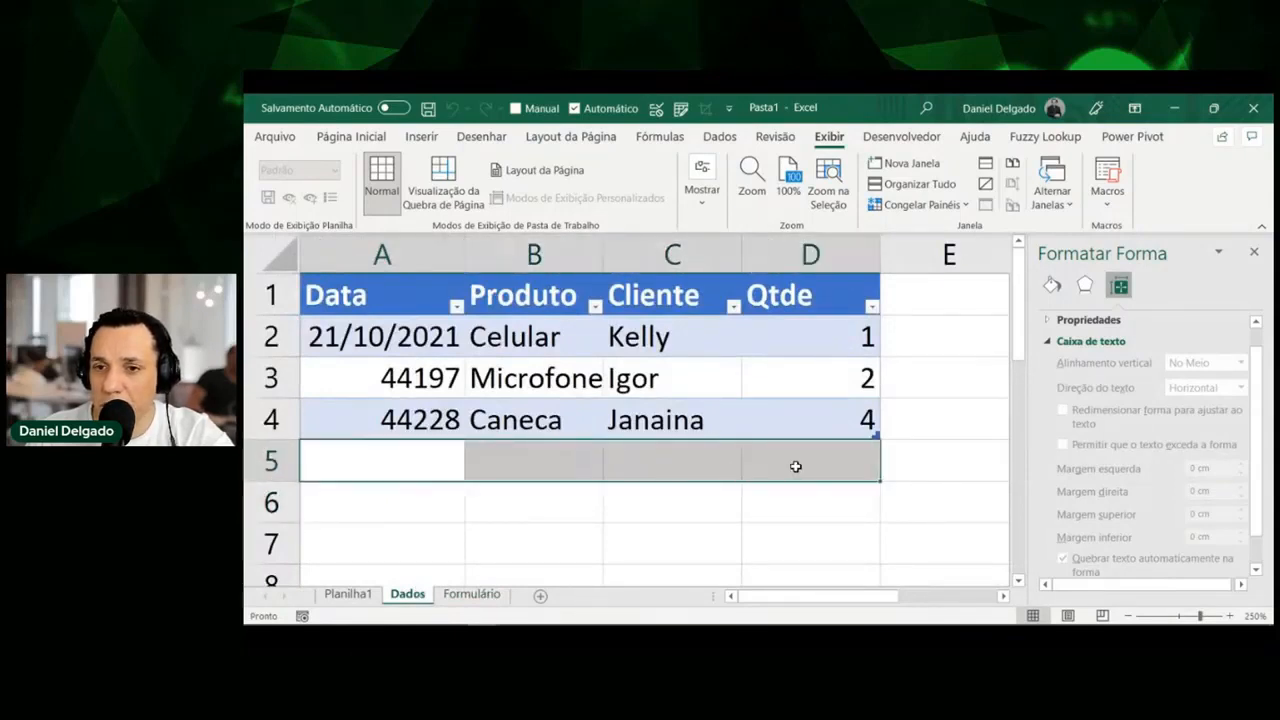
Review the form's entry cells on Formulário and the last registered sale in row 4 of the Dados sheet.
click(470, 594)
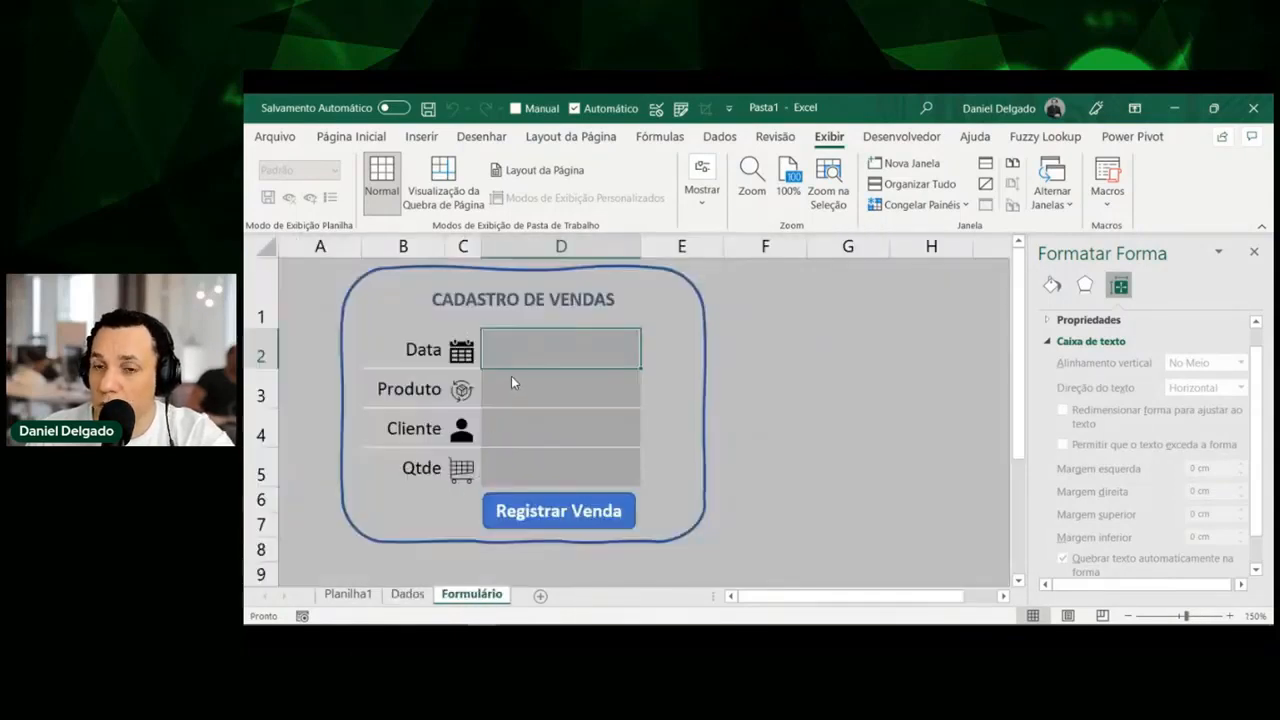
click(532, 390)
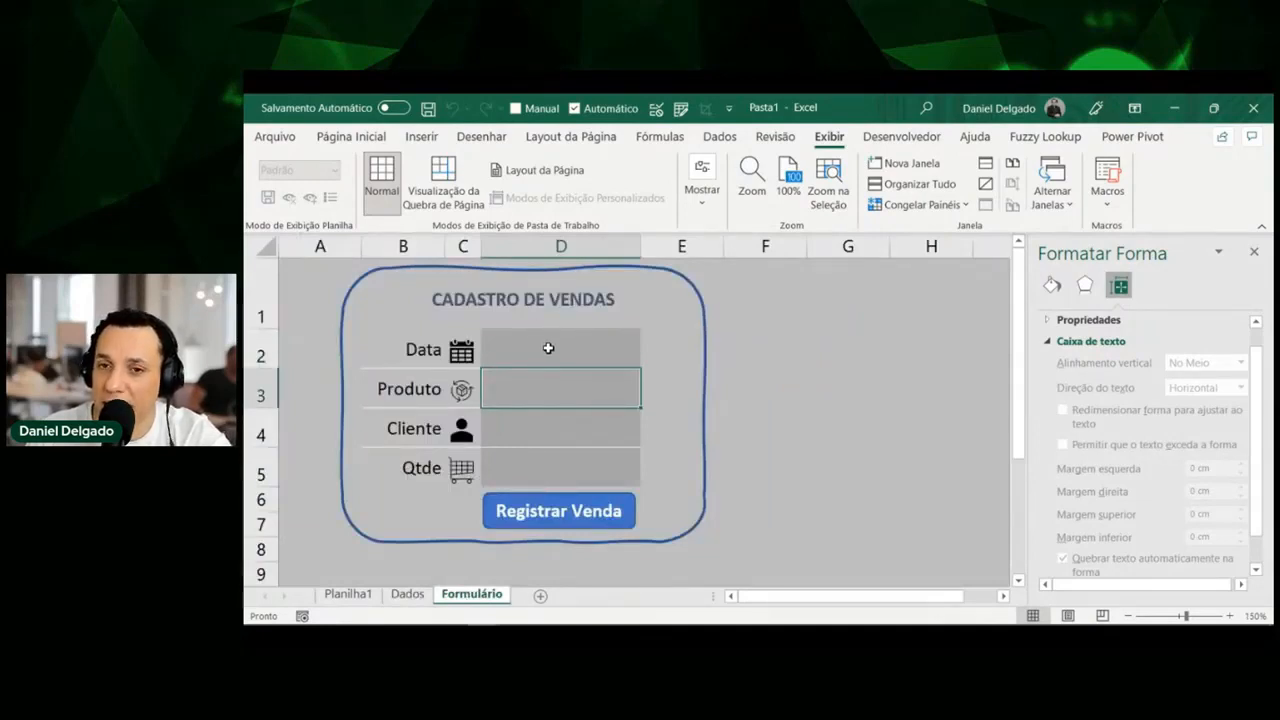
click(549, 349)
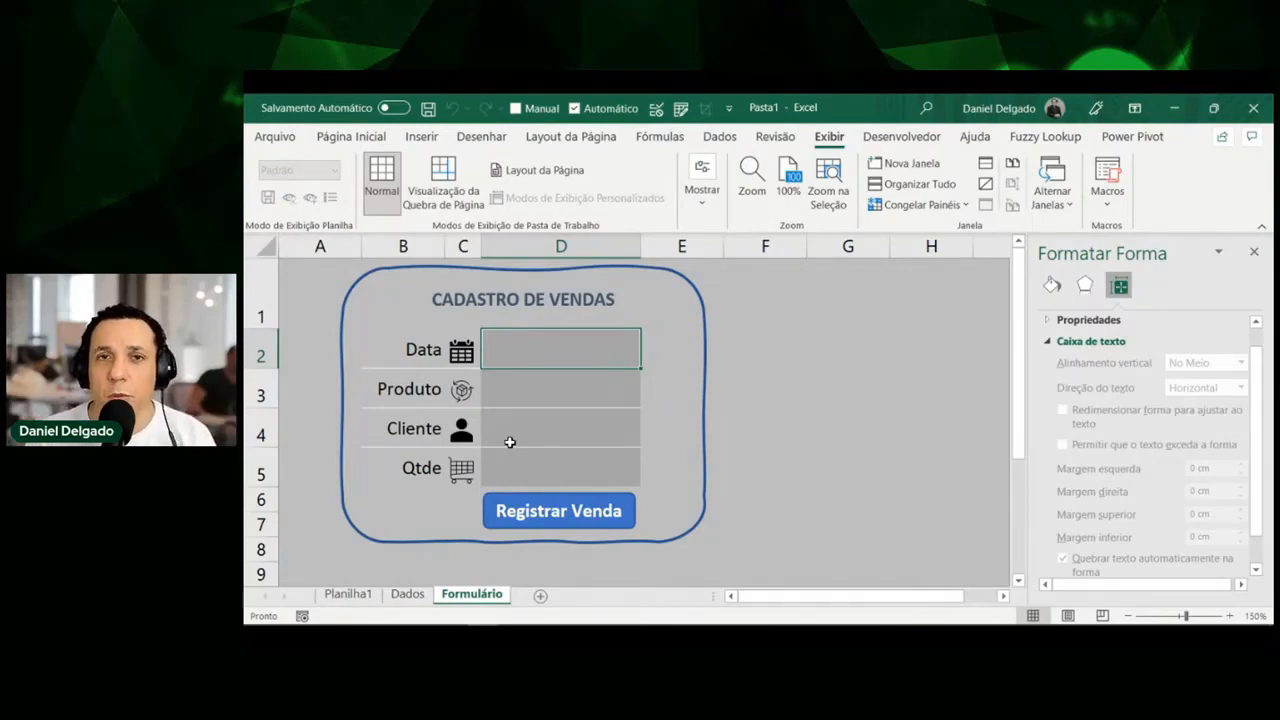
click(418, 597)
click(428, 410)
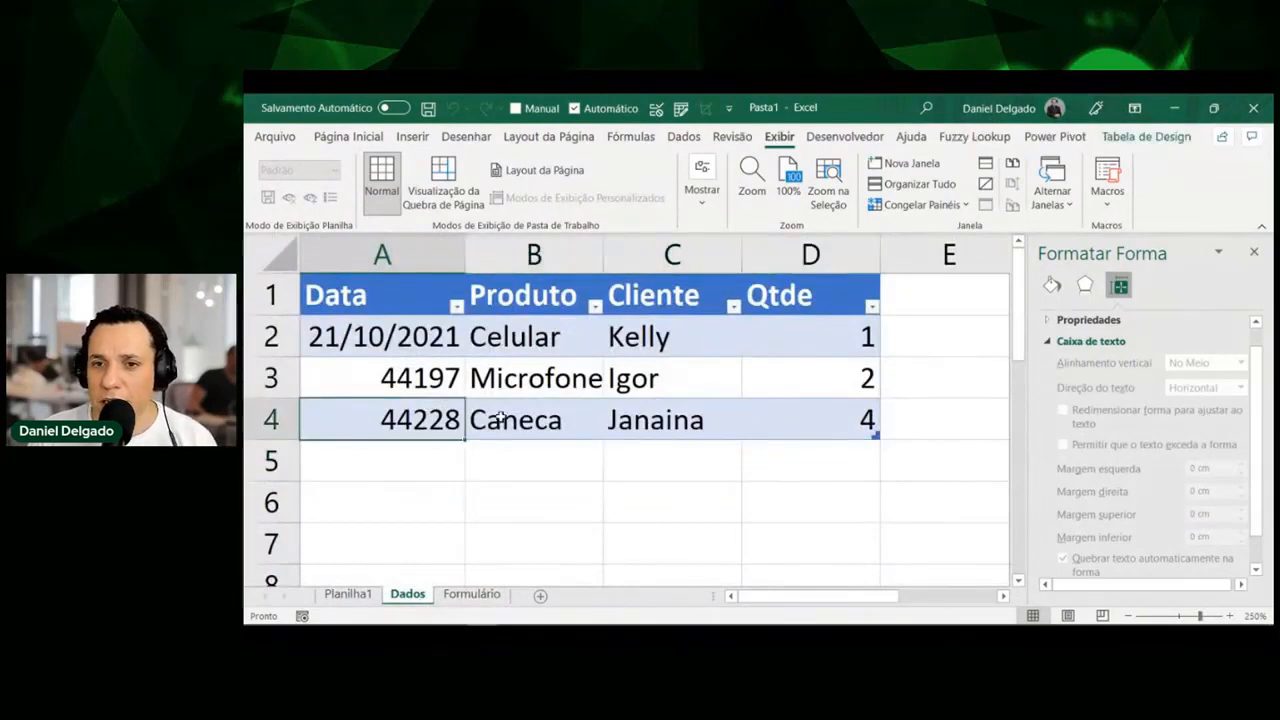
click(540, 420)
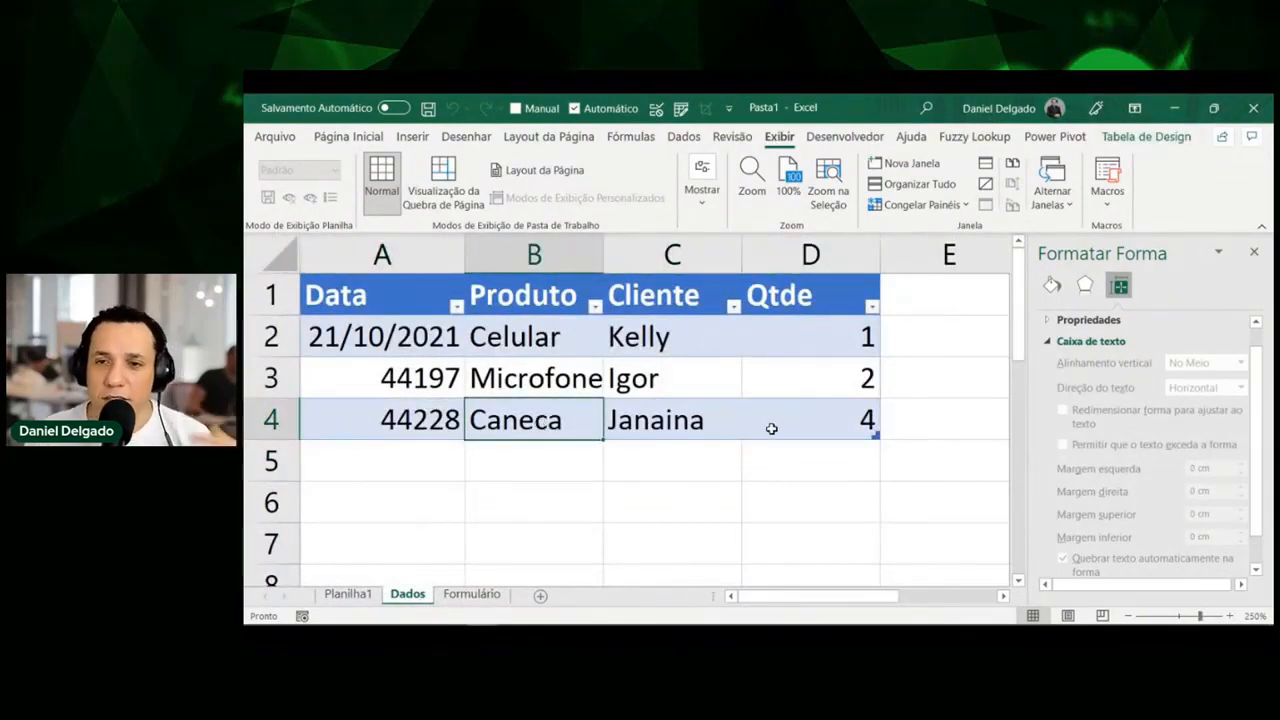
click(801, 358)
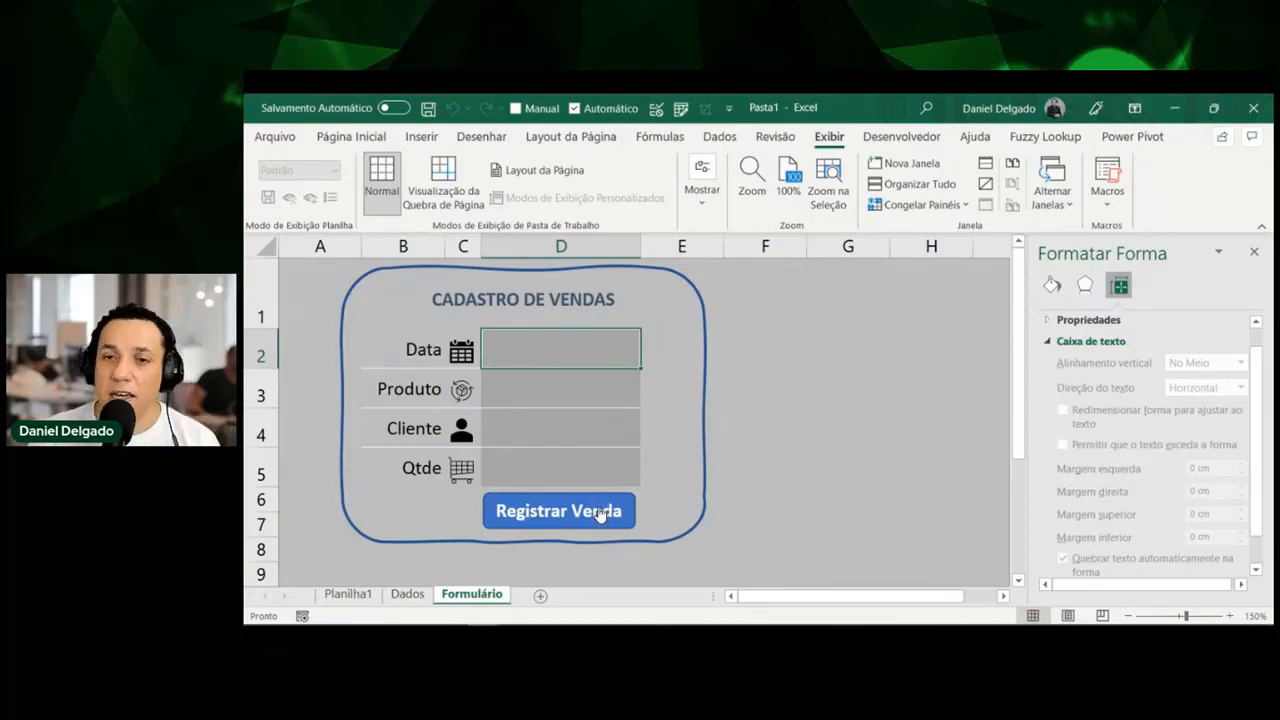
click(409, 594)
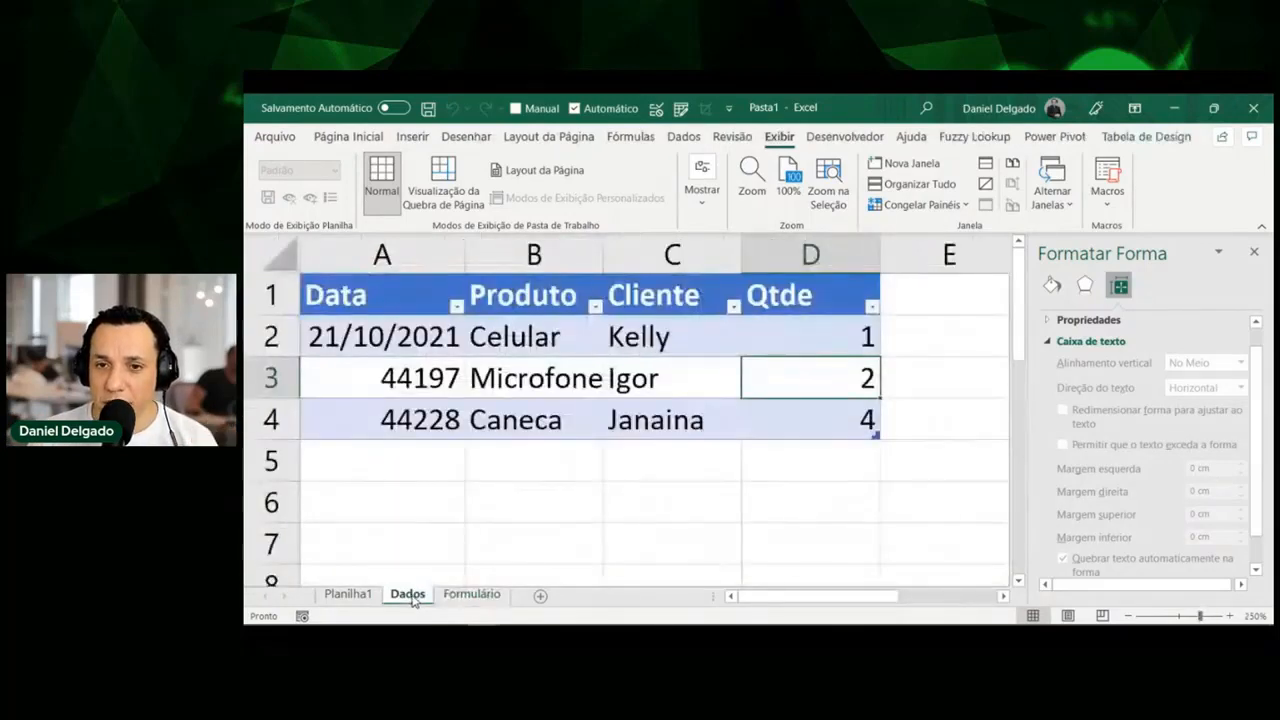
click(484, 593)
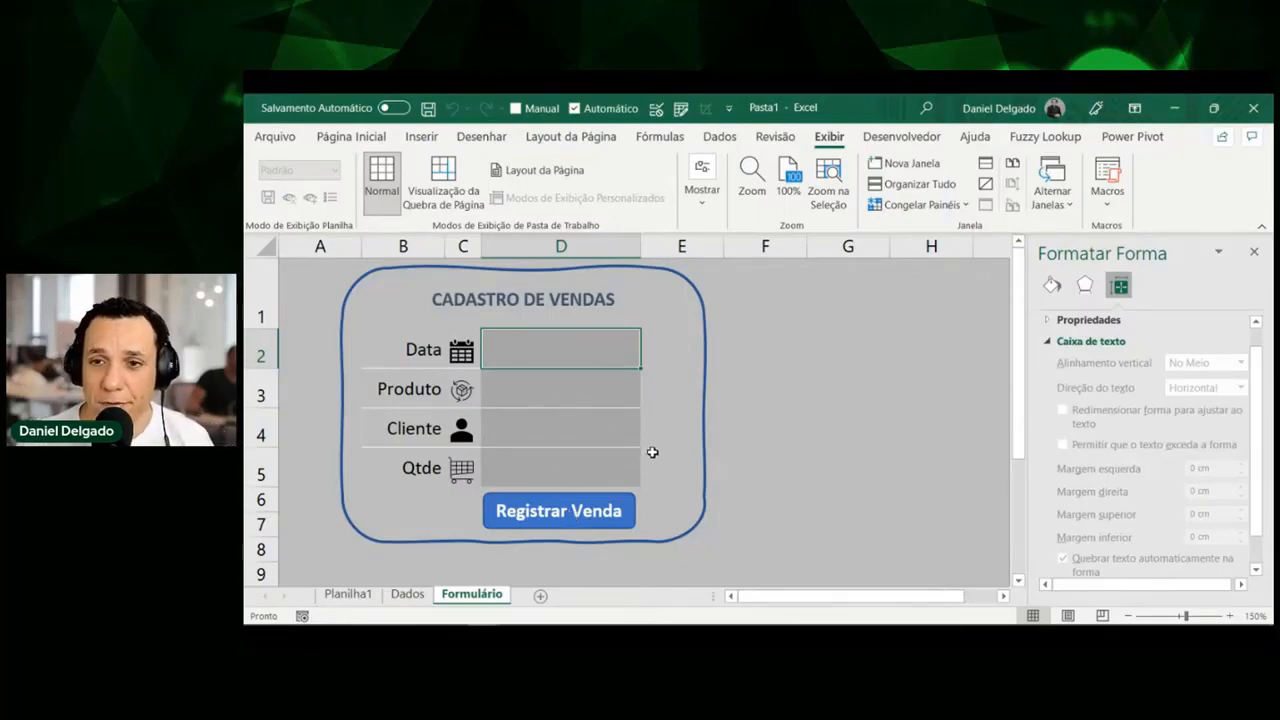
click(782, 382)
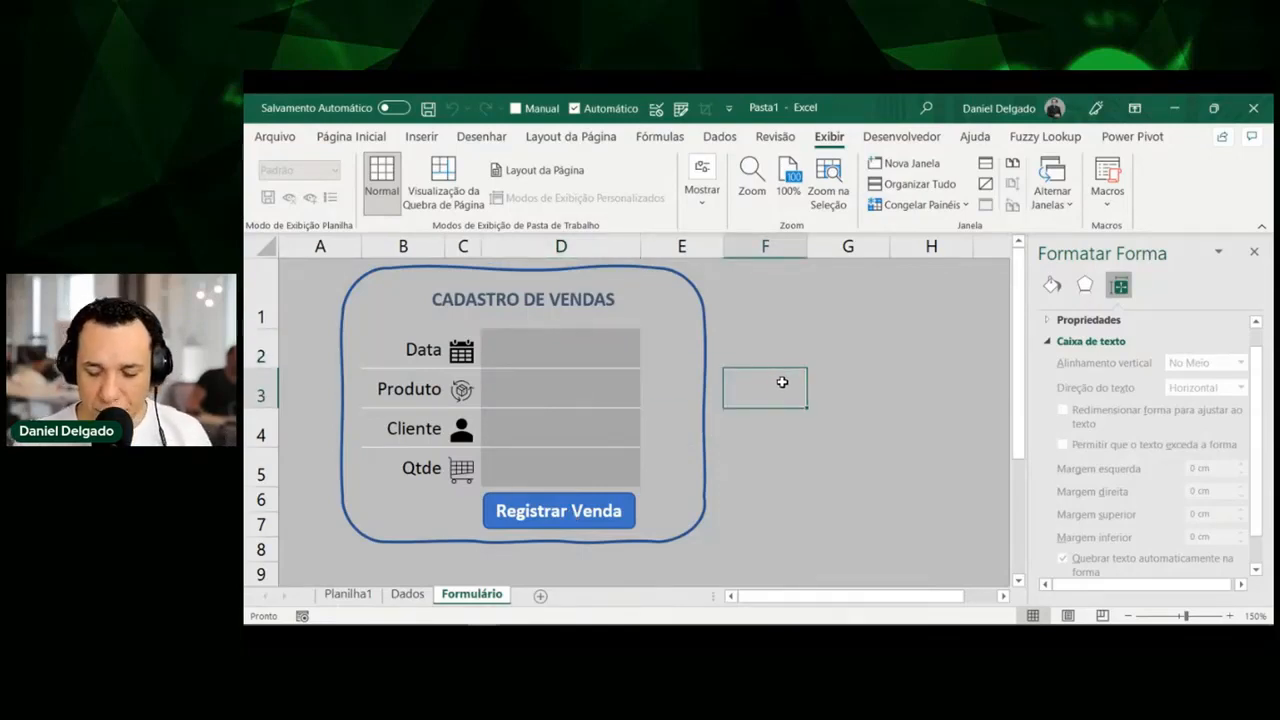
Open Módulo1 in the VBA editor and examine the RegistarVenda code, starting with the Range("D2:D5") line.
key(alt+F11)
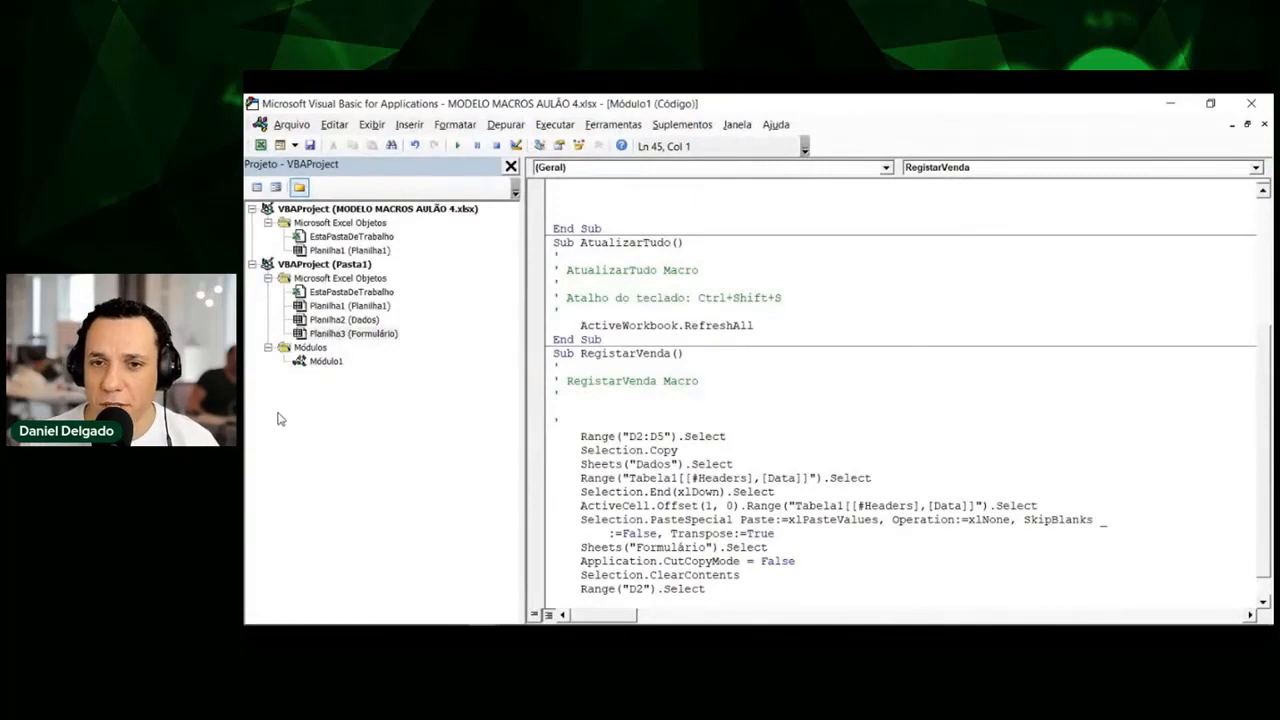
click(338, 364)
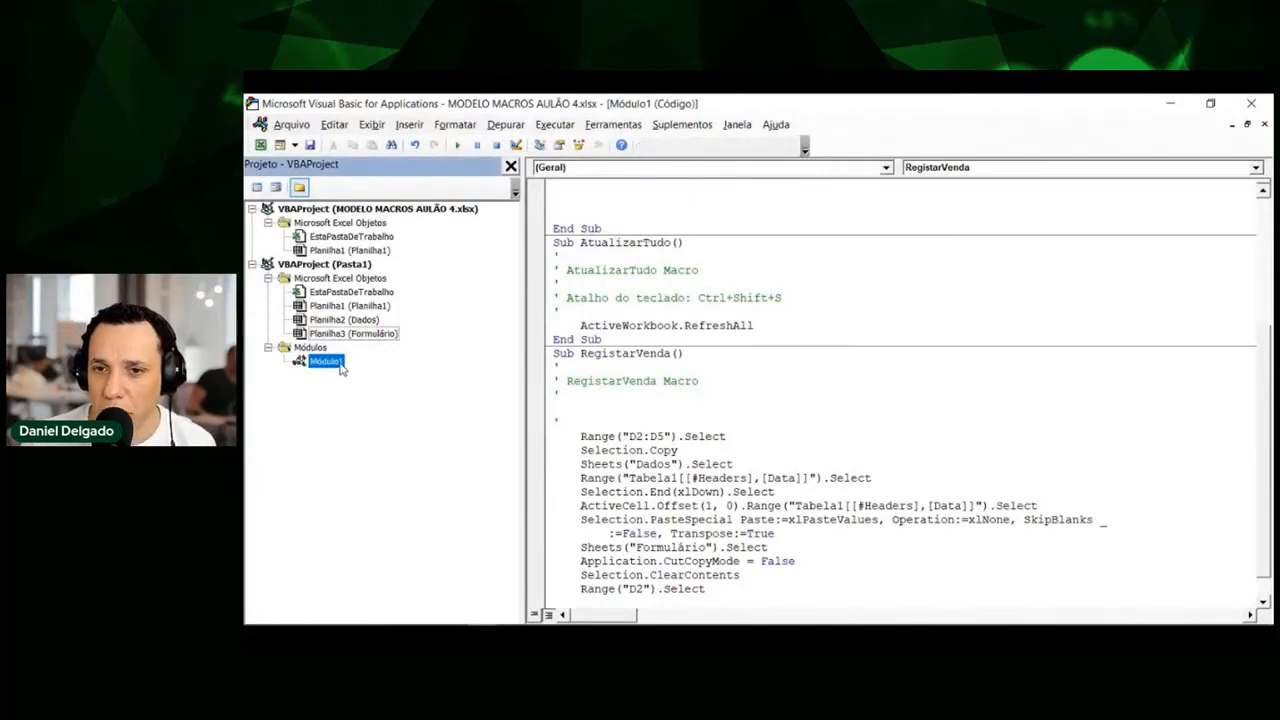
click(756, 410)
drag(686, 355, 553, 355)
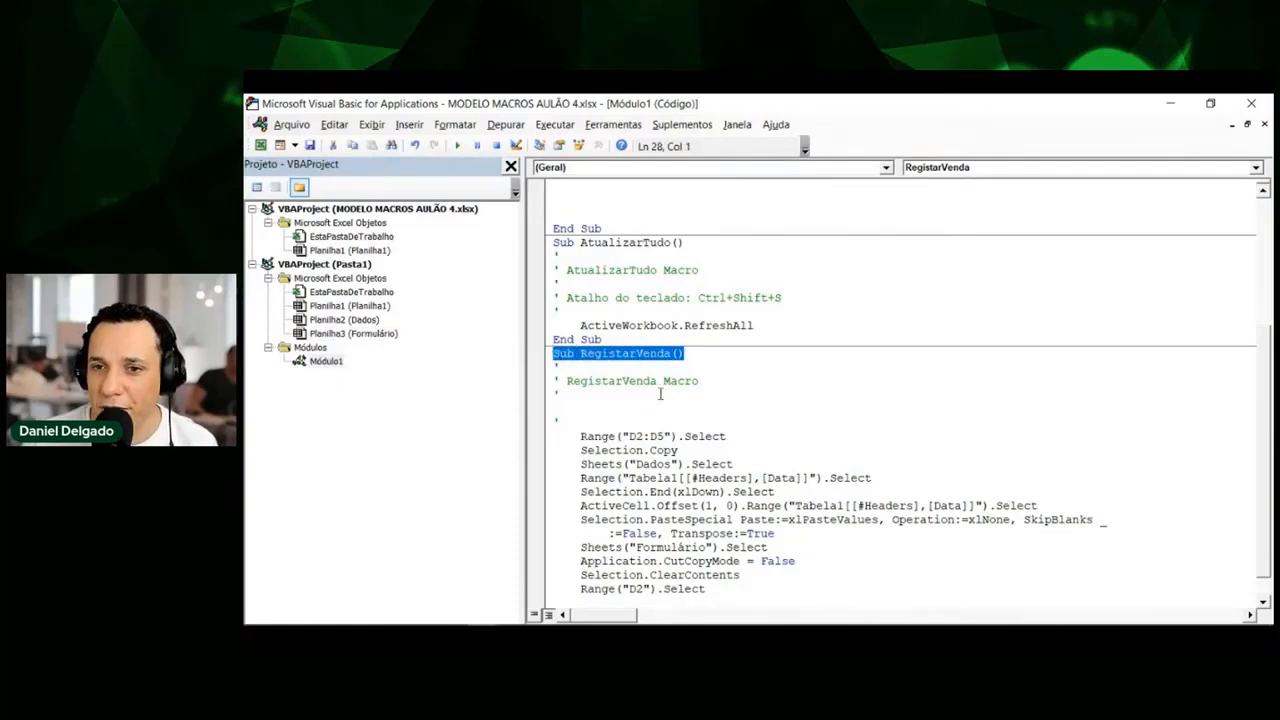
click(685, 393)
scroll(725, 400, down, 1)
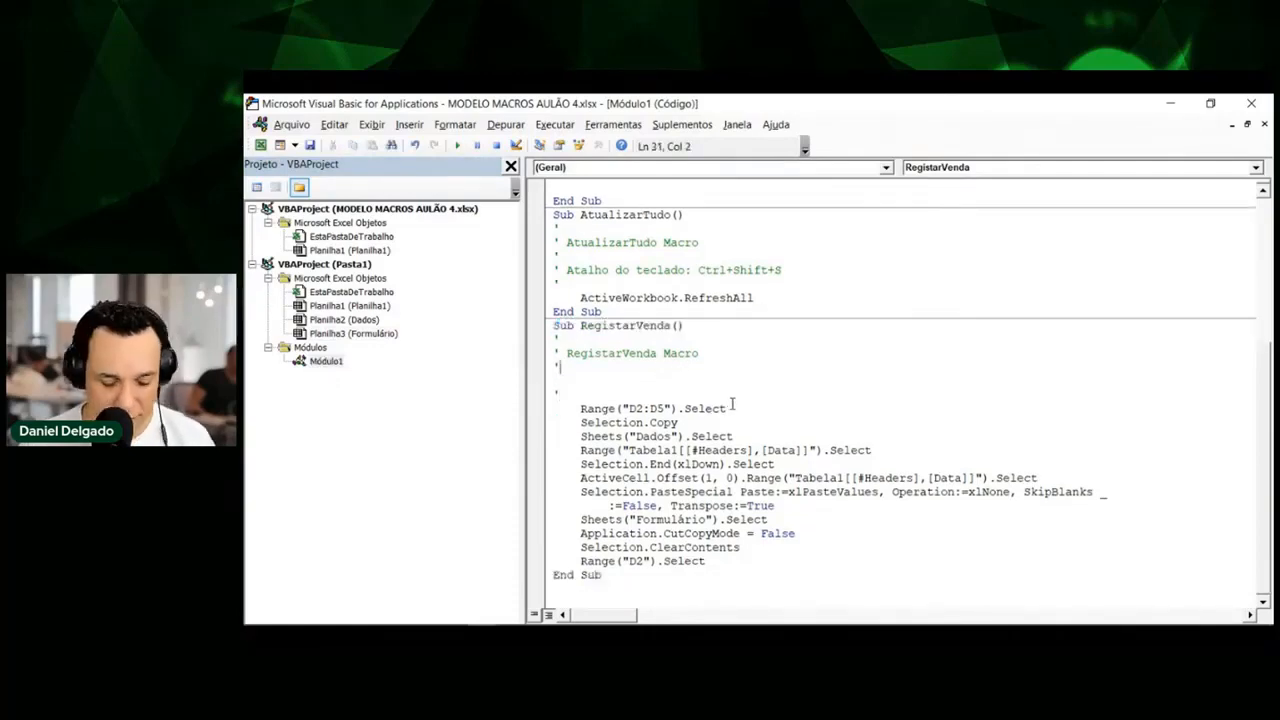
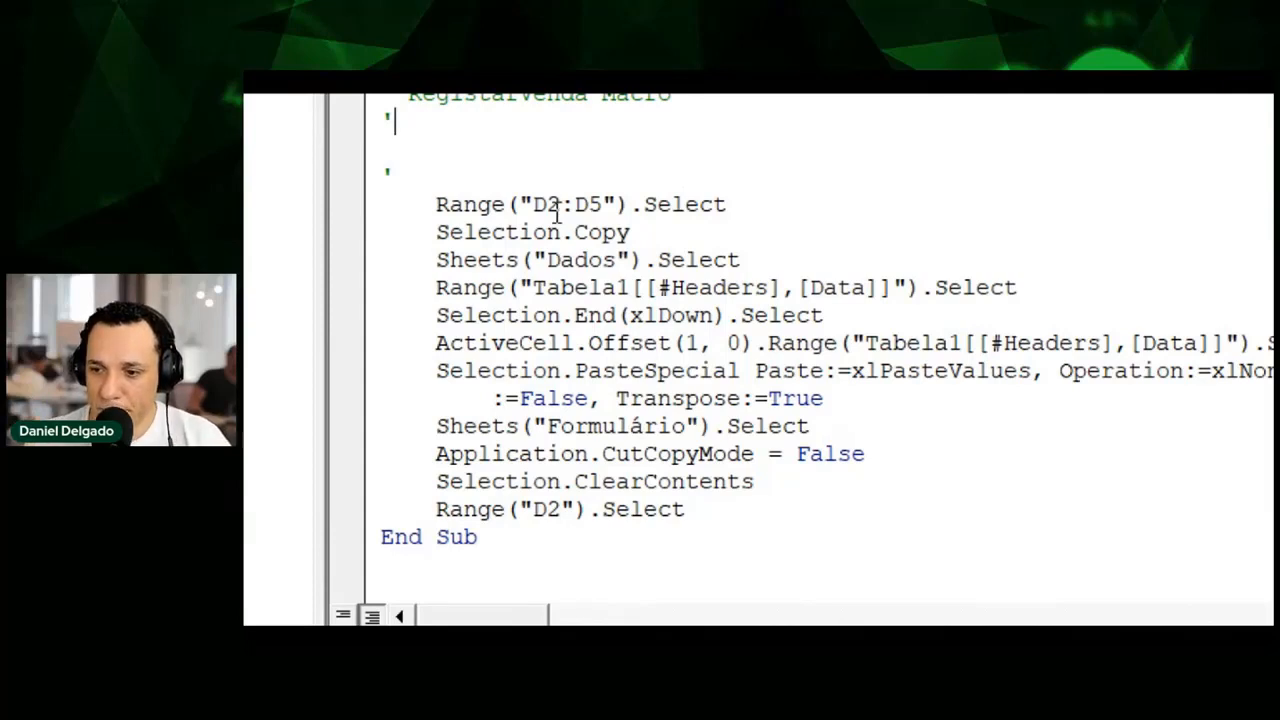
click(650, 197)
drag(652, 197, 423, 203)
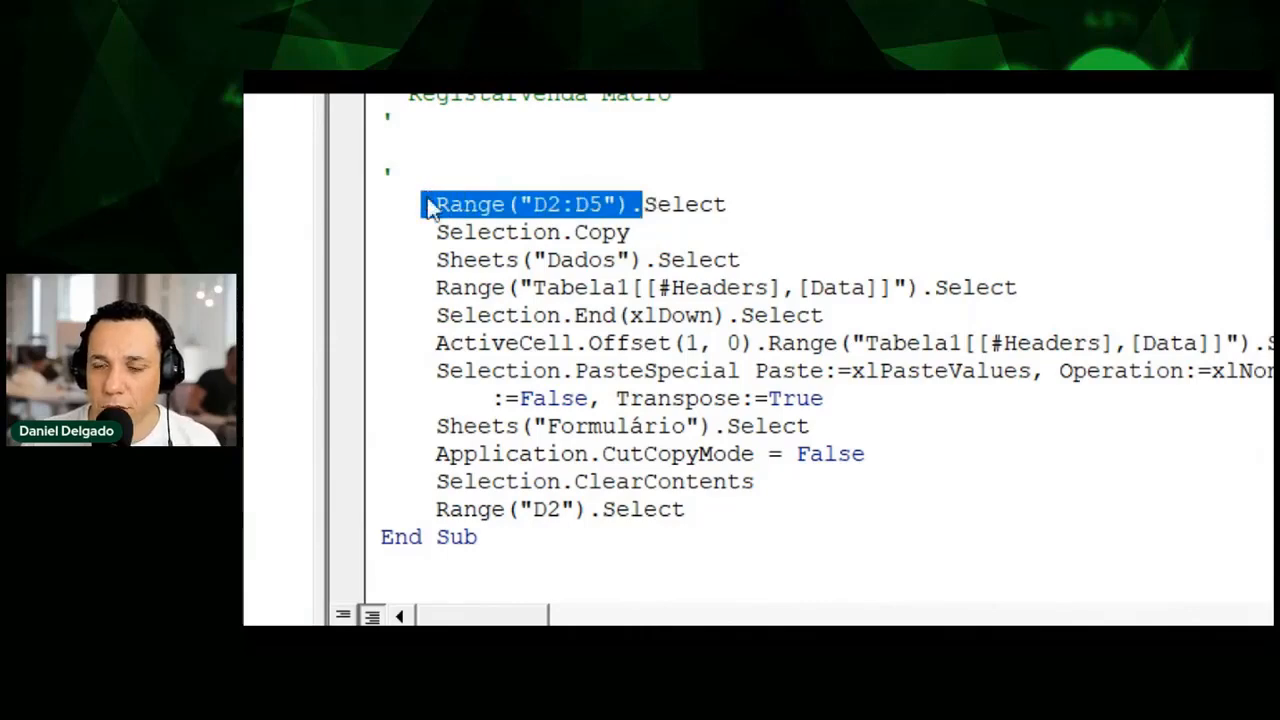
Retrace the macro's cell selections in the workbook, from D2:D5 on Formulário to the Data header and first empty row on Dados.
key(alt+F11)
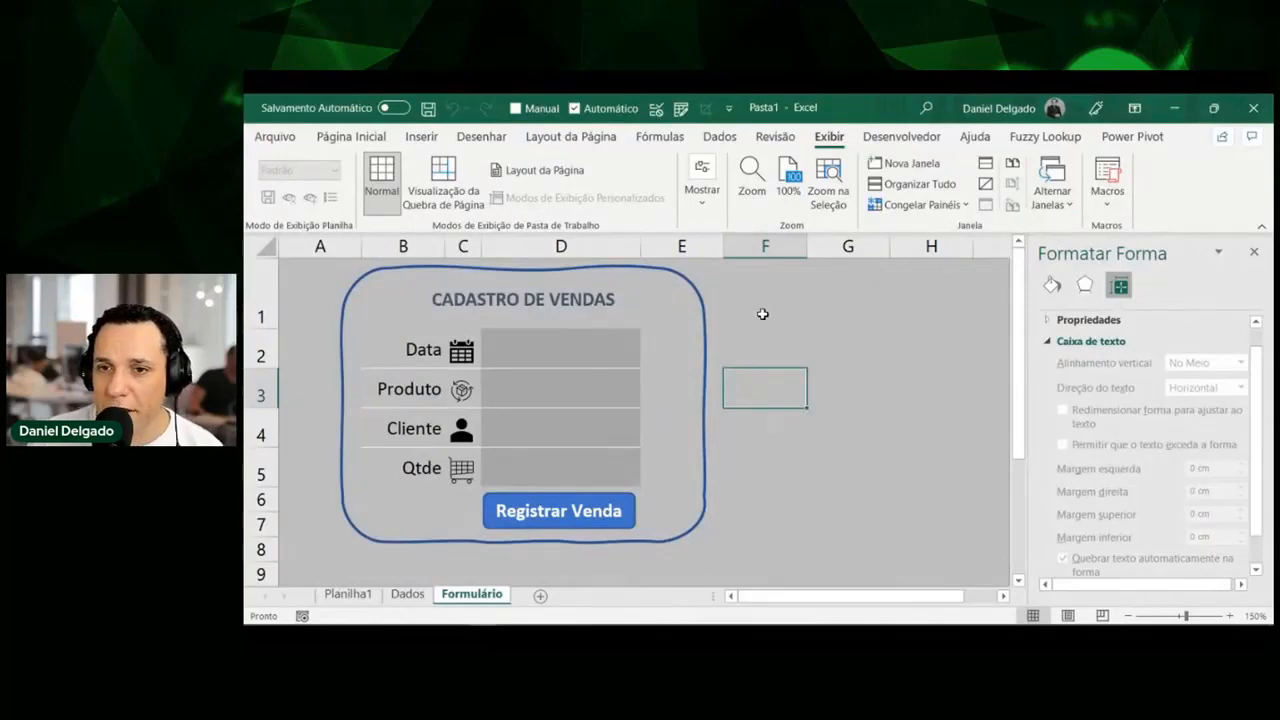
drag(628, 343, 593, 450)
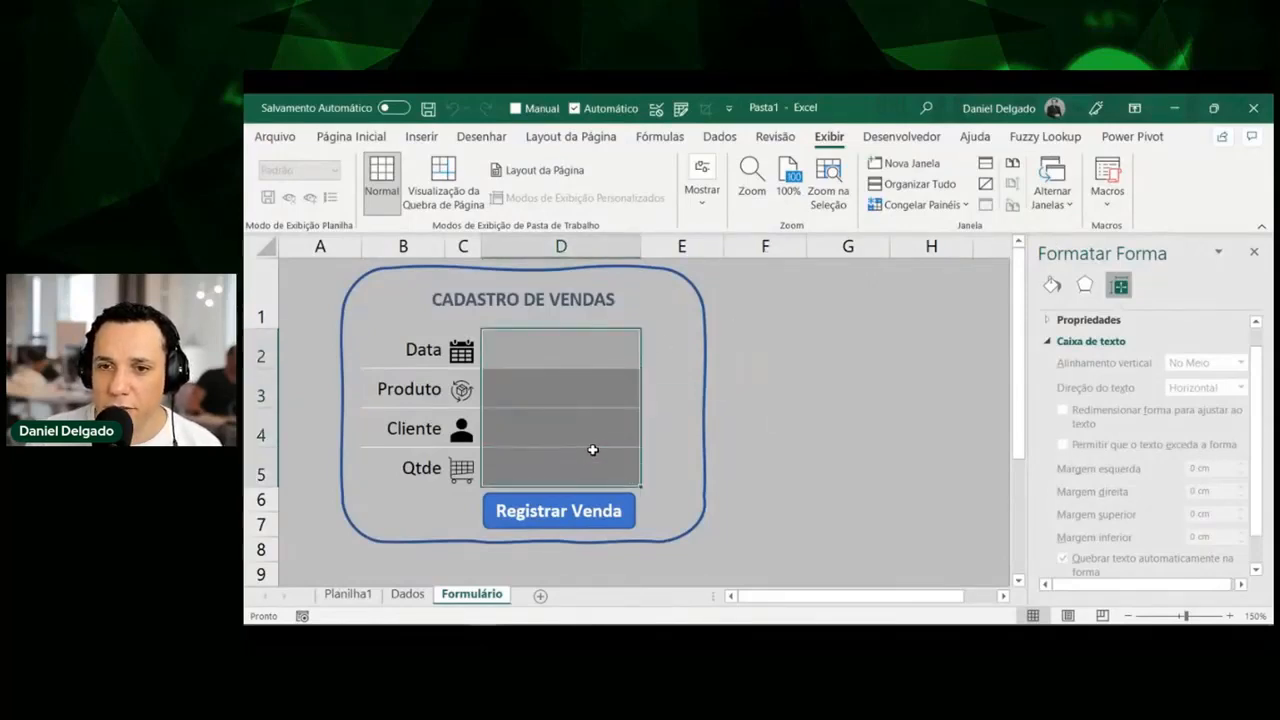
click(421, 600)
click(400, 301)
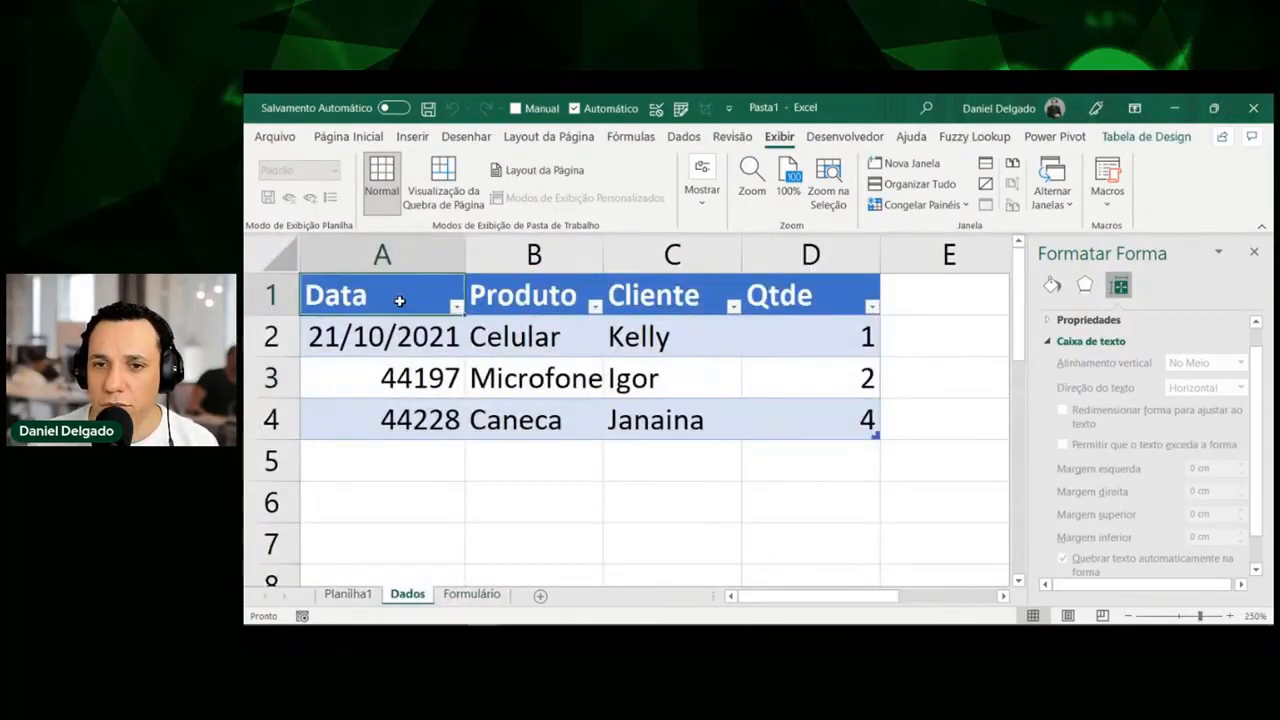
key(ctrl+Down)
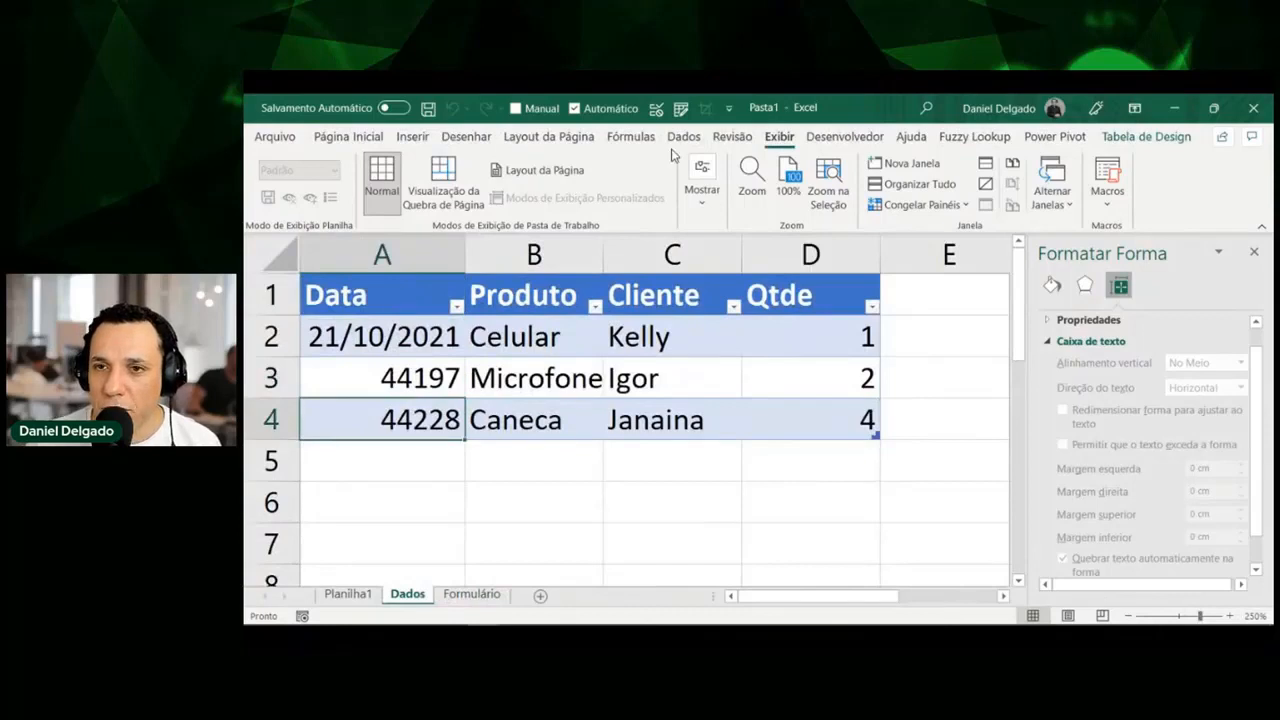
click(846, 136)
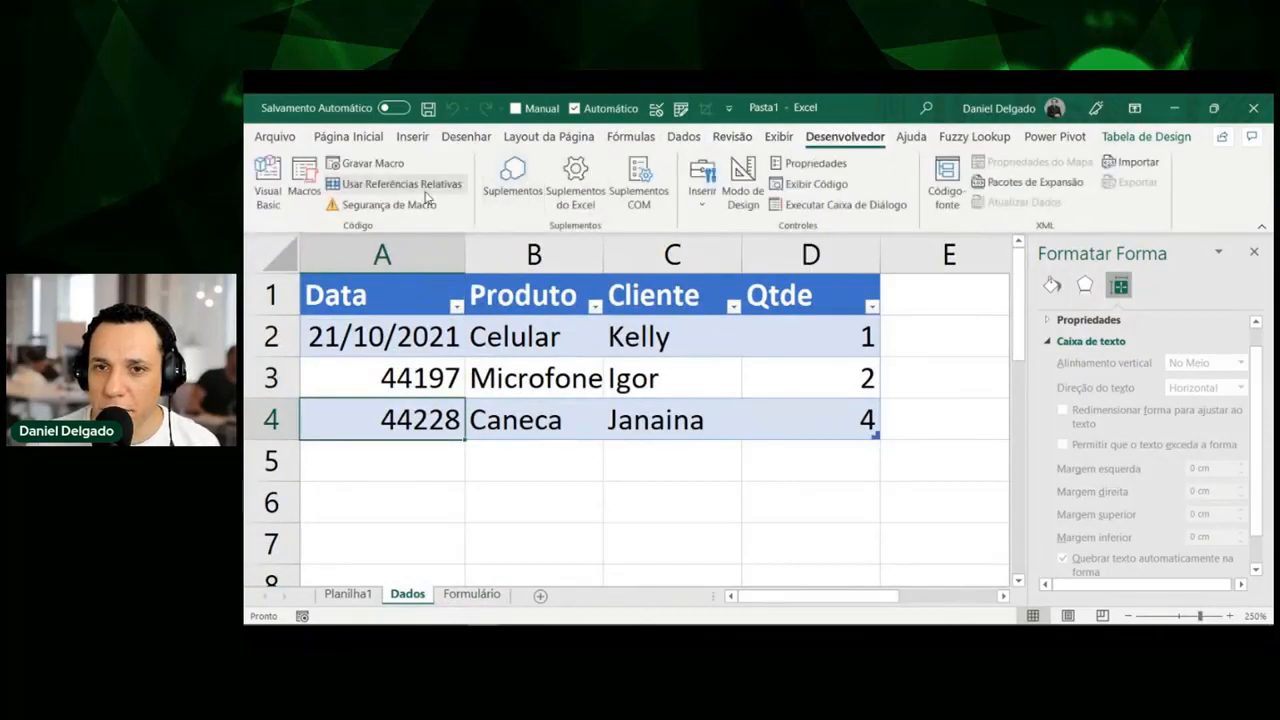
key(Down)
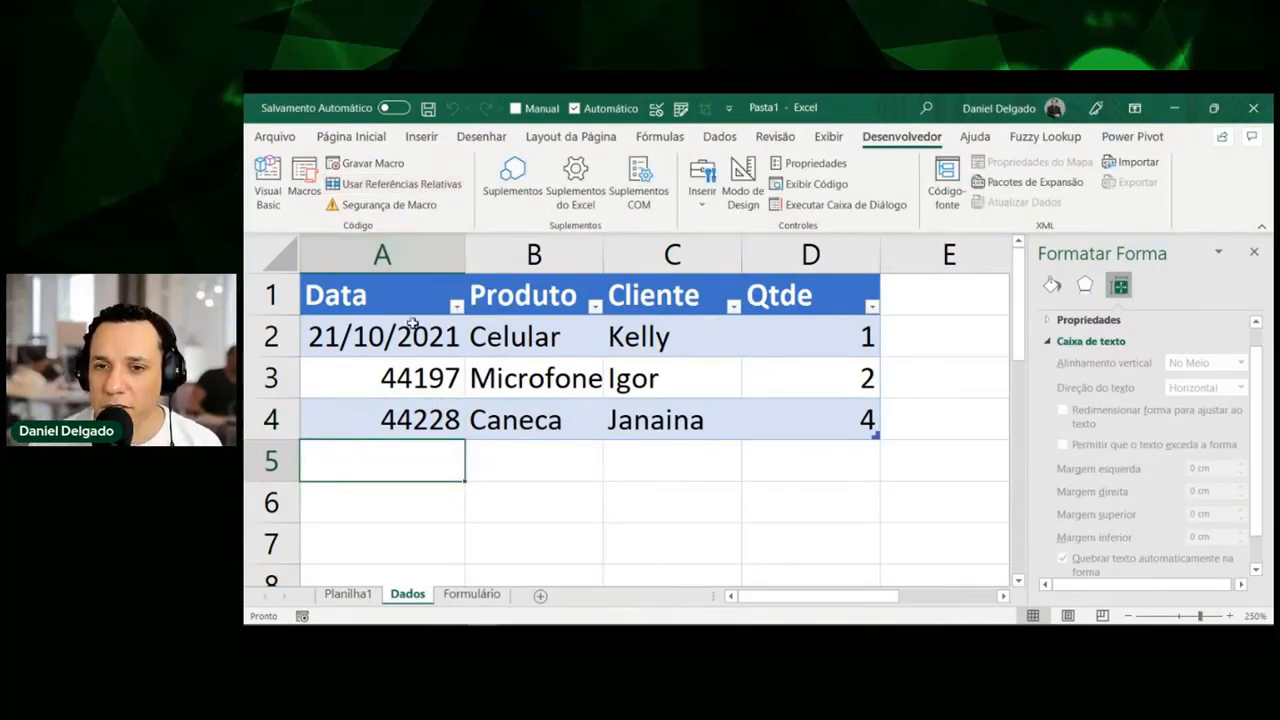
Fill in the Formulário entry cells with date 21/10/2021, product caneca, the customer's name and quantity 1.
click(455, 596)
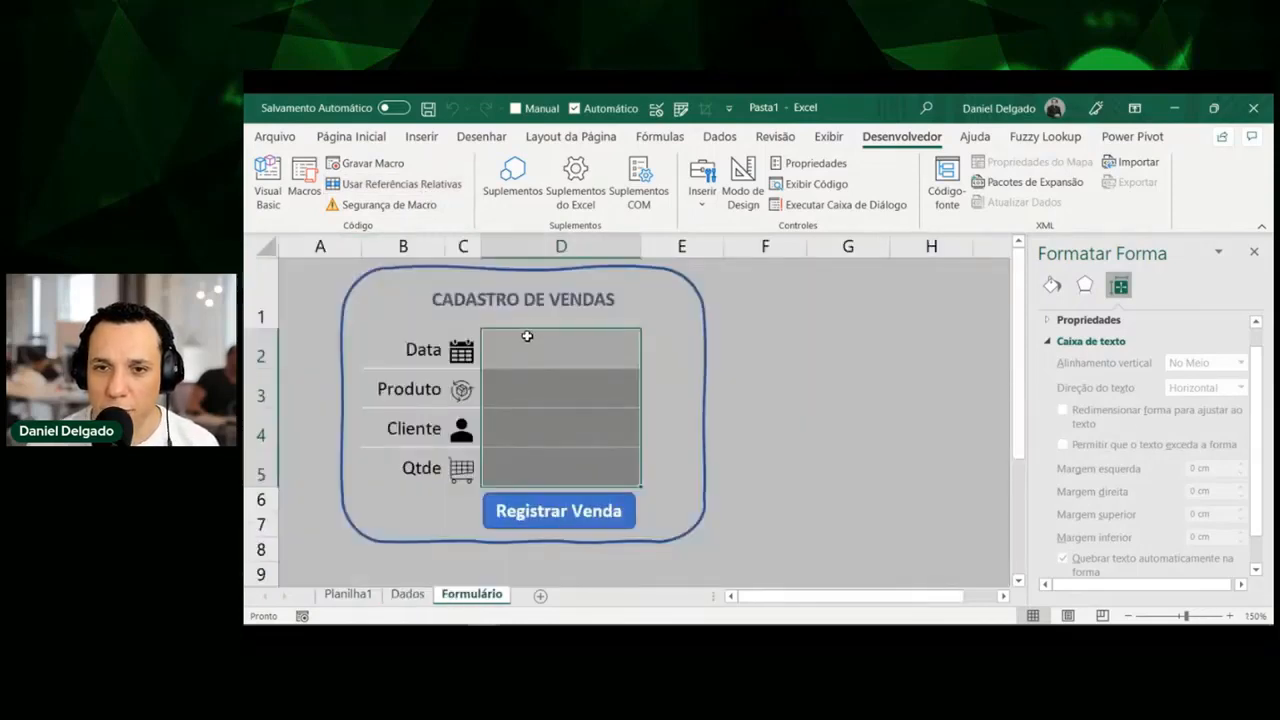
click(527, 337)
key(ctrl+semicolon)
key(Return)
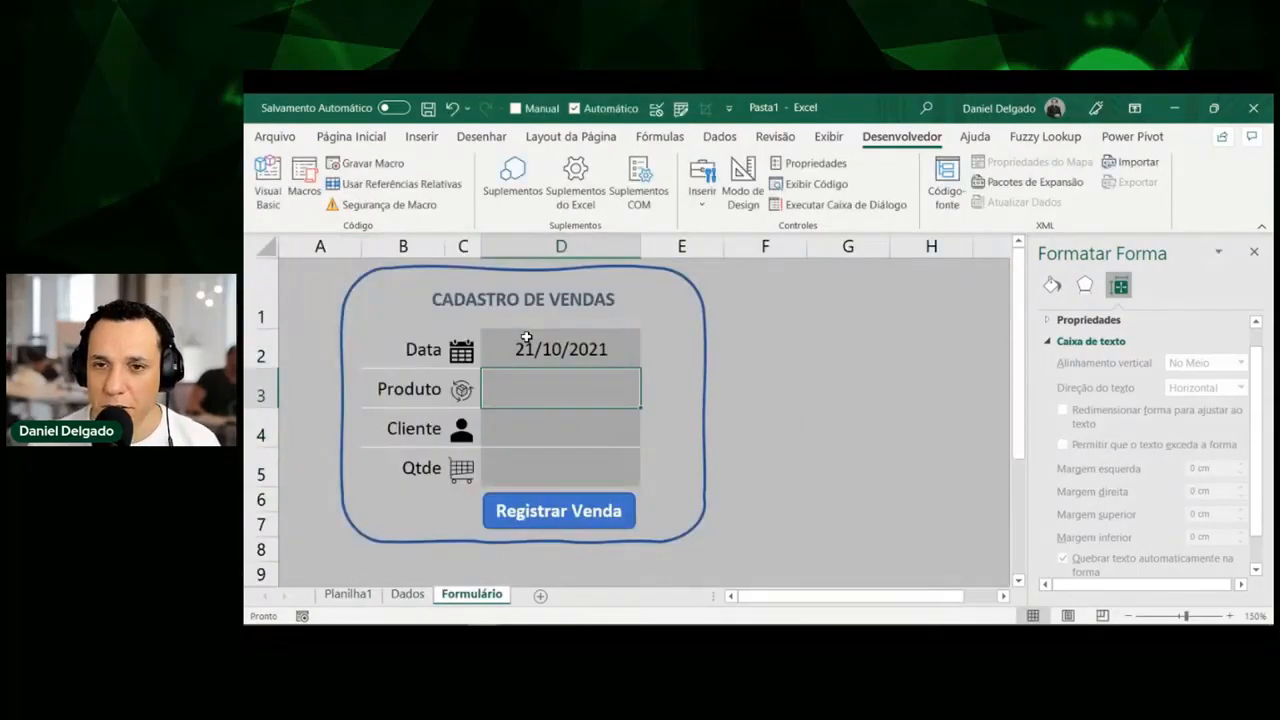
text(canc)
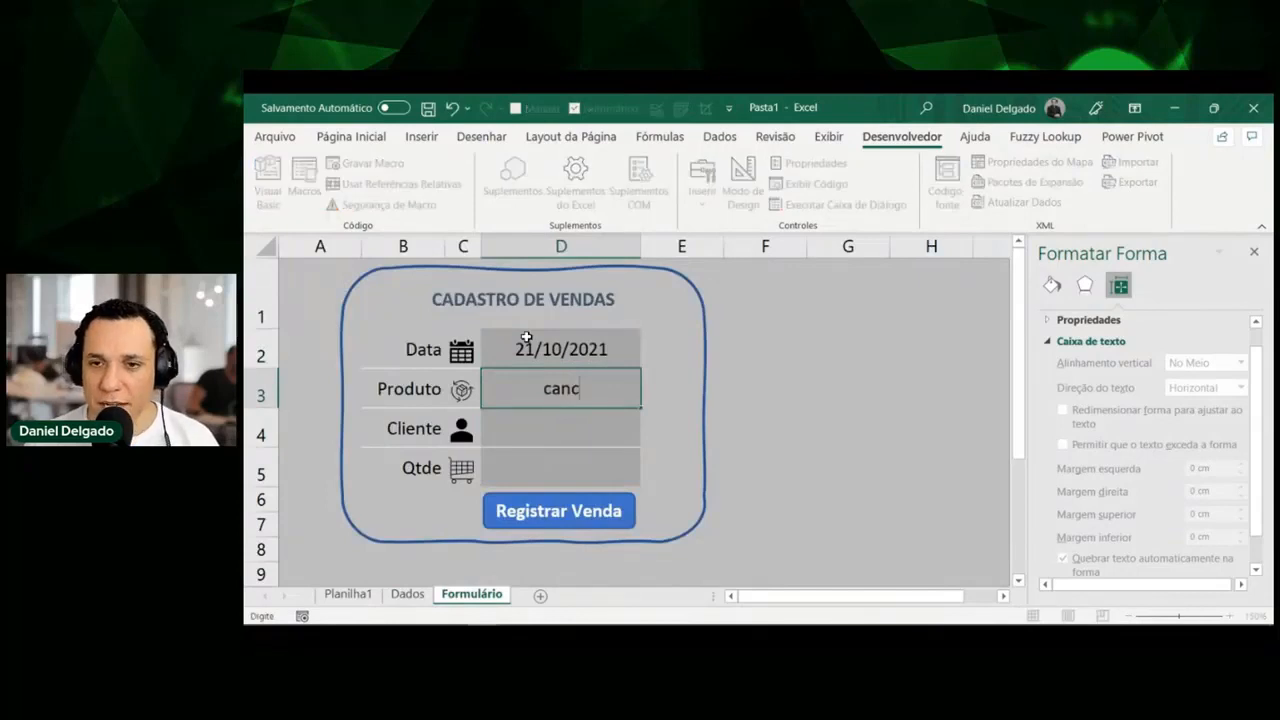
key(BackSpace)
text(eca)
key(Return)
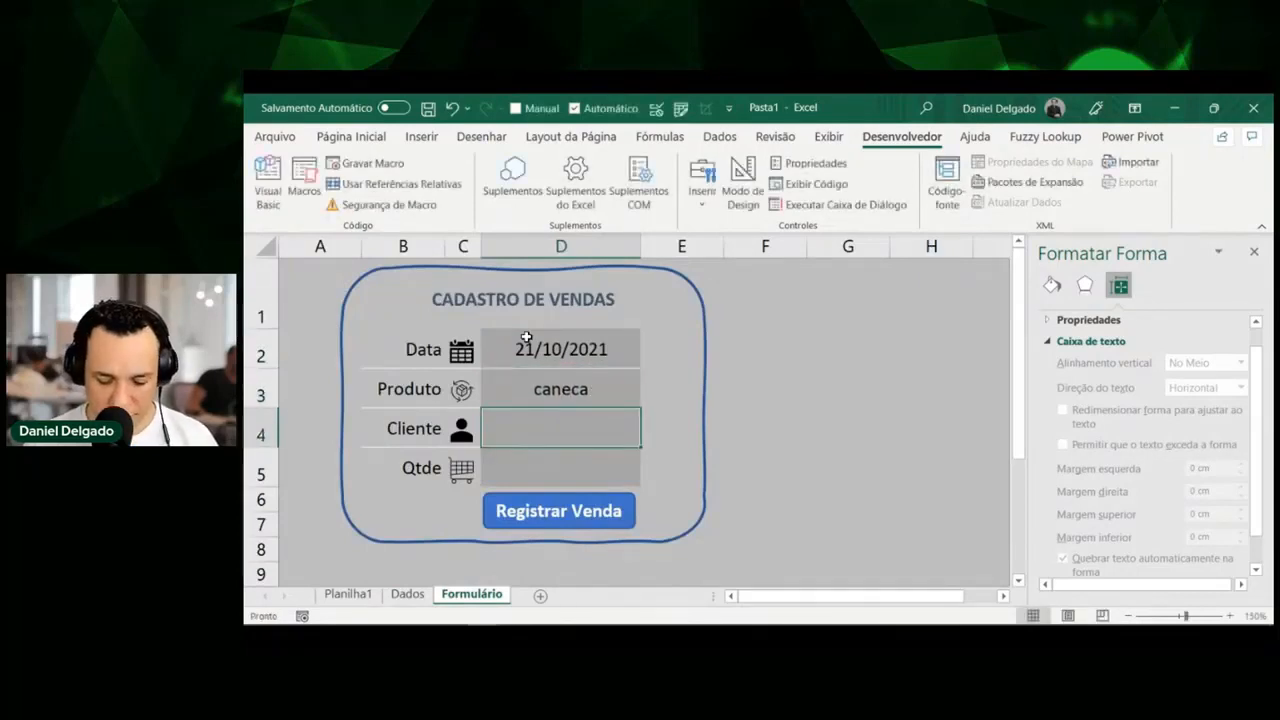
text(luis)
key(Return)
text(1)
key(Return)
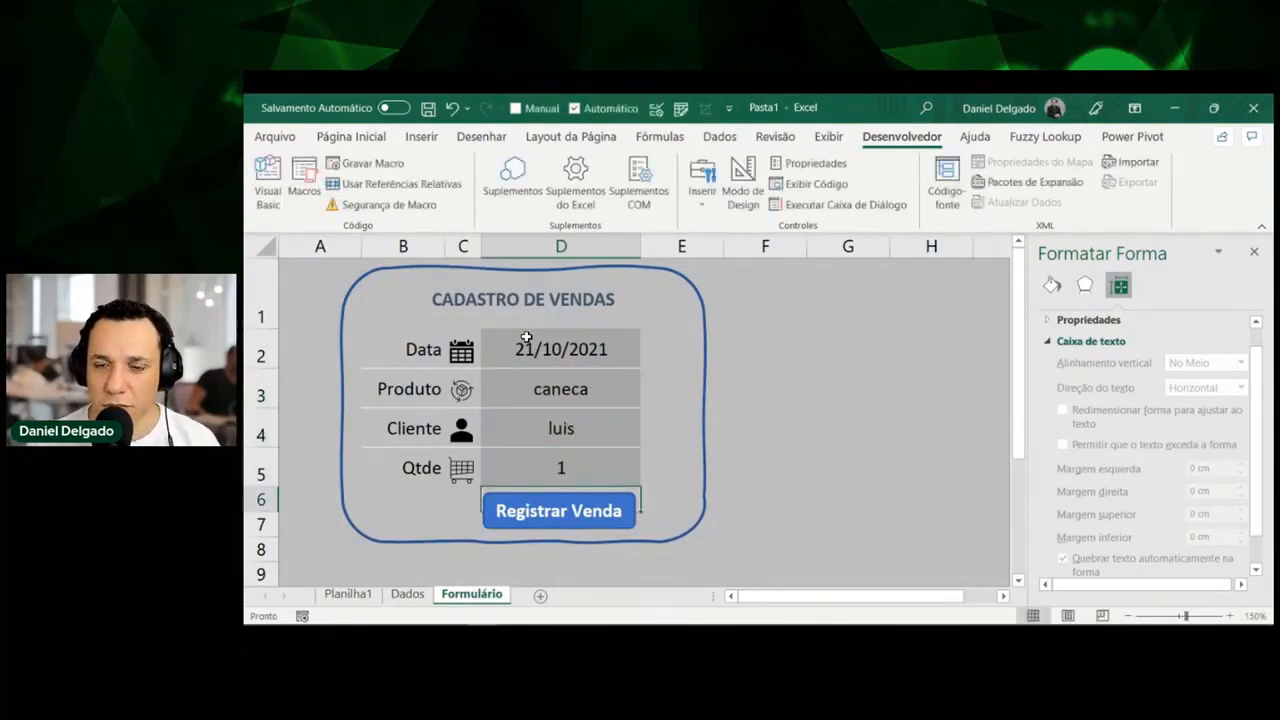
Copy form entries D2:D5 and select A5, the first empty cell below the Data column on the Dados sheet.
drag(528, 350, 564, 465)
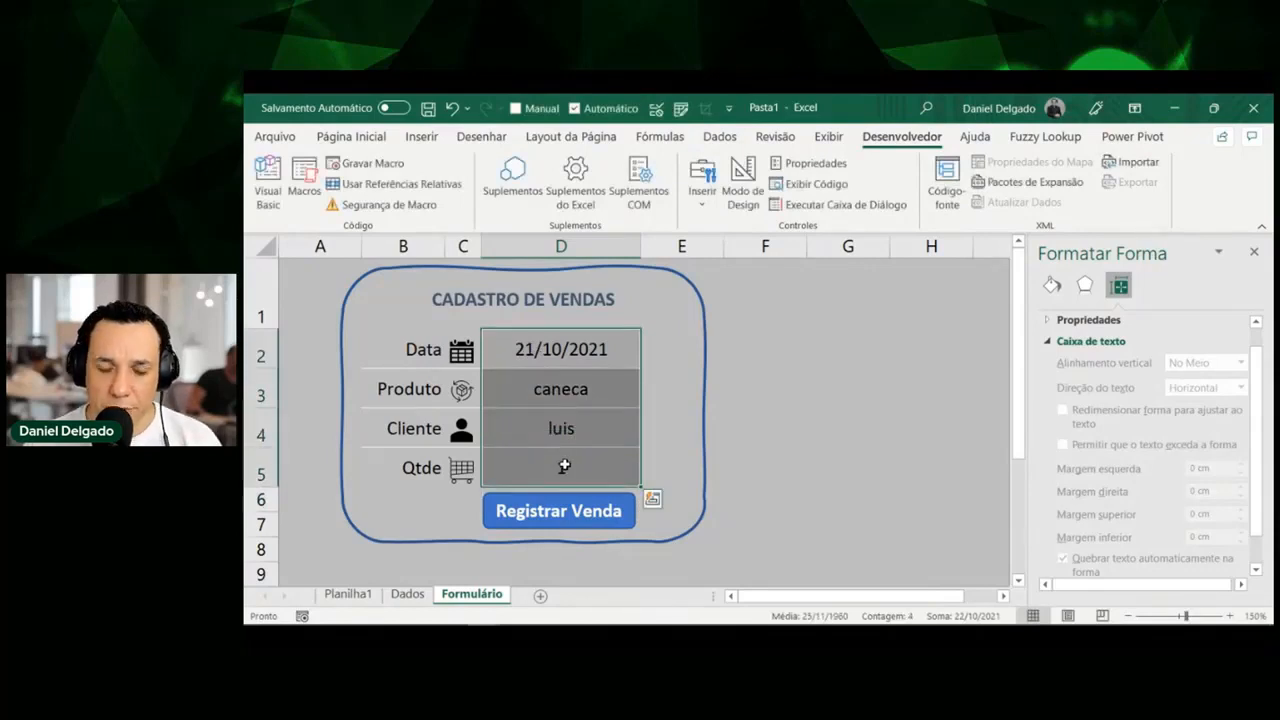
key(ctrl+c)
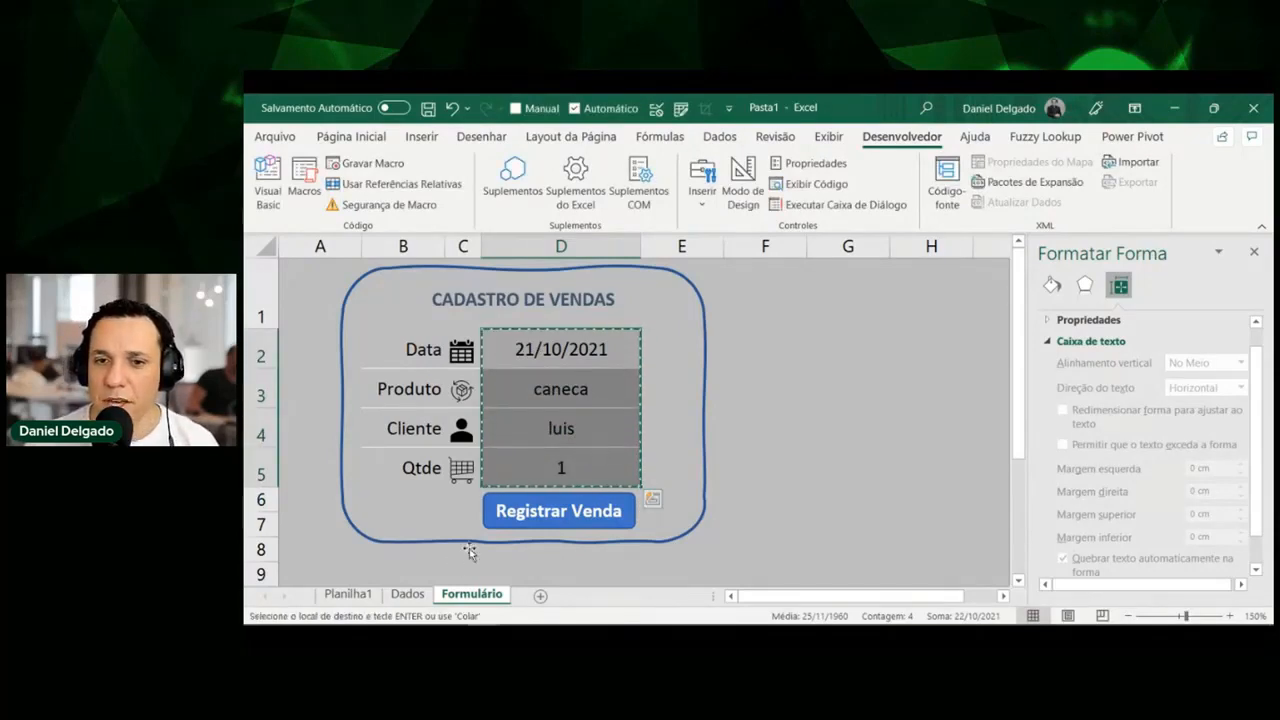
click(410, 594)
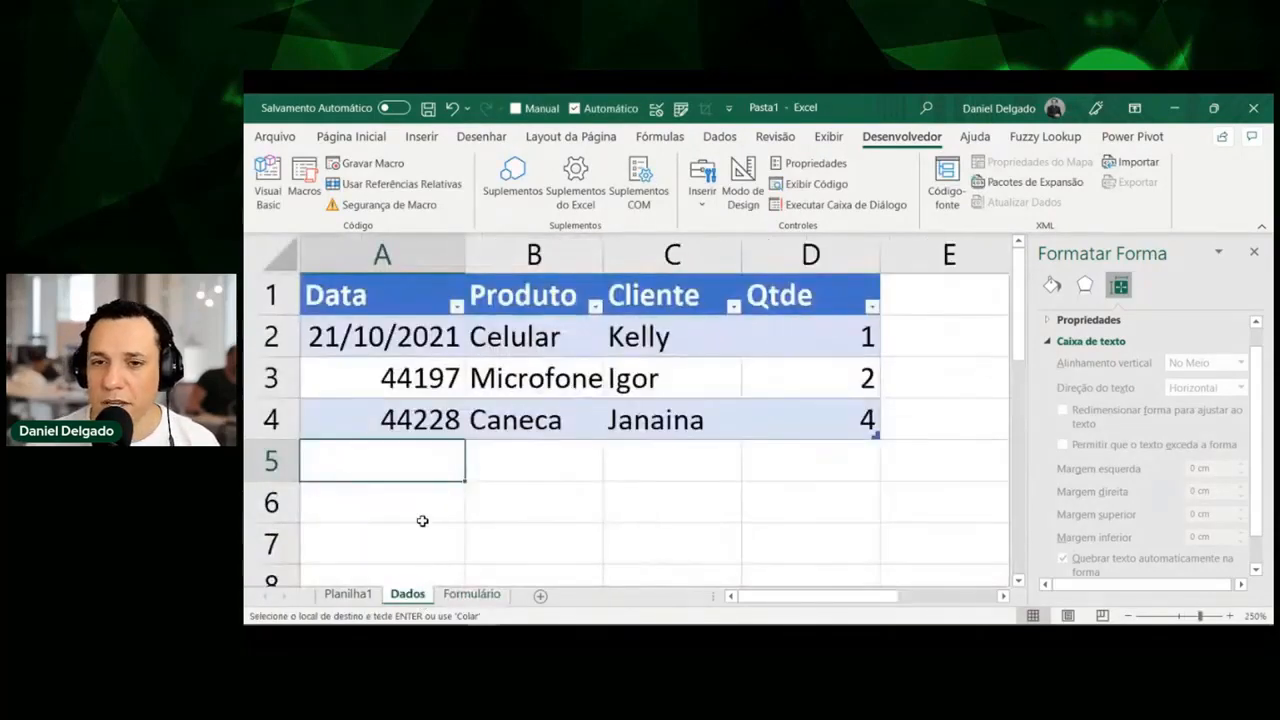
click(429, 305)
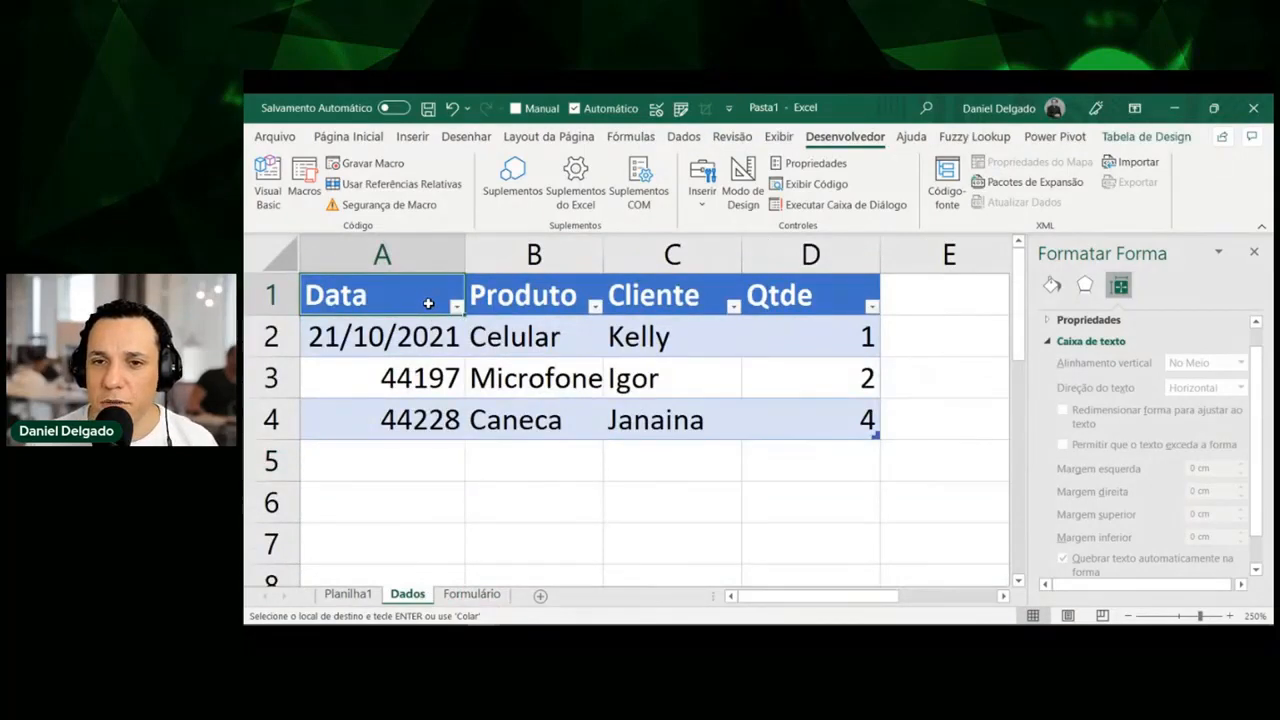
key(ctrl+Down)
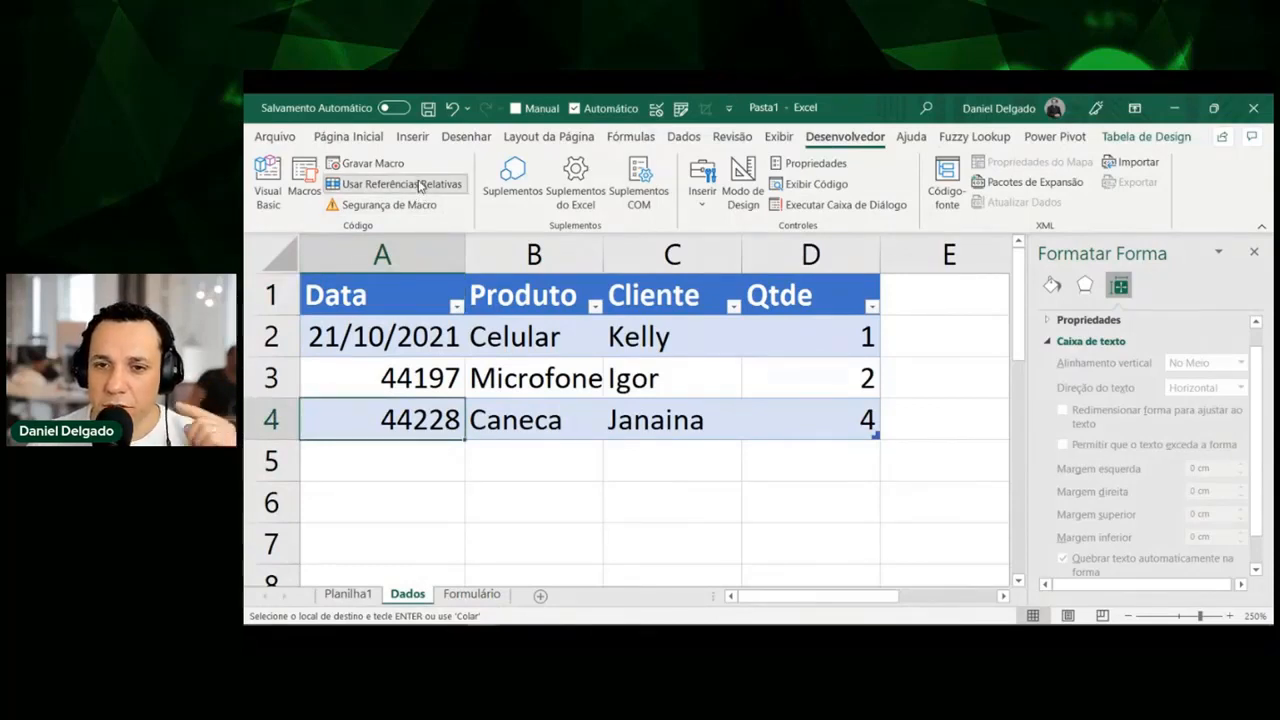
key(Down)
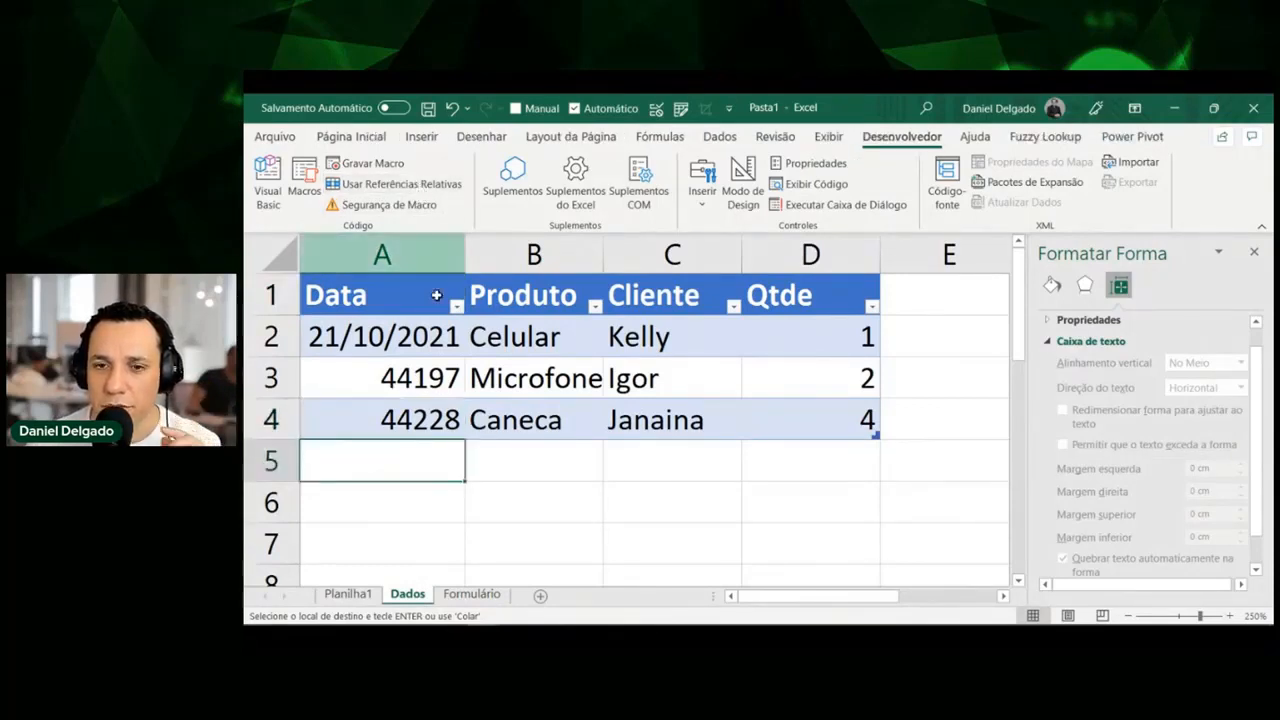
Paste the copied entries at A5 with Paste Special, using values only and Transpose.
right_click(429, 463)
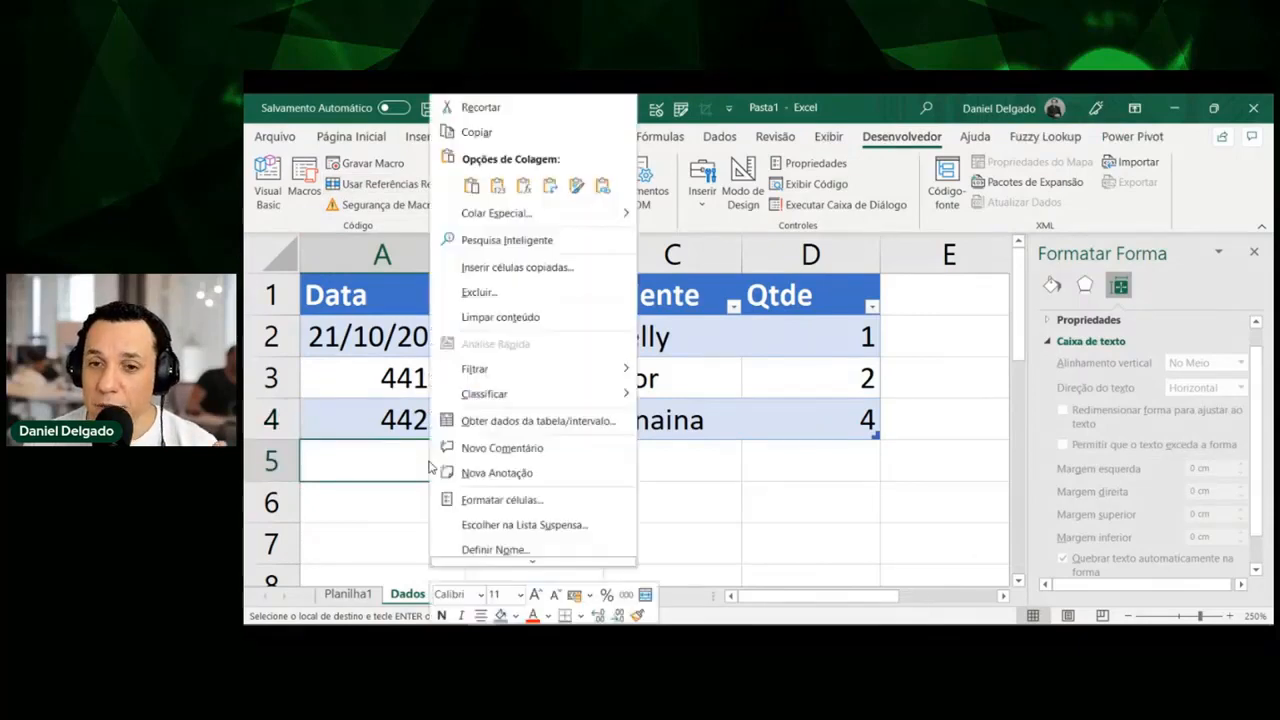
click(506, 214)
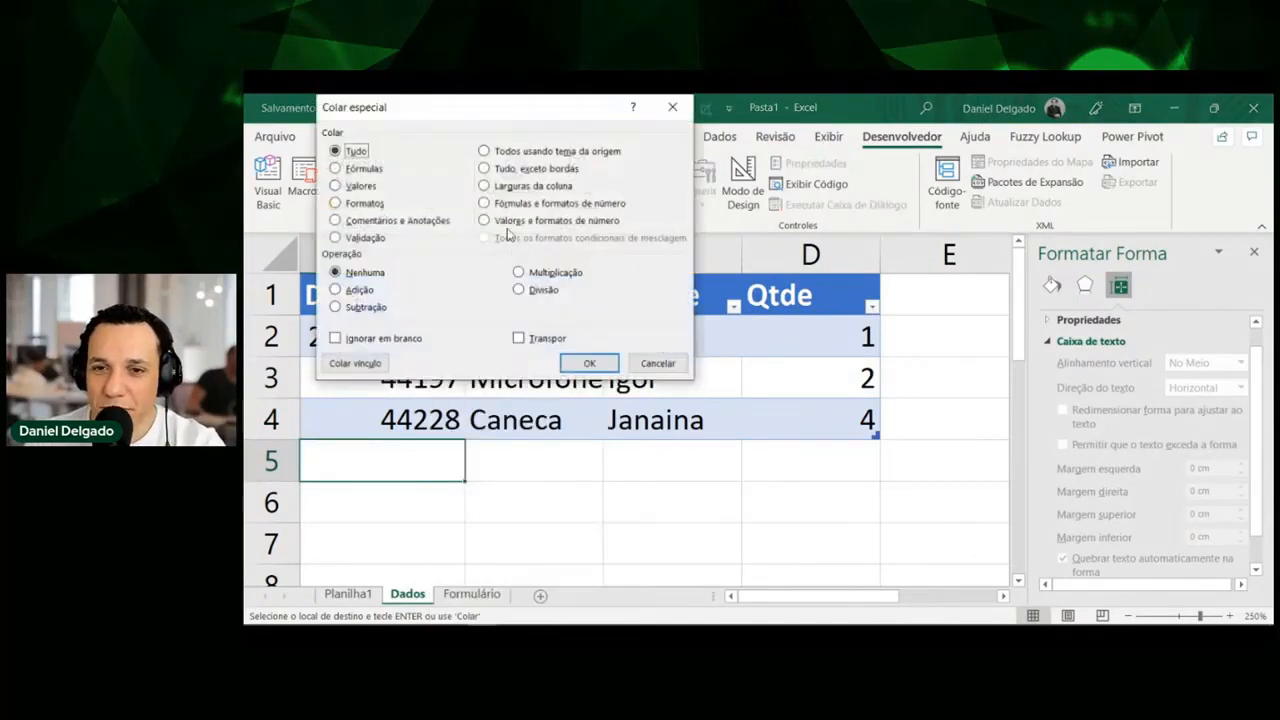
click(548, 338)
click(372, 188)
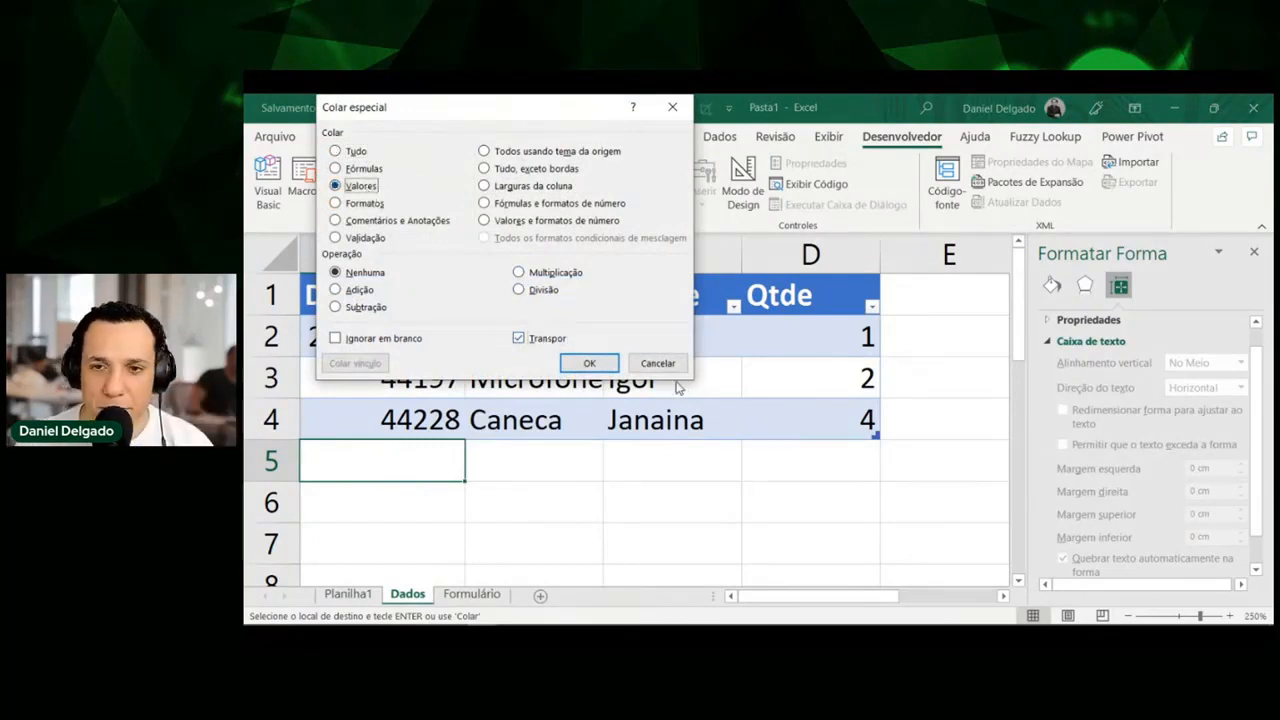
click(589, 363)
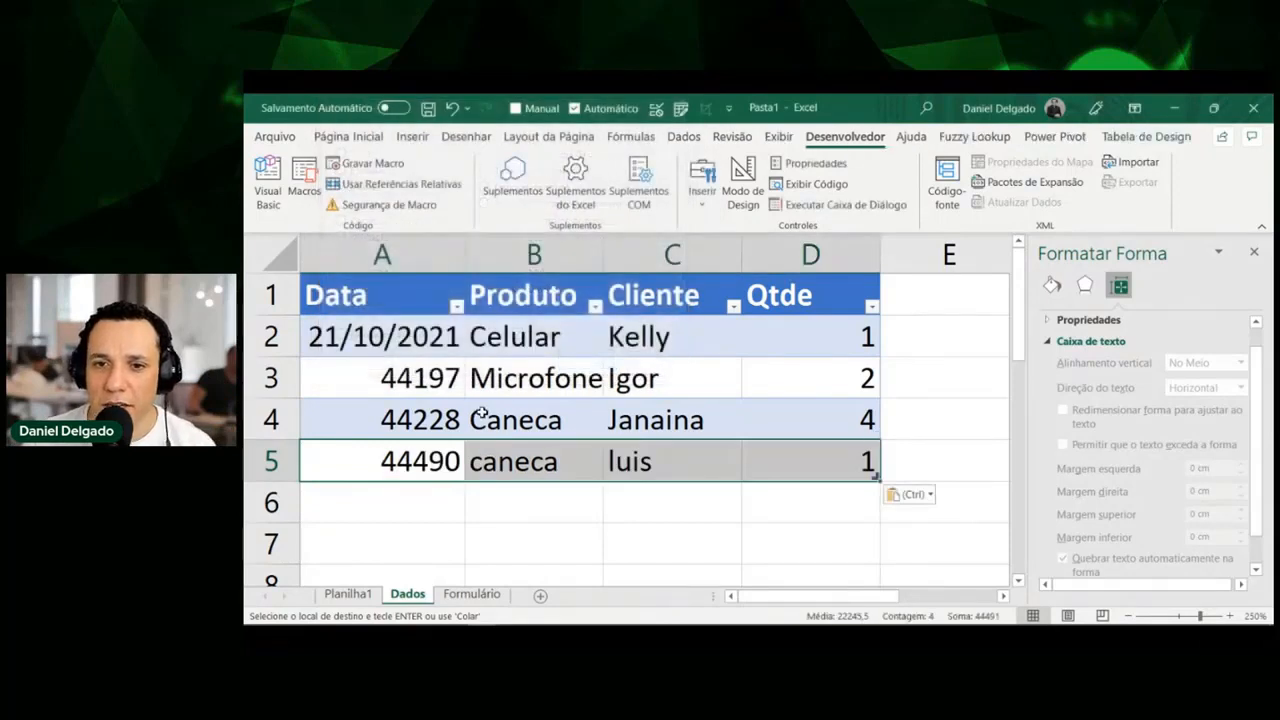
Clear the entries in D2:D5 on Formulário and select the date cell D2.
click(465, 593)
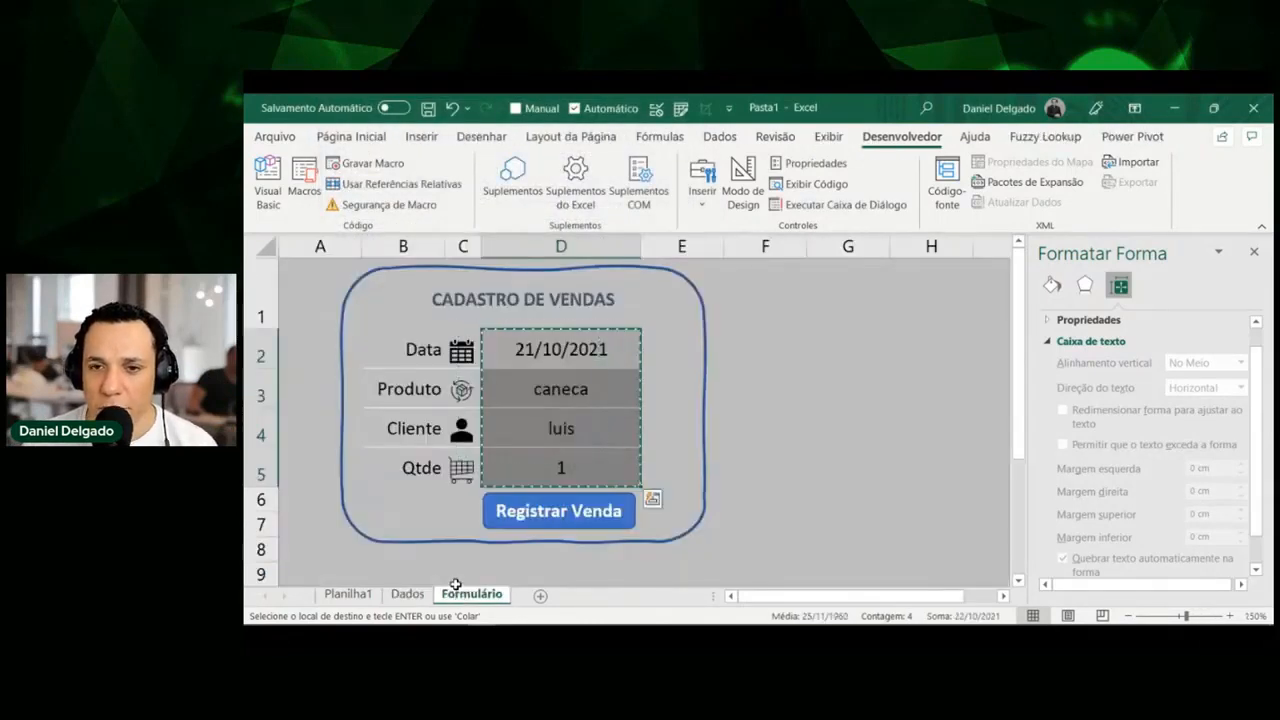
key(Delete)
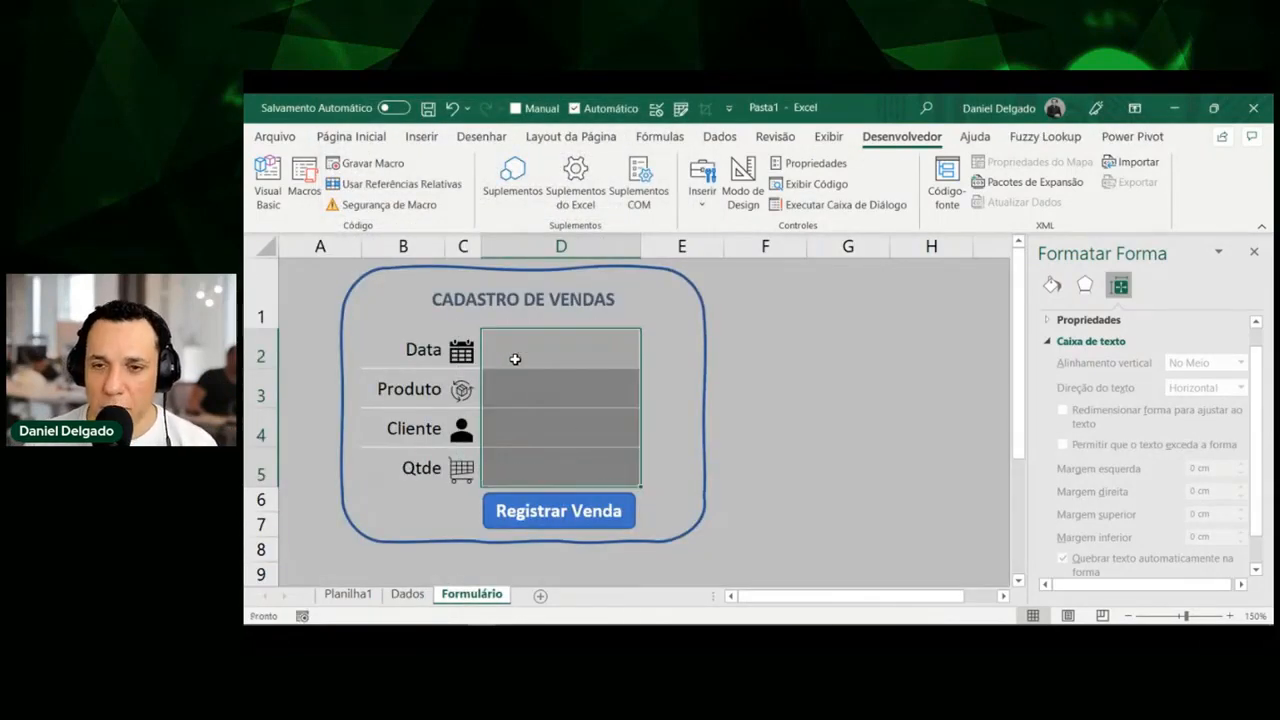
click(515, 359)
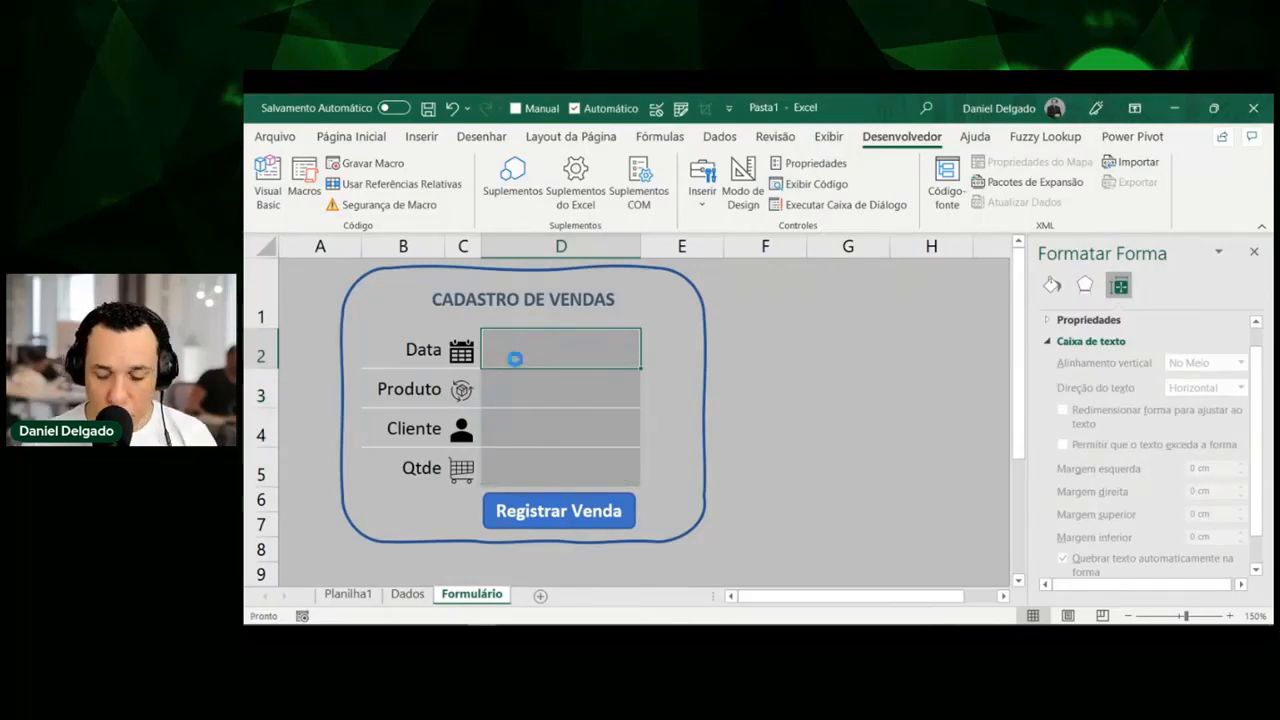
Open the RegistarVenda macro's VBA code and examine the cell references in the Range("D2:D5").Select line.
key(alt+F11)
click(651, 420)
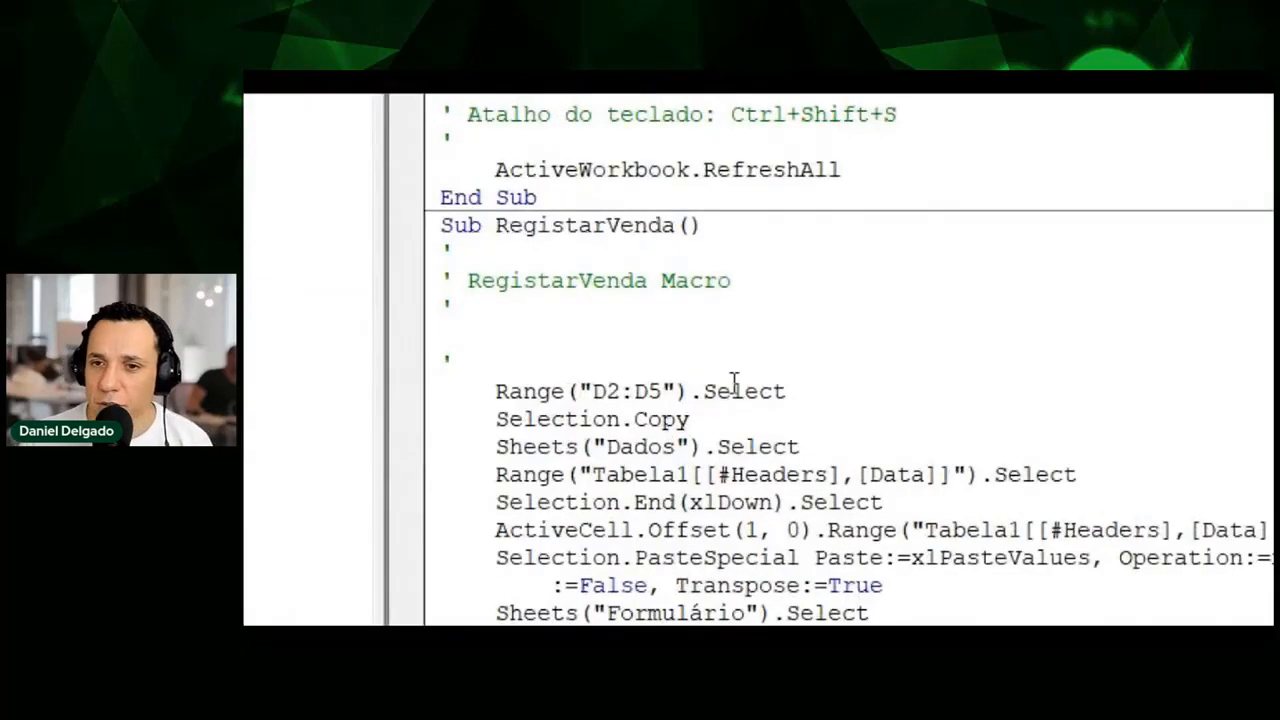
drag(800, 397, 488, 398)
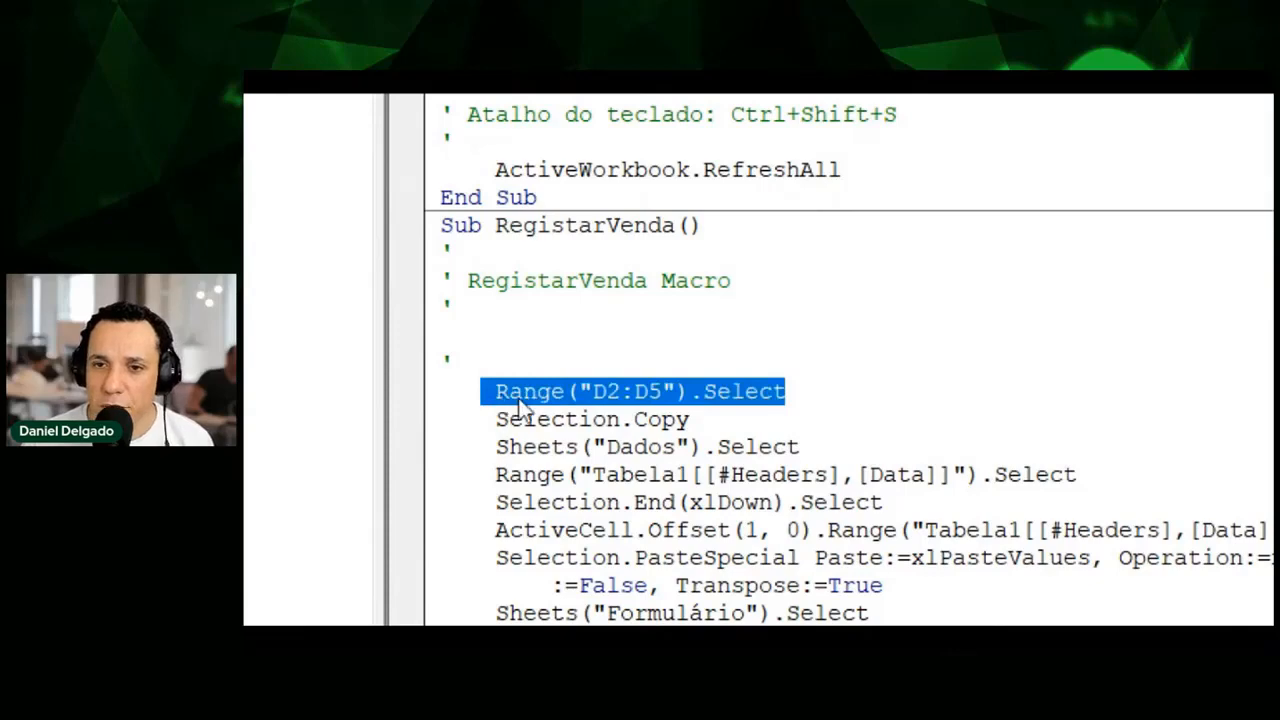
double_click(620, 390)
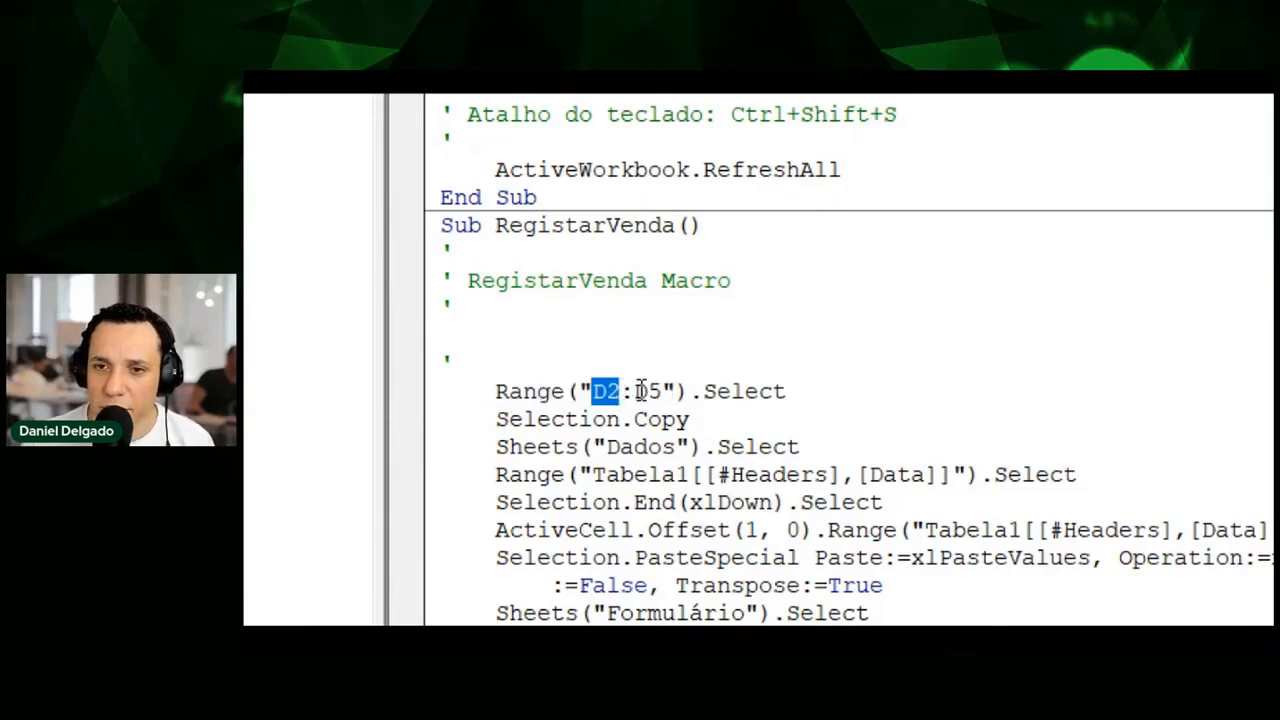
double_click(646, 391)
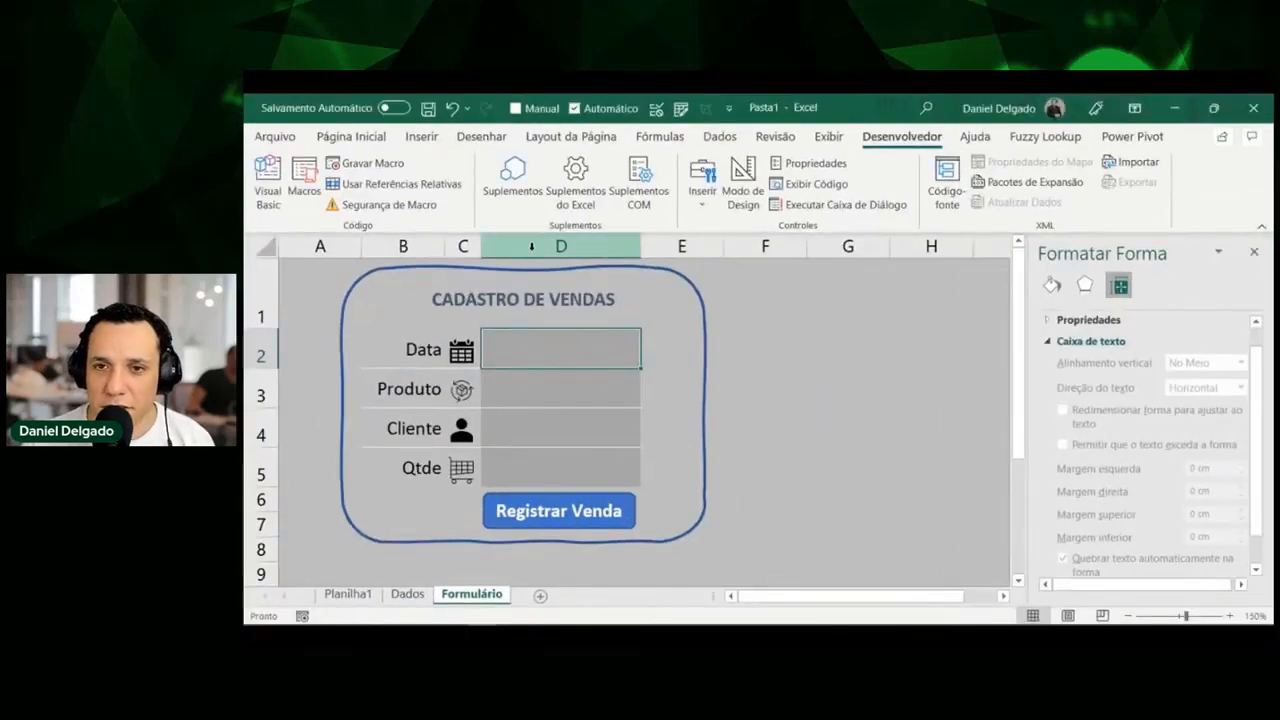
Select row 2 on Formulário, annotate column D, row 2 and the entry cells D2 to D5 with the screen pen, and clear the annotations.
click(260, 350)
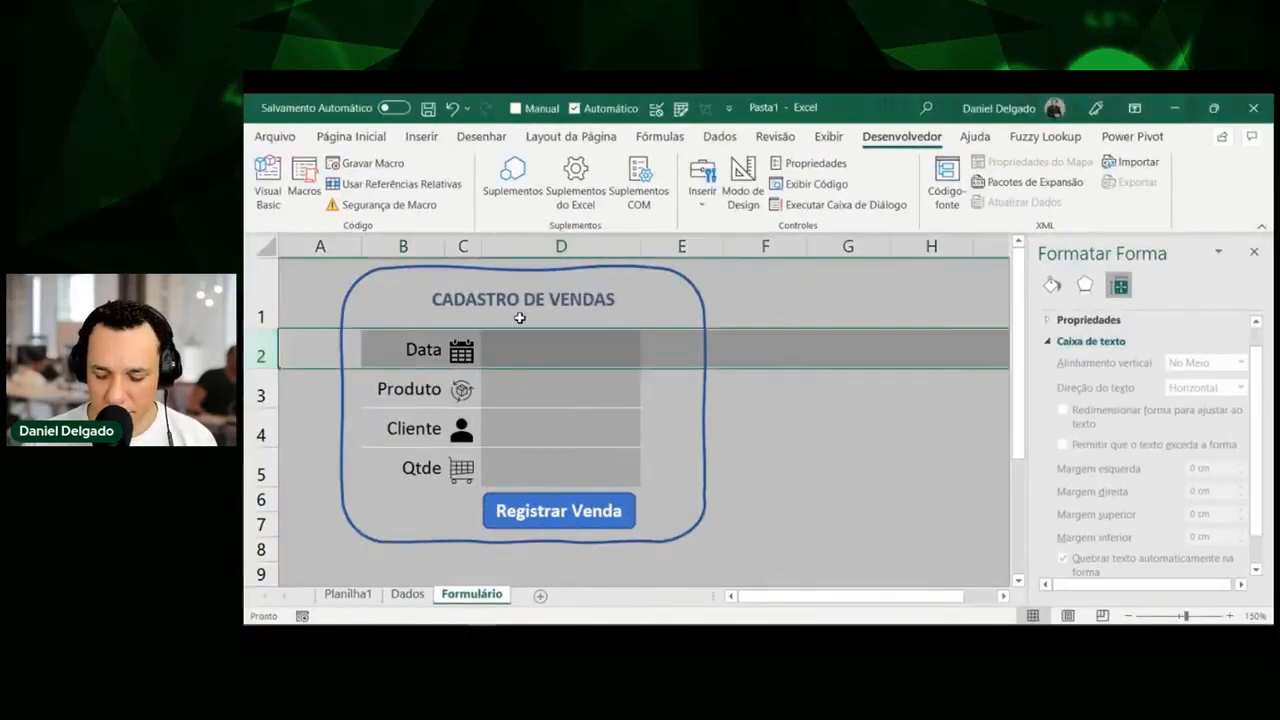
key(ctrl+shift+a)
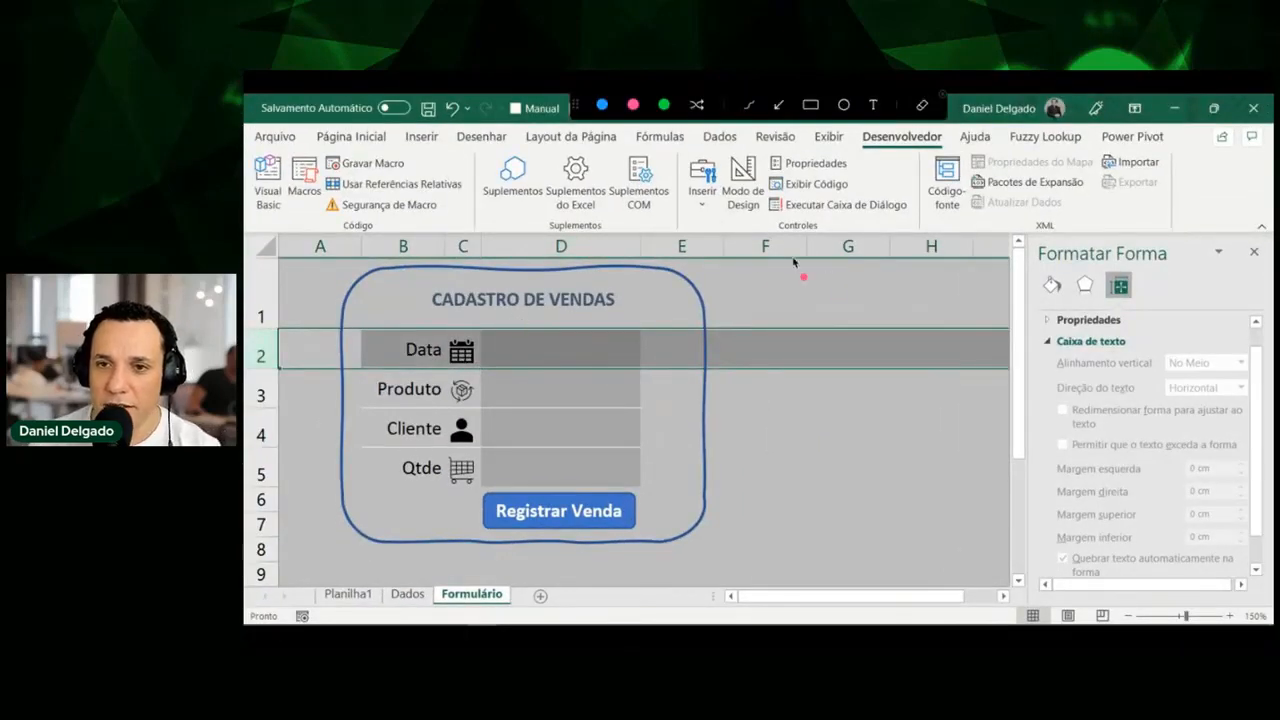
mouse_move(543, 251)
mouse_down()
mouse_move(580, 250)
mouse_move(540, 238)
mouse_up()
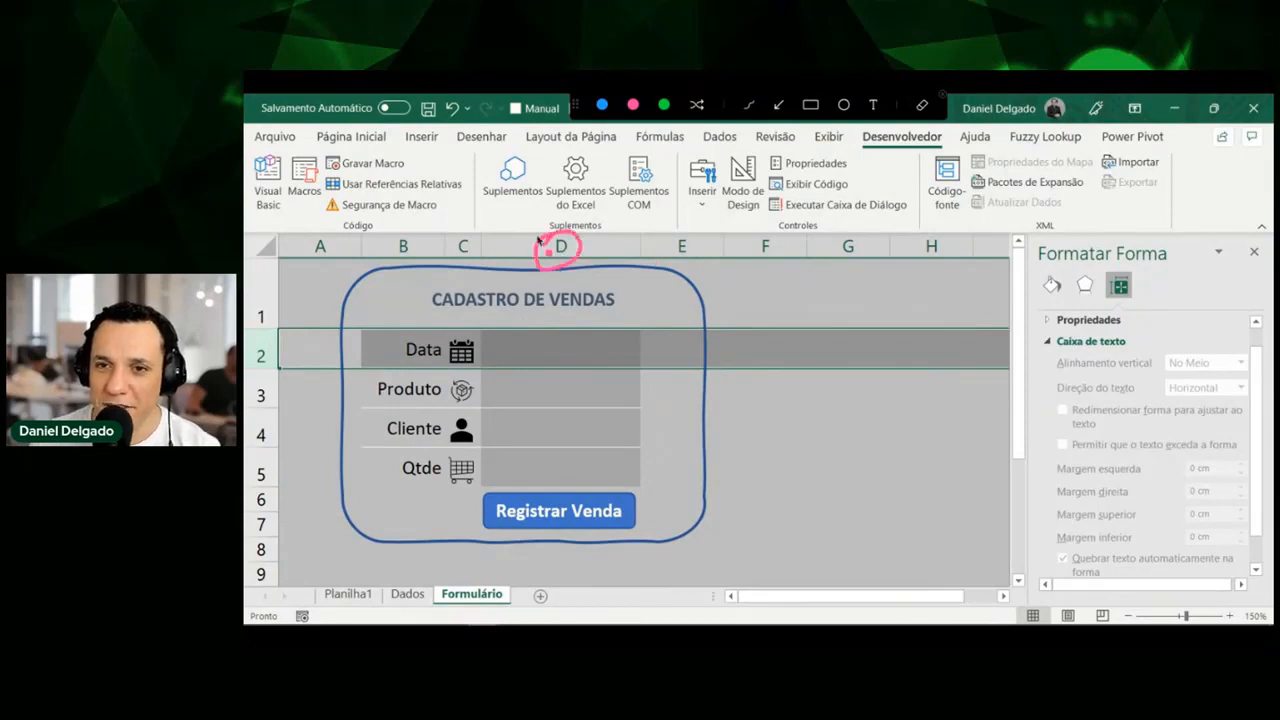
mouse_move(247, 352)
mouse_down()
mouse_move(262, 342)
mouse_move(274, 380)
mouse_move(258, 338)
mouse_up()
drag(545, 338, 547, 362)
mouse_move(563, 345)
mouse_down()
mouse_move(585, 356)
mouse_move(558, 397)
mouse_move(566, 428)
mouse_up()
mouse_move(562, 421)
mouse_down()
mouse_move(533, 477)
mouse_move(549, 459)
mouse_move(555, 480)
mouse_up()
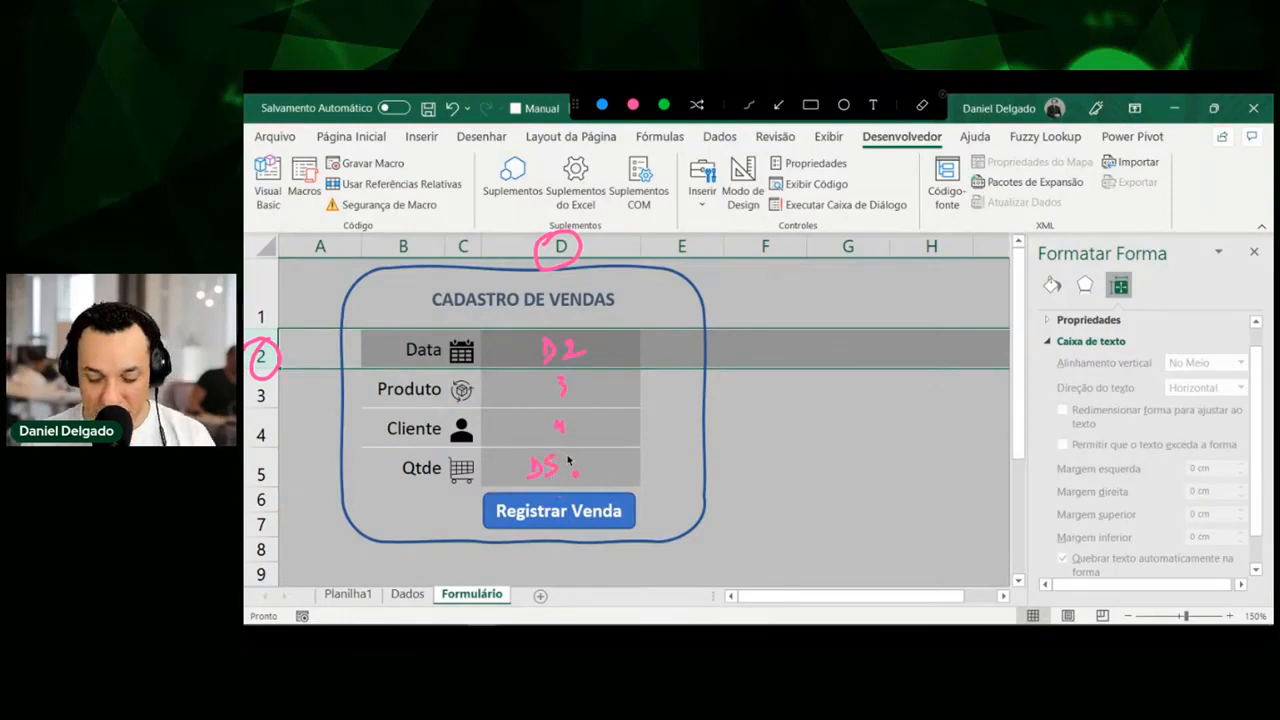
key(Escape)
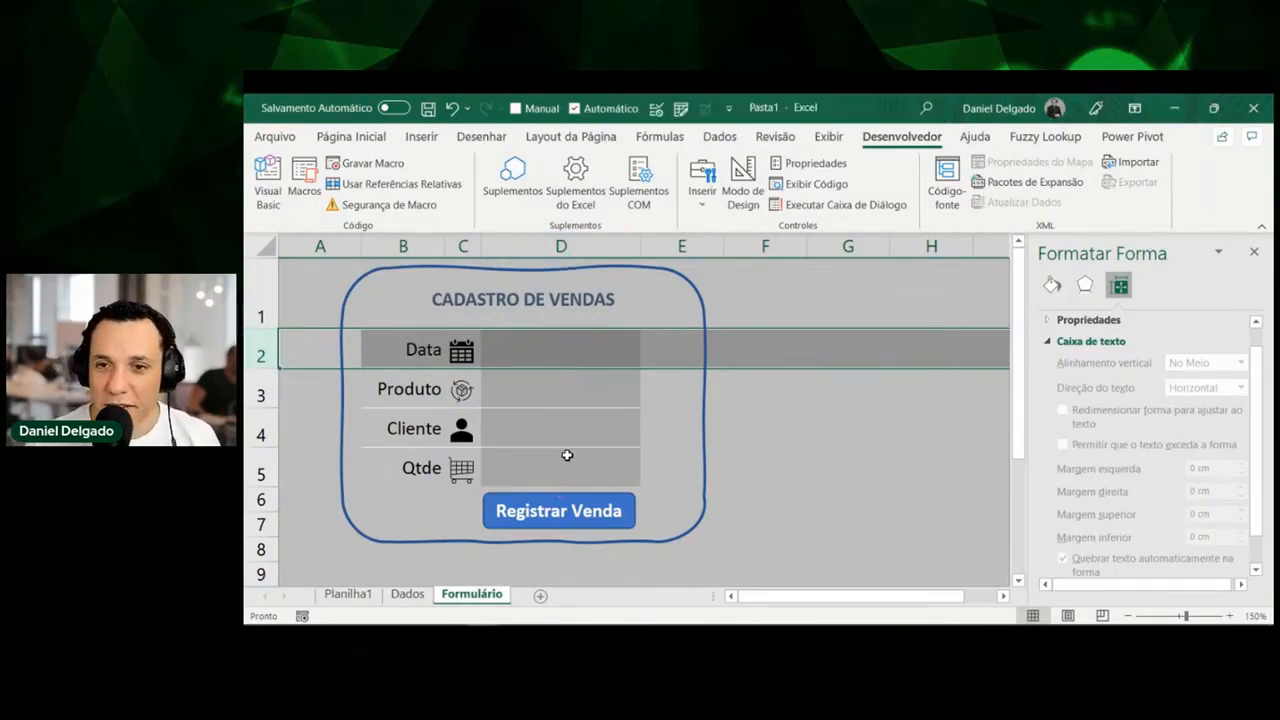
Return to the RegistarVenda code and examine the Range("D2:D5") object in its first statement.
key(alt+F11)
drag(627, 408, 664, 408)
click(692, 408)
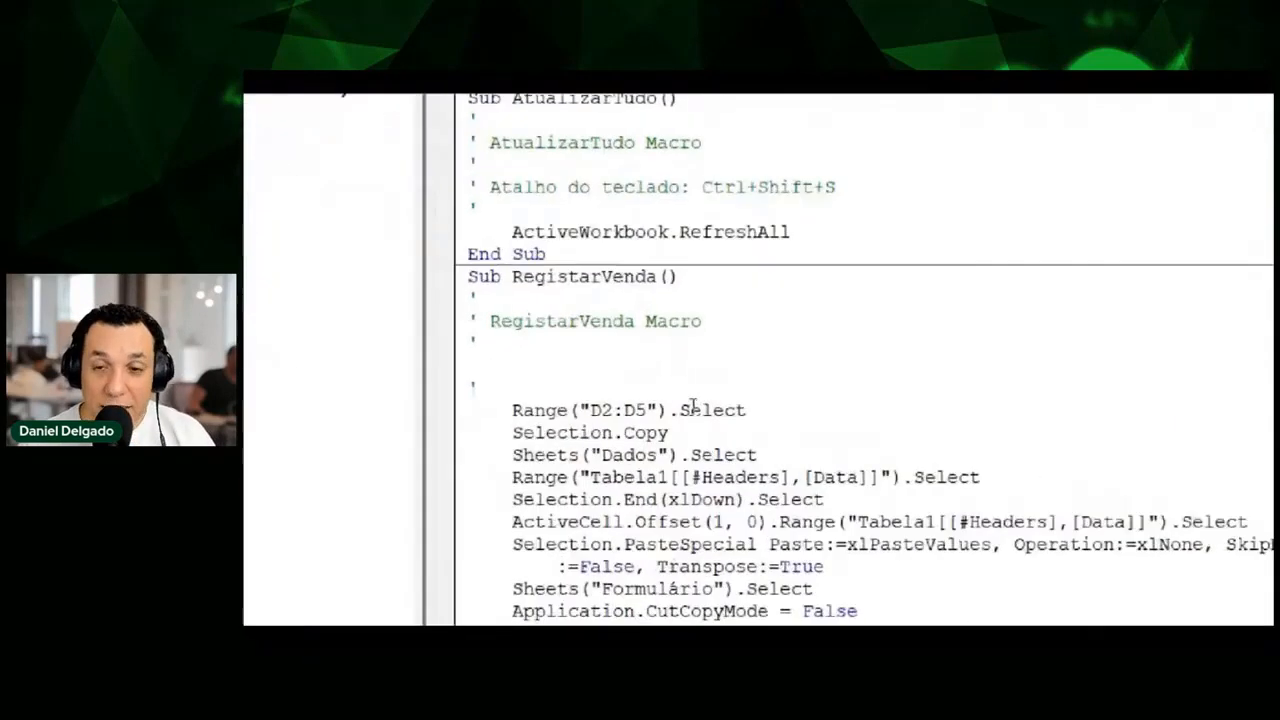
scroll(752, 563, down, 1)
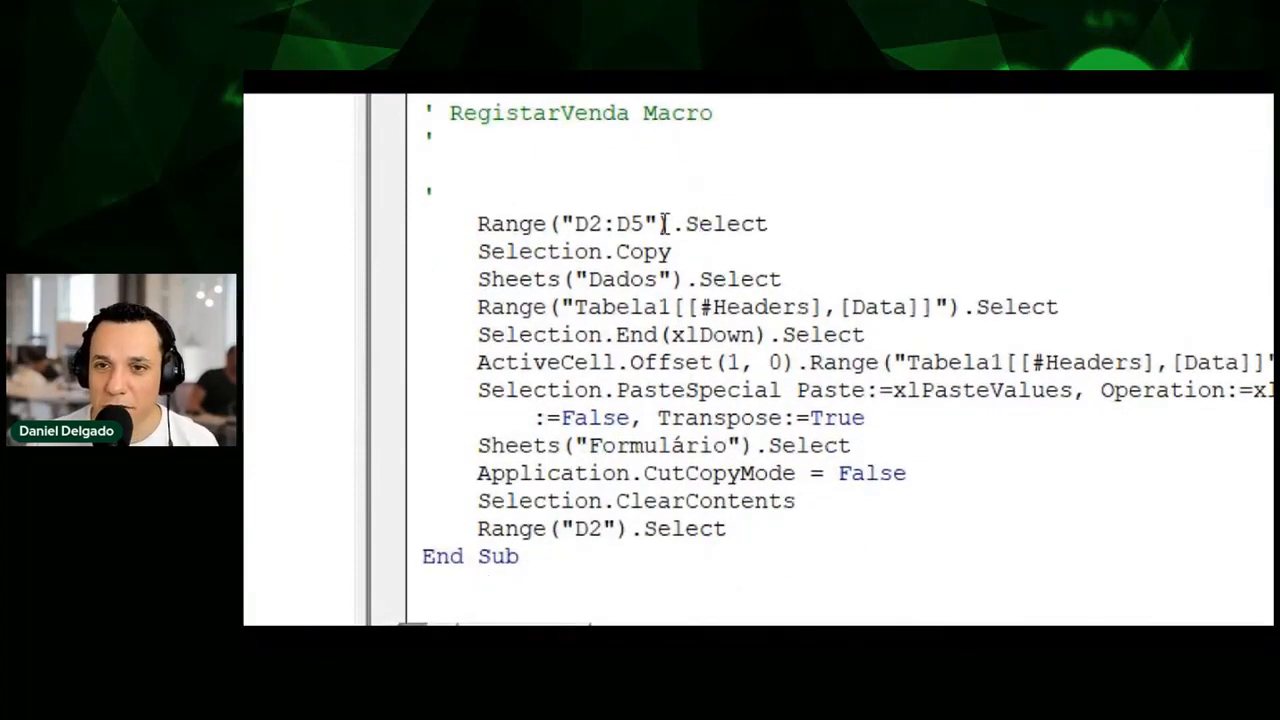
drag(671, 223, 464, 224)
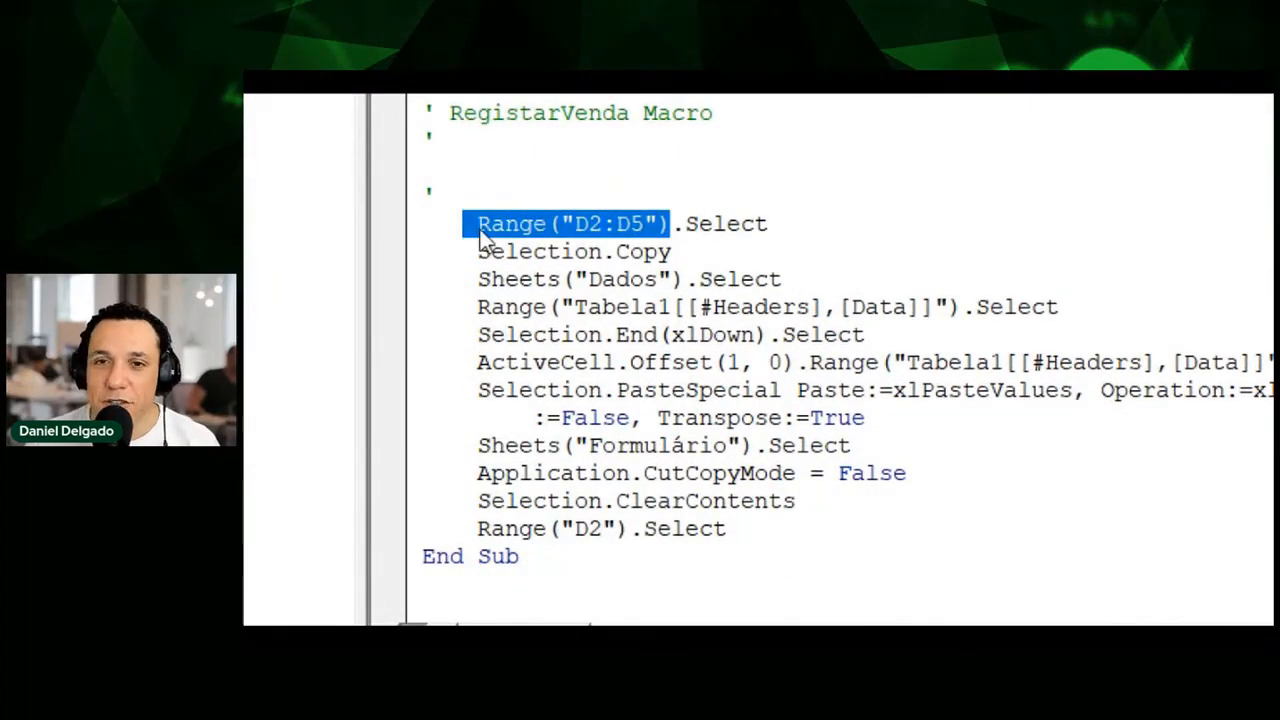
Compare the Select action on Range("D2:D5") with the Copy action in the Selection.Copy line.
double_click(700, 245)
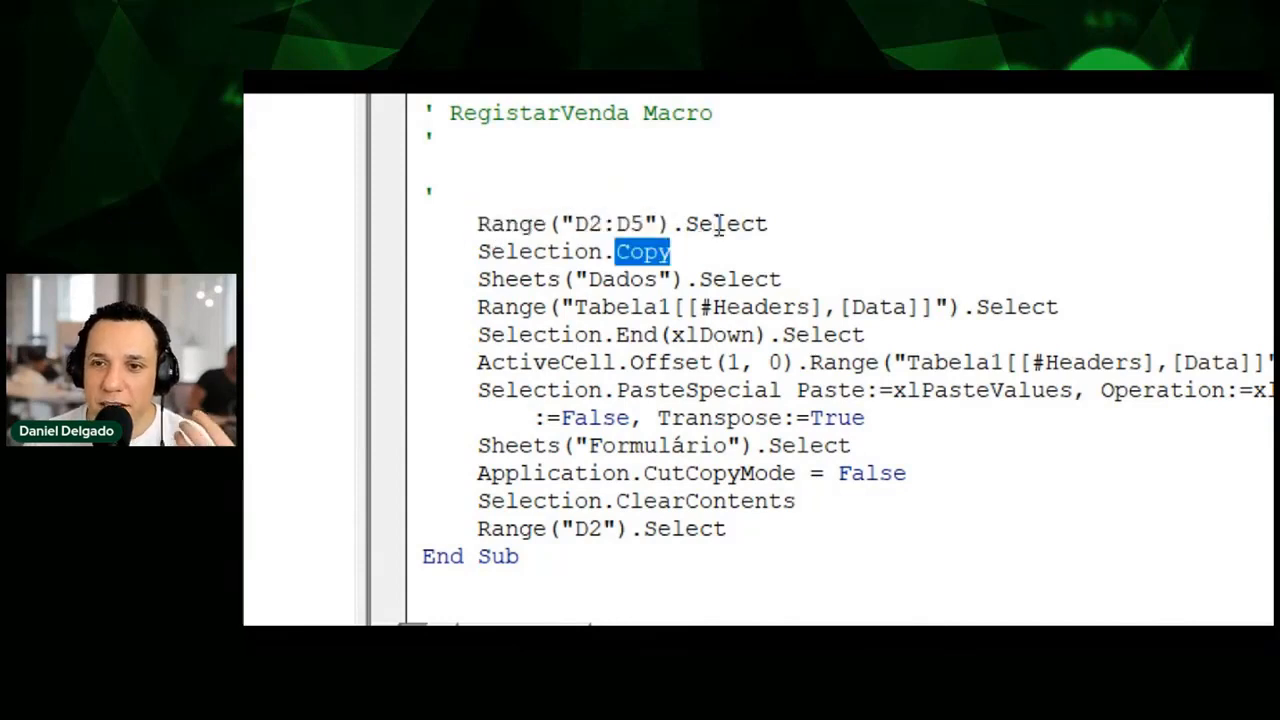
double_click(724, 224)
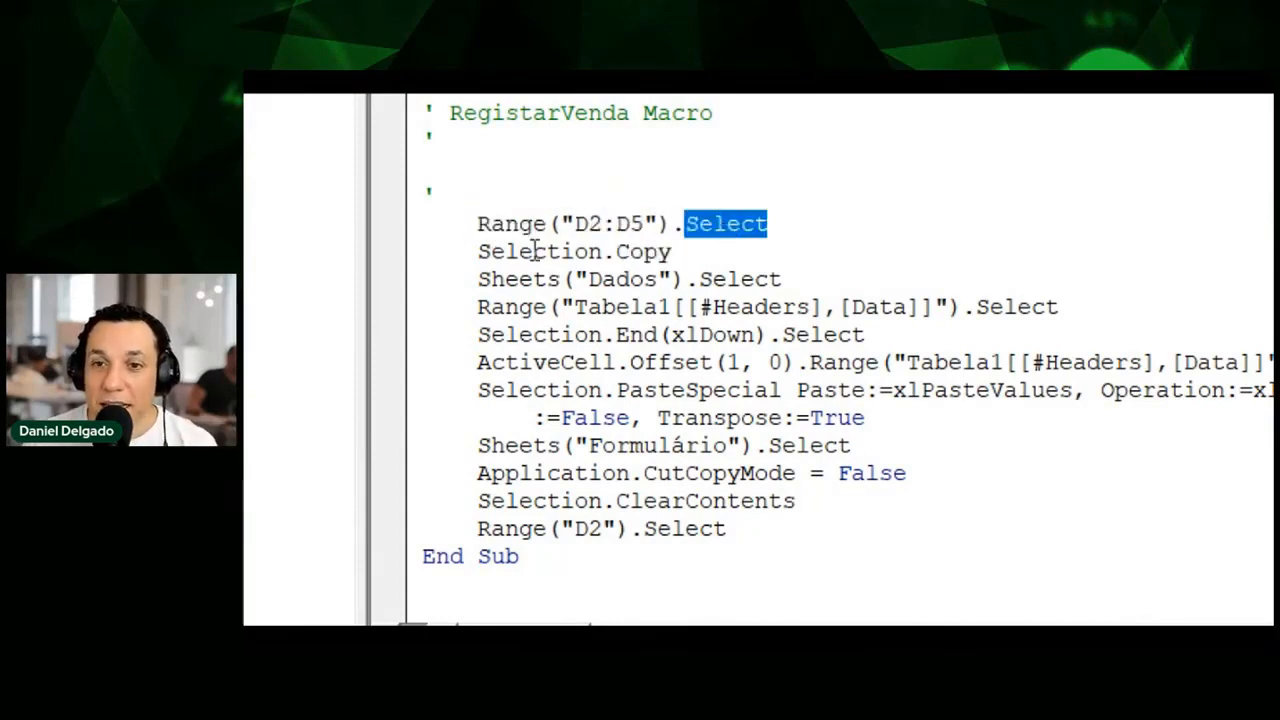
drag(604, 251, 491, 251)
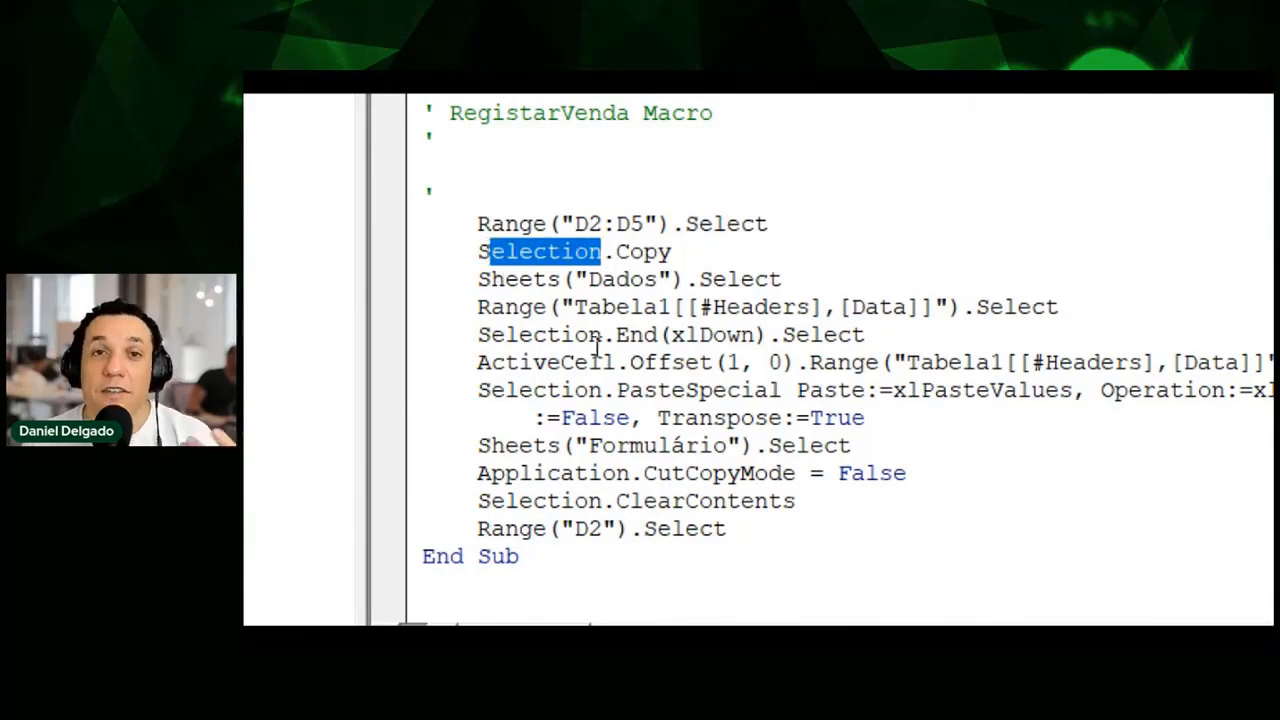
double_click(645, 255)
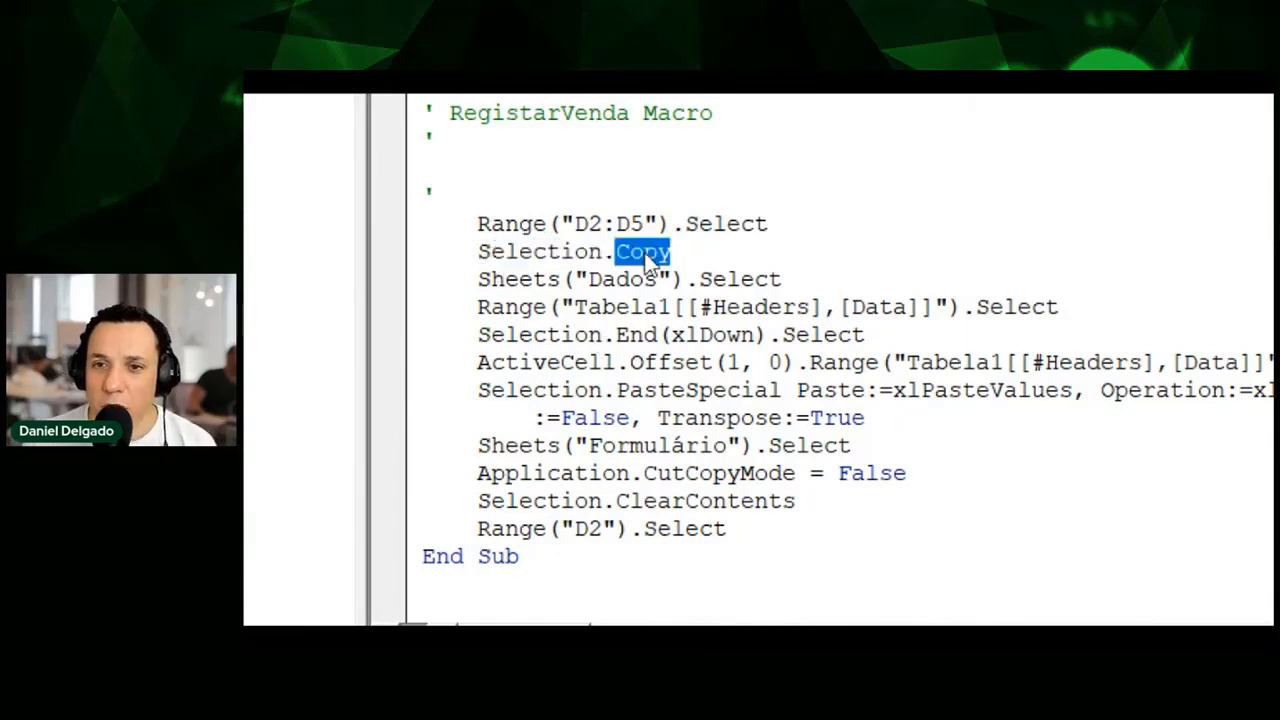
click(608, 251)
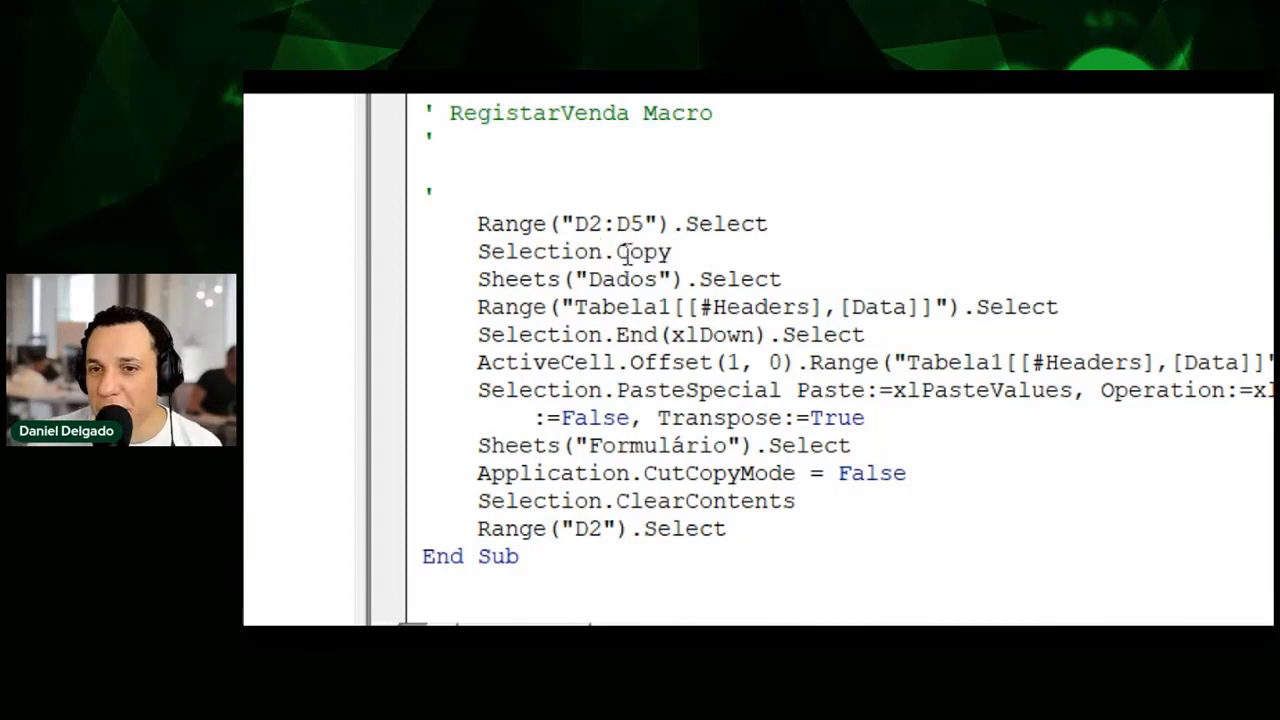
drag(617, 251, 684, 250)
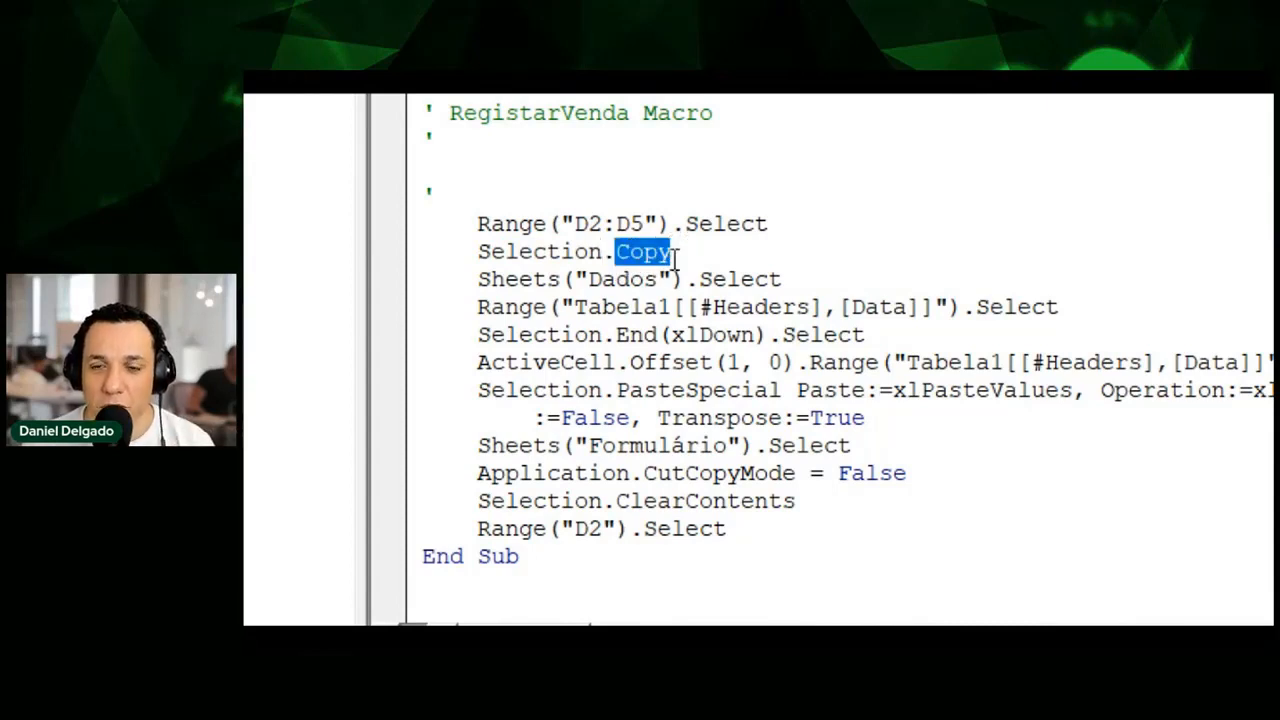
double_click(651, 251)
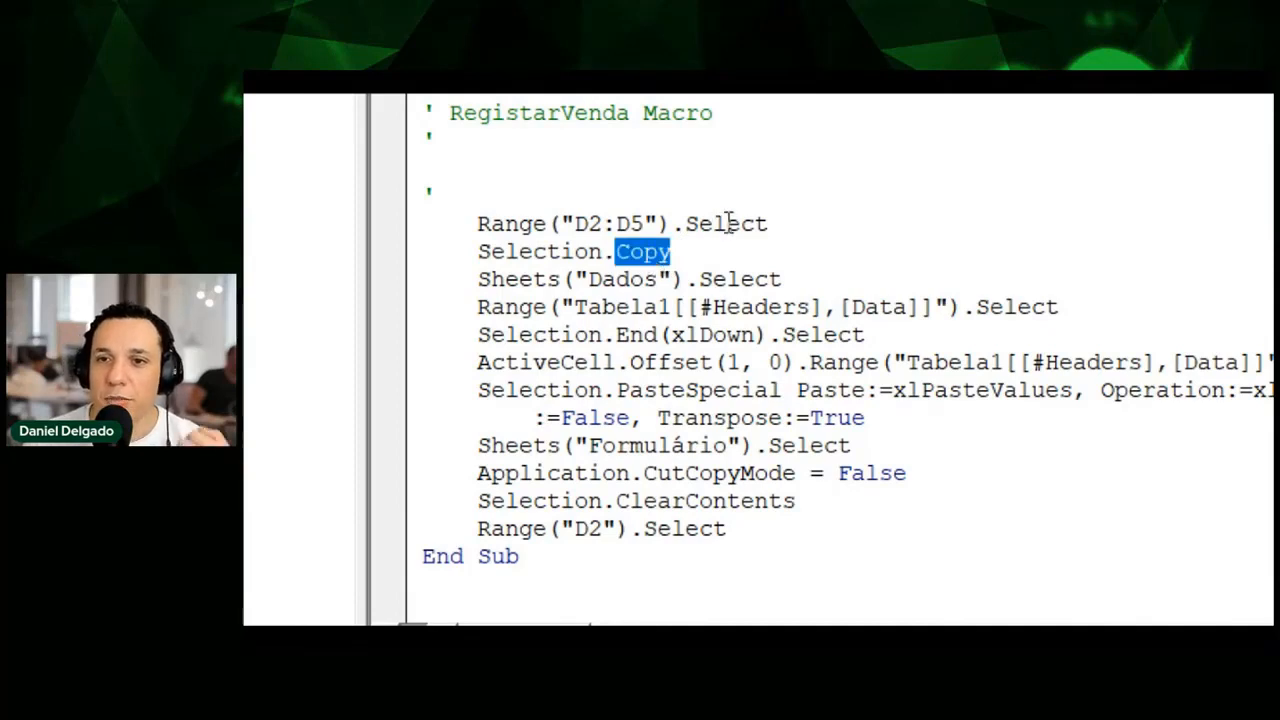
double_click(728, 224)
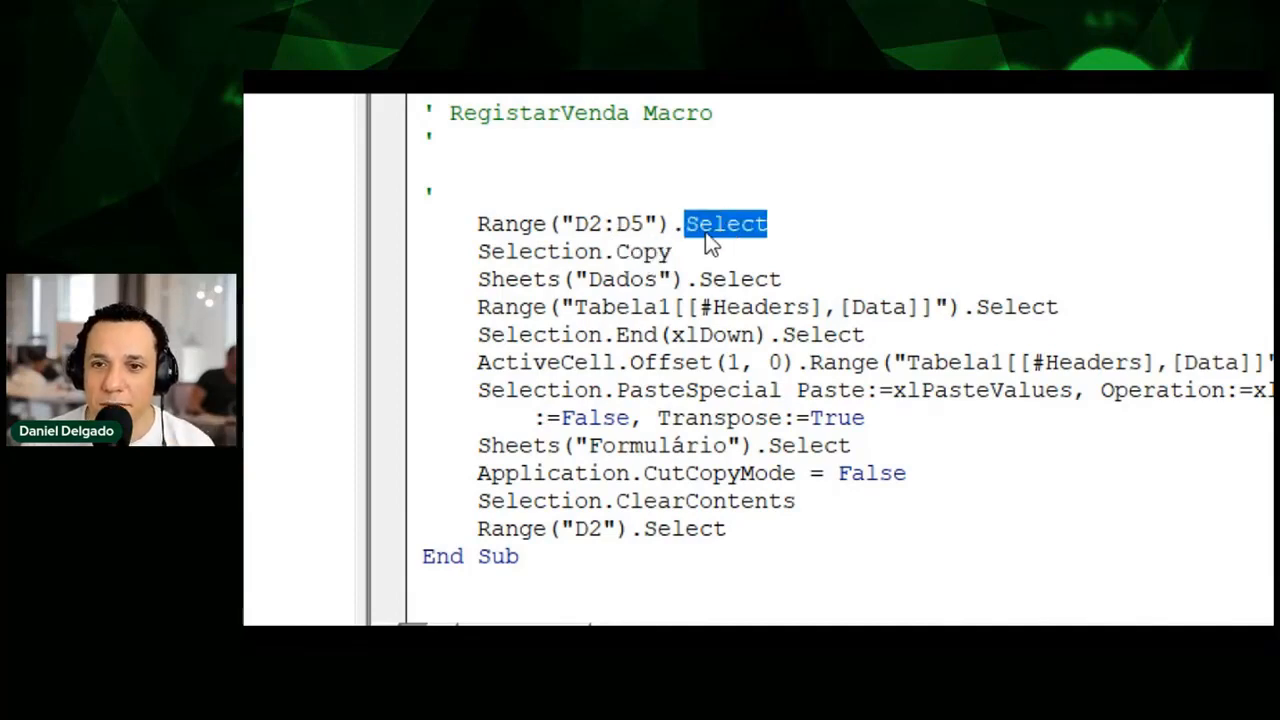
Examine the Sheets("Dados").Select line, including its sheet object, quoted sheet name and Select action.
drag(684, 281, 490, 283)
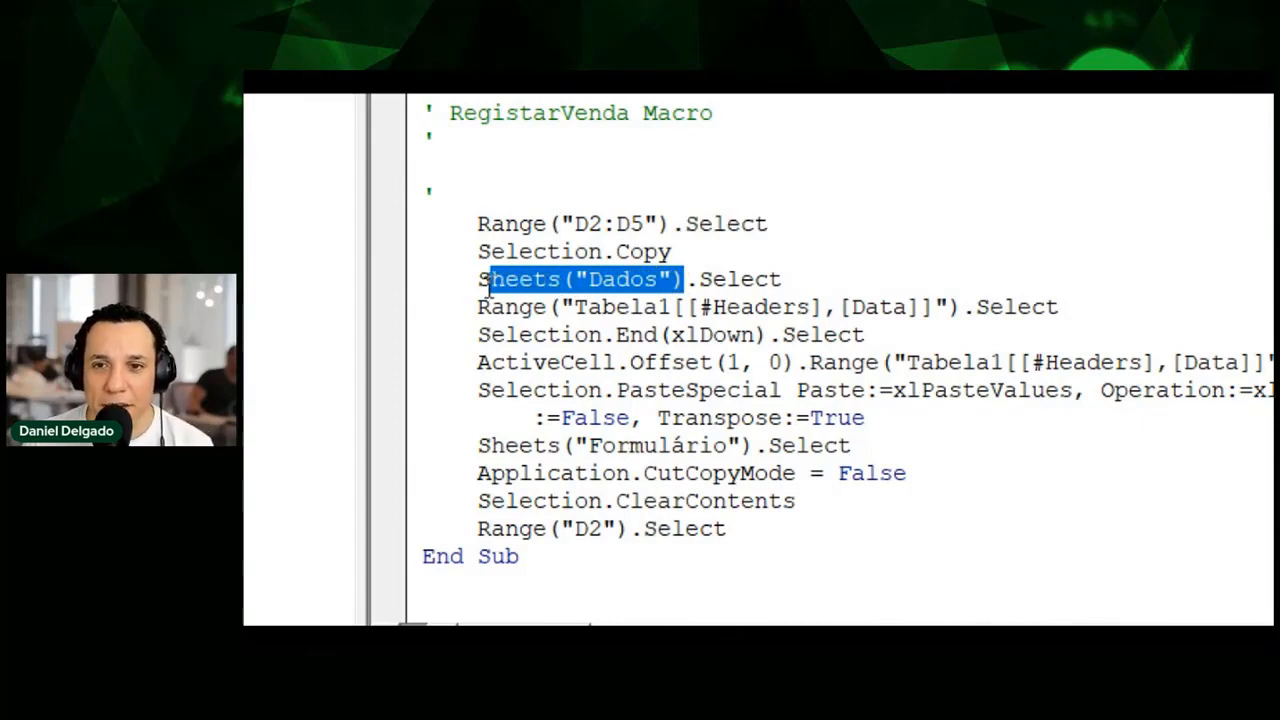
double_click(630, 283)
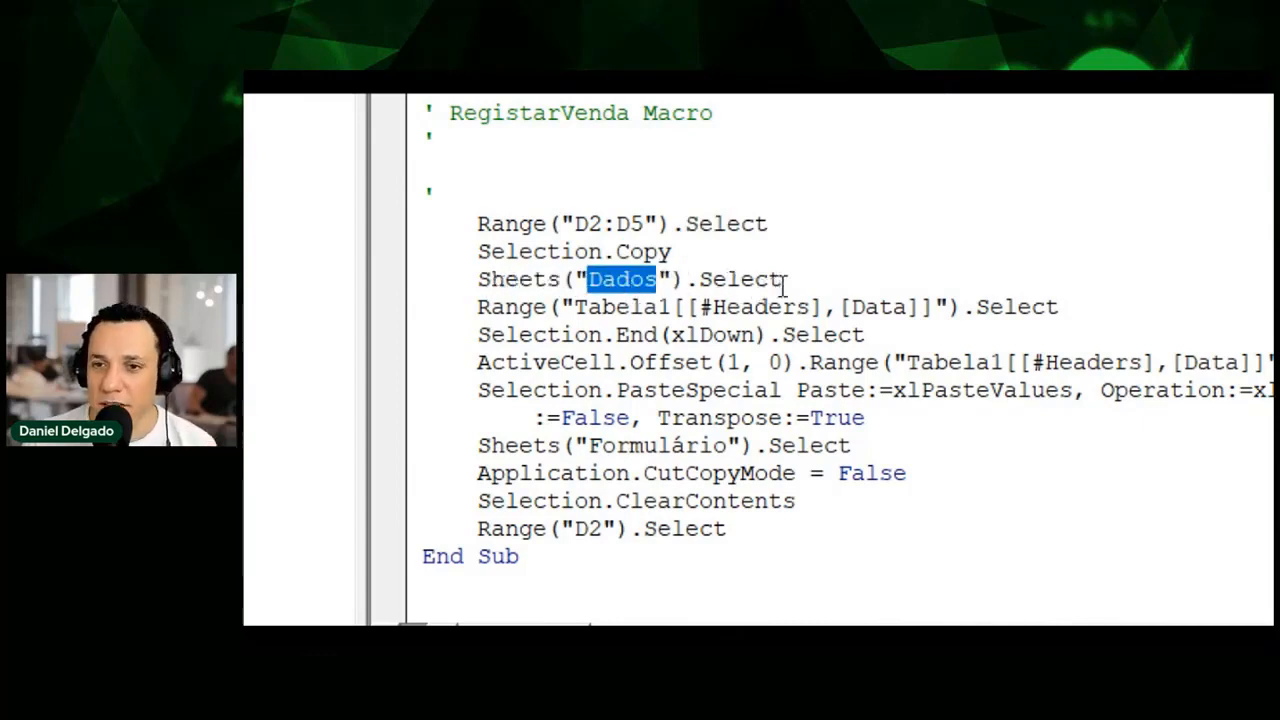
drag(782, 282, 698, 279)
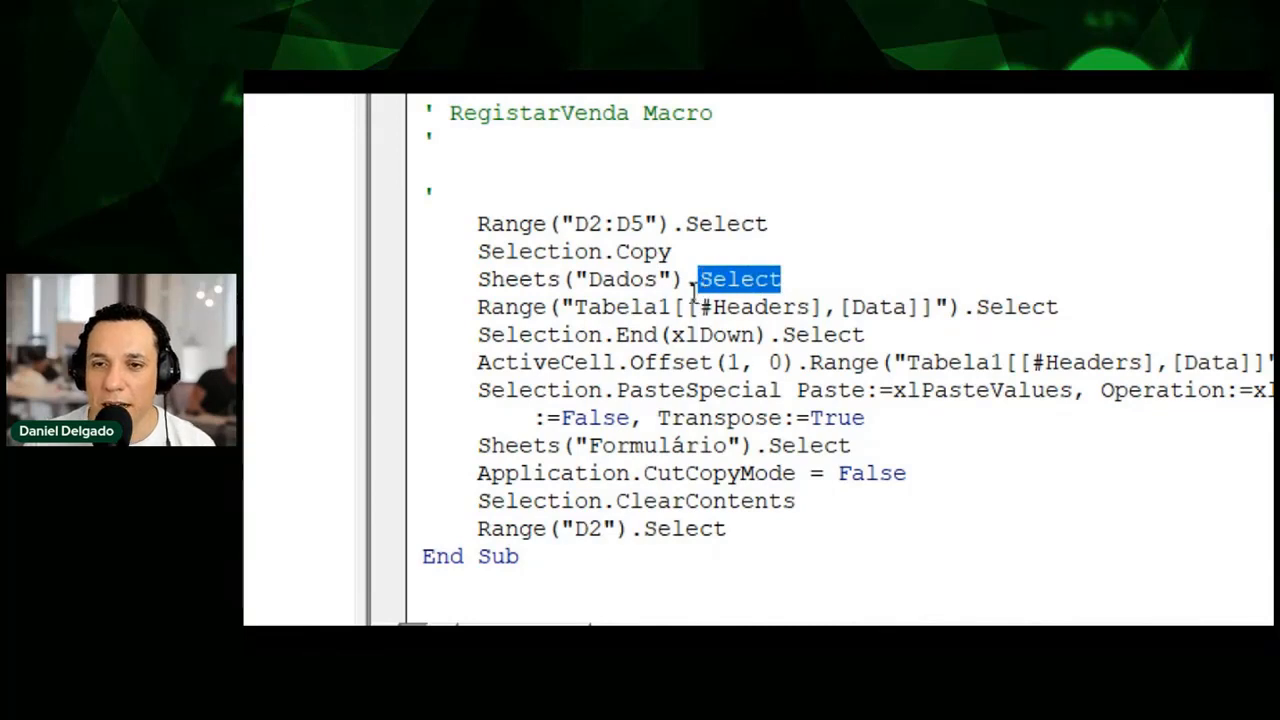
double_click(636, 281)
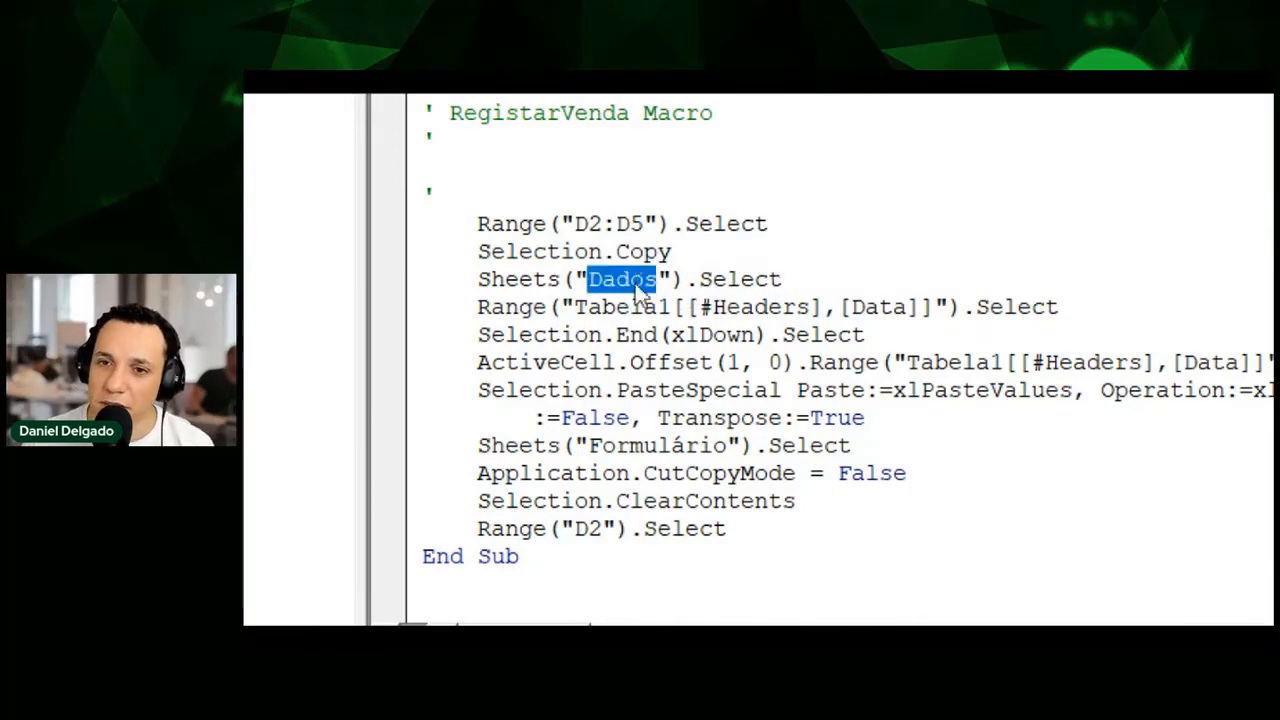
click(580, 276)
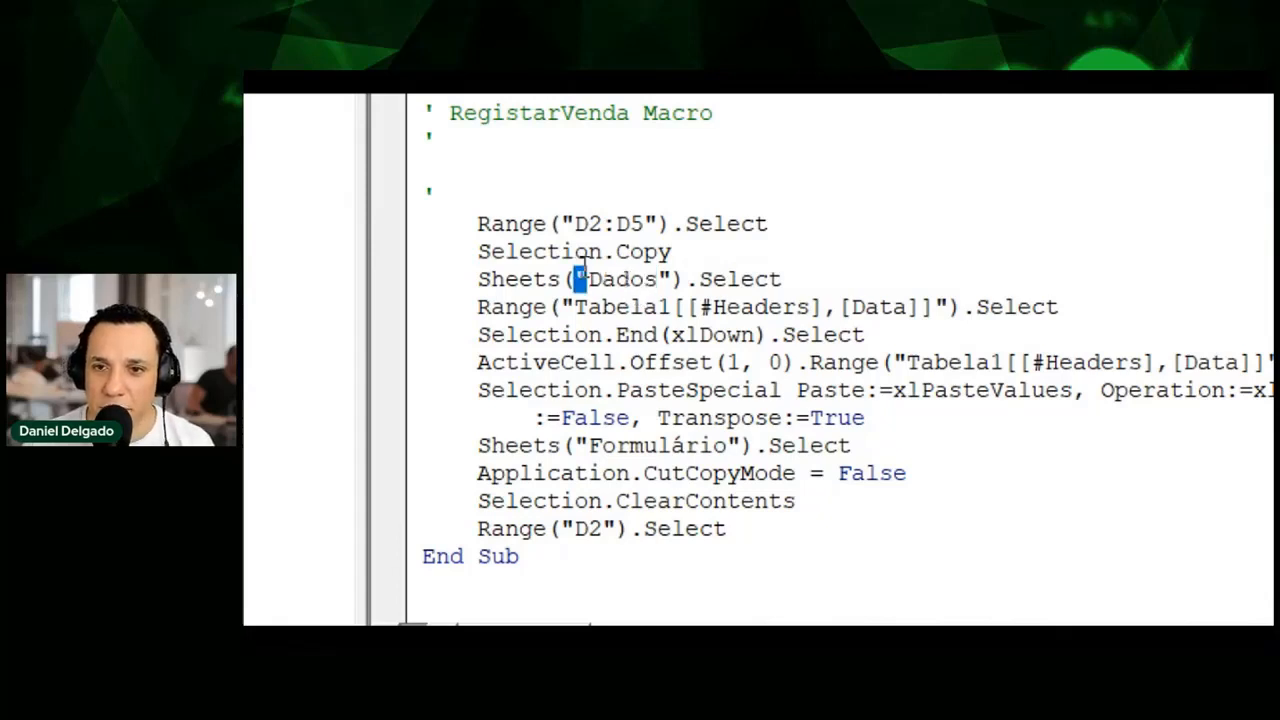
click(661, 277)
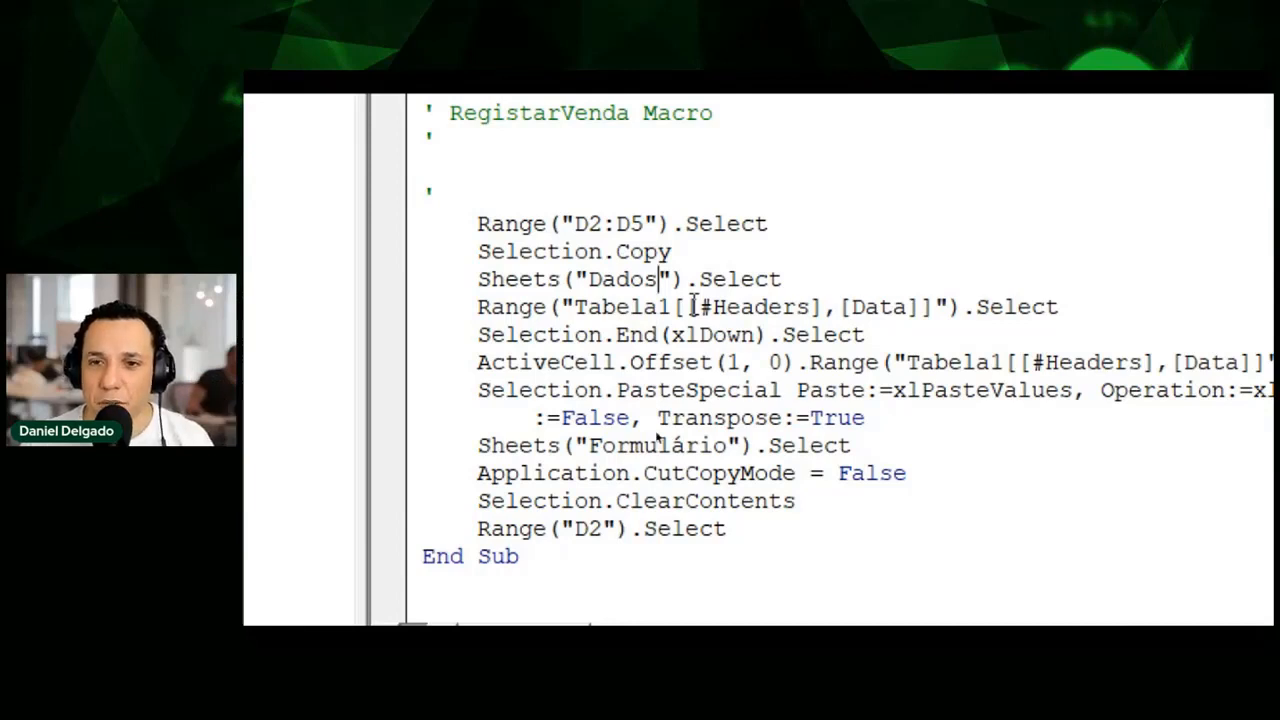
Switch back to the workbook and select the Data header cell of the table on the Dados sheet.
key(alt+F11)
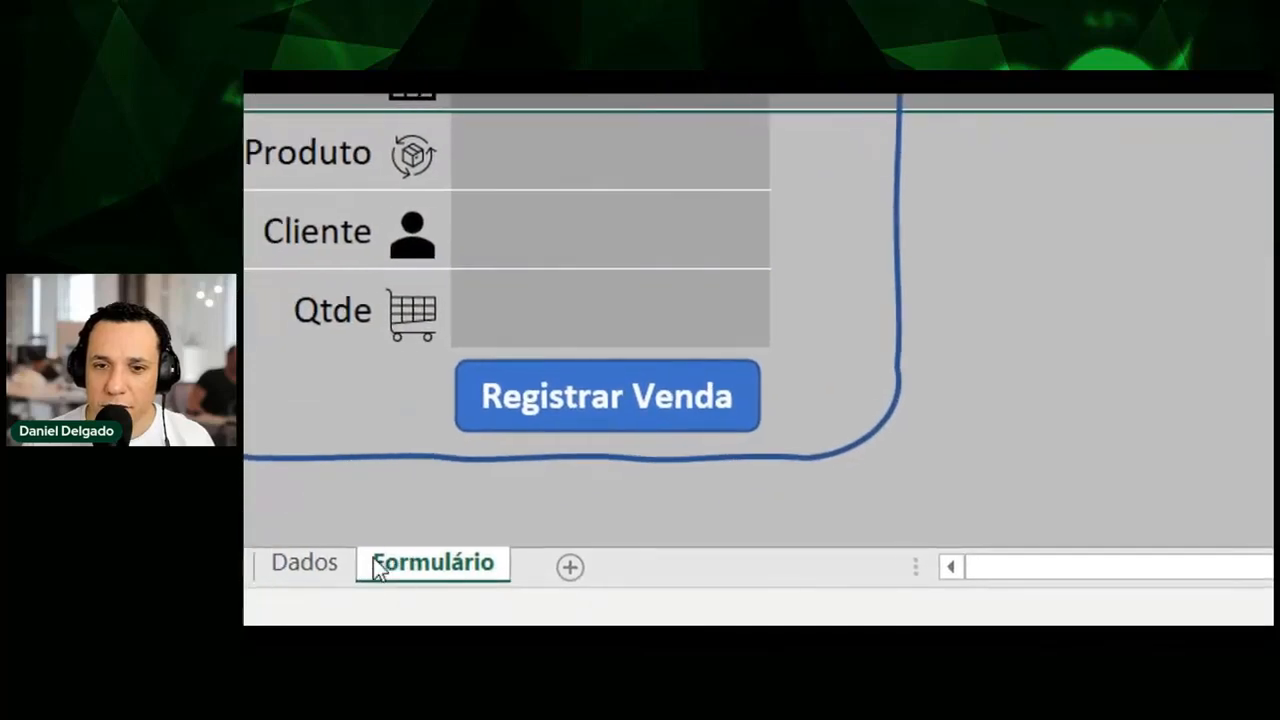
click(292, 588)
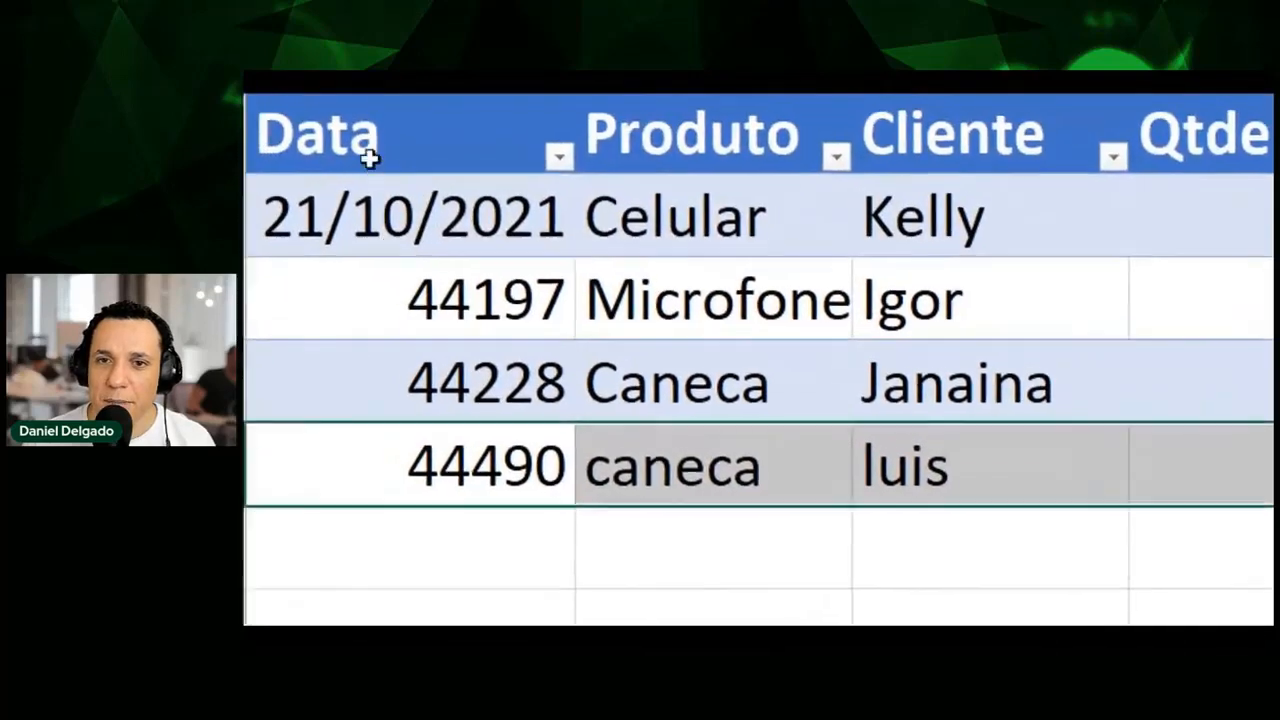
click(370, 158)
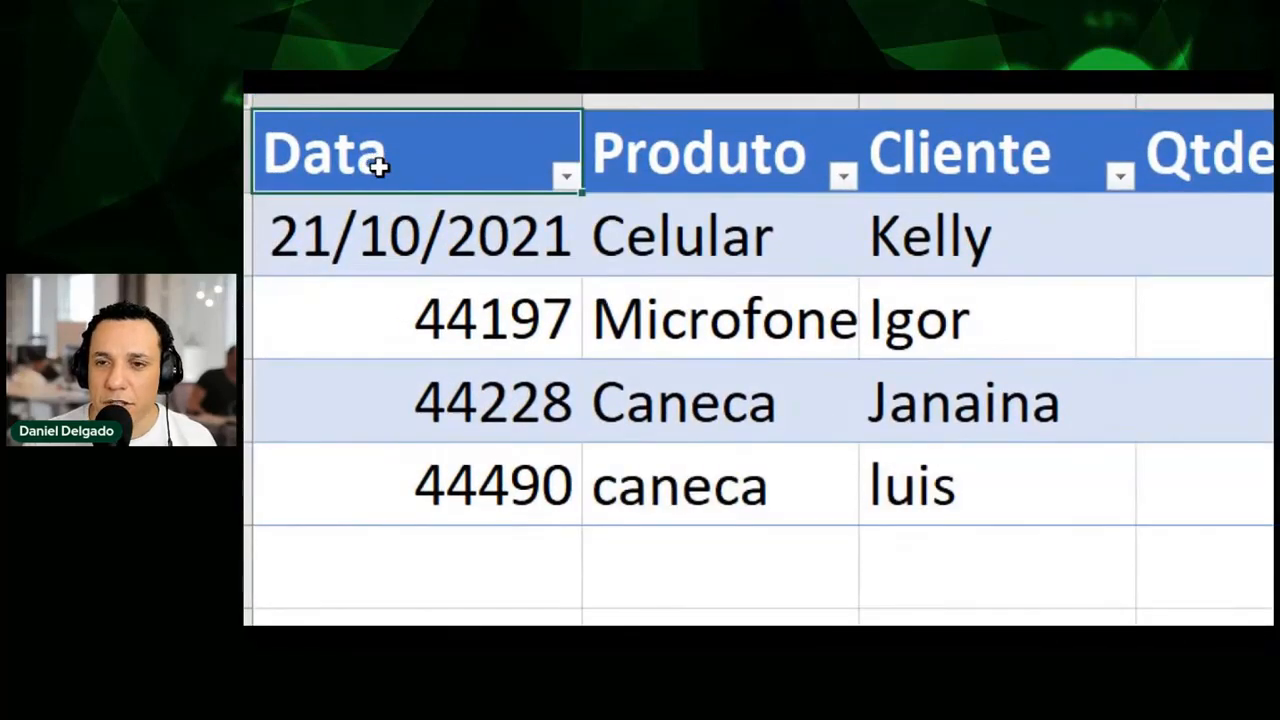
Examine the table name, Headers and Data references in the Range("Tabela1[[#Headers],[Data]]").Select line against the Dados table.
key(alt+F11)
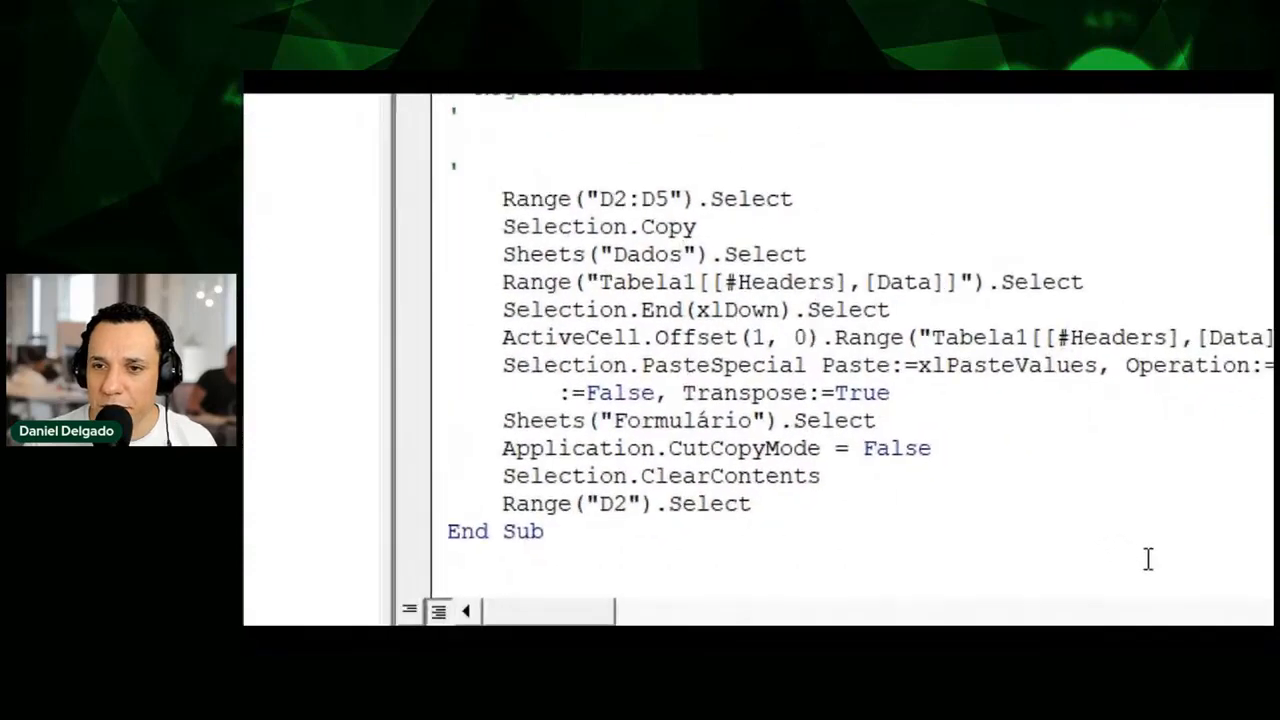
drag(612, 282, 703, 282)
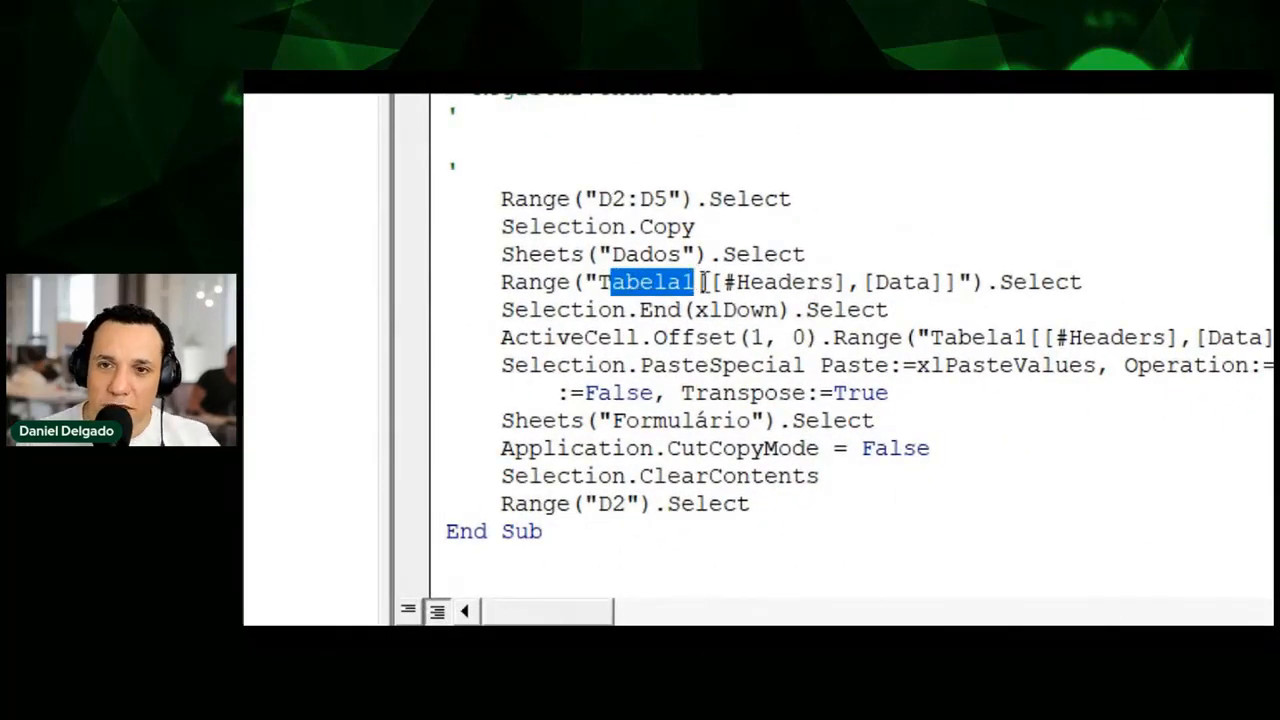
double_click(654, 282)
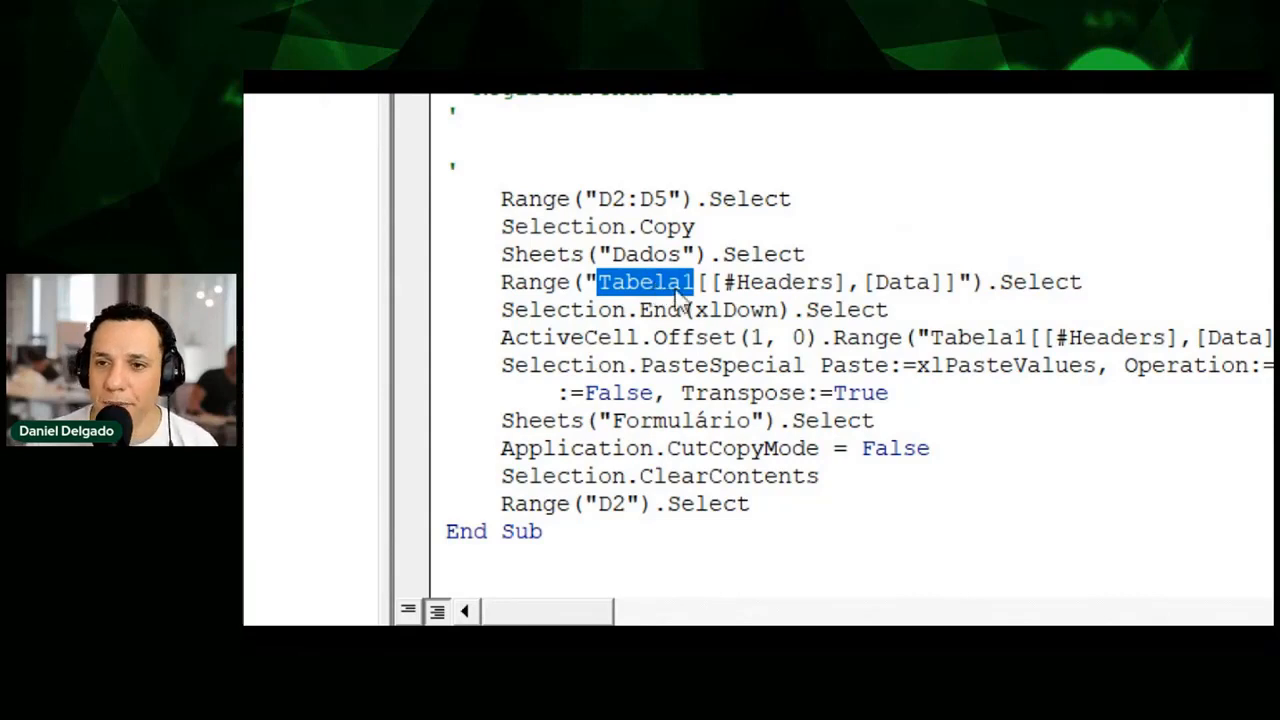
drag(807, 282, 749, 286)
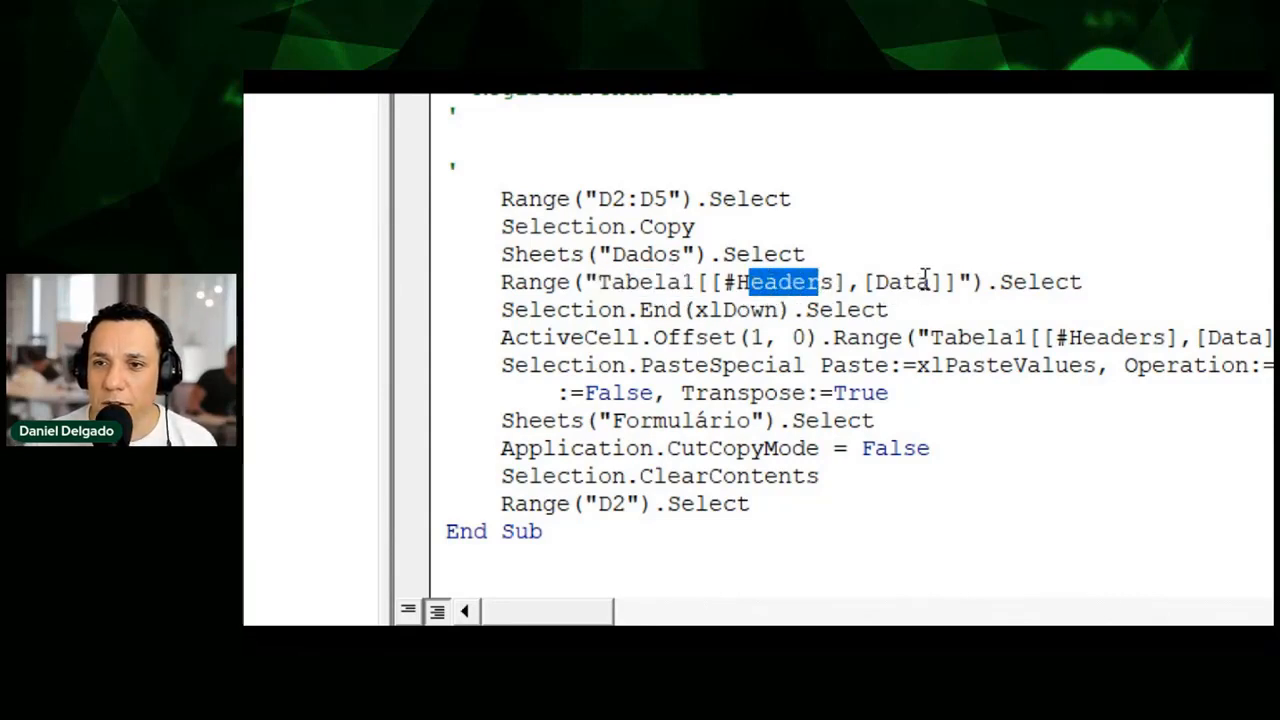
drag(926, 282, 870, 283)
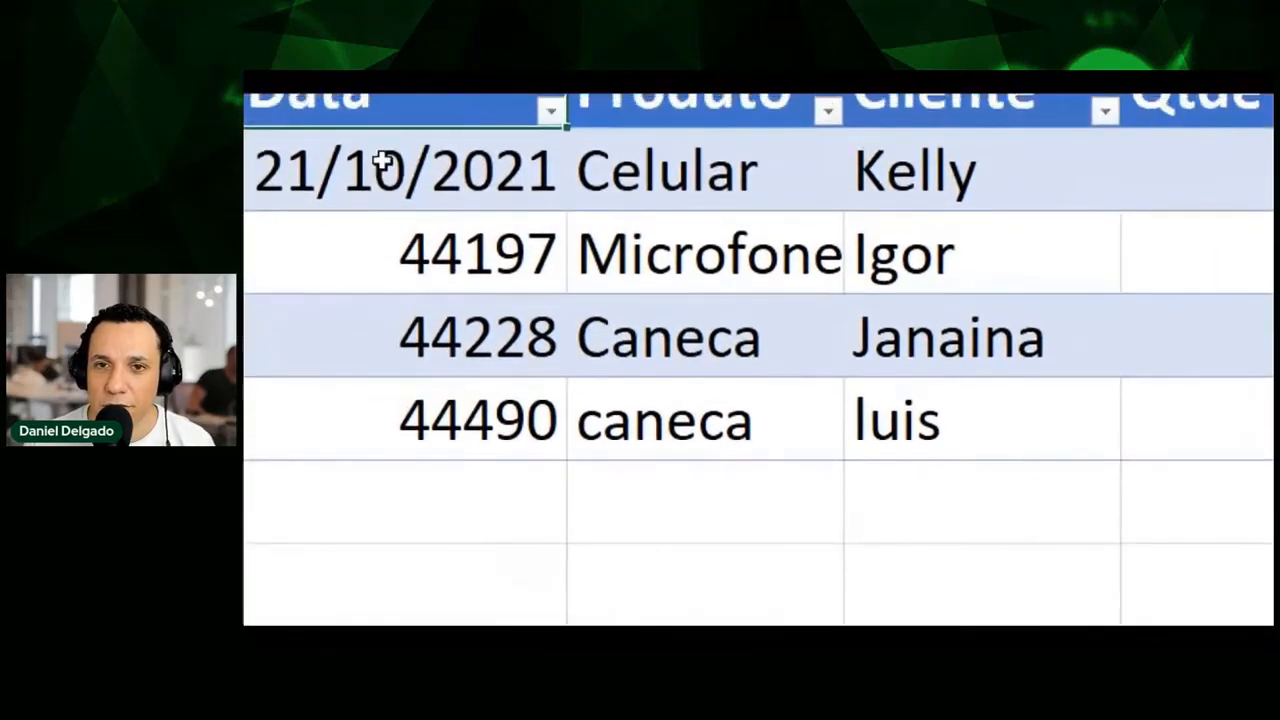
key(alt+Tab)
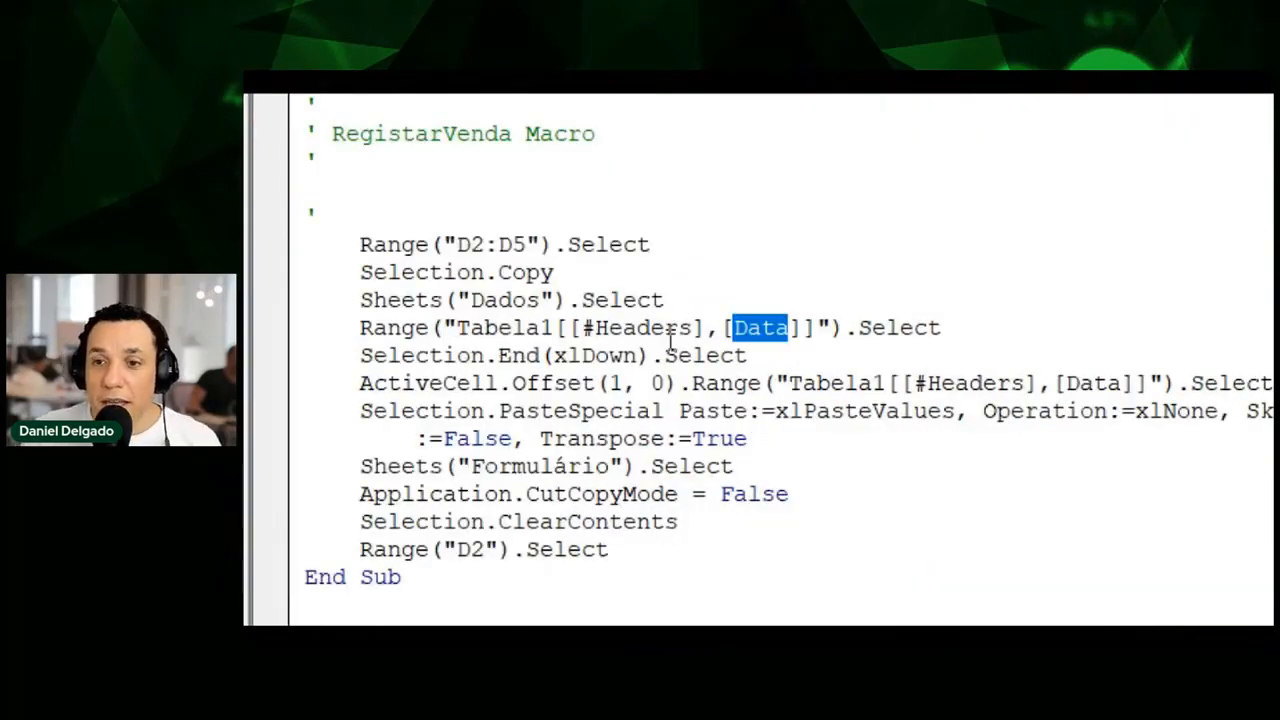
Examine the Selection.End(xlDown).Select line, including its Selection object, End property, xlDown direction and Select action.
drag(884, 328, 762, 328)
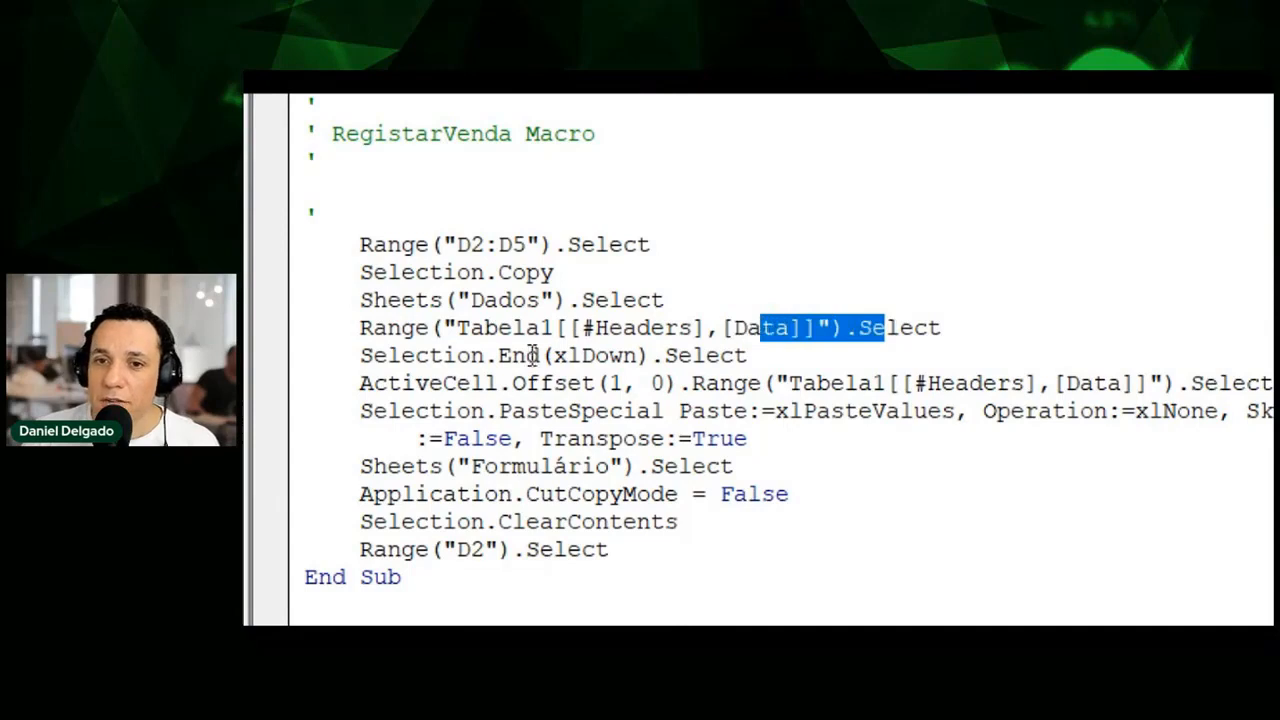
drag(487, 356, 361, 356)
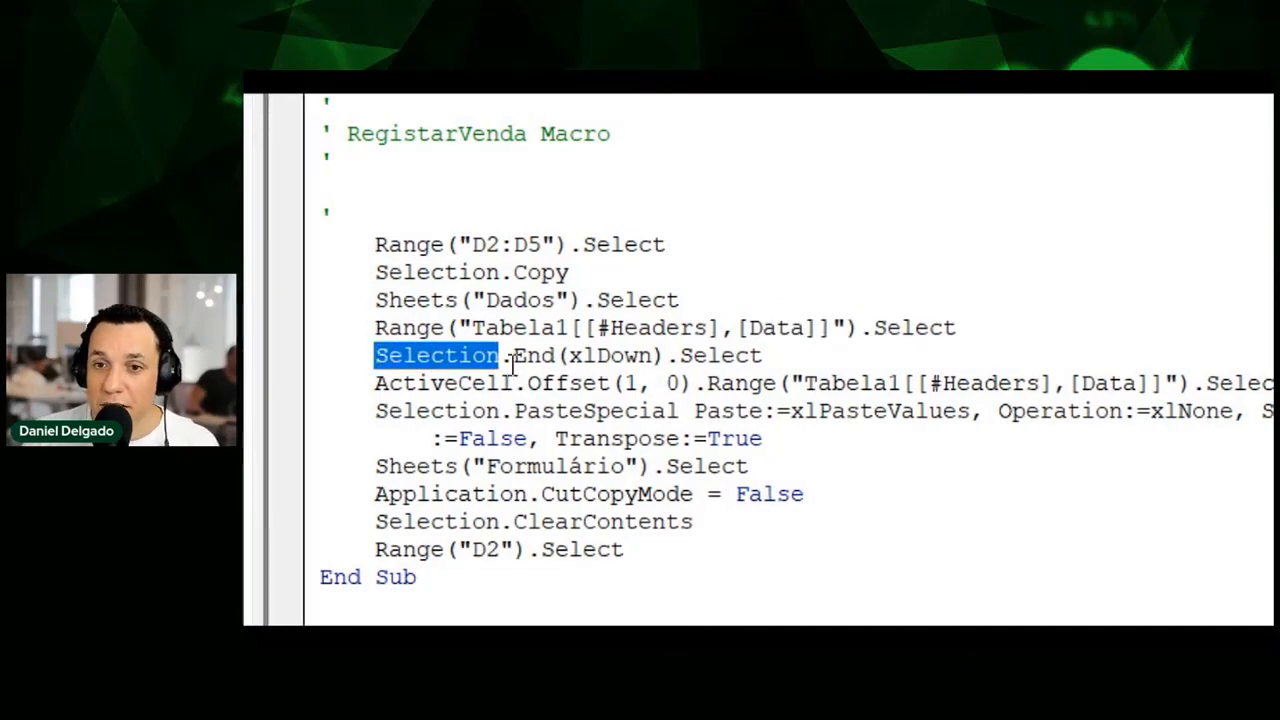
drag(513, 356, 598, 356)
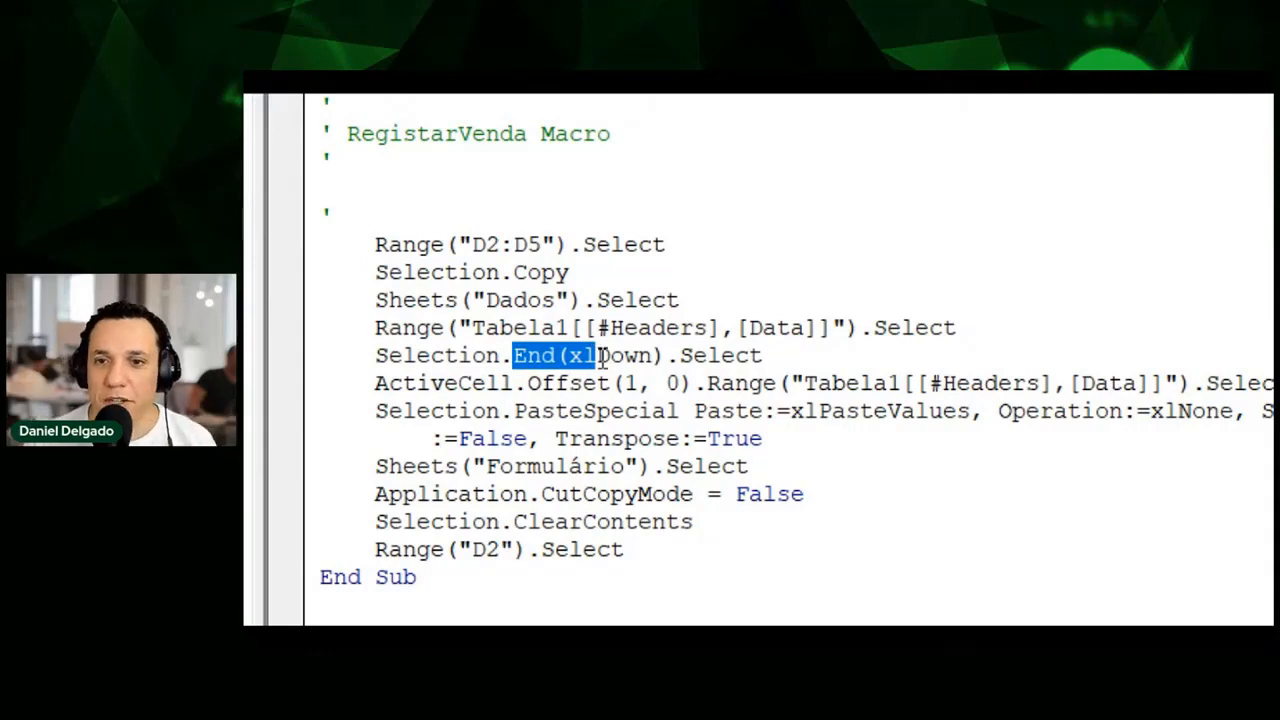
double_click(523, 356)
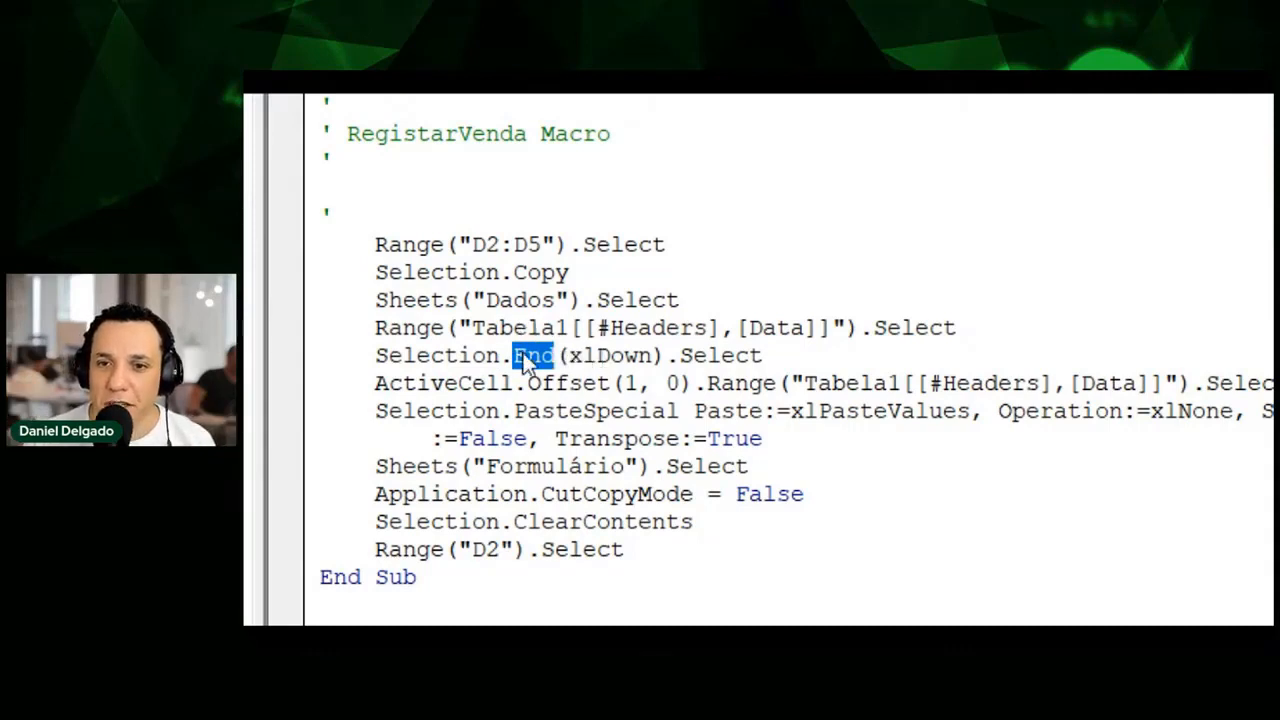
click(627, 356)
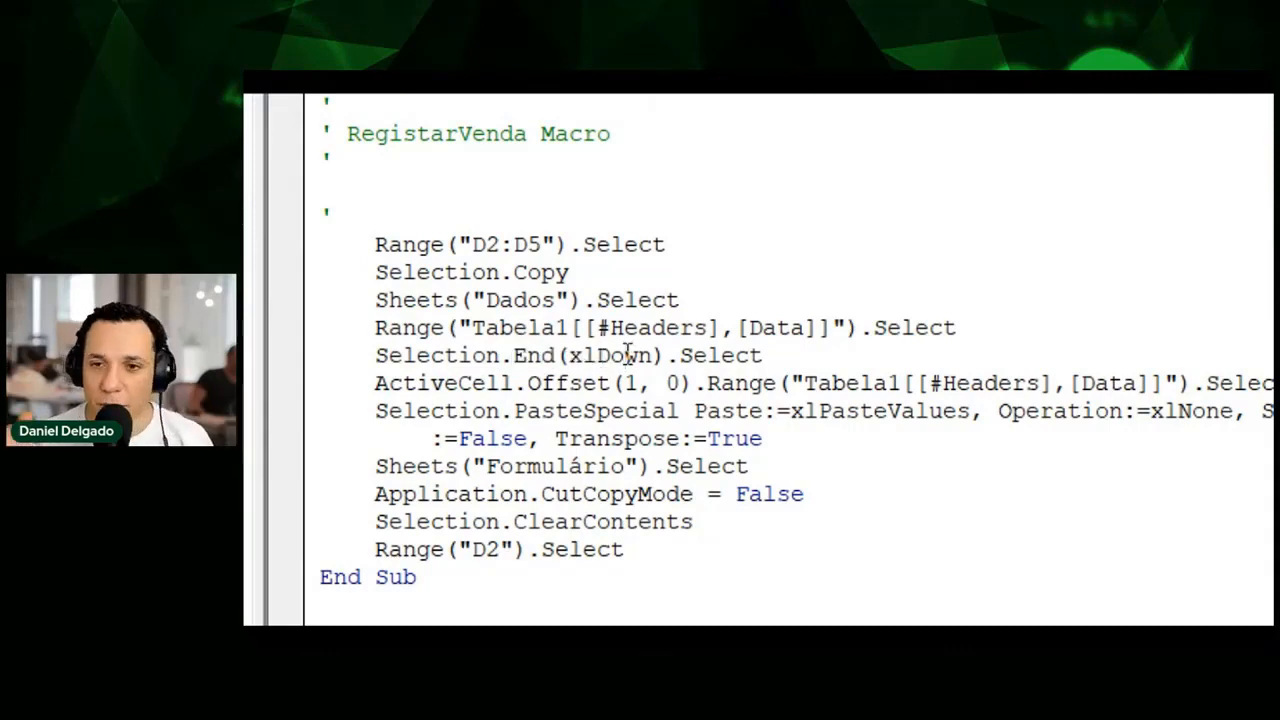
double_click(627, 356)
drag(700, 356, 797, 356)
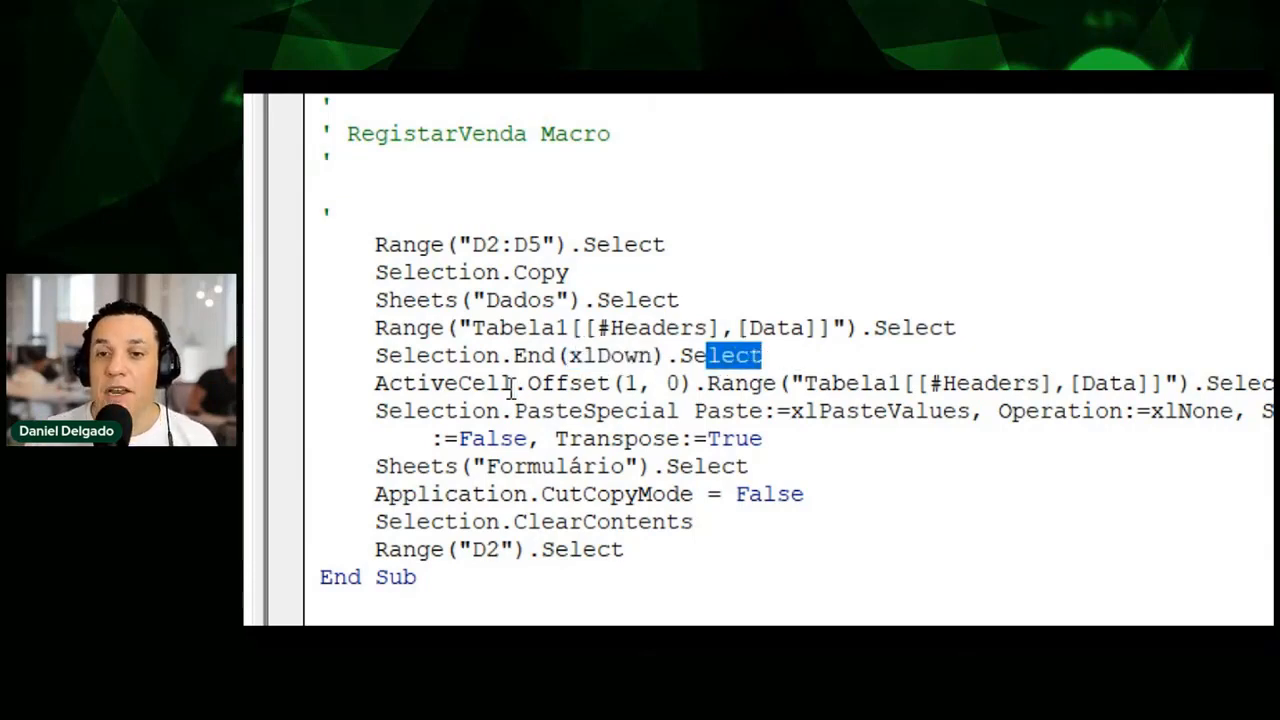
Examine the ActiveCell.Offset(1, 0) line, including the active cell, the row and column offset arguments and the trailing Range reference.
drag(512, 383, 492, 400)
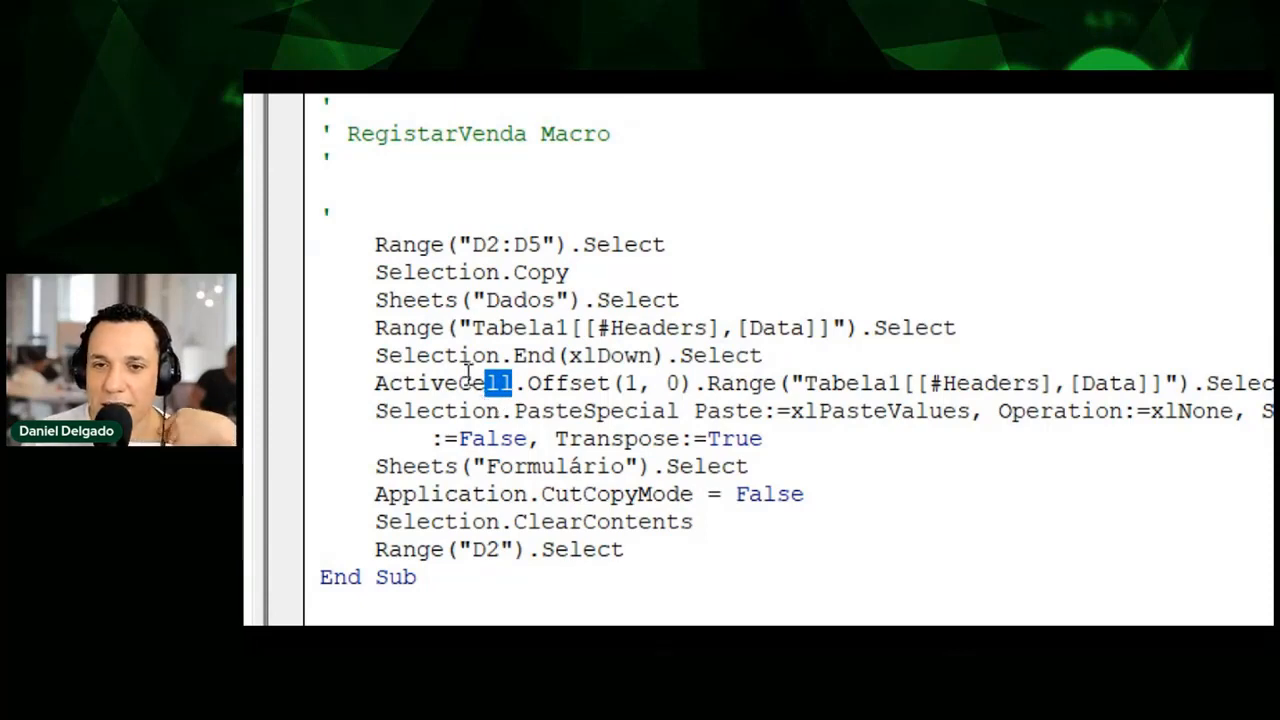
double_click(474, 378)
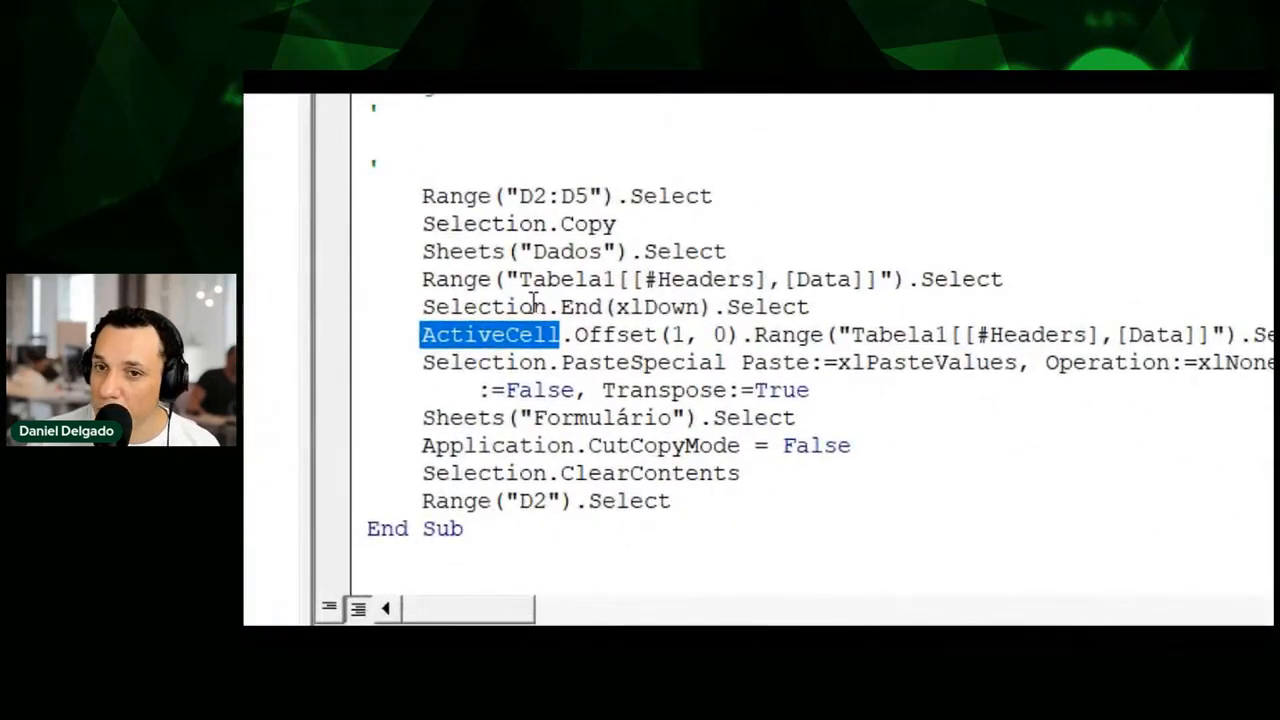
click(580, 334)
double_click(676, 335)
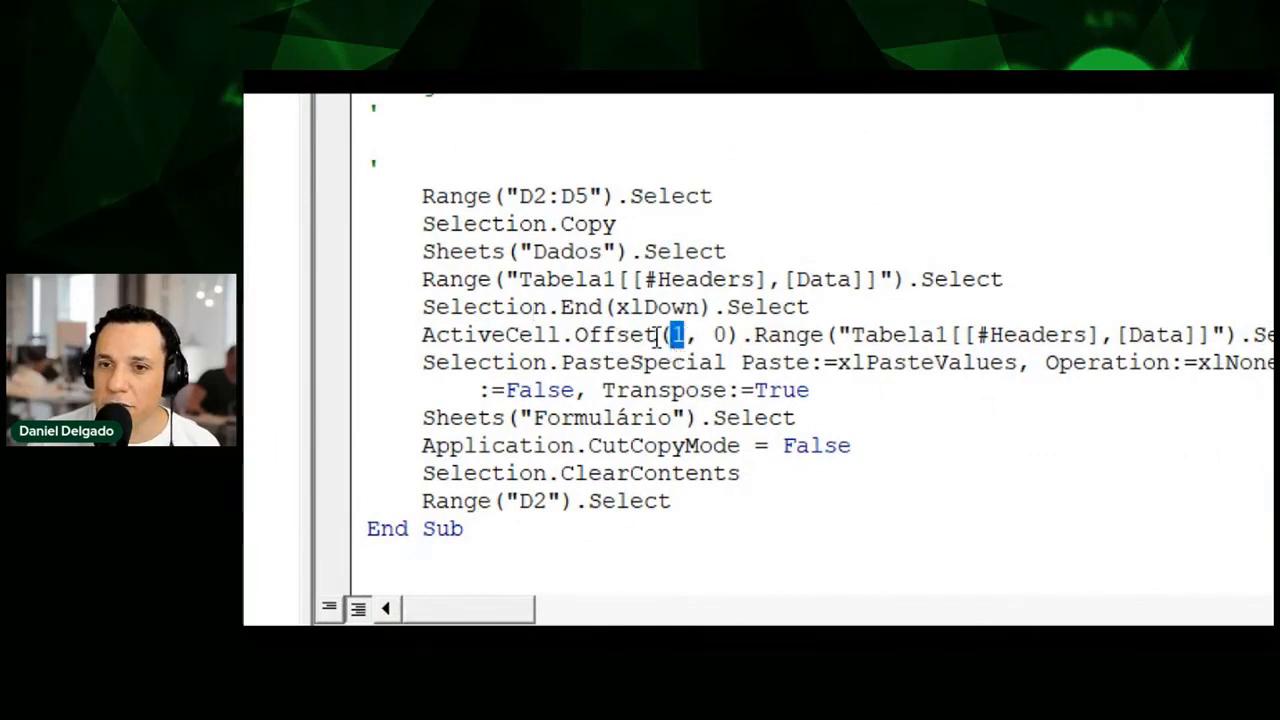
drag(660, 334, 574, 338)
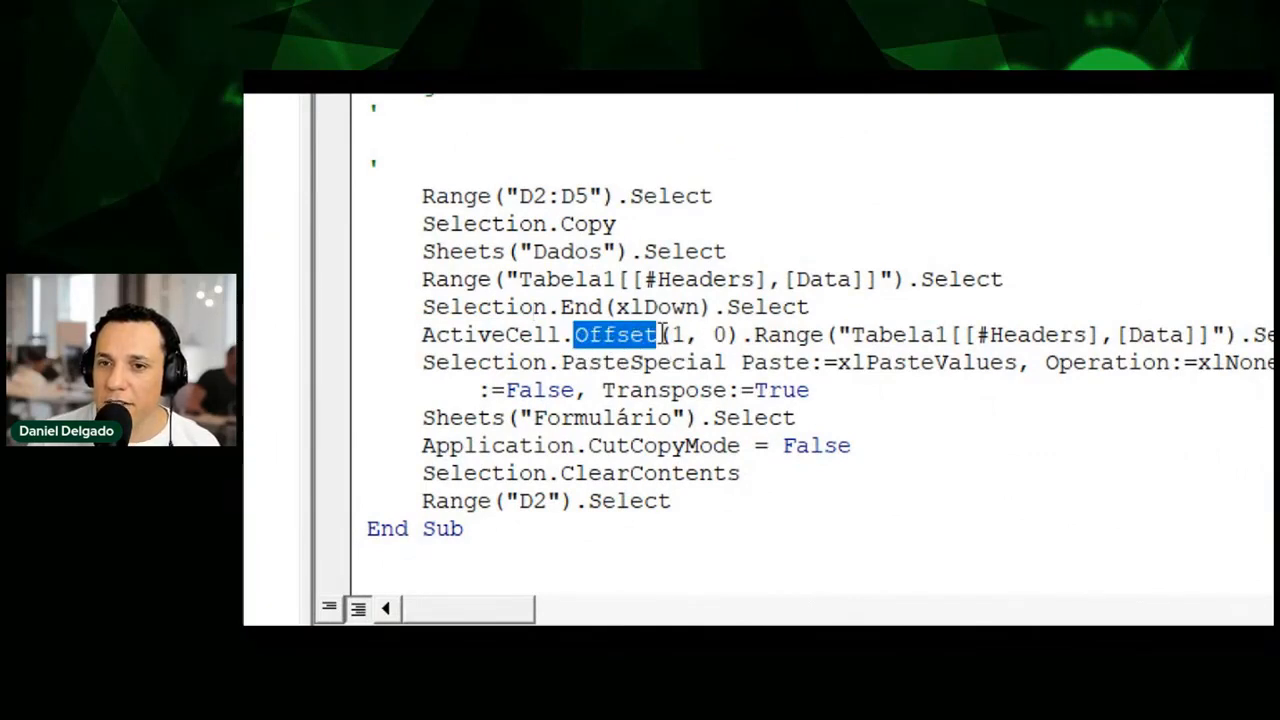
double_click(676, 335)
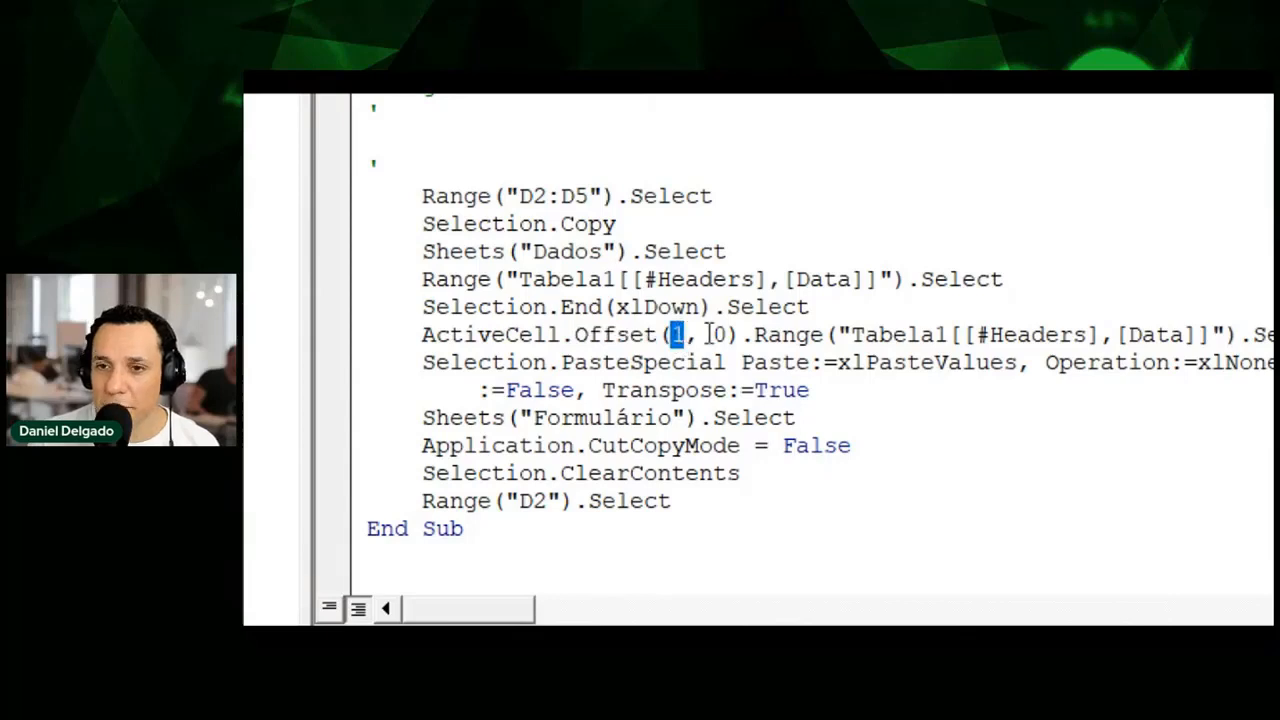
double_click(718, 335)
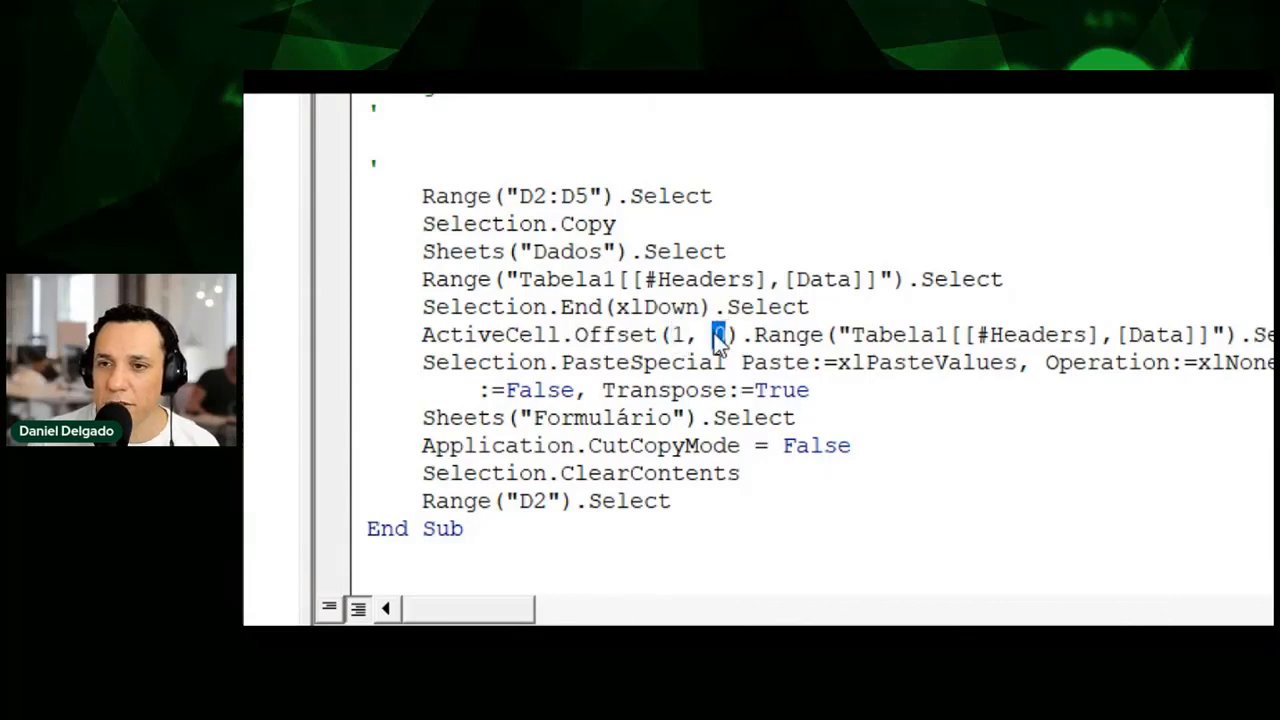
drag(1150, 333, 740, 342)
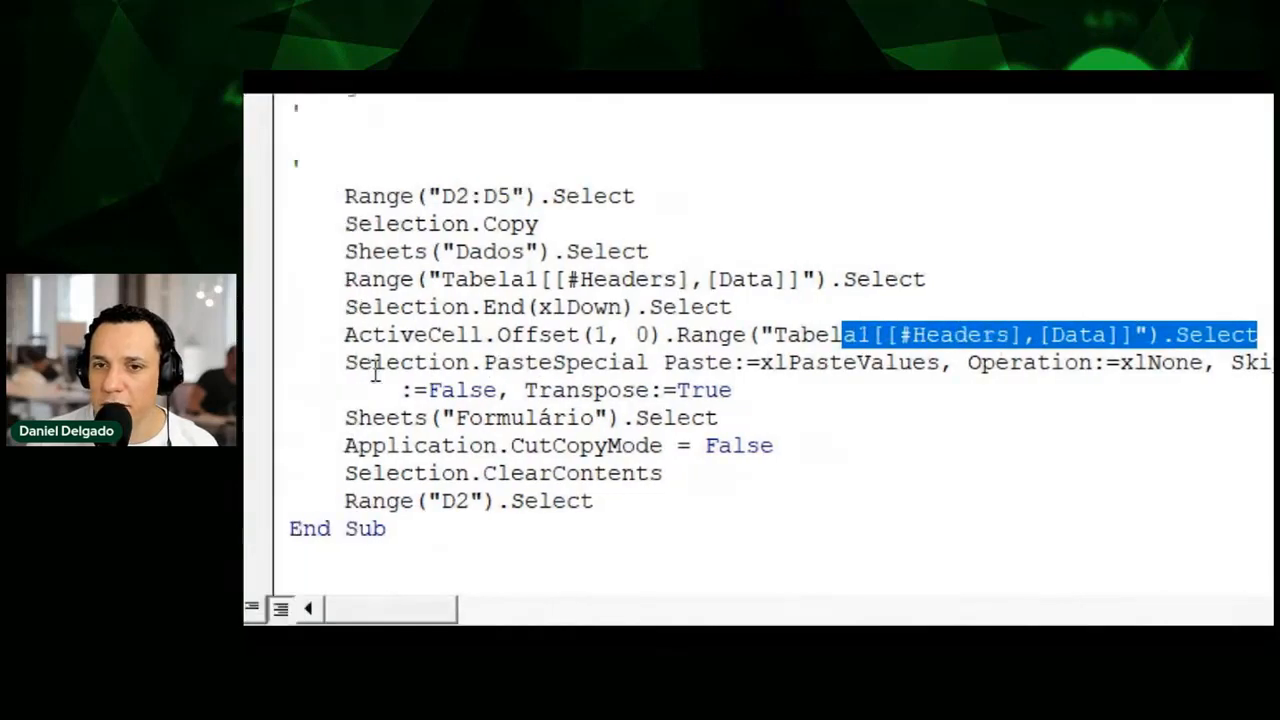
Examine the Selection.PasteSpecial line, focusing on the xlPasteValues and Transpose:=True arguments.
click(482, 362)
drag(482, 362, 1036, 352)
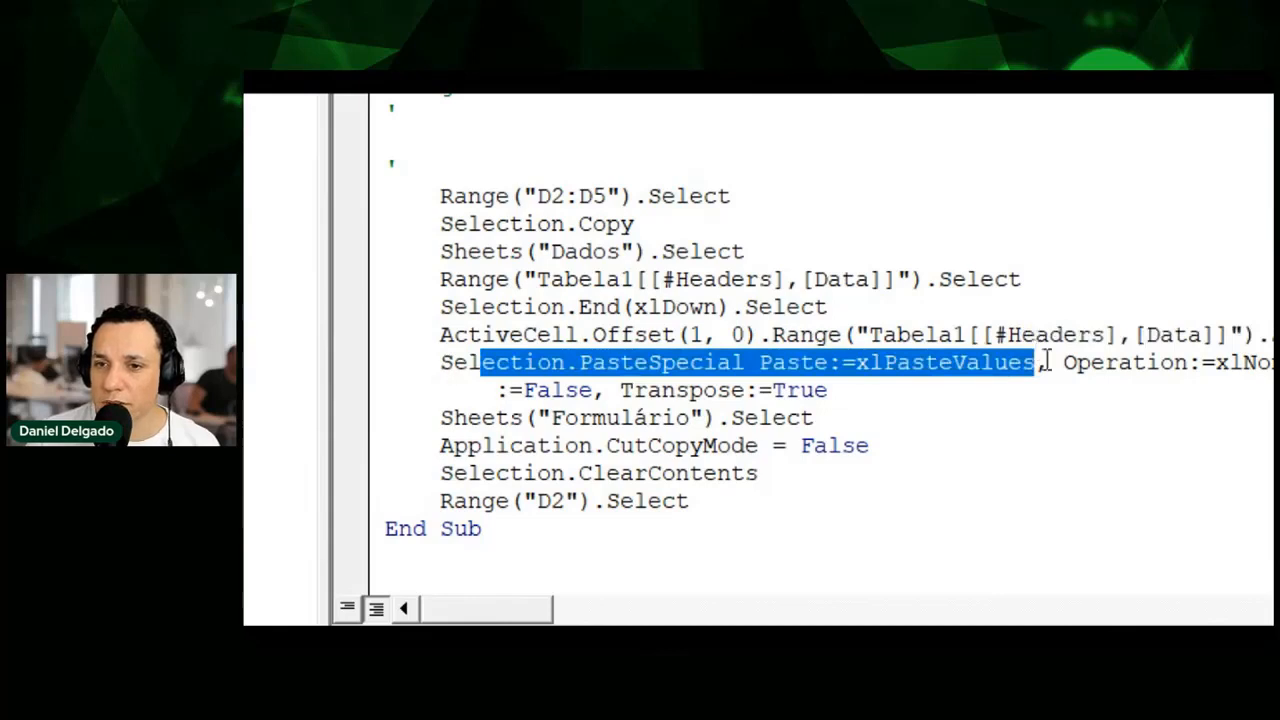
double_click(801, 374)
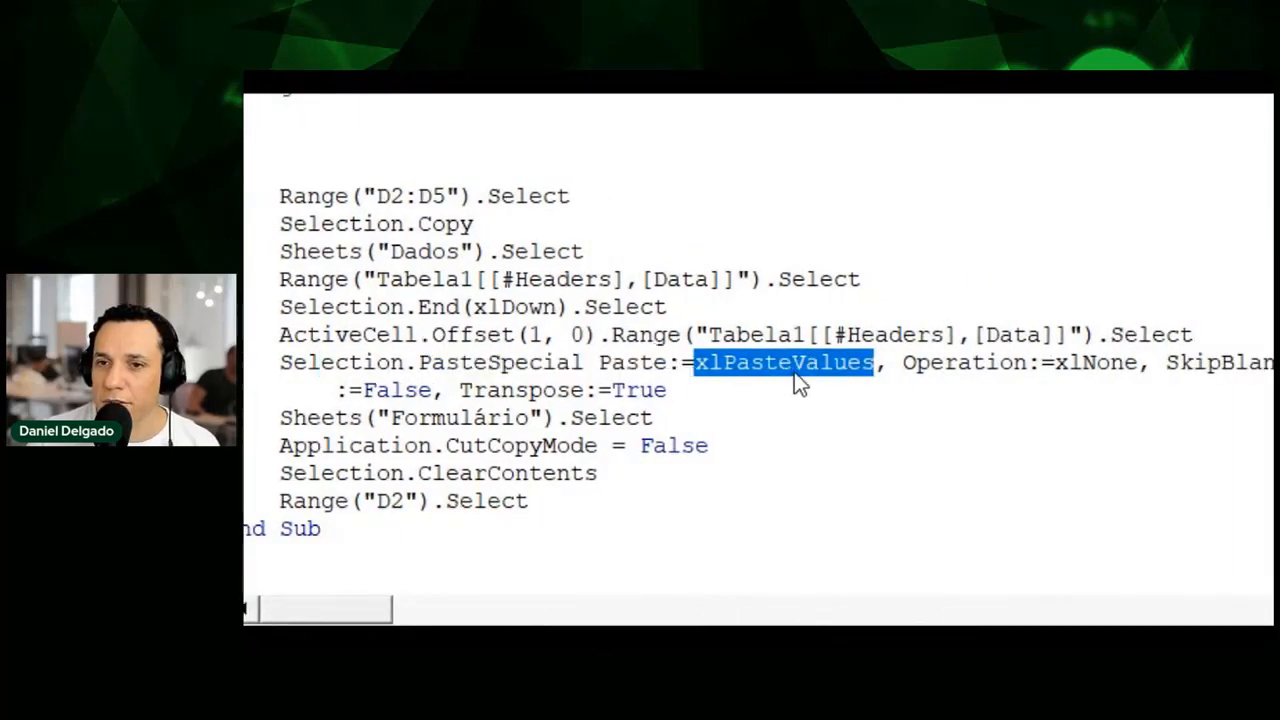
double_click(630, 390)
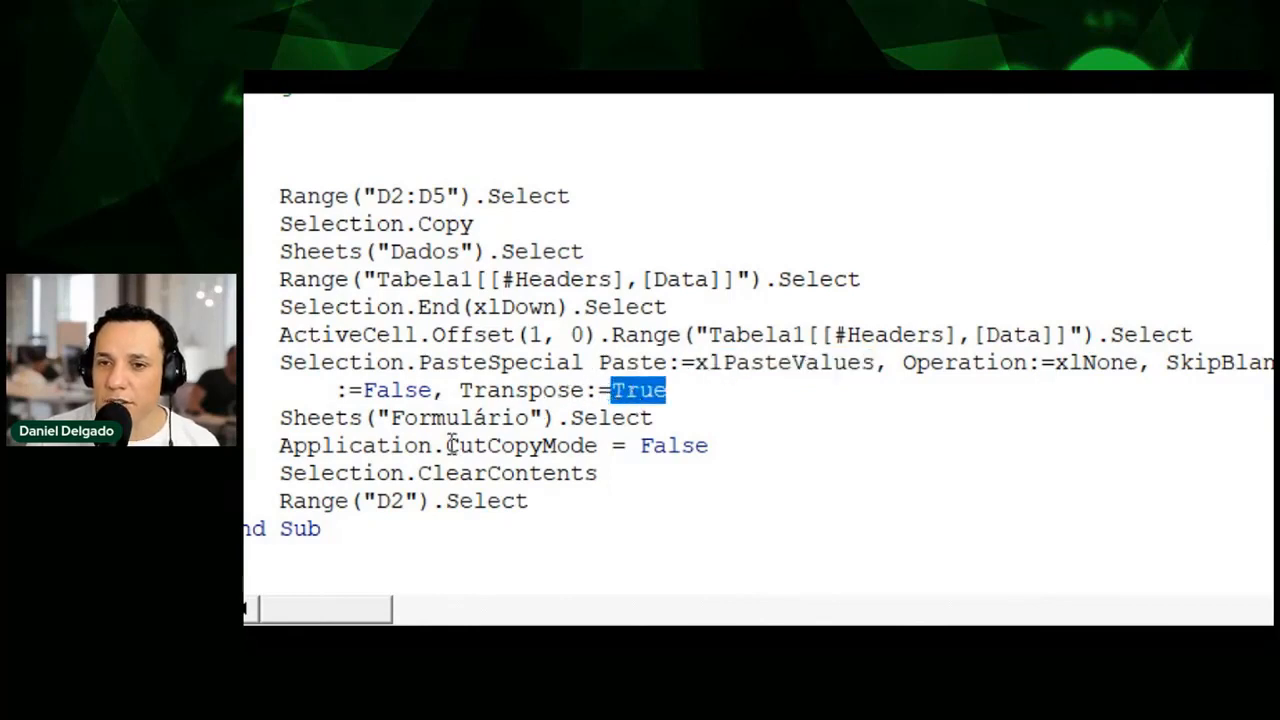
scroll(374, 473, left, 1)
scroll(374, 473, left, 1)
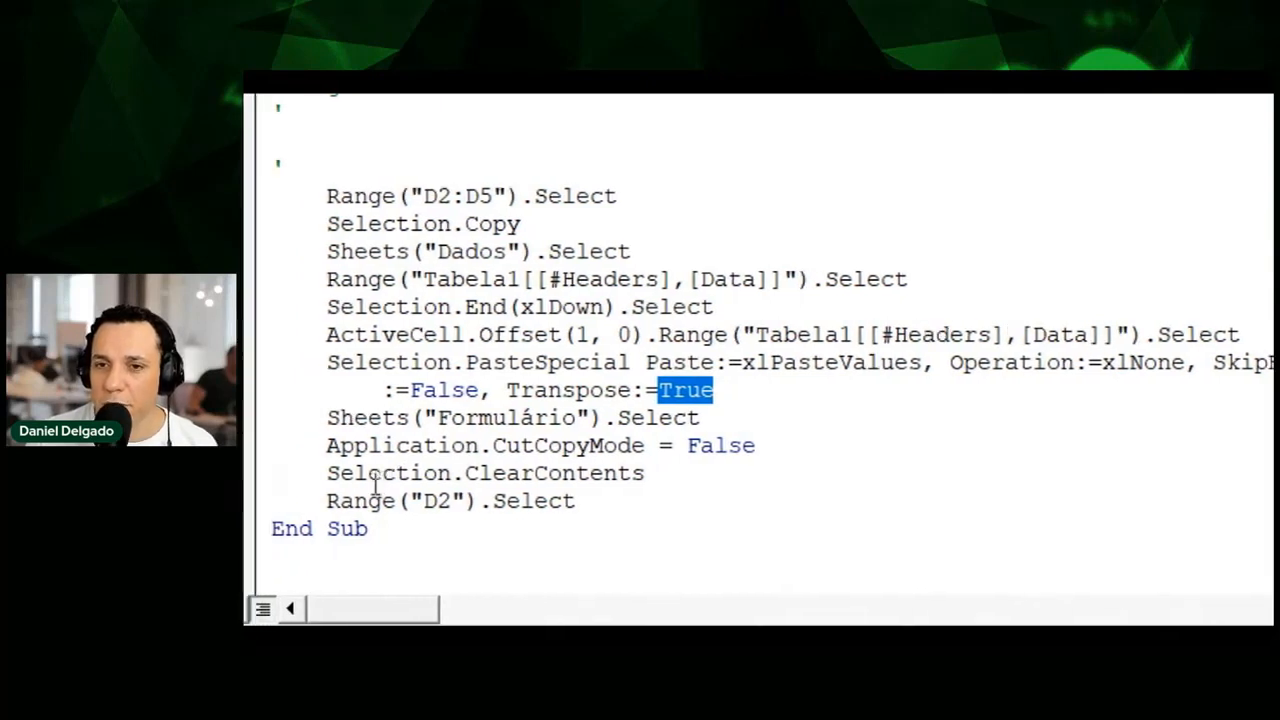
Examine the sheet name and the Select action in the Sheets("Formulário").Select line.
double_click(515, 415)
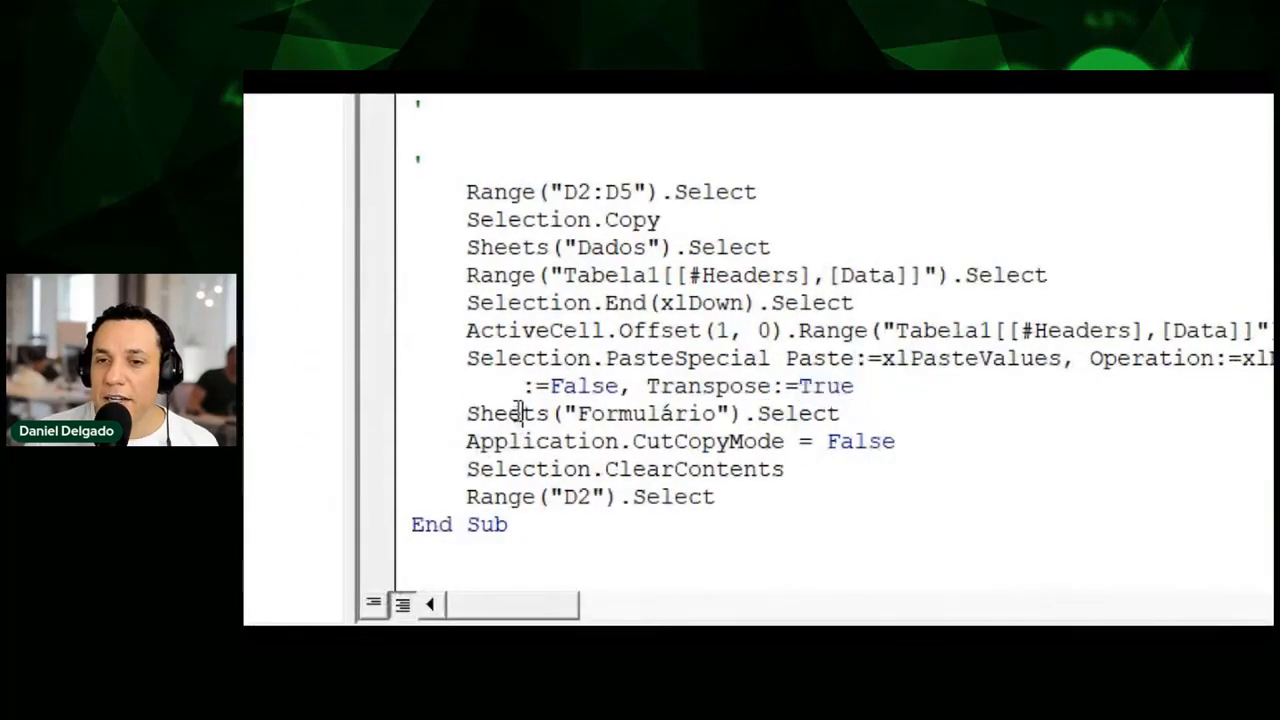
double_click(612, 414)
click(814, 415)
double_click(820, 420)
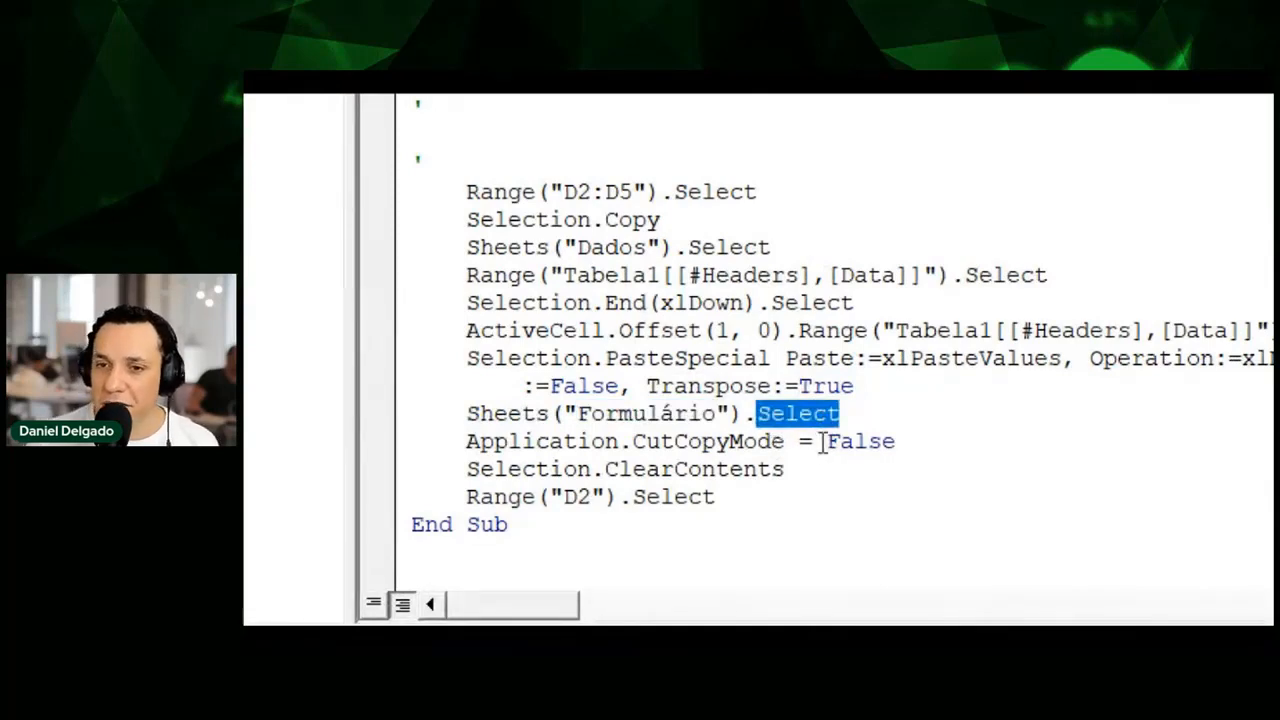
Examine the macro's closing lines: Application.CutCopyMode = False, Selection.ClearContents and Range("D2").Select.
drag(798, 441, 683, 462)
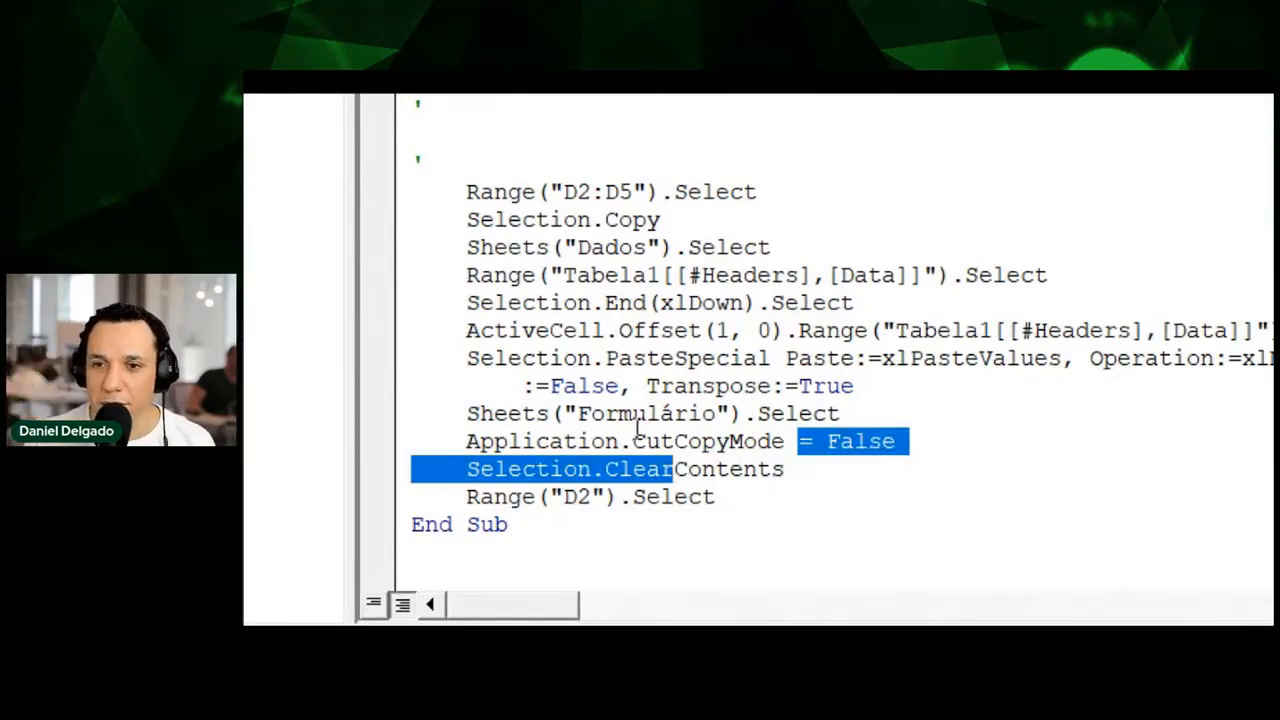
double_click(668, 441)
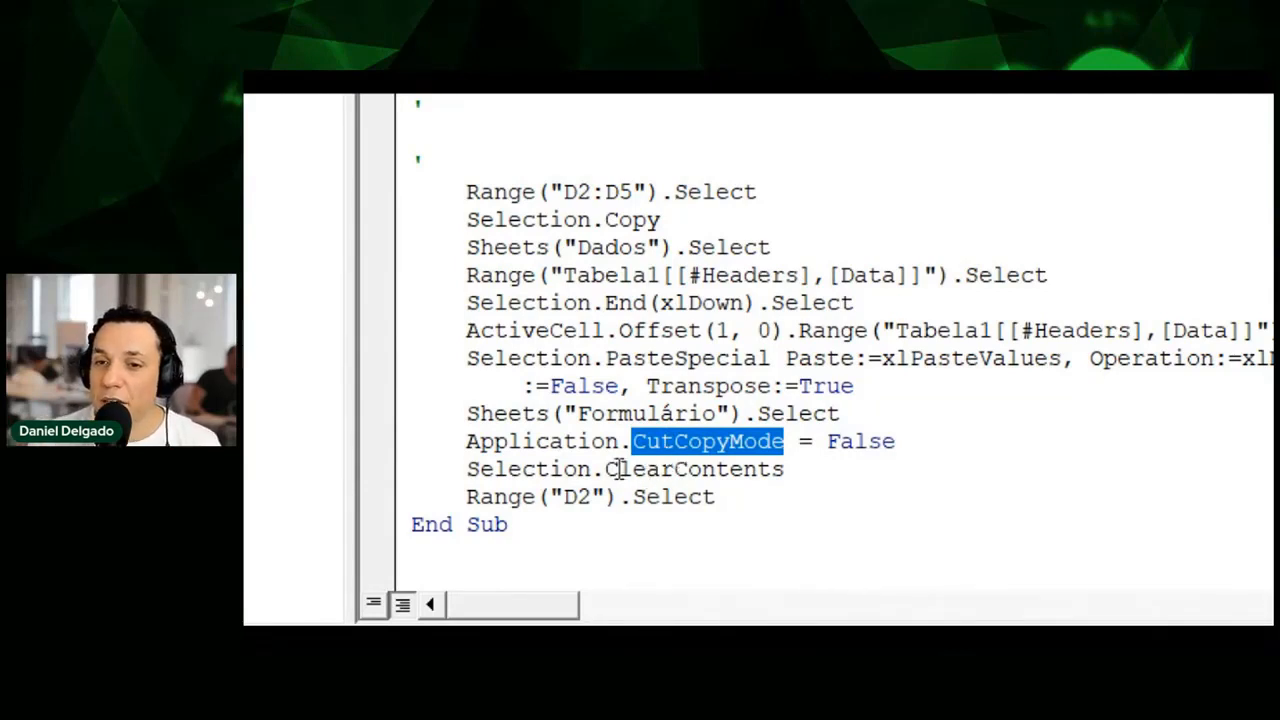
drag(605, 469, 774, 466)
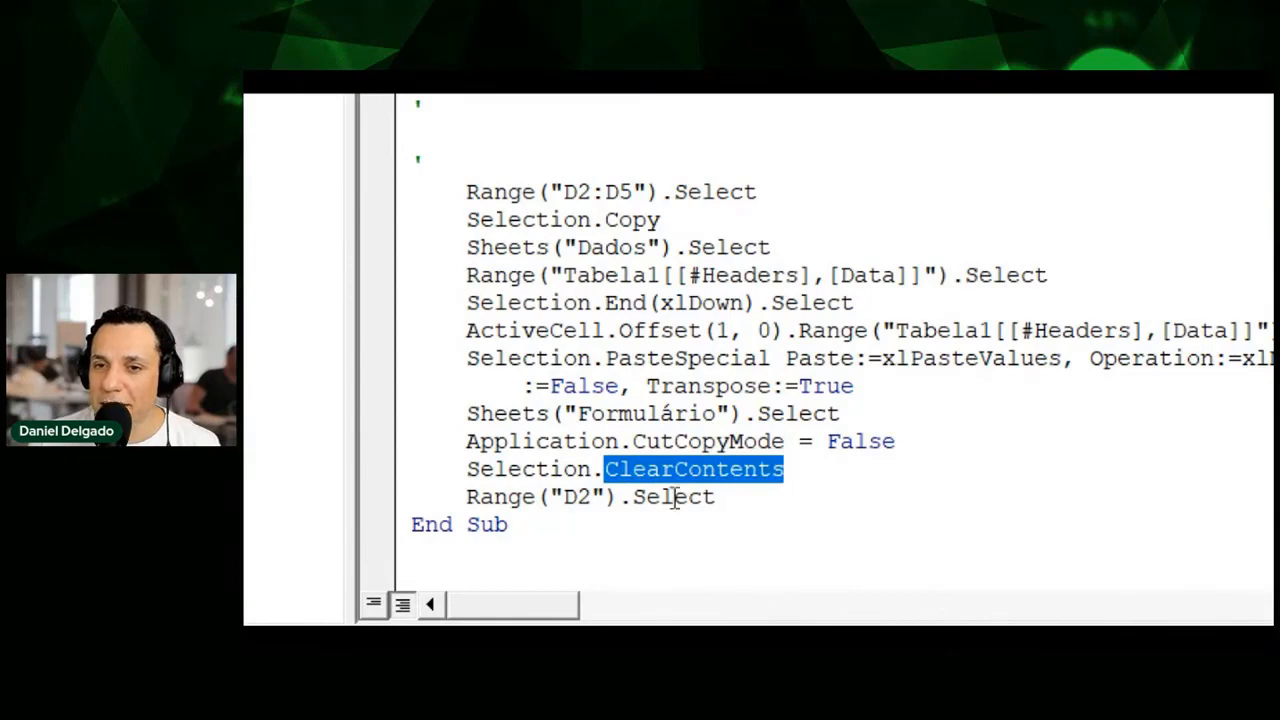
drag(644, 505, 553, 514)
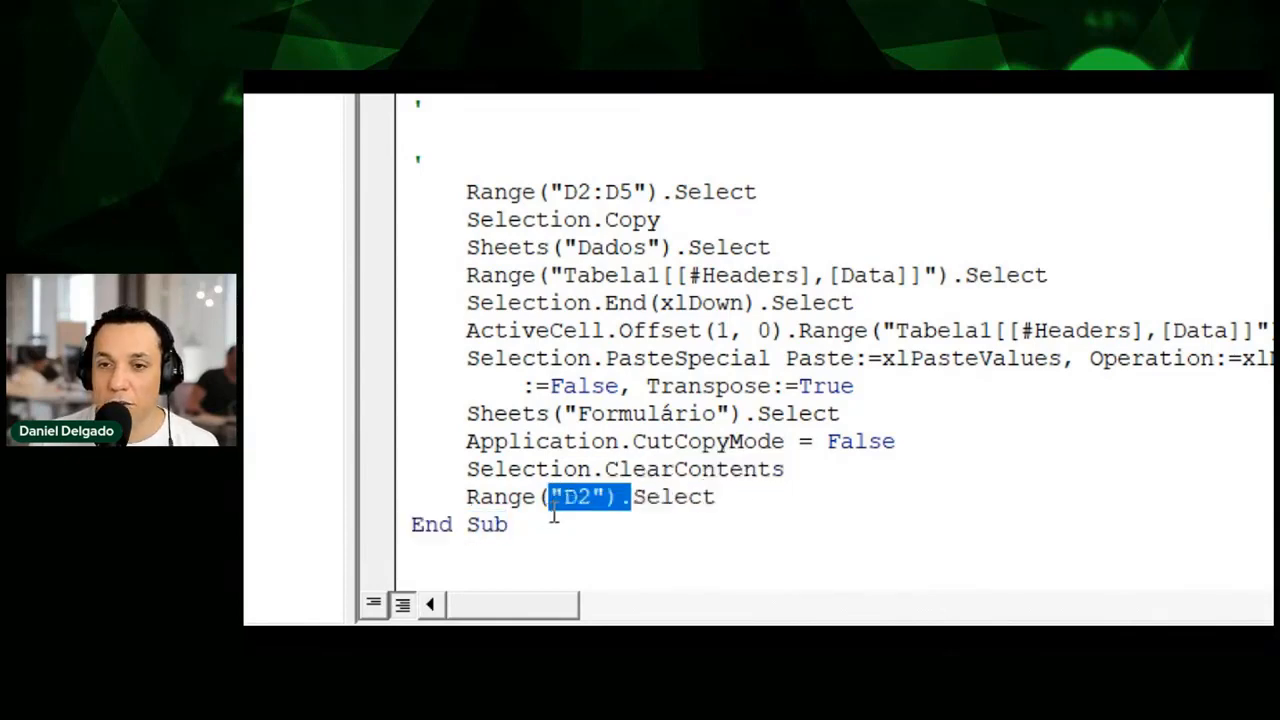
Review the whole RegistarVenda code block from Range("D2:D5").Select to Range("D2").Select.
key(alt+Tab)
key(alt+Tab)
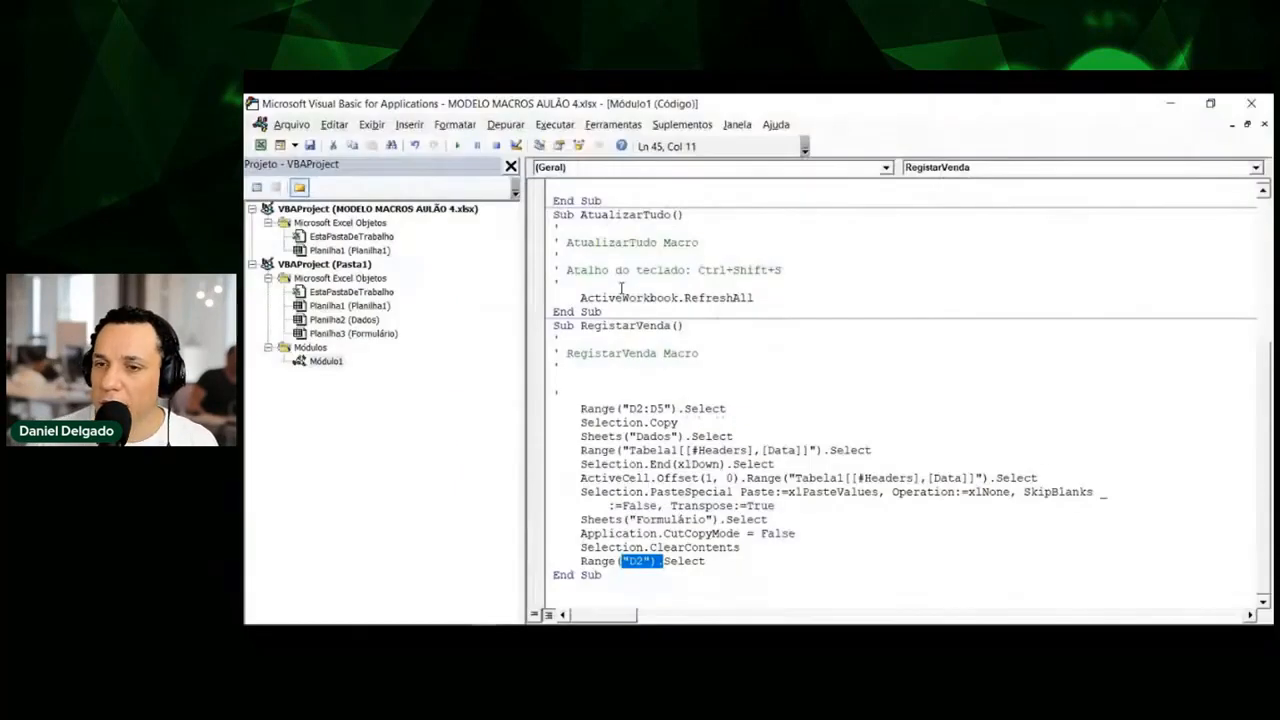
click(631, 396)
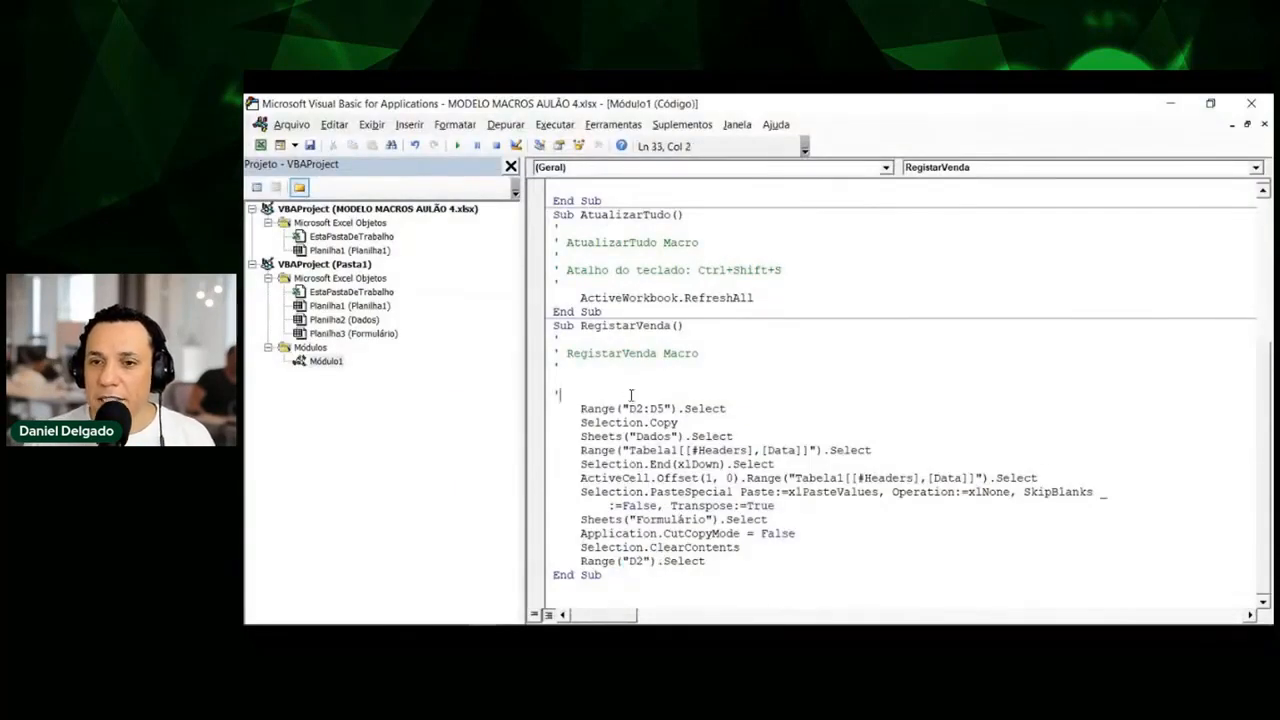
drag(581, 408, 702, 561)
Add the comment "Cadastra a venda" after the apostrophe directly above the Range("D2:D5").Select line.
click(620, 398)
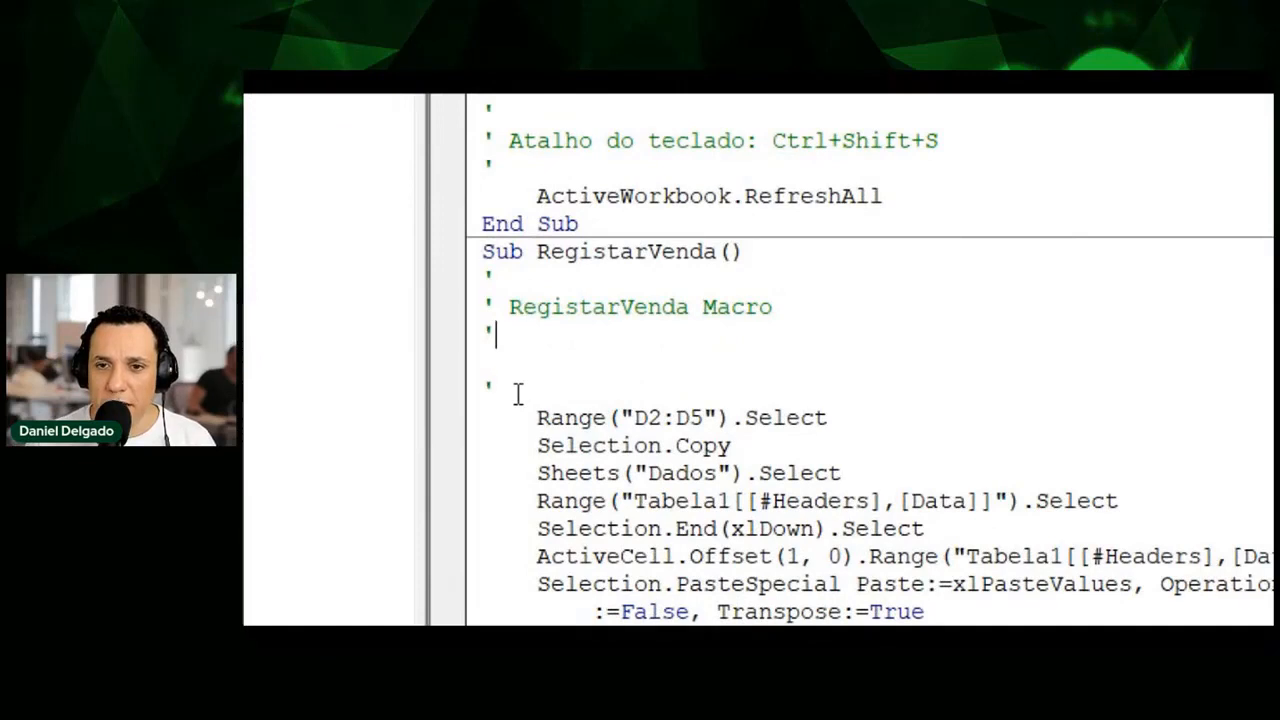
double_click(518, 394)
click(518, 394)
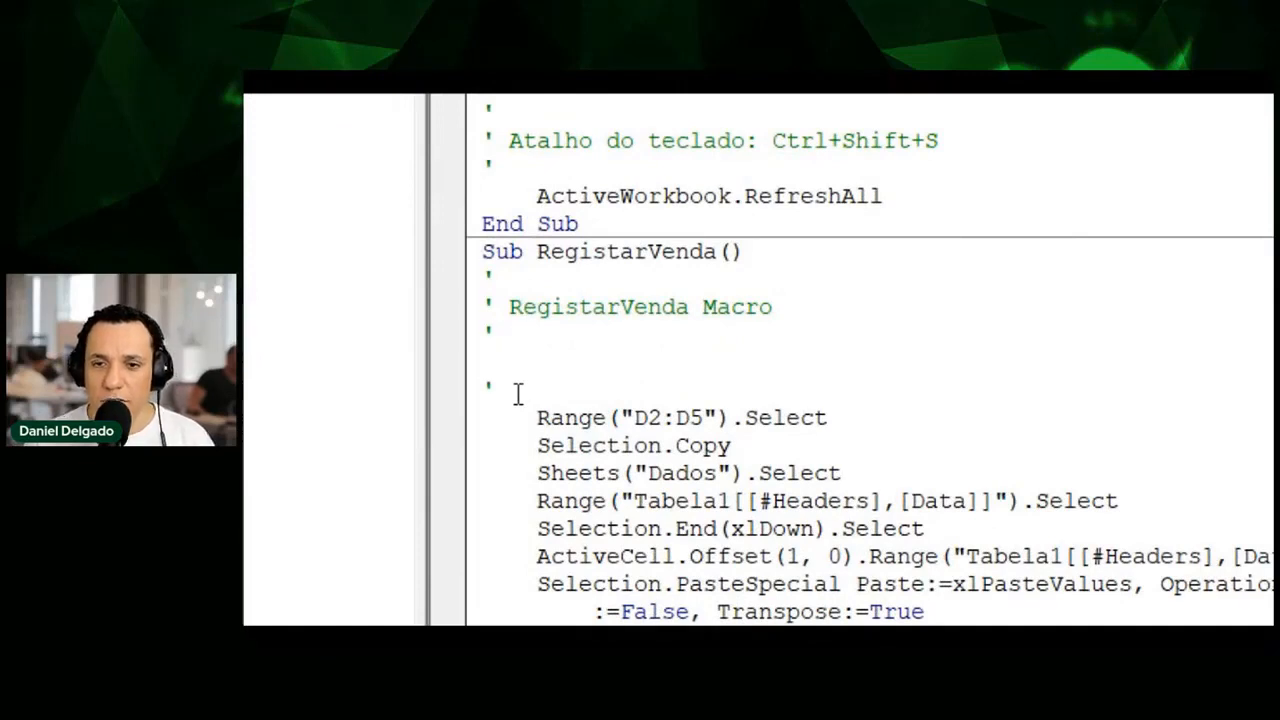
text(Cad)
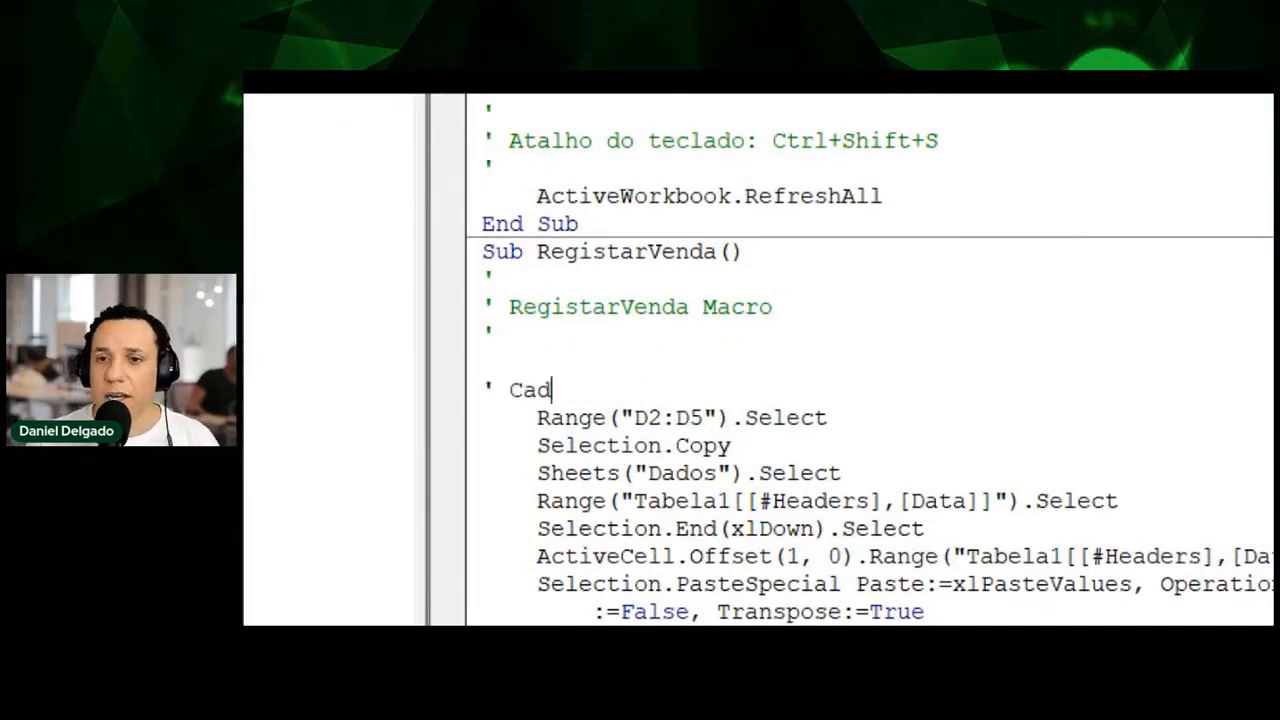
text(astra a venda)
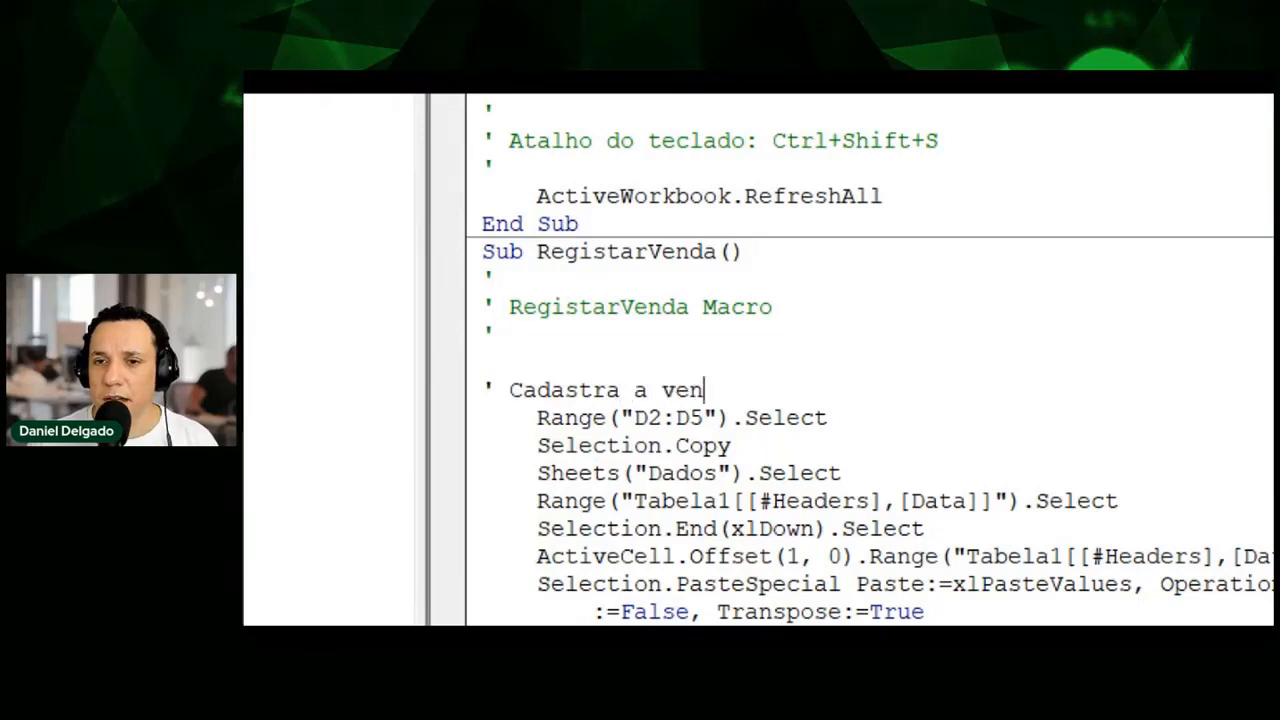
Review the block of statements that belongs to the "Cadastra a venda" comment.
key(Down)
key(shift+Down)
key(shift+Down)
key(shift+Down)
key(shift+Down)
key(shift+Down)
key(shift+Down)
key(shift+Down)
key(shift+Down)
key(shift+Down)
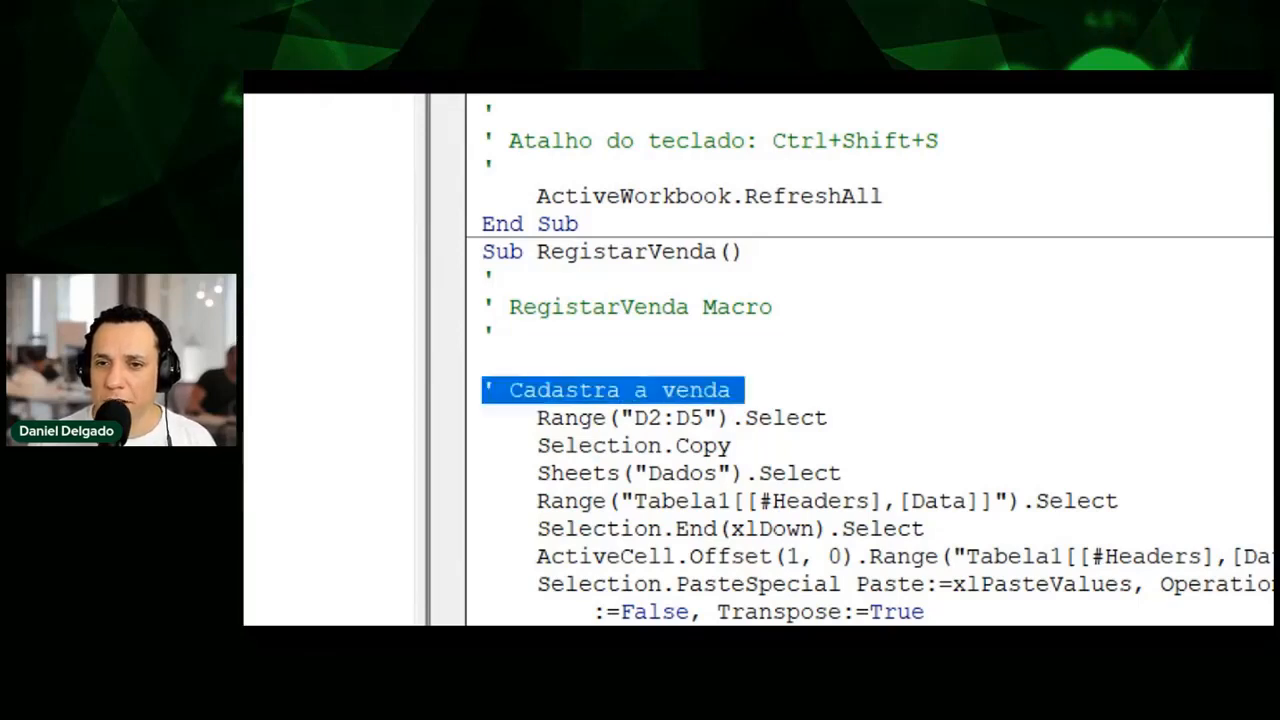
Insert three more blank lines above the "Cadastra a venda" comment in RegistarVenda.
key(Up)
key(Up)
key(Down)
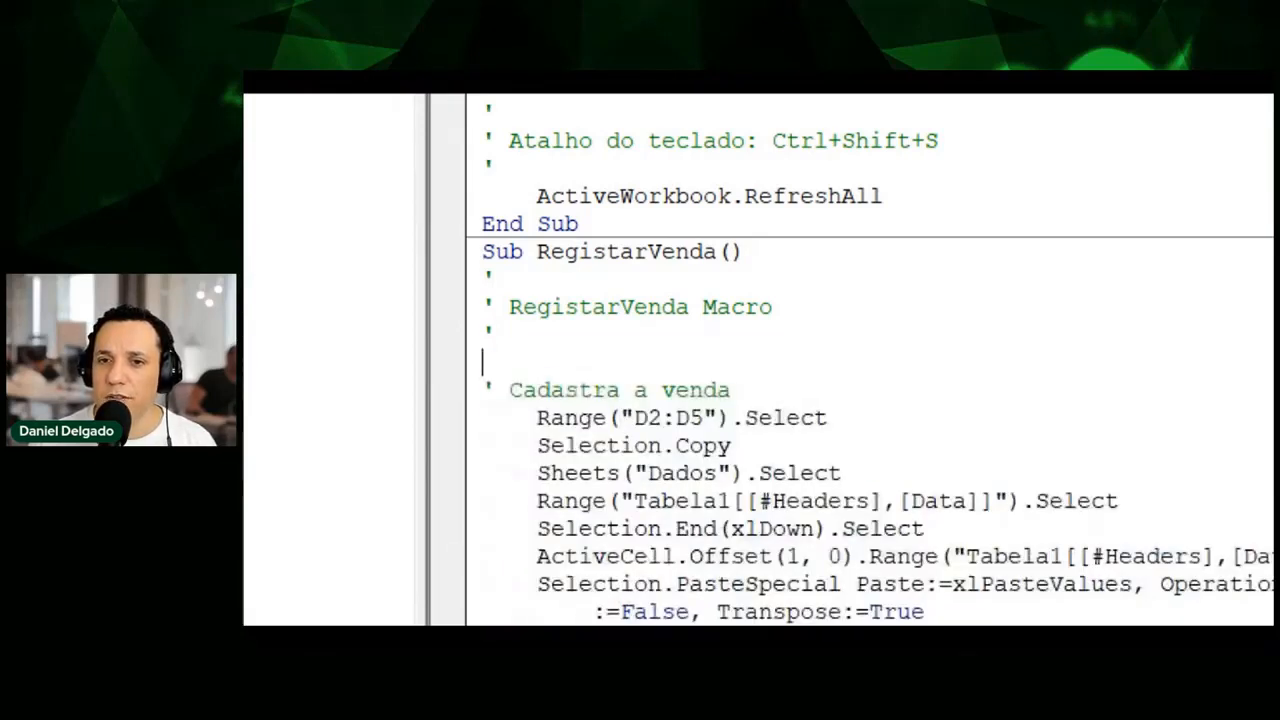
key(Return)
key(Return)
key(Return)
key(Up)
key(Up)
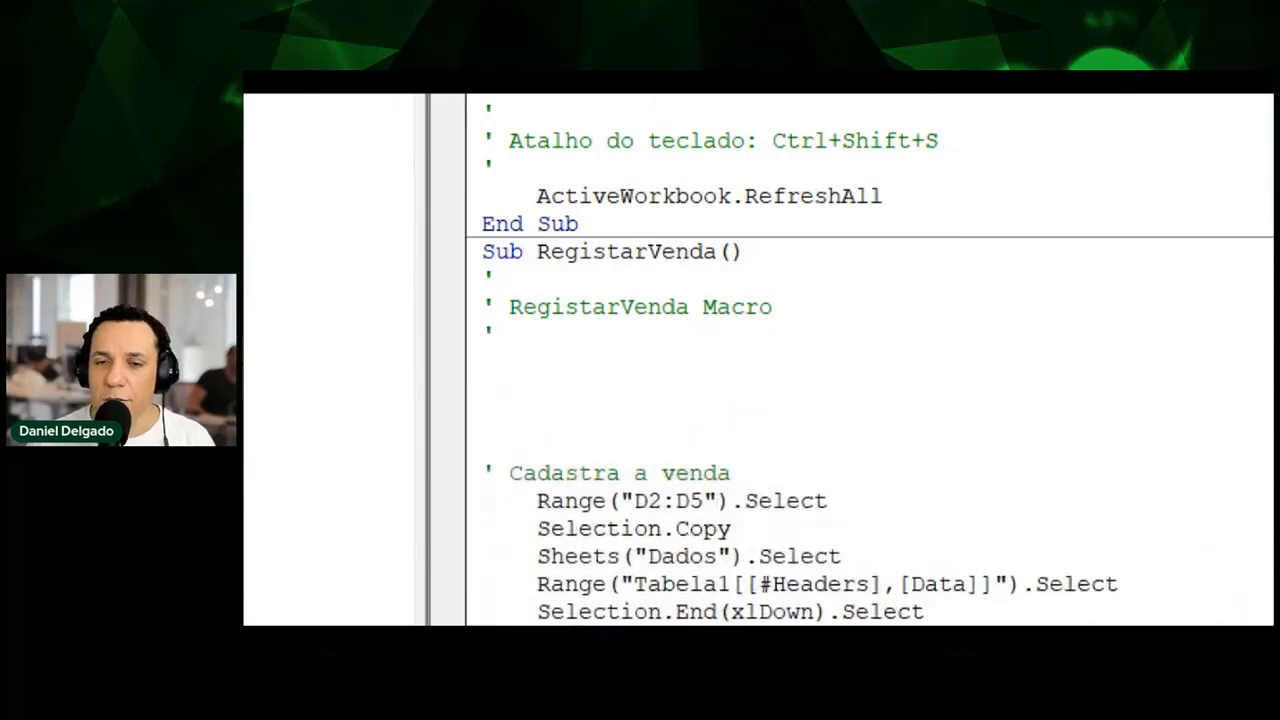
Add the comment "Verifica se a data está em branco" in the blank space above the "Cadastra a venda" comment in RegistarVenda.
key(Down)
text(')
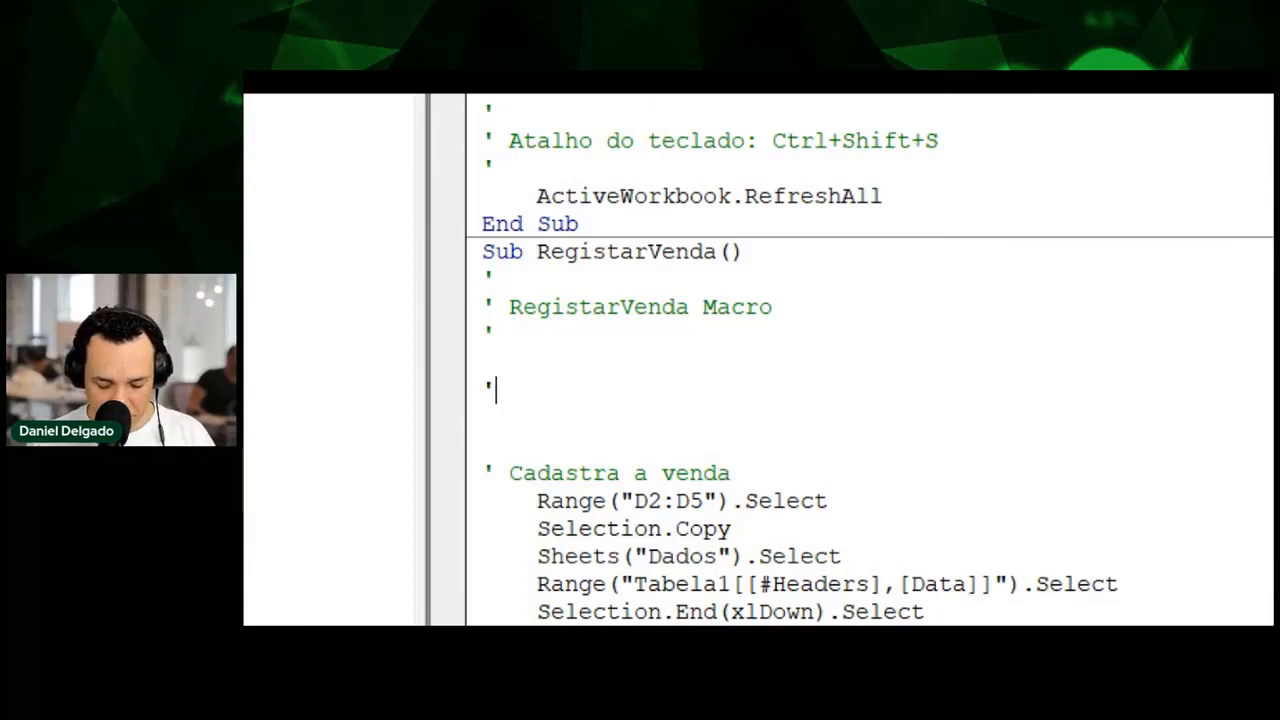
text(Verifica se )
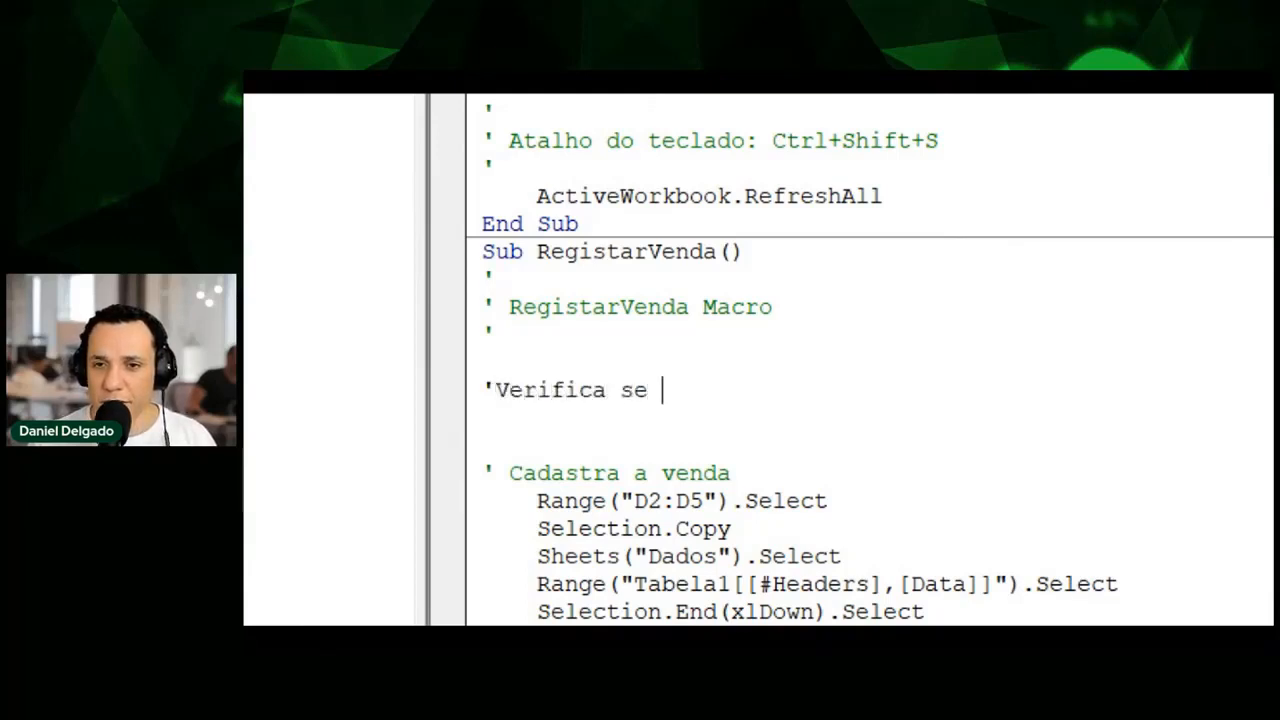
text(a data est)
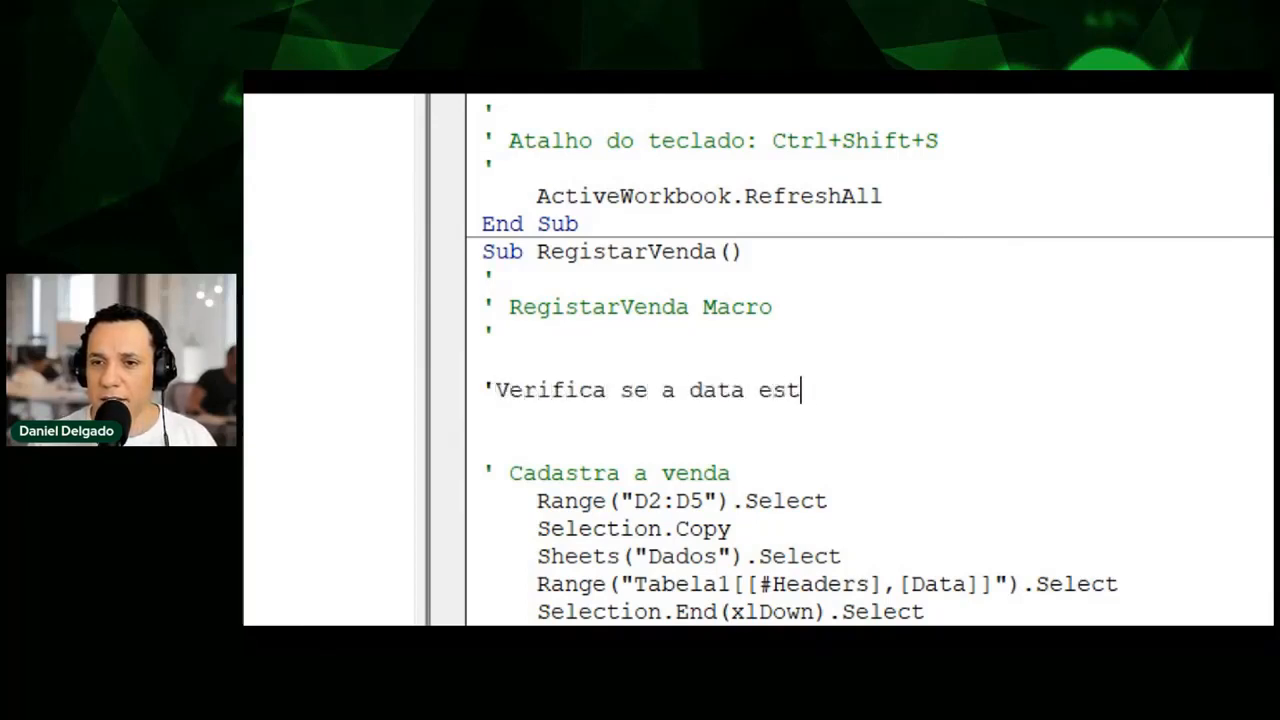
text(á em branco)
key(Down)
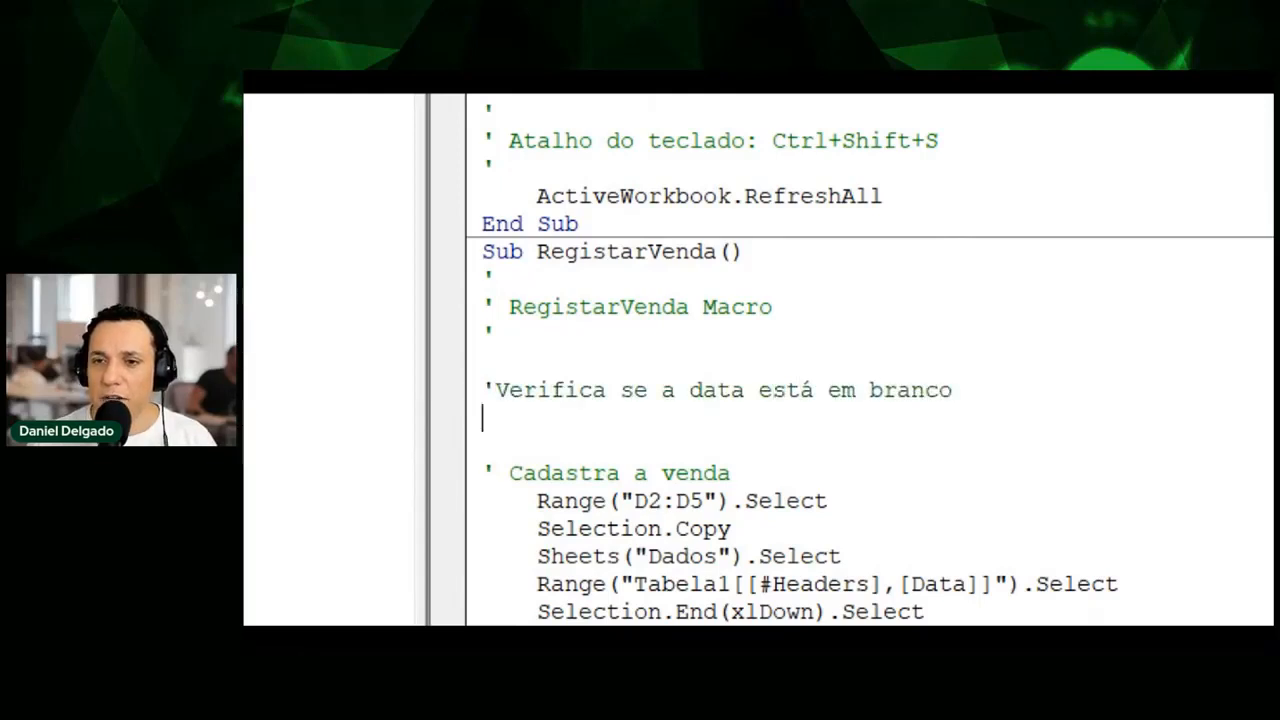
Insert two more blank lines between the "Verifica se a data está em branco" and "Cadastra a venda" comments.
key(Up)
key(Down)
key(Down)
key(Return)
key(Return)
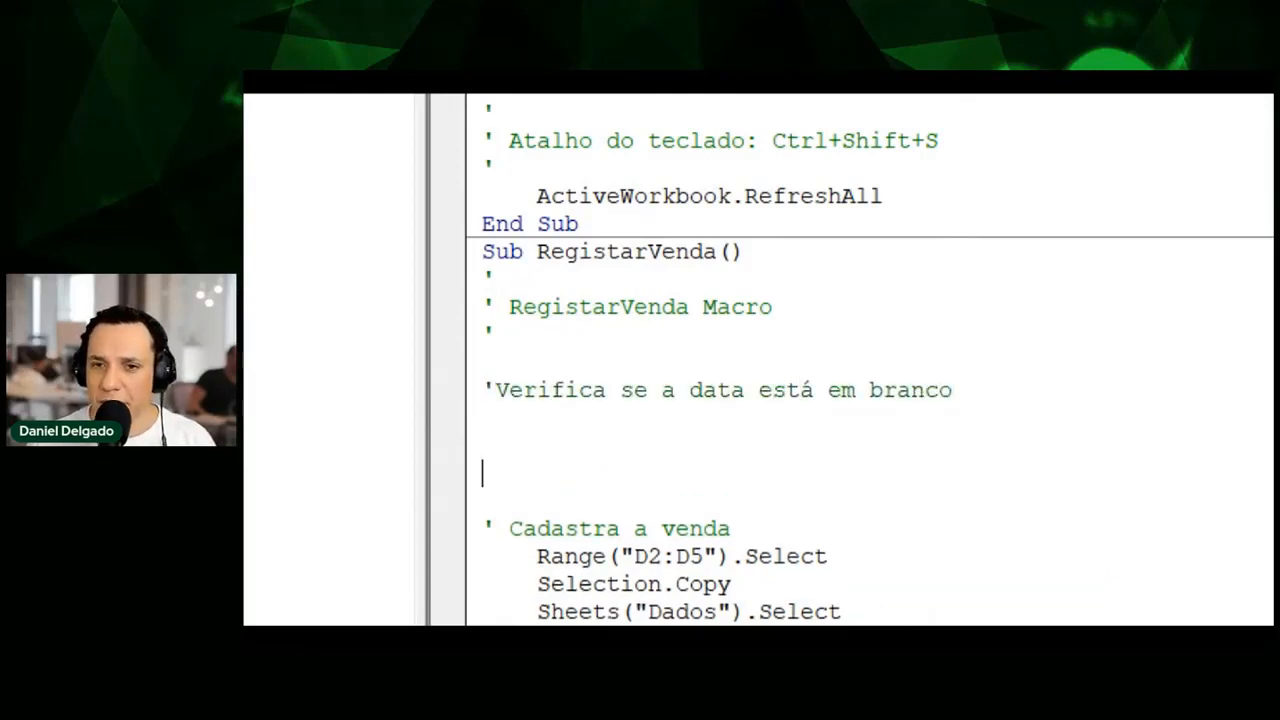
key(Up)
key(Up)
key(Up)
key(shift+Right)
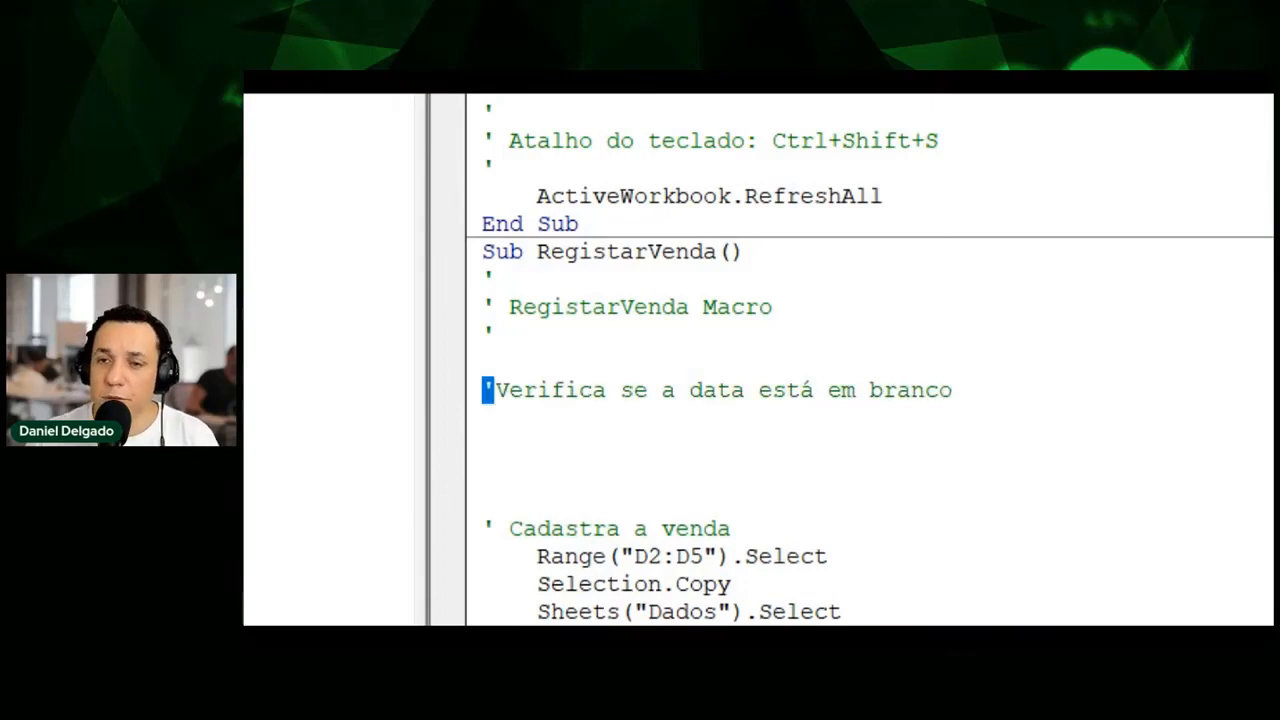
key(Down)
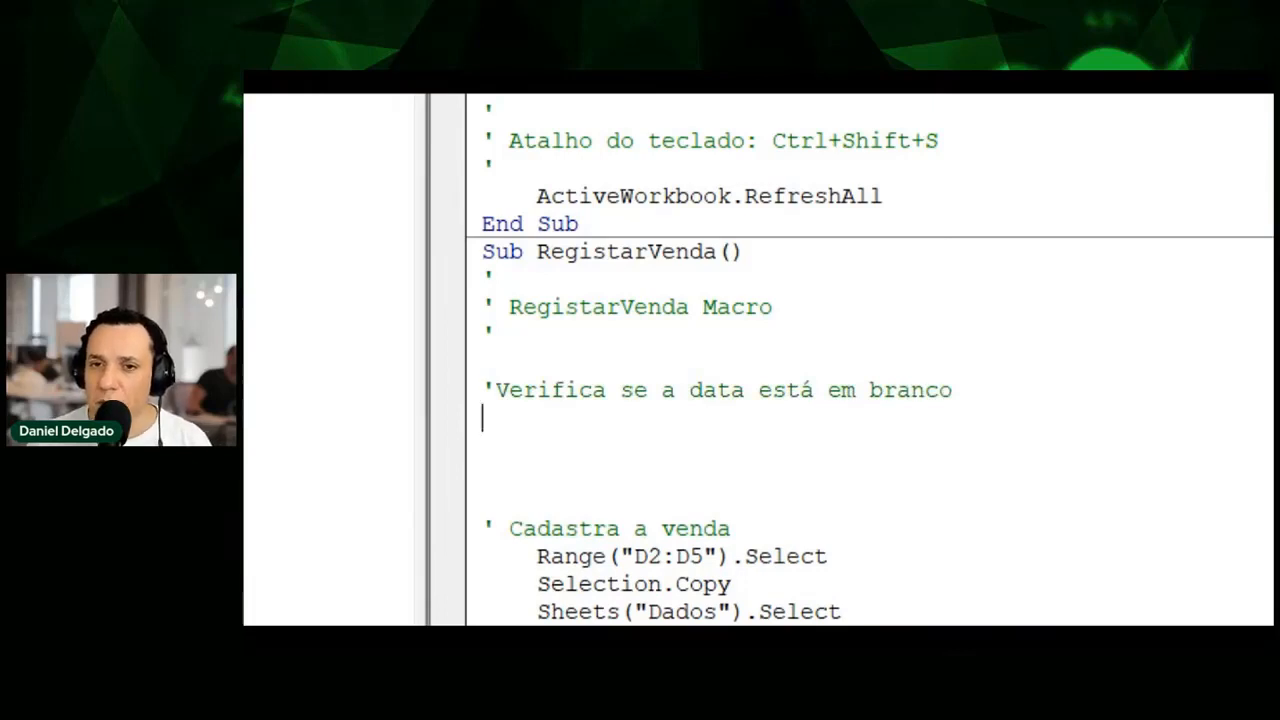
text(')
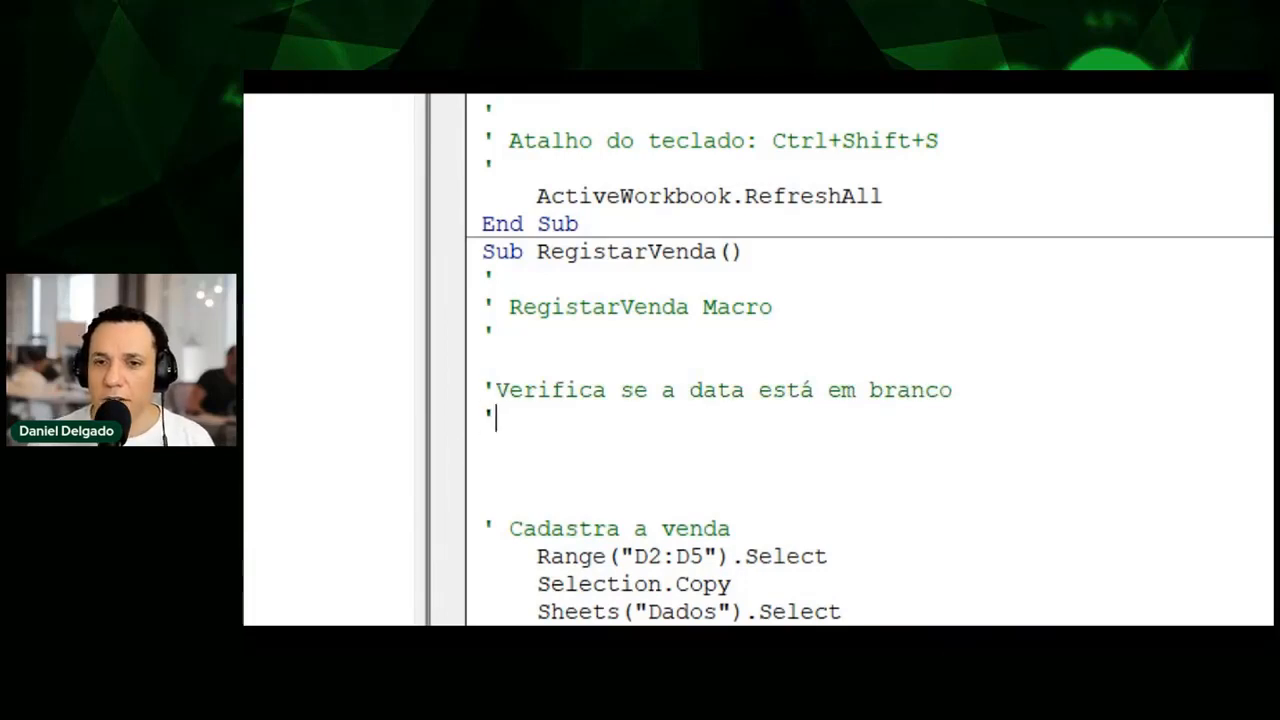
key(BackSpace)
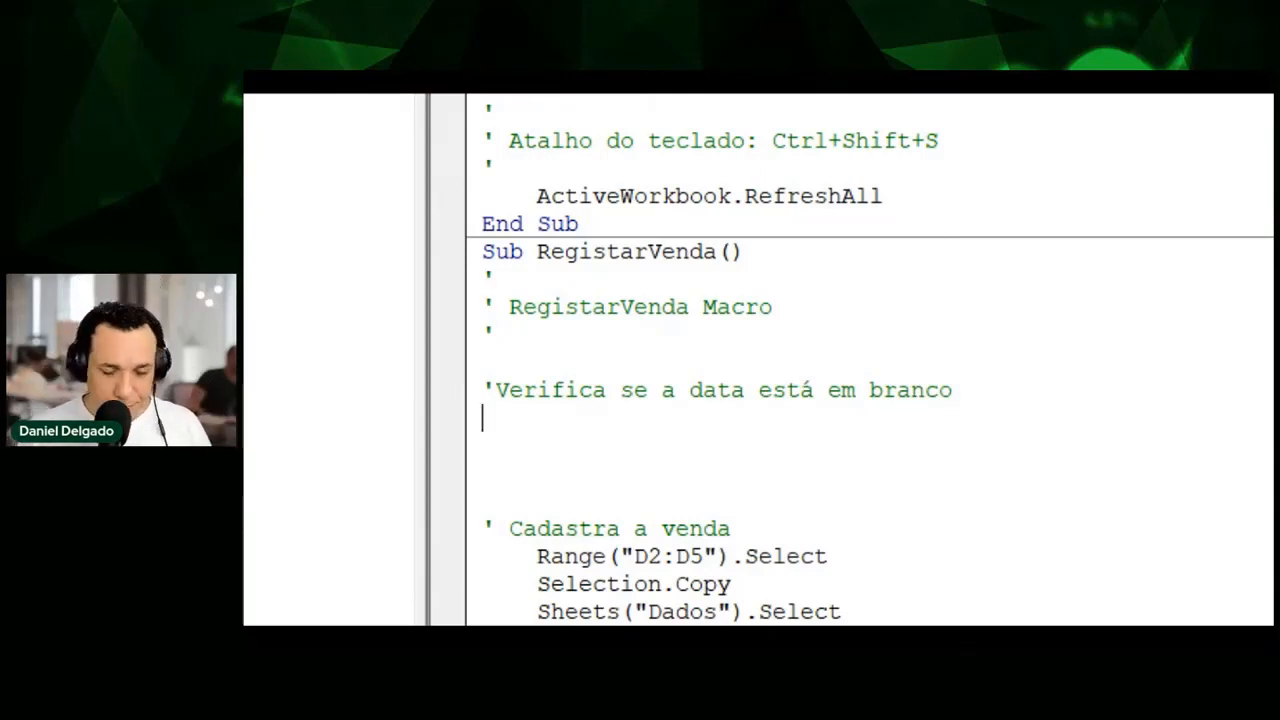
Start an indented if statement with range("d2 directly below the "Verifica se a data está em branco" comment.
scroll(536, 546, down, 1)
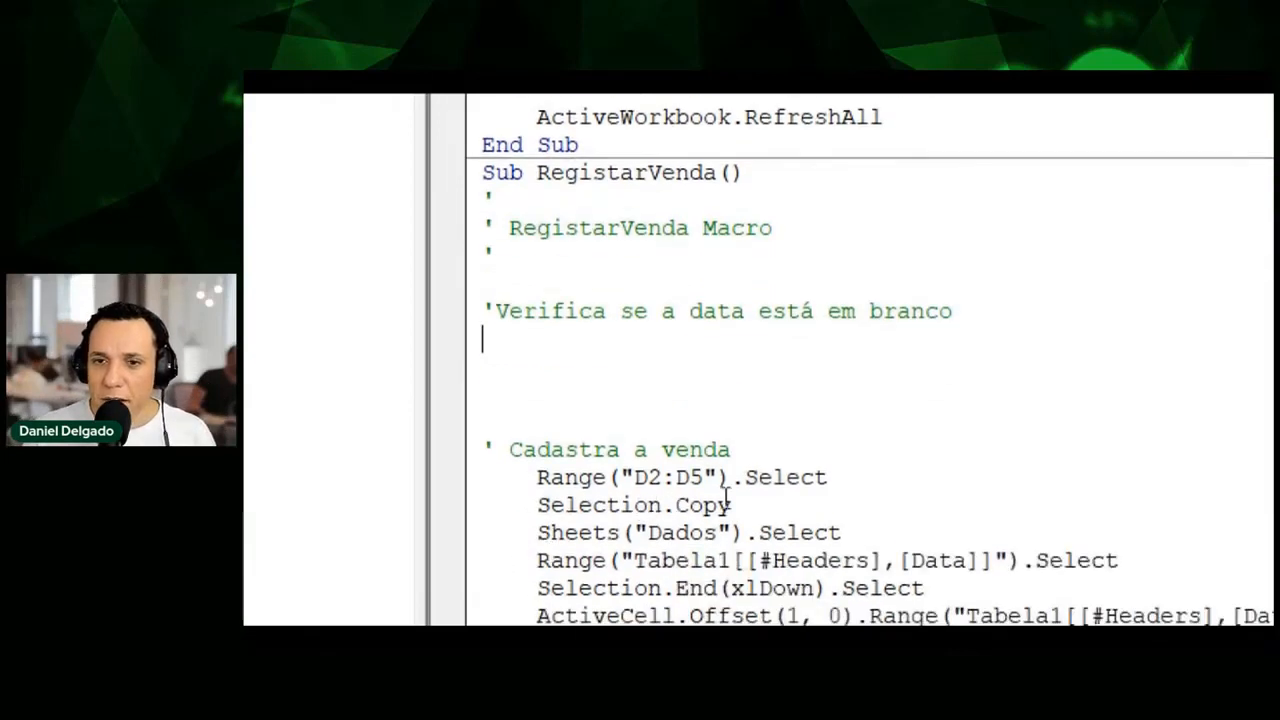
drag(828, 478, 562, 482)
click(648, 472)
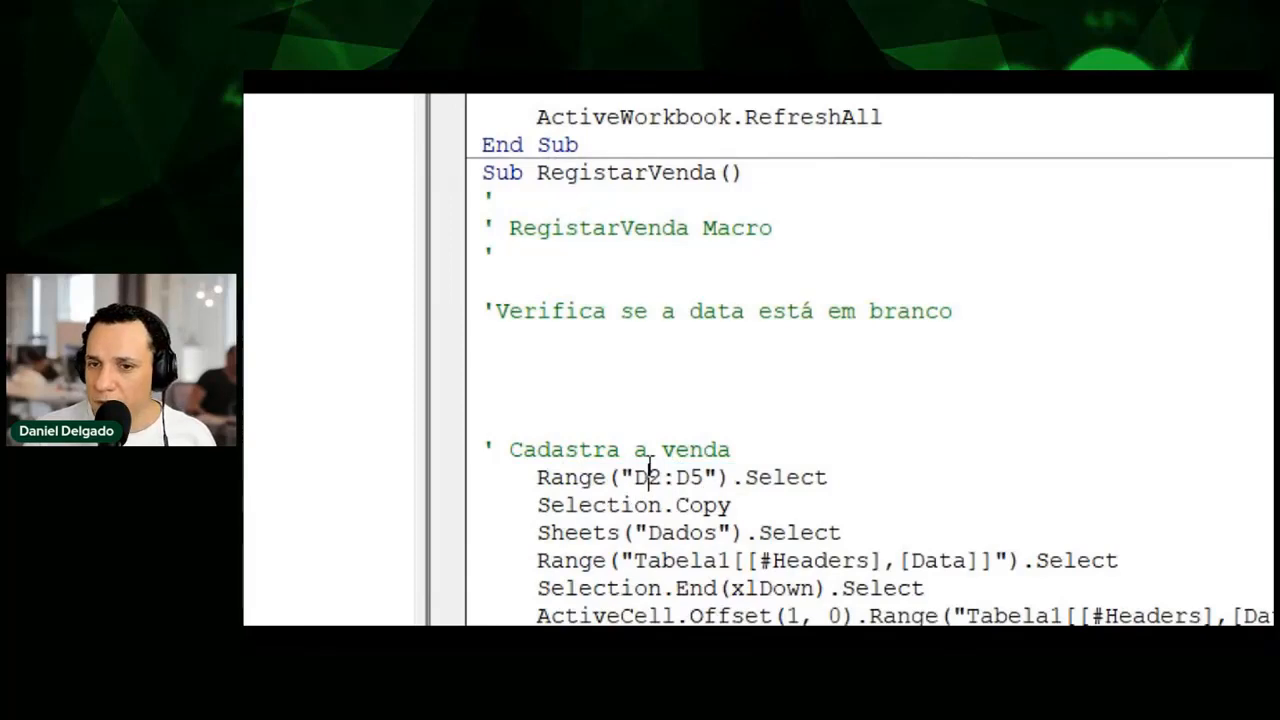
click(556, 340)
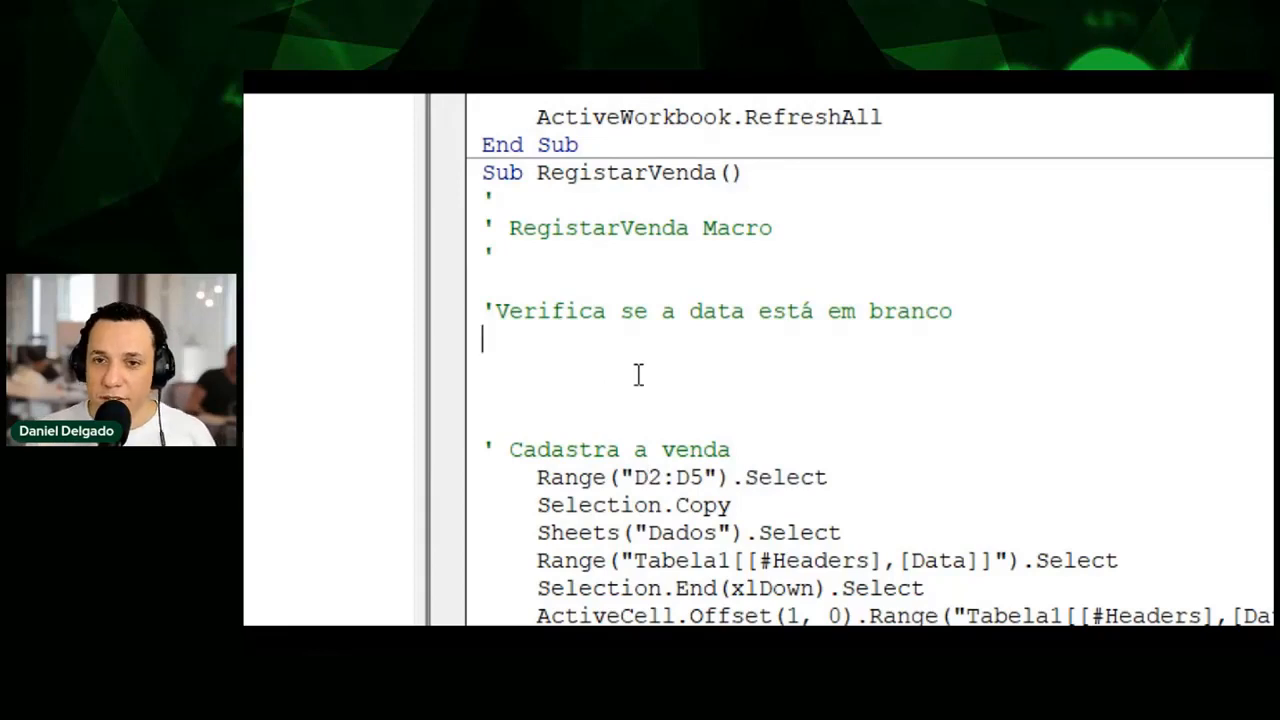
key(Tab)
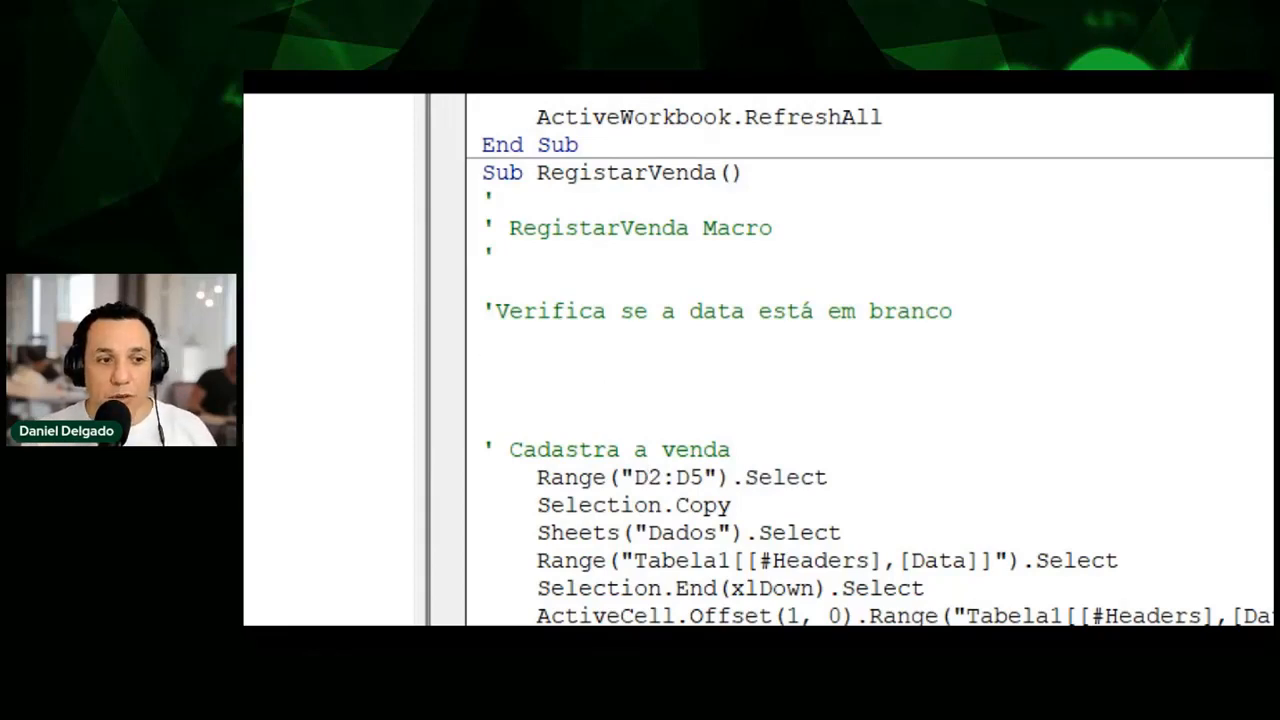
text(if)
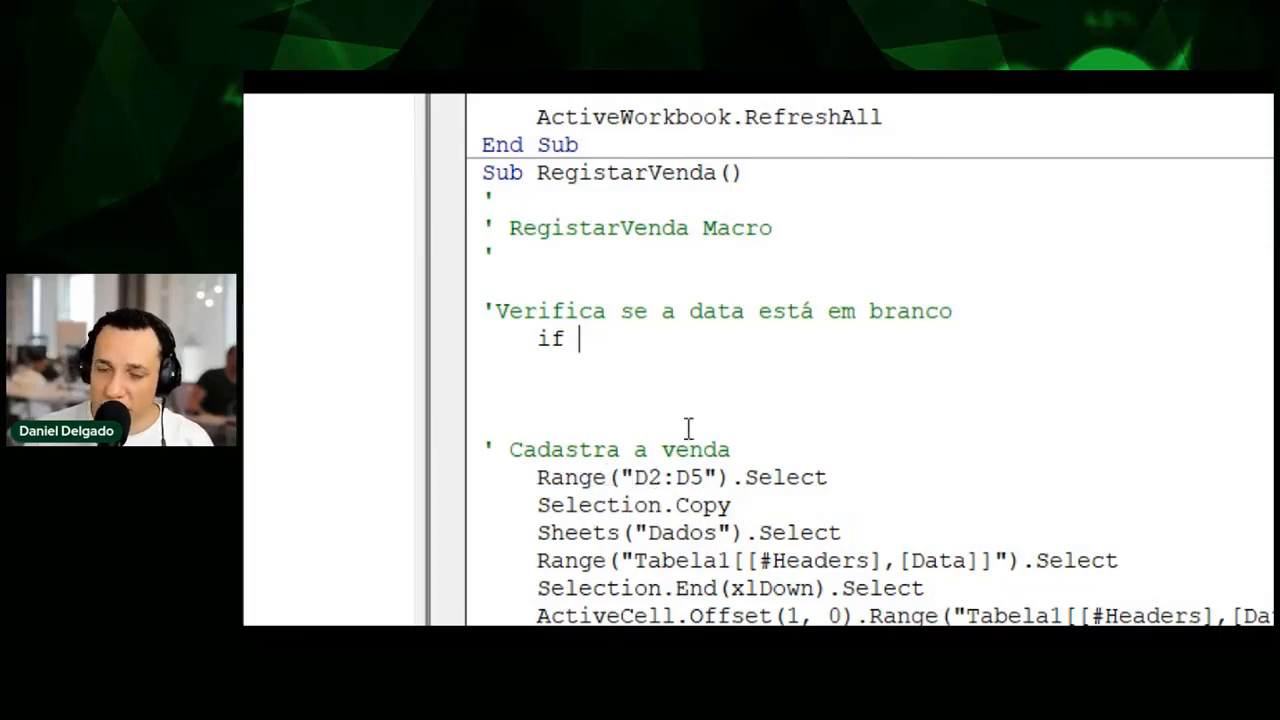
text(range()
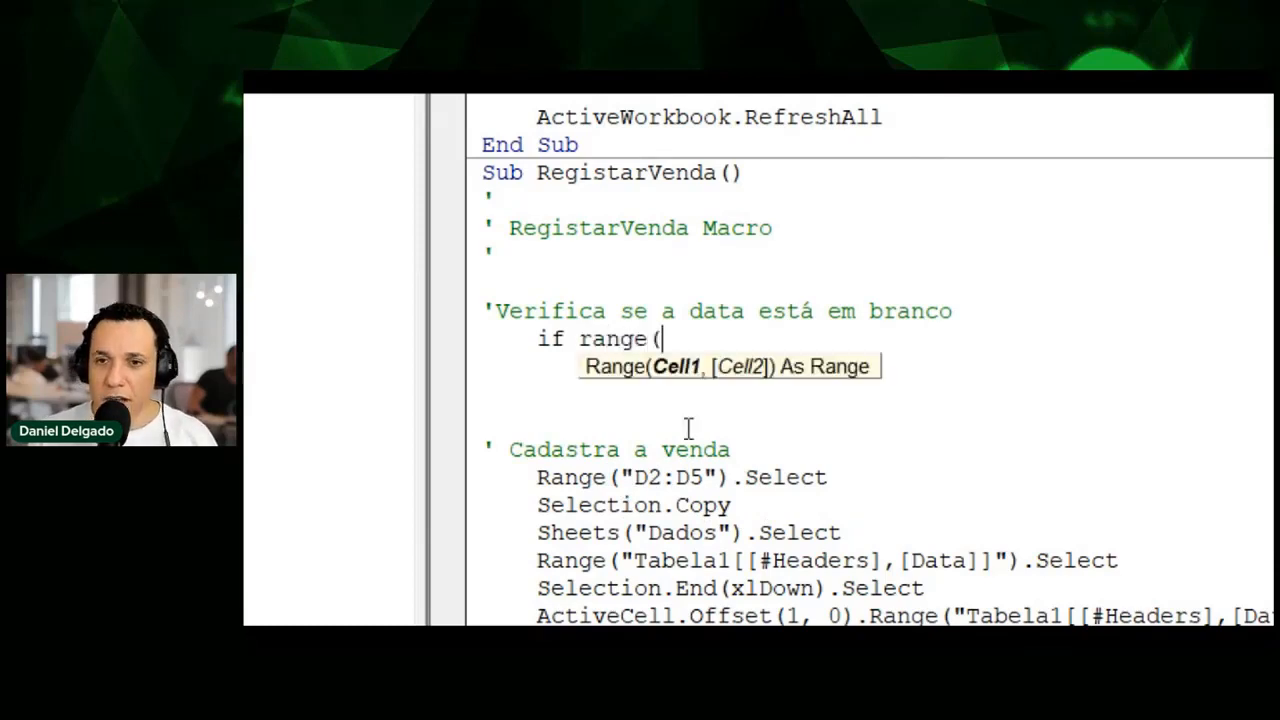
text(")
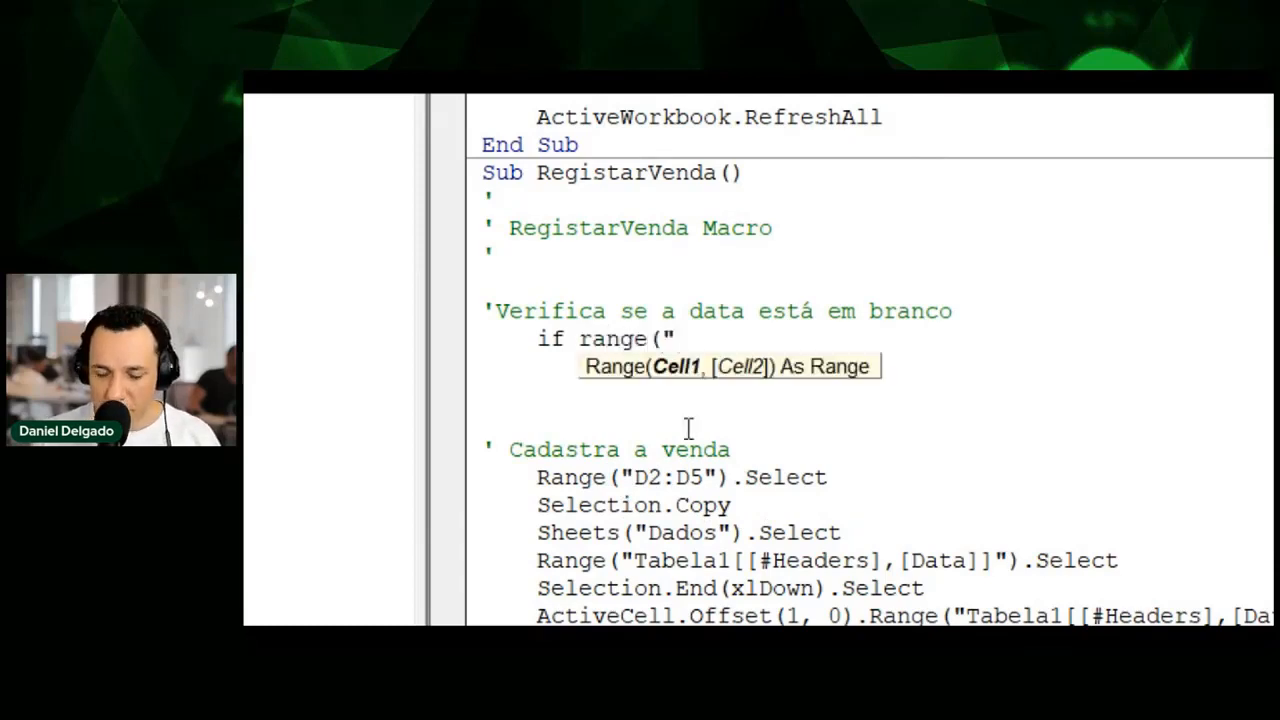
text(d2)
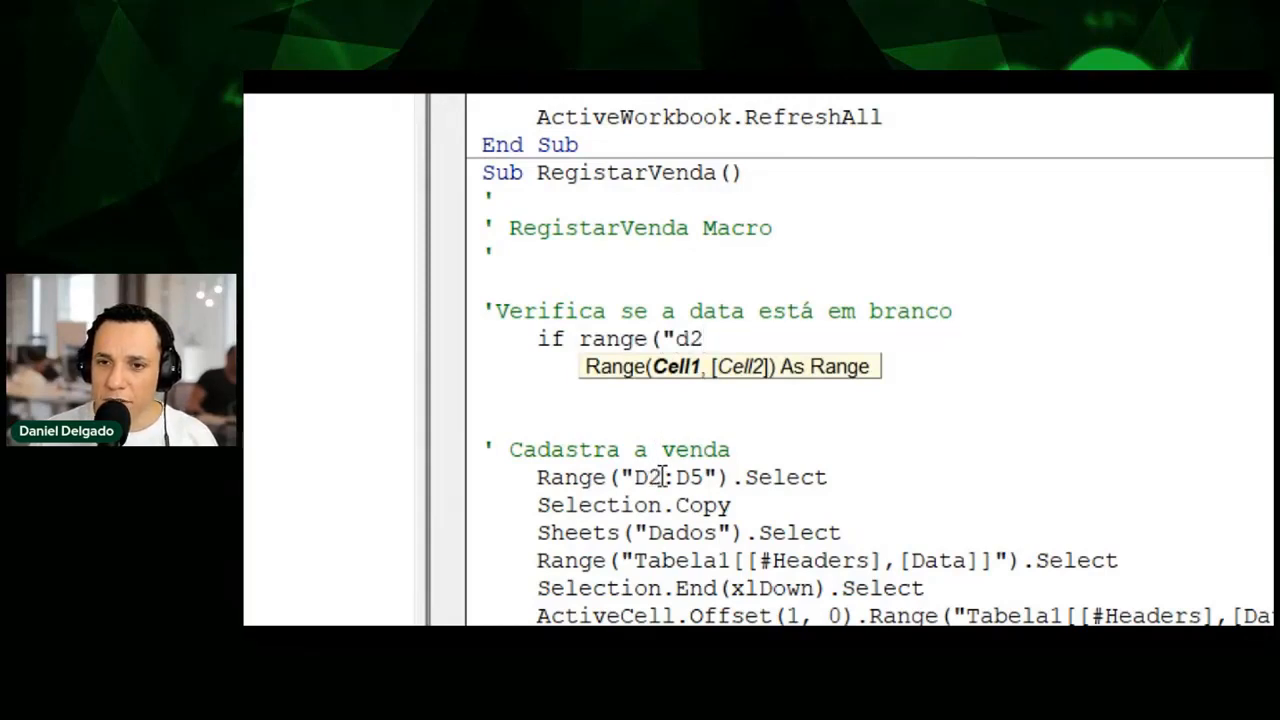
Switch to the Pasta1 workbook in Excel and check on the Formulário sheet which cell holds the Data entry.
click(641, 480)
key(Return)
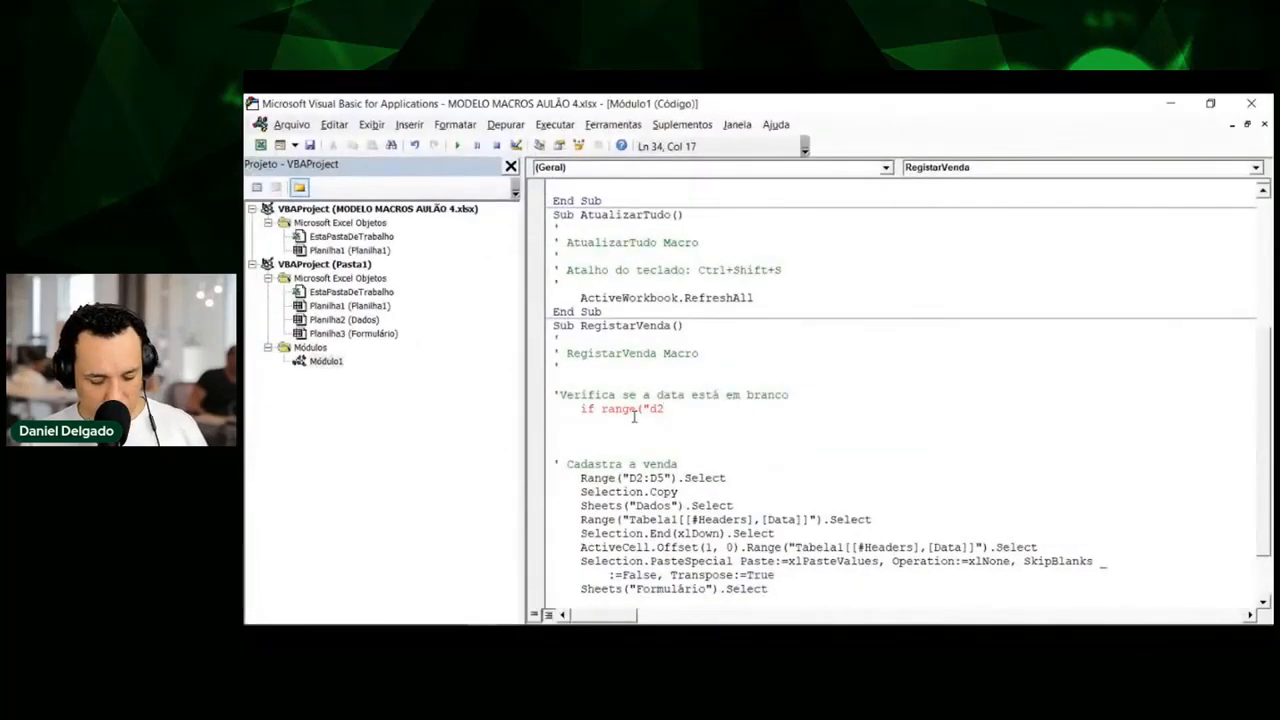
key(alt+Tab)
key(Tab)
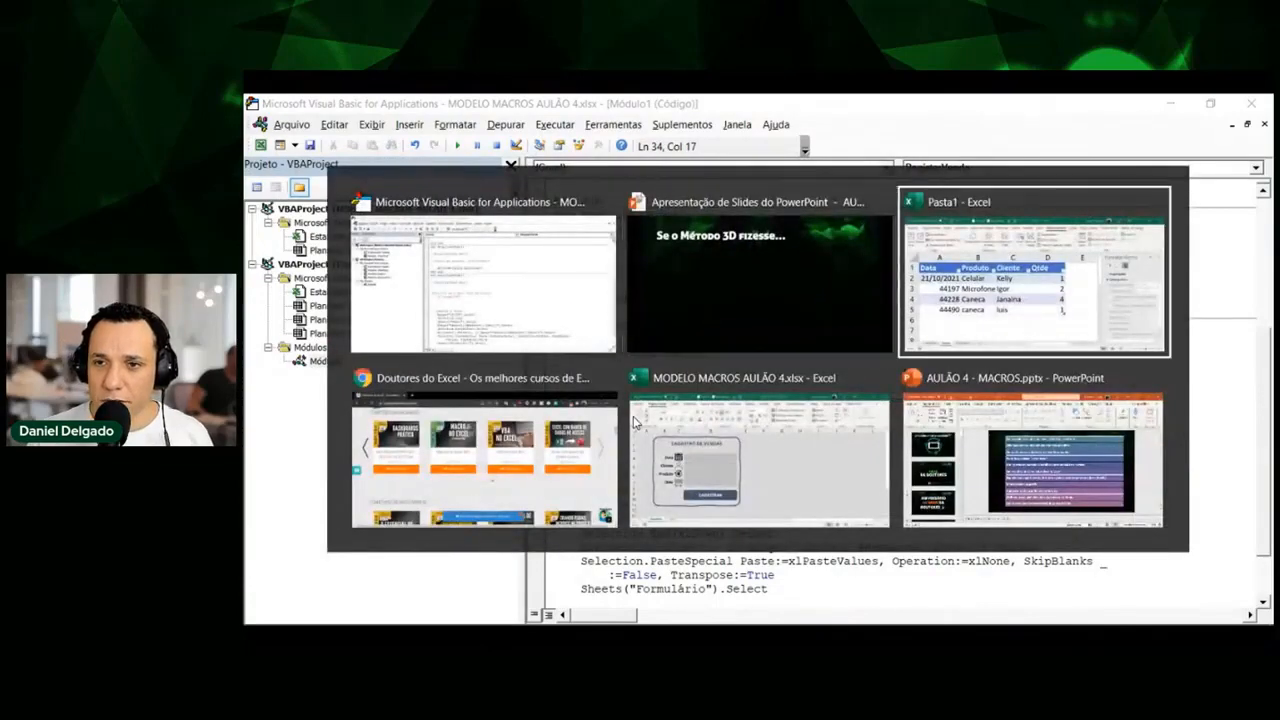
key(ctrl+Page_Down)
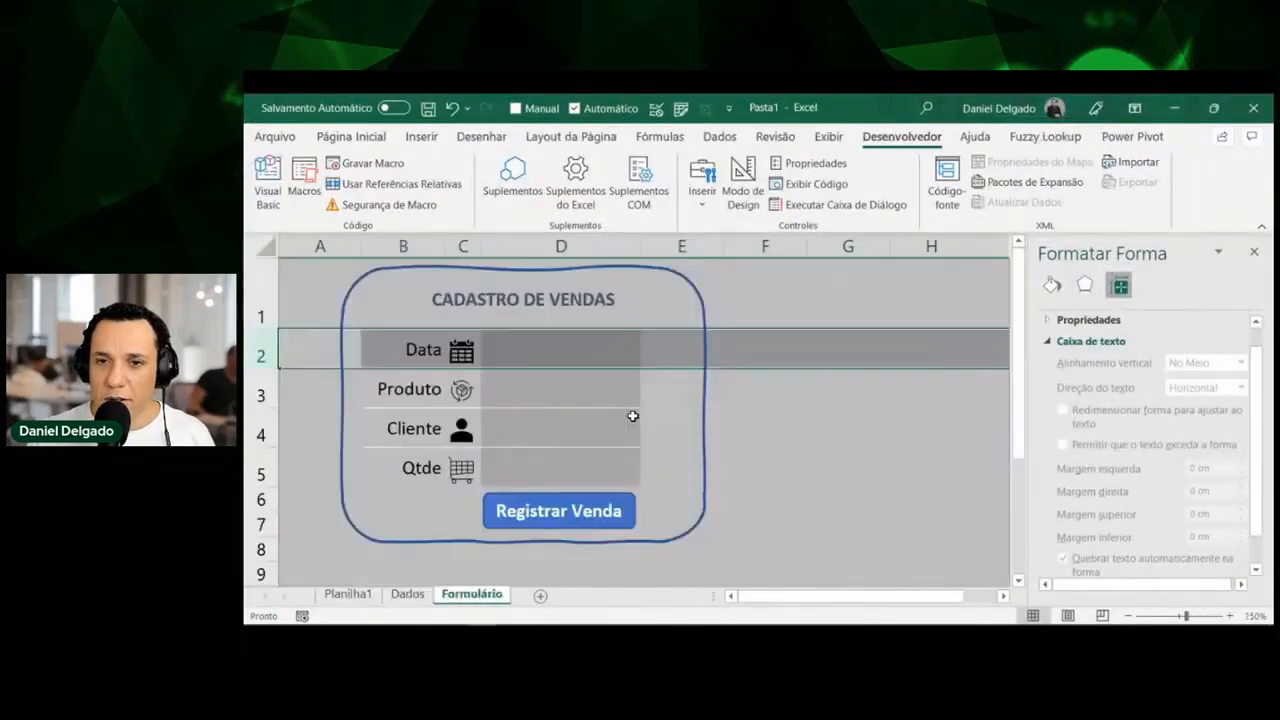
click(562, 352)
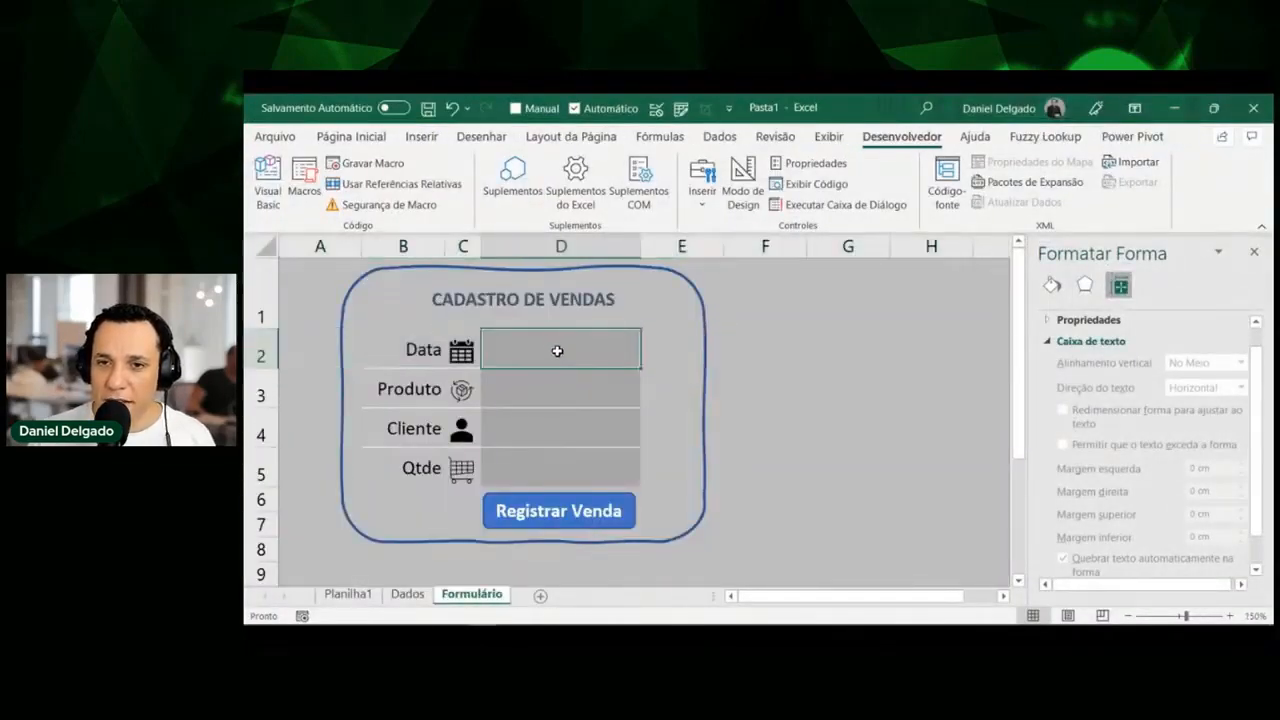
Return to the Visual Basic editor and complete the cell reference in the if line as range("d2").
key(alt+F11)
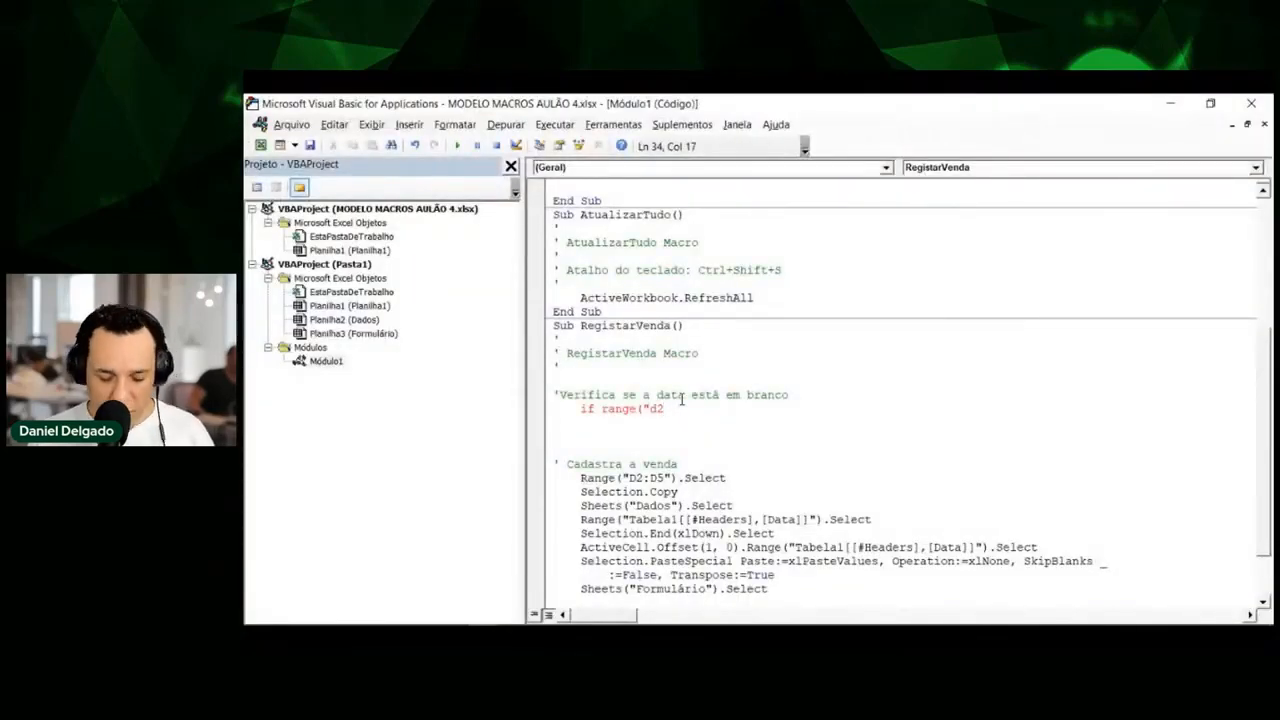
text(")
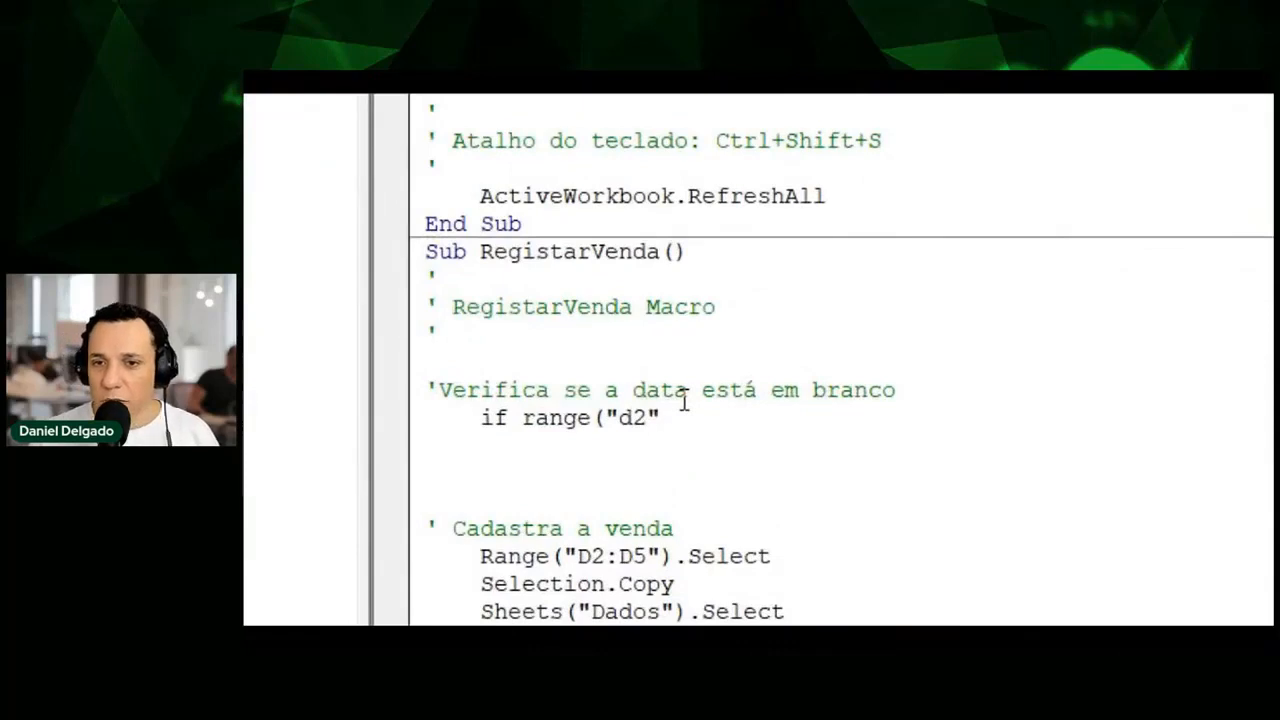
text())
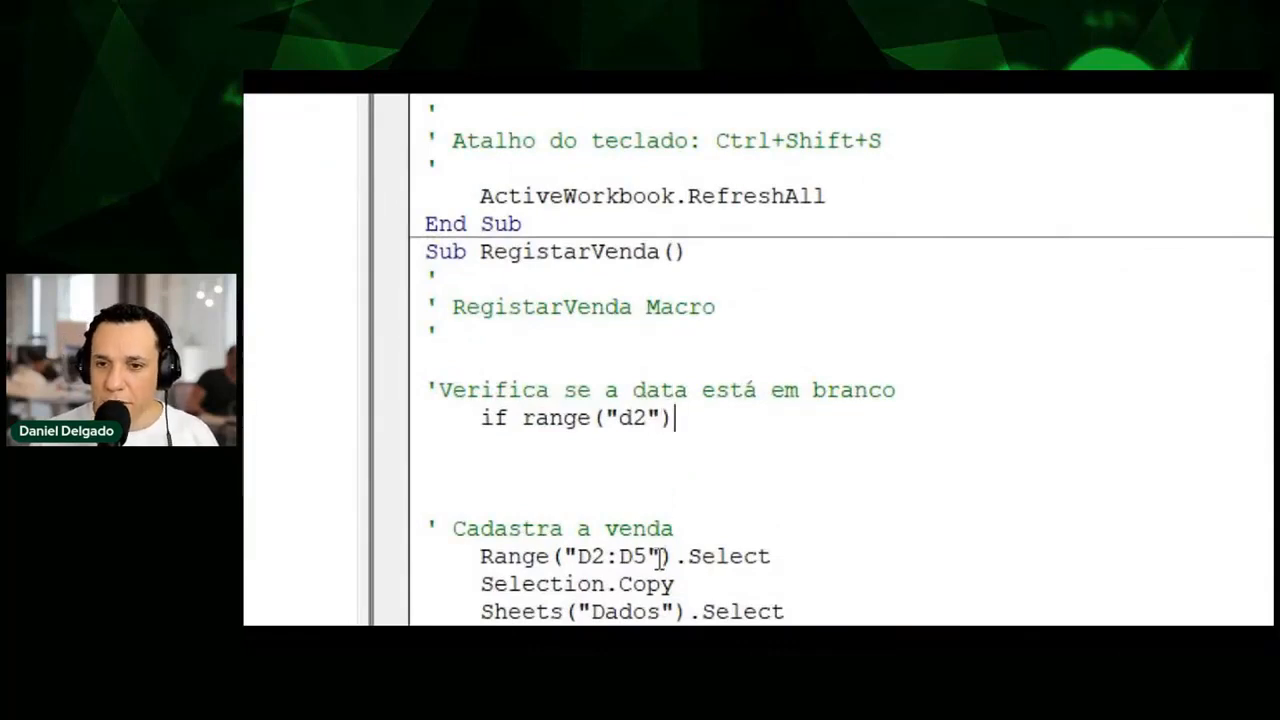